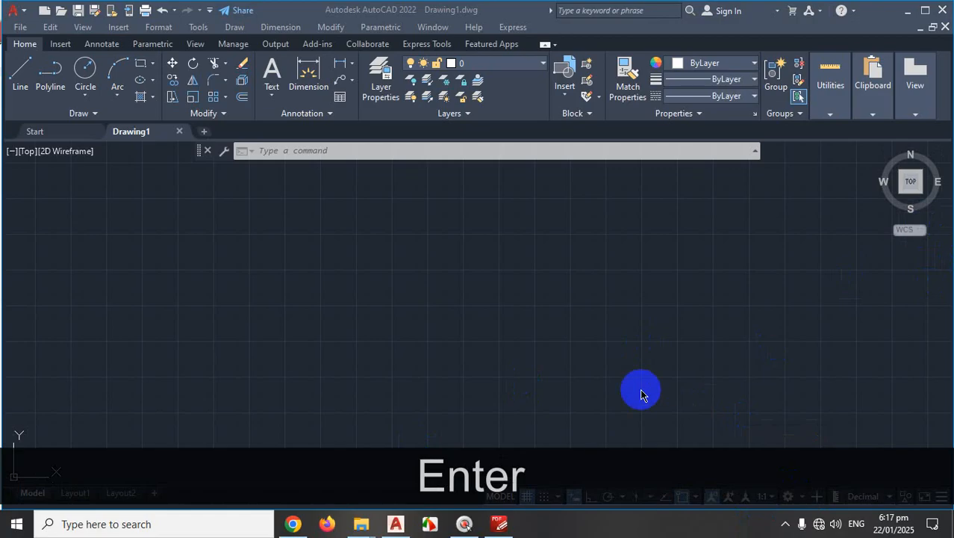
Set the drawing's length units to Engineering with a precision of 0'-0.00"
left_click(609, 340)
key("Escape")
type("un")
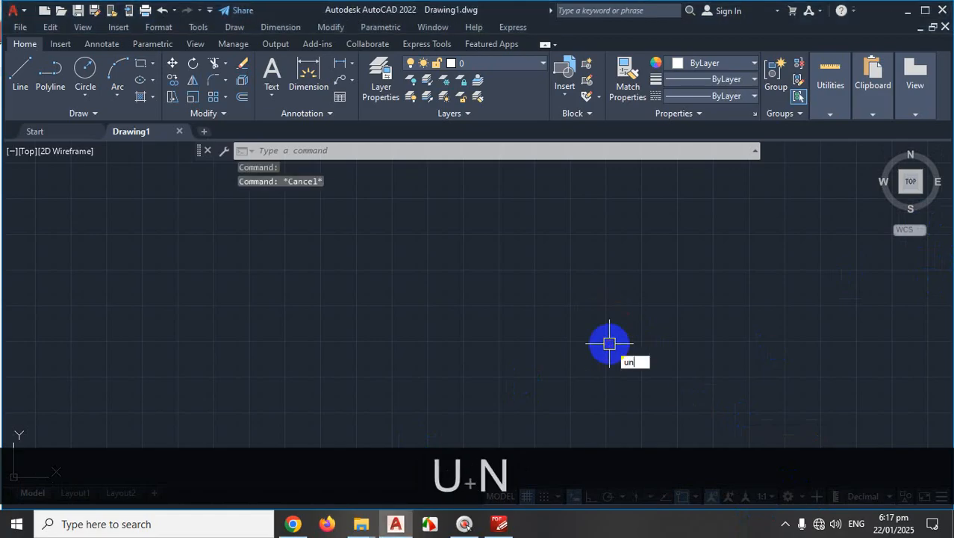
key("Return")
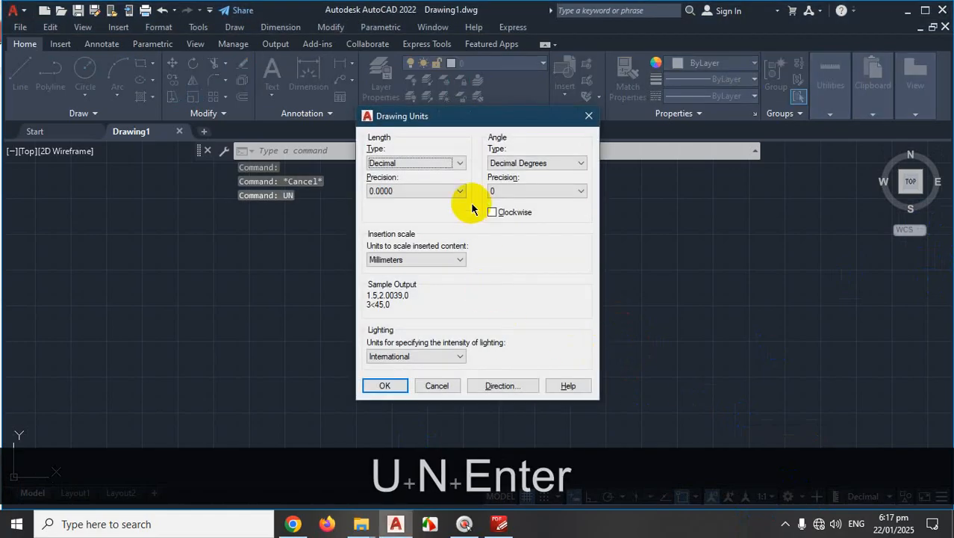
left_click(460, 163)
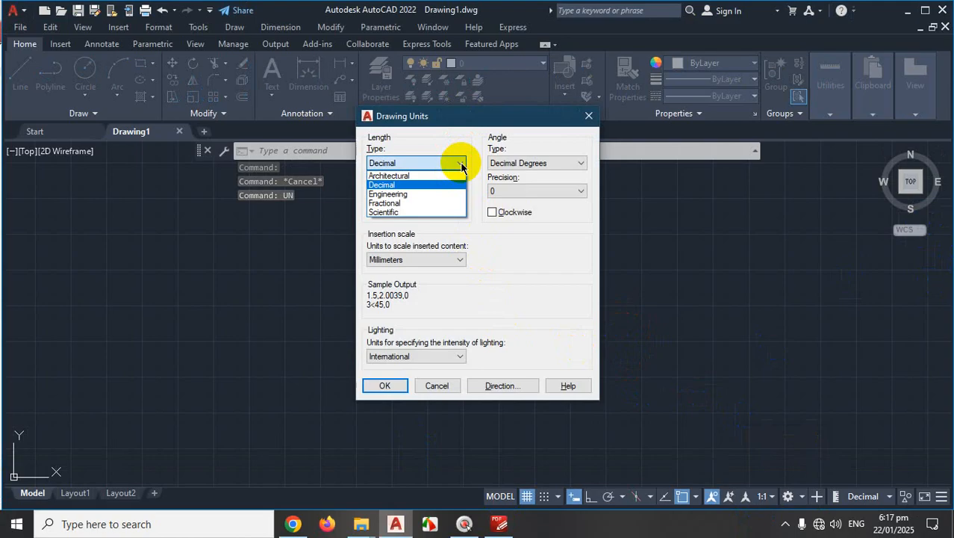
left_click(429, 197)
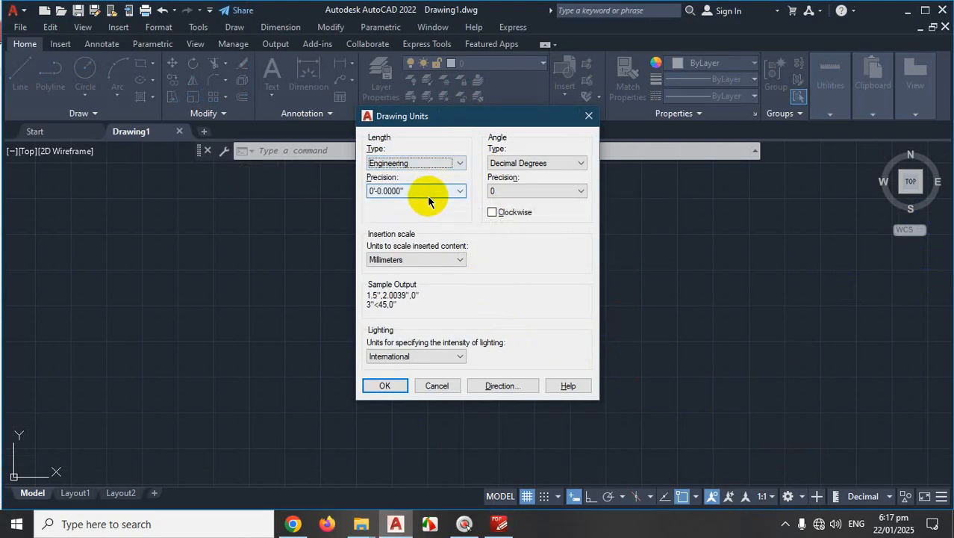
left_click(428, 192)
left_click(424, 221)
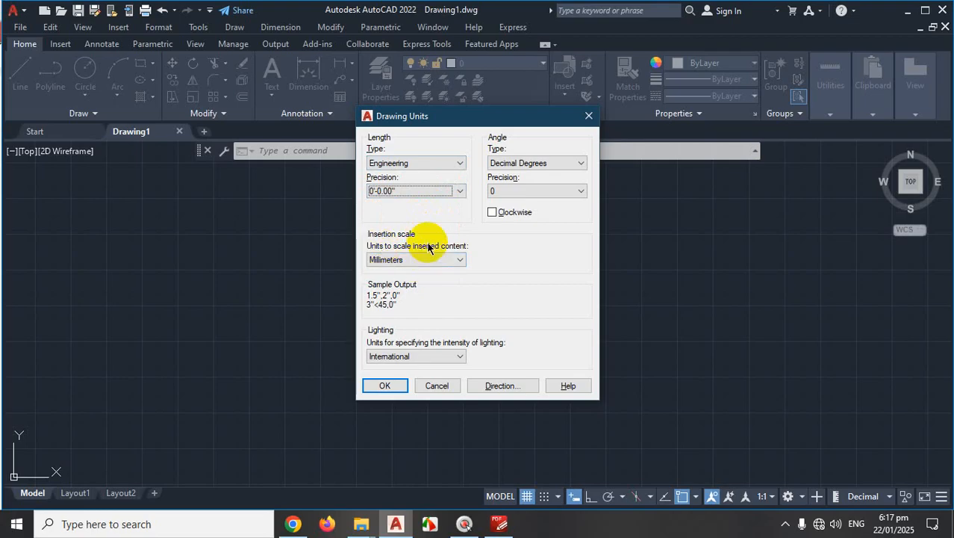
Set the insertion scale to Inches and the angle precision to 0, and apply the unit settings
left_click(457, 261)
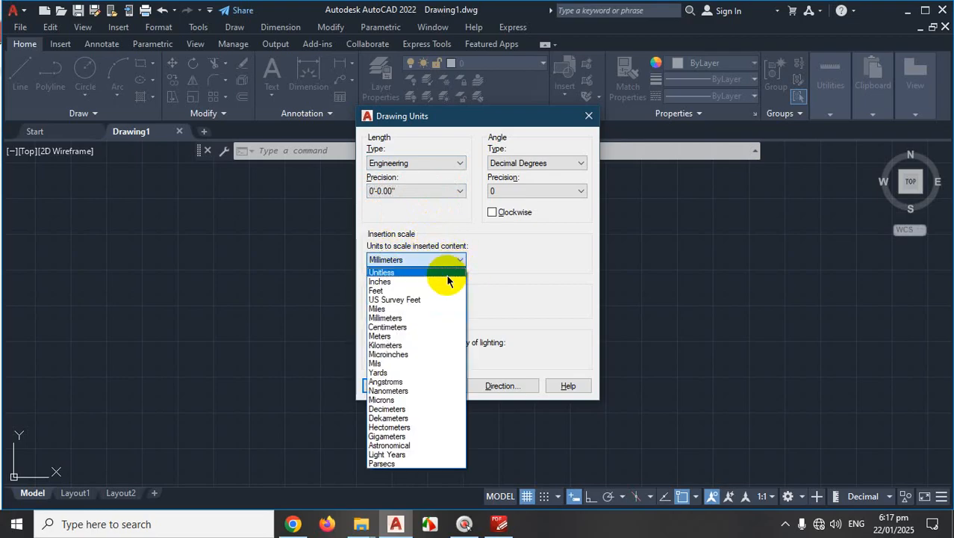
left_click(430, 281)
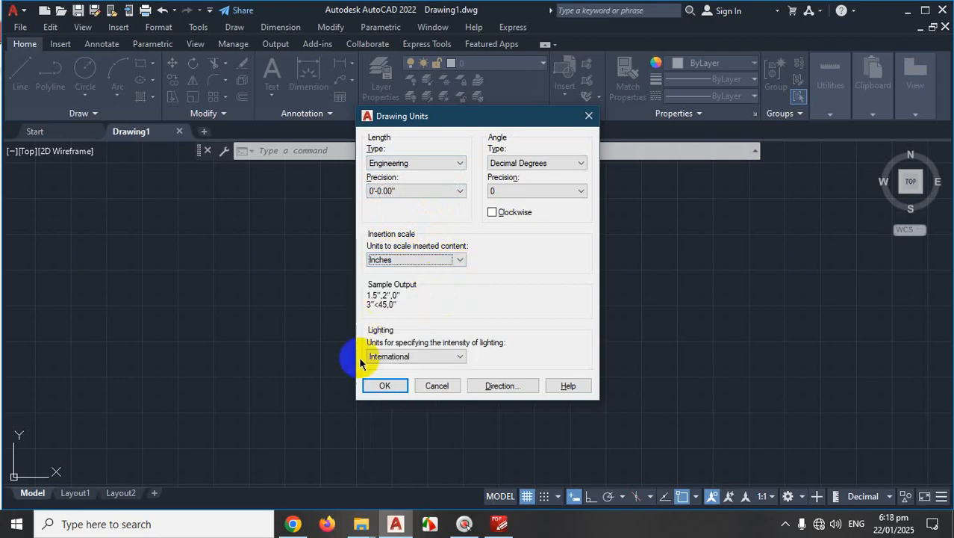
left_click(534, 192)
left_click(518, 200)
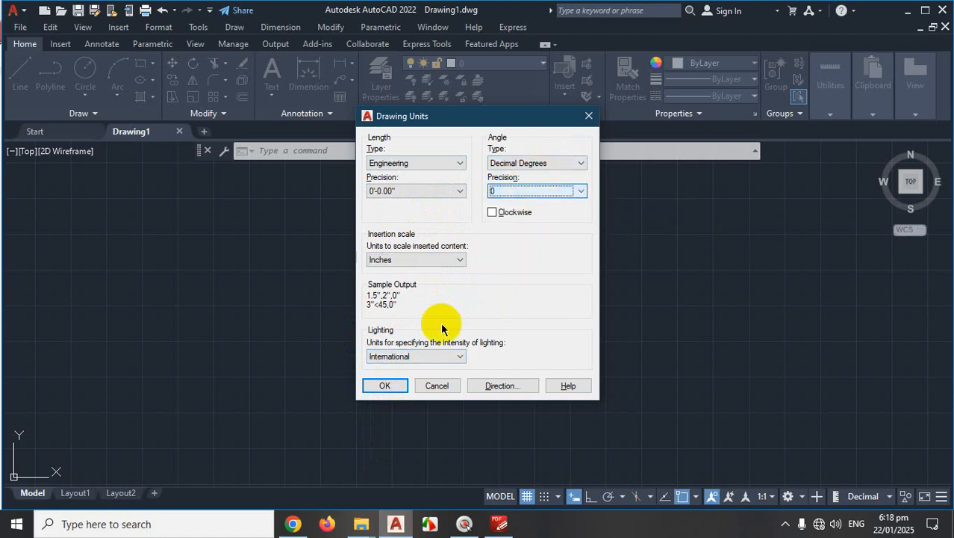
left_click(386, 386)
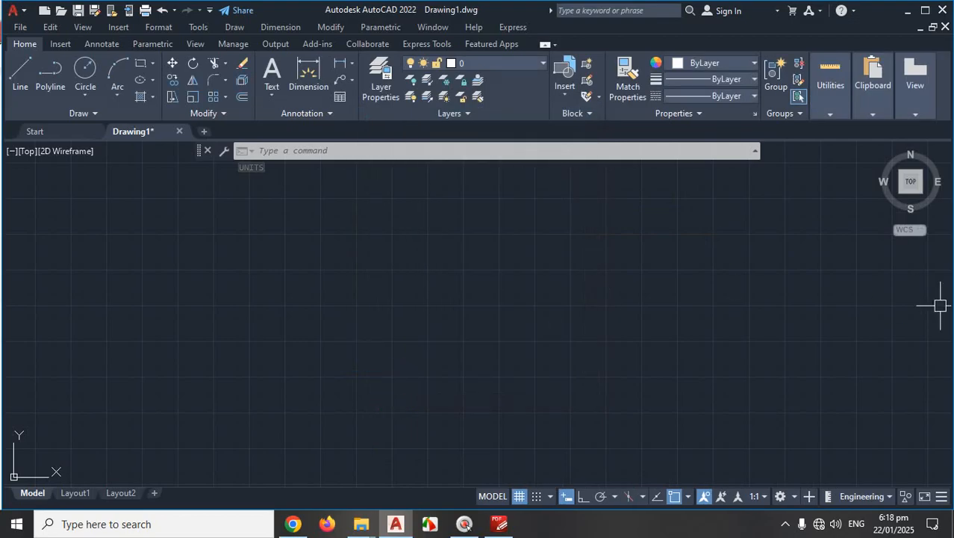
Set the model space limits with the default lower left corner and the upper right corner at 200',200'
type("LIM")
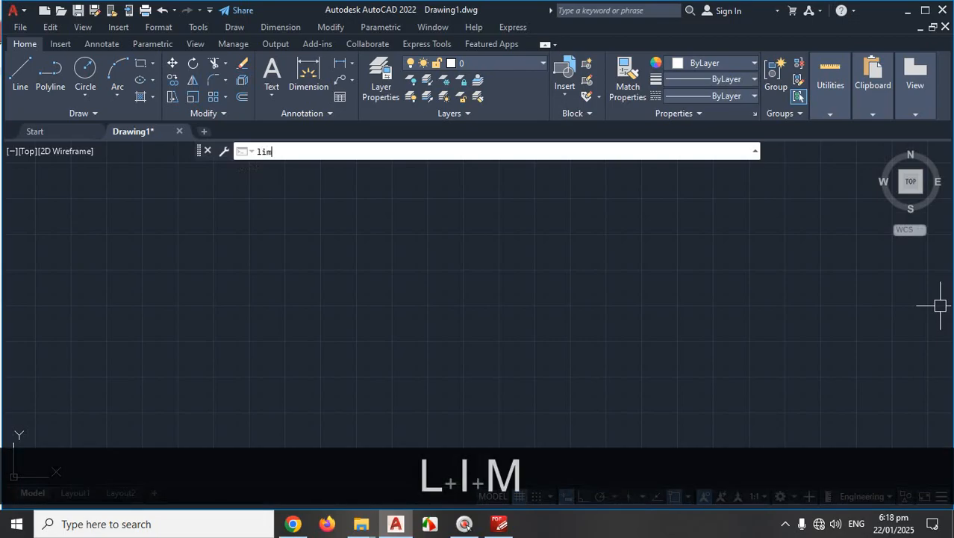
key("Return")
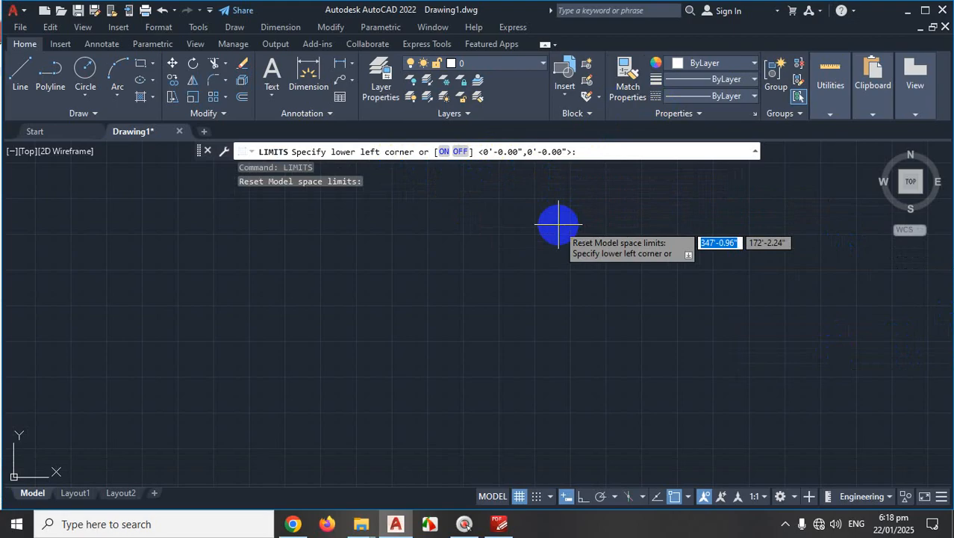
key("Return")
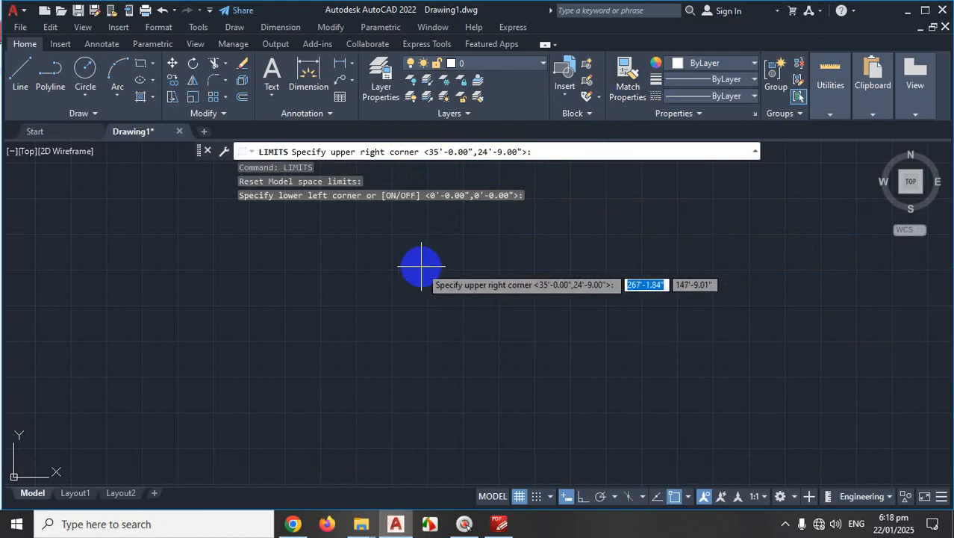
type("200")
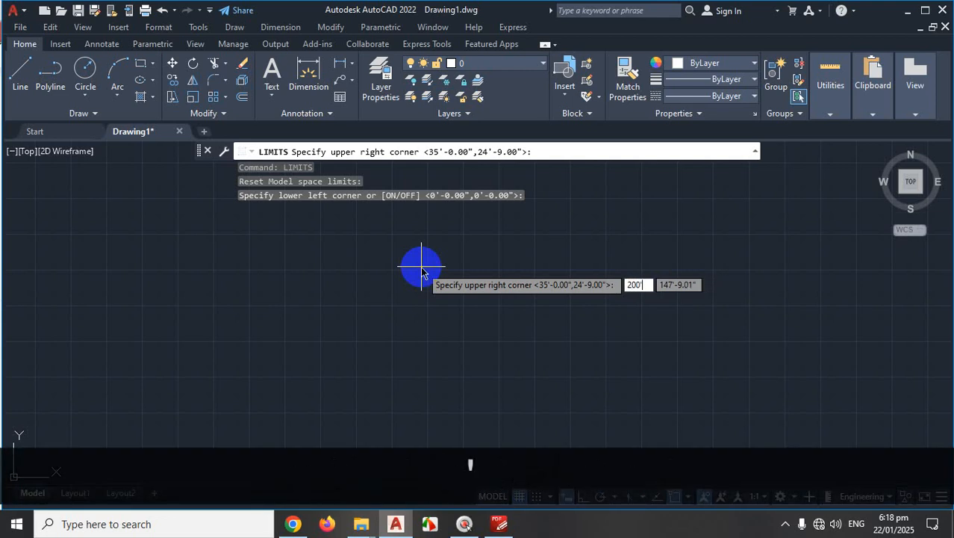
key("Tab")
type("200")
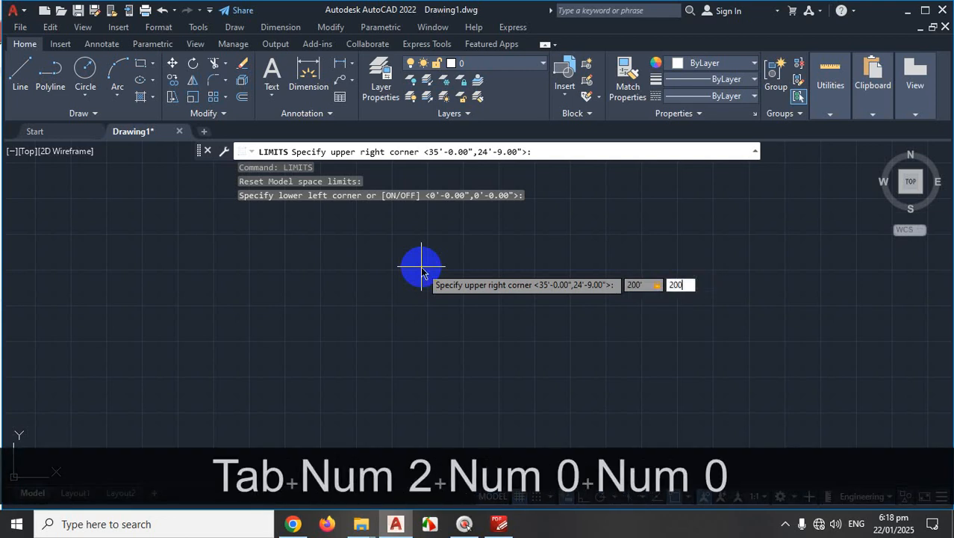
type("'")
key("Return")
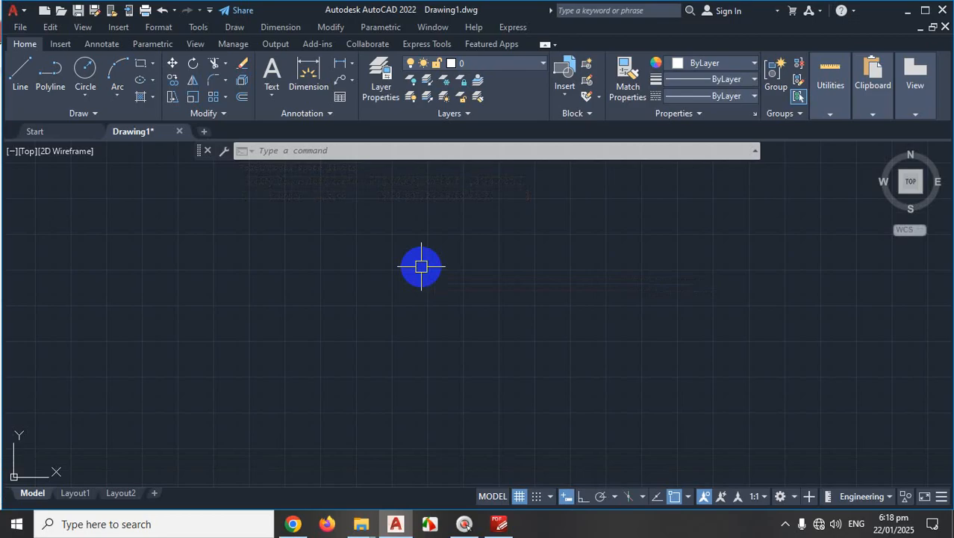
Zoom to All so the view fits the new drawing limits
type("z")
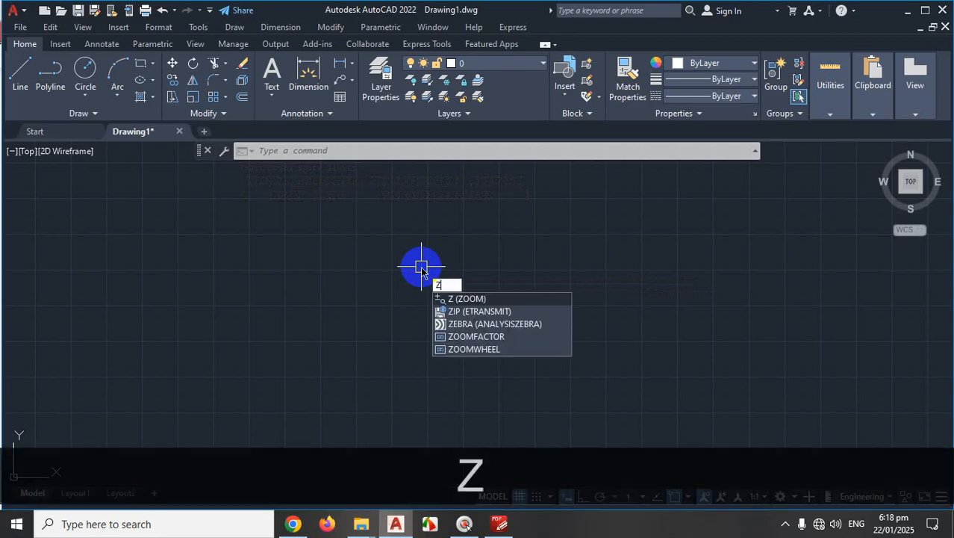
key("Return")
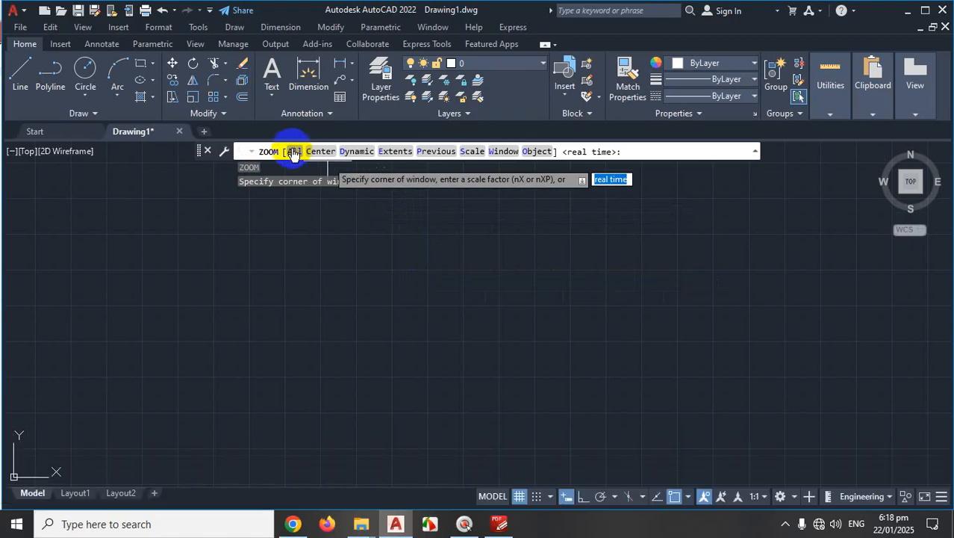
type("a")
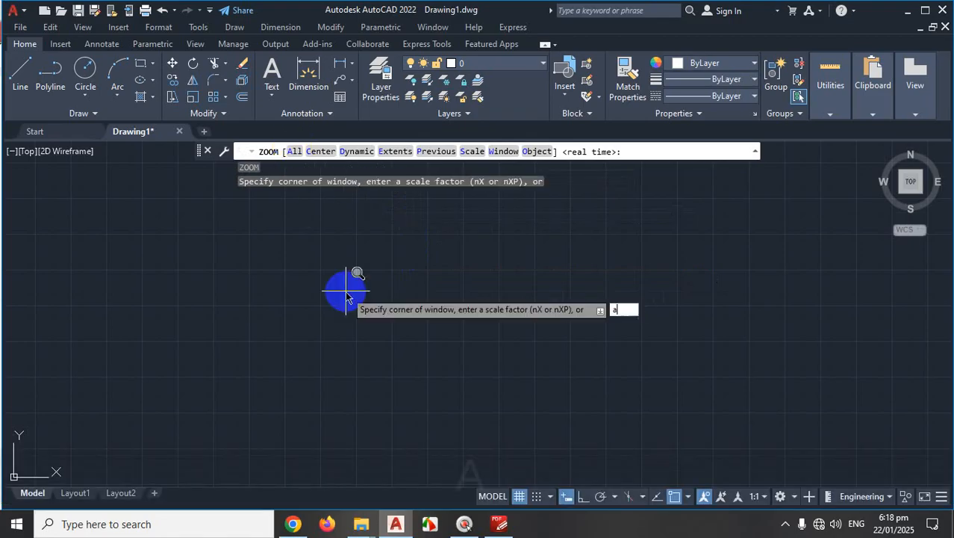
key("Return")
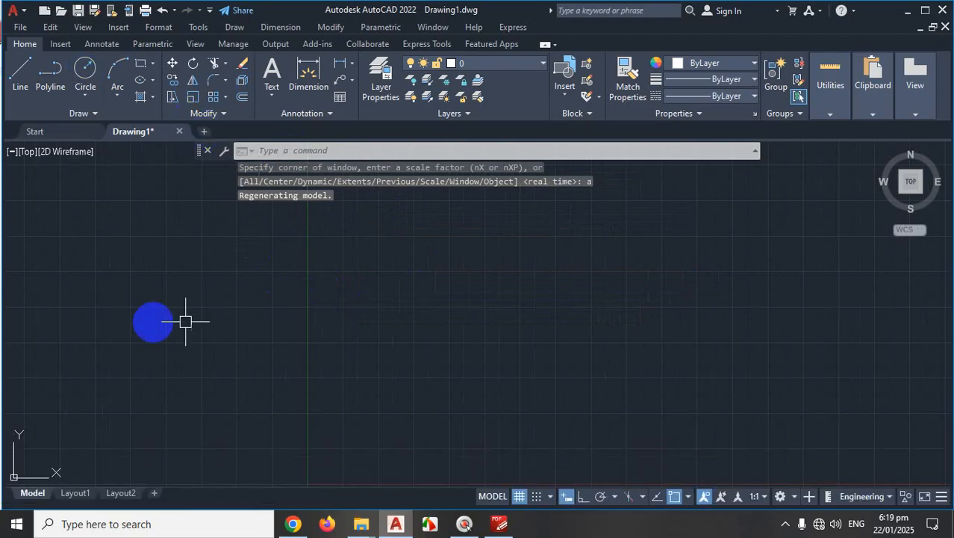
left_click(237, 165)
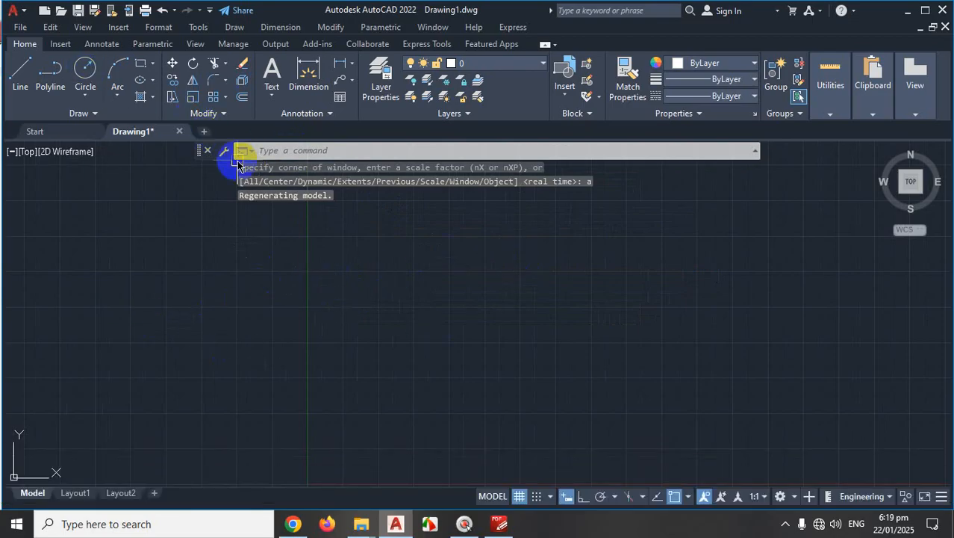
left_click(29, 80)
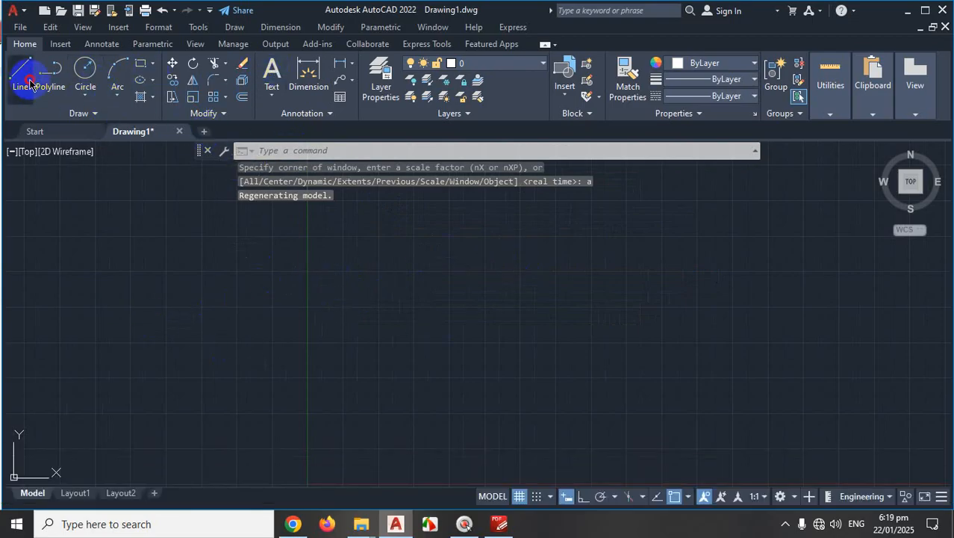
left_click(127, 147)
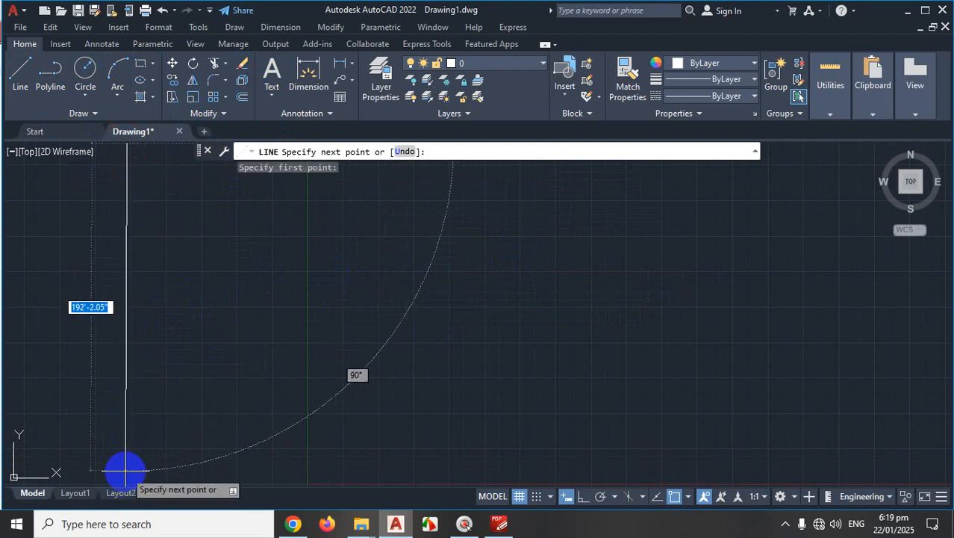
key("Escape")
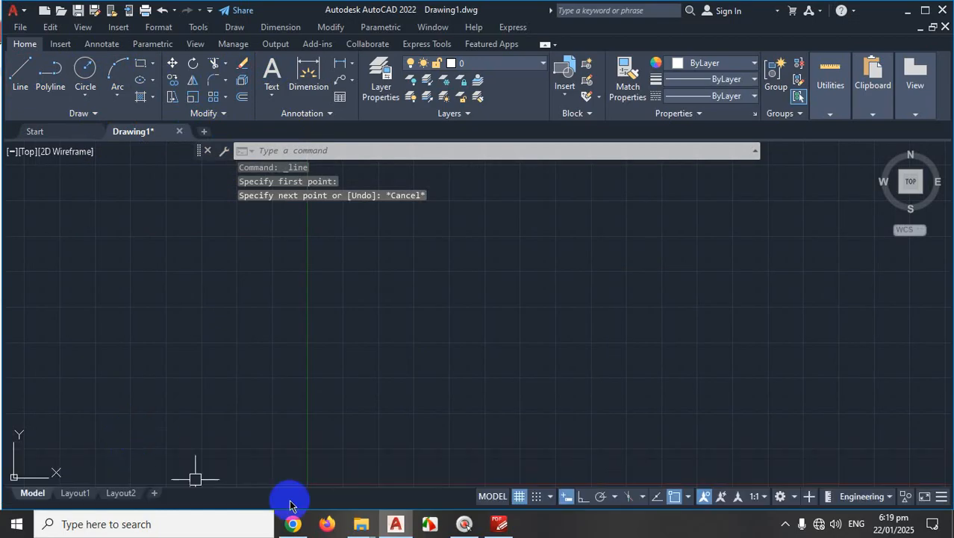
left_click(785, 524)
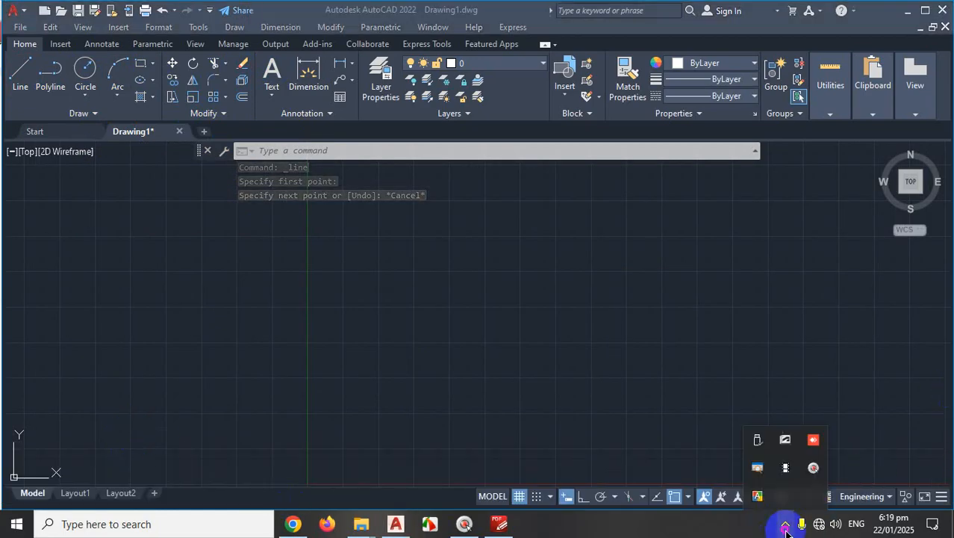
scroll(408, 348, "down", 10)
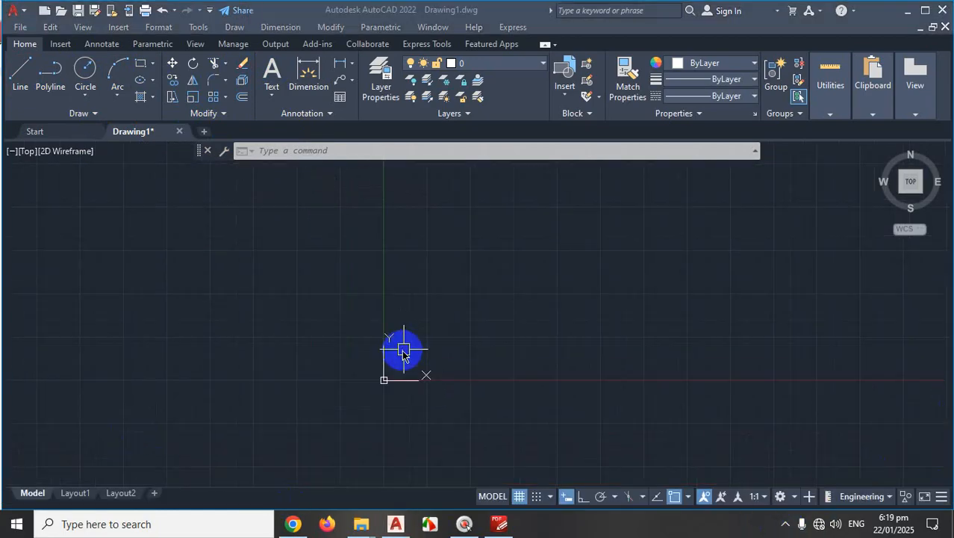
mouse_move(395, 357)
middle_mouse_down()
mouse_move(360, 399)
mouse_move(358, 329)
mouse_move(360, 343)
middle_mouse_up()
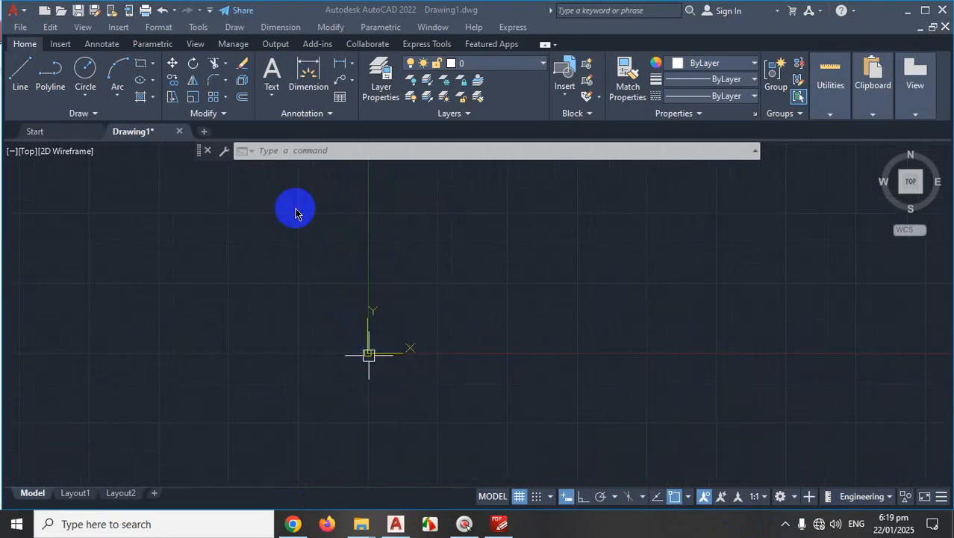
left_click(264, 237)
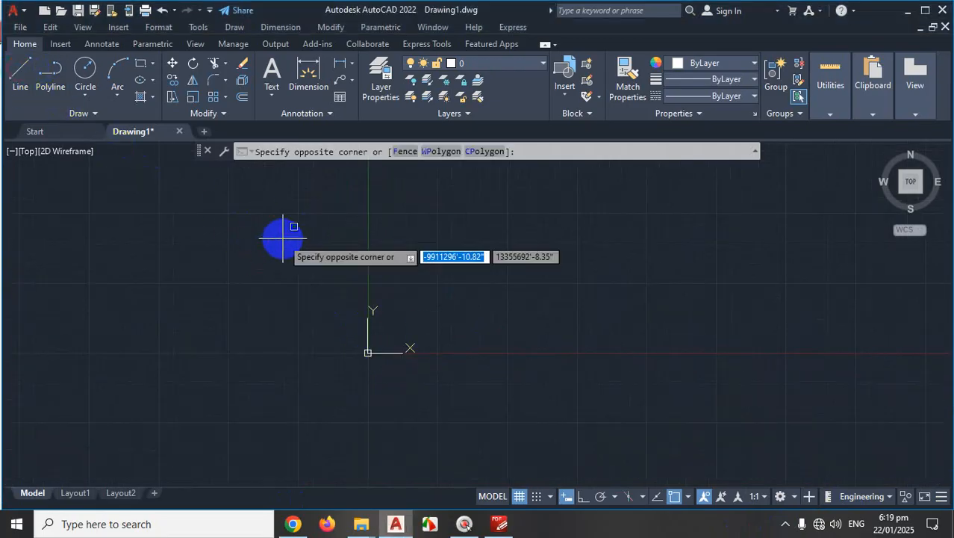
left_click(243, 198)
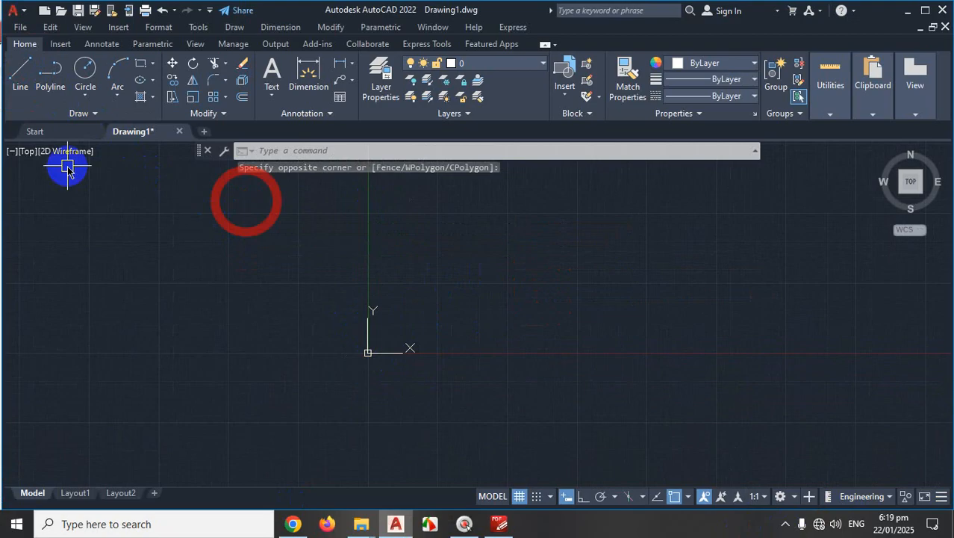
Turn on Ortho mode and draw a horizontal 20' line in the empty area above and left of the origin
left_click(13, 74)
left_click(214, 227)
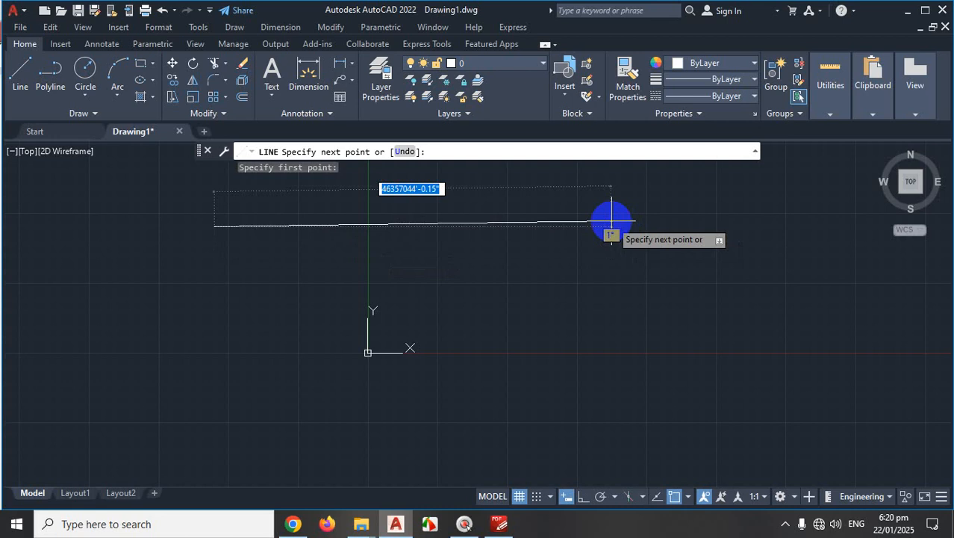
left_click(581, 497)
type("20'")
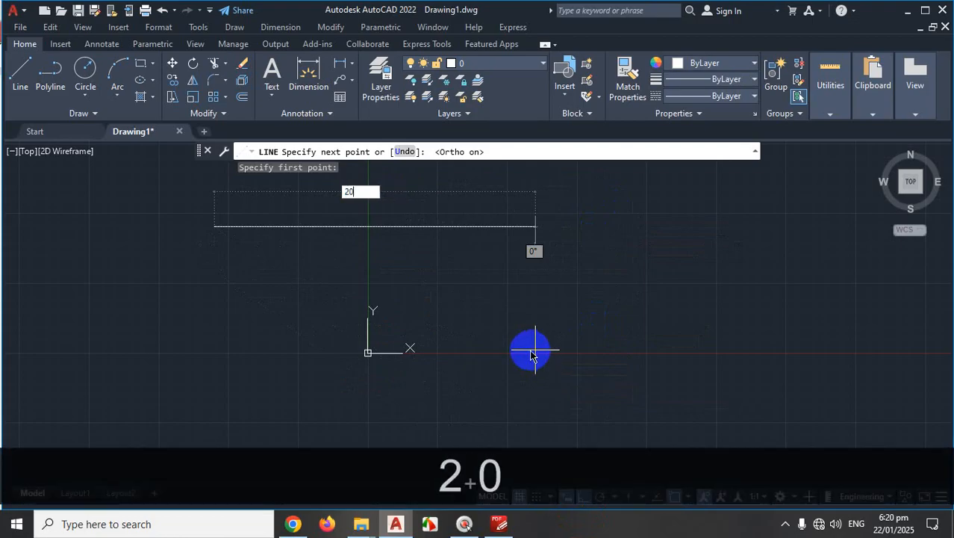
key("Return")
key("Escape")
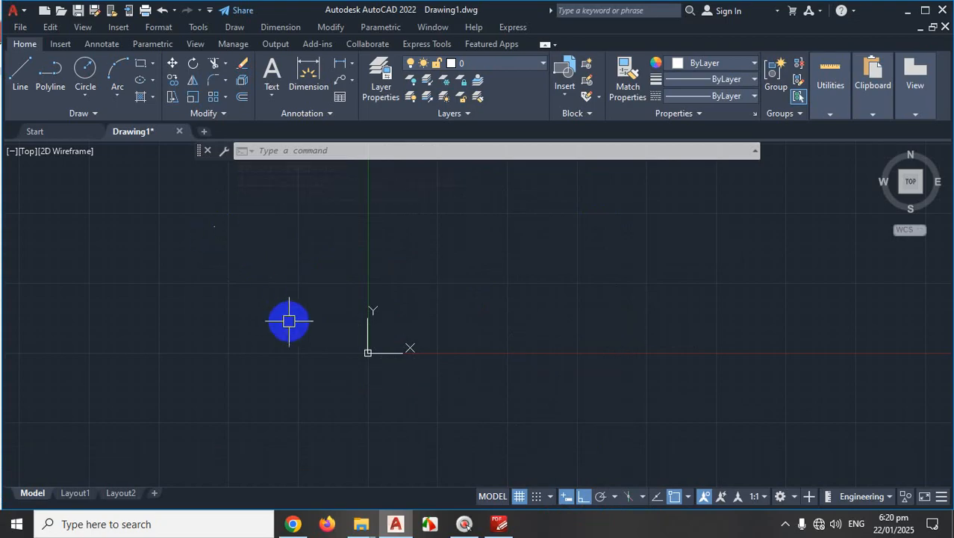
key("Escape")
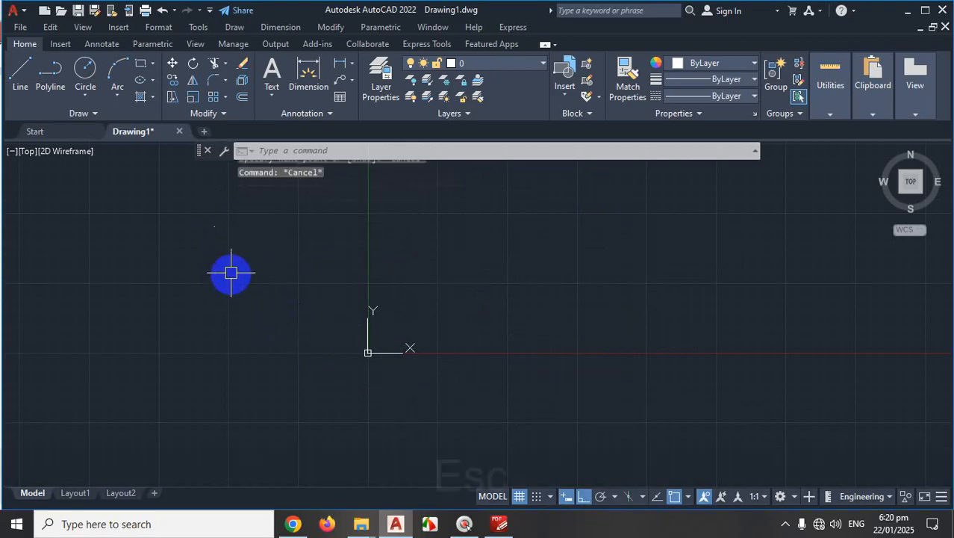
Erase the 20' horizontal line
left_click(252, 211)
left_click(112, 295)
key("Delete")
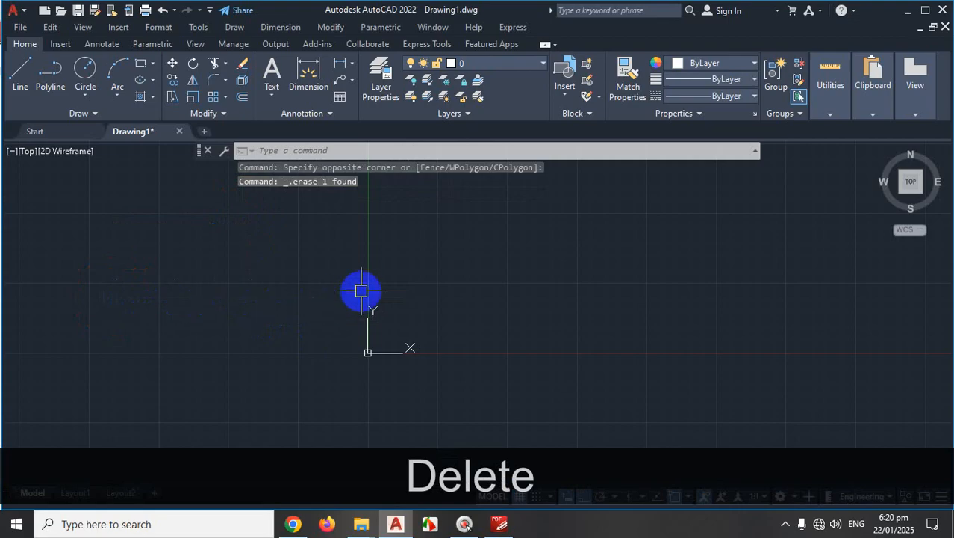
Zoom to All to return the view to the drawing limits
type("z")
key("Return")
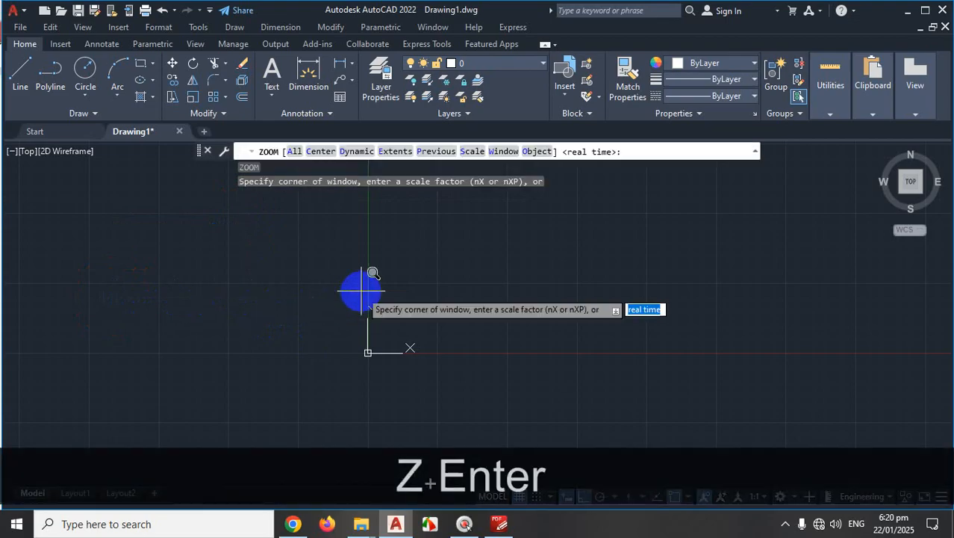
type("a")
key("Return")
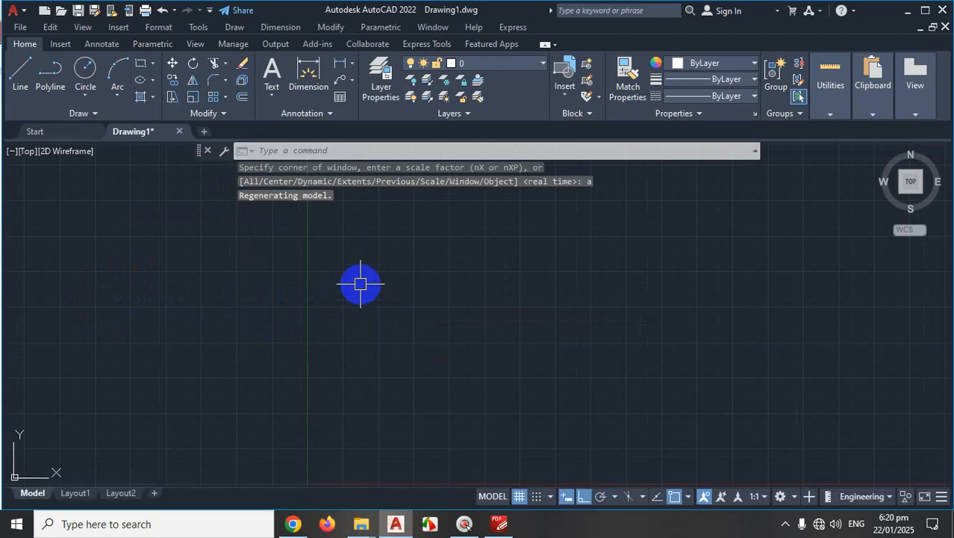
left_click(20, 72)
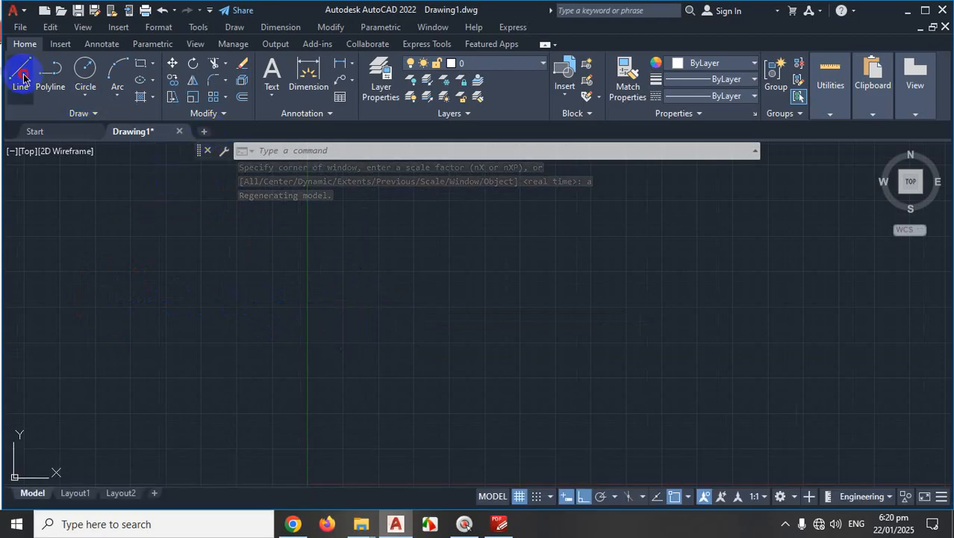
left_click(222, 287)
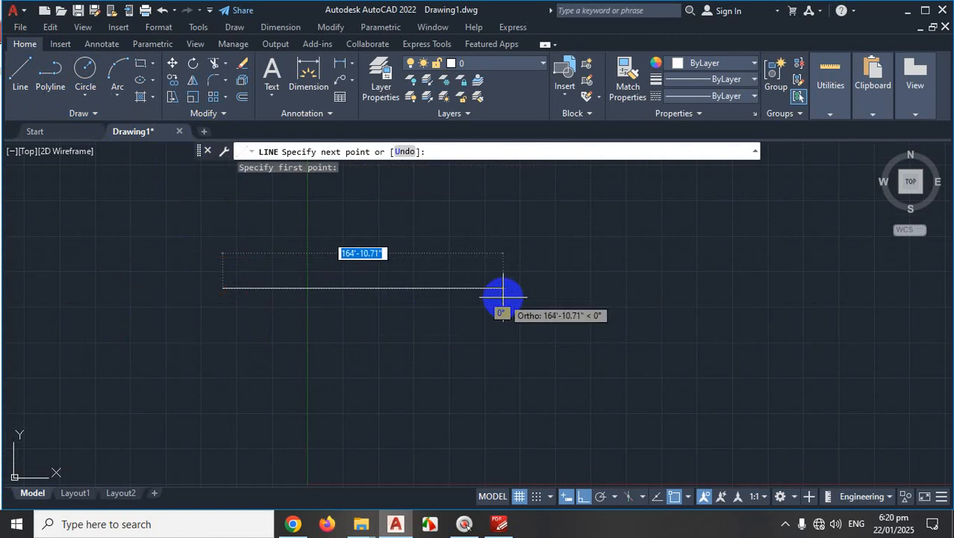
key("Escape")
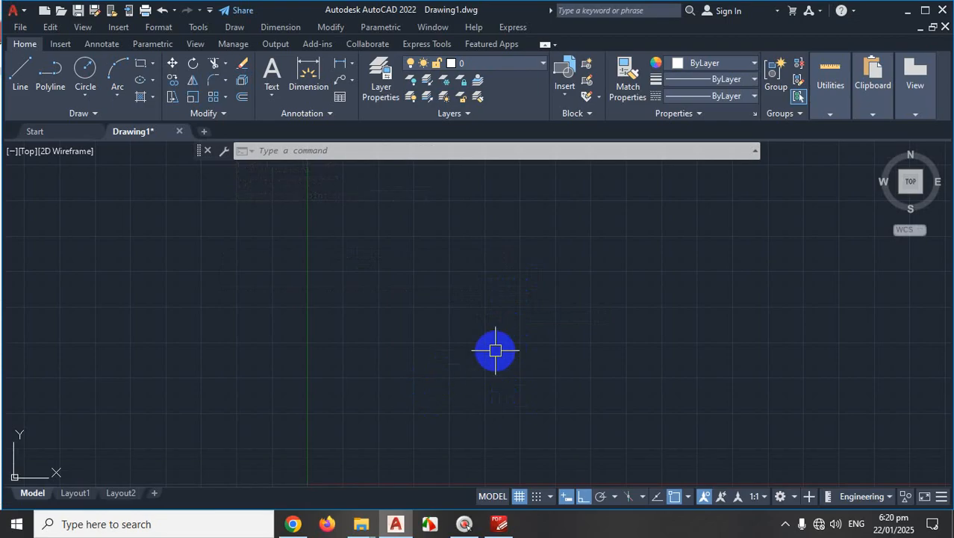
left_click(785, 523)
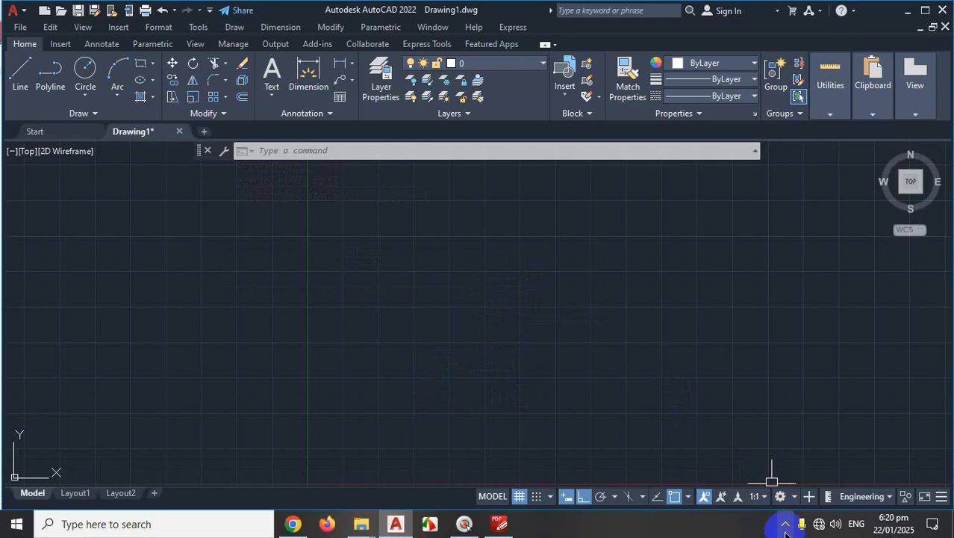
left_click(786, 468)
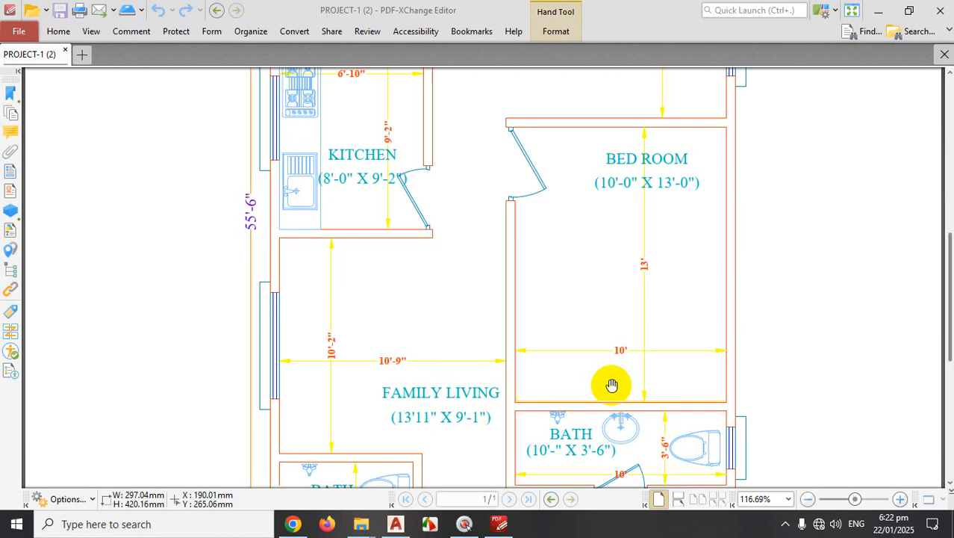
left_click(878, 11)
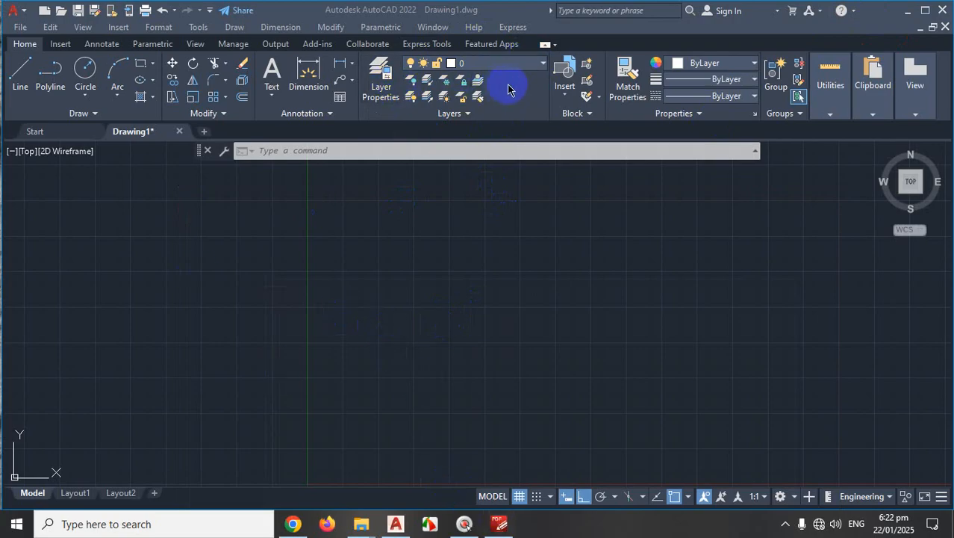
left_click(785, 523)
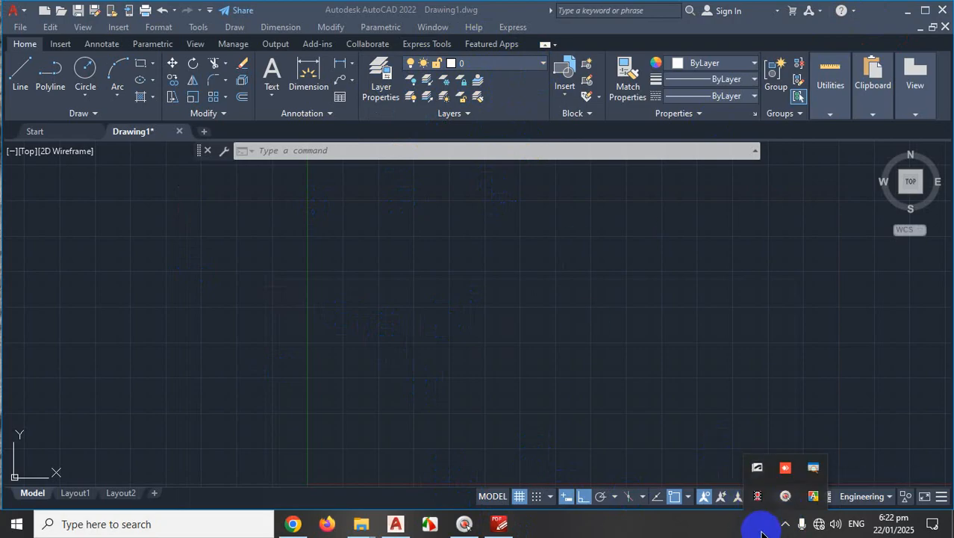
left_click(757, 496)
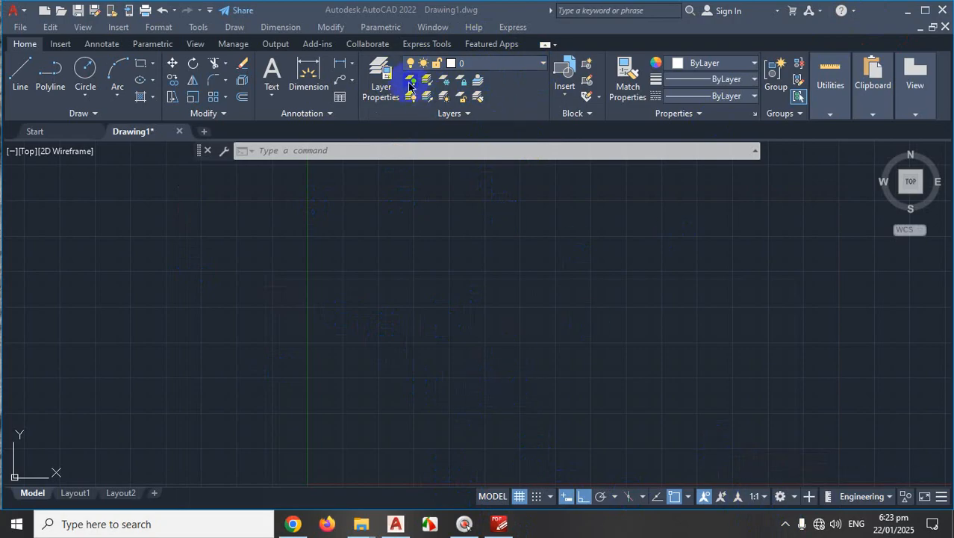
left_click(36, 50)
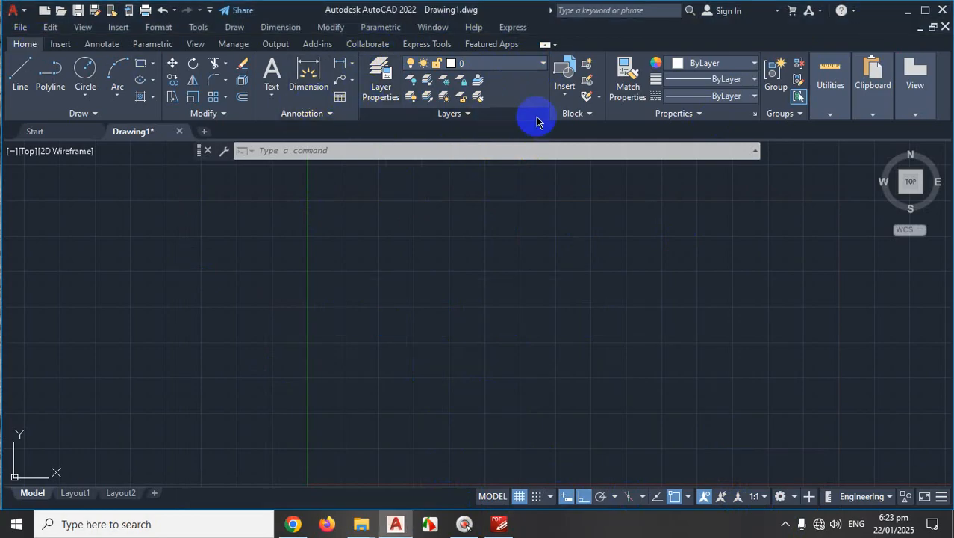
left_click(543, 65)
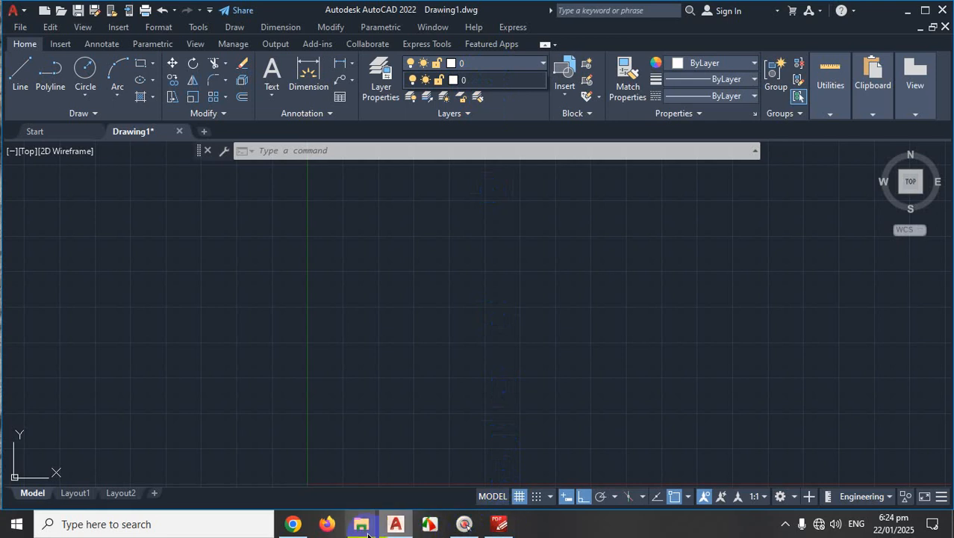
Switch to PDF-XChange Editor and examine the overall width and length dimensions of the PROJECT-1 (2) floor plan
left_click(501, 523)
scroll(485, 221, "down", 3)
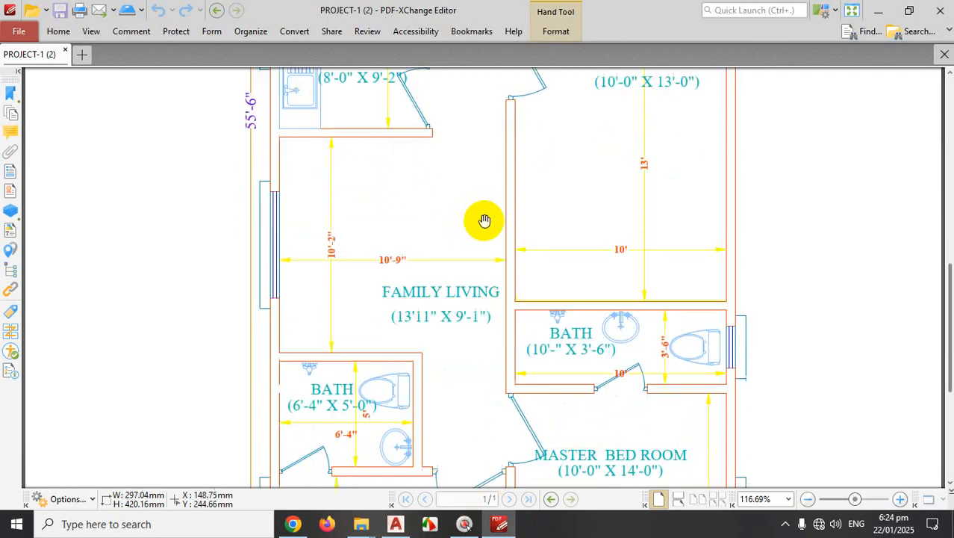
scroll(485, 221, "down", 8)
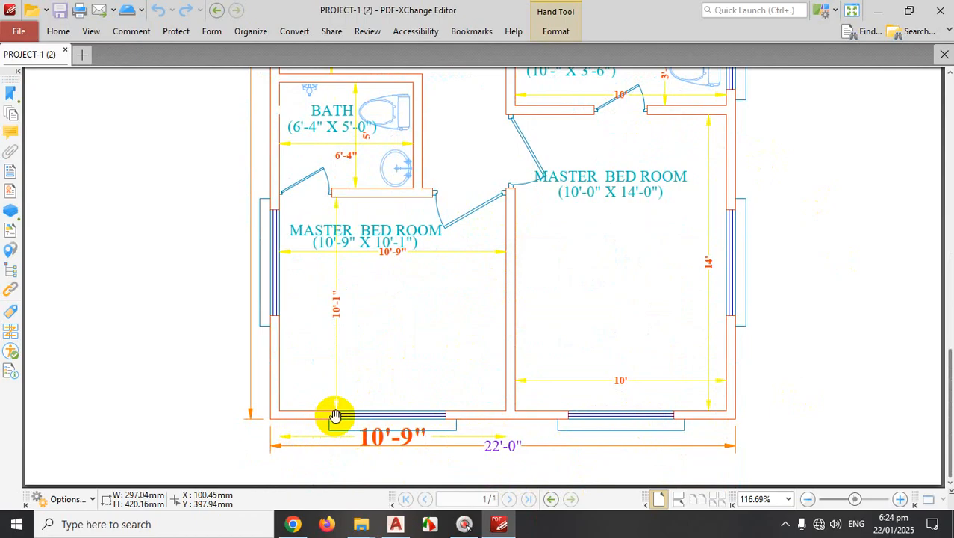
left_click(879, 14)
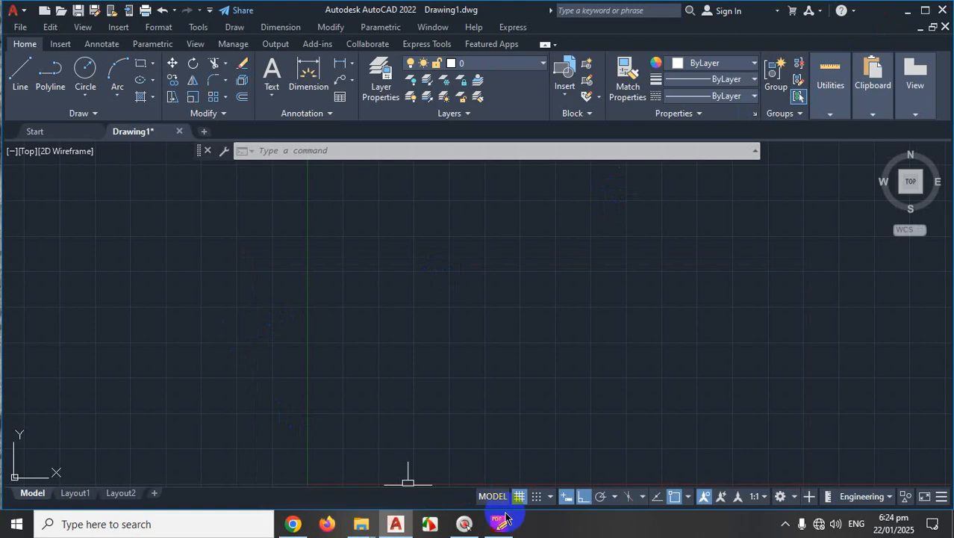
left_click(493, 532)
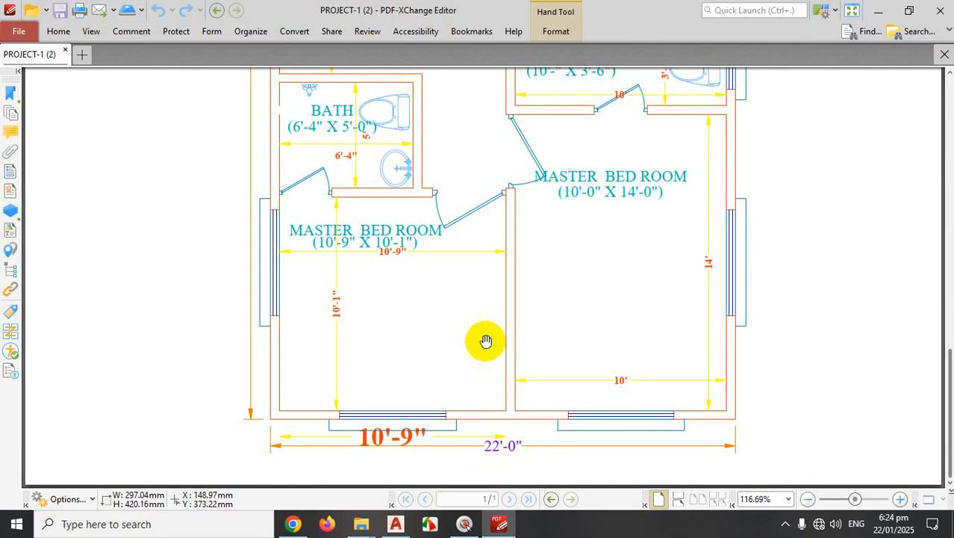
scroll(478, 343, "up", 8)
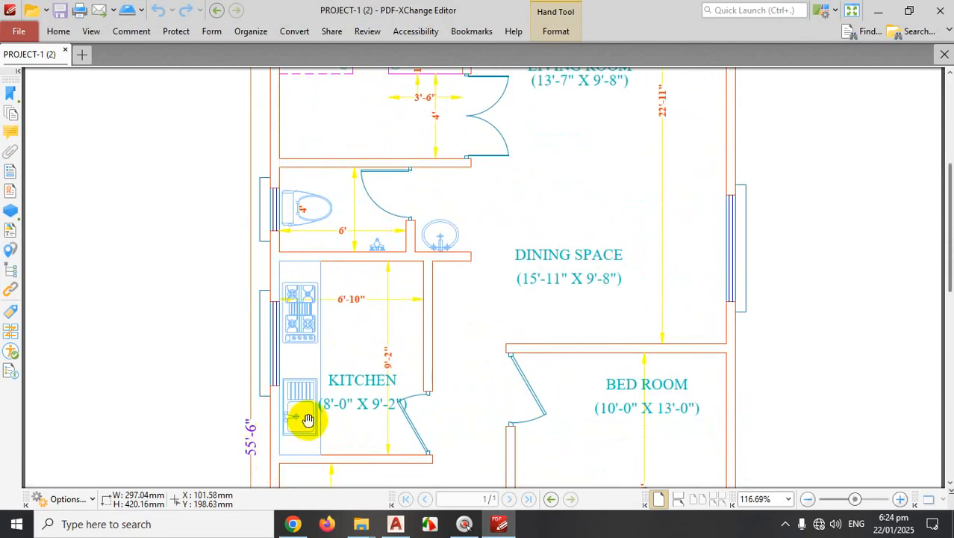
left_click(878, 11)
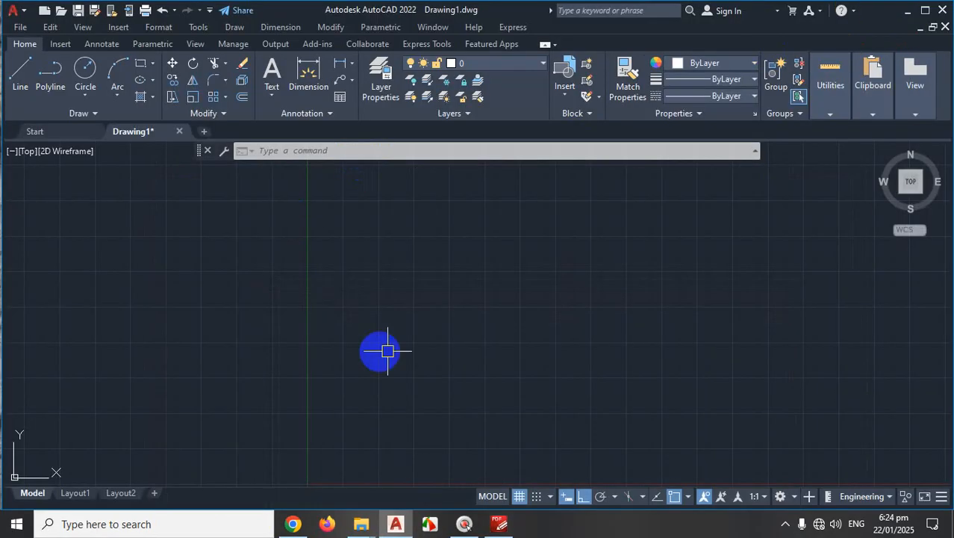
Start the Line command and turn off the drawing grid while it is active
type("l")
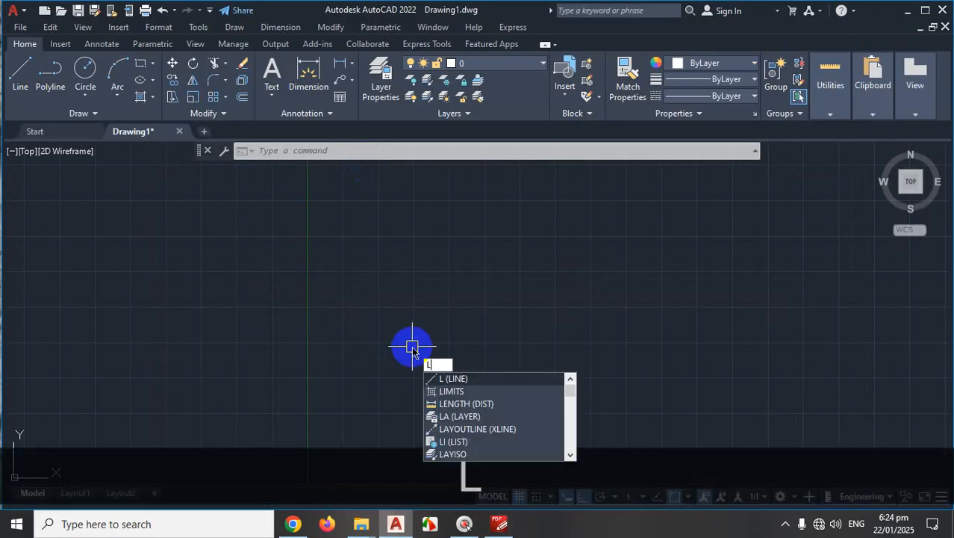
key("Return")
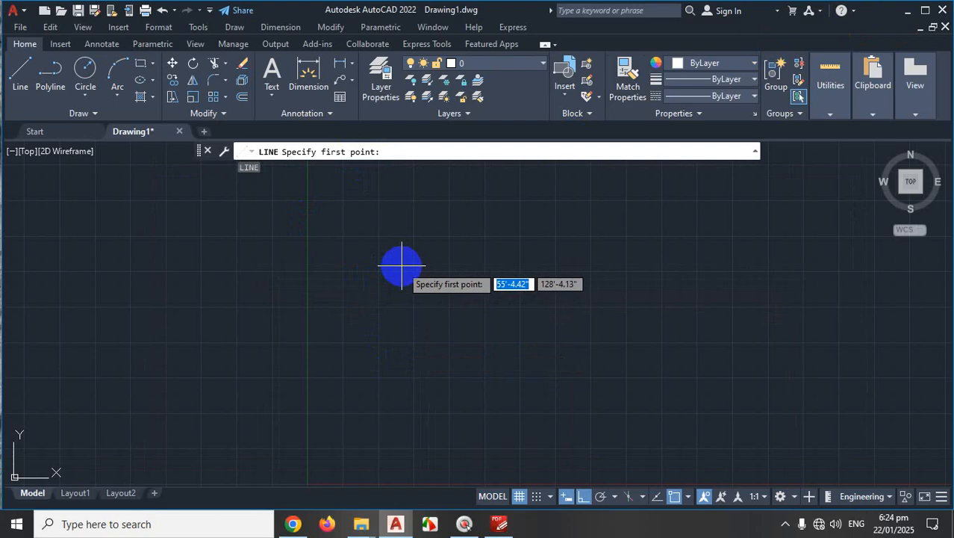
key("ctrl+1")
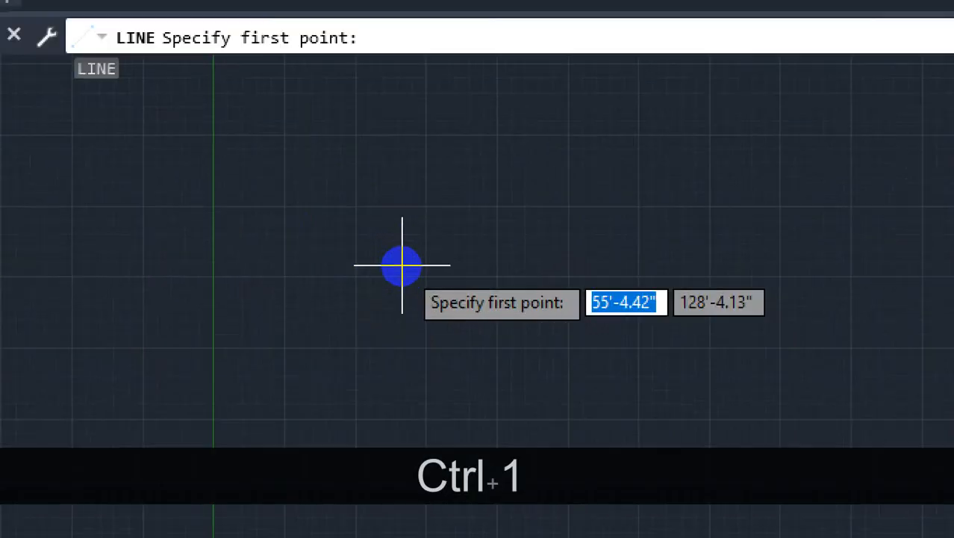
left_click(425, 258)
mouse_move(439, 245)
left_mouse_down()
mouse_move(510, 351)
mouse_move(475, 225)
left_mouse_up()
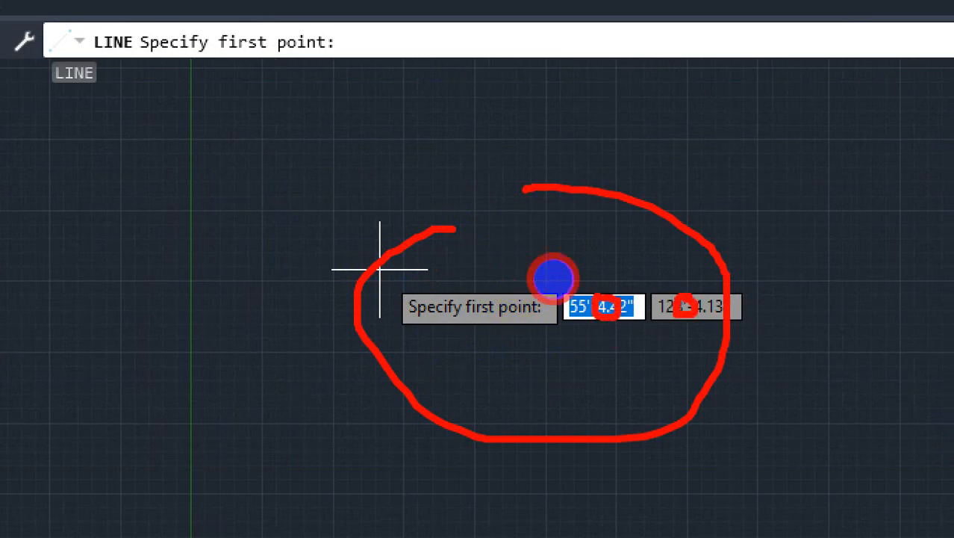
key("Escape")
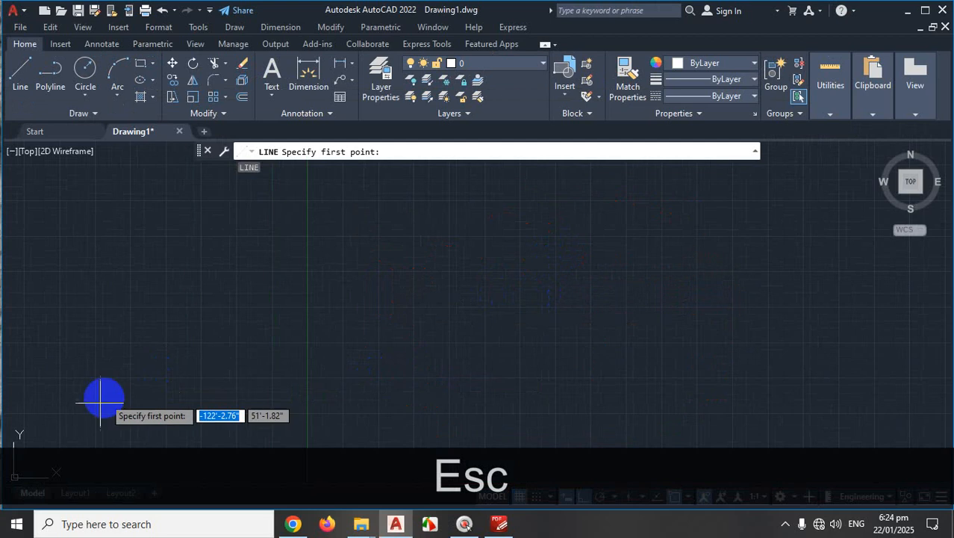
scroll(314, 404, "down", 5)
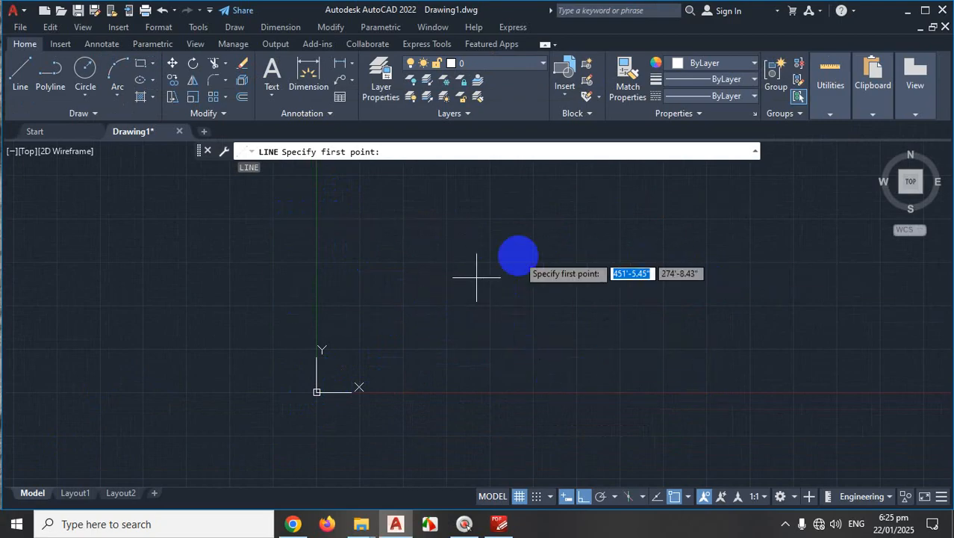
left_click(520, 499)
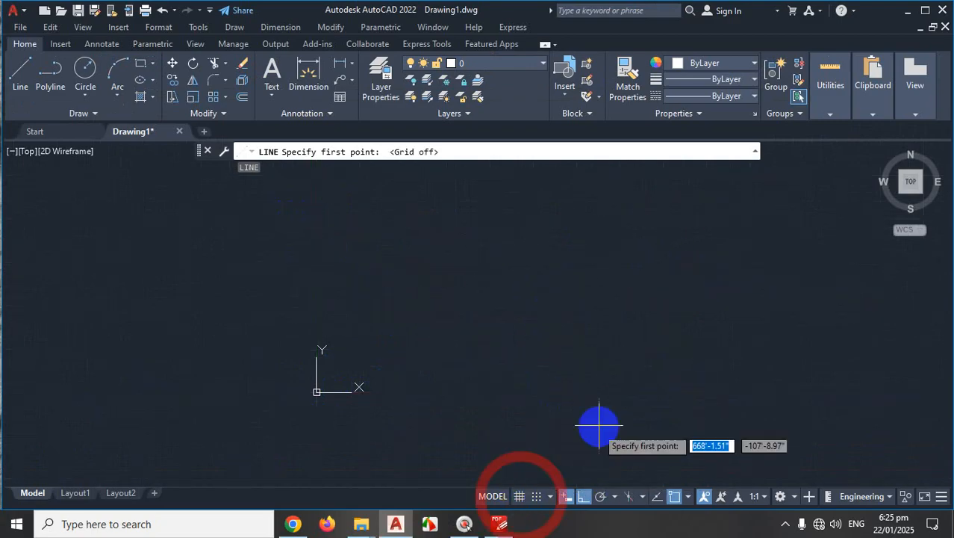
Draw a horizontal 22' line toward the east from a point in the empty drawing area, with Ortho mode on
scroll(181, 388, "down", 5)
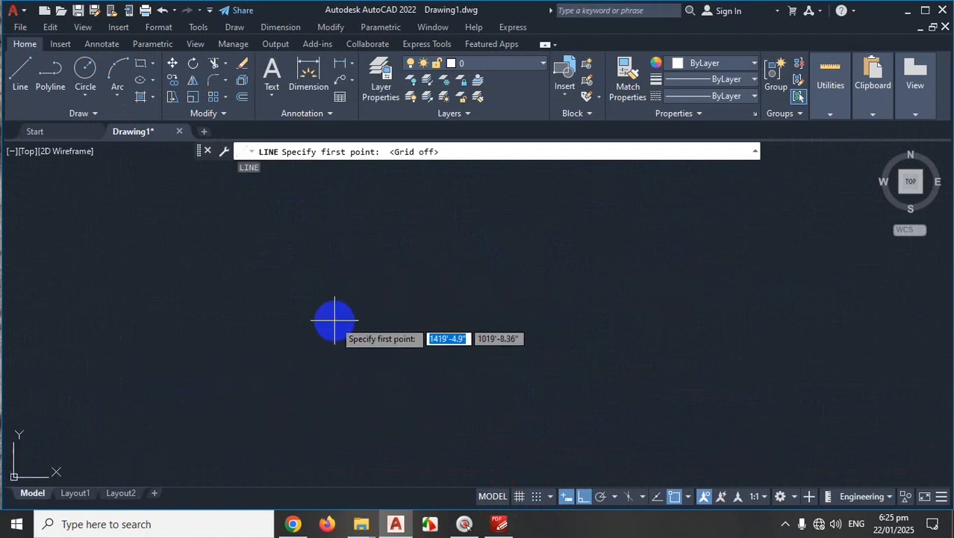
scroll(343, 323, "up", 3)
left_click(215, 342)
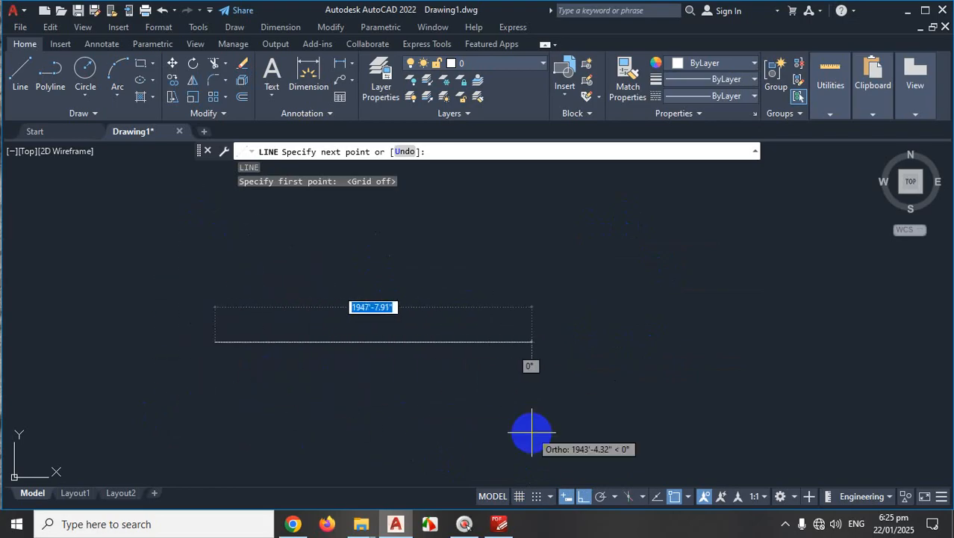
left_click(584, 497)
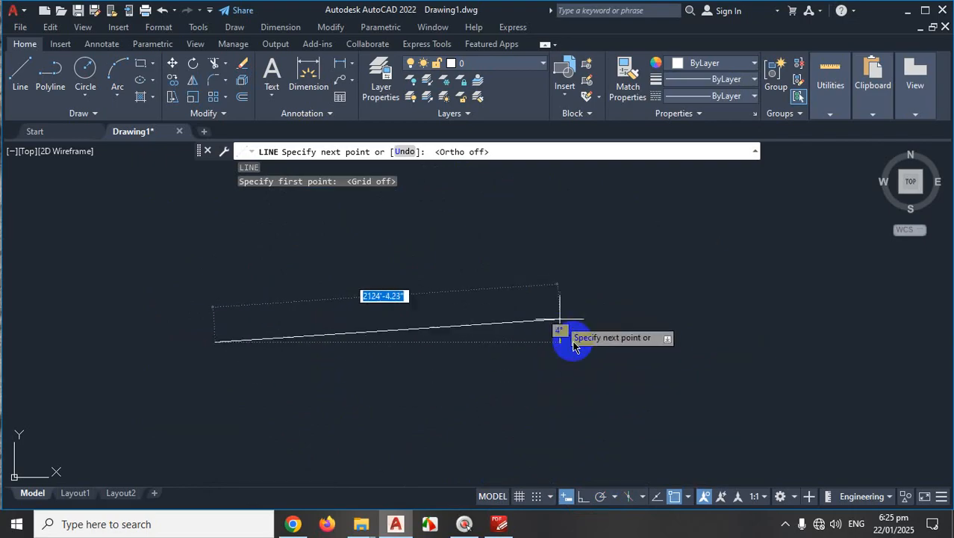
left_click(587, 497)
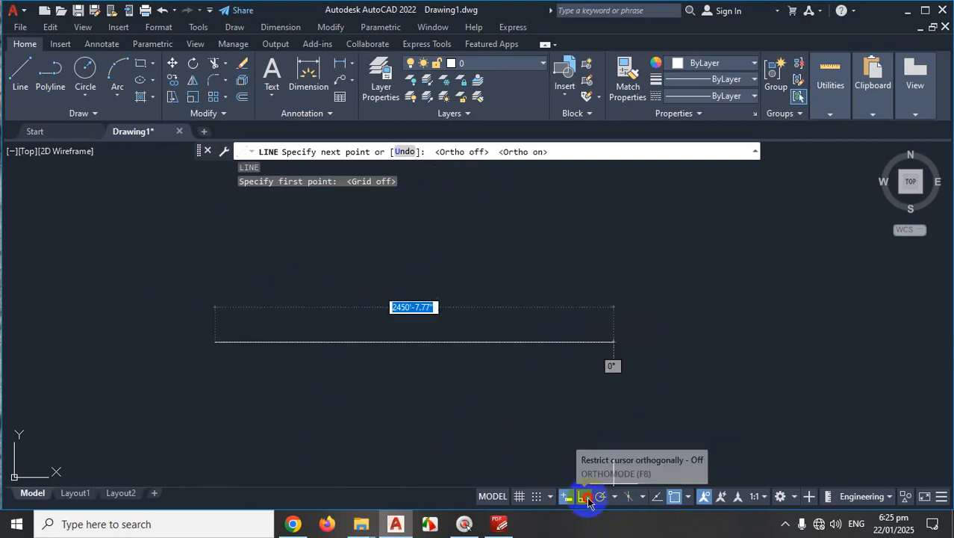
scroll(664, 319, "down", 2)
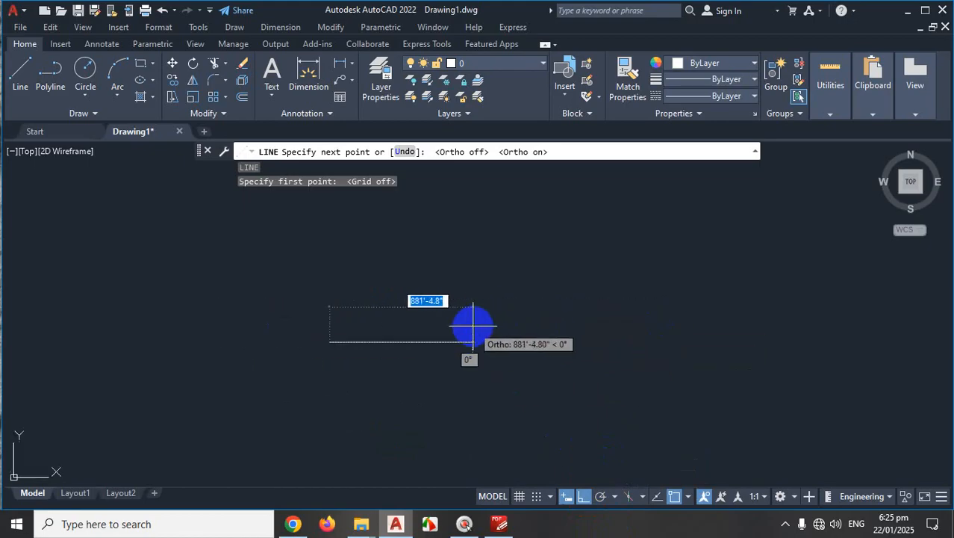
scroll(471, 323, "up", 2)
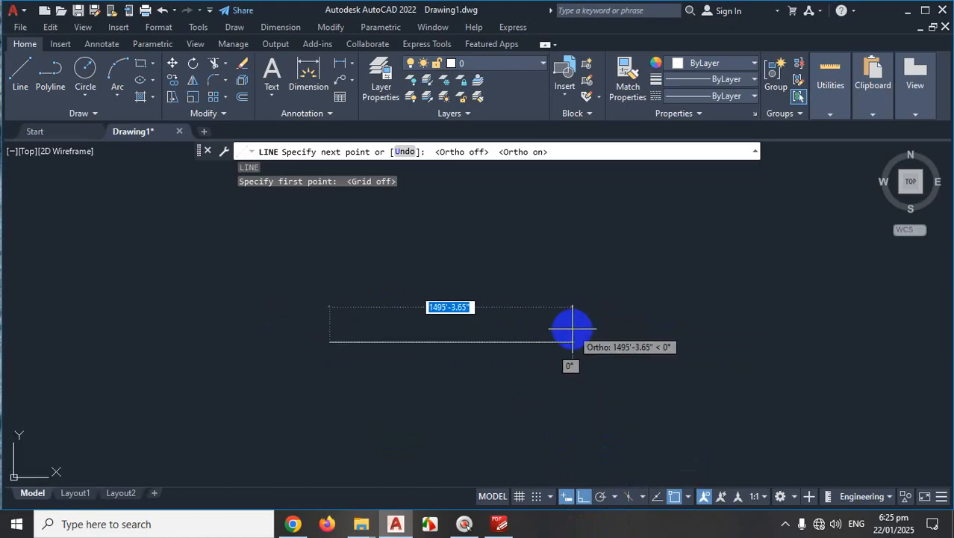
type("22")
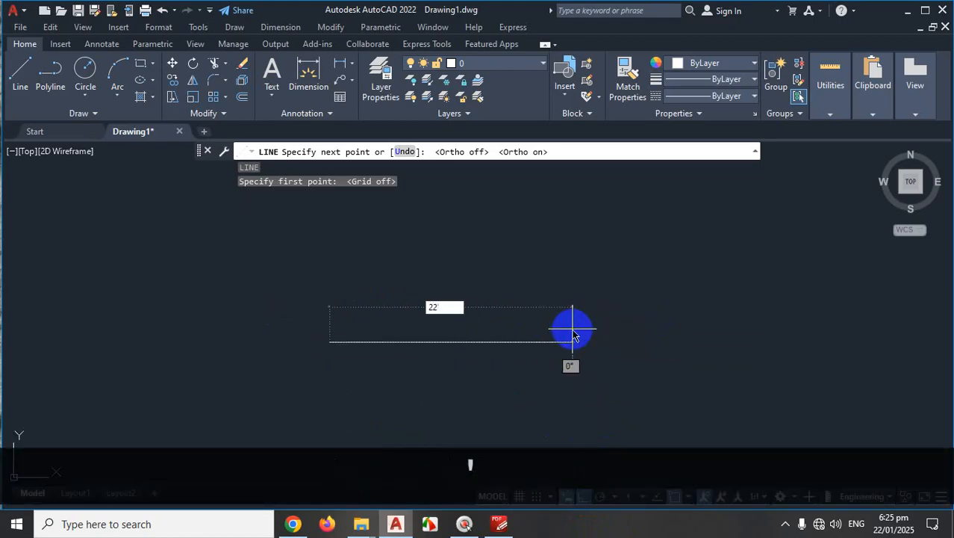
key("Return")
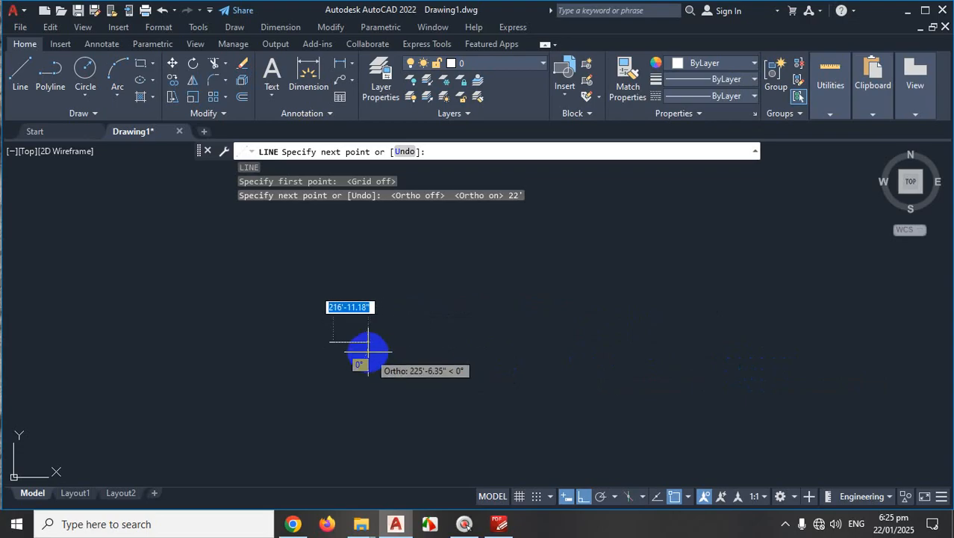
Draw a vertical 55'6" line toward the north from the east end of the 22' line
scroll(342, 350, "up", 5)
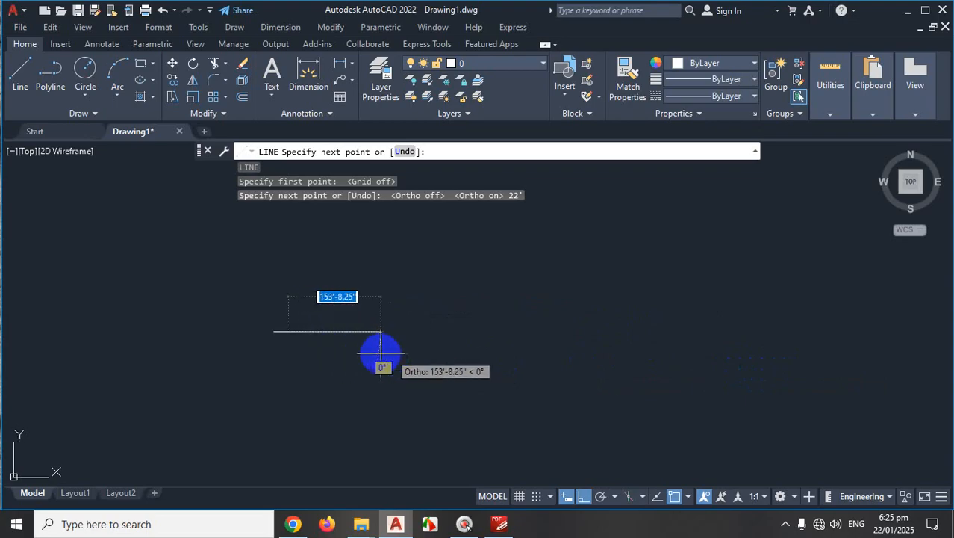
scroll(325, 327, "up", 2)
scroll(271, 311, "up", 3)
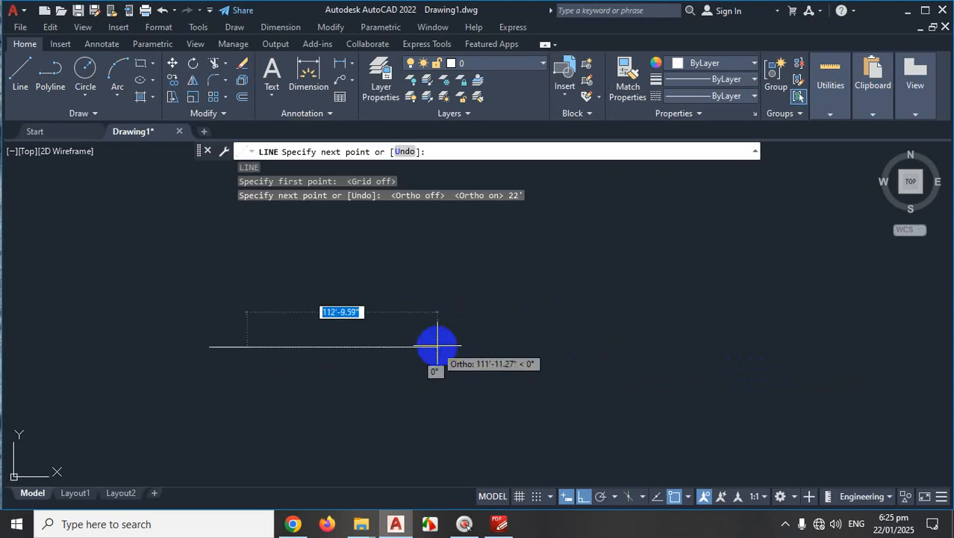
scroll(399, 341, "up", 3)
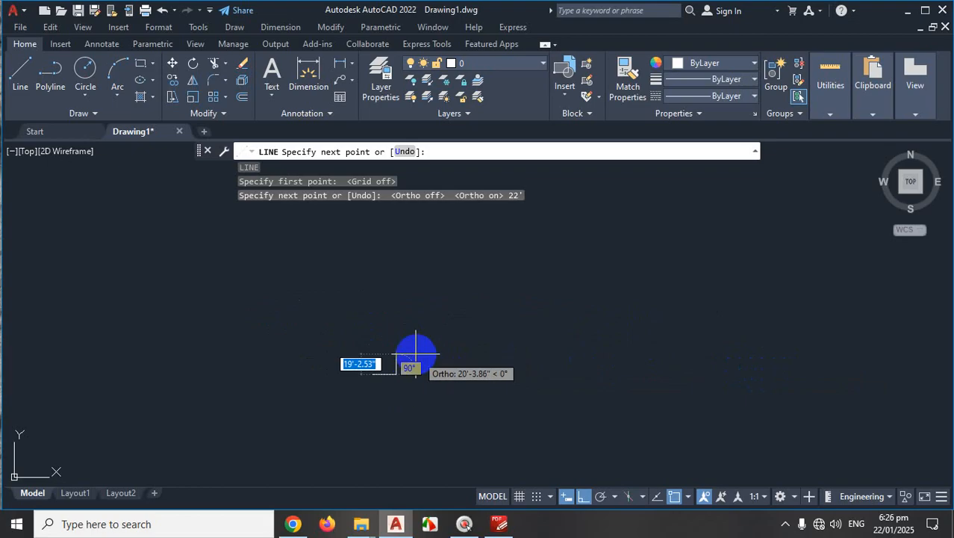
scroll(400, 377, "up", 2)
middle_click_drag(390, 374, 422, 283)
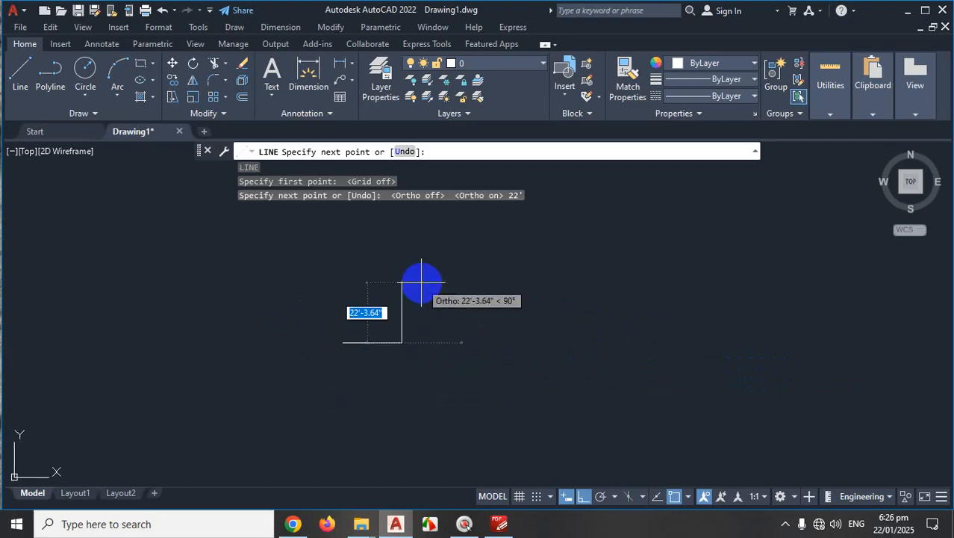
scroll(437, 425, "down", 2)
scroll(439, 245, "up", 2)
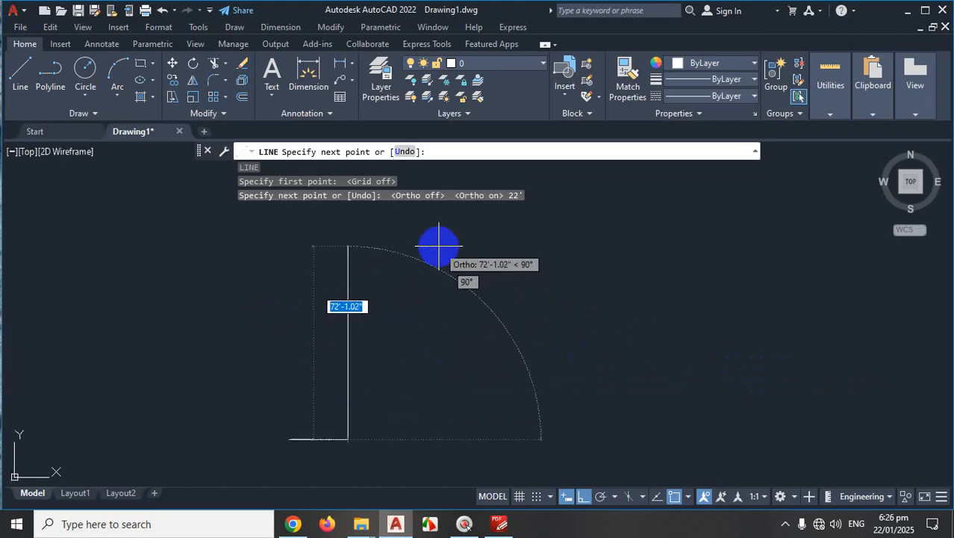
scroll(439, 319, "down", 3)
scroll(431, 294, "up", 2)
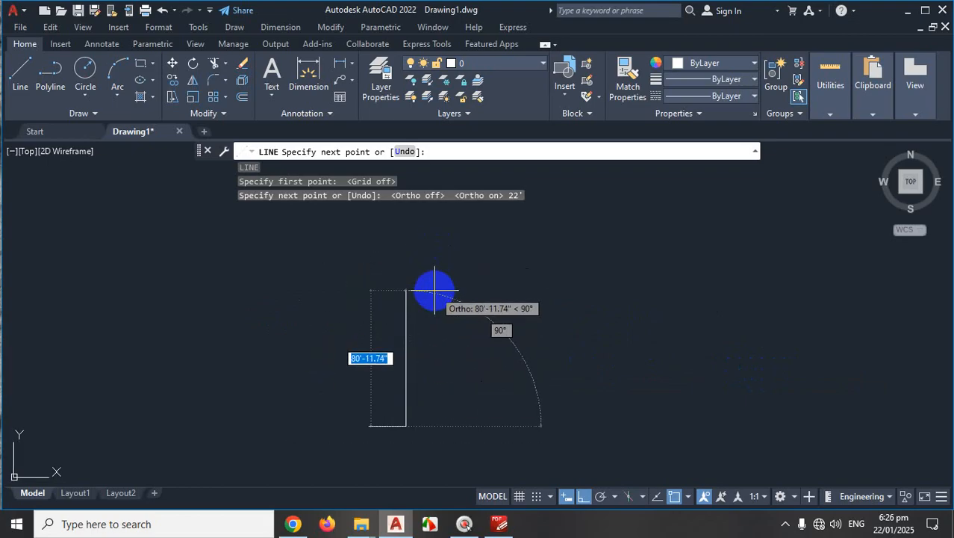
type("55")
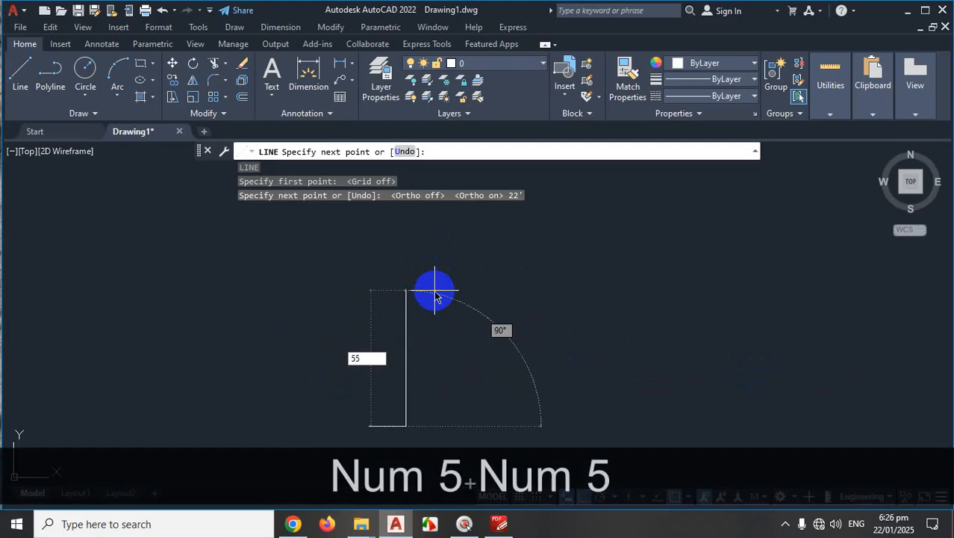
type("'6")
key("Return")
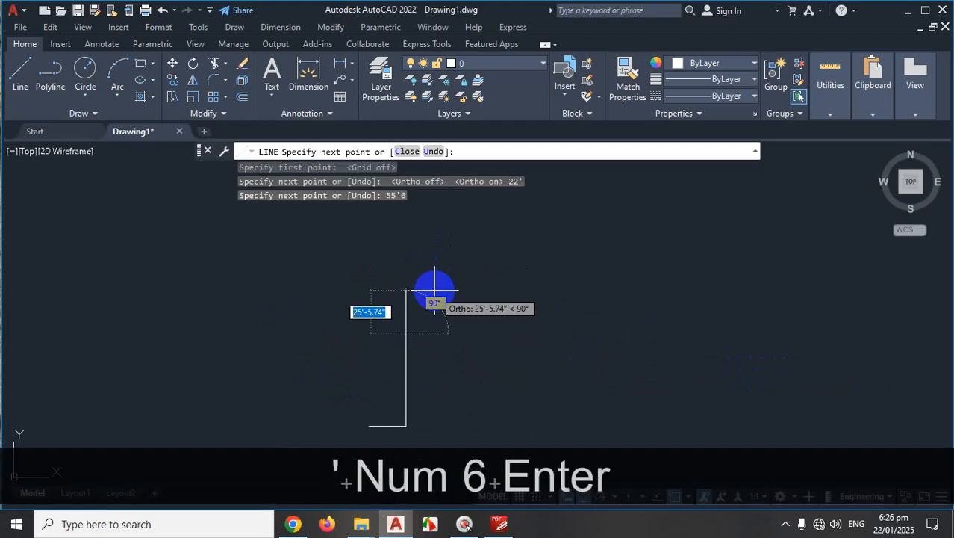
Turn on Object Snap Tracking and draw the outline's top edge westward until it aligns with the first line's start point
scroll(373, 284, "down", 2)
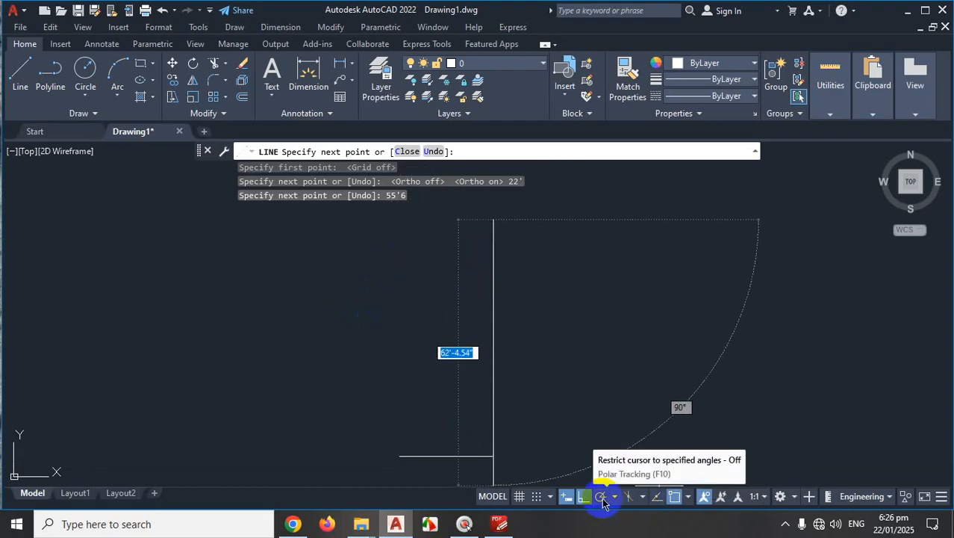
left_click(658, 497)
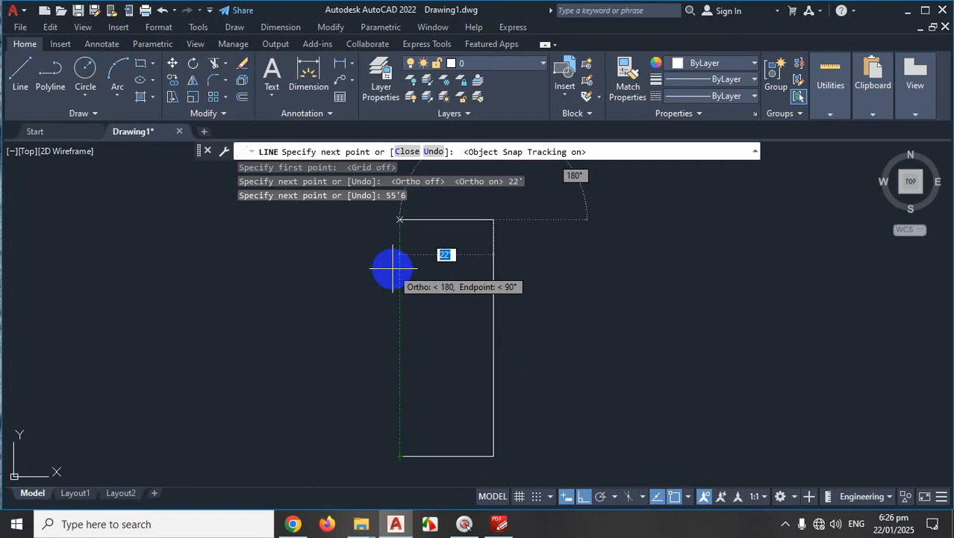
left_click(393, 268)
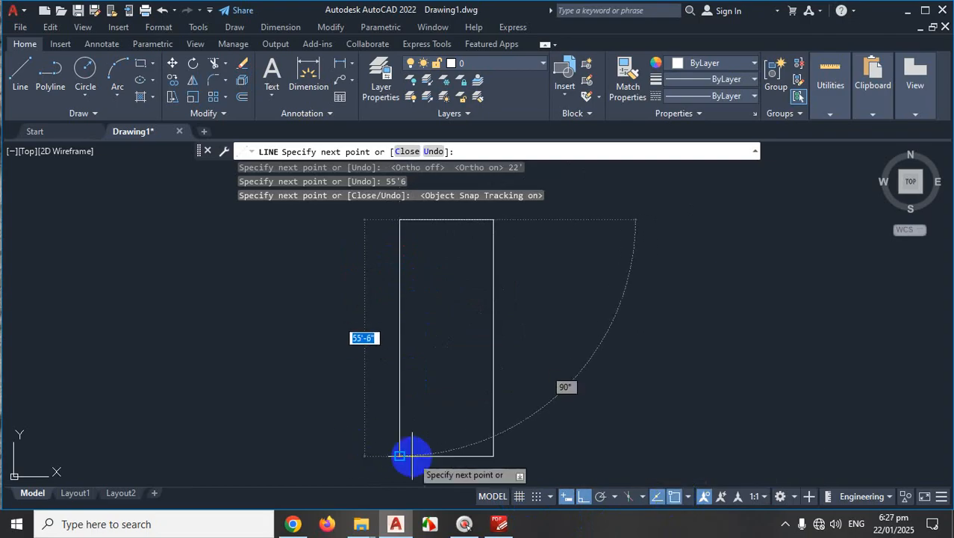
Review the object snap modes, then close the rectangle with its west edge down to the first line's start point and end the Line command
left_click(688, 496)
left_click(706, 515)
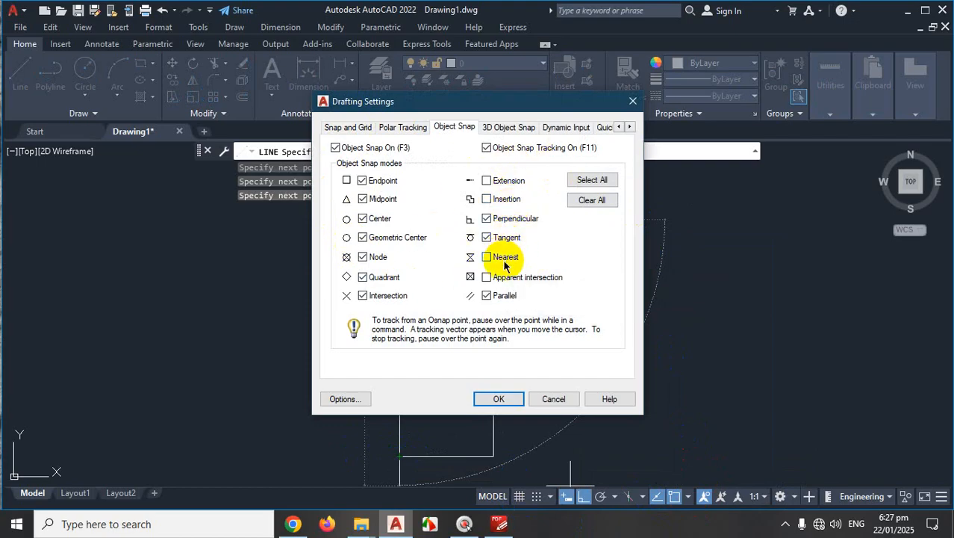
left_click(498, 399)
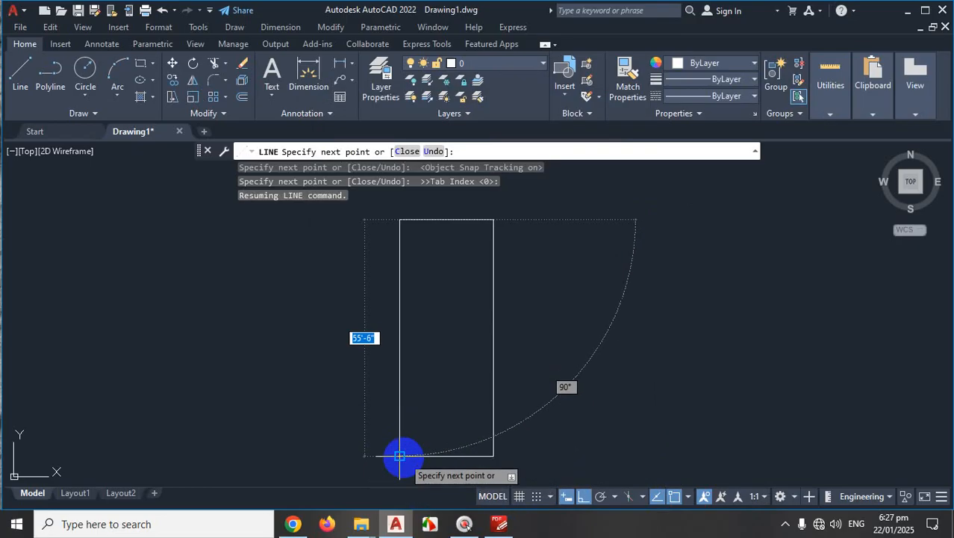
left_click(402, 453)
key("Escape")
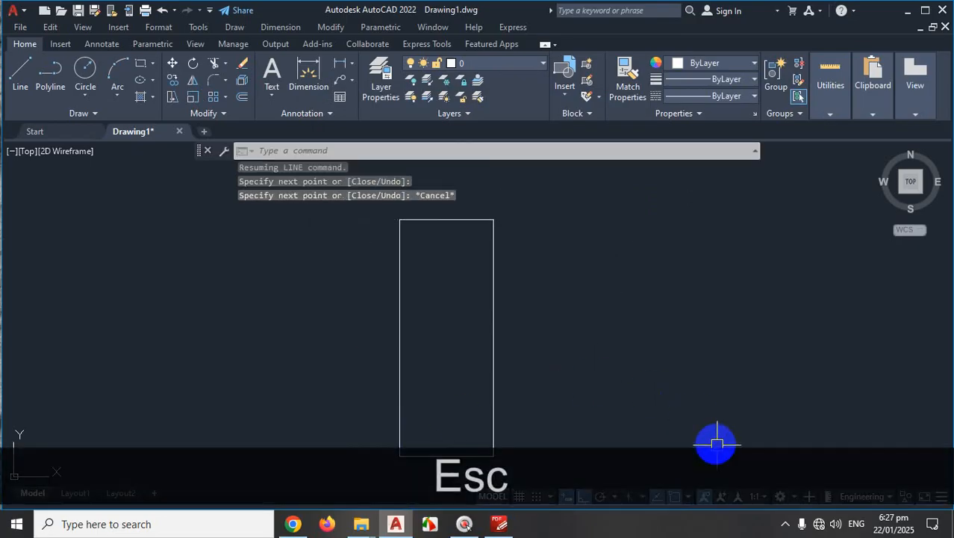
left_click(785, 524)
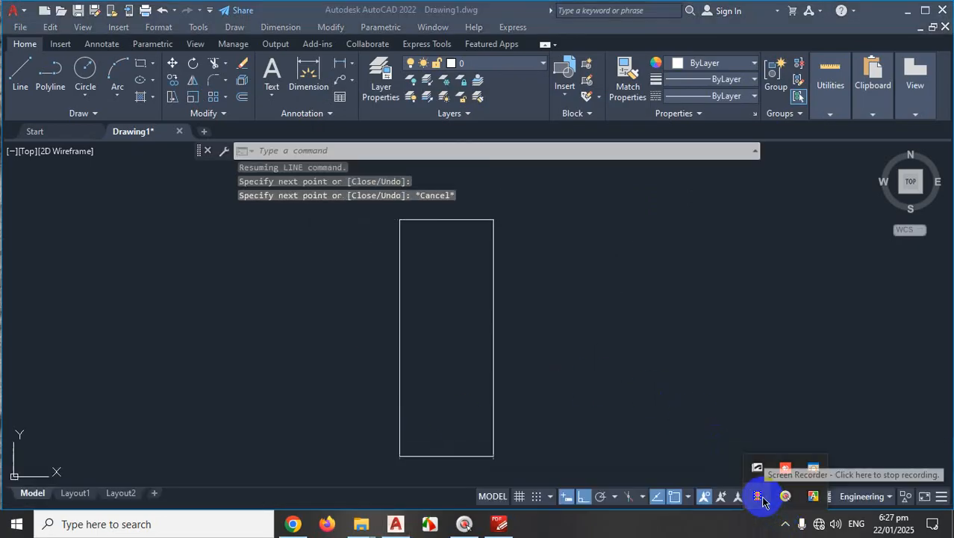
left_click(762, 499)
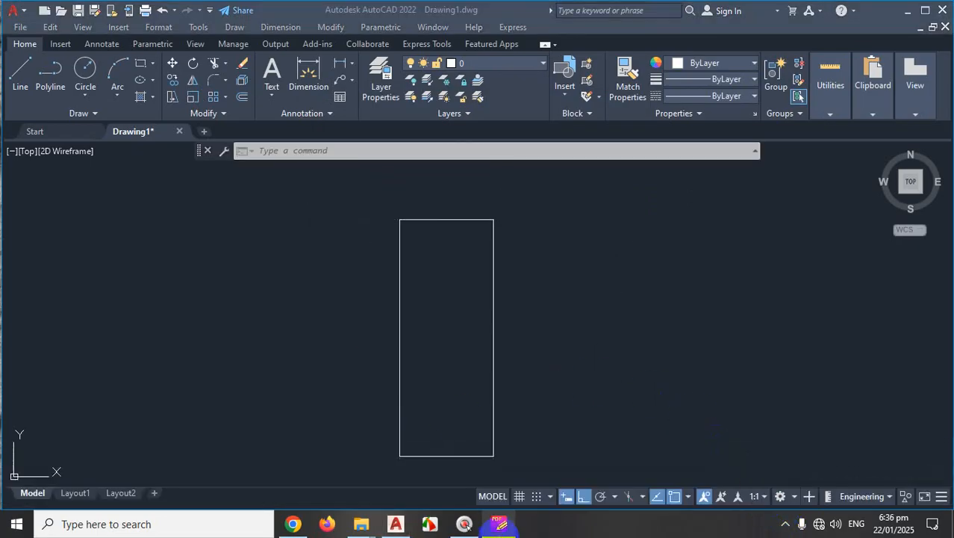
Switch to PDF-XChange Editor, examine the walls and room dimensions of the PROJECT-1 (2) plan, and return to AutoCAD
left_click(499, 524)
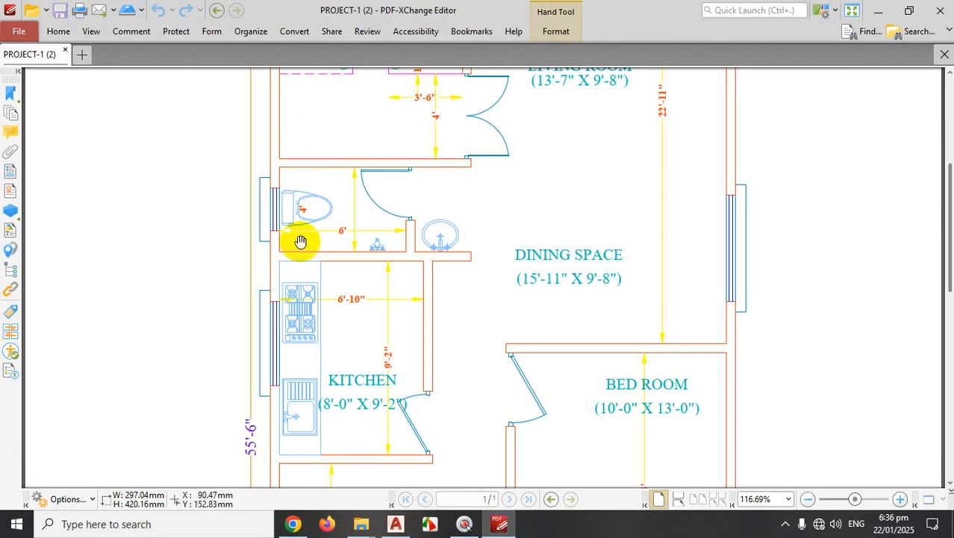
scroll(329, 362, "down", 3)
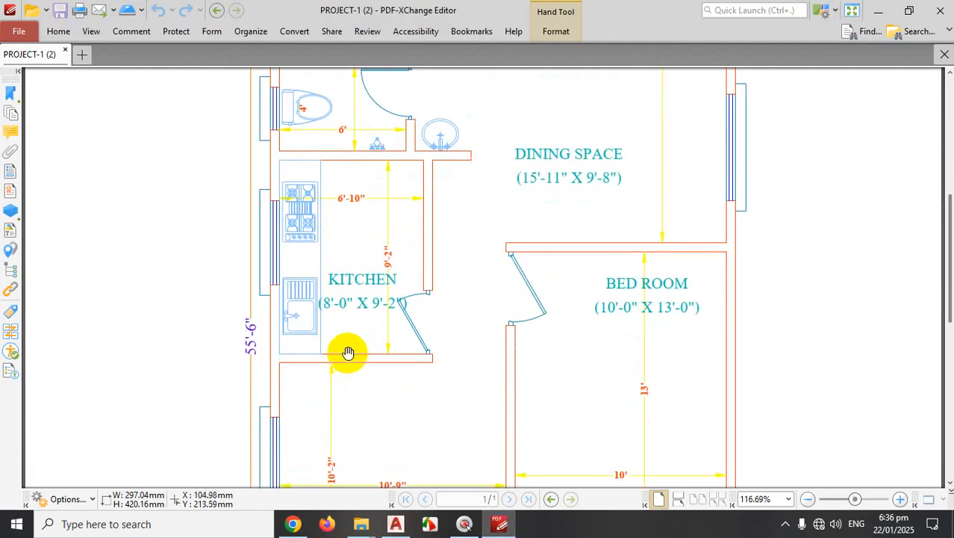
scroll(375, 357, "up", 5)
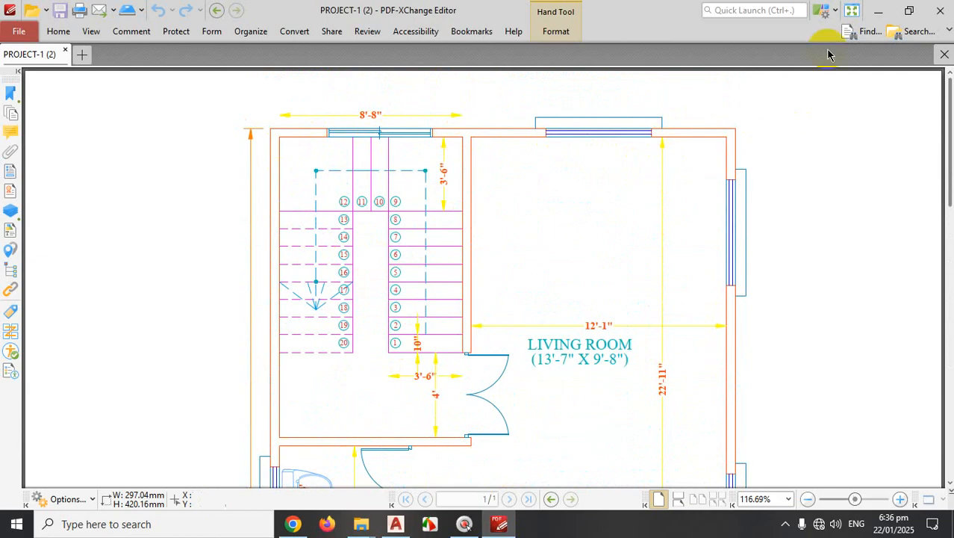
left_click(875, 11)
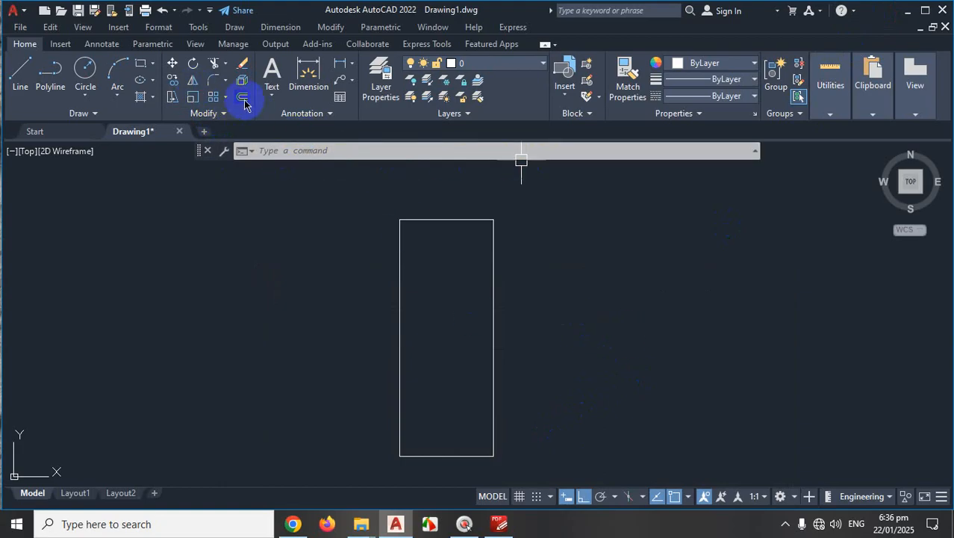
key("ctrl+1")
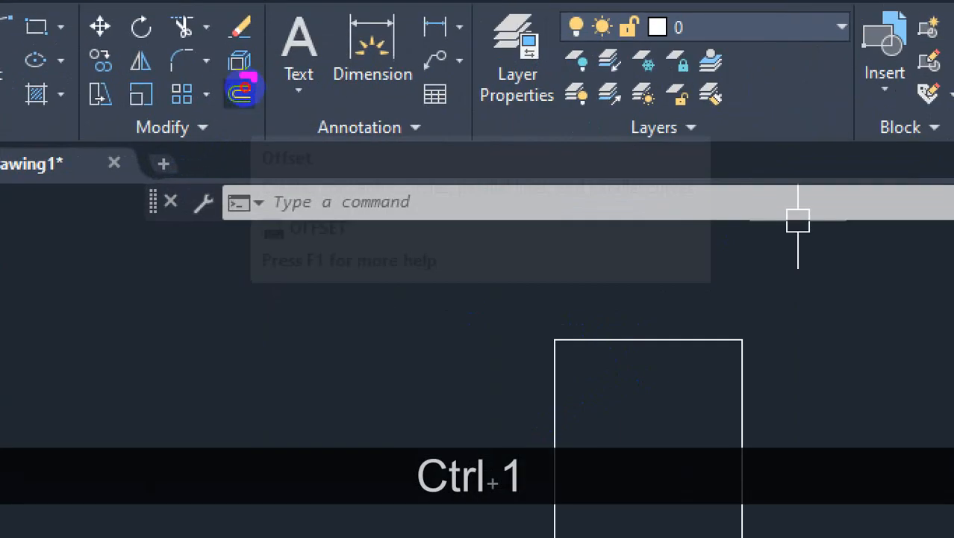
mouse_move(247, 78)
left_mouse_down()
mouse_move(213, 97)
mouse_move(239, 112)
mouse_move(245, 95)
mouse_move(254, 105)
mouse_move(256, 202)
left_mouse_up()
mouse_move(293, 331)
left_mouse_down()
mouse_move(288, 405)
mouse_move(298, 338)
left_mouse_up()
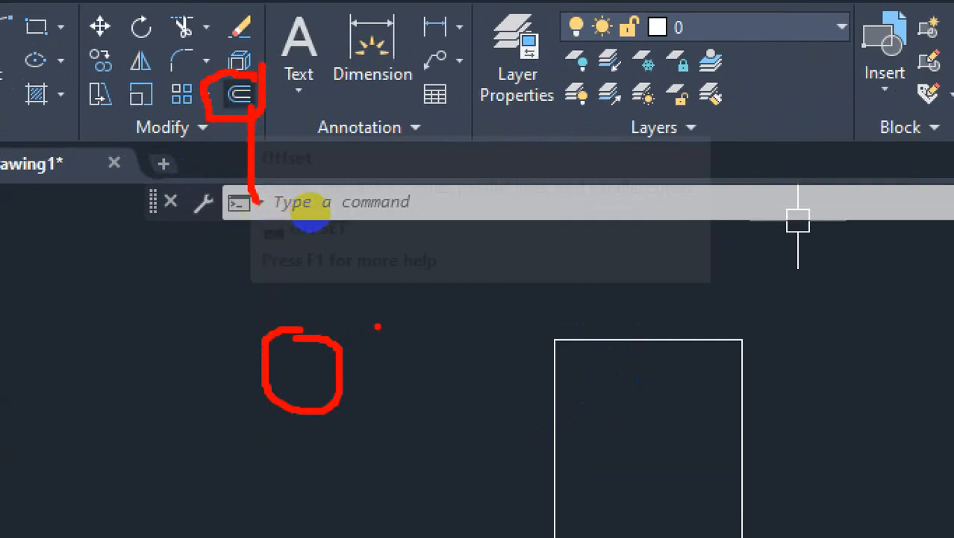
key("Escape")
Start the Offset command for creating the inner faces of the outer walls
type("O")
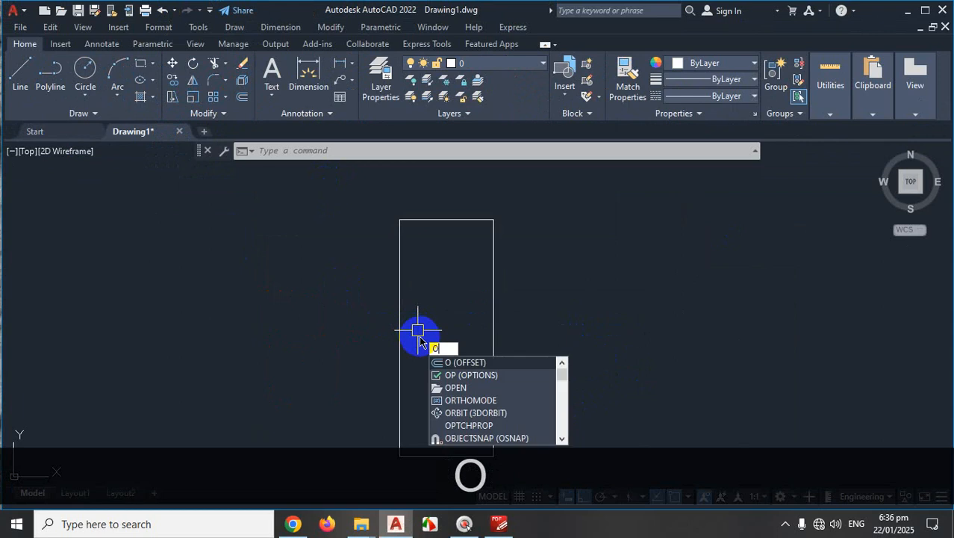
key("Return")
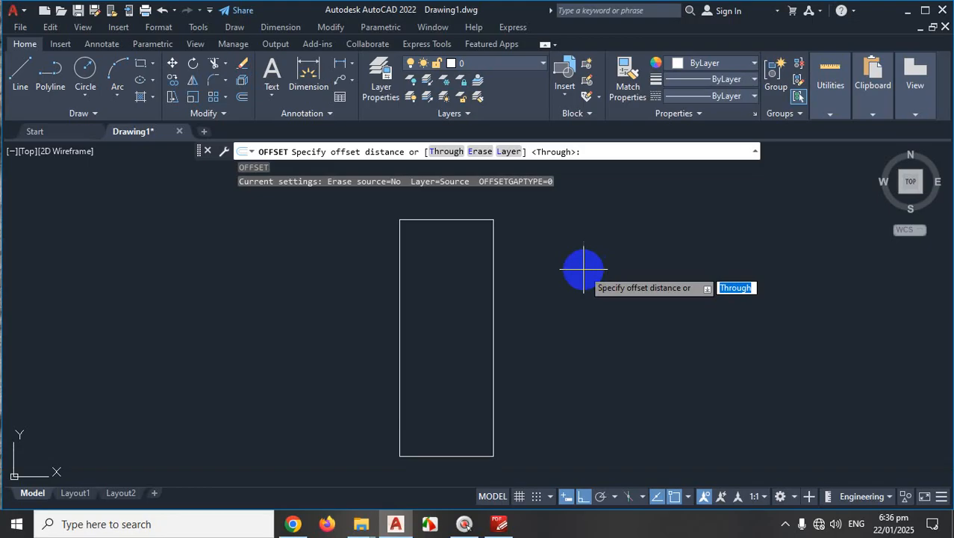
key("ctrl+1")
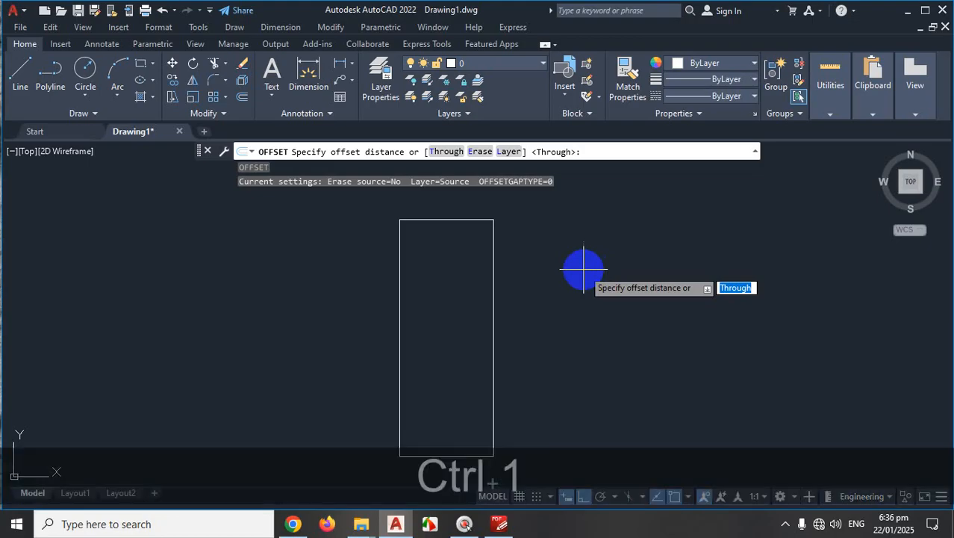
mouse_move(648, 257)
left_mouse_down()
mouse_move(630, 258)
mouse_move(735, 312)
mouse_move(634, 273)
mouse_move(636, 281)
left_mouse_up()
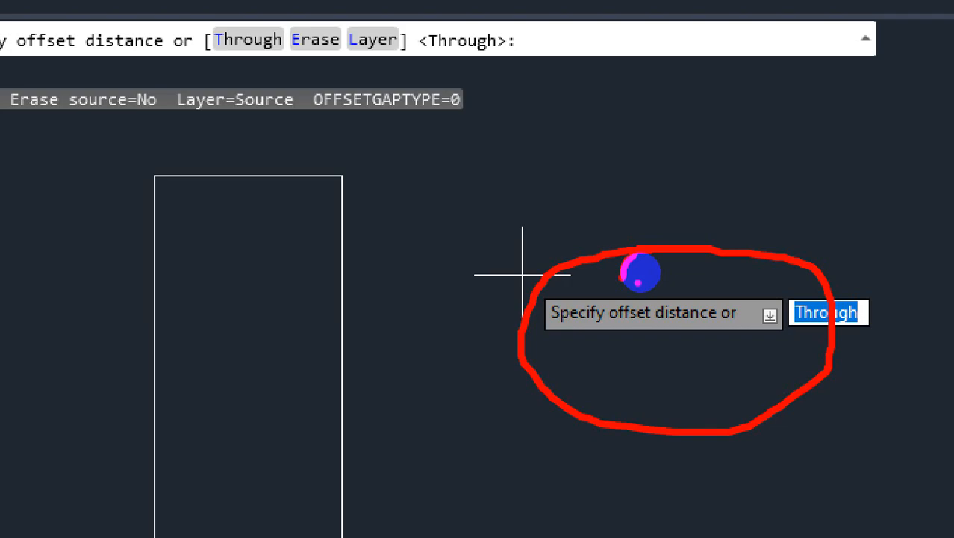
key("Escape")
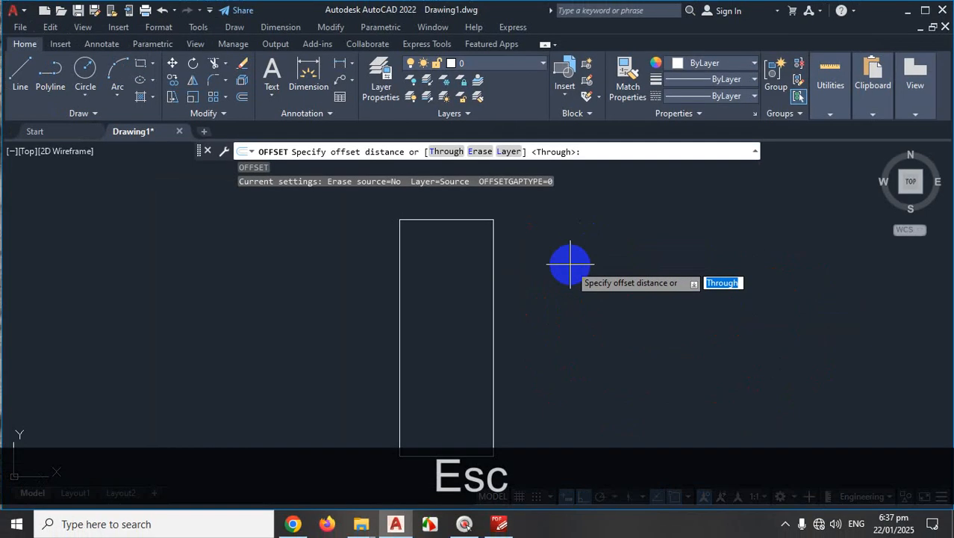
Set the offset distance to 5 inches
type("5")
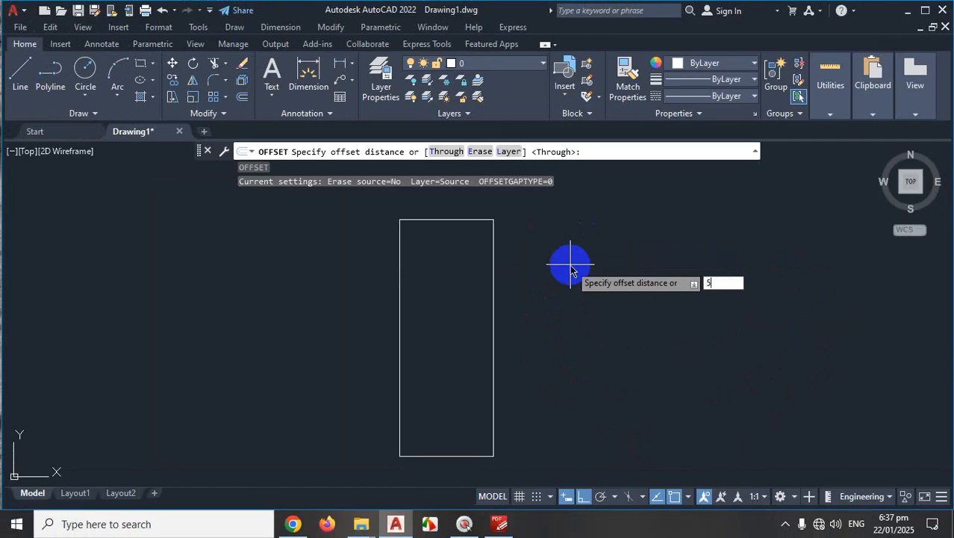
key("Return")
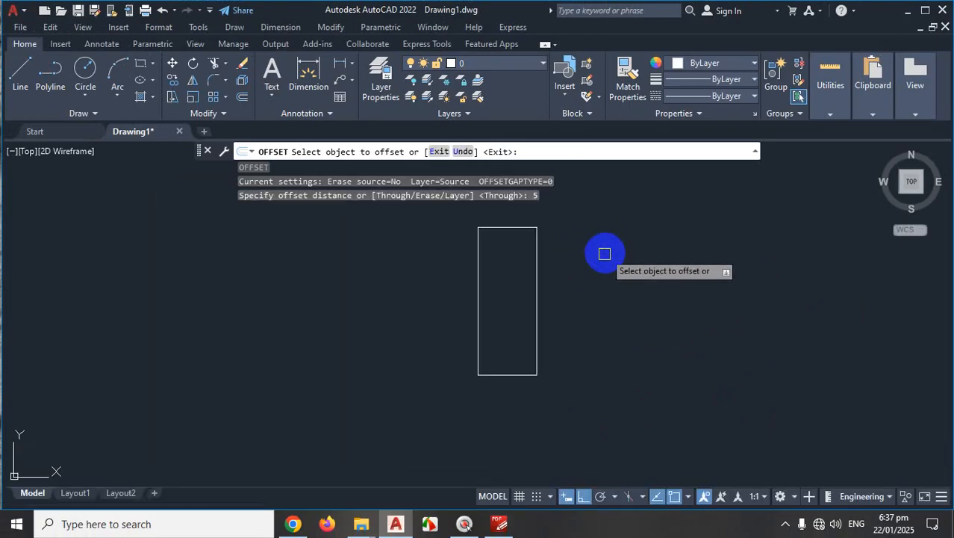
key("ctrl+1")
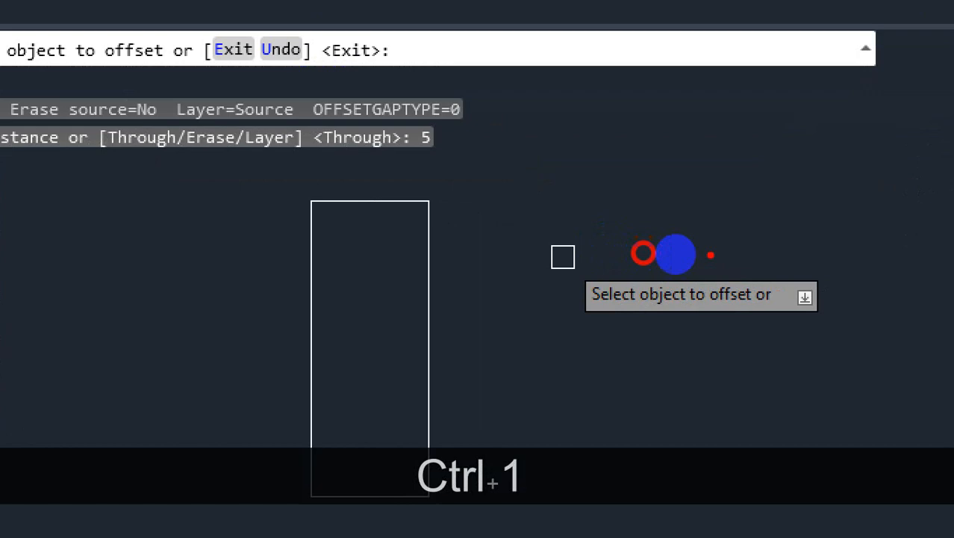
mouse_move(676, 254)
left_mouse_down()
mouse_move(620, 383)
mouse_move(727, 254)
mouse_move(639, 218)
left_mouse_up()
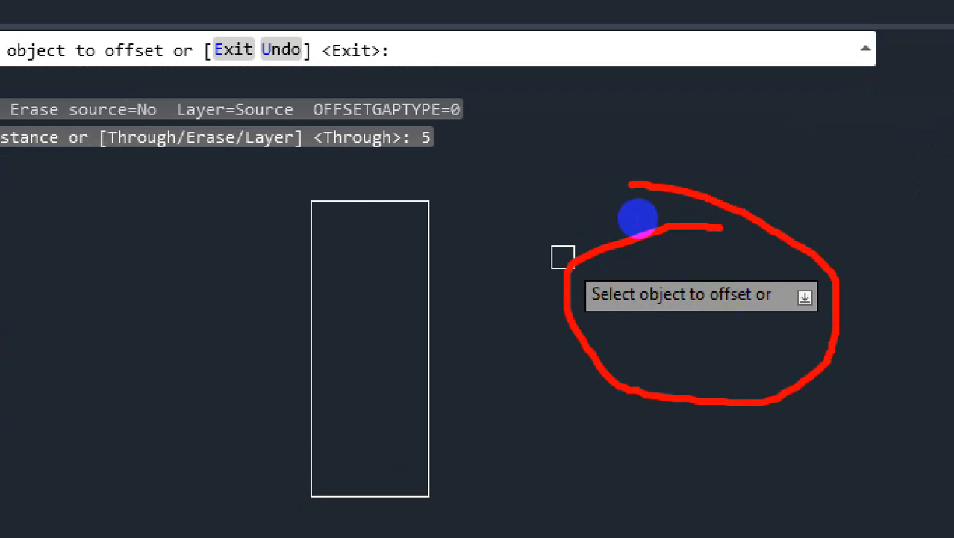
key("Escape")
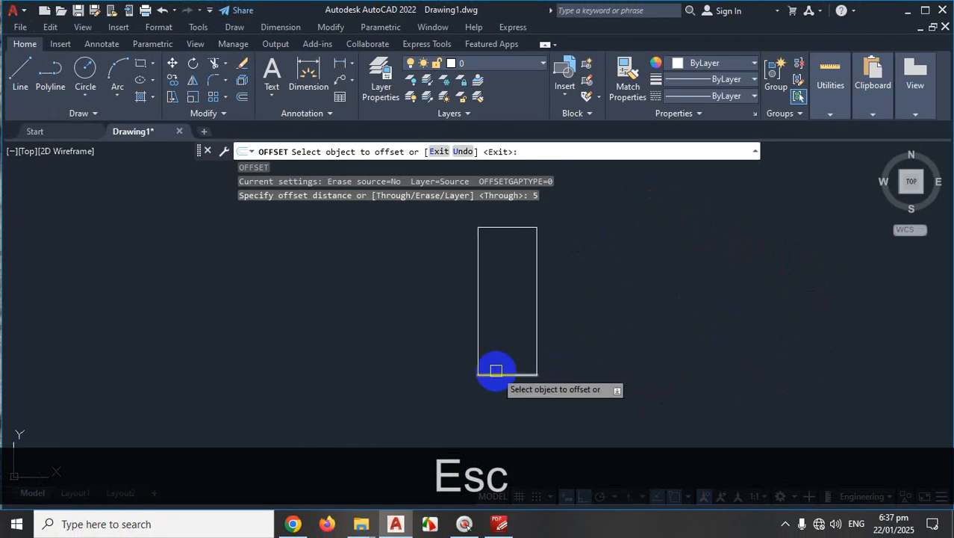
Offset the south edge of the house outline 5 inches inward
scroll(528, 348, "up", 4)
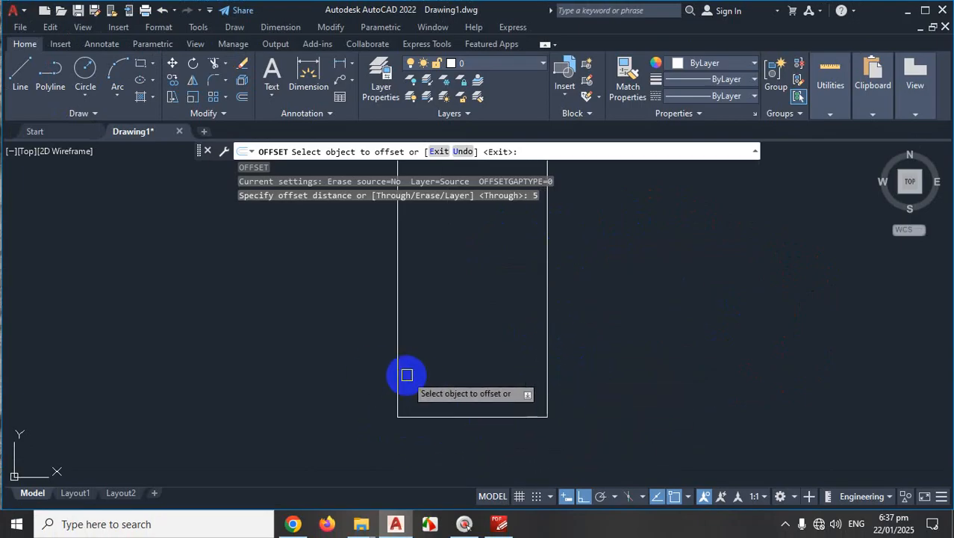
left_click(465, 416)
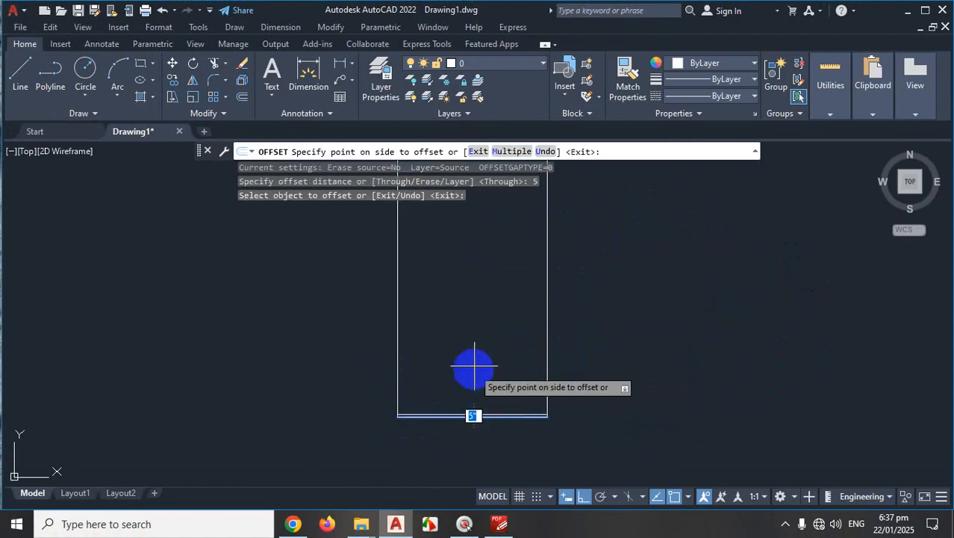
scroll(484, 384, "down", 1)
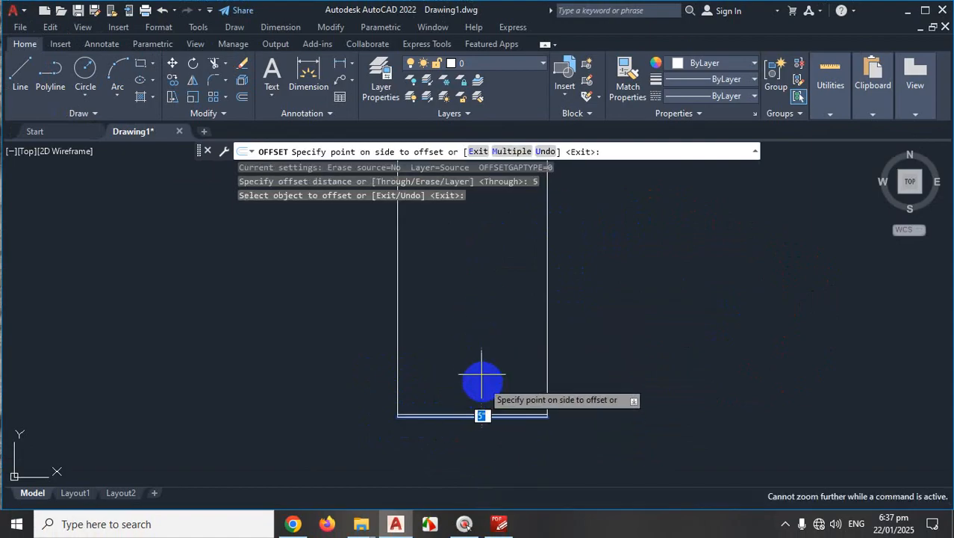
left_click(478, 325)
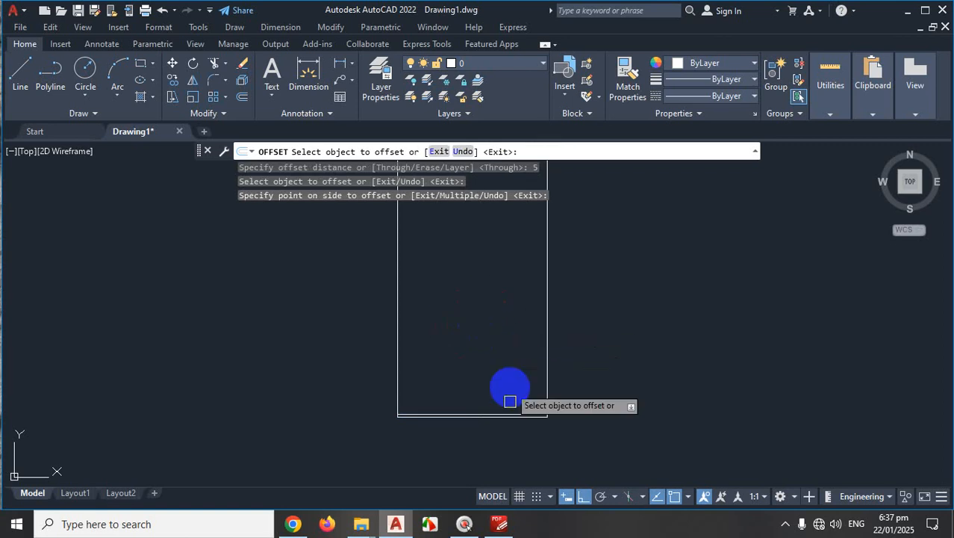
Offset the east edge of the house outline 5 inches inward
scroll(508, 407, "down", 1)
scroll(493, 427, "down", 1)
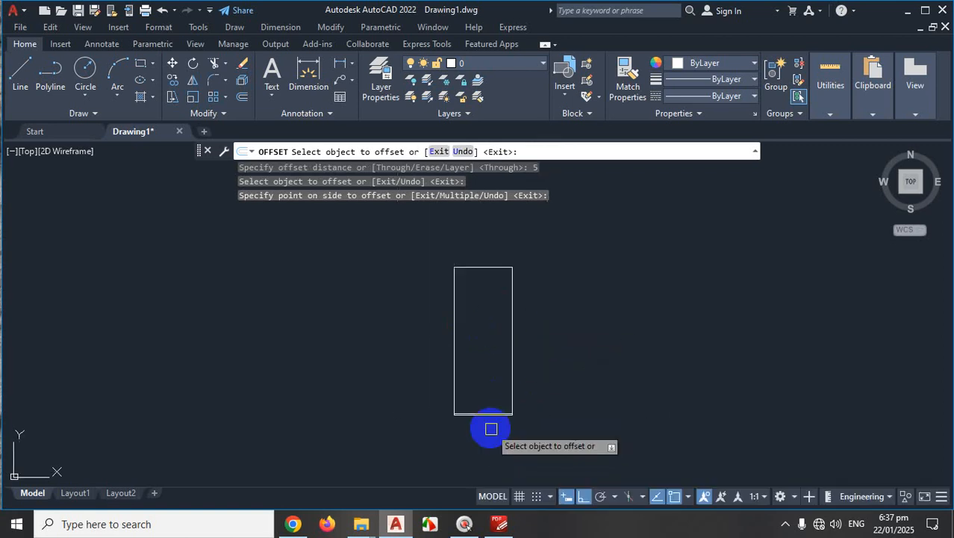
scroll(496, 432, "up", 1)
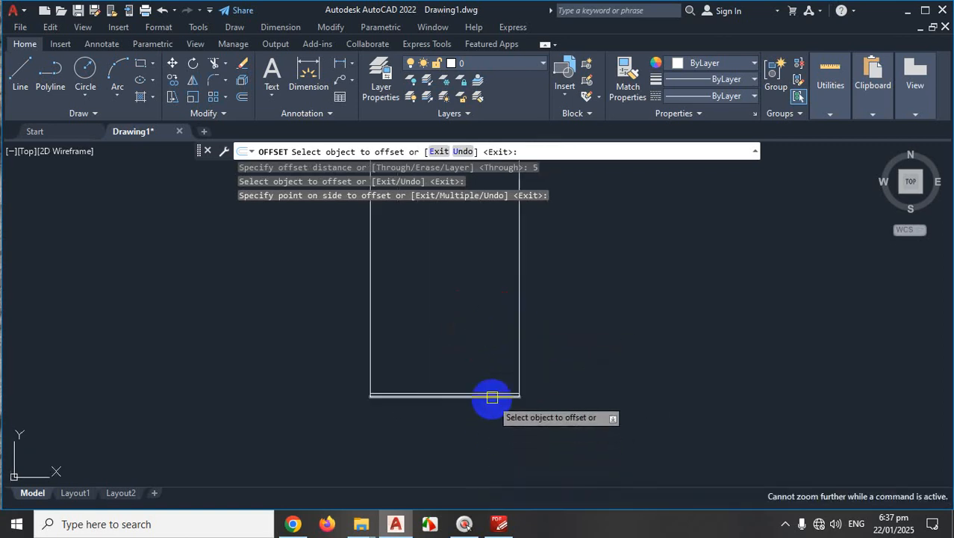
left_click(521, 321)
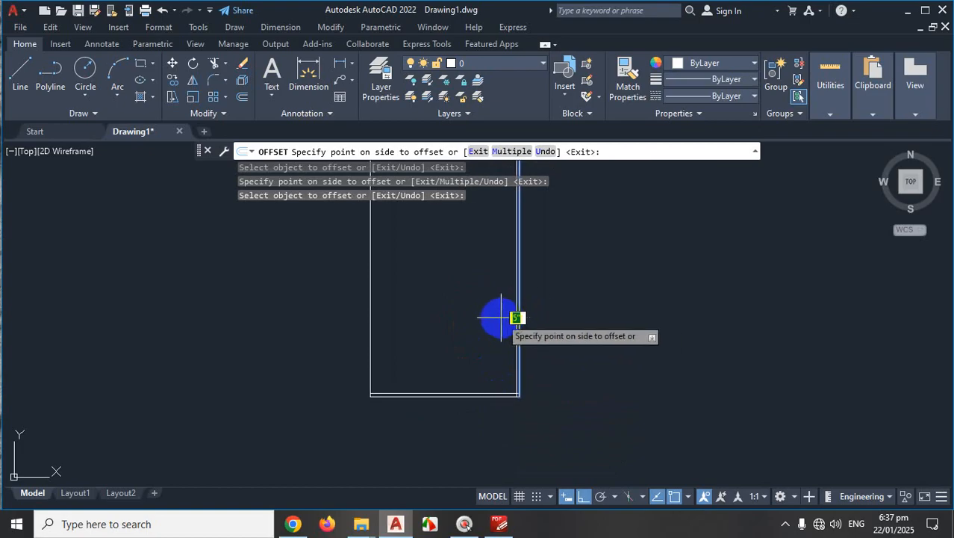
scroll(480, 331, "up", 1)
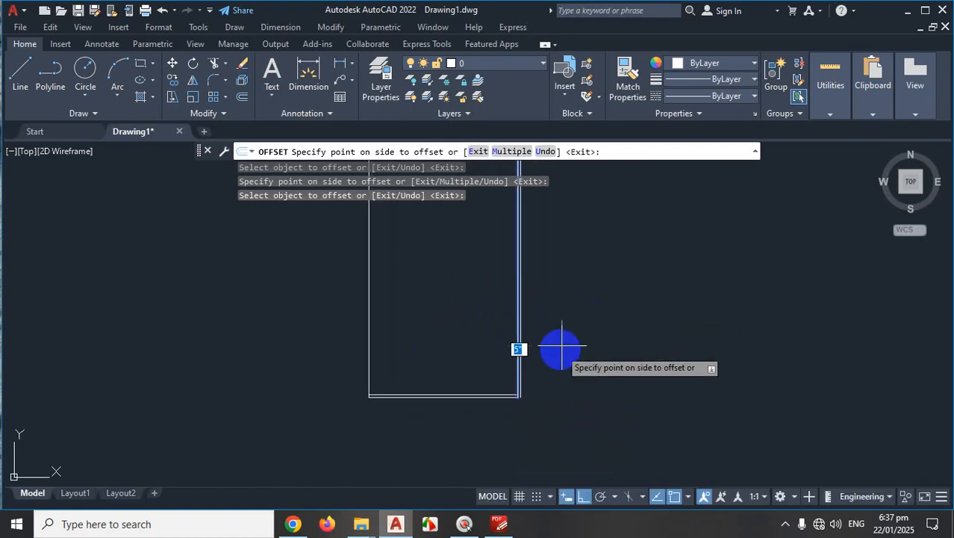
scroll(527, 388, "up", 1)
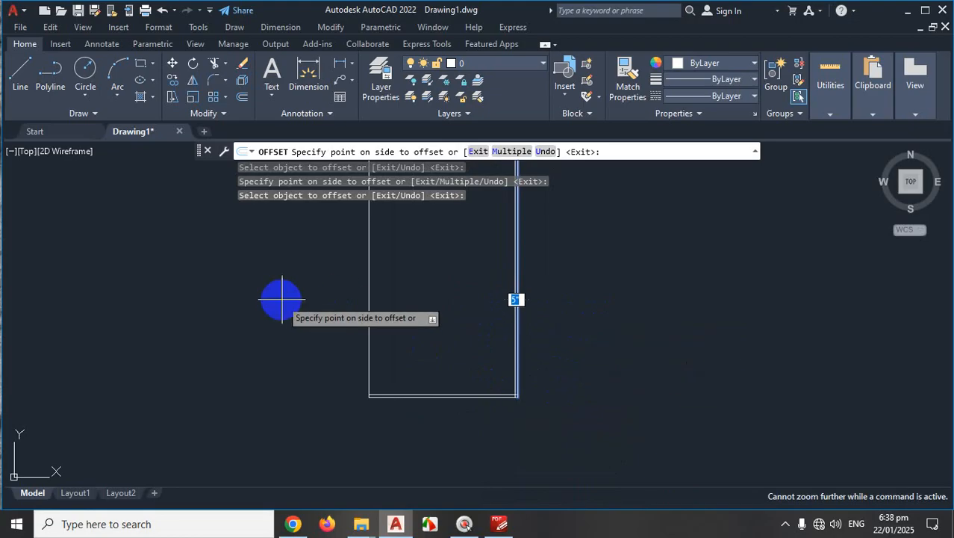
left_click(461, 338)
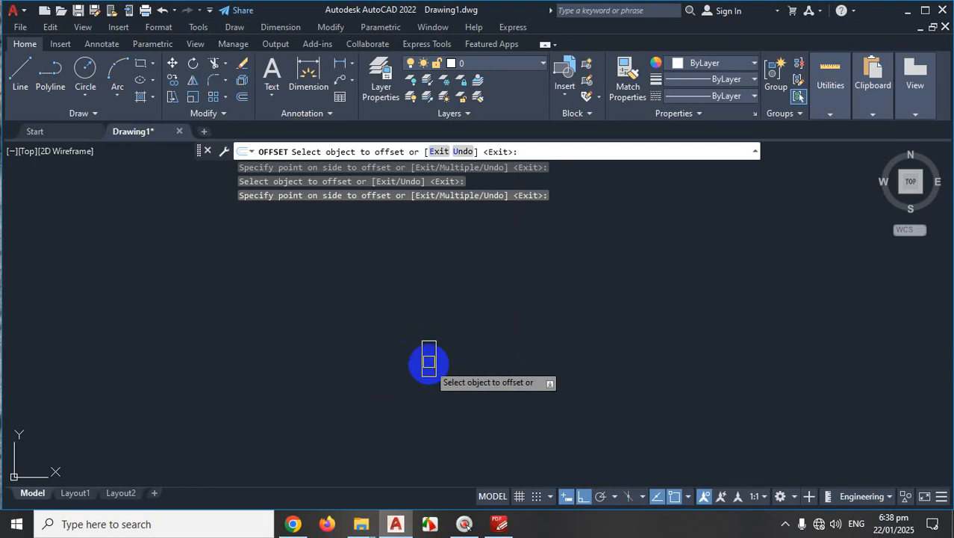
Offset the north and west edges of the house outline 5 inches inward and end the Offset command
scroll(437, 242, "up", 1)
scroll(427, 272, "down", 3)
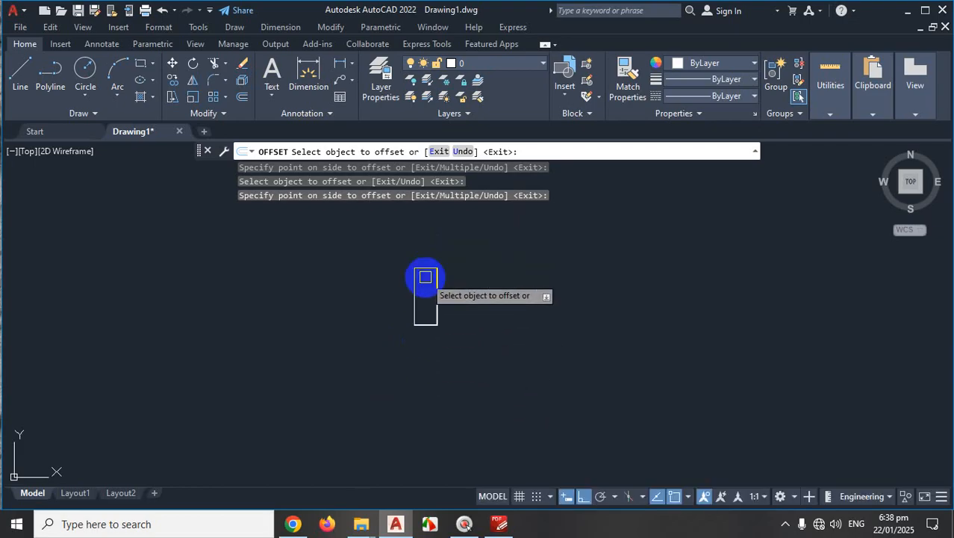
scroll(425, 237, "up", 3)
left_click(422, 219)
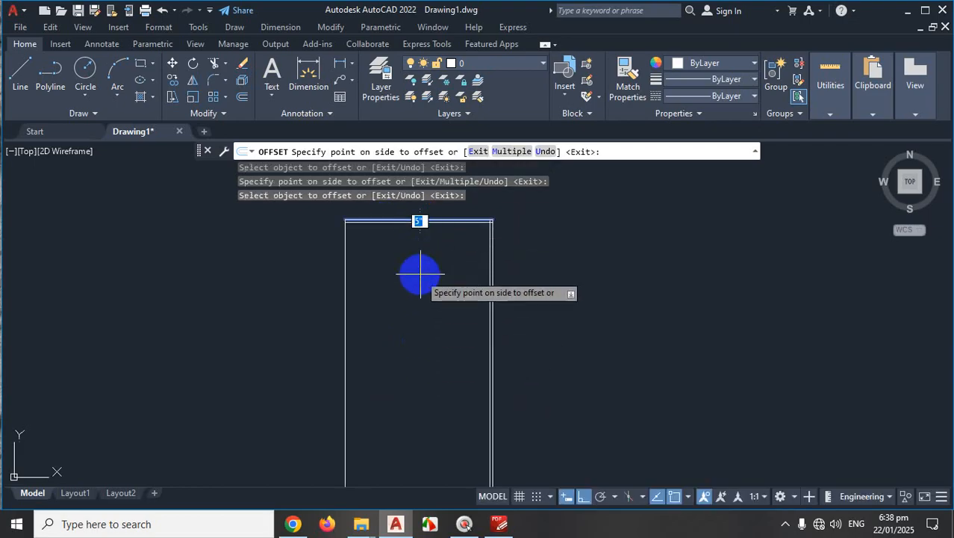
left_click(416, 272)
left_click(346, 289)
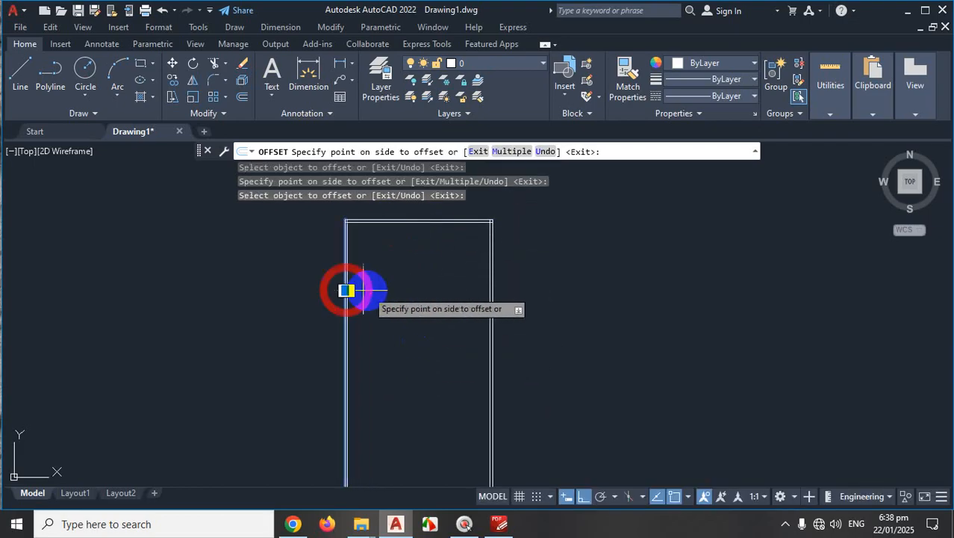
left_click(406, 287)
scroll(428, 278, "down", 4)
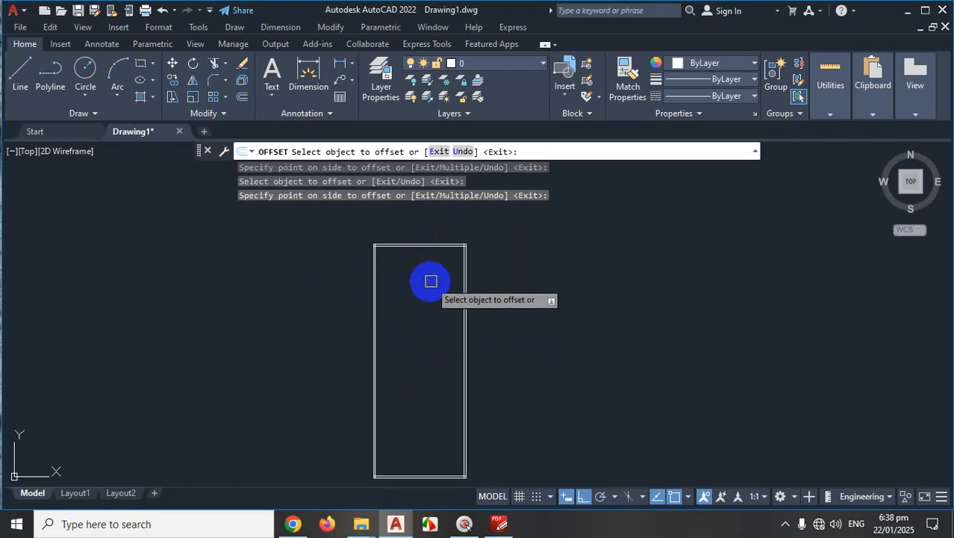
scroll(437, 283, "up", 4)
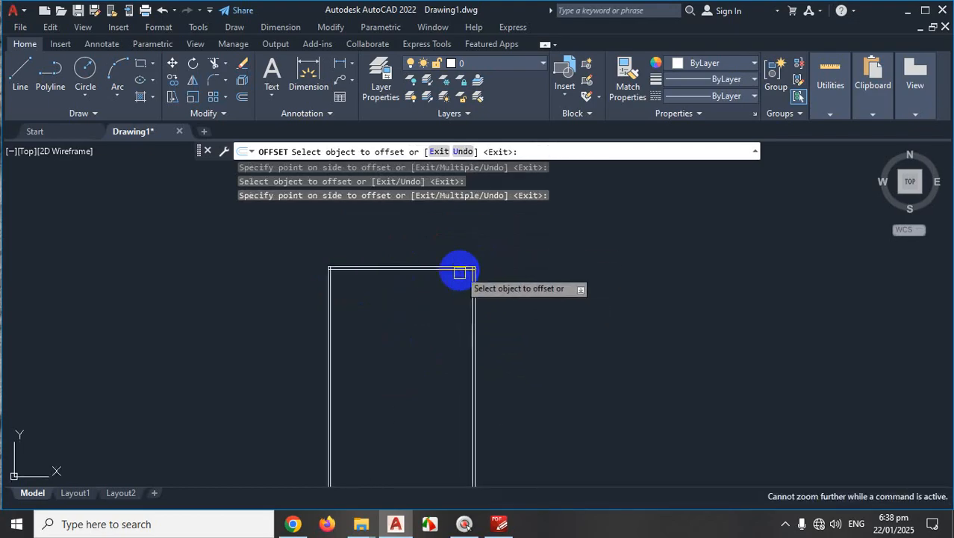
scroll(469, 295, "up", 3)
scroll(460, 270, "down", 3)
scroll(459, 270, "down", 3)
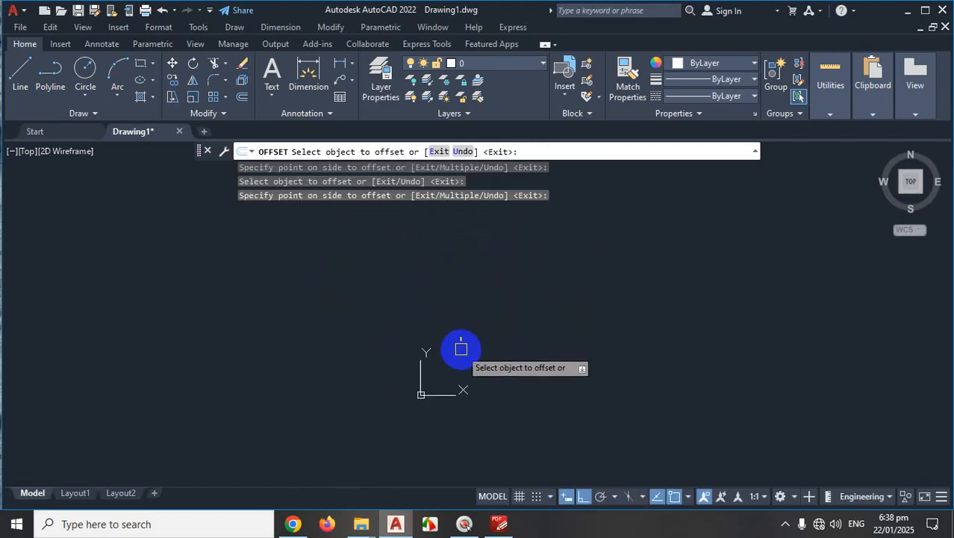
scroll(497, 402, "up", 2)
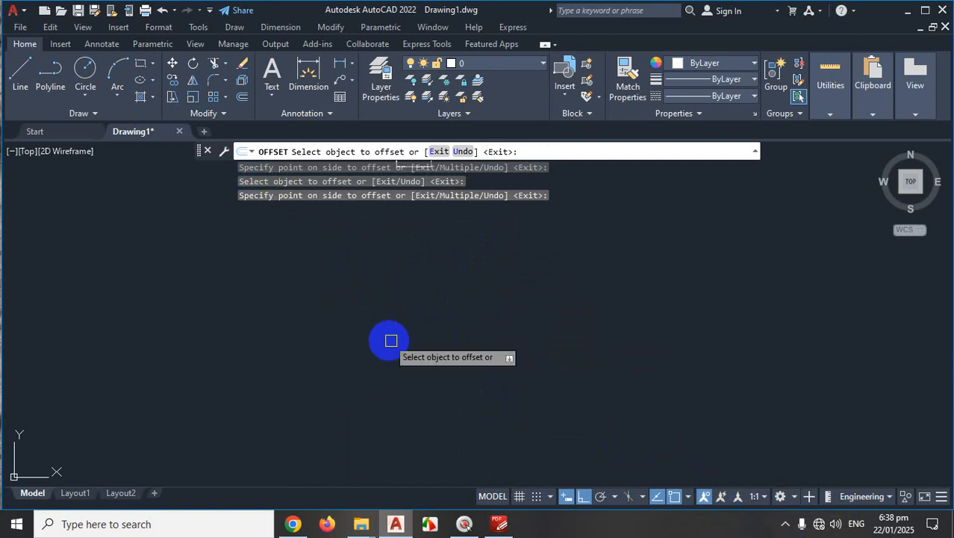
key("Escape")
left_click(785, 522)
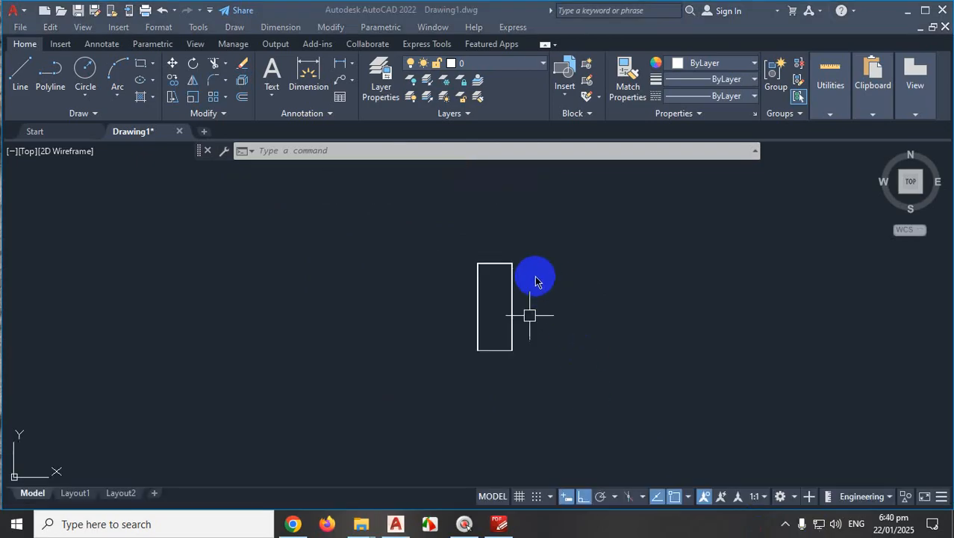
scroll(552, 280, "up", 3)
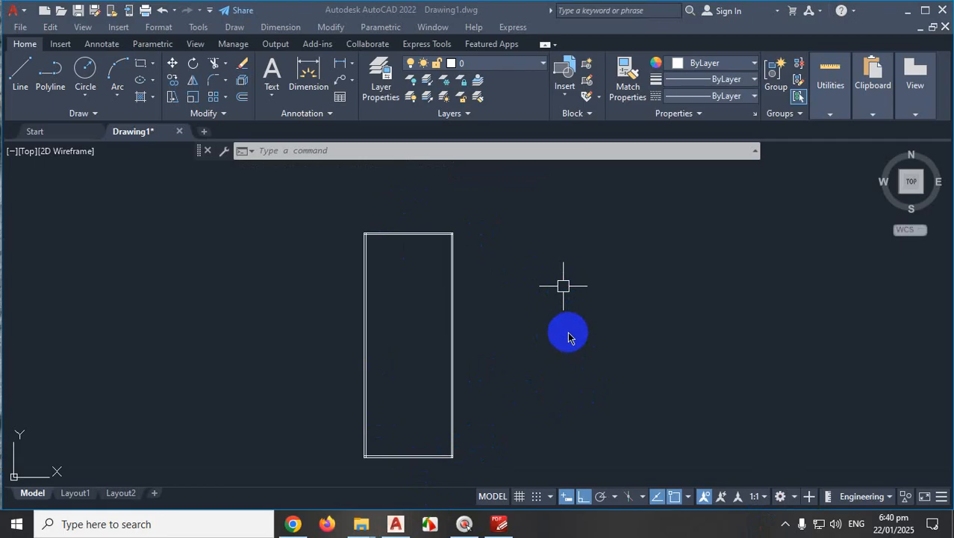
left_click(613, 377)
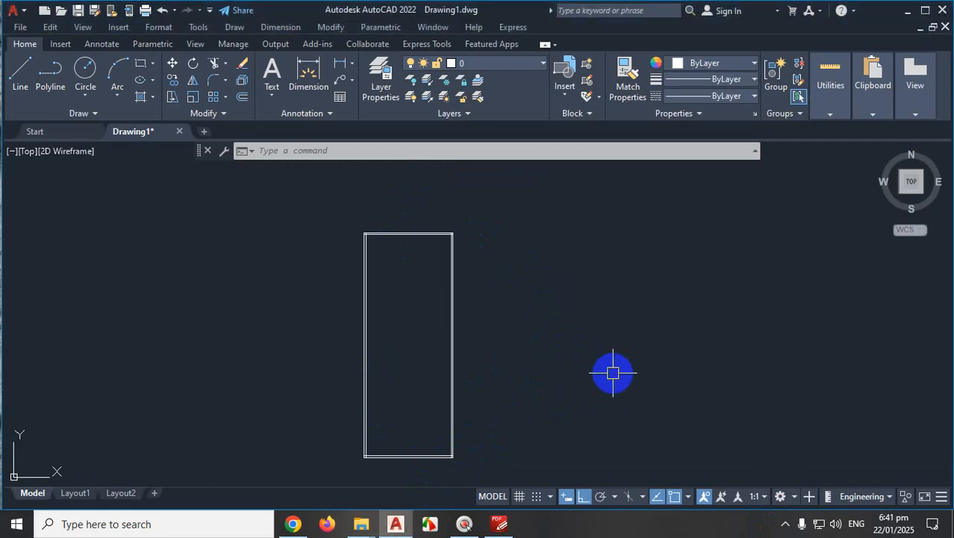
left_click(150, 67)
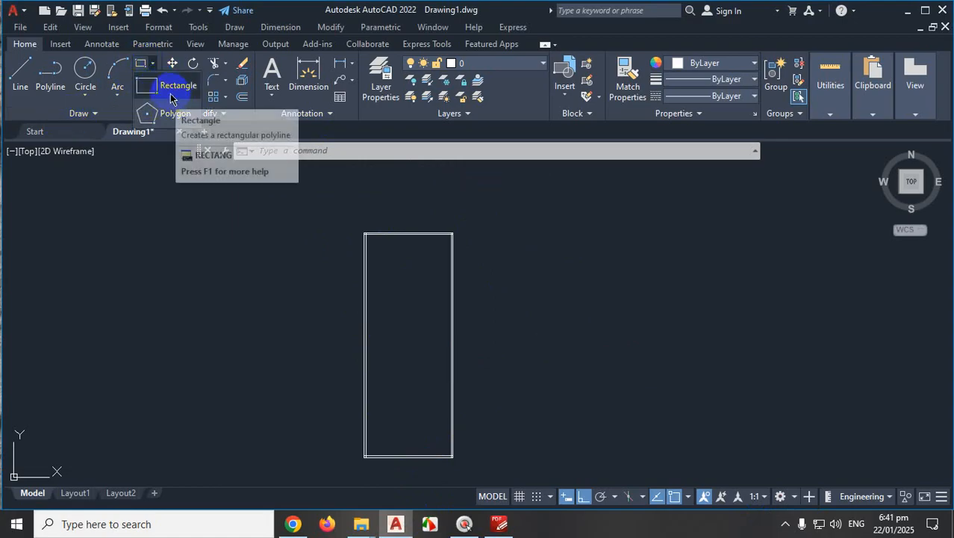
left_click(144, 71)
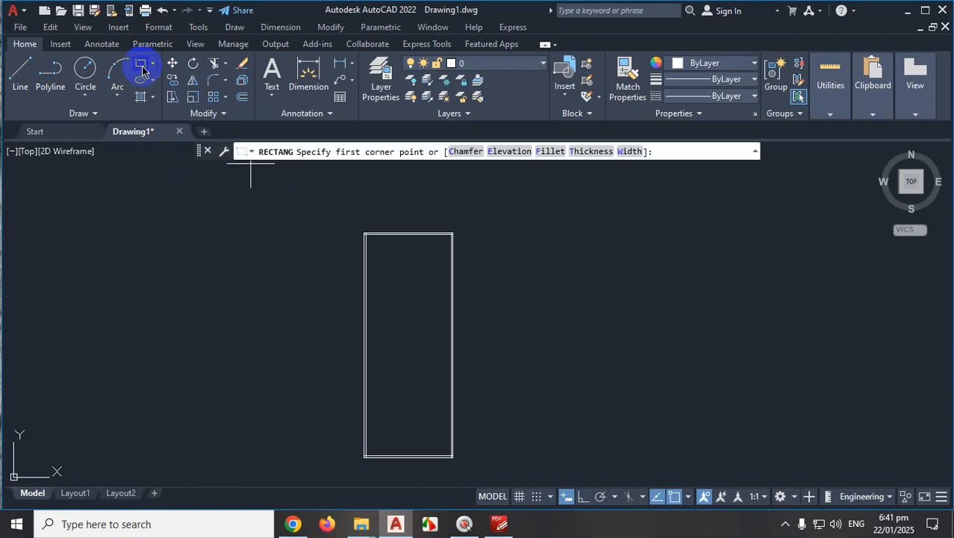
key("ctrl+1")
left_click(140, 64)
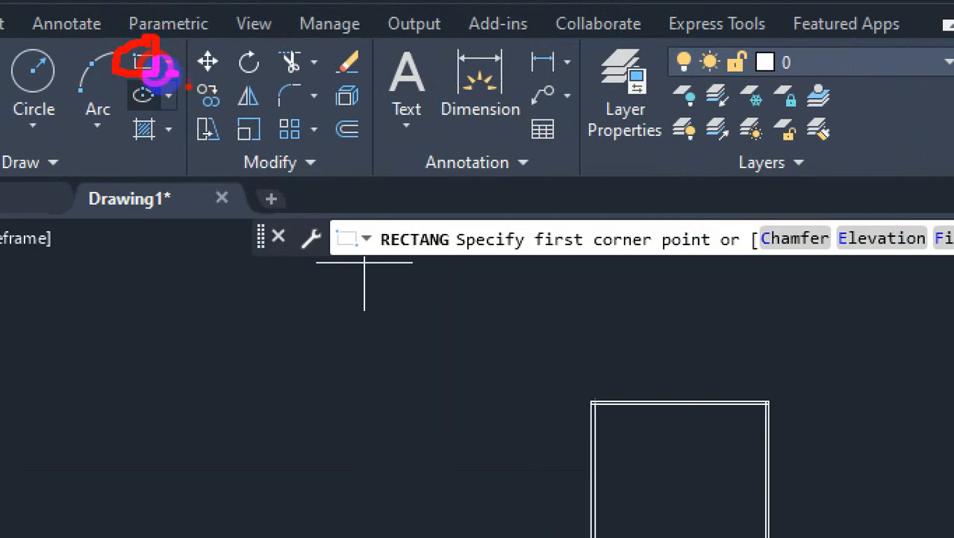
key("Escape")
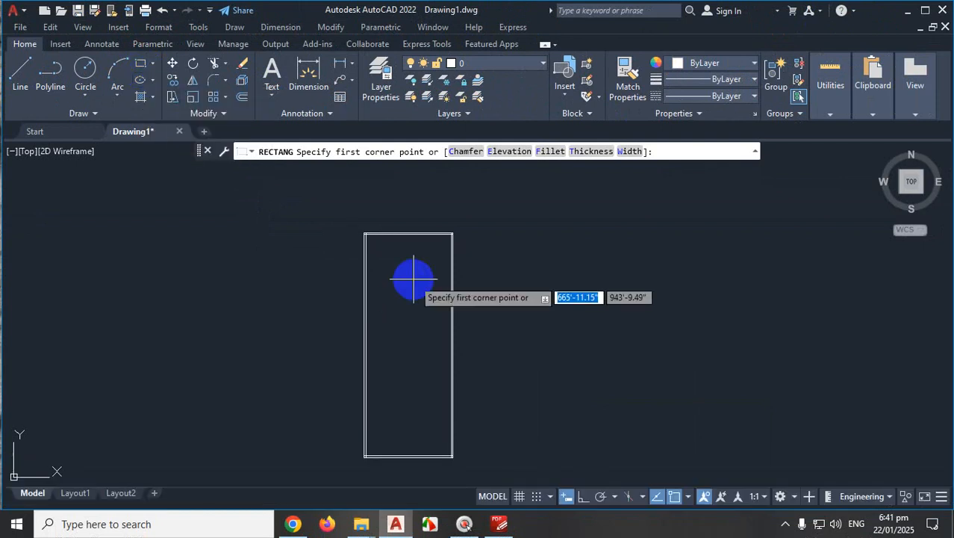
key("Escape")
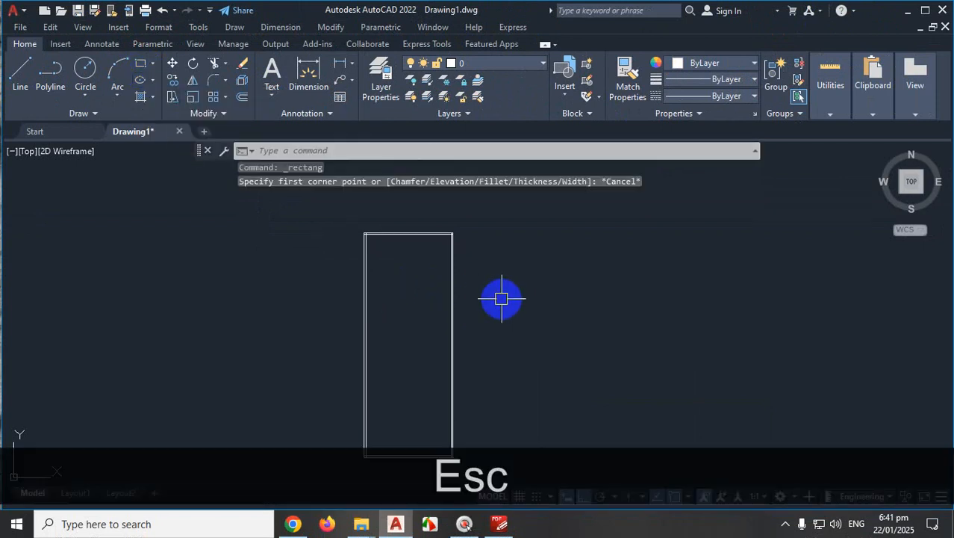
Start the Rectangle command, leaving it ready for the first corner point
type("REE")
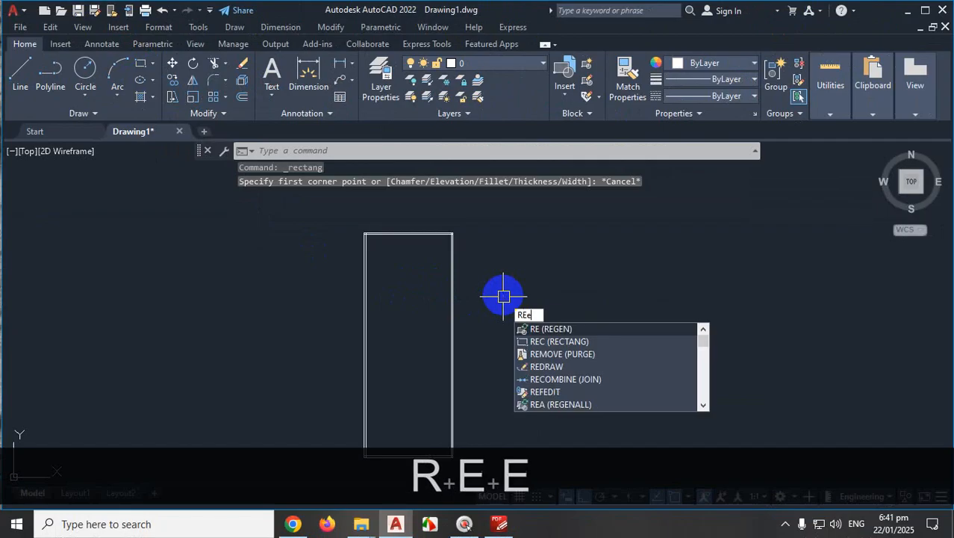
key("BackSpace")
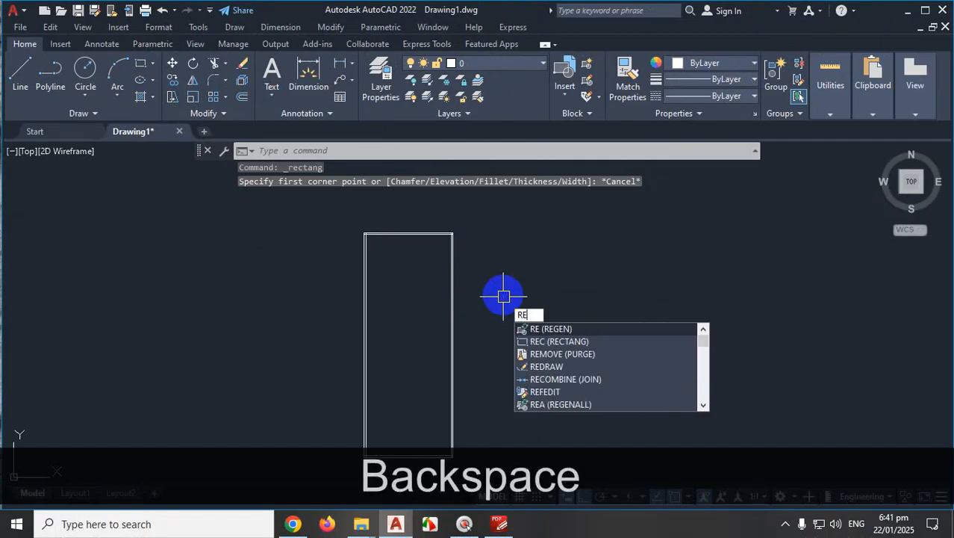
type("C")
key("Return")
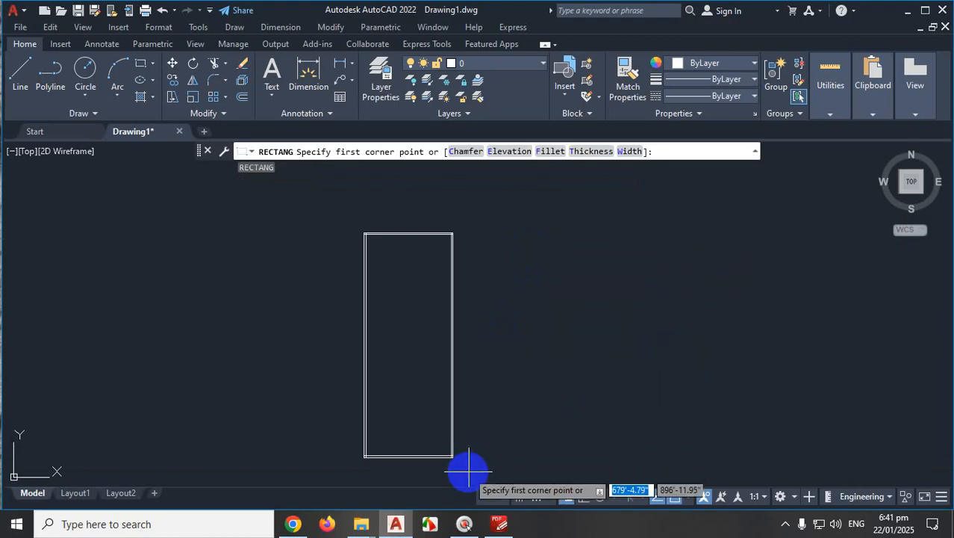
scroll(465, 468, "up", 2)
scroll(465, 467, "up", 1)
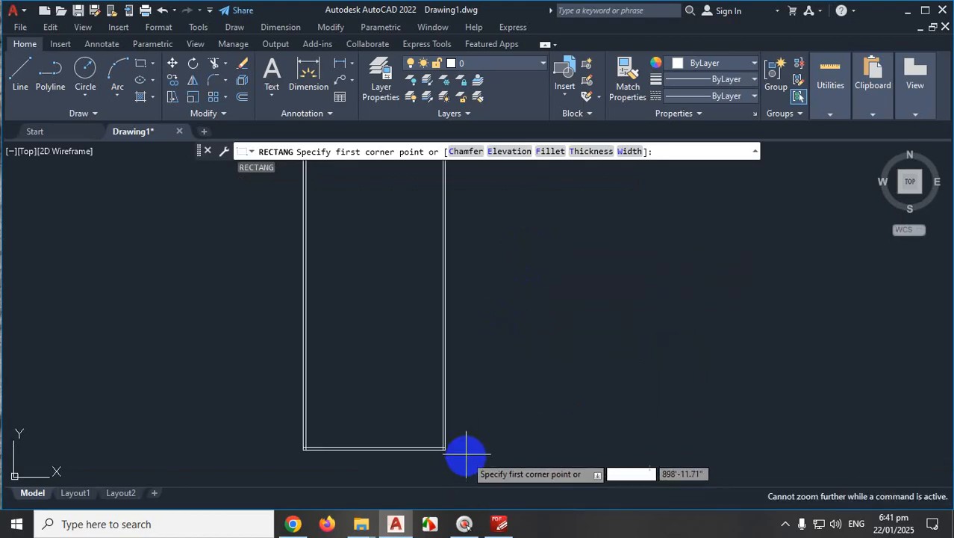
scroll(466, 452, "down", 10)
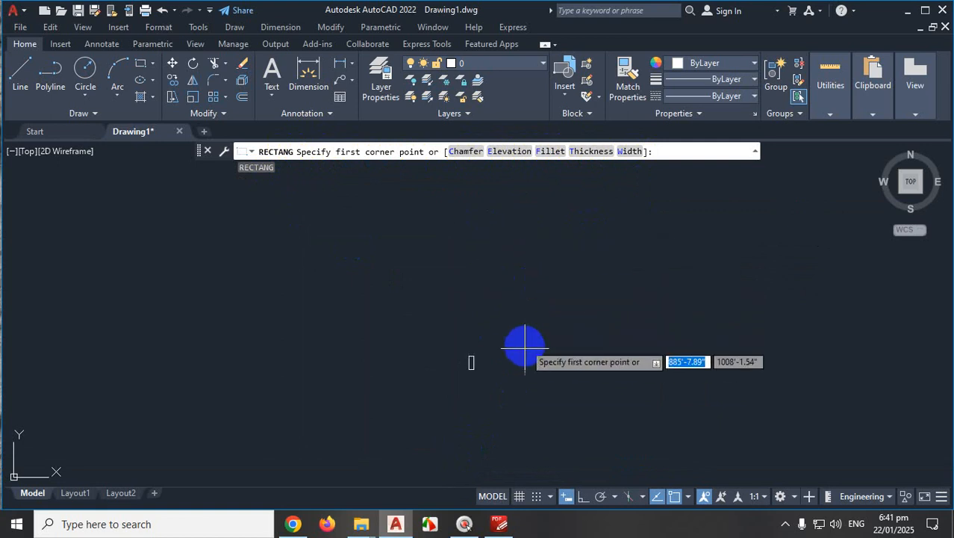
scroll(490, 373, "up", 10)
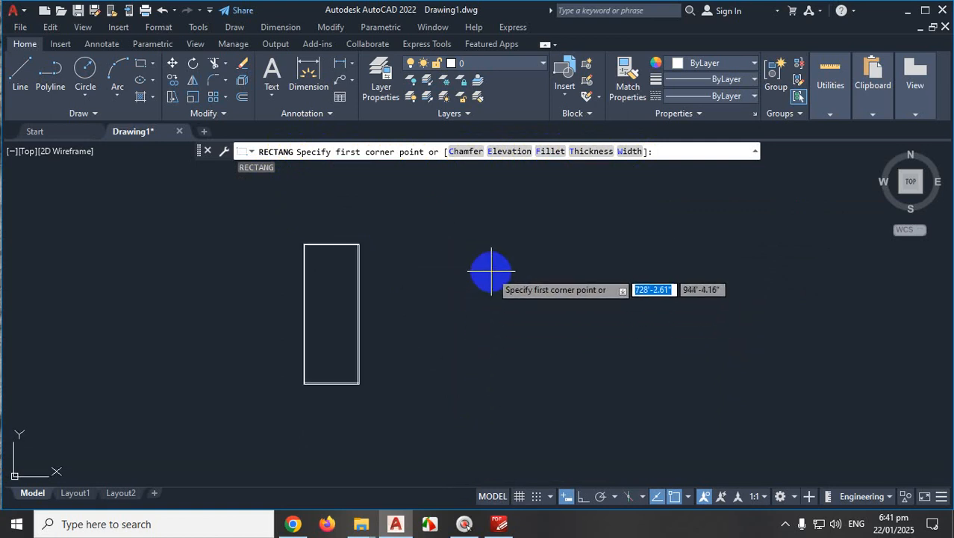
key("ctrl+1")
left_click(544, 266)
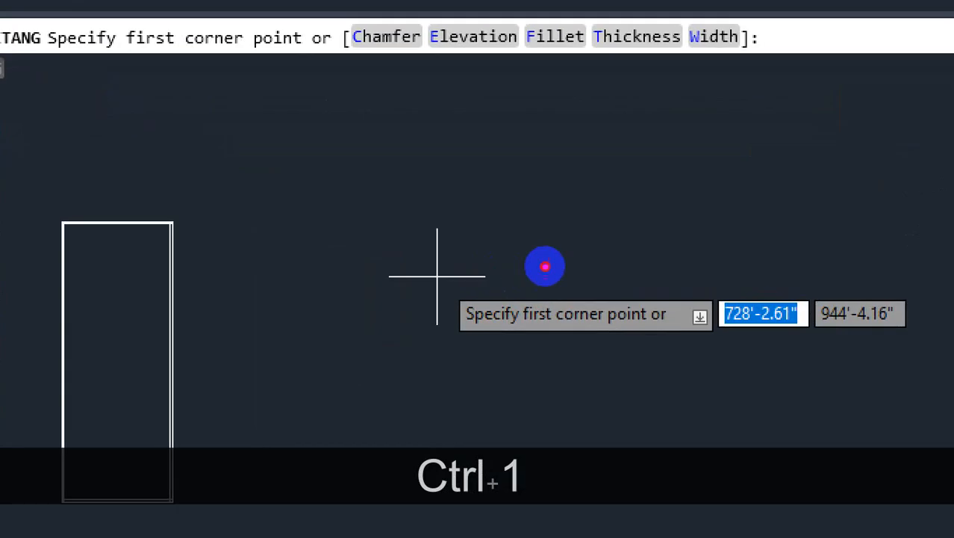
left_click_drag(622, 260, 398, 329)
mouse_move(472, 295)
left_mouse_down()
mouse_move(530, 324)
mouse_move(603, 320)
mouse_move(617, 287)
mouse_move(567, 259)
left_mouse_up()
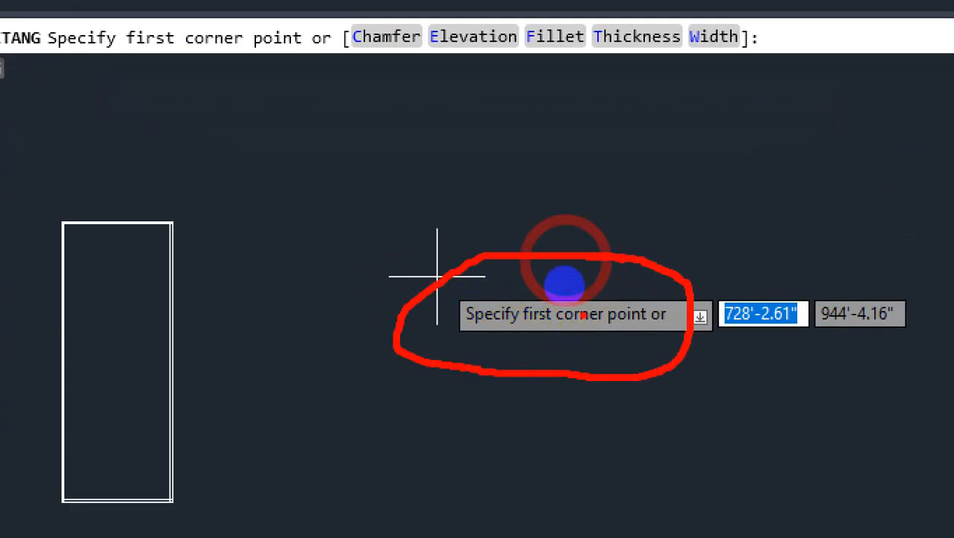
left_click_drag(518, 298, 588, 298)
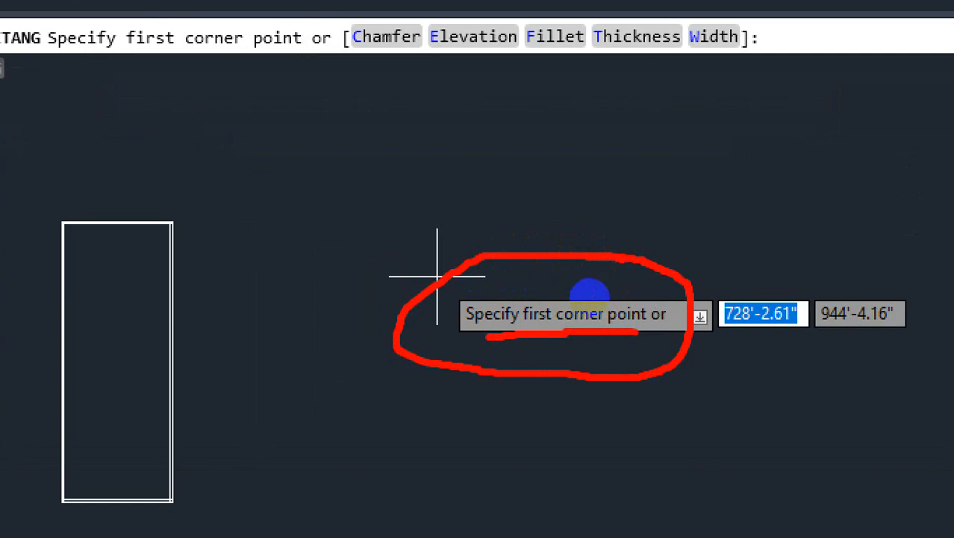
mouse_move(295, 127)
left_mouse_down()
mouse_move(296, 219)
mouse_move(380, 262)
mouse_move(443, 217)
mouse_move(443, 113)
mouse_move(298, 116)
left_mouse_up()
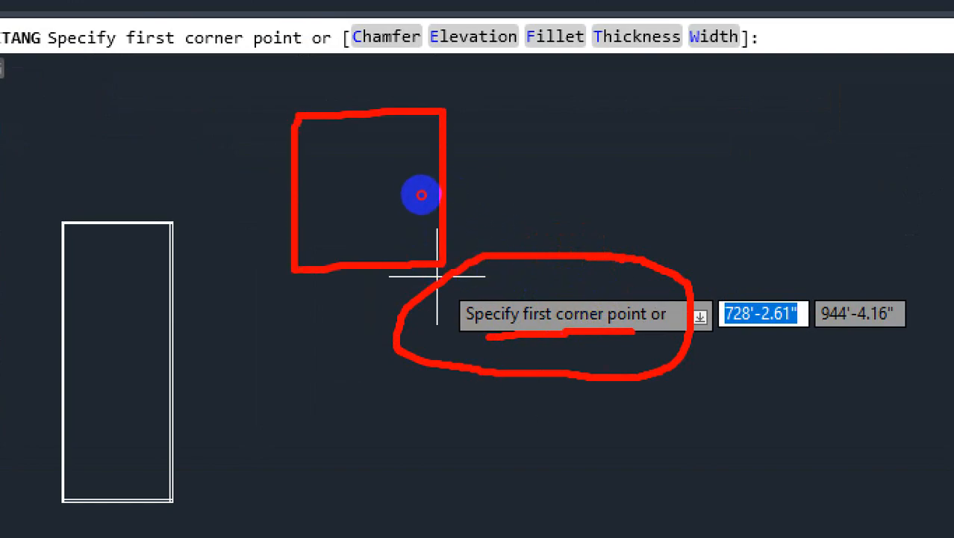
left_click(412, 195)
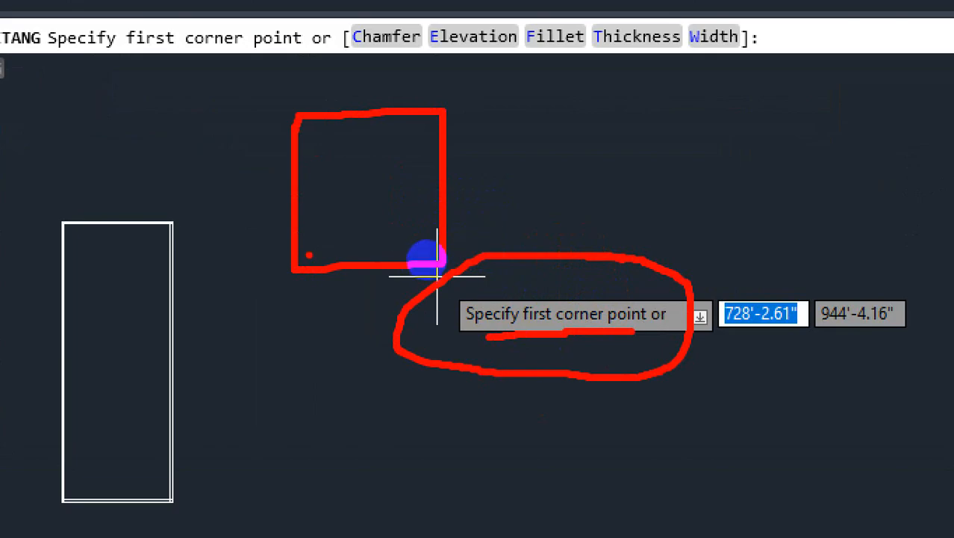
mouse_move(309, 255)
left_mouse_down()
mouse_move(276, 286)
mouse_move(304, 265)
left_mouse_up()
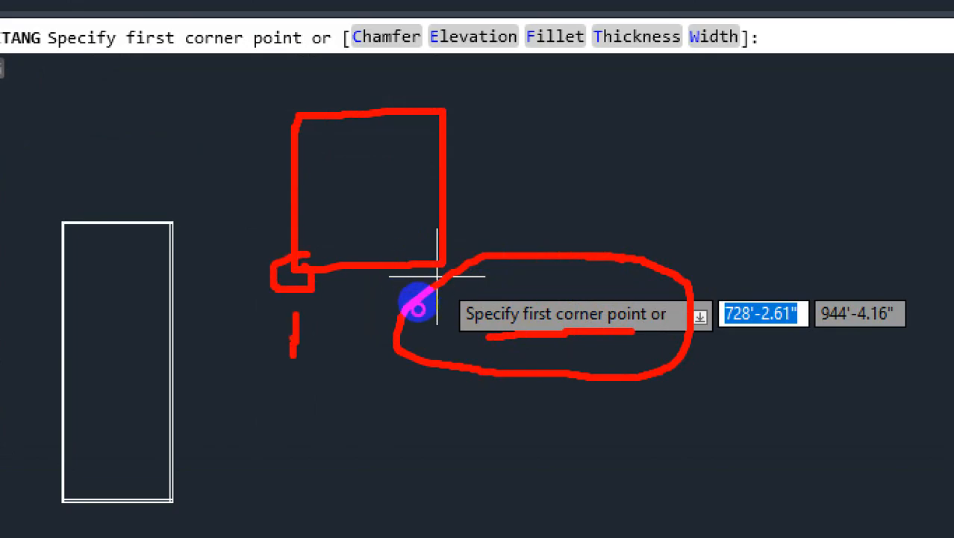
mouse_move(293, 332)
left_mouse_down()
mouse_move(424, 329)
mouse_move(443, 345)
left_mouse_up()
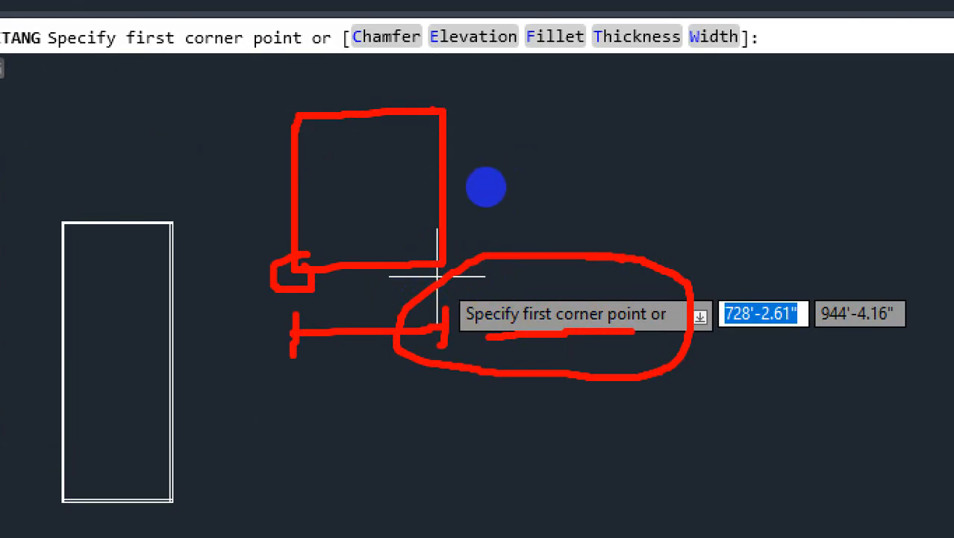
mouse_move(457, 107)
left_mouse_down()
mouse_move(485, 105)
mouse_move(511, 258)
left_mouse_up()
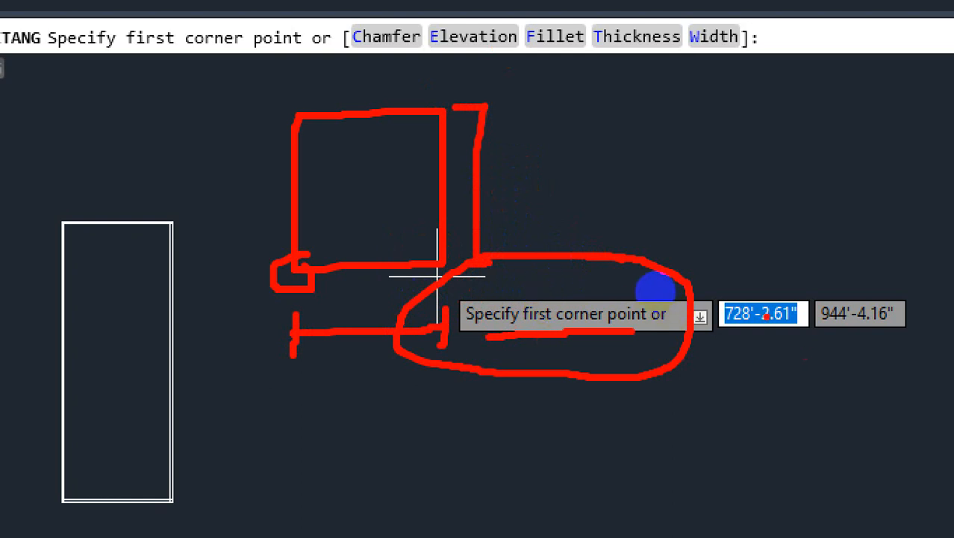
left_click_drag(739, 314, 780, 315)
left_click_drag(828, 287, 848, 323)
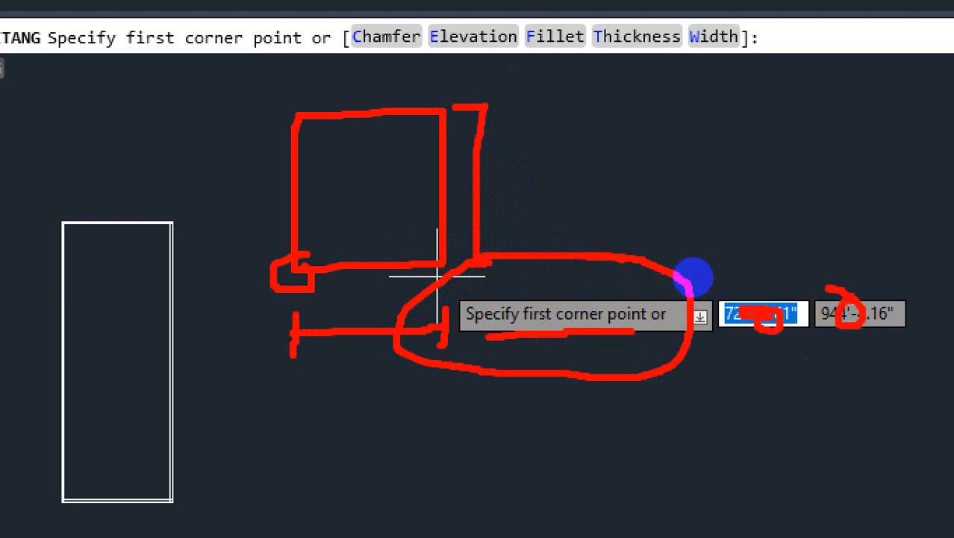
key("ctrl+1")
key("Escape")
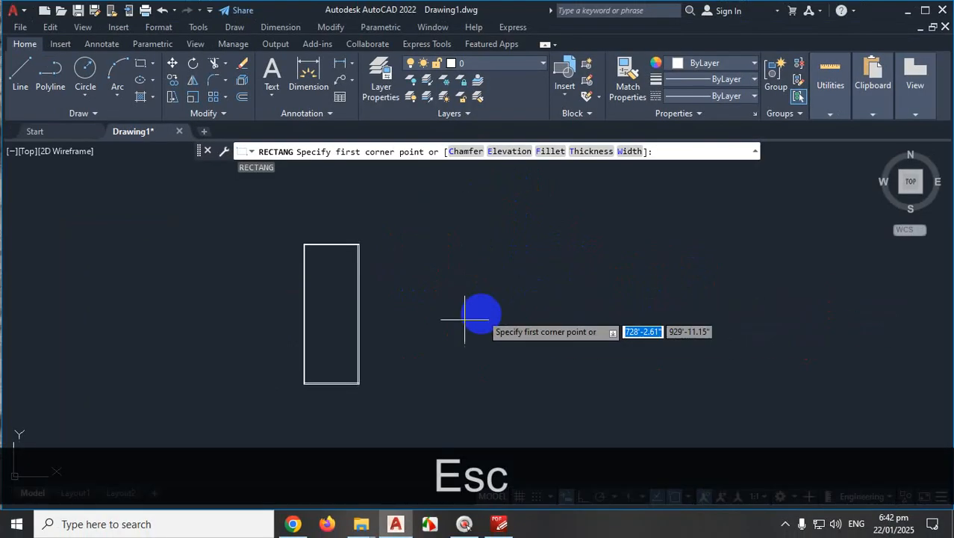
Place the rectangle's first corner east of the house outline, aligned with the outline's north edge
scroll(403, 249, "up", 4)
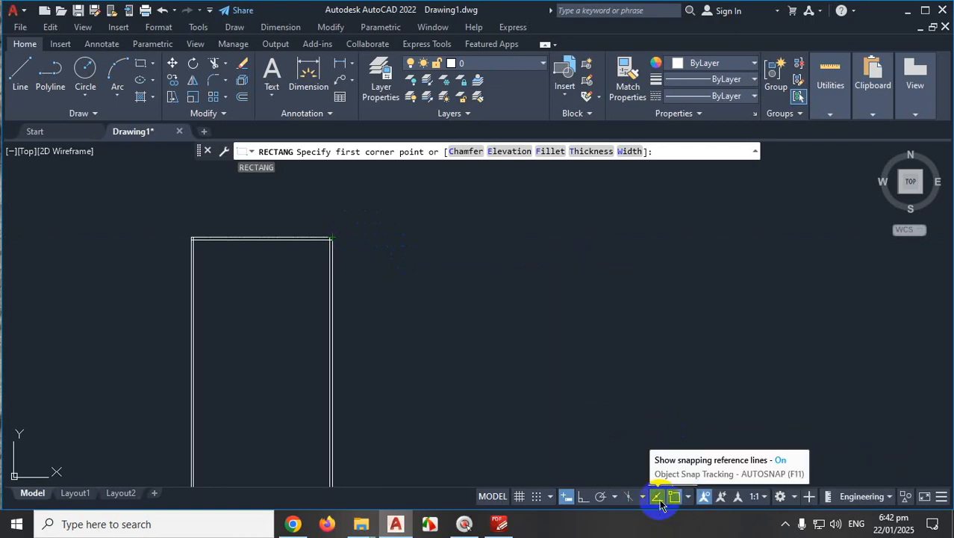
scroll(343, 235, "down", 2)
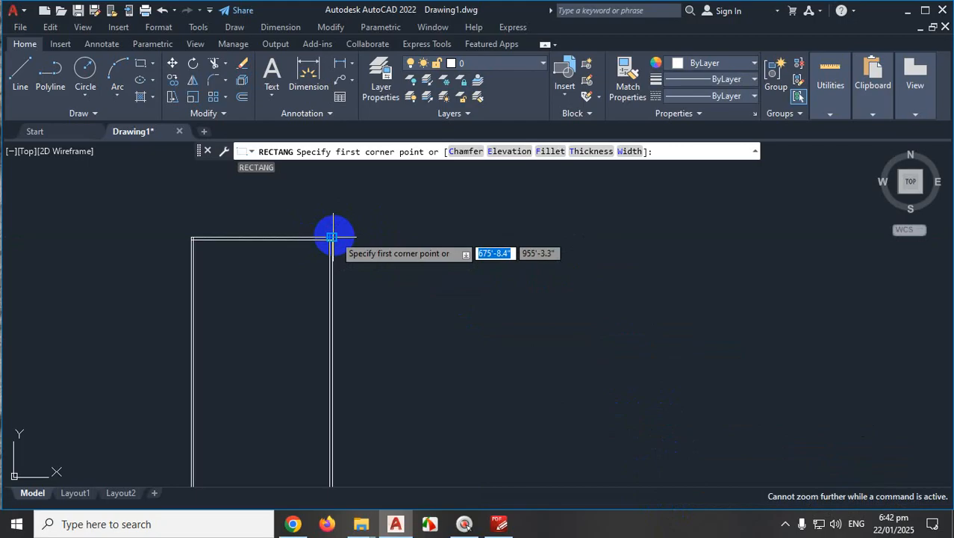
left_click(415, 237)
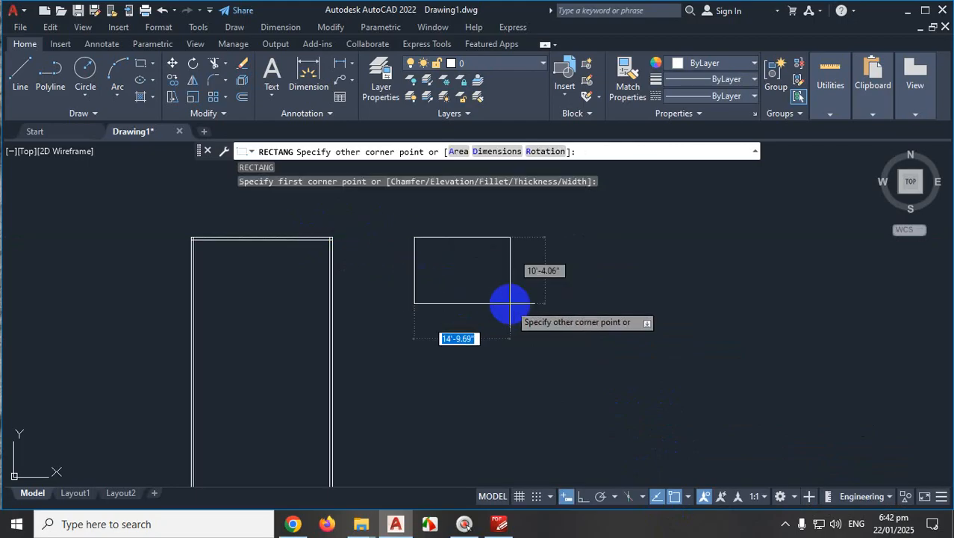
scroll(515, 258, "down", 5)
scroll(548, 329, "up", 6)
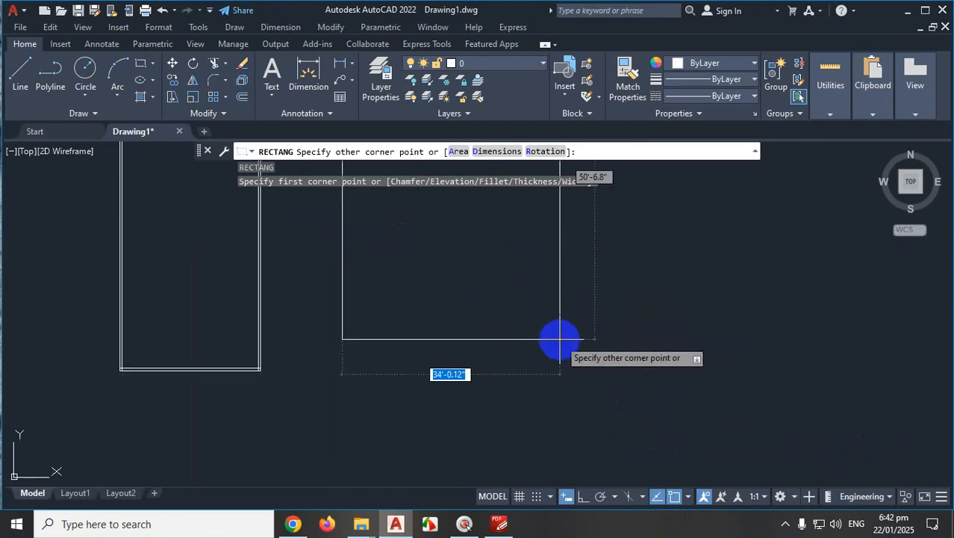
scroll(558, 337, "down", 6)
scroll(560, 347, "up", 4)
scroll(560, 345, "down", 2)
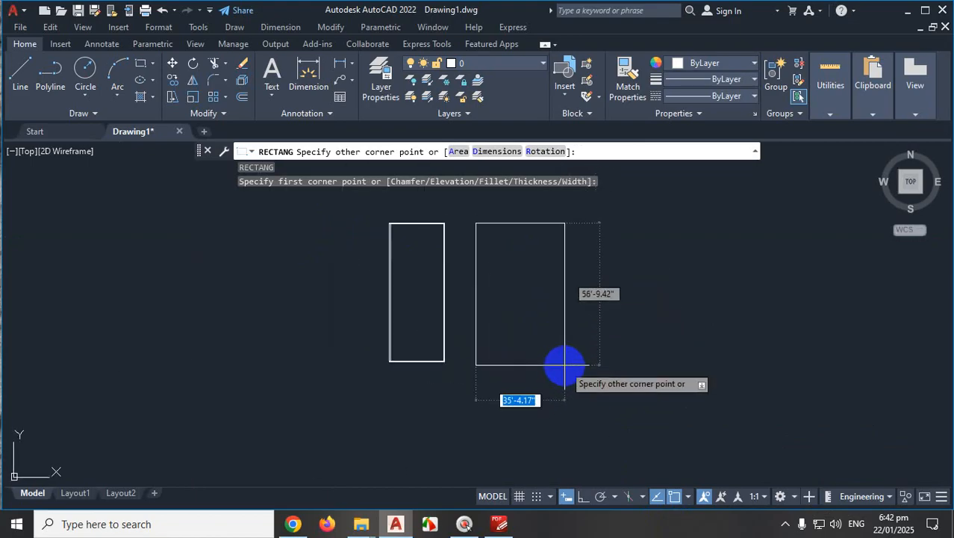
key("ctrl+1")
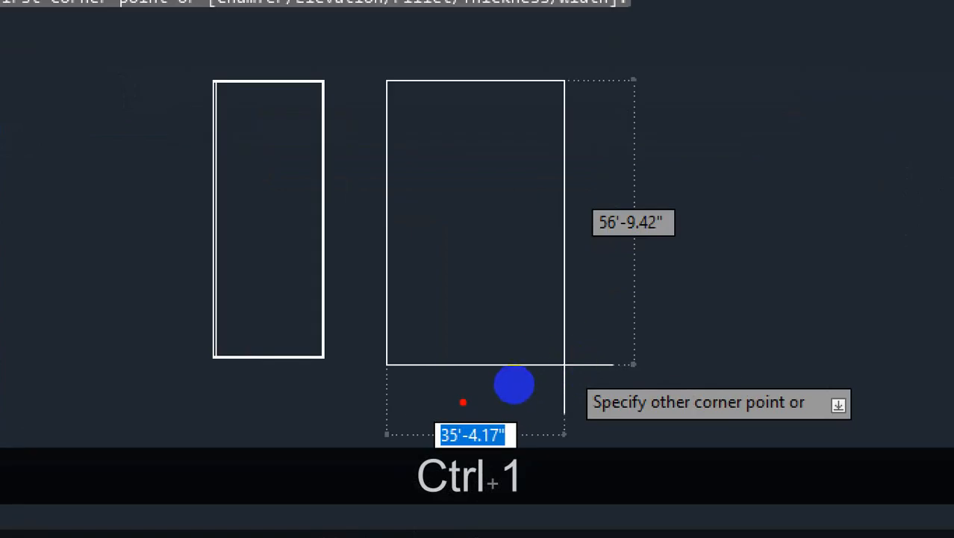
left_click_drag(518, 391, 472, 402)
mouse_move(635, 256)
left_mouse_down()
mouse_move(669, 260)
mouse_move(661, 298)
left_mouse_up()
left_click(637, 243)
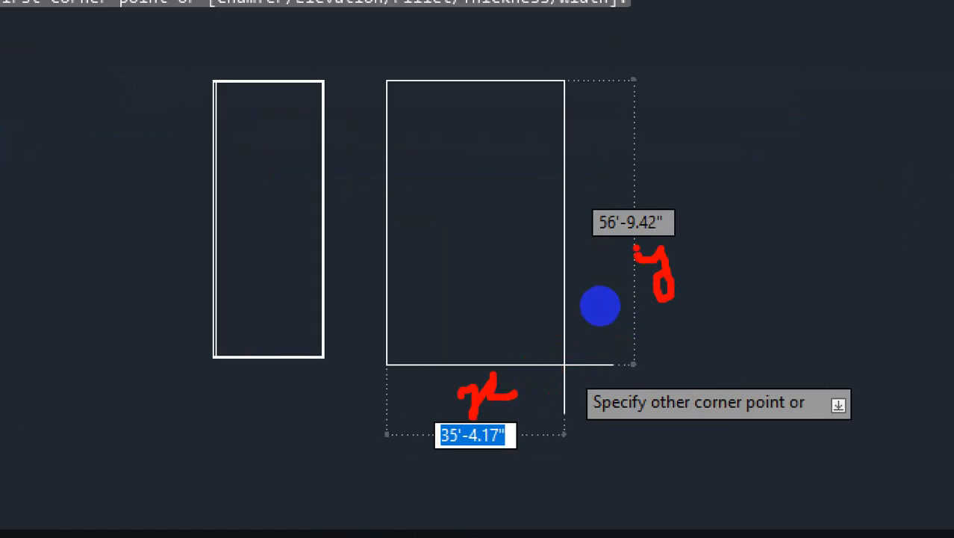
mouse_move(639, 166)
left_mouse_down()
mouse_move(607, 187)
mouse_move(620, 160)
left_mouse_up()
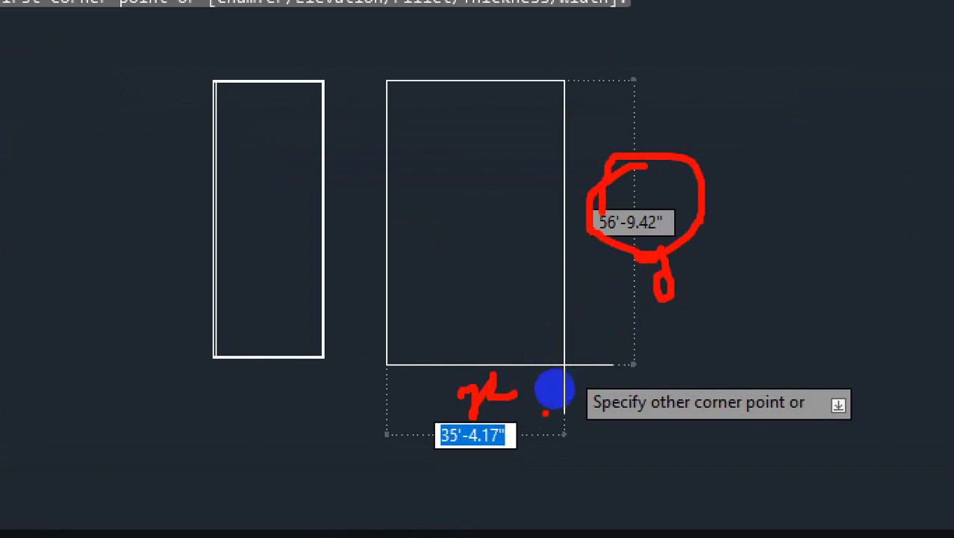
mouse_move(545, 411)
left_mouse_down()
mouse_move(412, 499)
mouse_move(478, 442)
left_mouse_up()
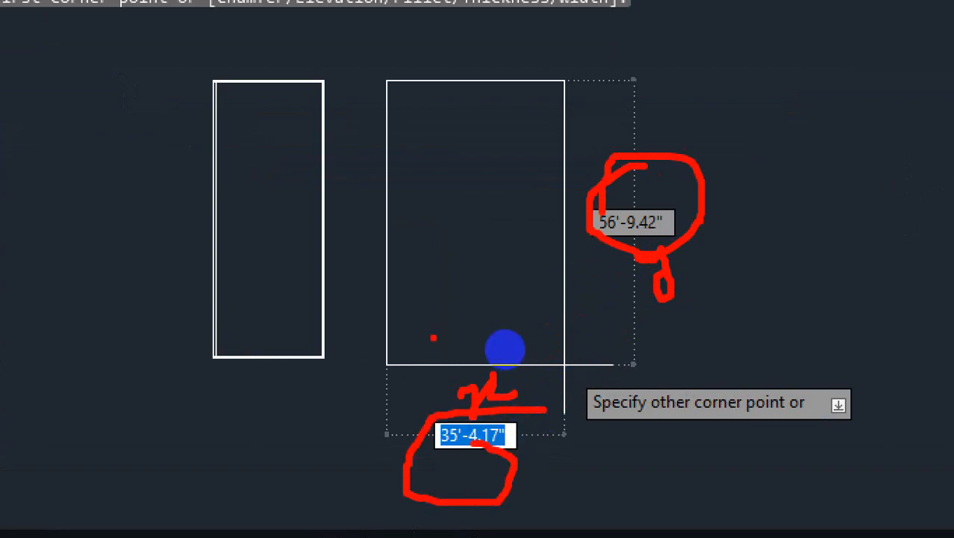
mouse_move(507, 345)
left_mouse_down()
mouse_move(533, 343)
mouse_move(541, 326)
mouse_move(597, 311)
left_mouse_up()
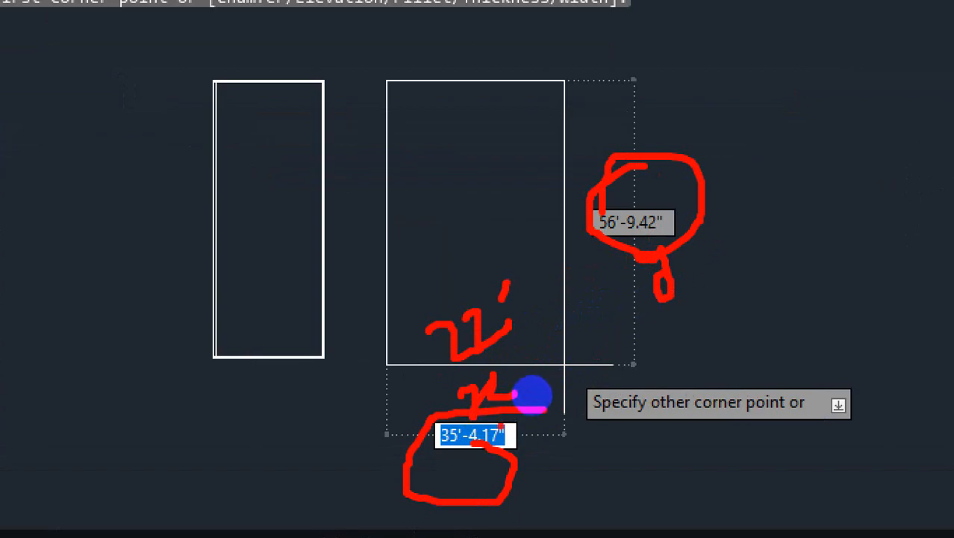
mouse_move(532, 394)
left_mouse_down()
mouse_move(494, 383)
mouse_move(517, 409)
mouse_move(532, 388)
left_mouse_up()
key("Escape")
key("ctrl+1")
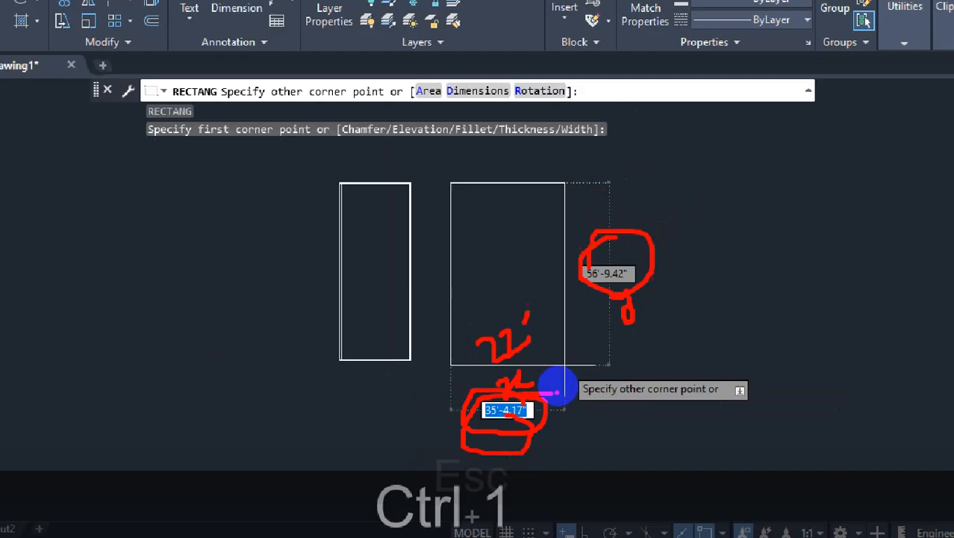
key("Escape")
Complete the rectangle beside the house outline with a width of 22' and a height of 55'6
type("22'")
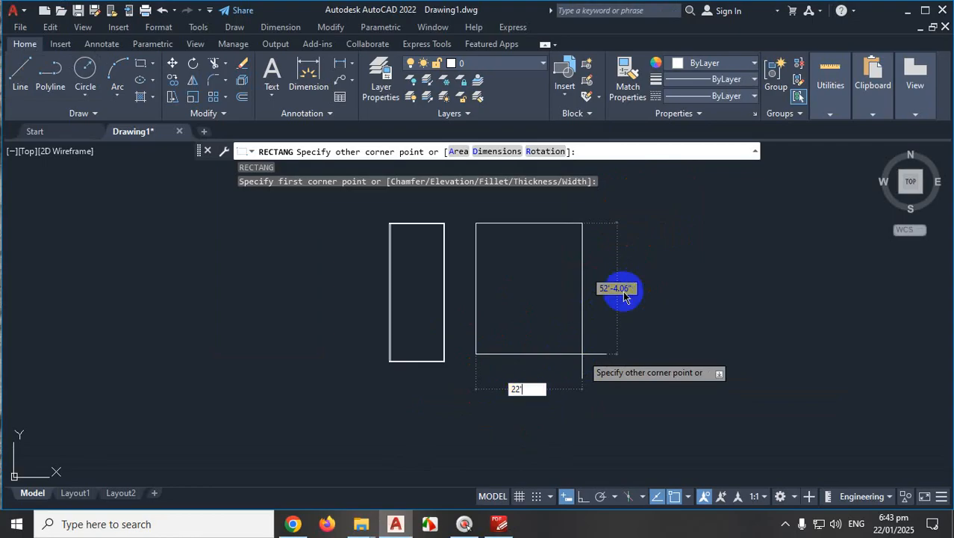
key("Tab")
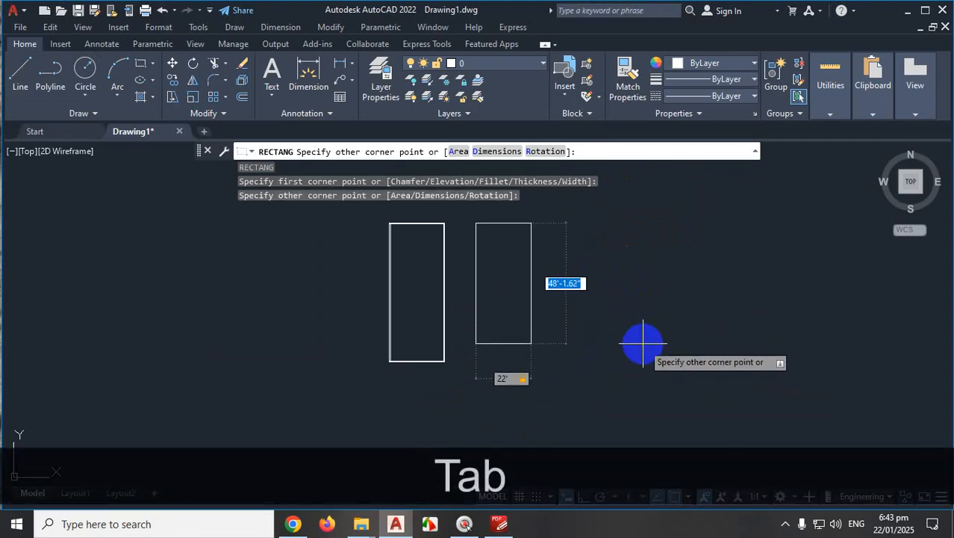
key("ctrl+1")
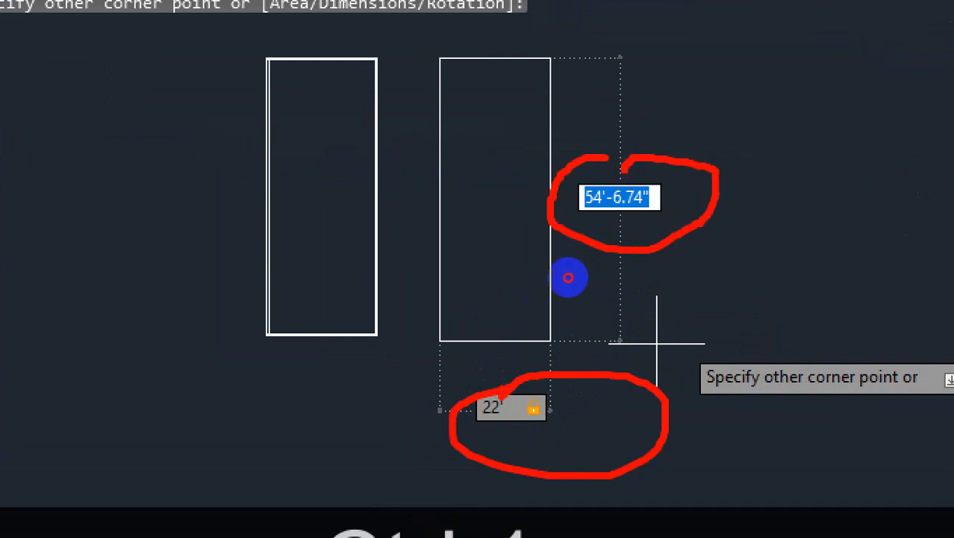
key("Escape")
type("55")
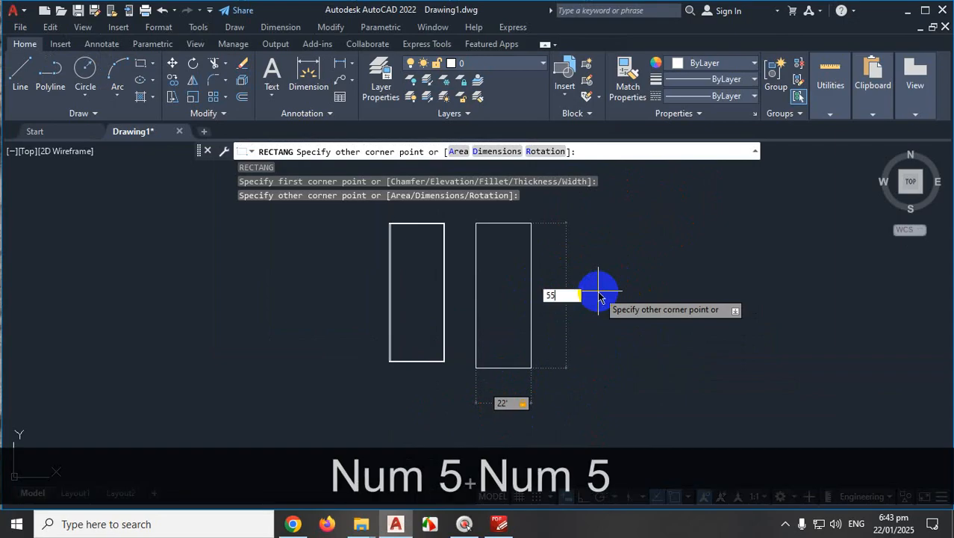
type("'6")
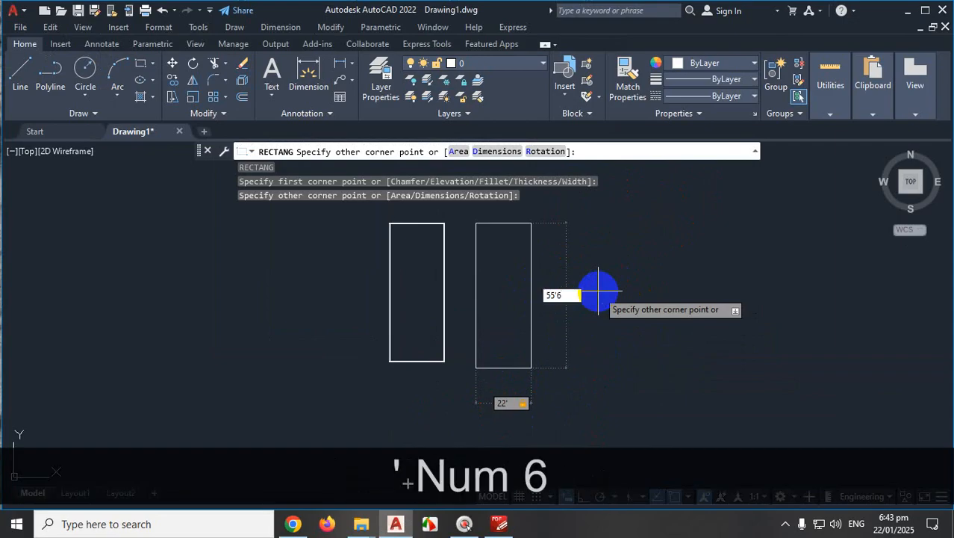
key("Return")
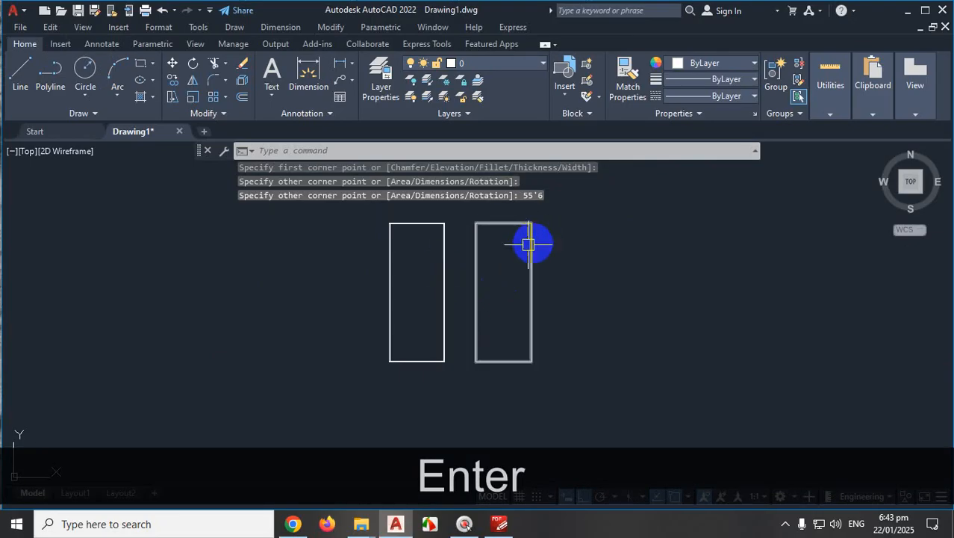
Start another rectangle with its first corner about 19'-9" east of the single-line rectangle's northeast corner, level with its north edge
scroll(505, 228, "up", 2)
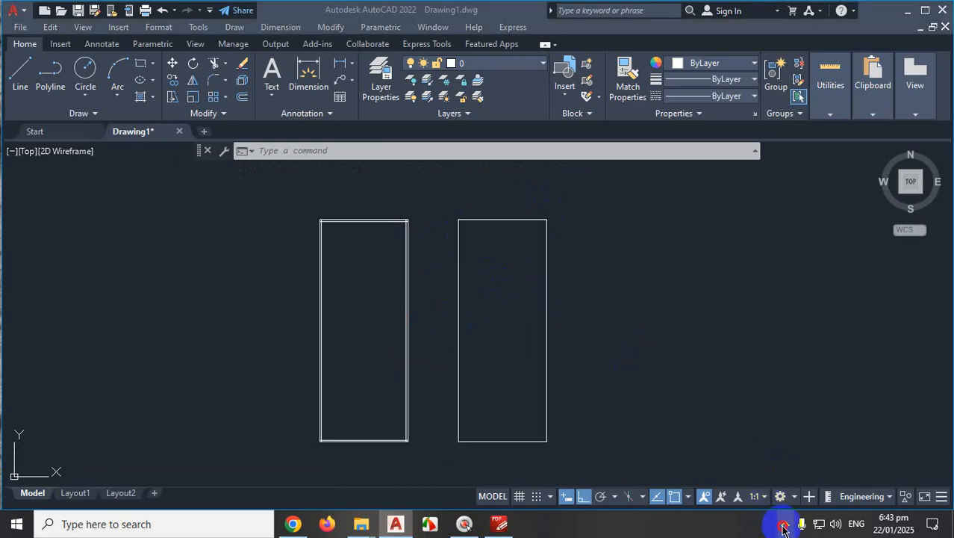
scroll(455, 426, "down", 4)
scroll(550, 388, "up", 4)
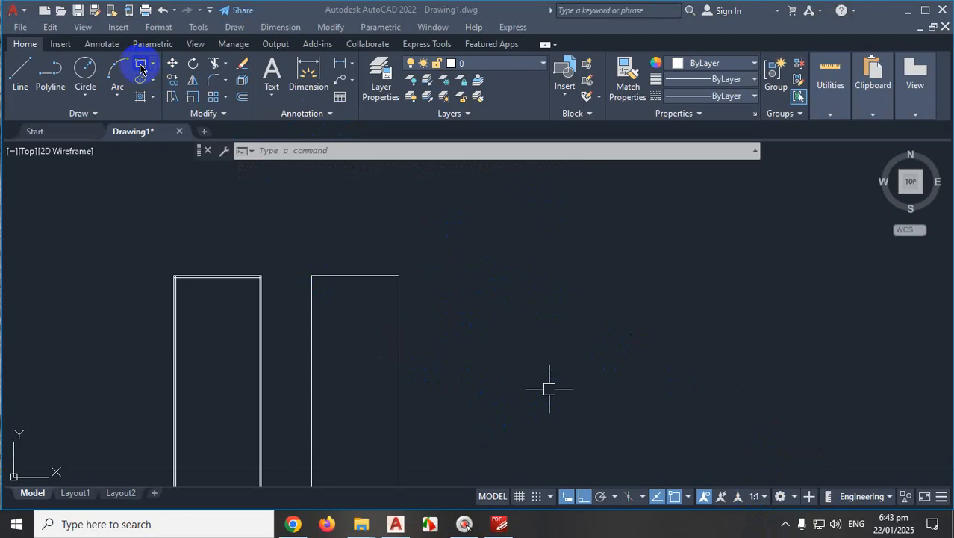
scroll(425, 278, "down", 4)
scroll(527, 316, "up", 4)
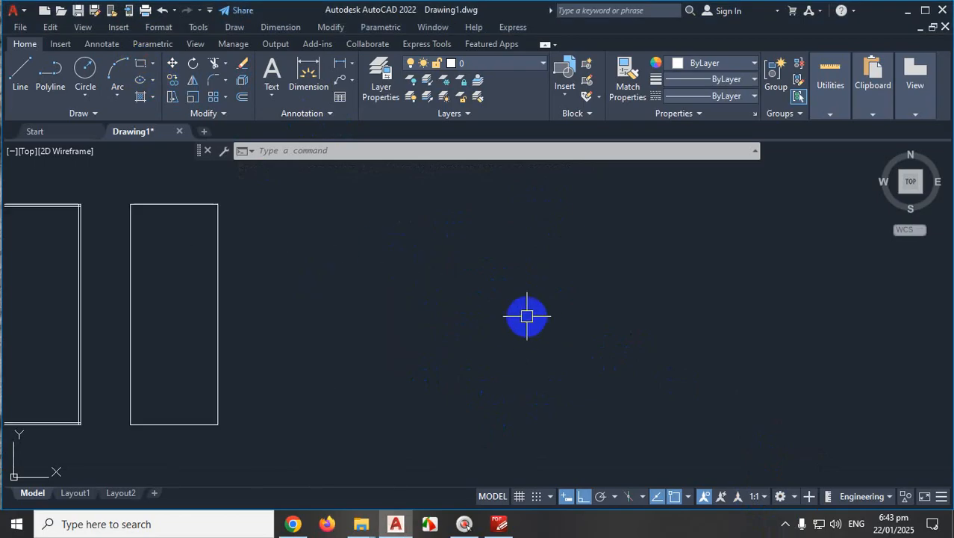
left_click(145, 69)
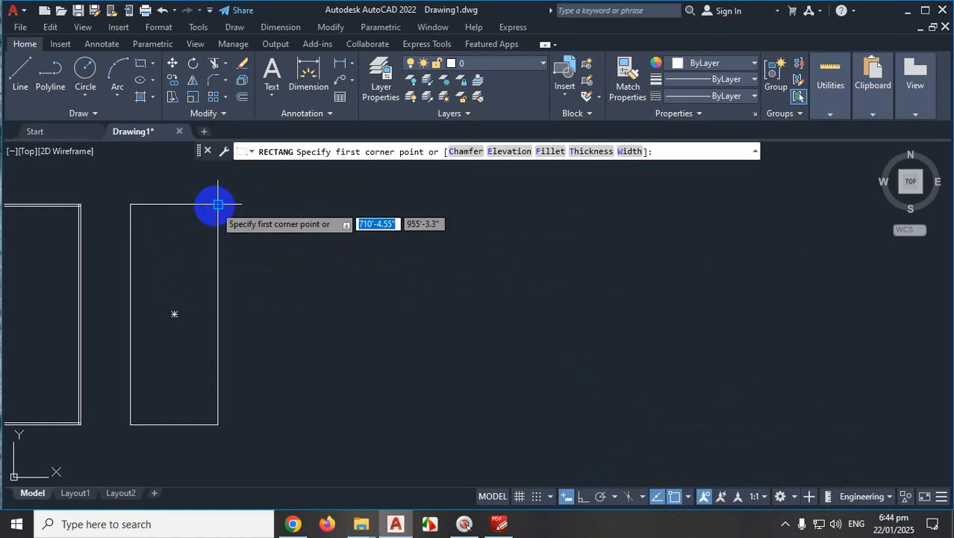
mouse_move(218, 204)
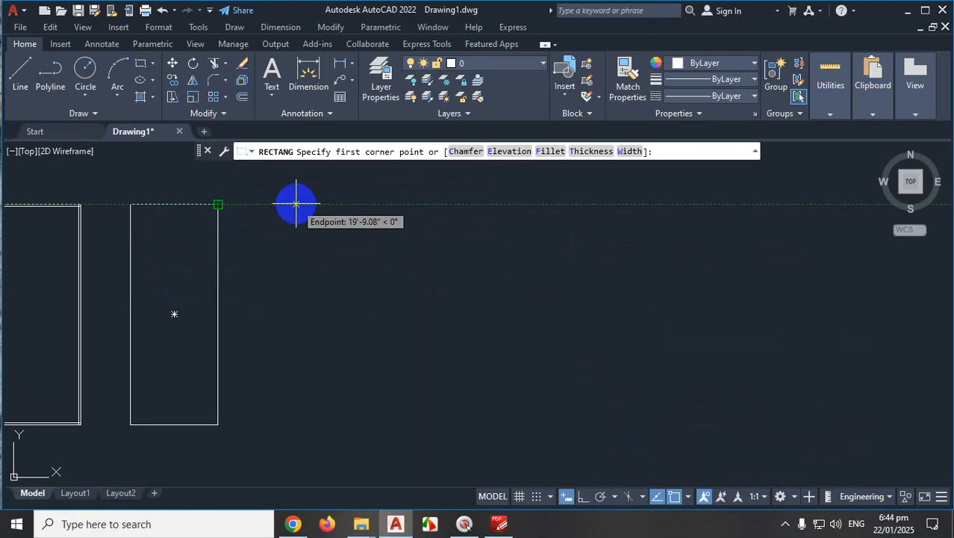
left_click(296, 204)
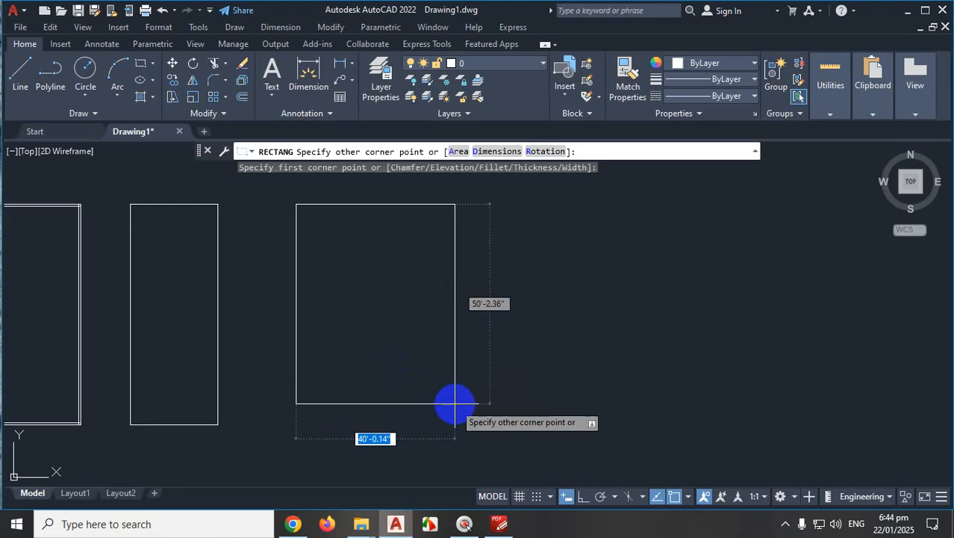
key("ctrl+1")
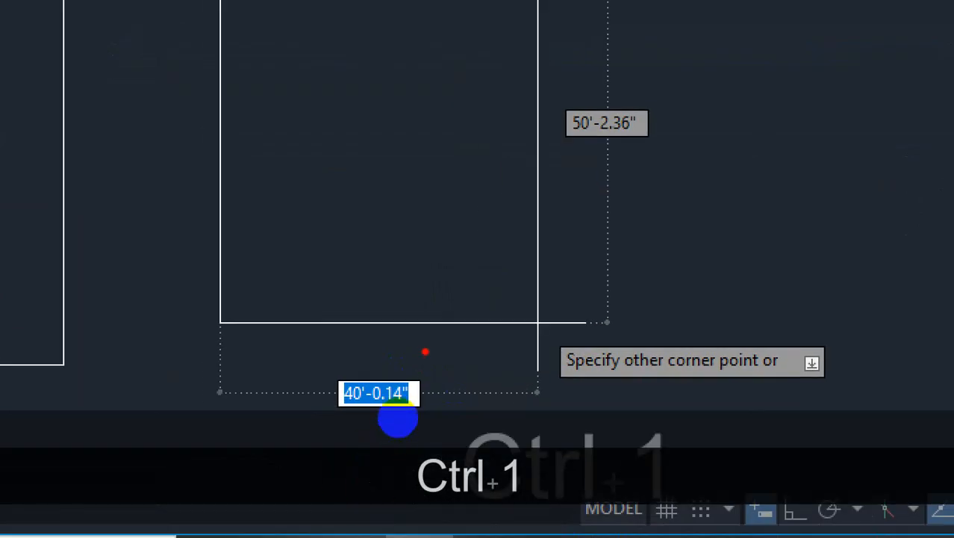
mouse_move(399, 416)
left_mouse_down()
mouse_move(357, 445)
mouse_move(394, 417)
left_mouse_up()
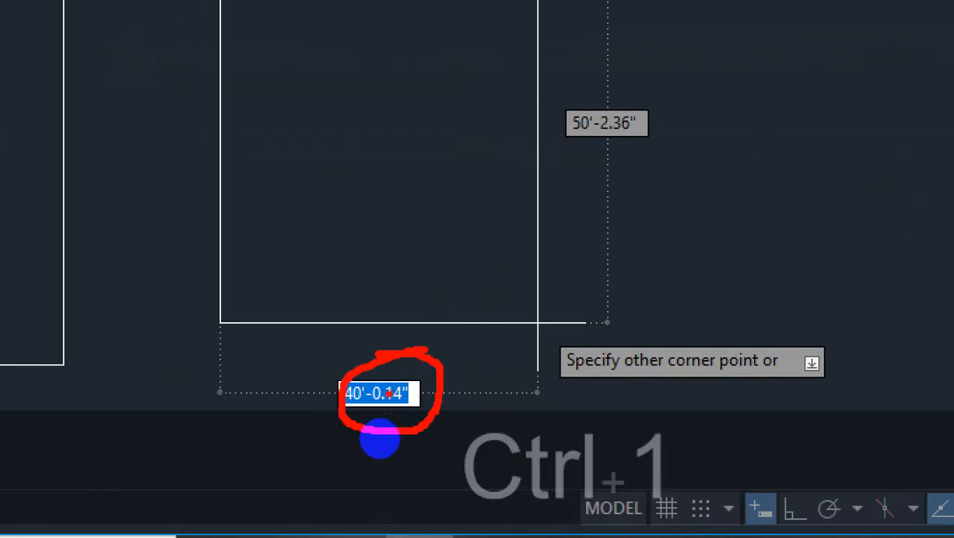
mouse_move(332, 270)
left_mouse_down()
mouse_move(370, 302)
mouse_move(429, 296)
left_mouse_up()
left_click_drag(396, 242, 463, 258)
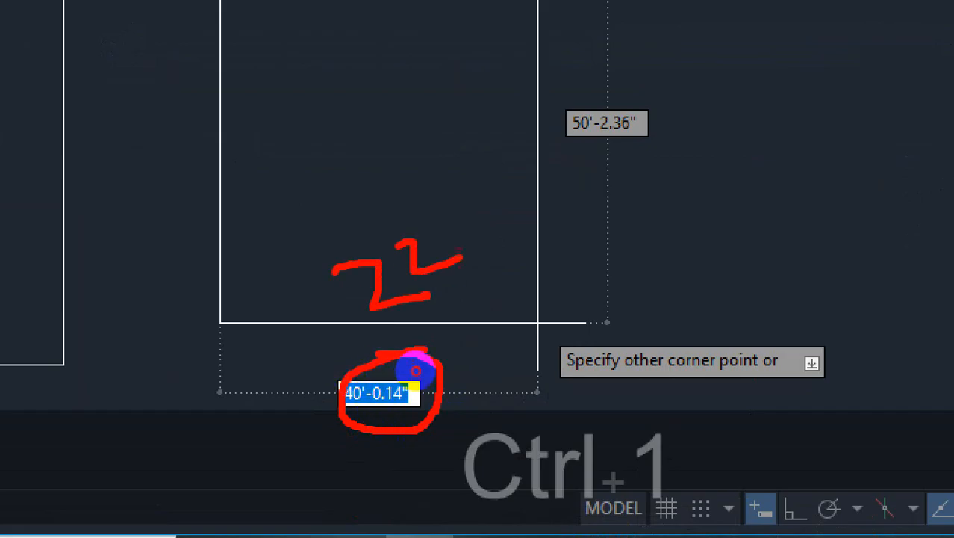
key("Escape")
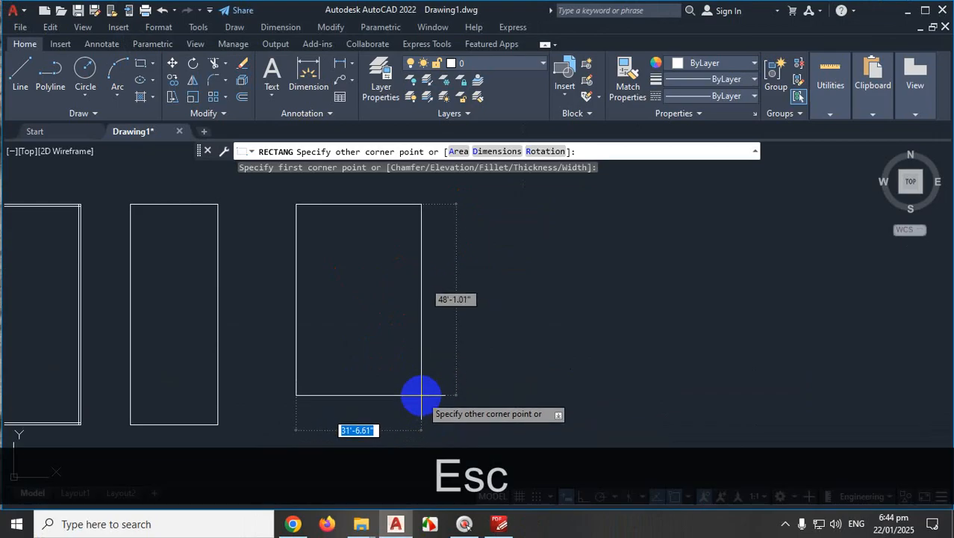
Complete the second single-line rectangle with a width of 22' and a height of 55'6
type("22'")
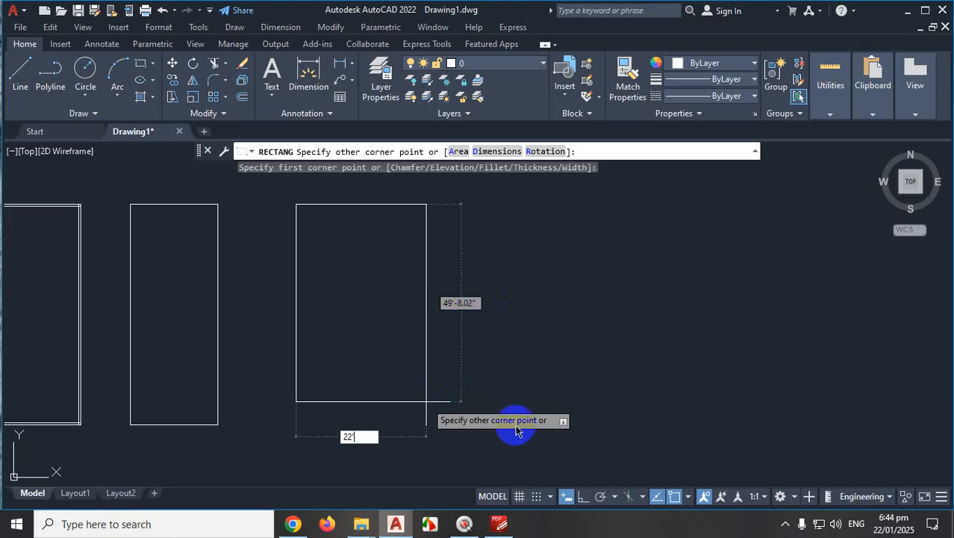
key("Tab")
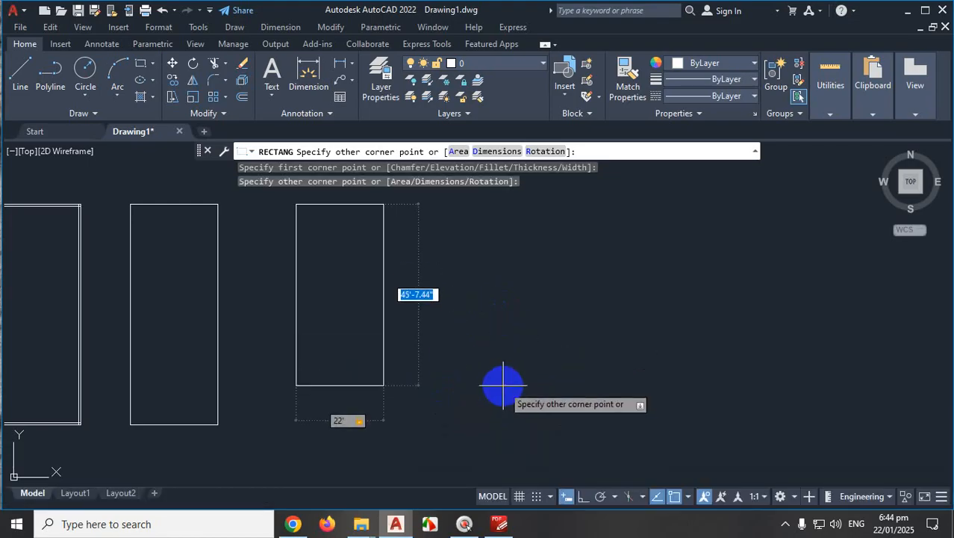
type("55")
type("'")
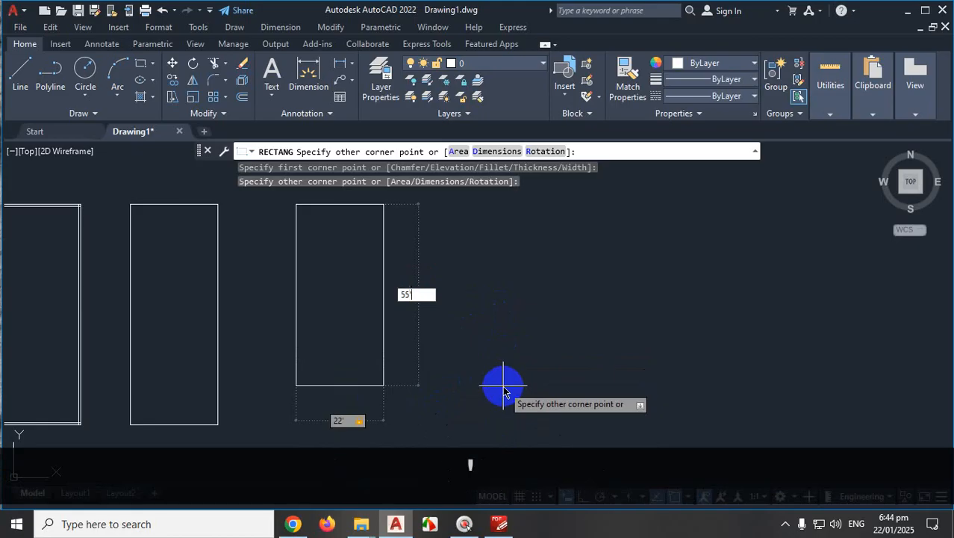
type("6")
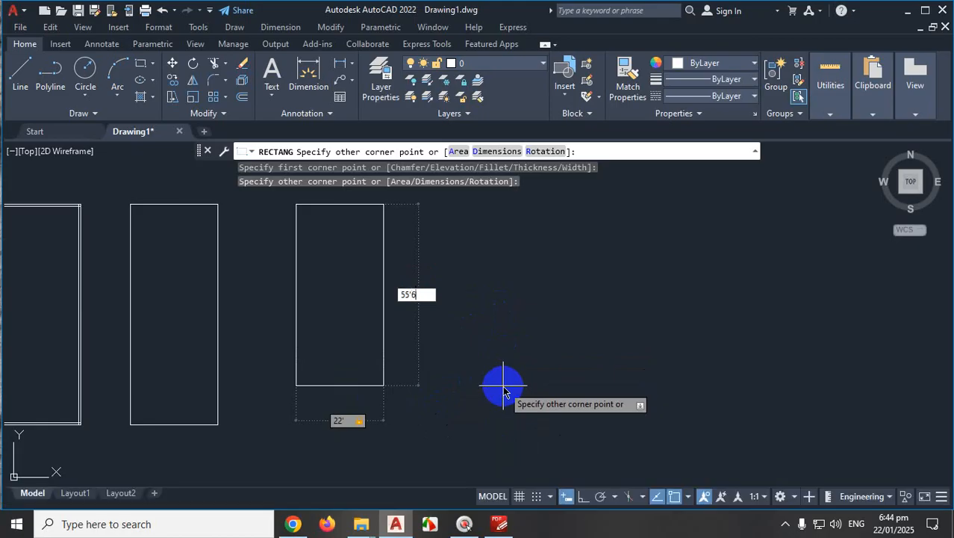
key("Return")
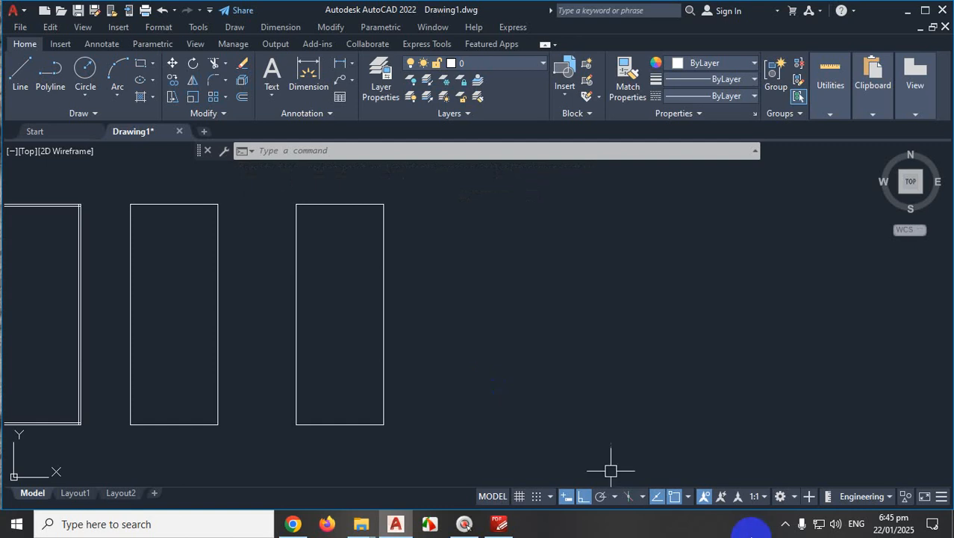
Compare how the double-line house outline and the neighbouring rectangle select, picking one wall line and then the rectangle's north edge
scroll(550, 321, "down", 2)
scroll(537, 351, "down", 2)
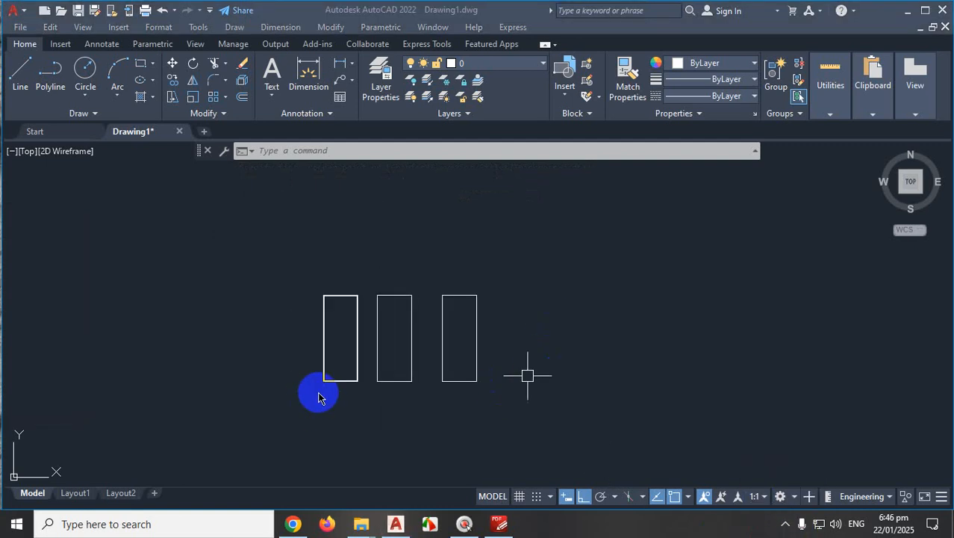
scroll(352, 394, "up", 4)
middle_click(341, 405)
scroll(348, 340, "up", 6)
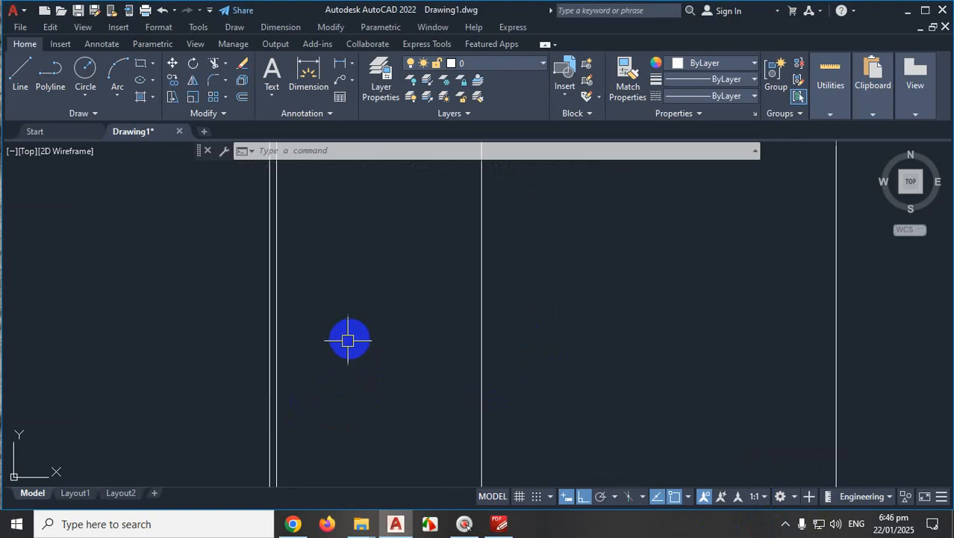
left_click(277, 362)
scroll(387, 369, "down", 5)
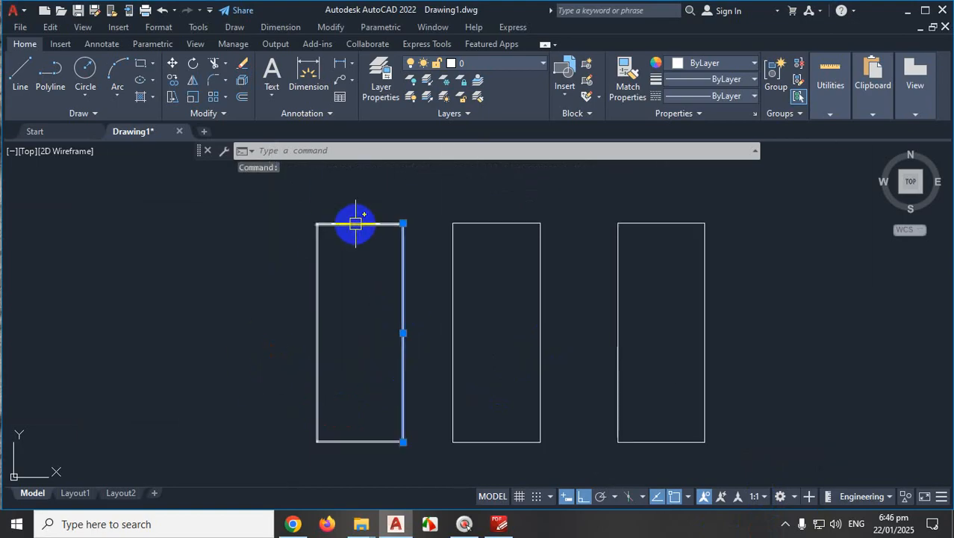
left_click(580, 249)
key("Escape")
left_click(513, 222)
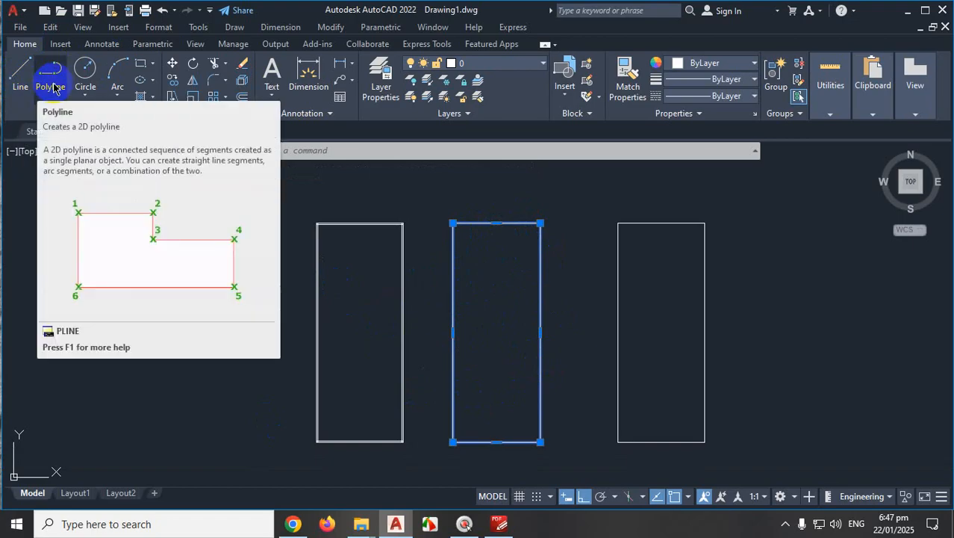
key("ctrl+1")
mouse_move(56, 74)
left_mouse_down()
mouse_move(71, 140)
mouse_move(320, 240)
left_mouse_up()
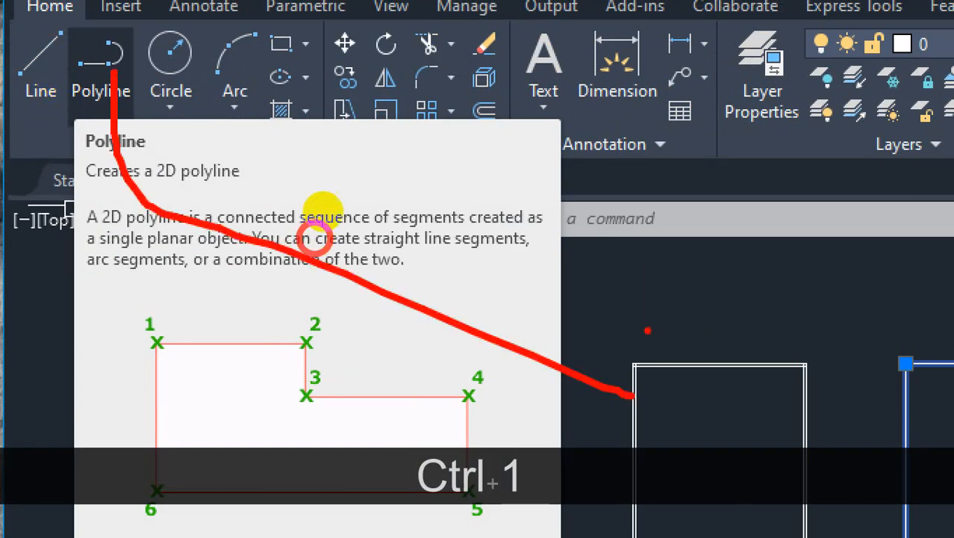
mouse_move(645, 382)
left_mouse_down()
mouse_move(652, 264)
mouse_move(627, 327)
left_mouse_up()
left_click_drag(684, 278, 770, 343)
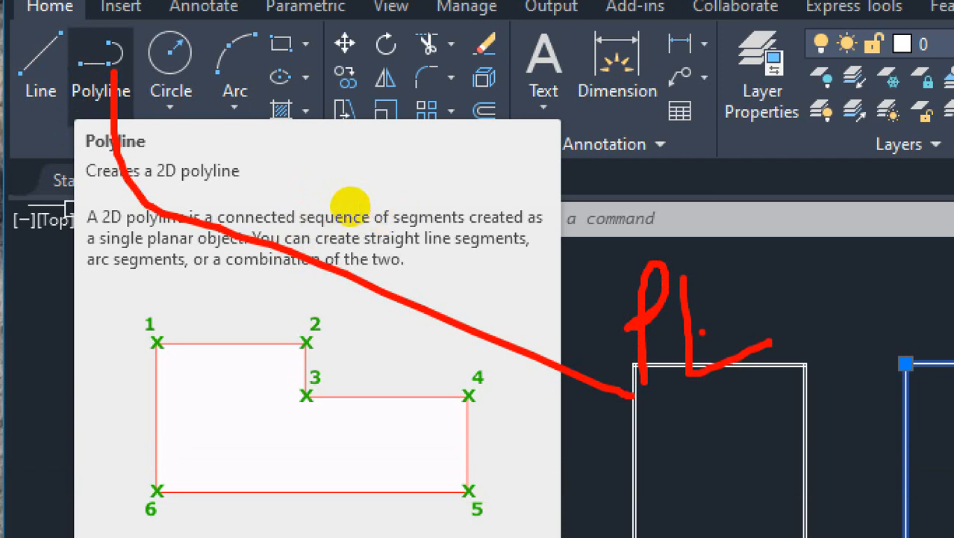
key("Escape")
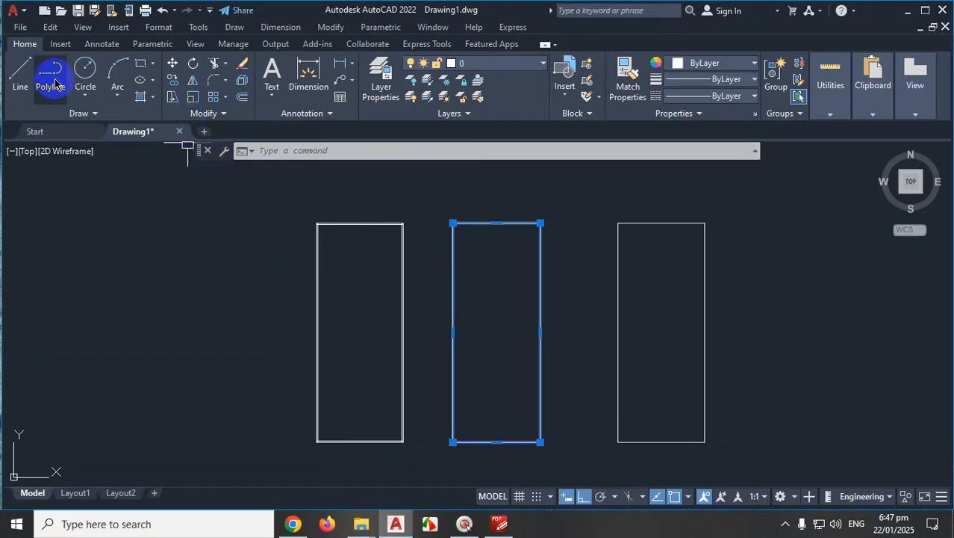
Start a polyline east of the easternmost rectangle, level with its north edge, and draw a 22' segment eastward
type("pl")
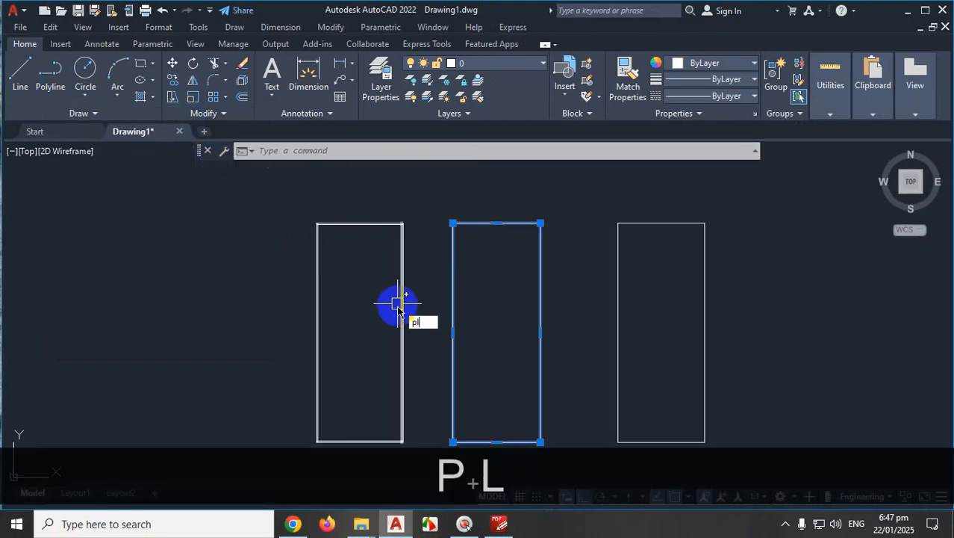
key("Return")
scroll(397, 305, "down", 4)
scroll(553, 260, "up", 4)
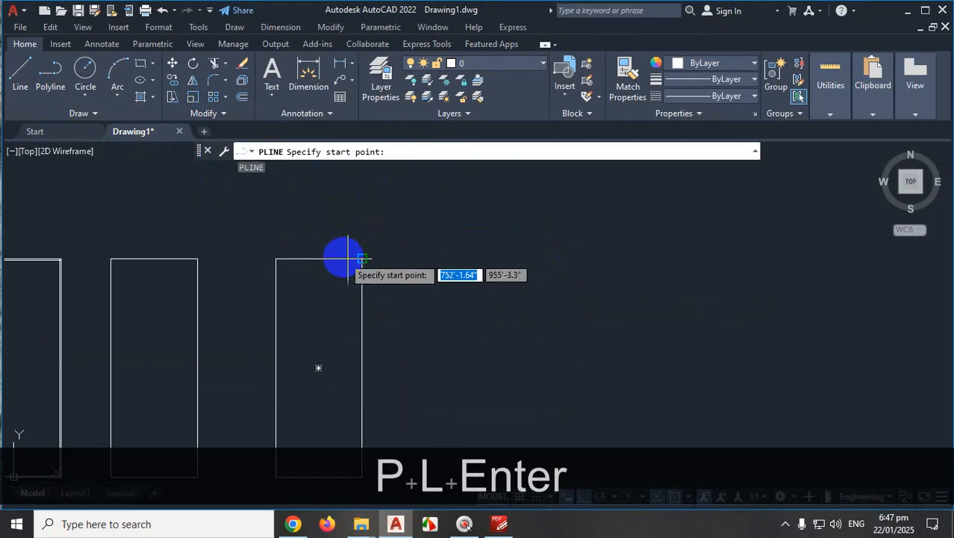
left_click(427, 259)
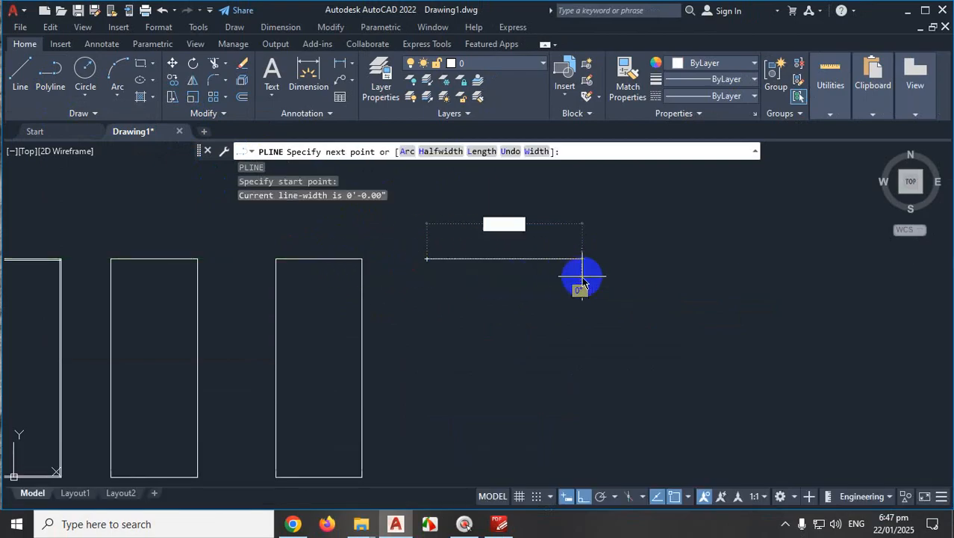
type("22'")
key("Return")
scroll(529, 236, "down", 4)
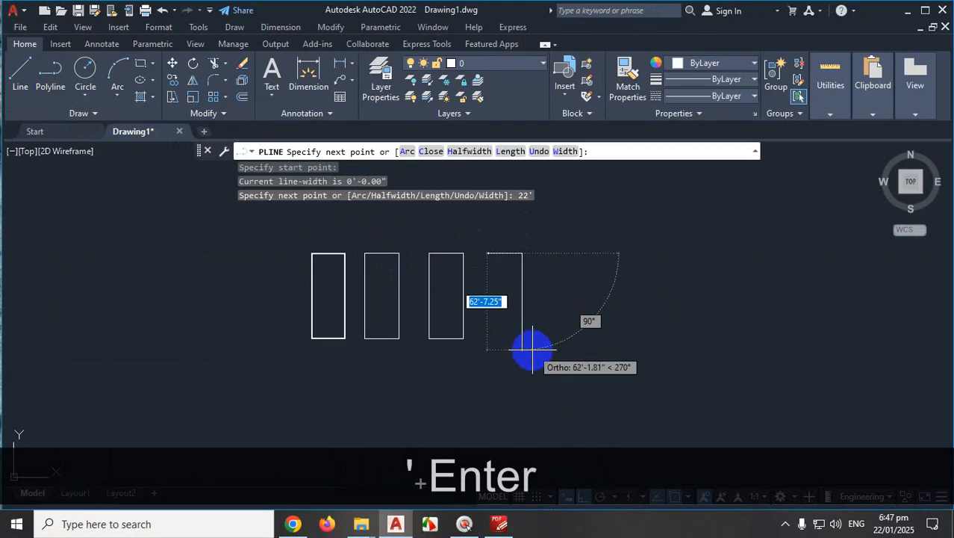
Continue the polyline 55'6 south and 22' west, return it to its start point, and end the command
type("55")
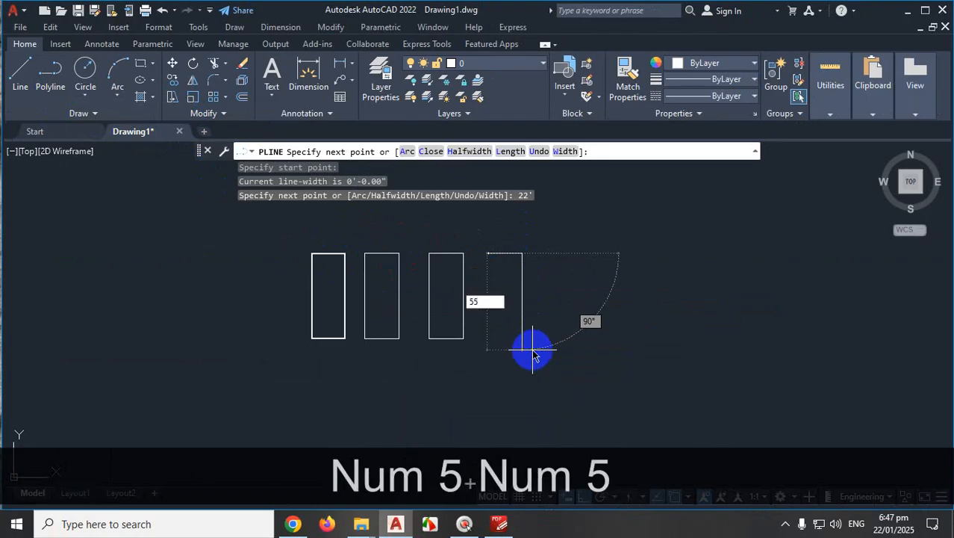
type("'6")
key("Return")
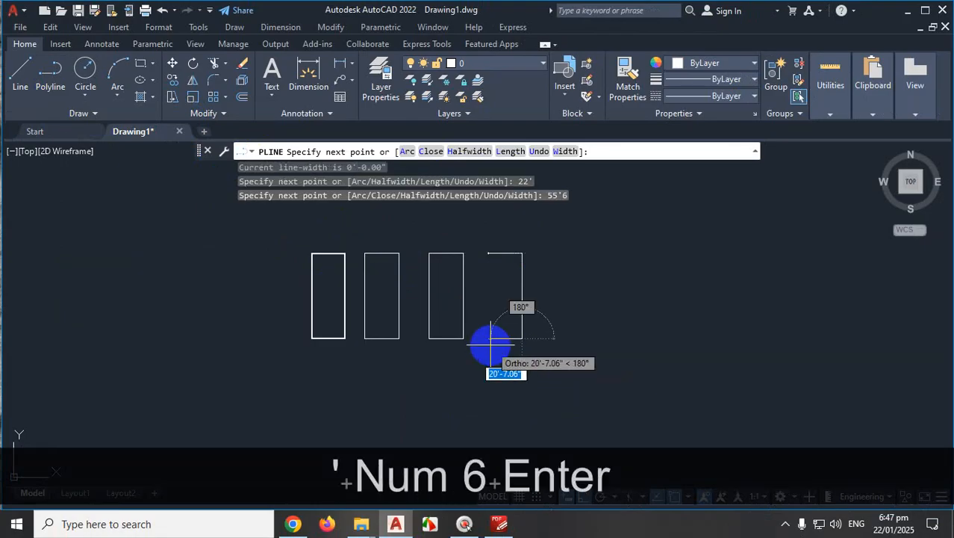
type("22'")
key("Return")
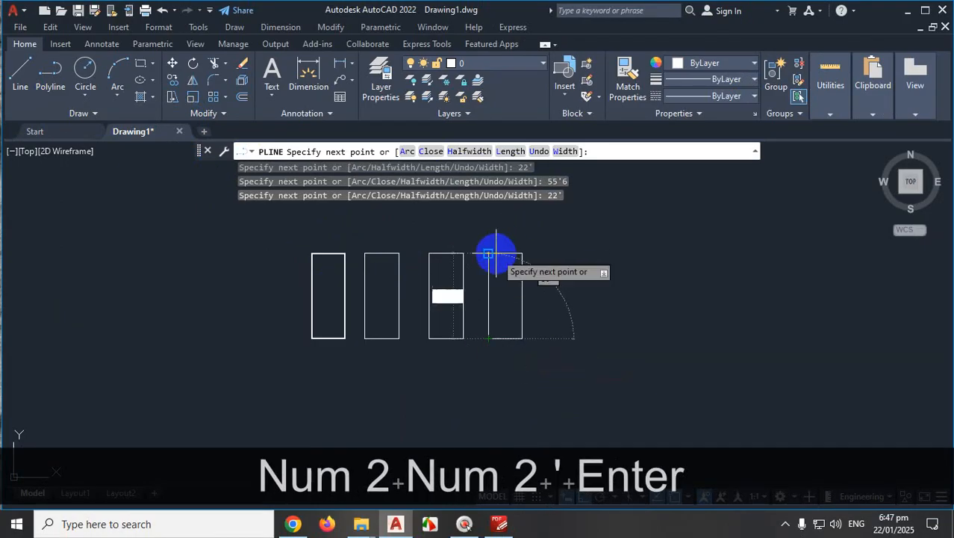
key("Escape")
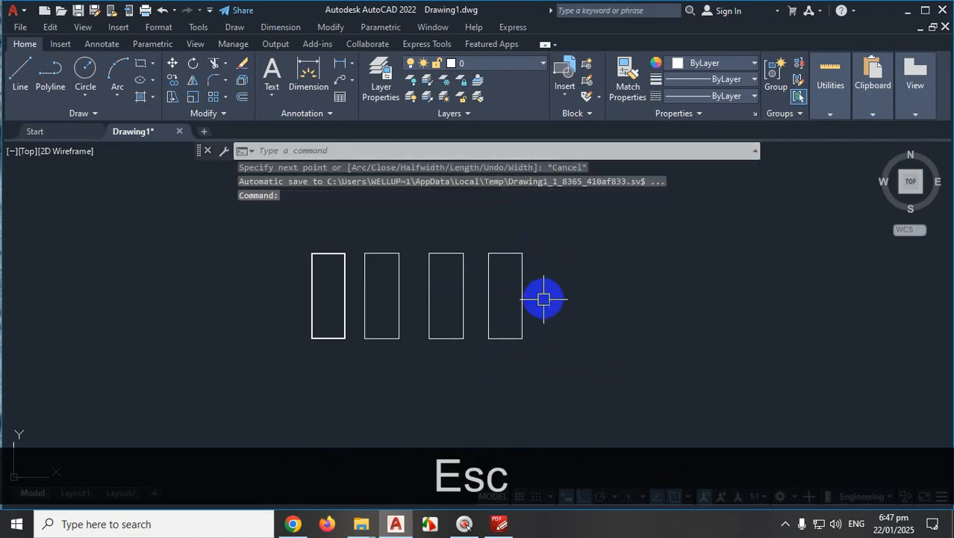
Check how the house outline's east wall line selects on its own, then clear the selection
scroll(331, 290, "up", 5)
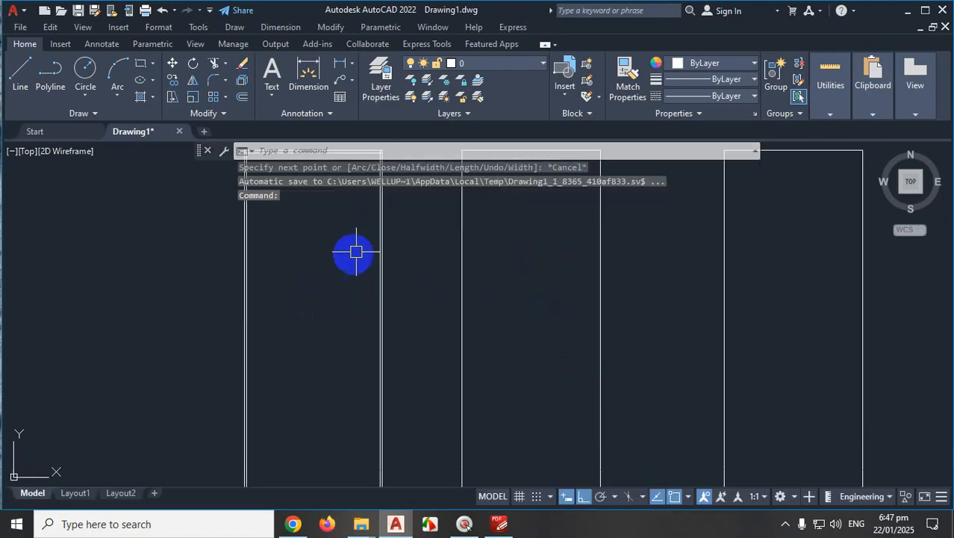
left_click(382, 239)
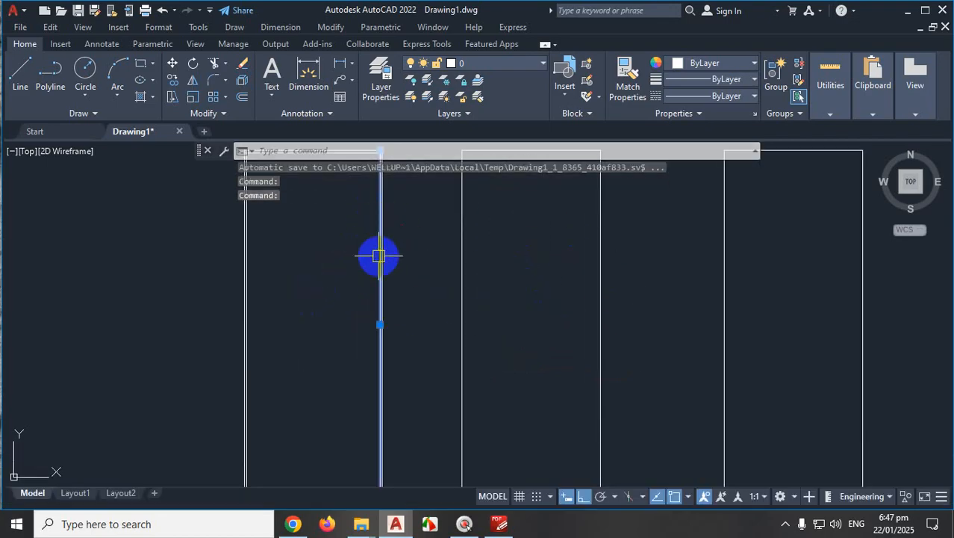
key("Escape")
scroll(381, 269, "down", 3)
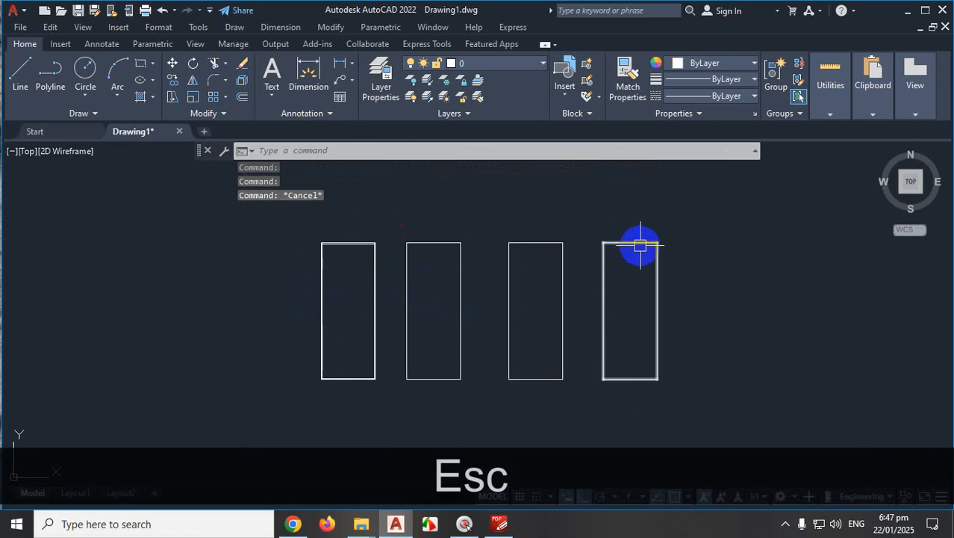
Erase the easternmost polyline outline as a single object and undo the deletion
left_click(637, 244)
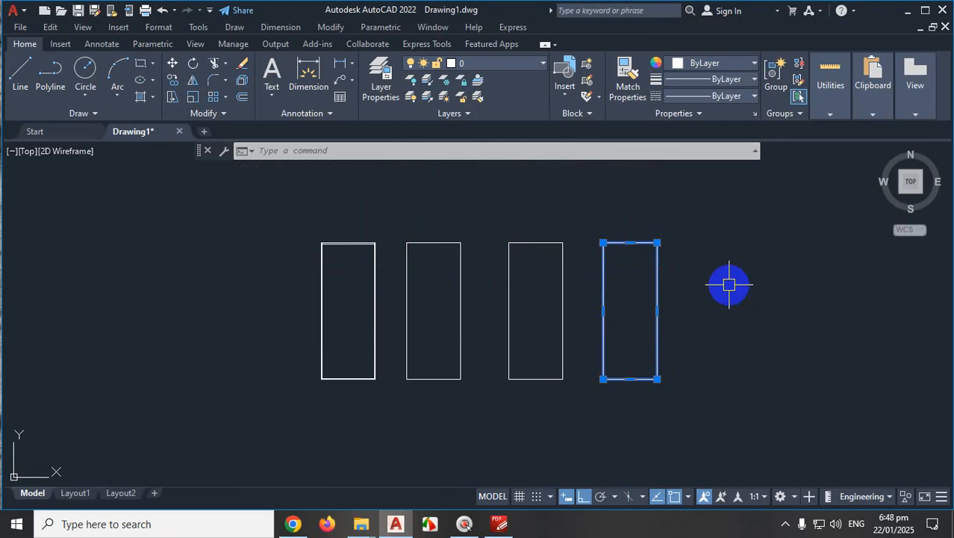
key("Delete")
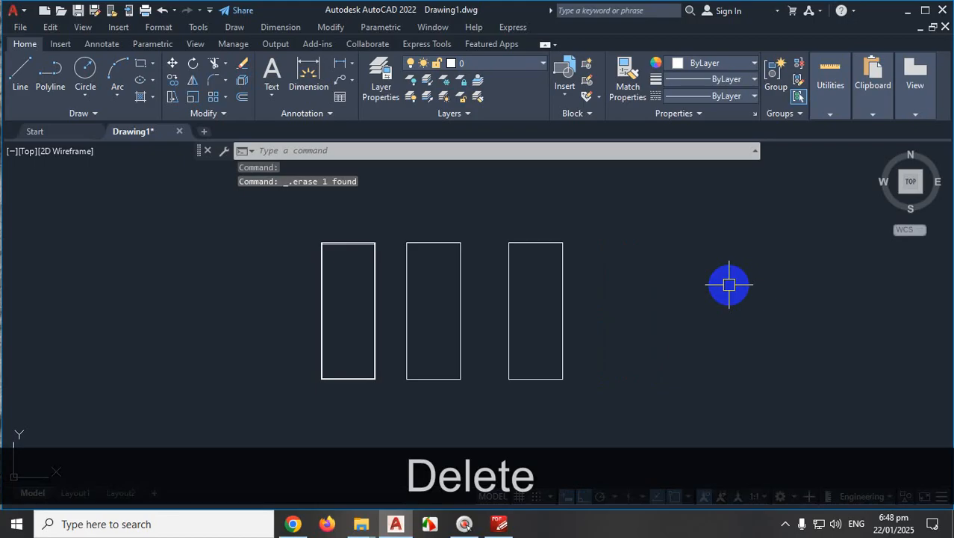
key("ctrl")
key("ctrl+z")
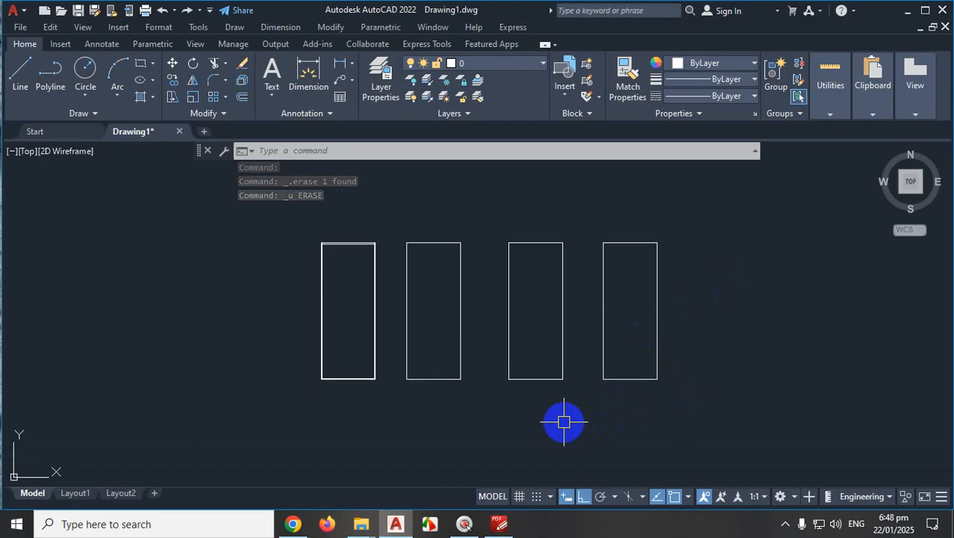
Start the Offset command, leaving it ready for the offset distance
scroll(422, 256, "up", 4)
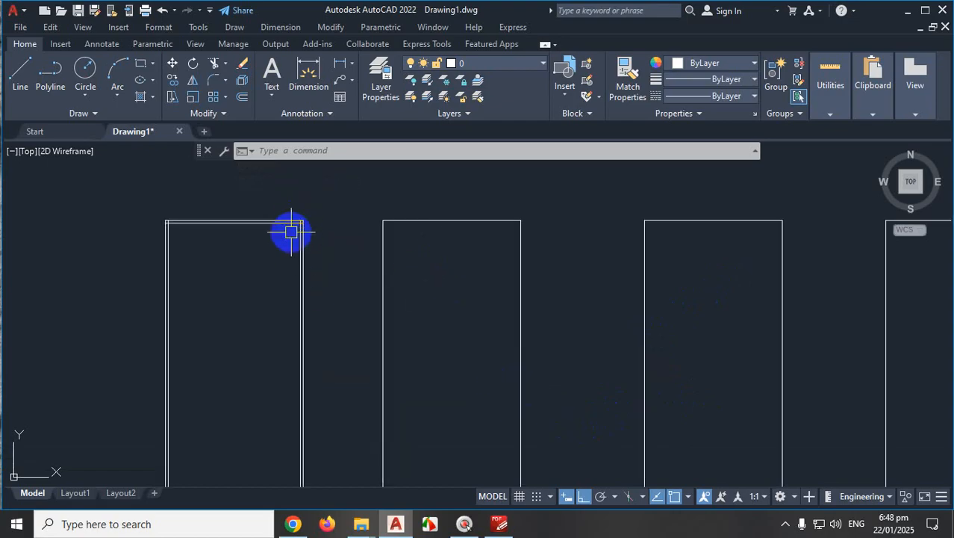
scroll(392, 247, "down", 2)
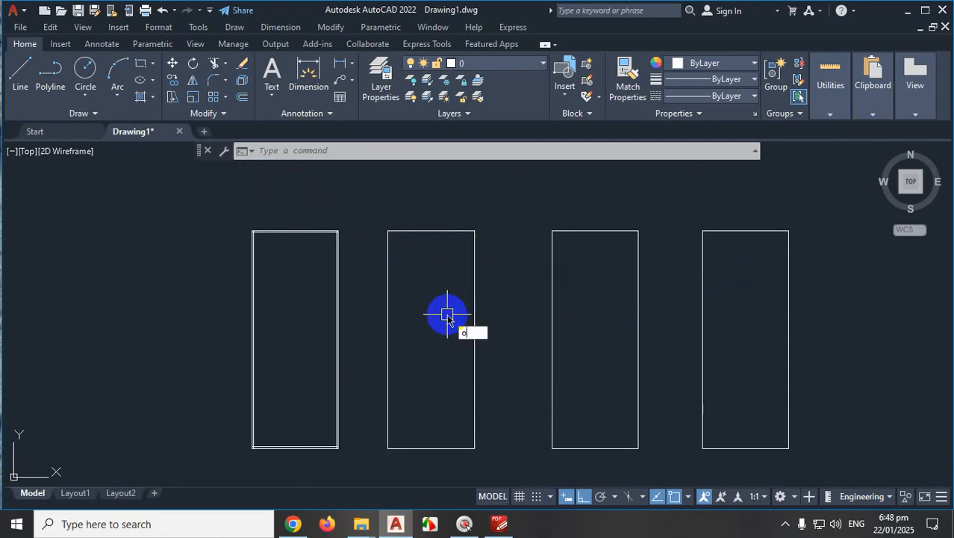
key("Return")
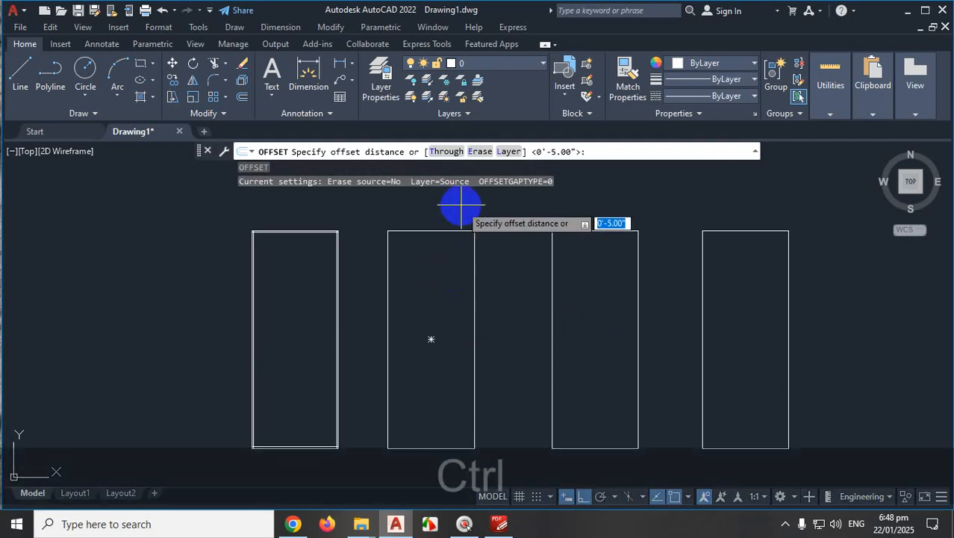
key("ctrl+1")
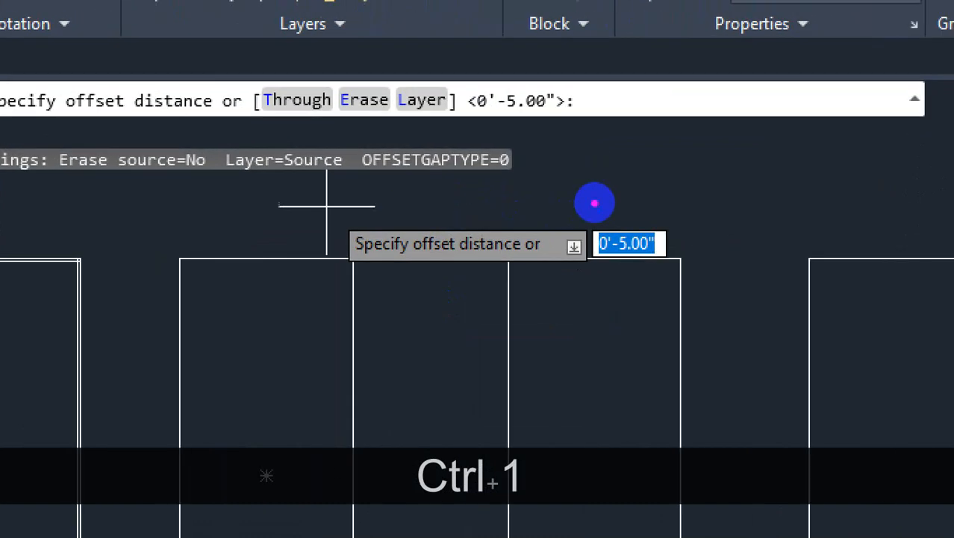
mouse_move(595, 203)
left_mouse_down()
mouse_move(605, 196)
mouse_move(603, 260)
mouse_move(630, 196)
mouse_move(590, 224)
left_mouse_up()
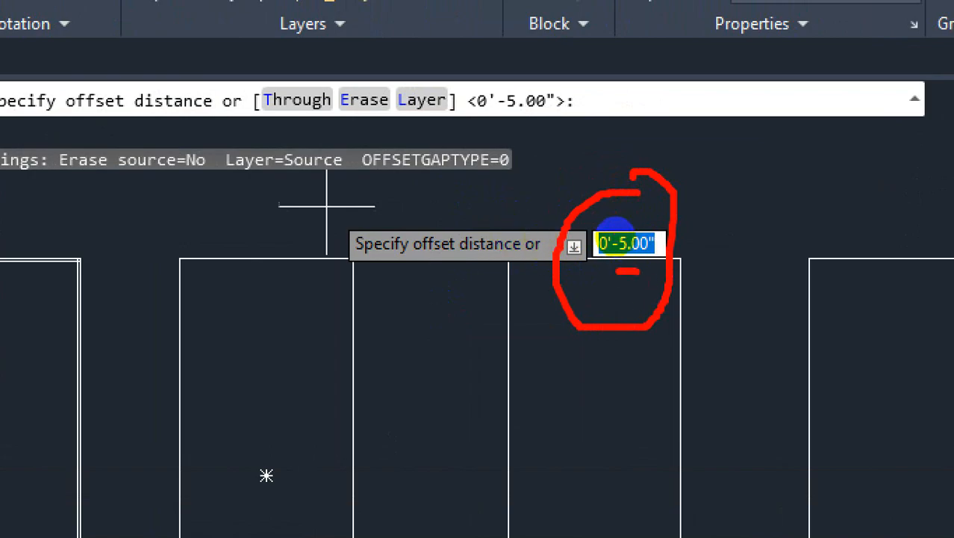
key("Escape")
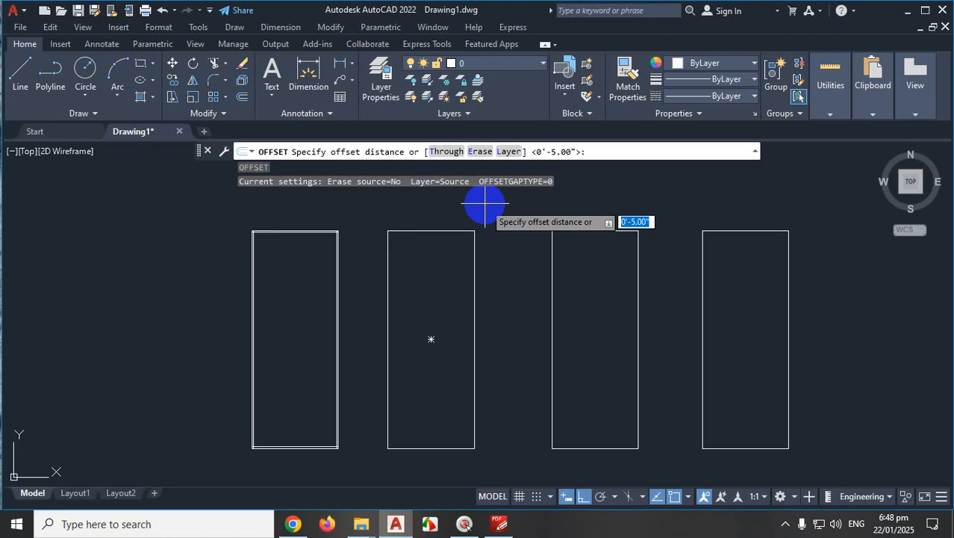
Offset the second outline from the west 5 inches to its inside, accepting the default offset distance
key("Return")
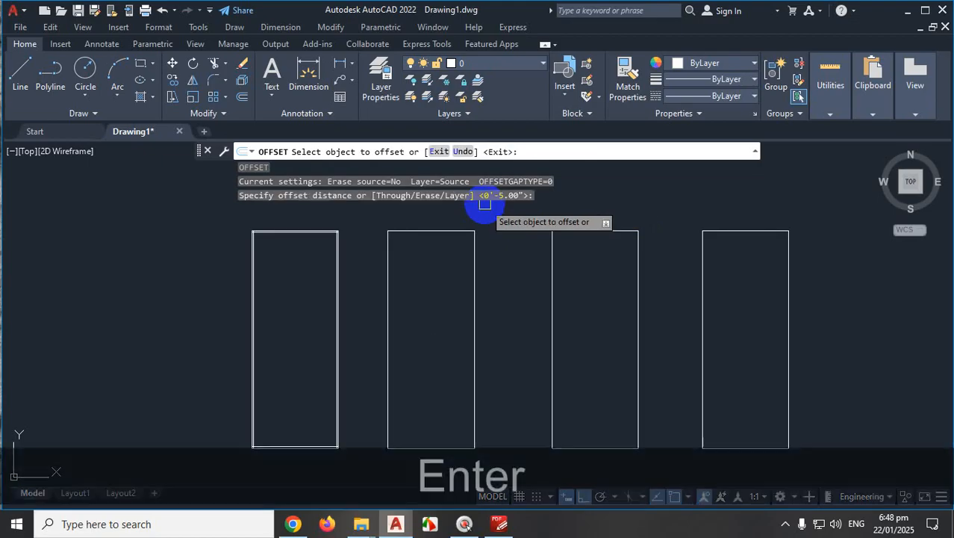
left_click(452, 236)
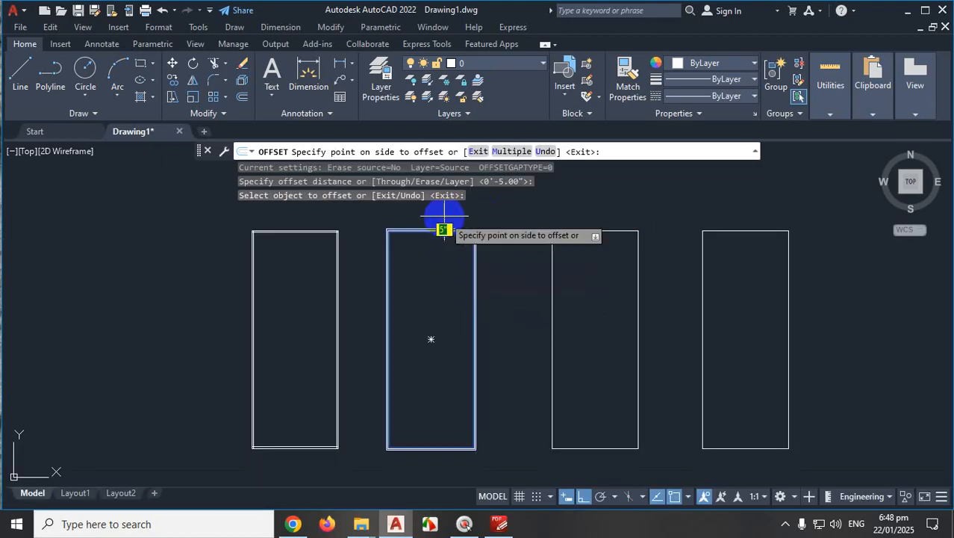
scroll(444, 261, "up", 4)
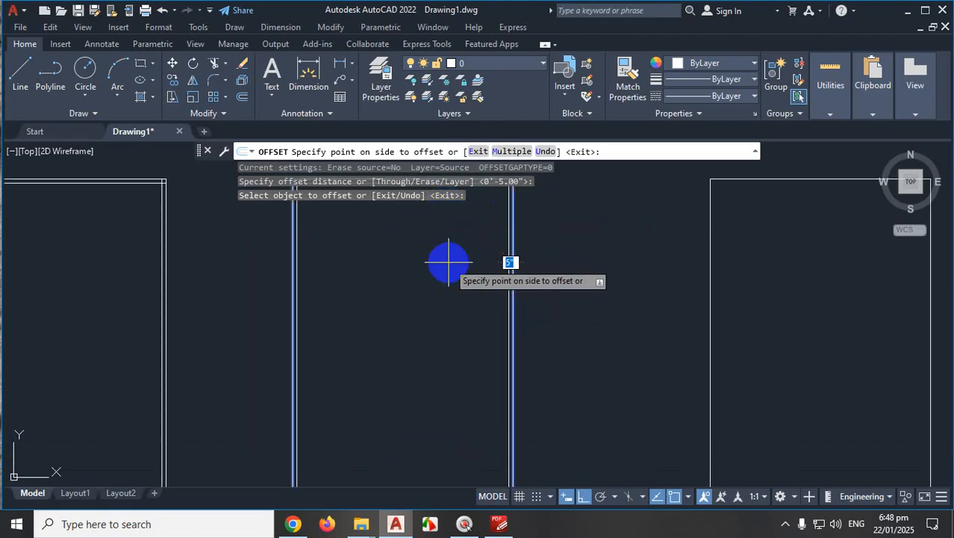
scroll(445, 312, "down", 4)
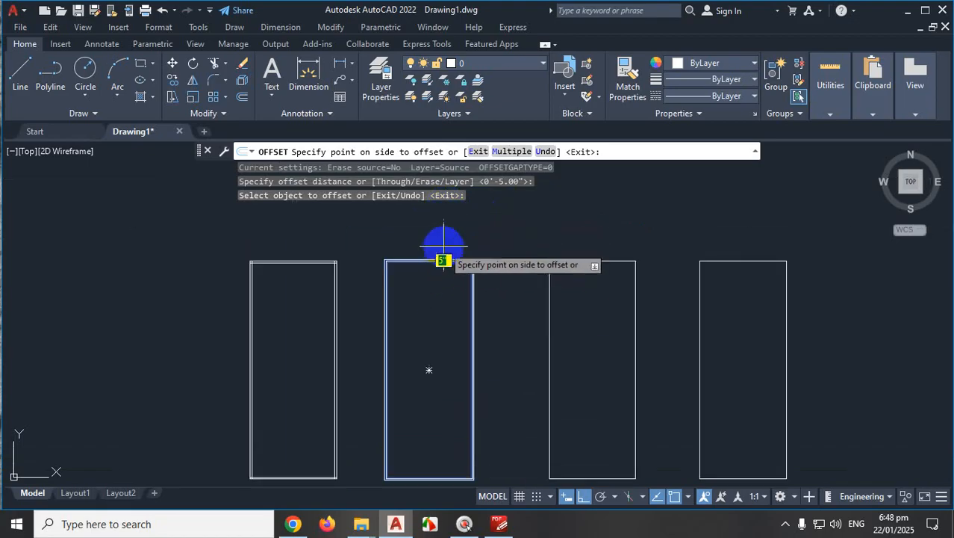
scroll(442, 307, "up", 2)
scroll(444, 303, "up", 2)
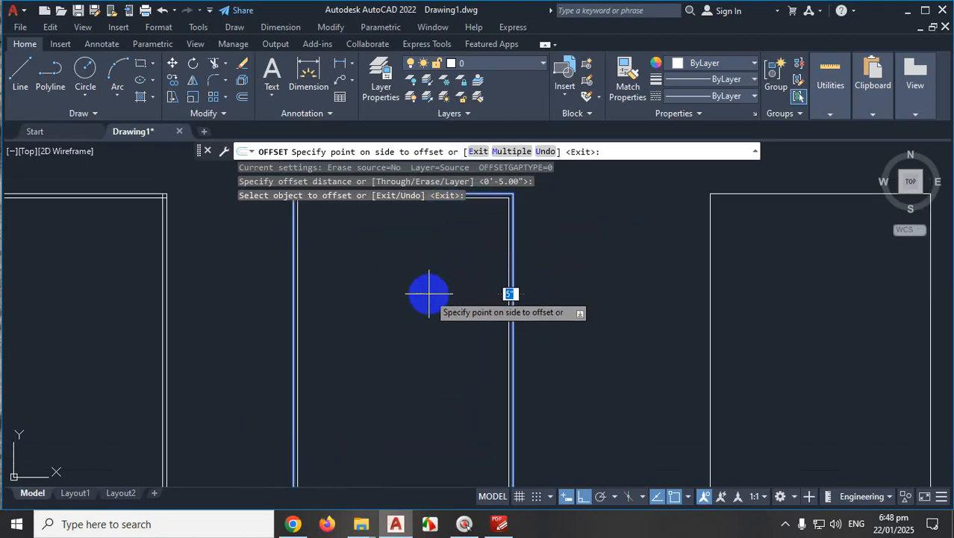
left_click(429, 294)
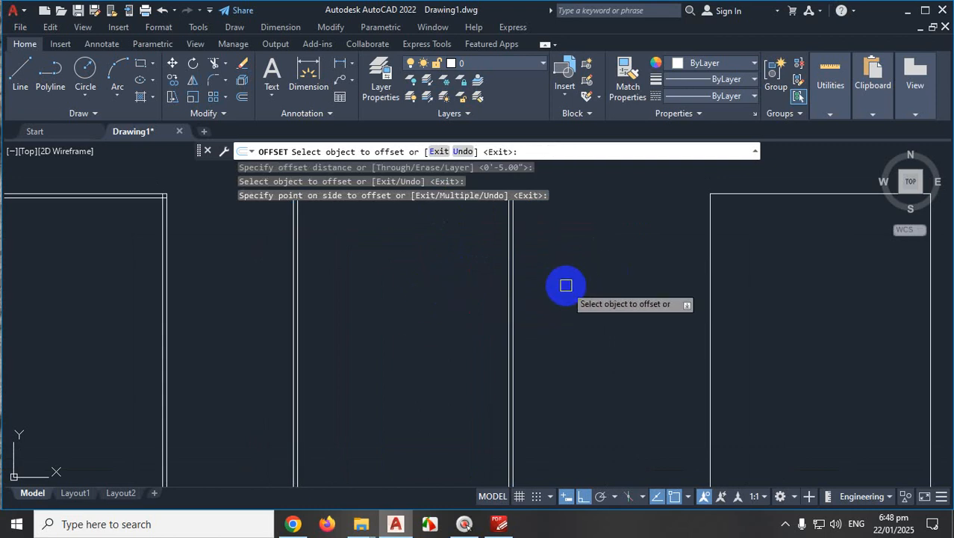
Offset the easternmost polyline outline 5 inches to its inside
scroll(565, 288, "down", 4)
scroll(477, 467, "up", 3)
scroll(508, 422, "down", 3)
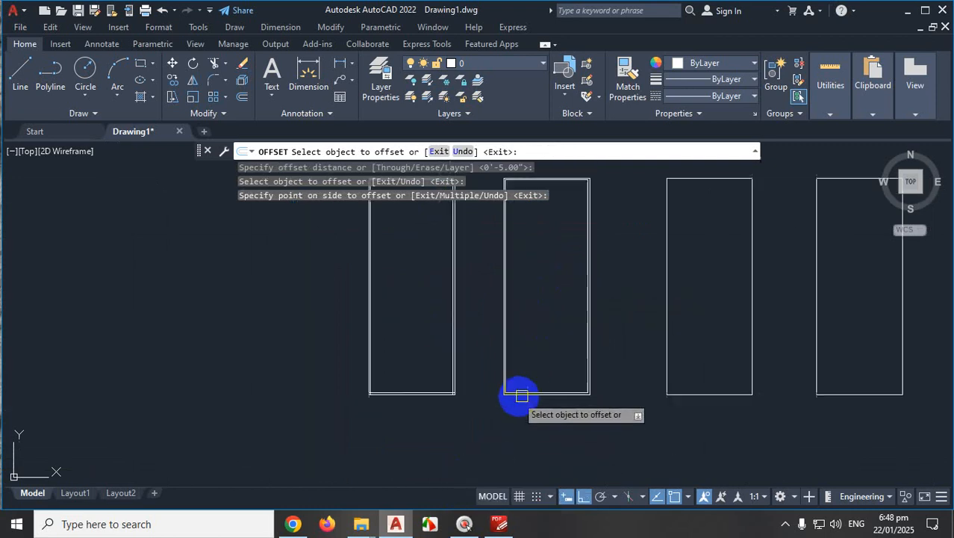
scroll(560, 262, "up", 2)
scroll(557, 323, "down", 3)
scroll(569, 307, "up", 1)
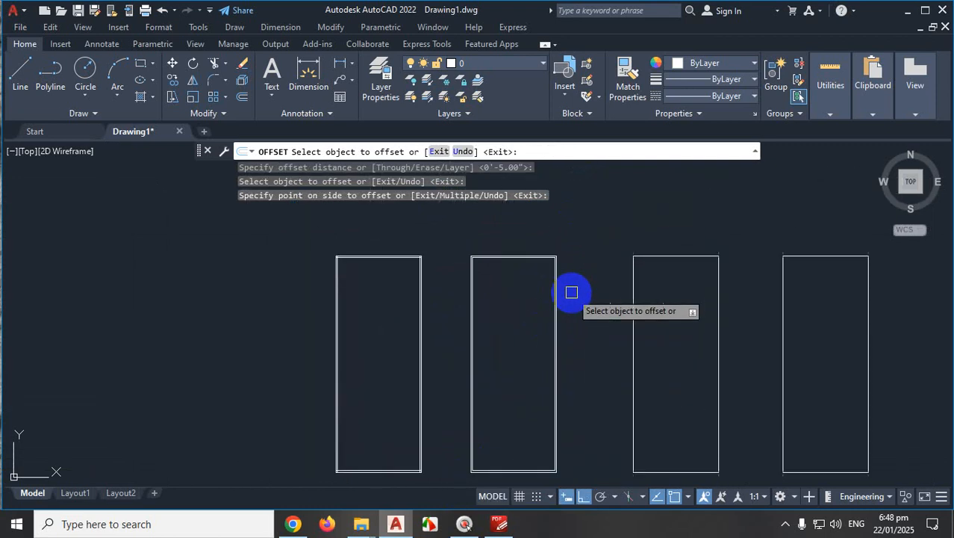
scroll(527, 263, "down", 4)
scroll(672, 258, "up", 4)
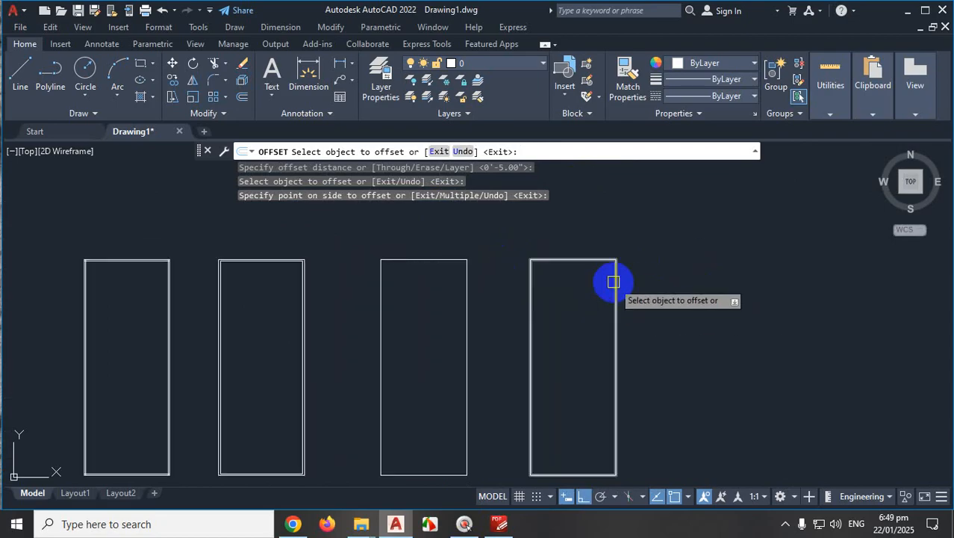
left_click(613, 281)
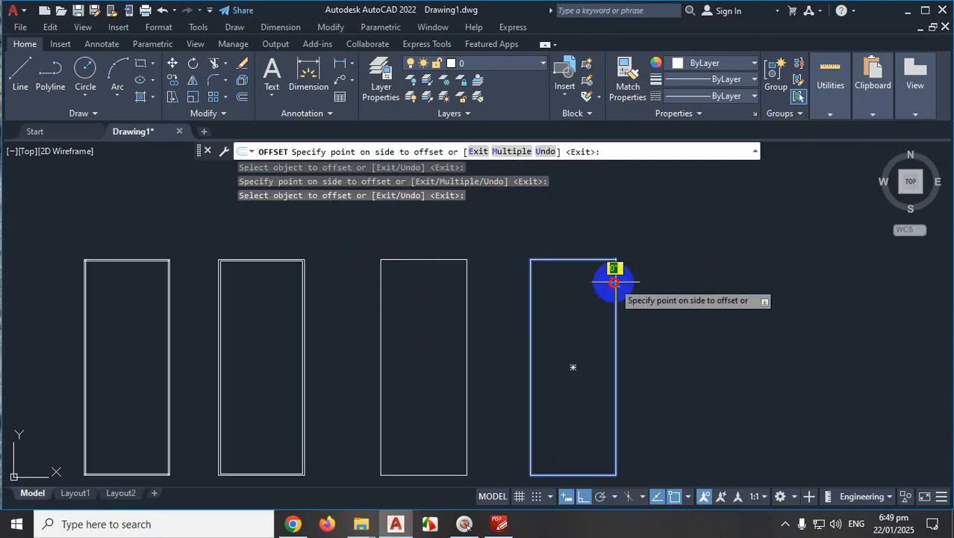
left_click(577, 306)
scroll(632, 256, "up", 5)
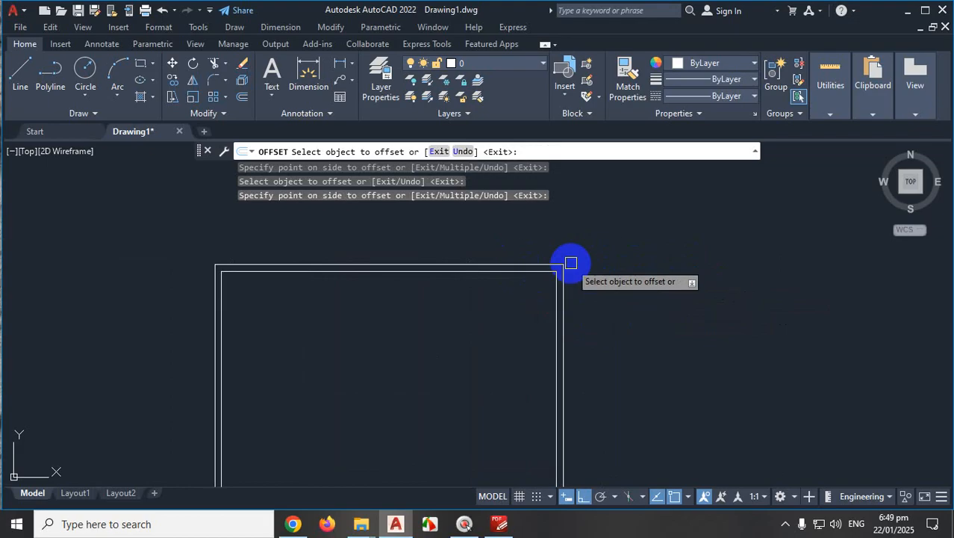
scroll(620, 250, "down", 5)
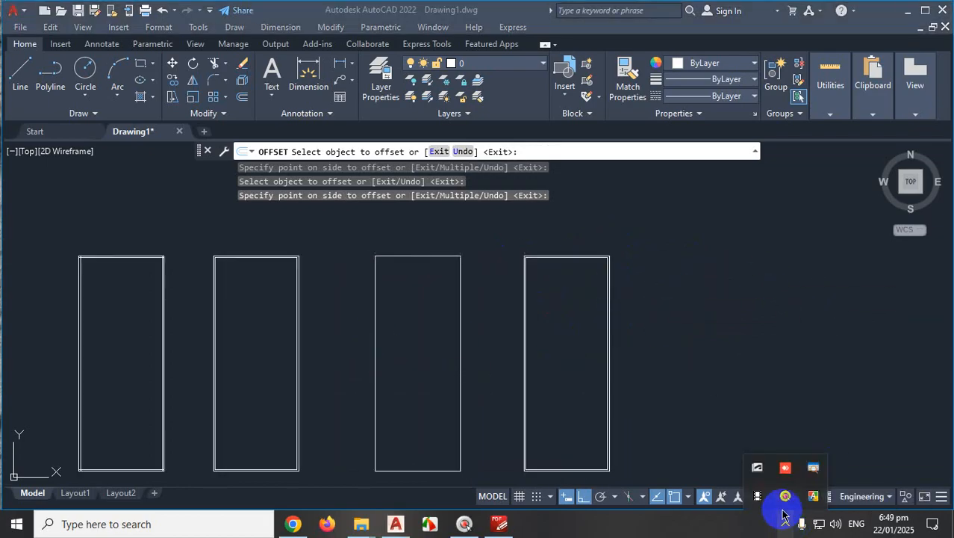
Compare the southwest wall corners of the two westernmost outlines and end the Offset command
scroll(501, 374, "down", 2)
scroll(502, 373, "down", 2)
scroll(337, 412, "up", 10)
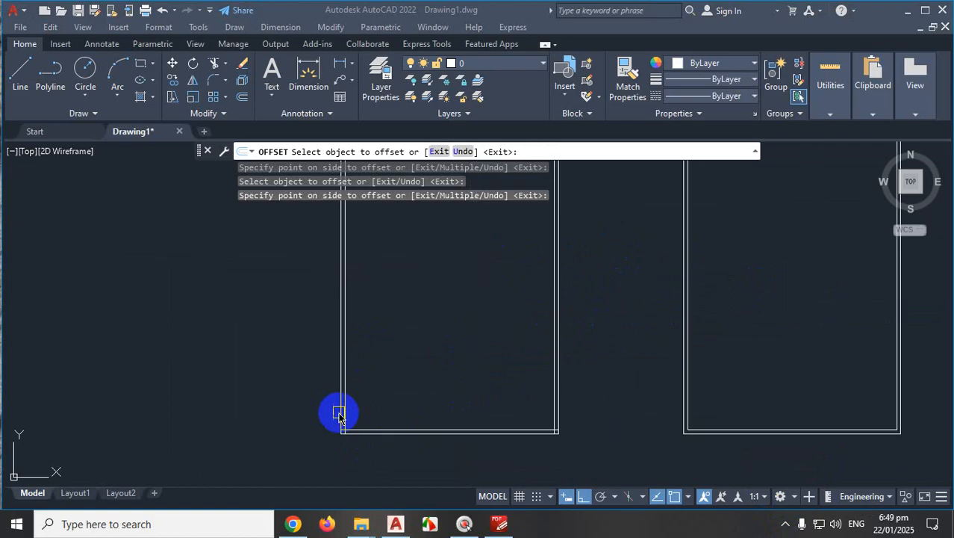
key("Escape")
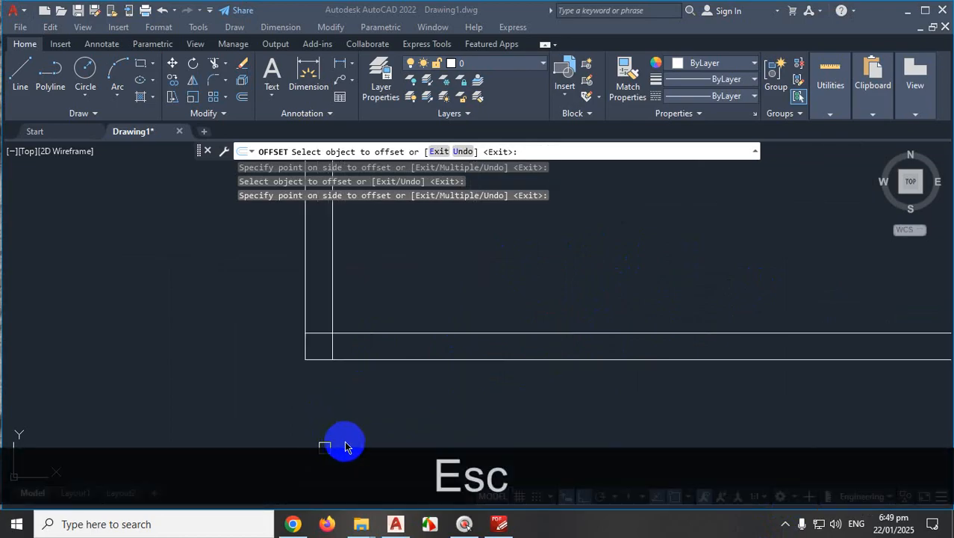
key("ctrl+1")
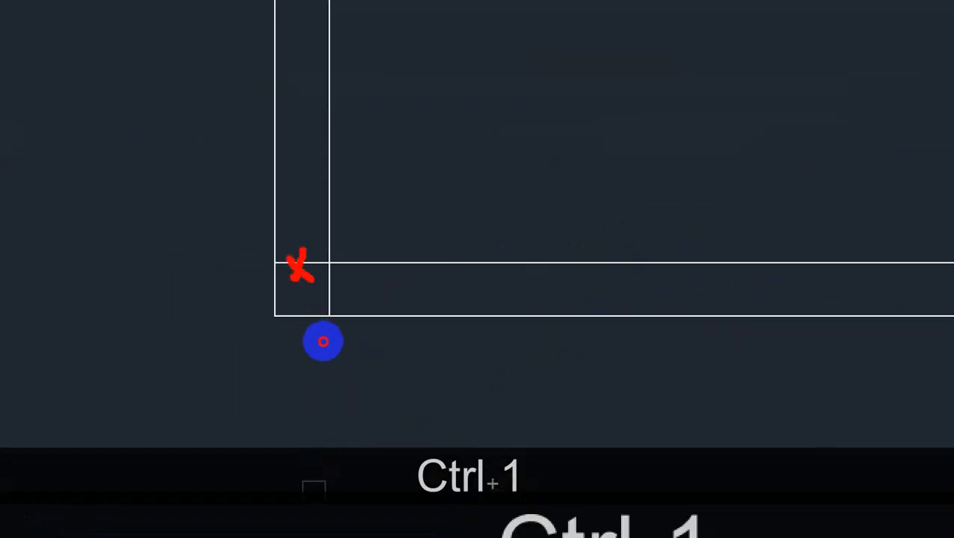
left_click(338, 350)
key("Escape")
scroll(366, 360, "up", 3)
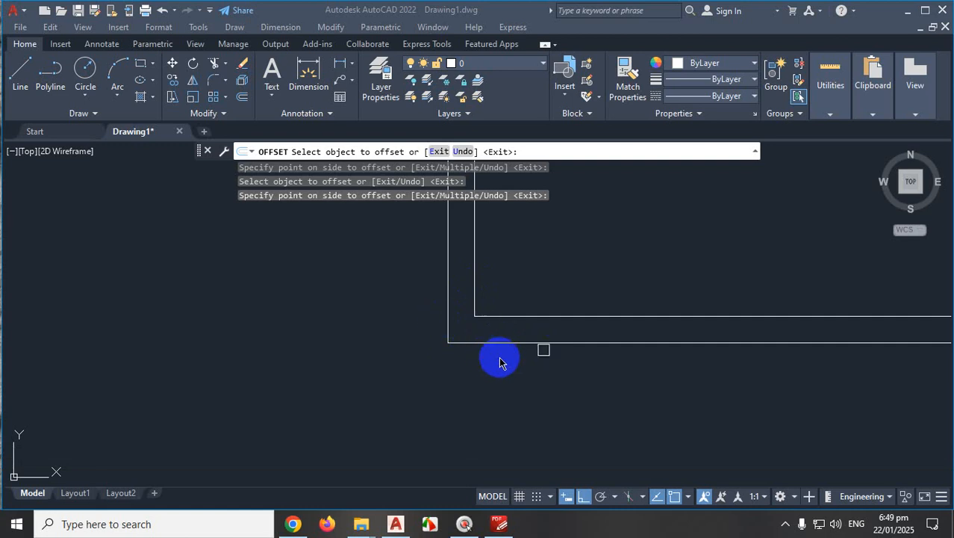
scroll(542, 375, "down", 5)
scroll(519, 385, "up", 1)
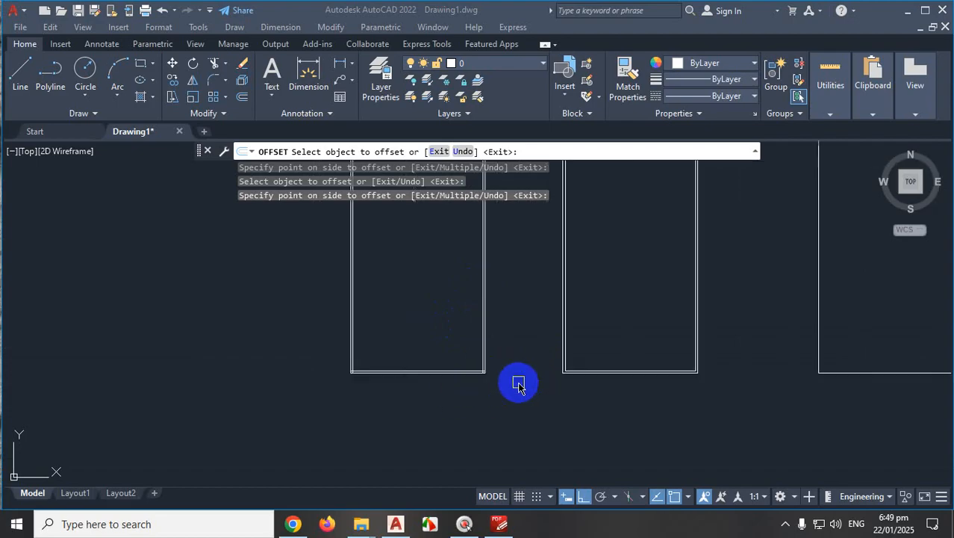
scroll(519, 384, "up", 5)
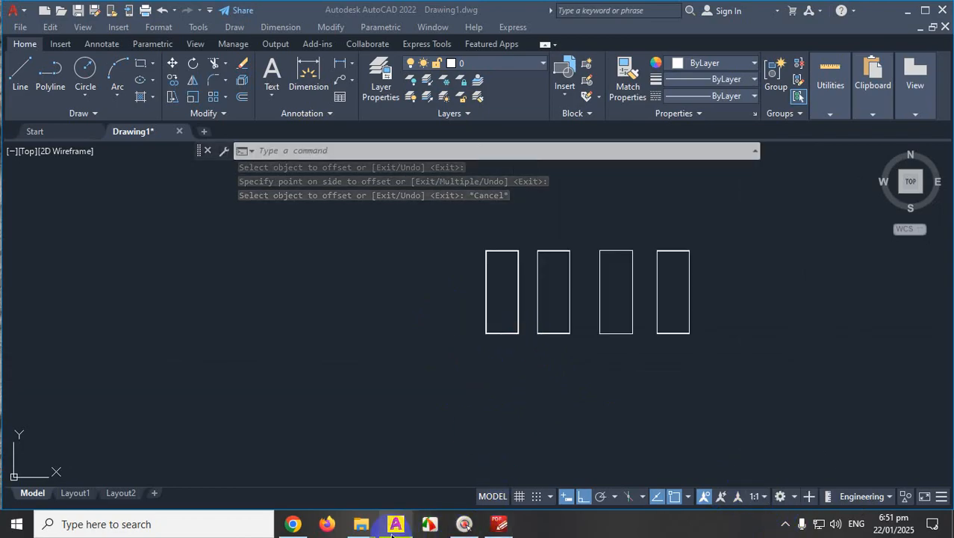
Switch to the PROJECT-1 (2) plan in PDF-XChange Editor and examine the two southern master bedrooms and their dividing wall
left_click(501, 523)
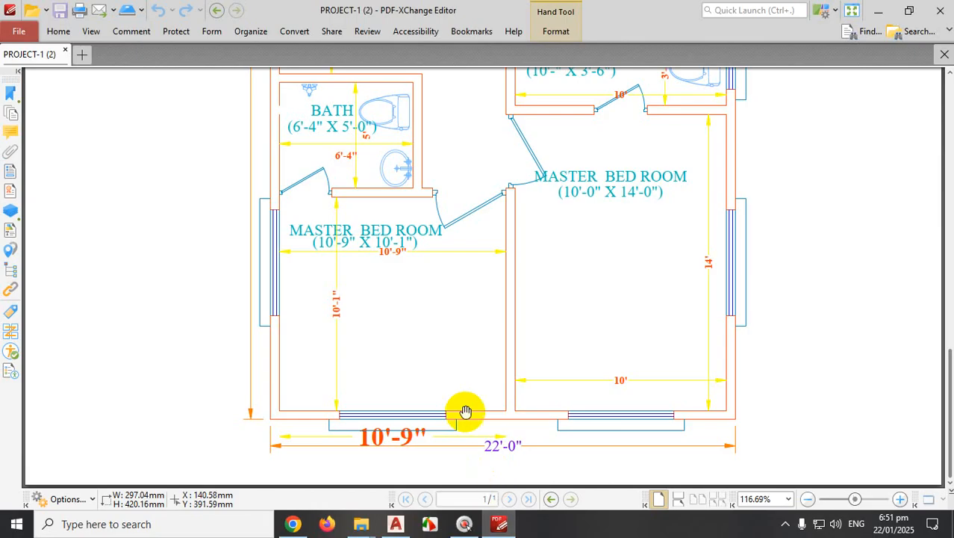
key("ctrl+1")
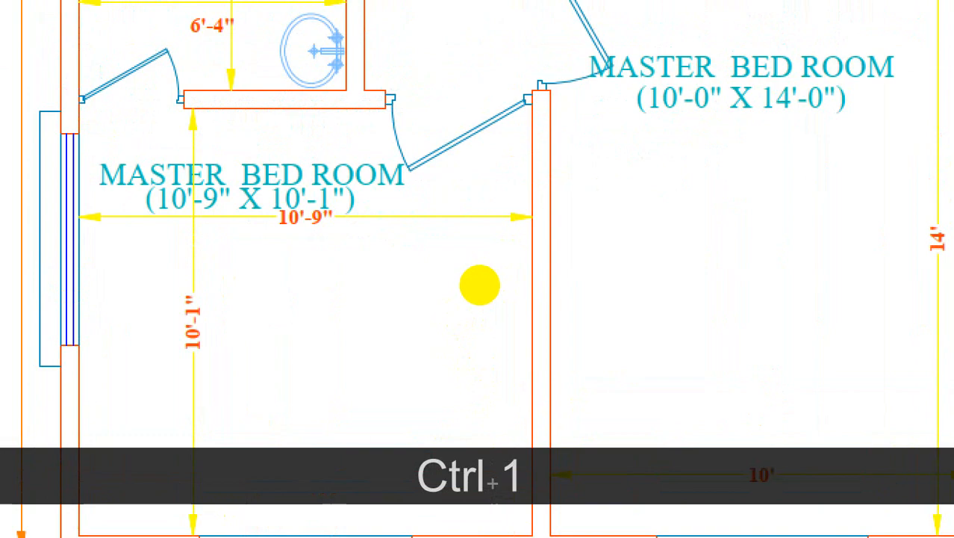
key("Escape")
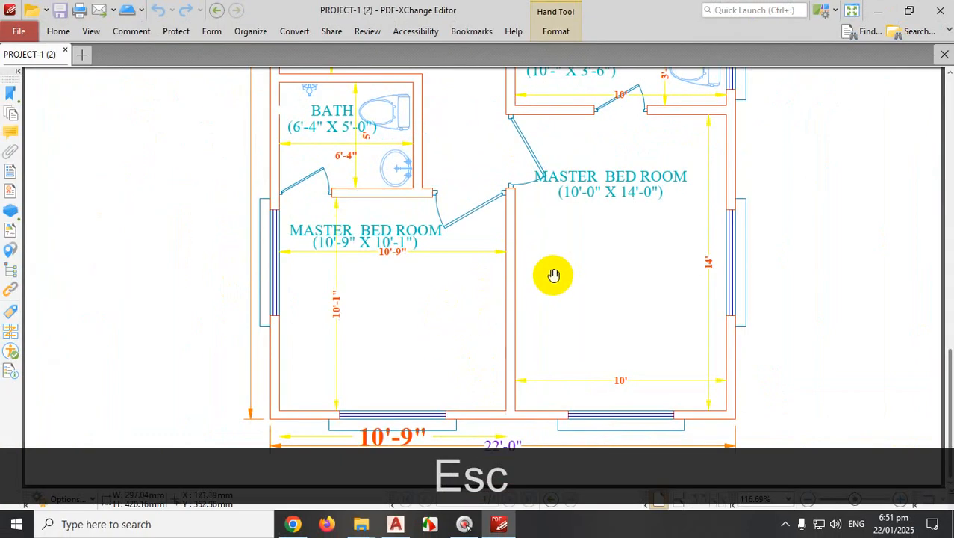
scroll(581, 259, "up", 3)
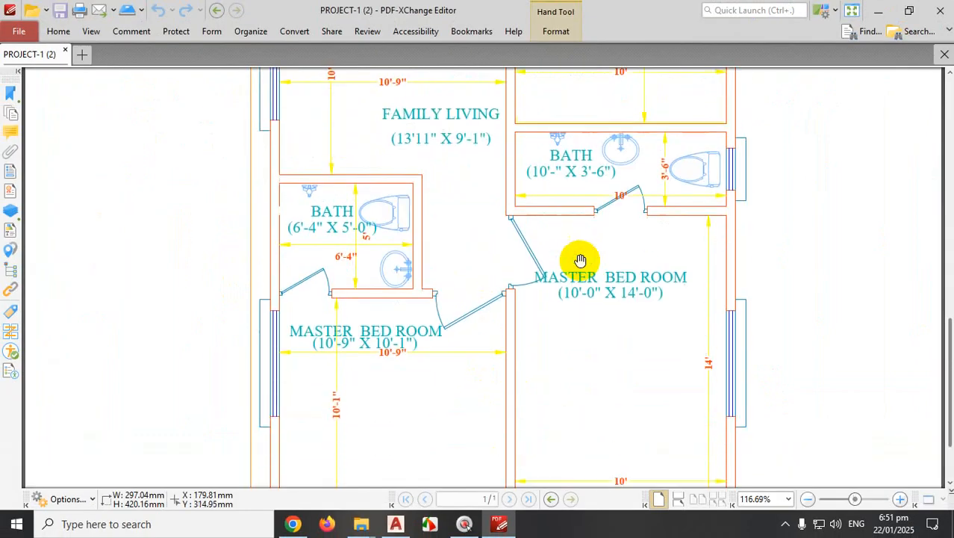
scroll(568, 292, "down", 3)
key("ctrl+1")
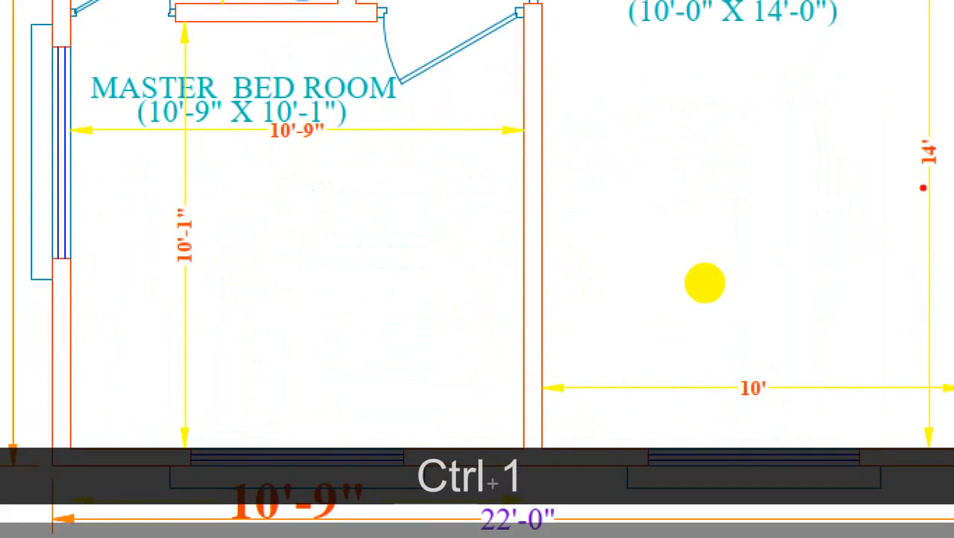
mouse_move(948, 181)
left_mouse_down()
mouse_move(522, 221)
mouse_move(536, 252)
mouse_move(572, 228)
left_mouse_up()
left_click_drag(729, 245, 740, 274)
mouse_move(763, 252)
left_mouse_down()
mouse_move(753, 273)
mouse_move(762, 275)
left_mouse_up()
left_click_drag(515, 207, 549, 213)
left_click_drag(558, 179, 525, 237)
key("ctrl+1")
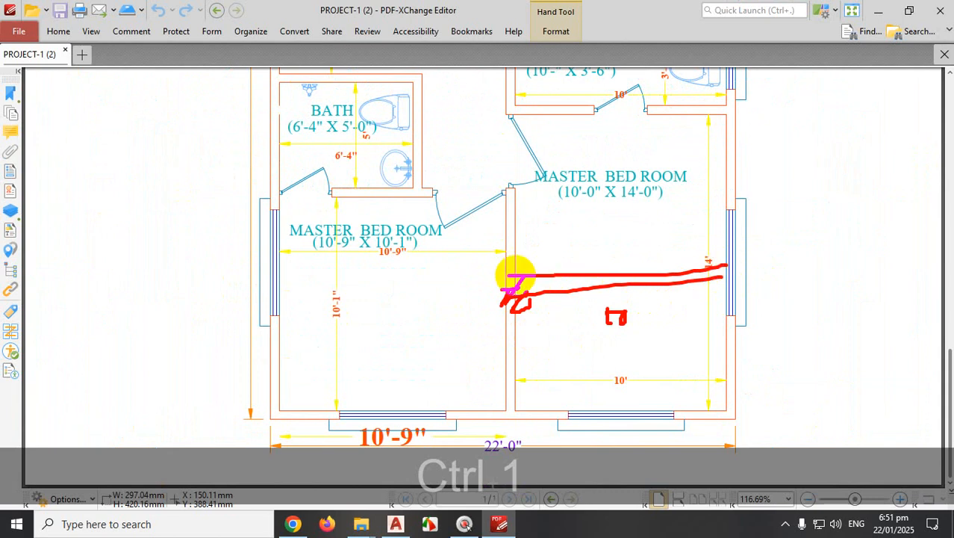
key("Escape")
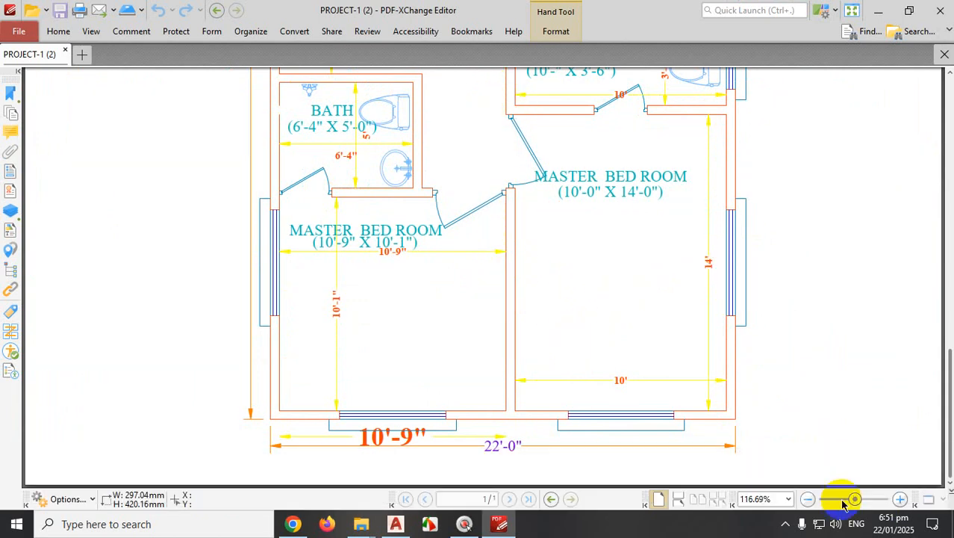
Examine the plan's overall room layout, including the baths, family living, kitchen and bed room
left_click_drag(855, 498, 838, 499)
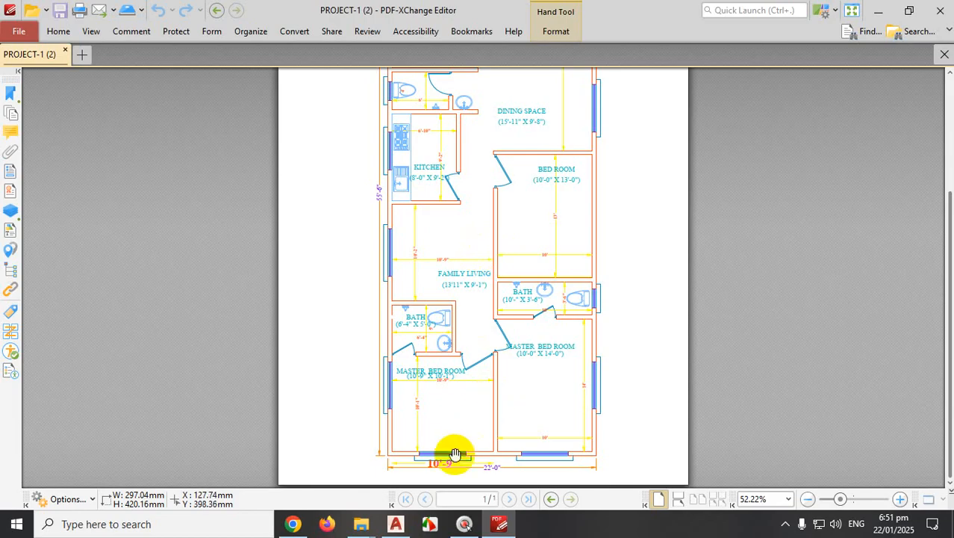
scroll(420, 407, "up", 2)
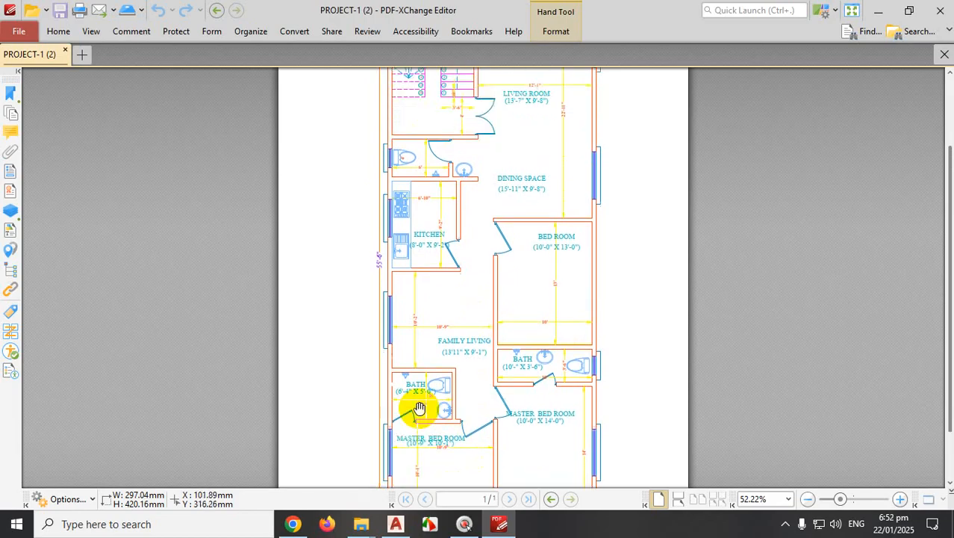
scroll(420, 408, "down", 2)
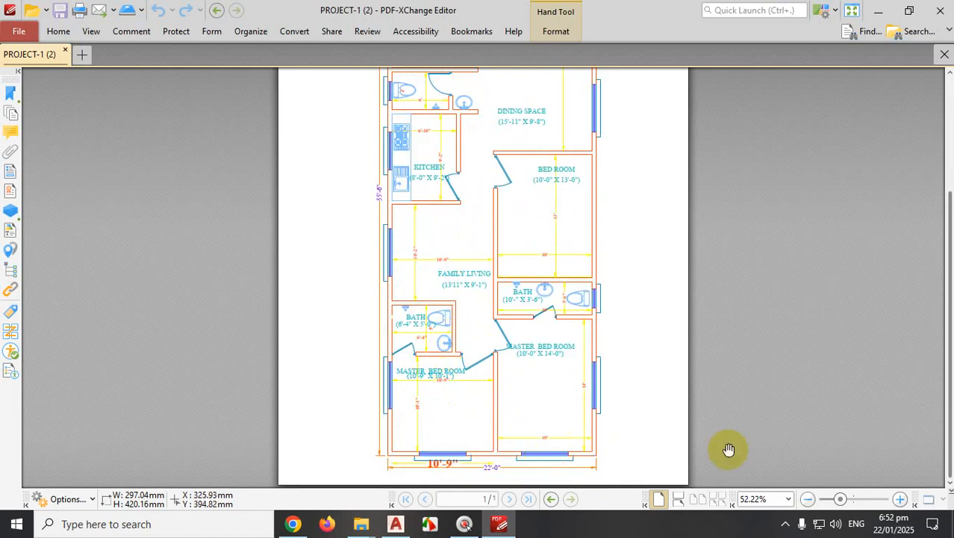
left_click_drag(838, 498, 848, 499)
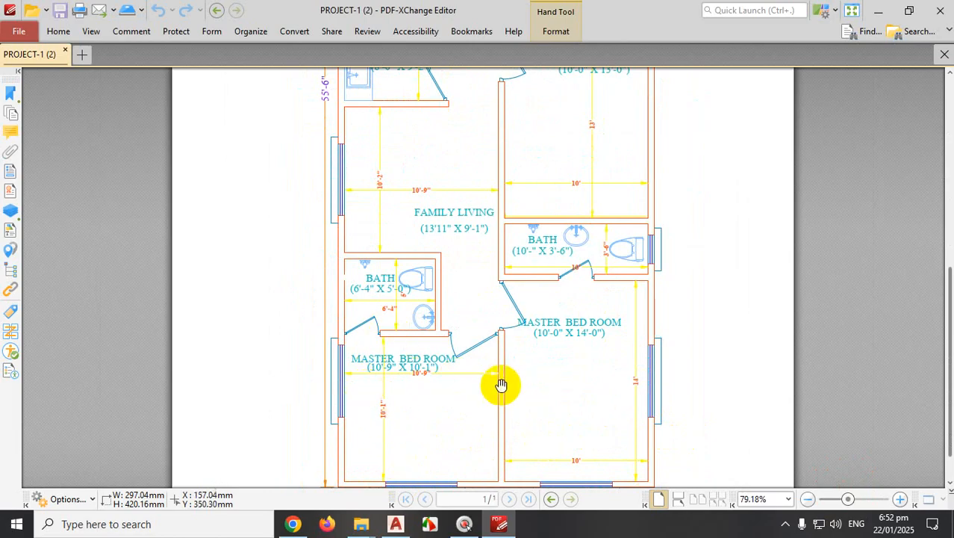
scroll(454, 353, "up", 2)
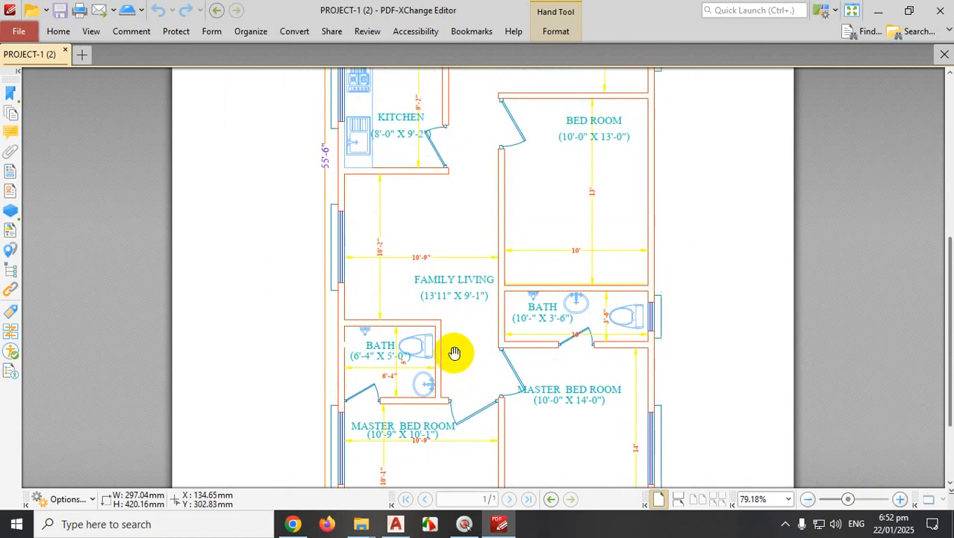
scroll(535, 341, "up", 1)
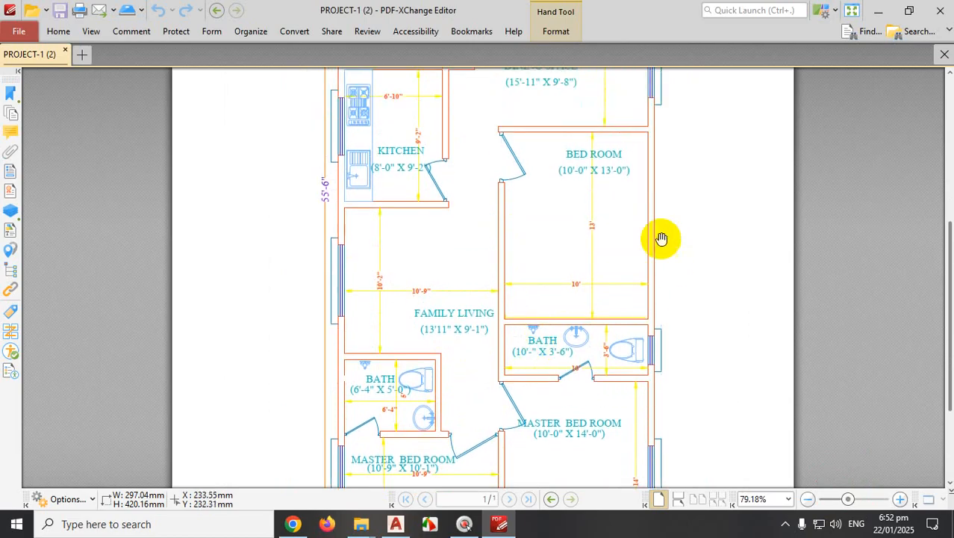
Switch back to the AutoCAD drawing and compare the double wall lines of the house outlines, especially the two westernmost ones
left_click(878, 10)
scroll(574, 313, "up", 4)
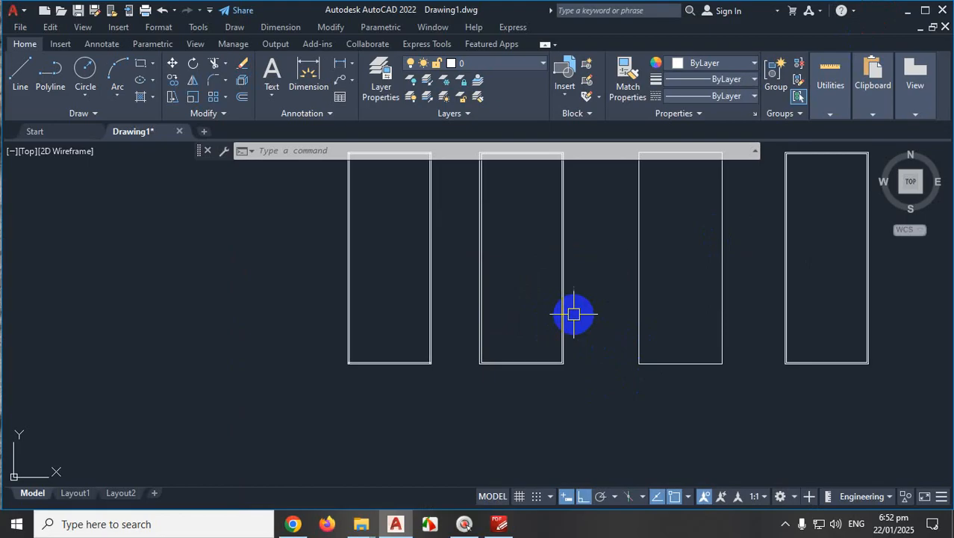
scroll(402, 361, "up", 6)
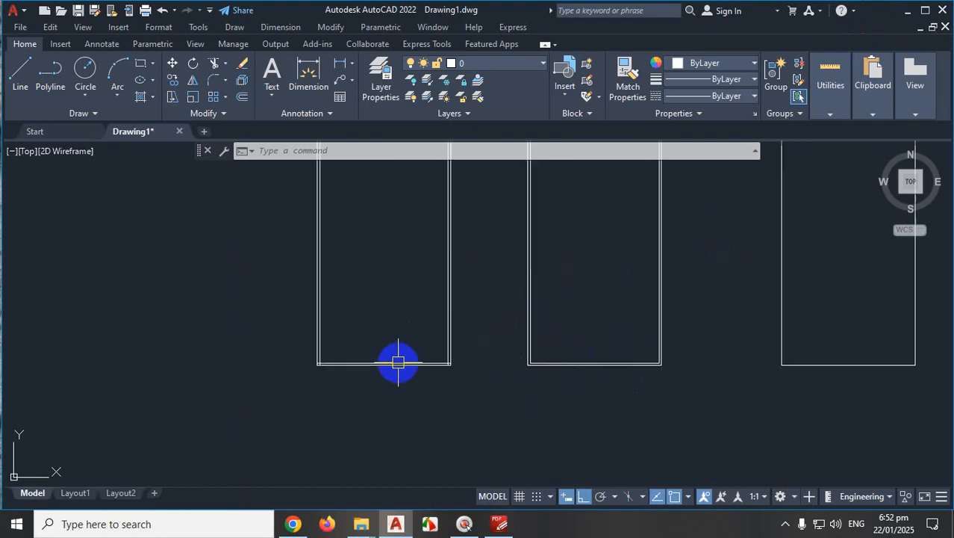
scroll(488, 340, "down", 6)
scroll(517, 280, "up", 3)
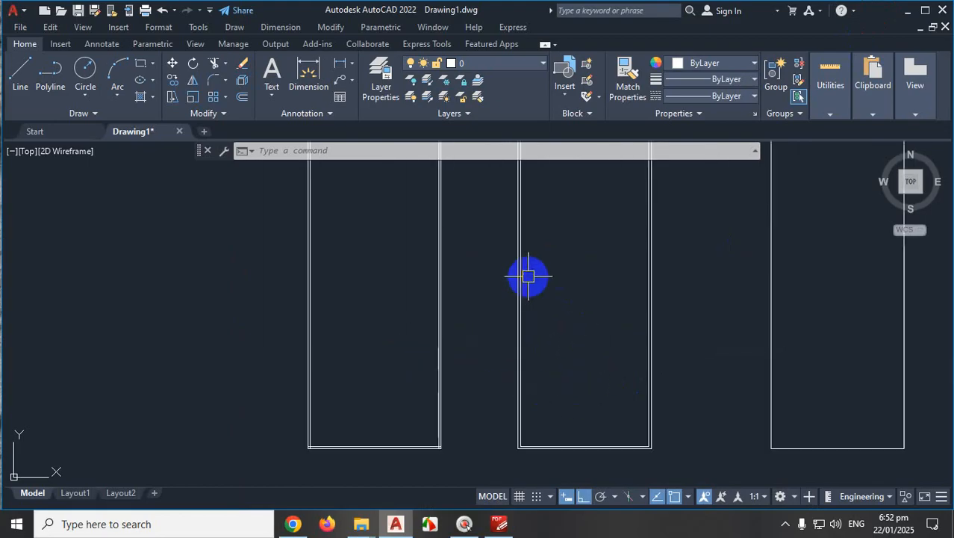
scroll(442, 422, "up", 4)
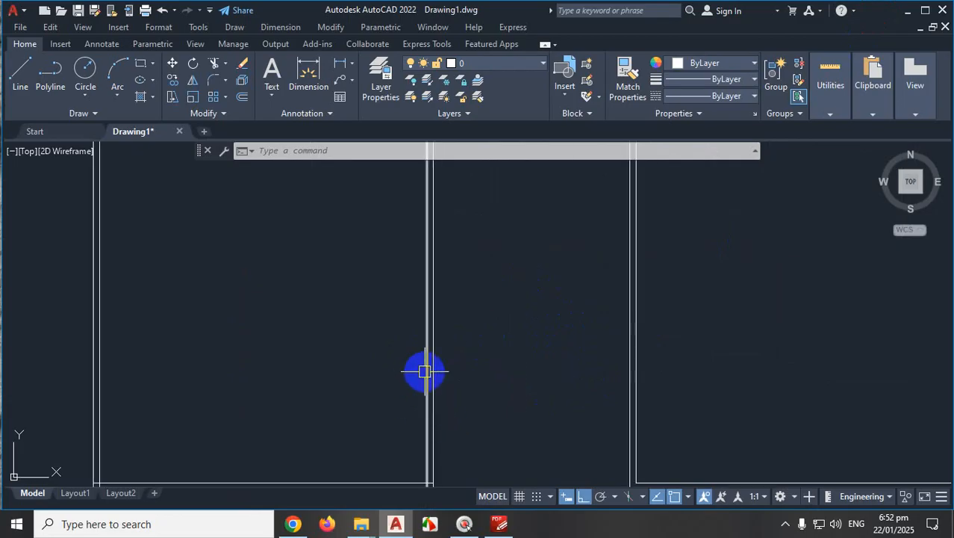
scroll(520, 301, "down", 7)
scroll(524, 260, "up", 4)
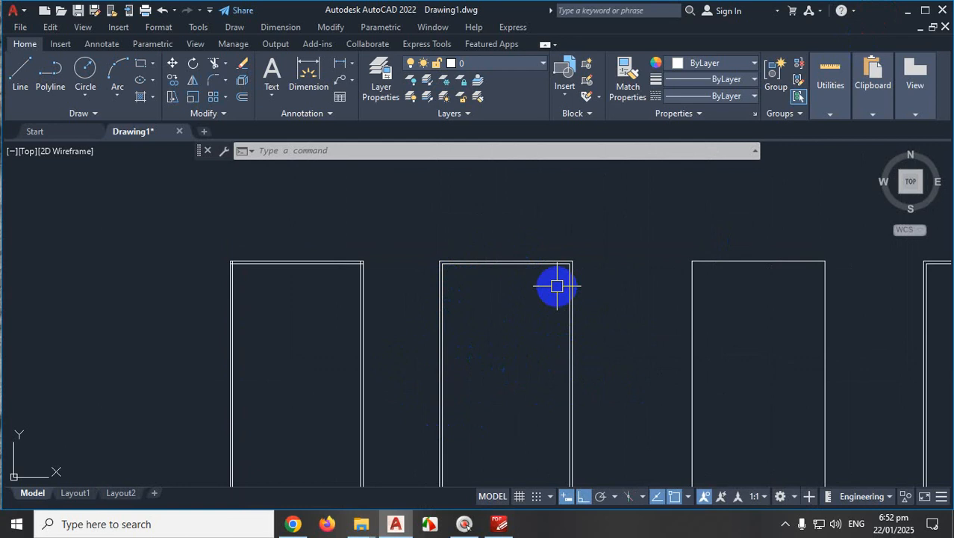
scroll(556, 285, "down", 4)
scroll(547, 302, "up", 2)
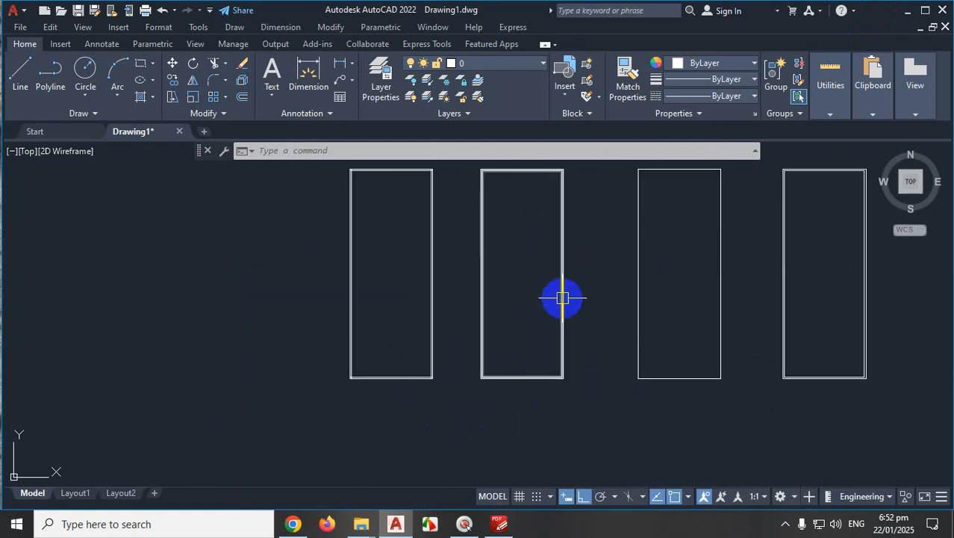
Offset the inner polyline of the second outline from the west 10' inward and end the Offset command
scroll(560, 297, "up", 4)
type("o")
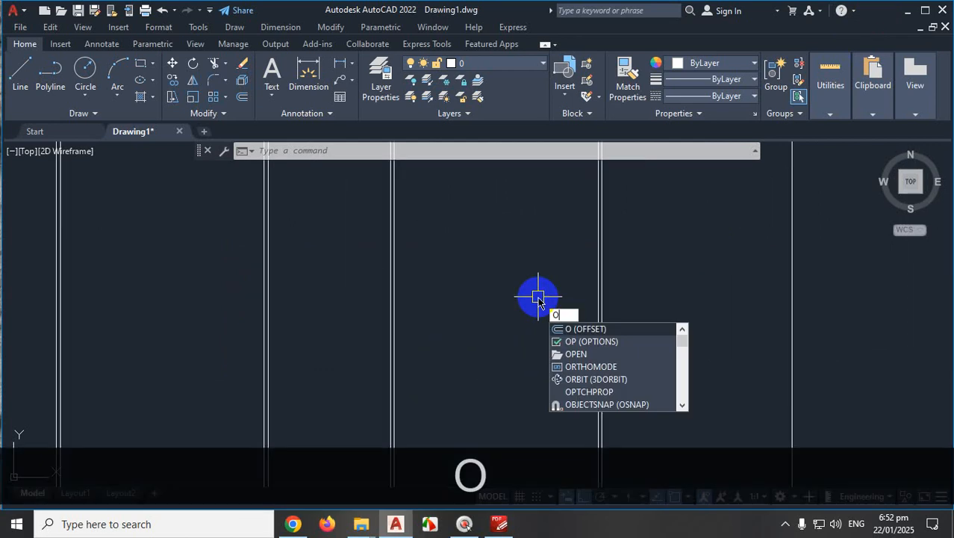
key("Return")
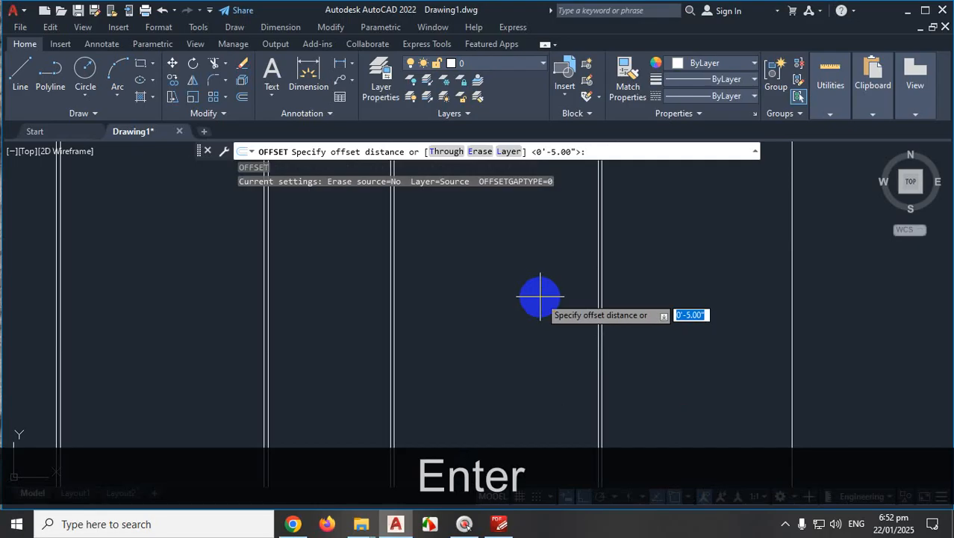
type("10'")
key("Return")
scroll(599, 309, "up", 3)
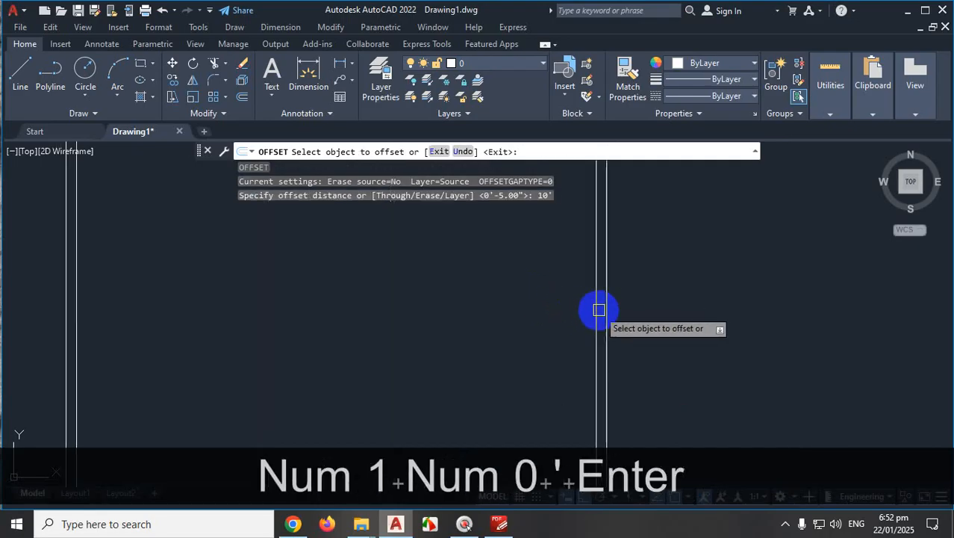
scroll(599, 309, "up", 2)
left_click(592, 307)
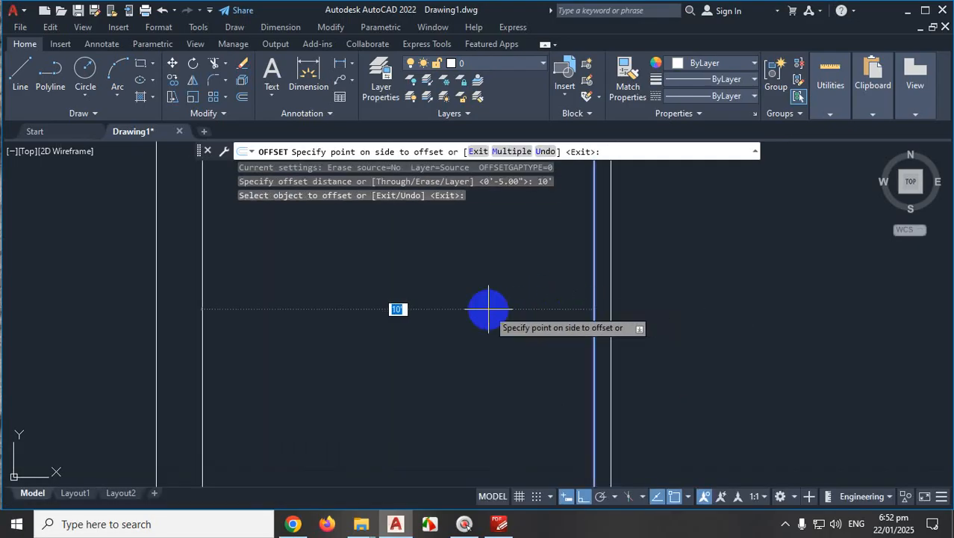
scroll(493, 302, "down", 3)
left_click(493, 295)
scroll(511, 325, "down", 2)
scroll(509, 343, "up", 5)
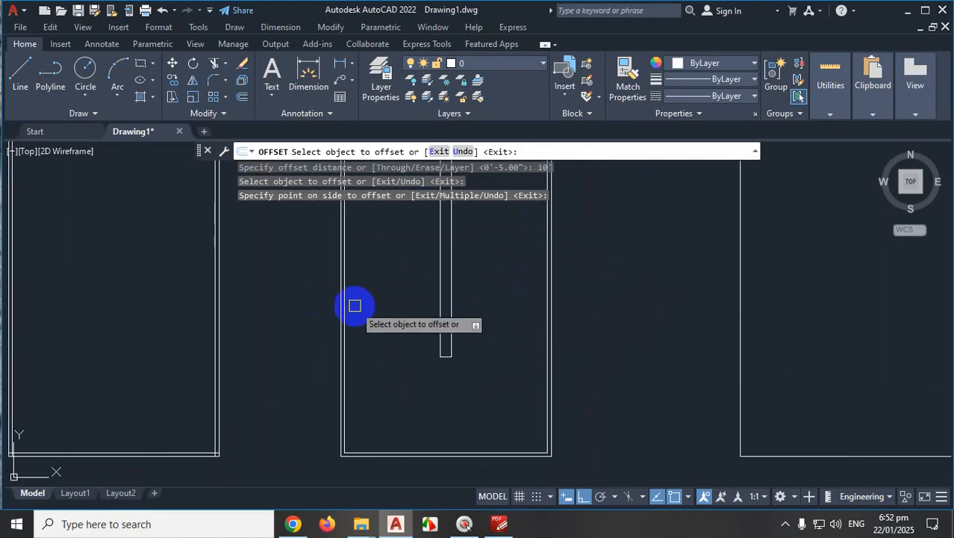
key("Escape")
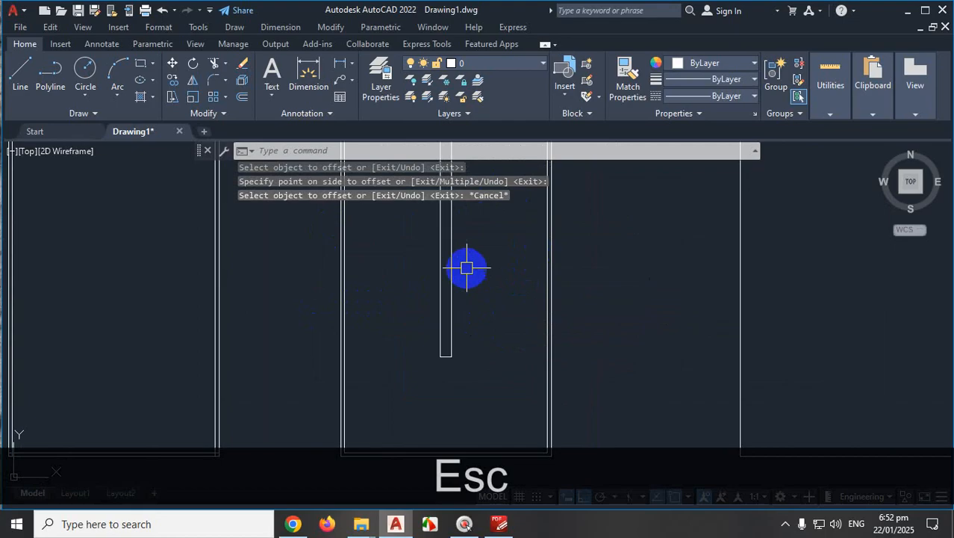
Erase the narrow offset rectangle inside the second outline from the west
left_click(467, 267)
left_click(436, 313)
key("Delete")
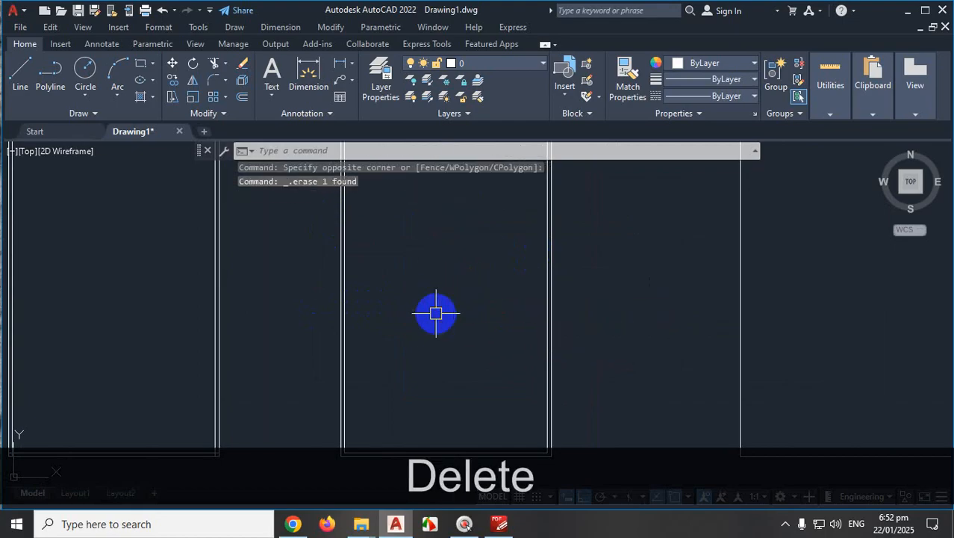
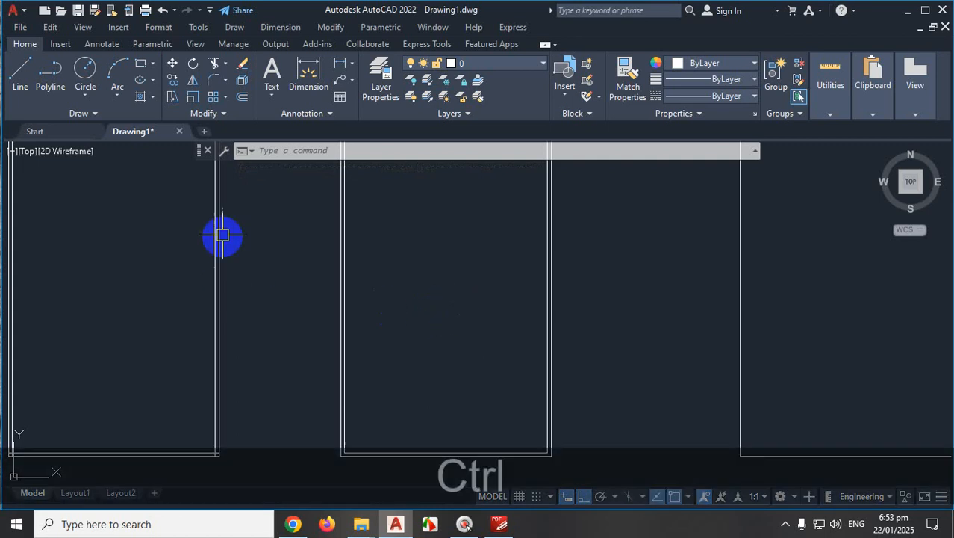
key("ctrl+1")
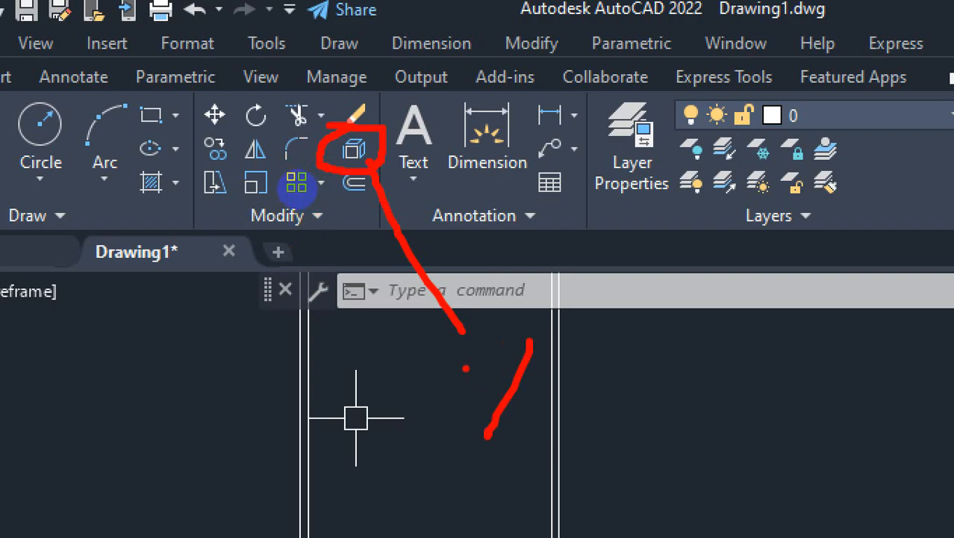
left_click(336, 220)
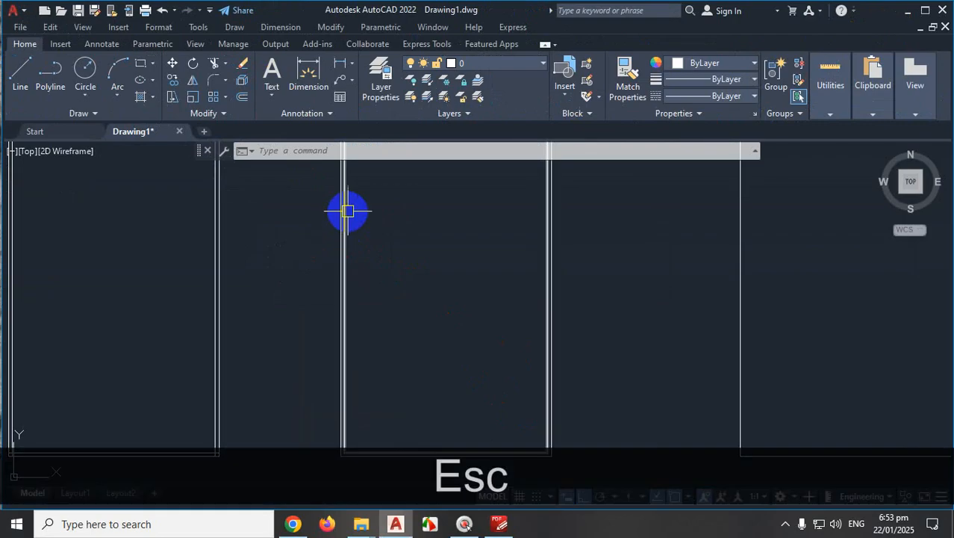
Explode both polylines of the second outline from the west and check whether its inner north wall line is a separate line
scroll(413, 279, "down", 5)
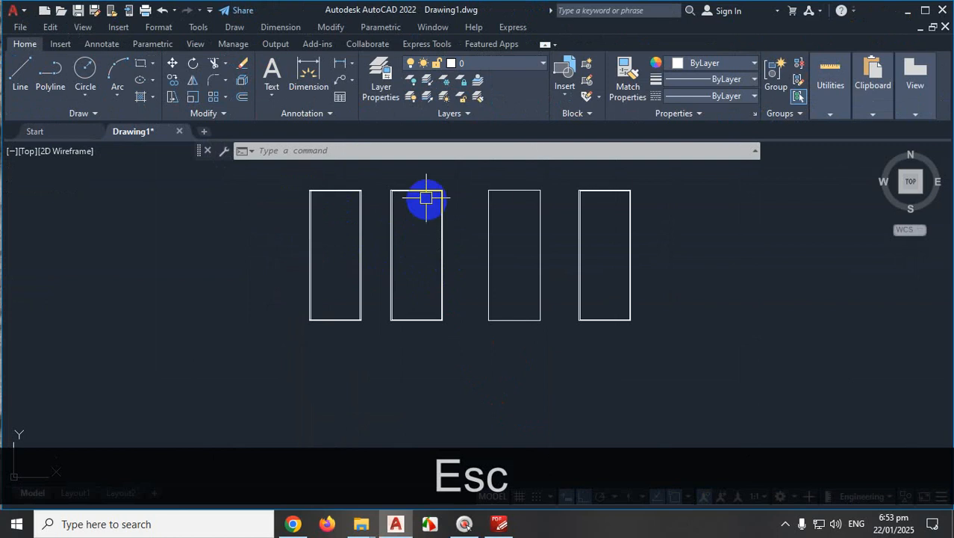
scroll(418, 194, "up", 5)
scroll(415, 193, "up", 2)
left_click(528, 170)
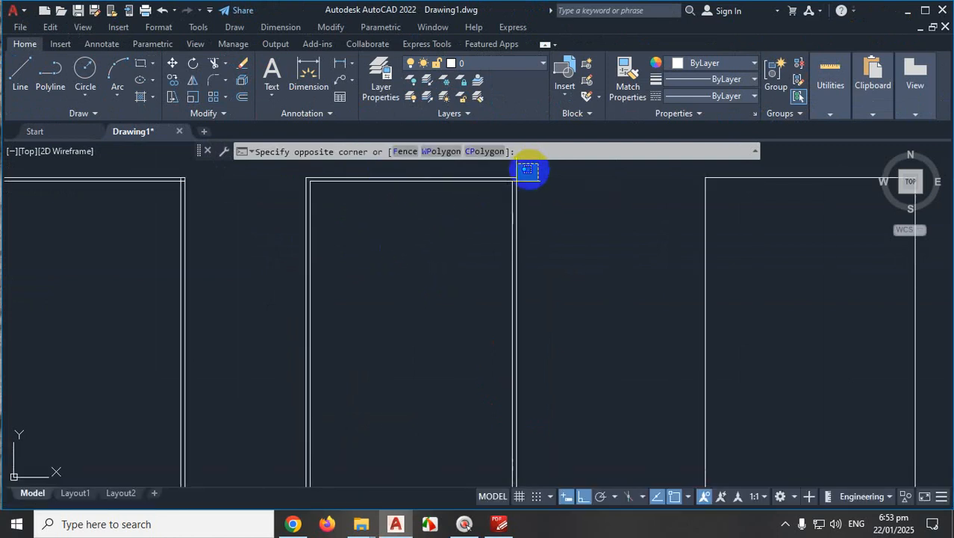
left_click(475, 268)
scroll(476, 268, "down", 5)
scroll(486, 277, "up", 3)
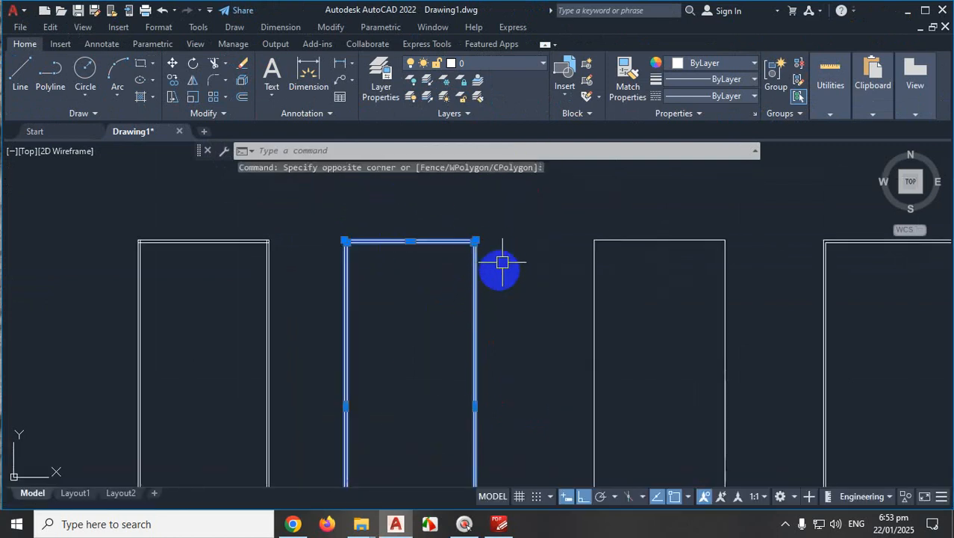
type("x")
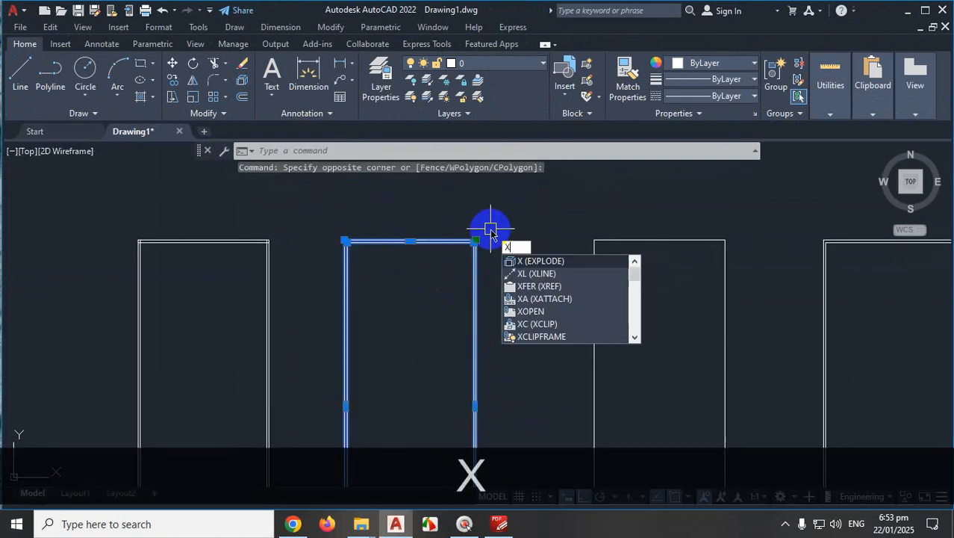
key("Return")
scroll(464, 254, "up", 3)
left_click(463, 224)
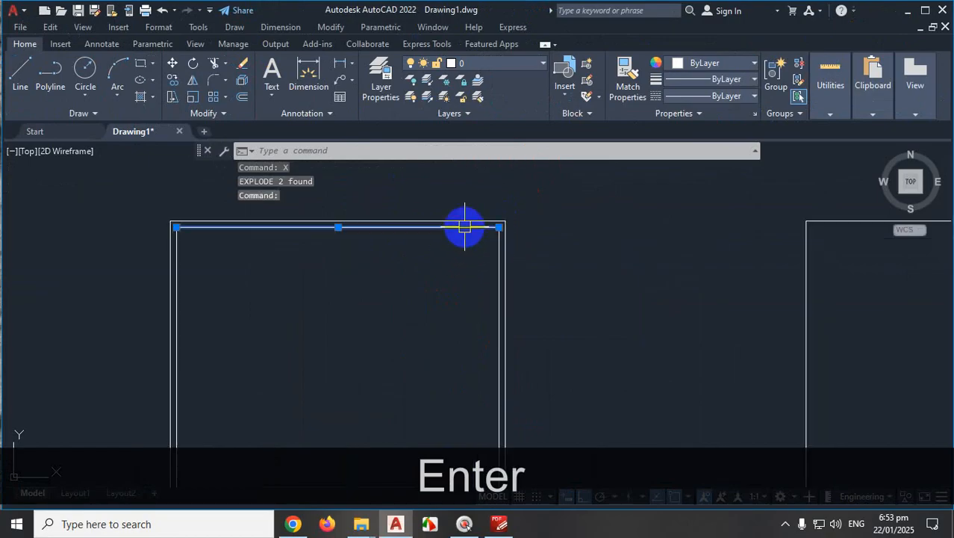
key("Escape")
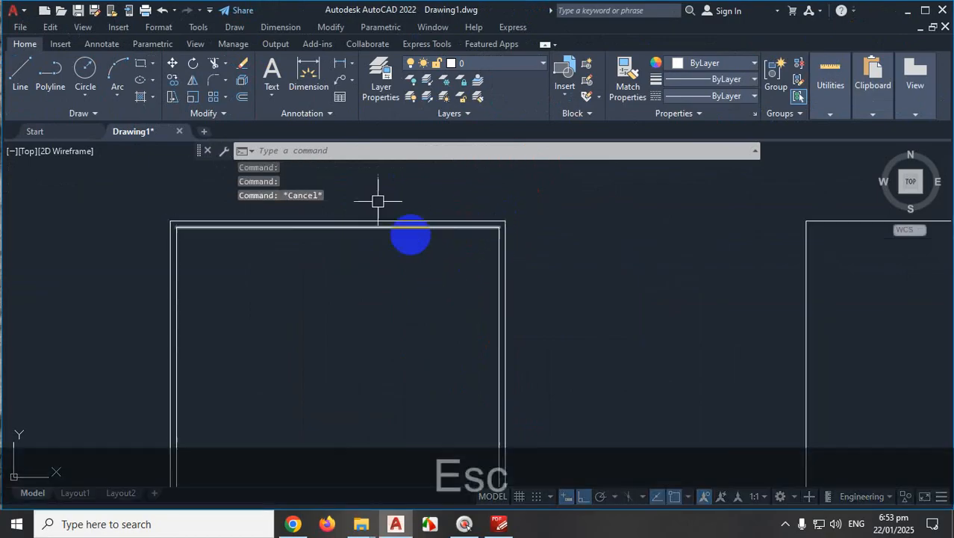
Explode the inner and outer polylines of the easternmost outline
scroll(405, 213, "down", 5)
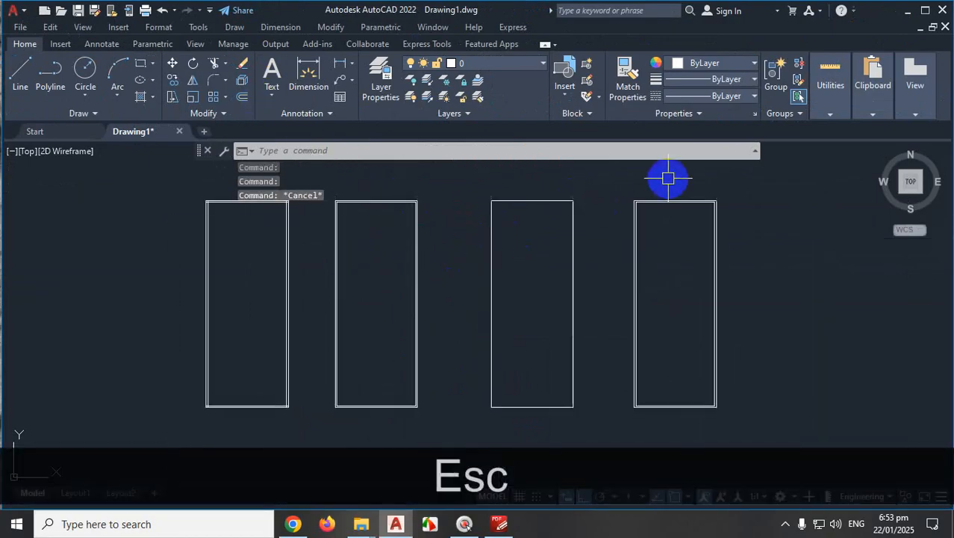
scroll(647, 210, "up", 3)
scroll(657, 227, "down", 5)
left_click(661, 216)
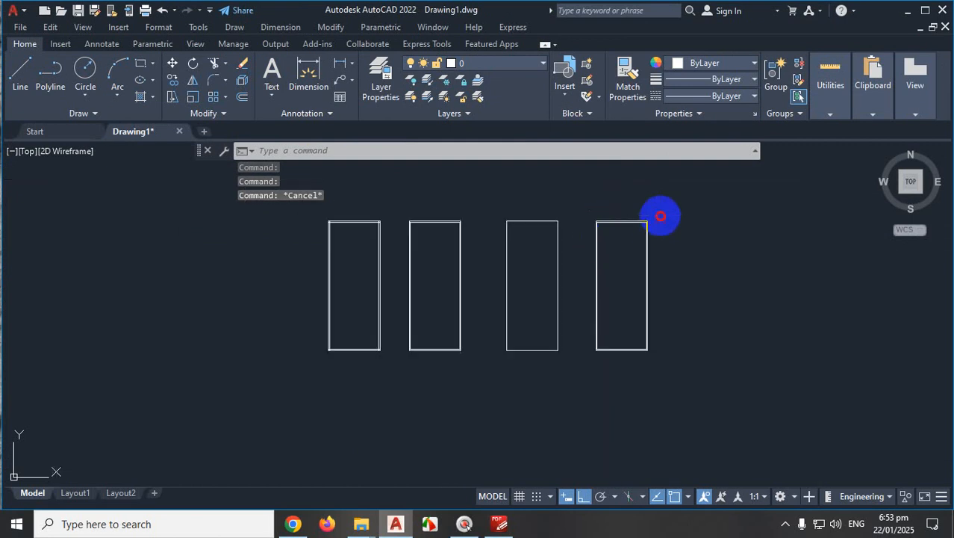
left_click(622, 250)
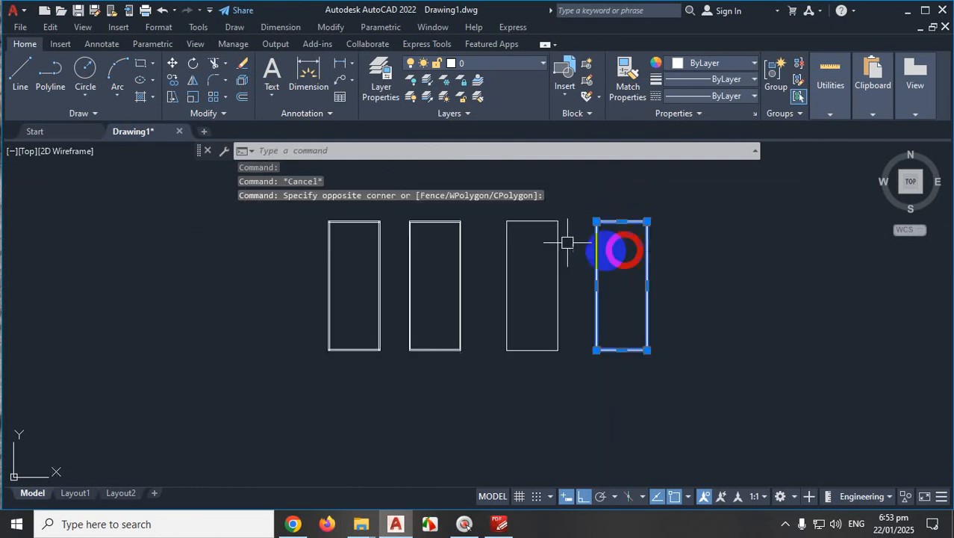
left_click(245, 83)
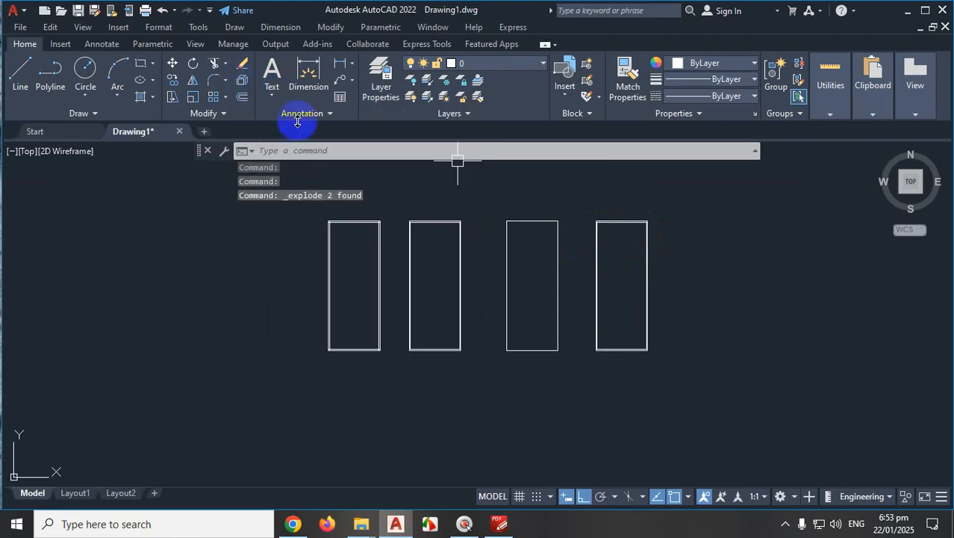
Check whether the easternmost outline's inner north line and the westernmost outline's inner east line are separate lines
scroll(638, 226, "up", 7)
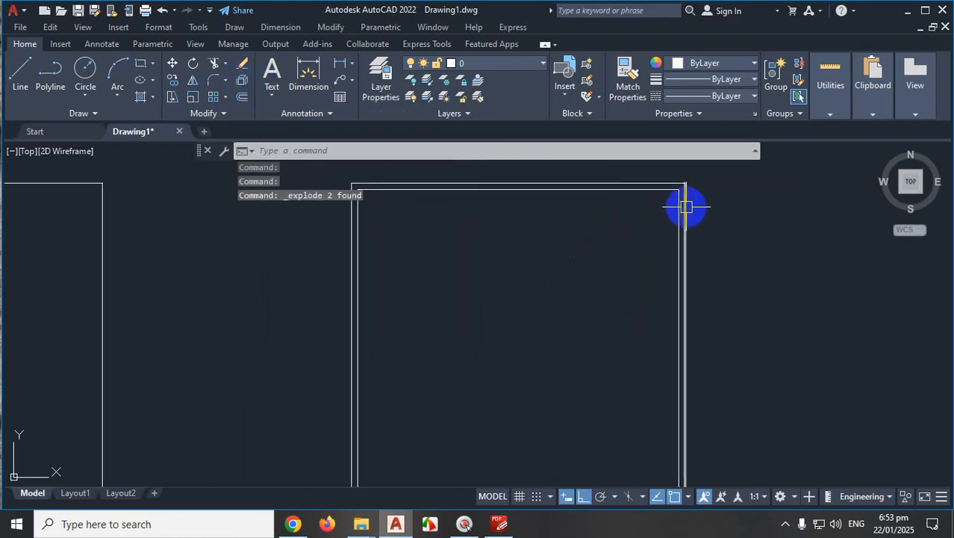
key("ctrl+z")
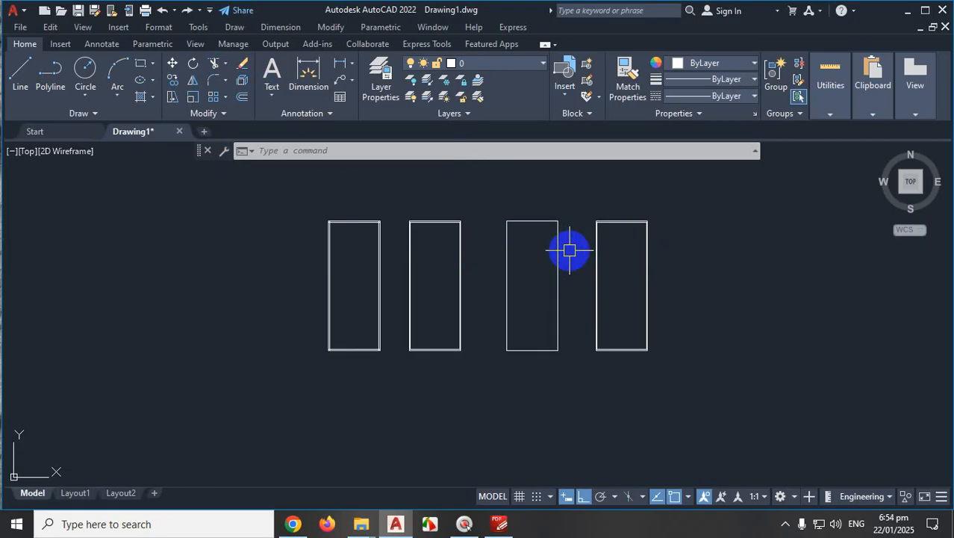
scroll(639, 226, "up", 5)
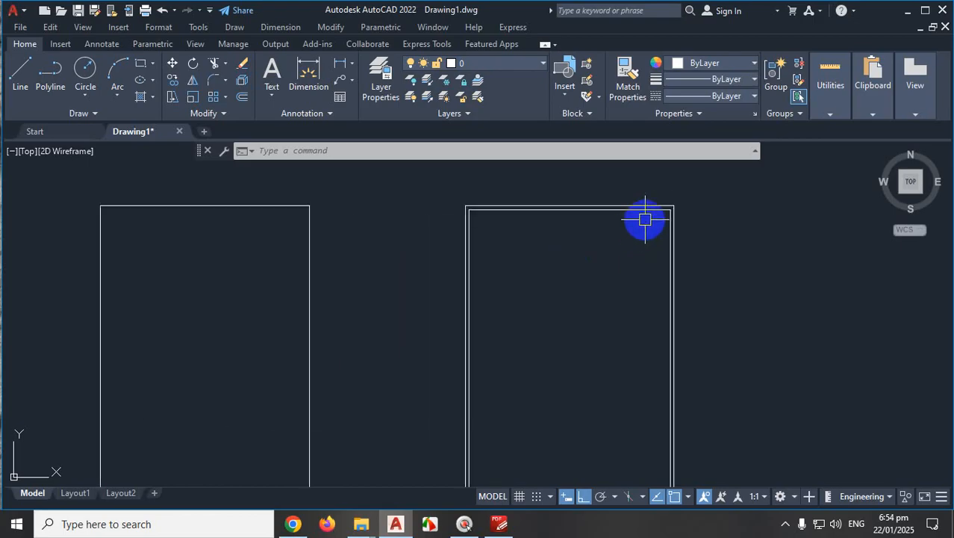
left_click(659, 210)
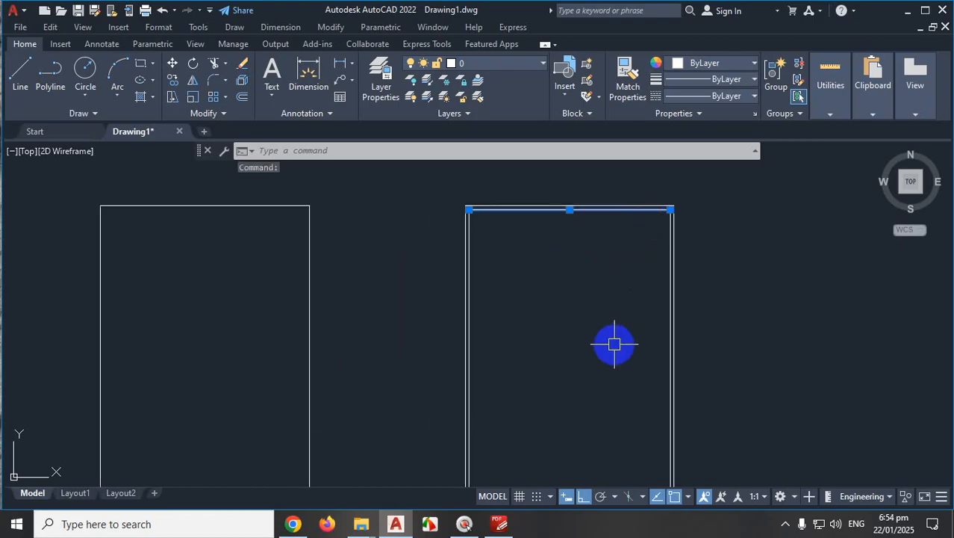
key("Escape")
scroll(482, 373, "down", 5)
scroll(463, 374, "up", 4)
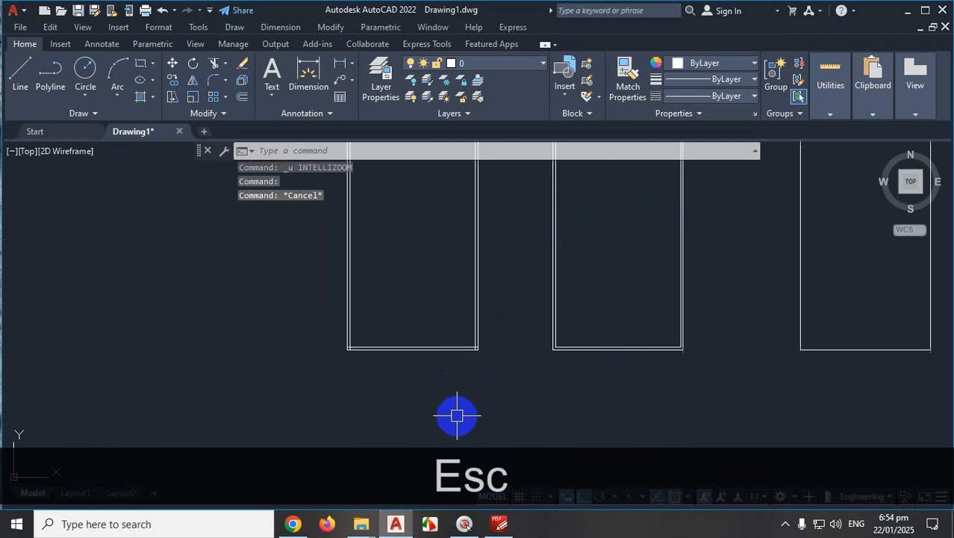
left_click(475, 310)
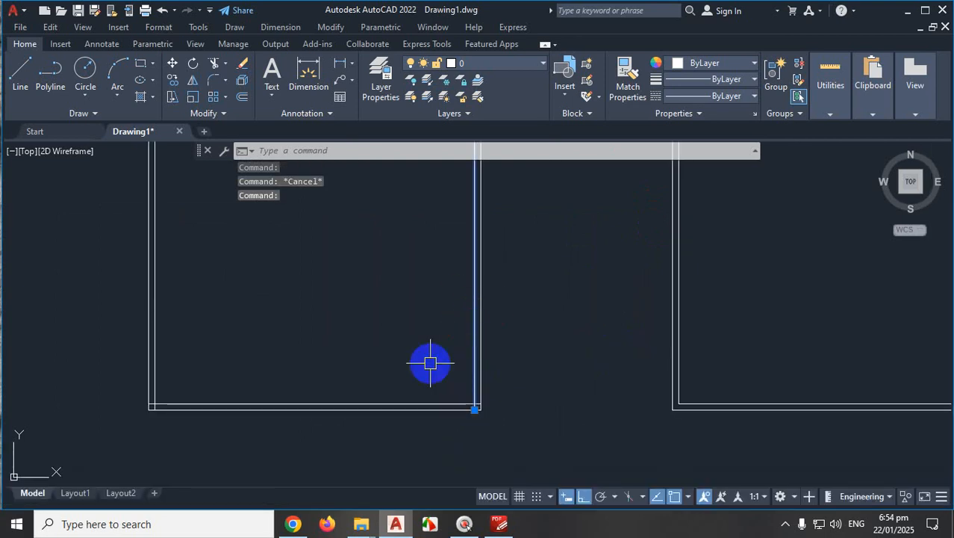
key("Escape")
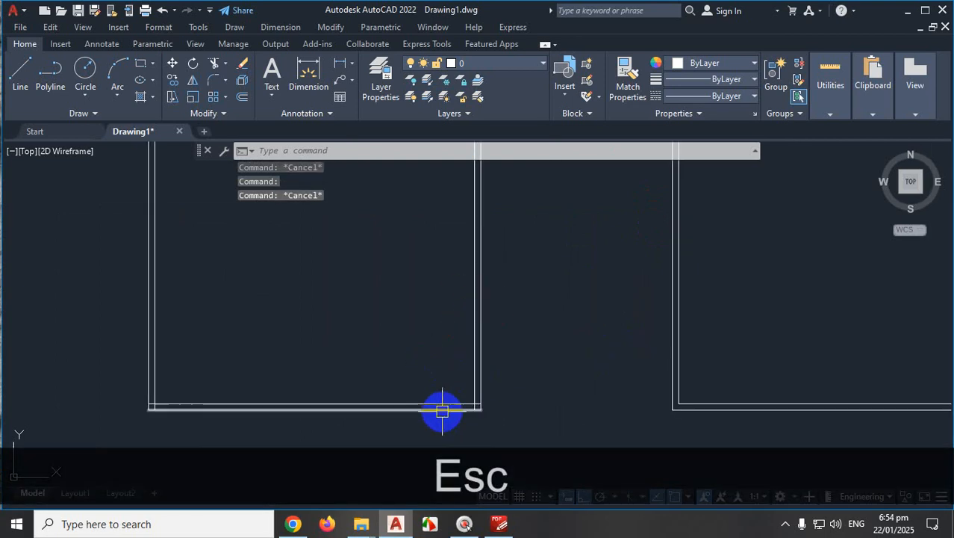
Start Offset with the Through option for the westernmost outline's inner east wall line
scroll(433, 374, "down", 5)
scroll(425, 354, "up", 3)
scroll(424, 349, "up", 2)
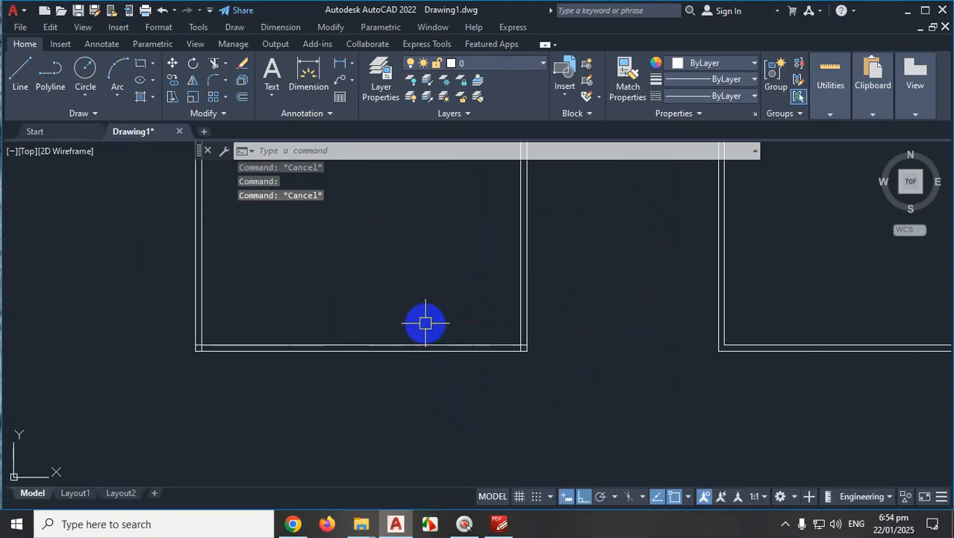
type("O")
key("Return")
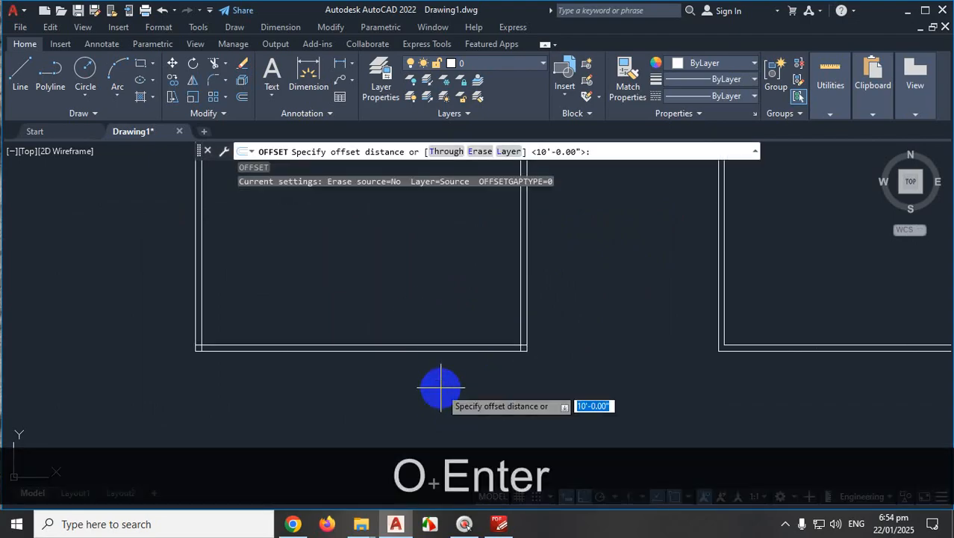
key("ctrl+1")
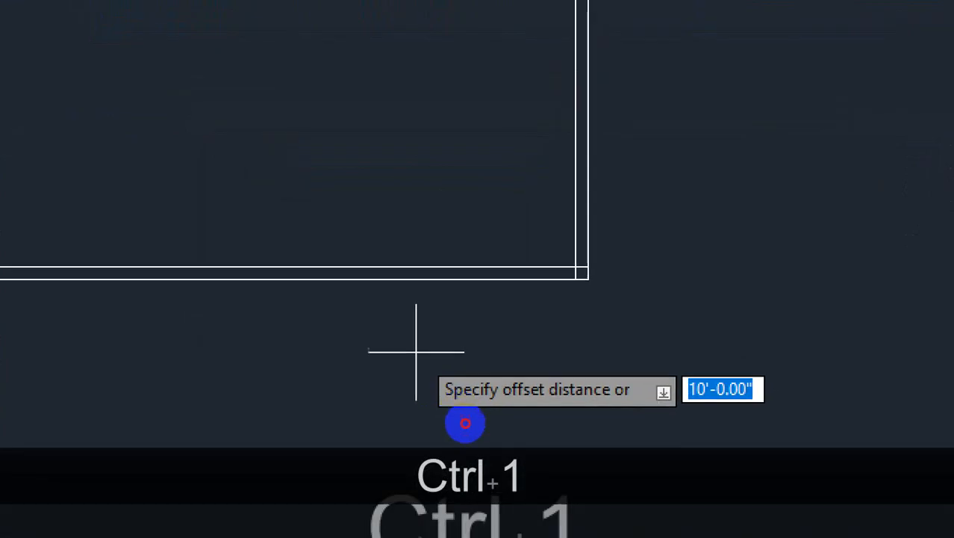
mouse_move(534, 391)
left_mouse_down()
mouse_move(438, 425)
mouse_move(692, 366)
mouse_move(535, 314)
left_mouse_up()
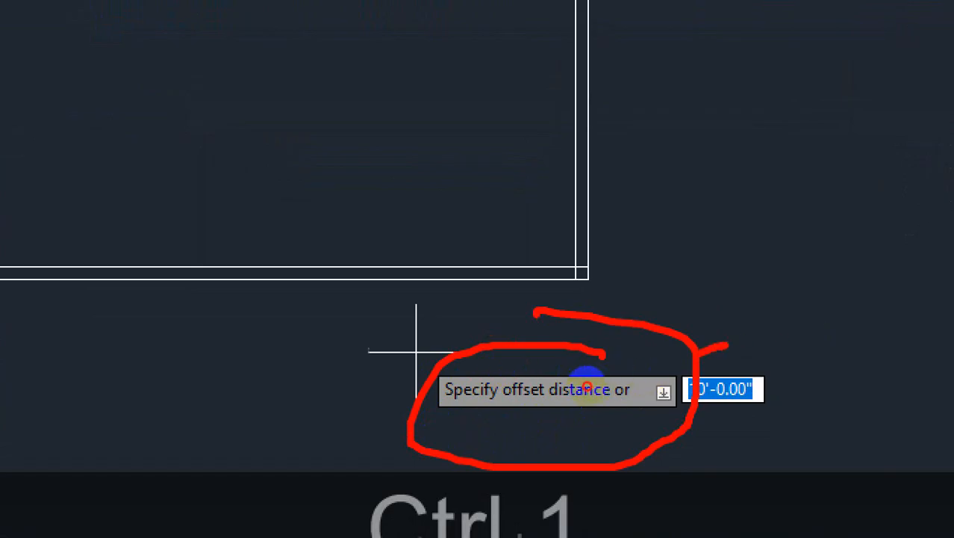
mouse_move(728, 346)
left_mouse_down()
mouse_move(777, 450)
mouse_move(735, 345)
left_mouse_up()
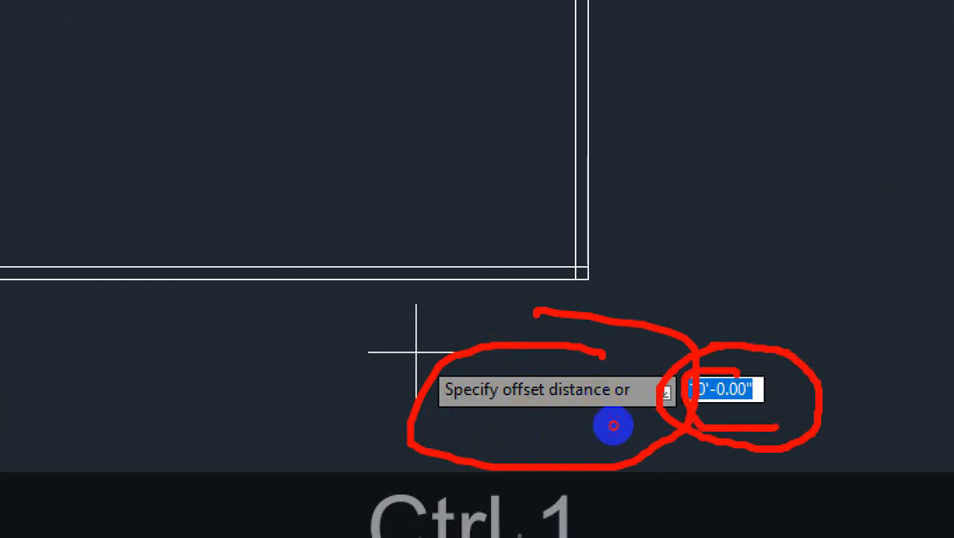
key("Escape")
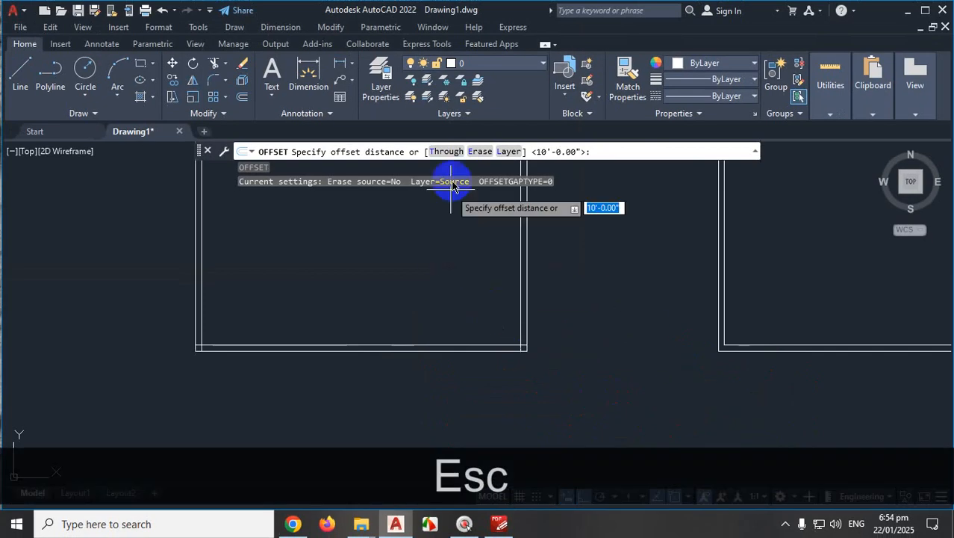
key("ctrl+1")
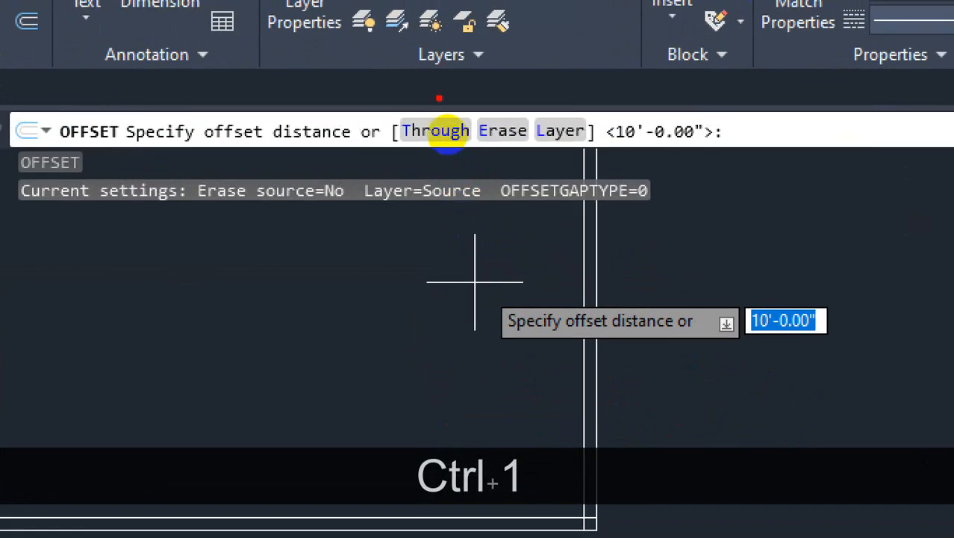
mouse_move(449, 134)
left_mouse_down()
mouse_move(433, 163)
mouse_move(463, 167)
left_mouse_up()
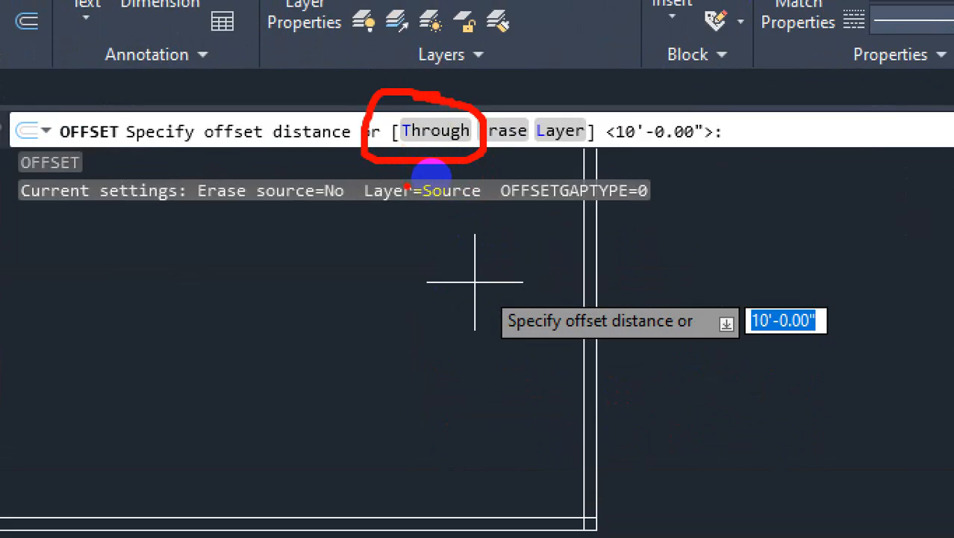
mouse_move(810, 269)
left_mouse_down()
mouse_move(714, 377)
mouse_move(830, 306)
left_mouse_up()
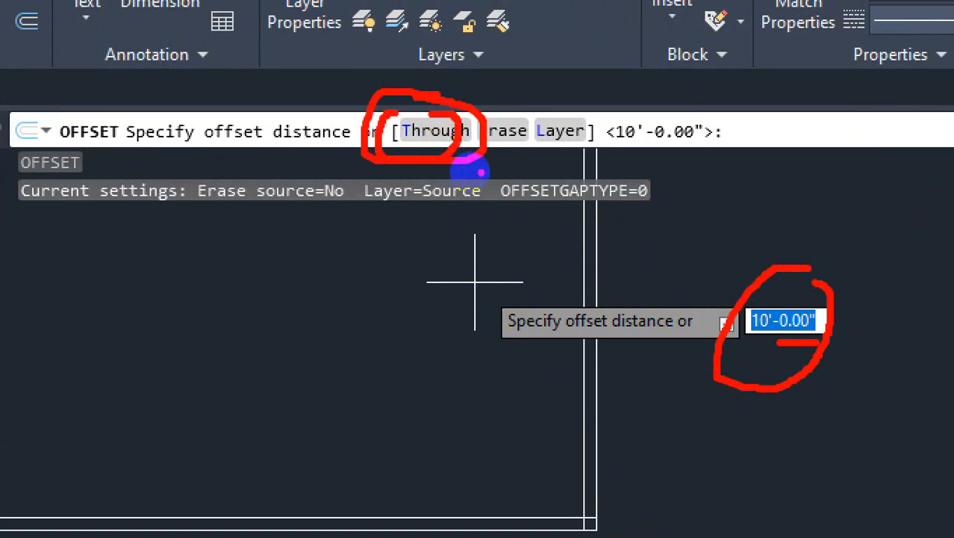
key("Escape")
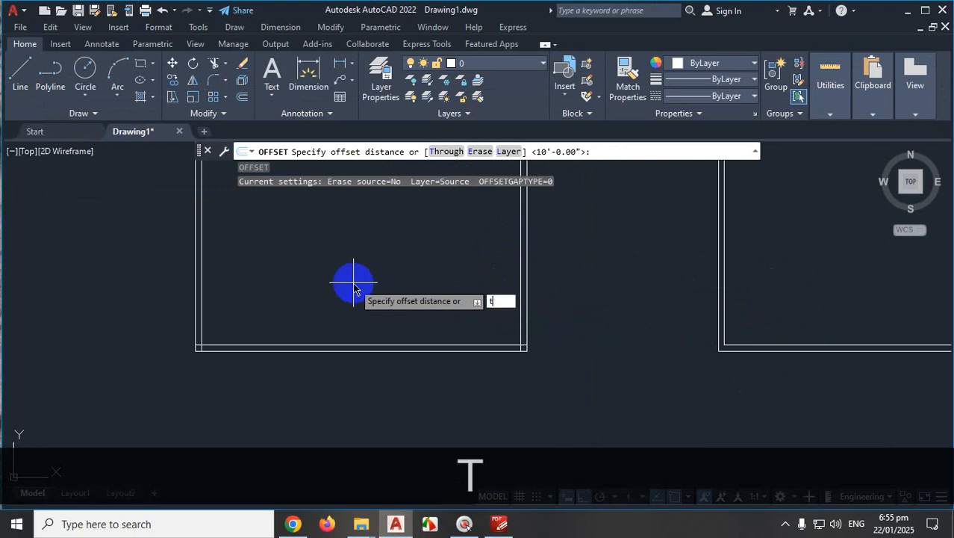
key("Return")
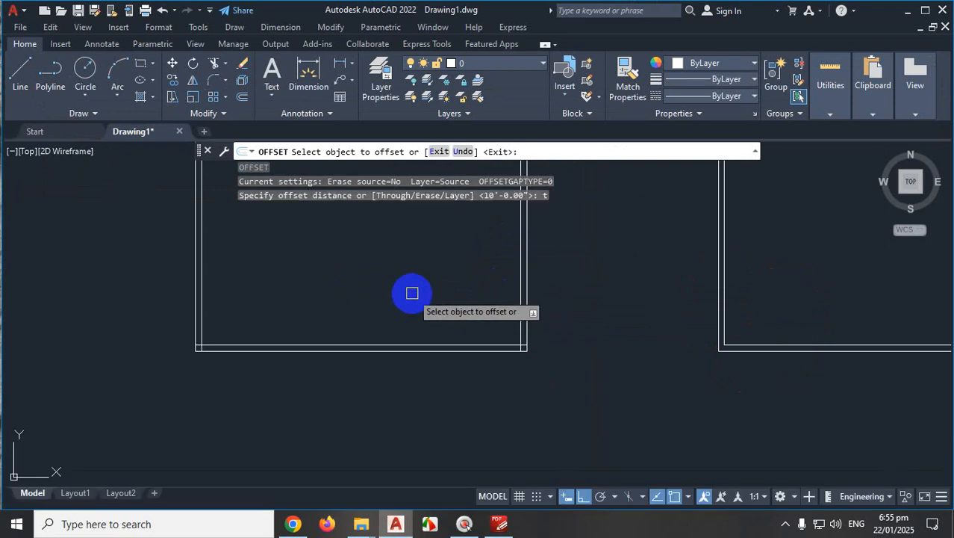
key("ctrl+1")
mouse_move(457, 272)
left_mouse_down()
mouse_move(411, 292)
mouse_move(549, 314)
mouse_move(416, 271)
mouse_move(410, 280)
left_mouse_up()
key("Escape")
scroll(516, 364, "down", 8)
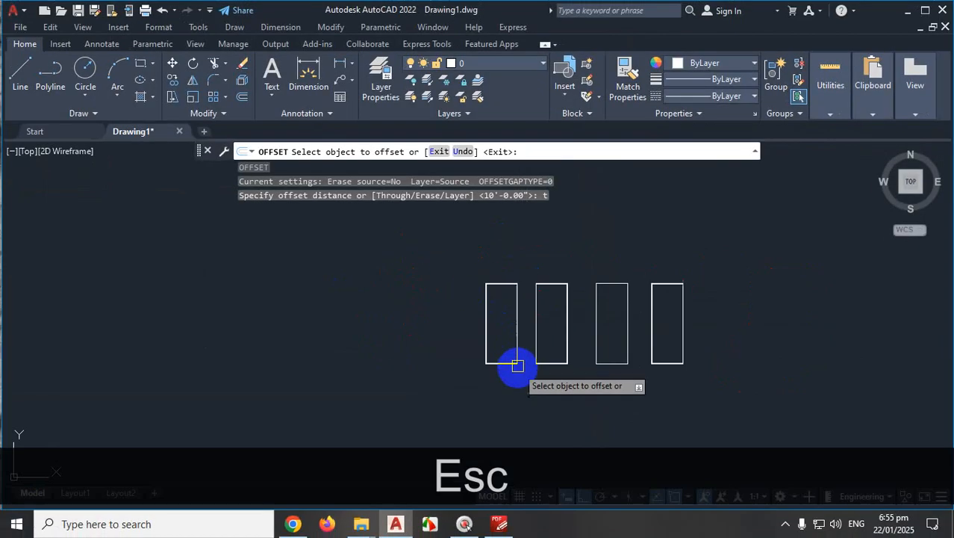
scroll(517, 347, "up", 4)
scroll(516, 347, "up", 5)
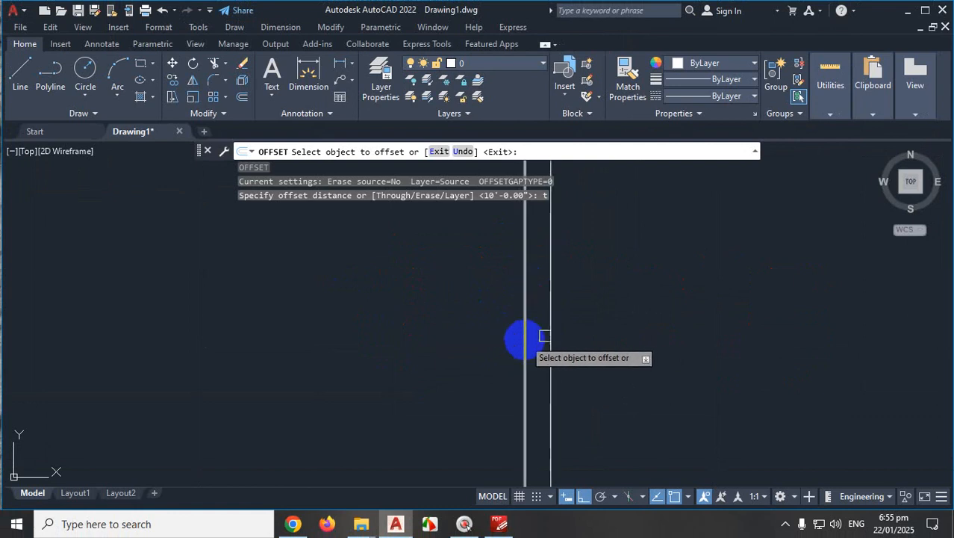
middle_click_drag(518, 336, 572, 317)
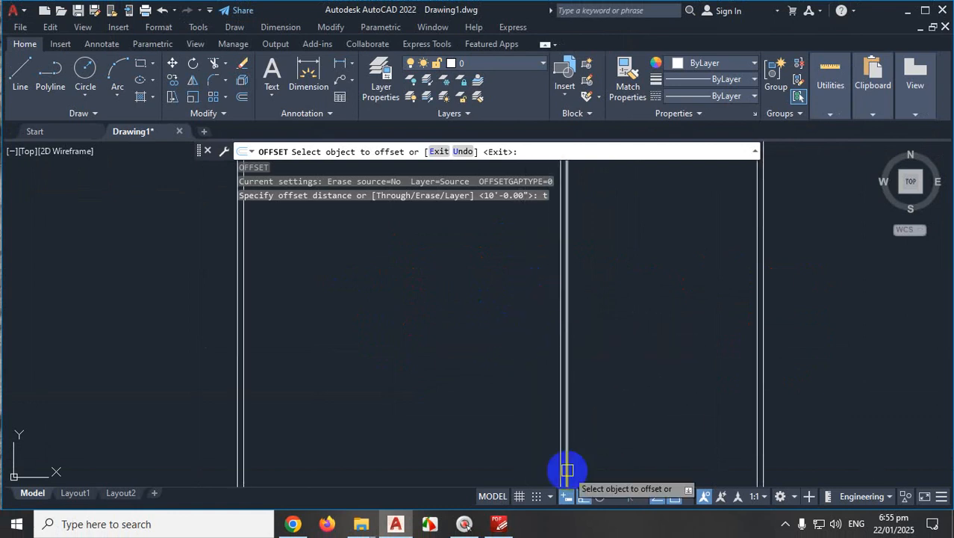
Switch to the PROJECT-1 (2) PDF and check the southeast master bedroom's width between its inner wall faces, returning to AutoCAD
left_click(499, 523)
scroll(654, 289, "down", 3)
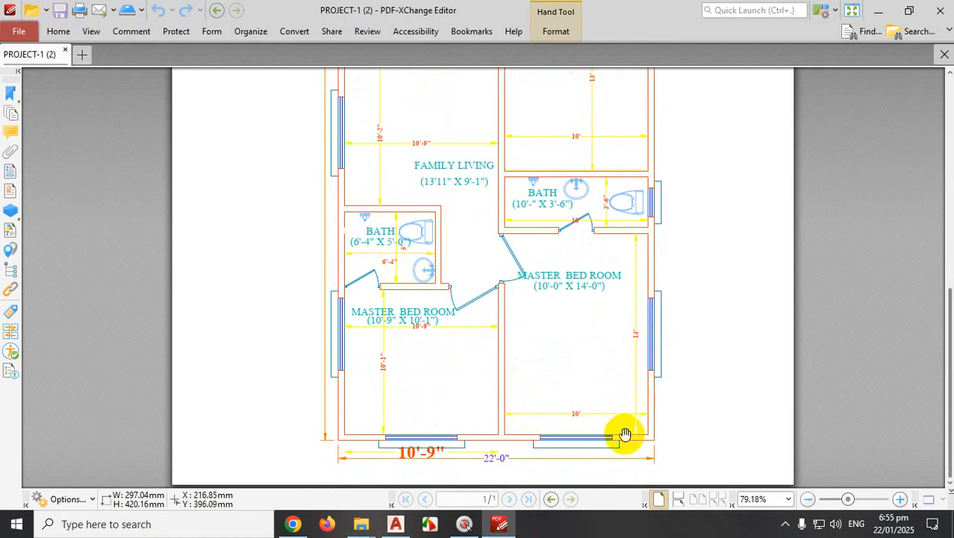
key("ctrl+1")
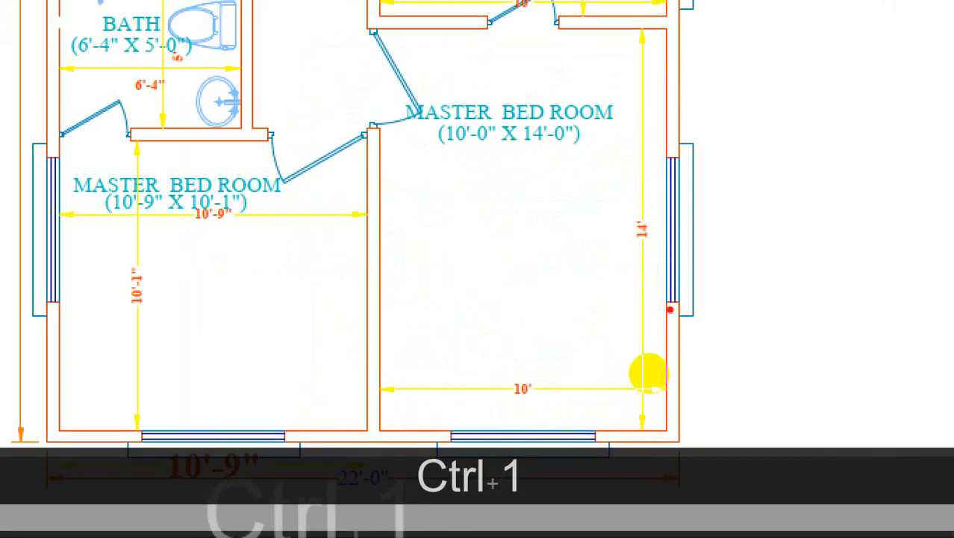
left_click(647, 377)
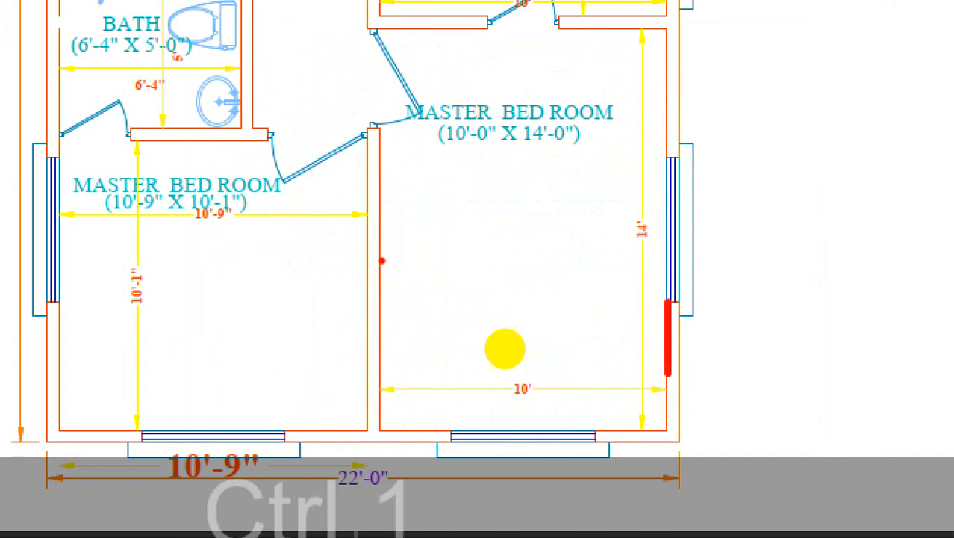
mouse_move(381, 224)
left_mouse_down()
mouse_move(378, 398)
mouse_move(418, 402)
left_mouse_up()
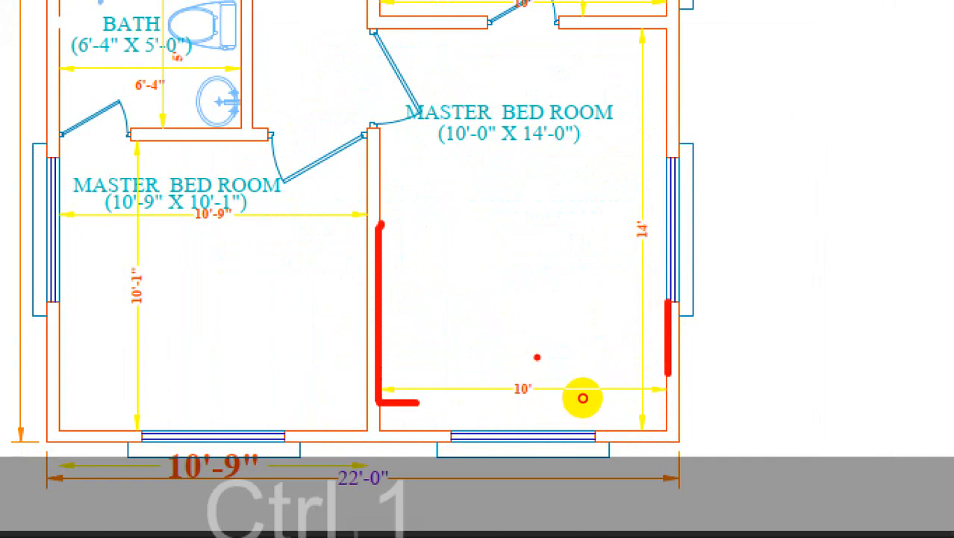
left_click_drag(538, 357, 585, 387)
left_click_drag(526, 334, 579, 387)
key("Escape")
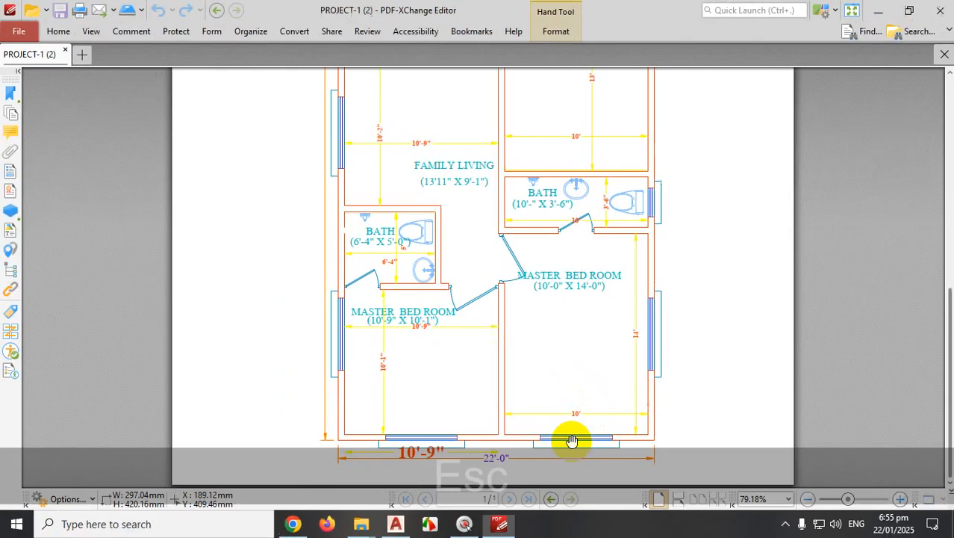
left_click(396, 523)
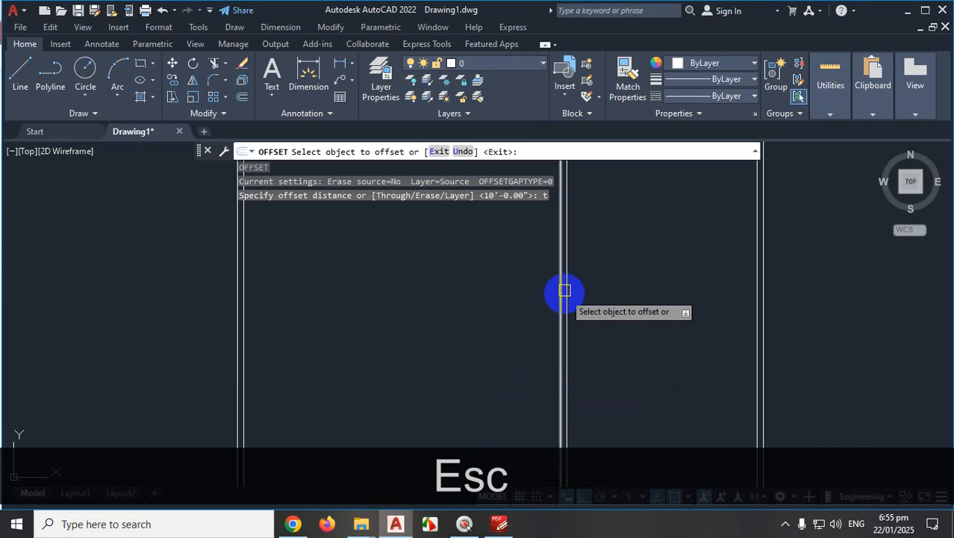
Compare the widths of the two southern master bedrooms in the PROJECT-1 (2) PDF and return to AutoCAD
scroll(622, 298, "up", 5)
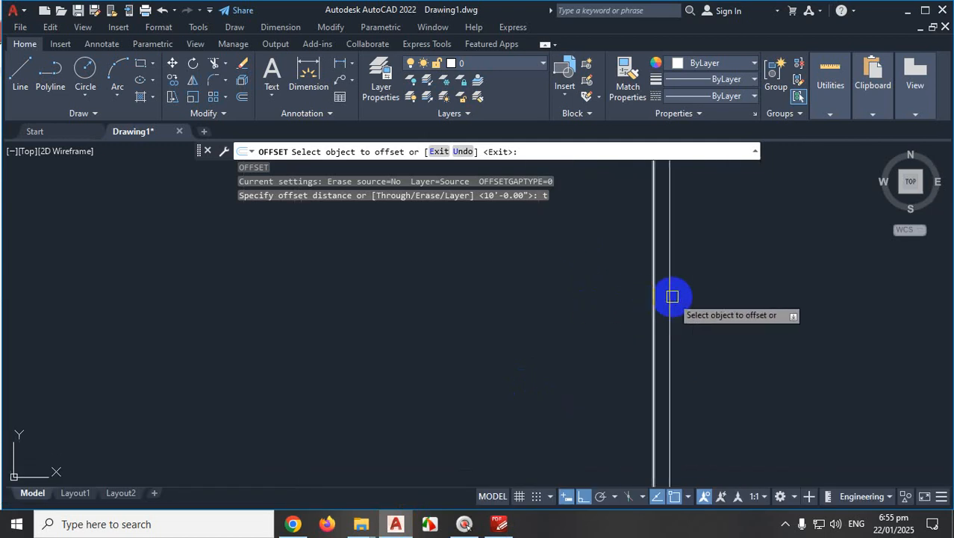
scroll(620, 313, "down", 4)
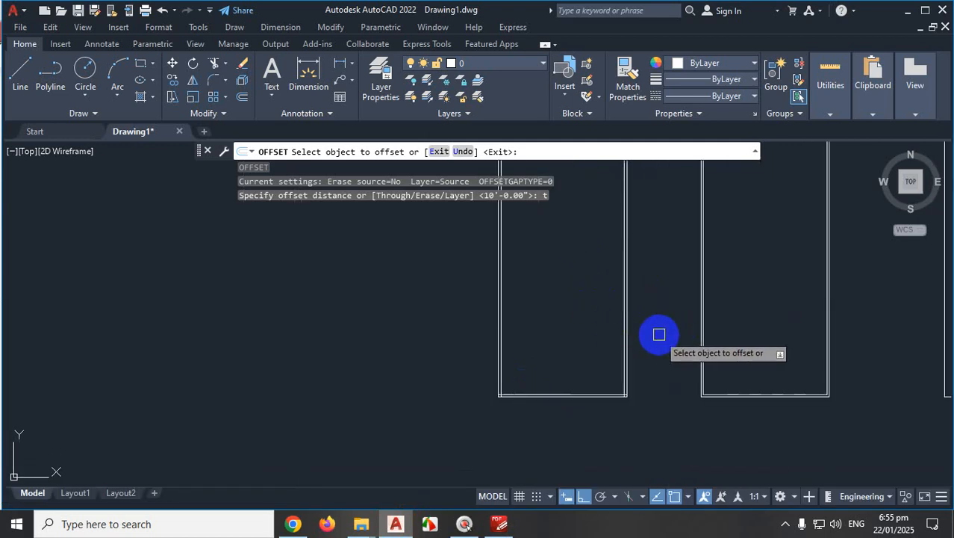
left_click(501, 525)
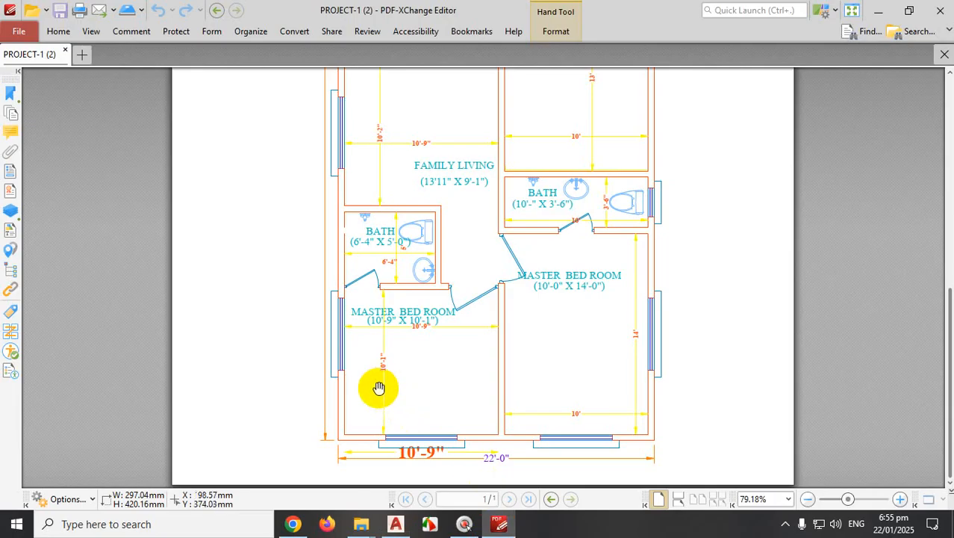
key("ctrl+1")
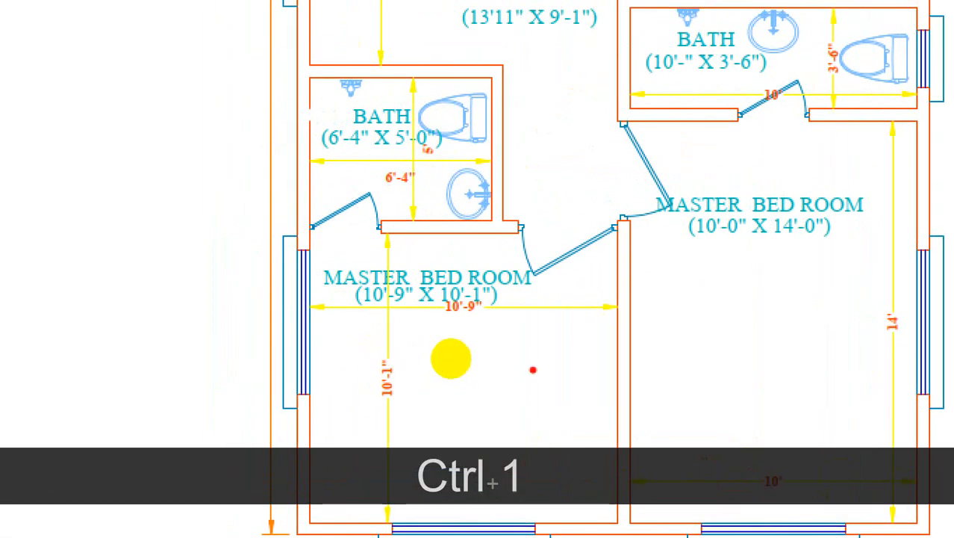
mouse_move(530, 302)
left_mouse_down()
mouse_move(499, 295)
mouse_move(413, 305)
mouse_move(416, 288)
left_mouse_up()
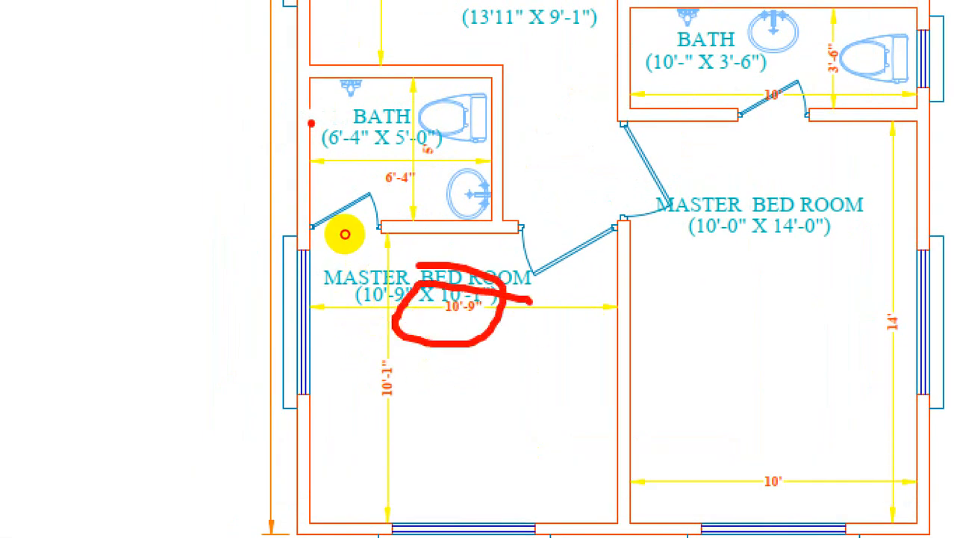
mouse_move(345, 234)
left_mouse_down()
mouse_move(348, 326)
mouse_move(494, 320)
mouse_move(437, 336)
mouse_move(375, 320)
mouse_move(441, 311)
mouse_move(473, 326)
left_mouse_up()
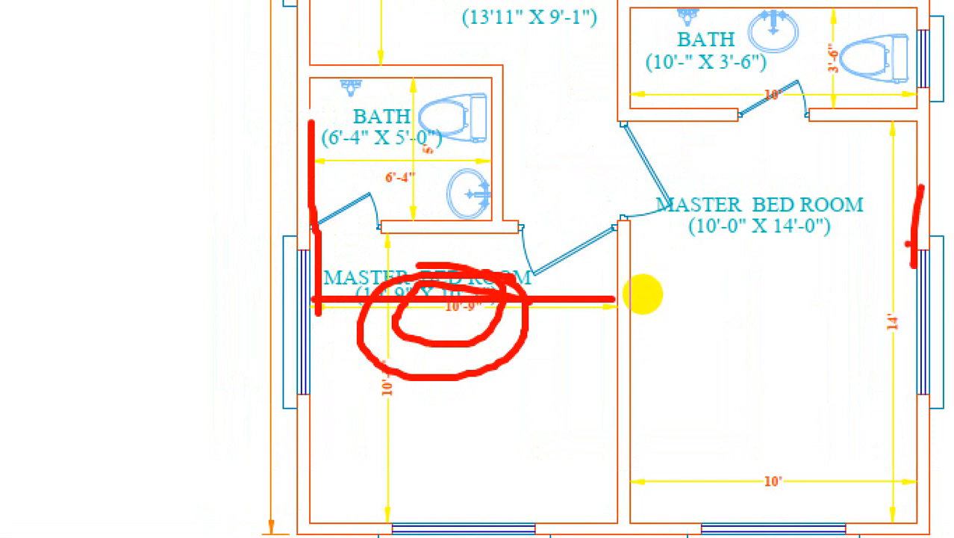
left_click_drag(653, 298, 504, 305)
mouse_move(609, 411)
left_mouse_down()
mouse_move(587, 428)
mouse_move(553, 403)
left_mouse_up()
key("ctrl+1")
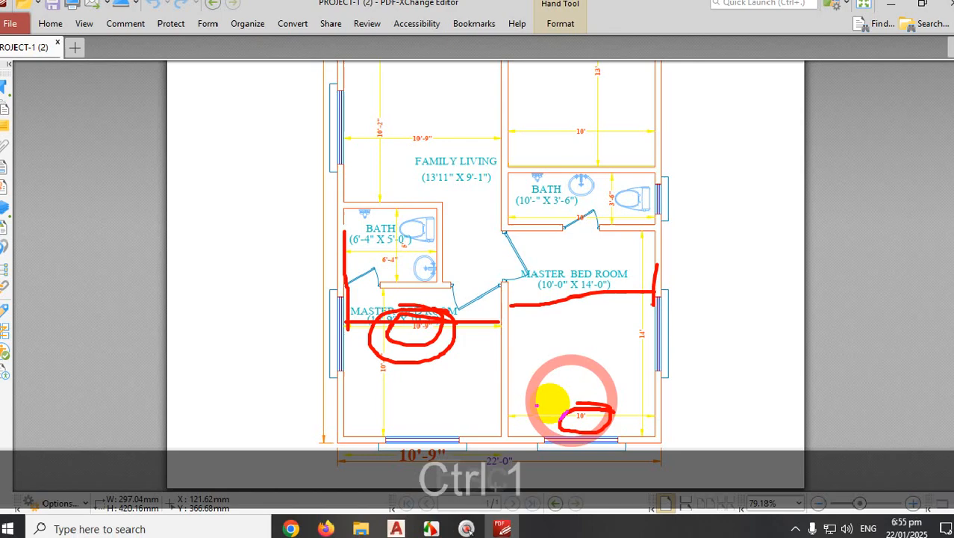
key("Escape")
left_click(395, 527)
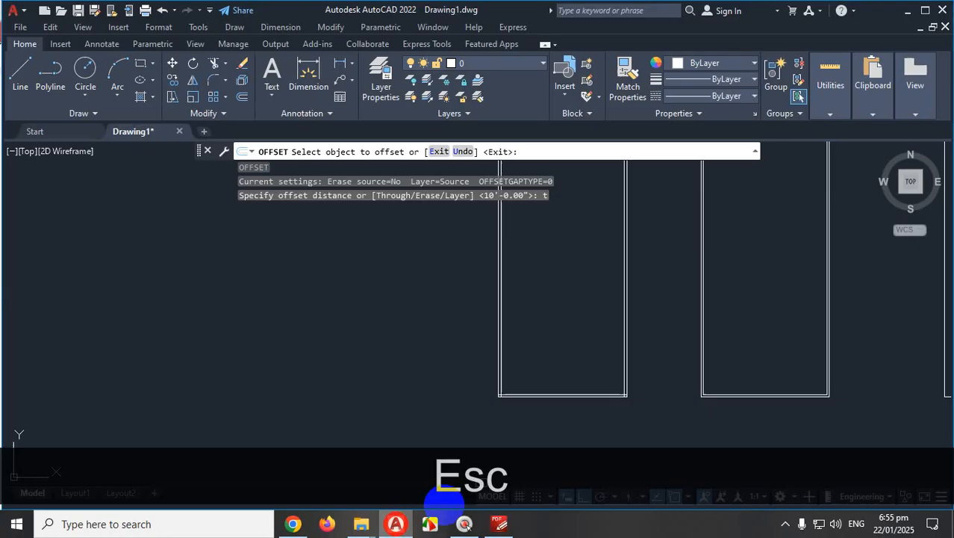
Offset the westernmost outline's inner east wall line 10' westward into the house
scroll(637, 388, "up", 4)
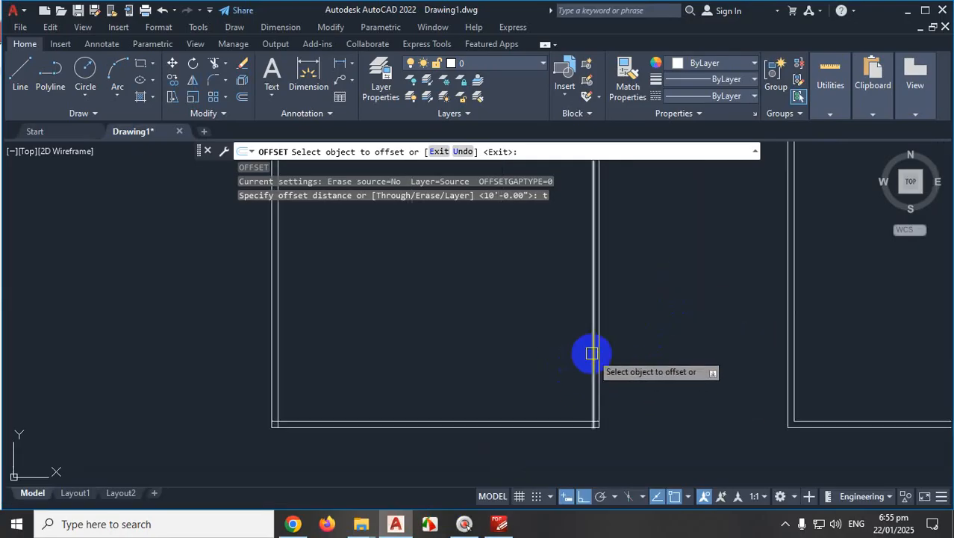
left_click(593, 353)
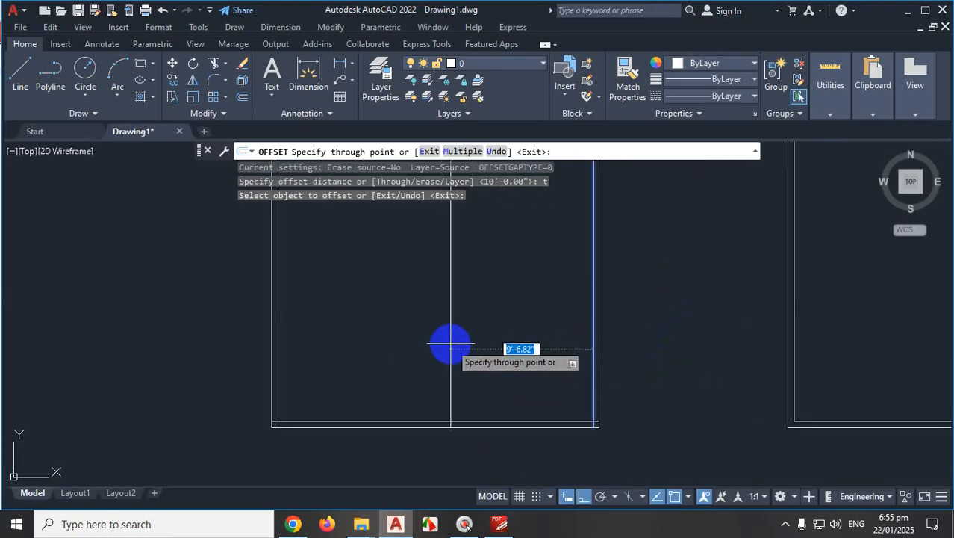
scroll(450, 344, "down", 4)
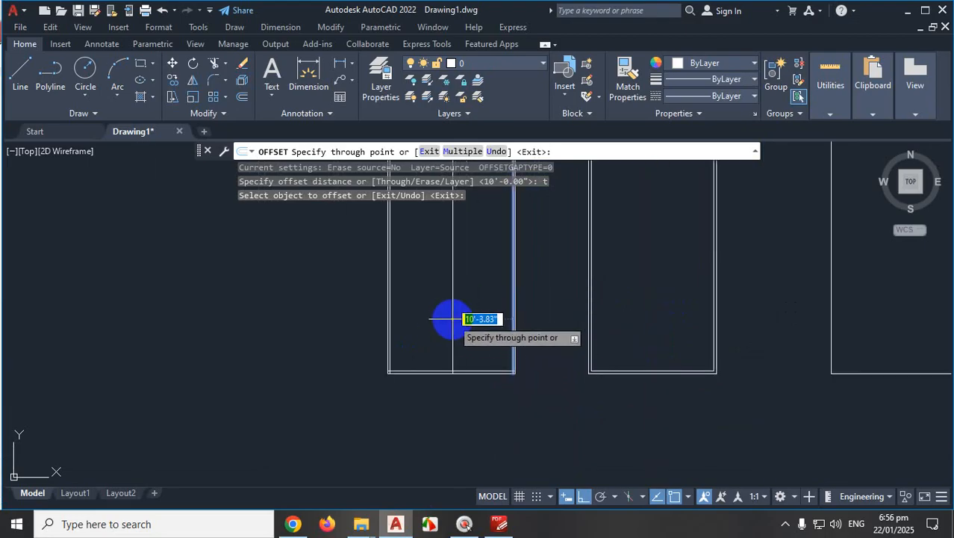
type("10")
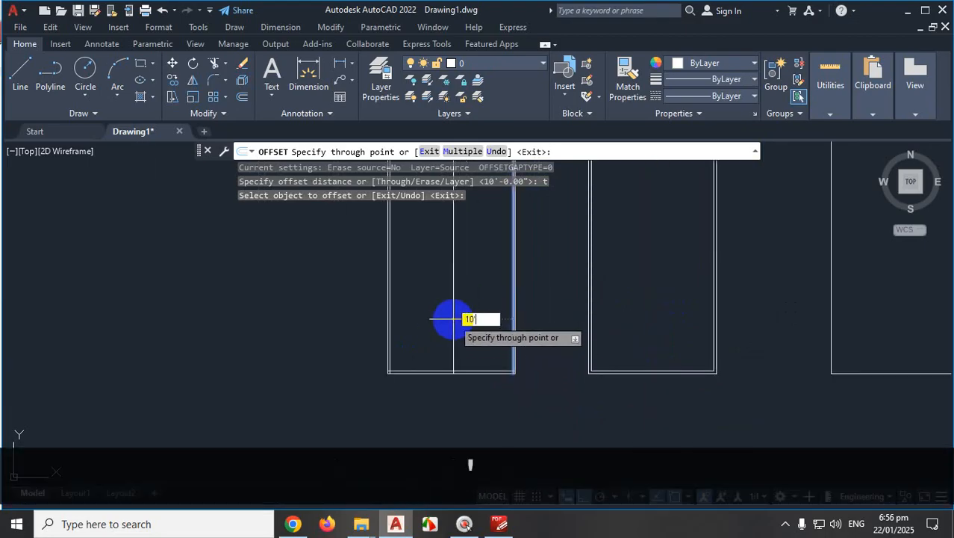
type("'")
key("Return")
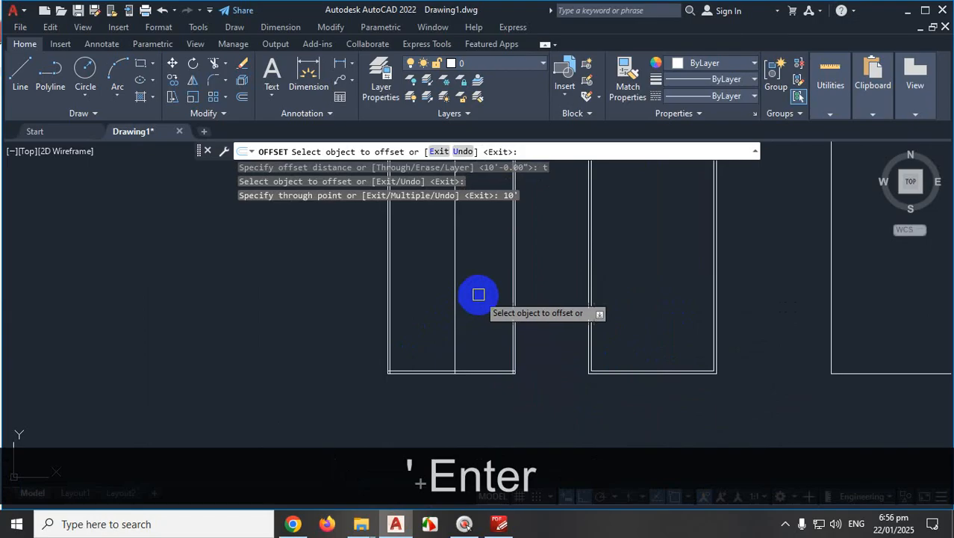
scroll(457, 340, "down", 2)
scroll(462, 329, "up", 5)
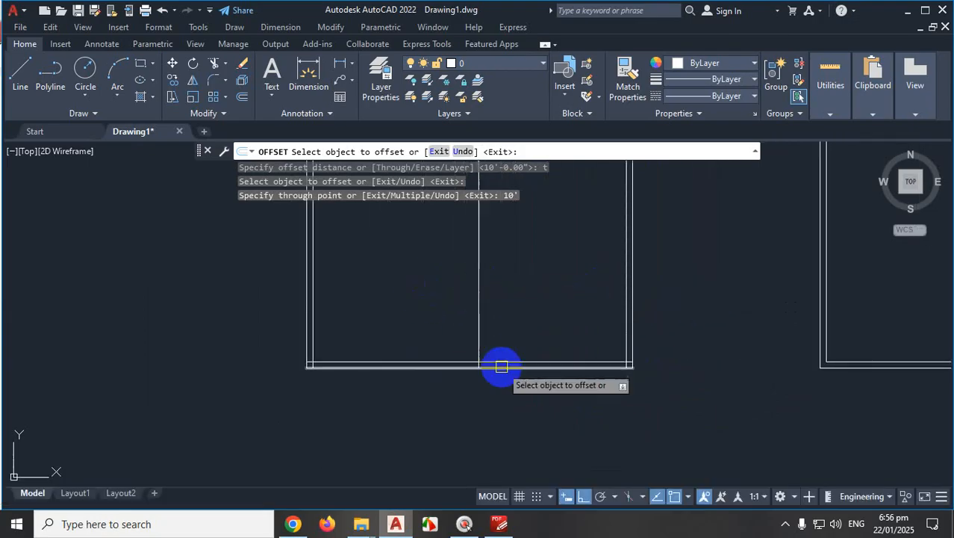
Switch to the PROJECT-1 (2) PDF and examine the partition wall between the two southern master bedrooms and the eastern room's width, returning to AutoCAD
left_click(493, 527)
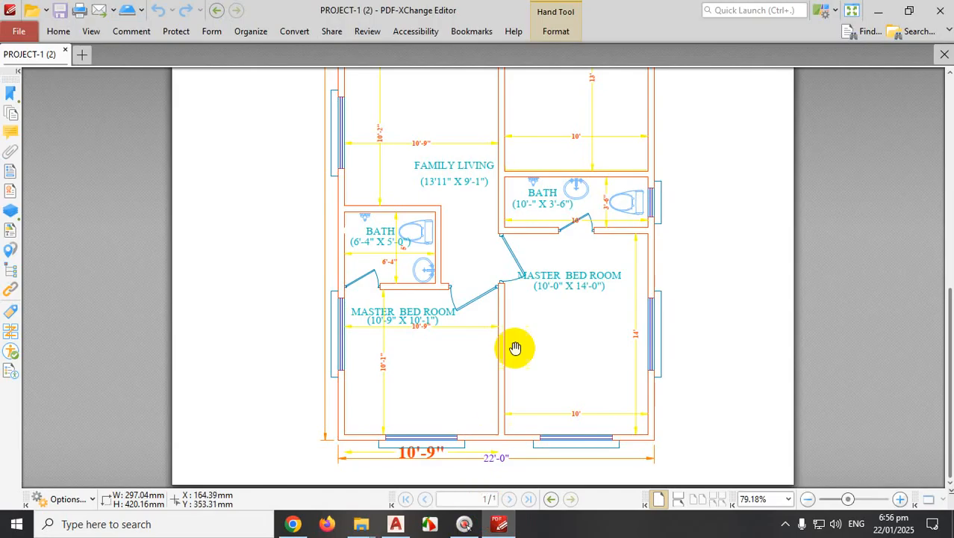
key("ctrl+1")
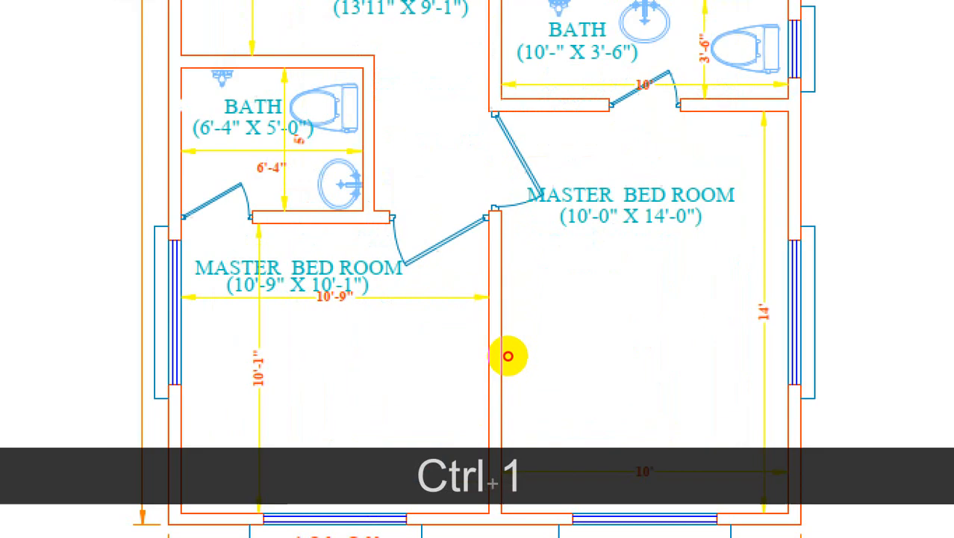
mouse_move(505, 289)
left_mouse_down()
mouse_move(503, 330)
mouse_move(555, 347)
left_mouse_up()
left_click_drag(529, 315, 469, 384)
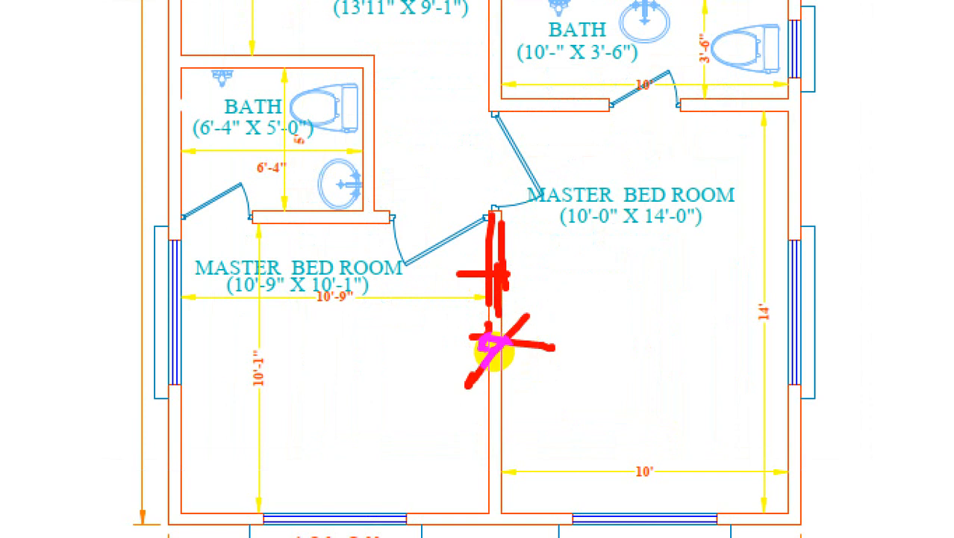
left_click_drag(650, 442, 608, 420)
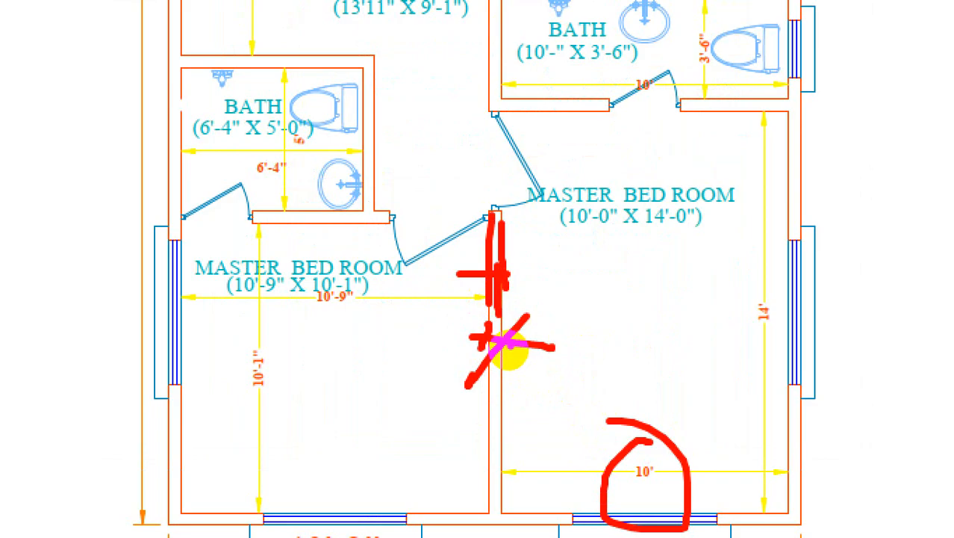
key("Escape")
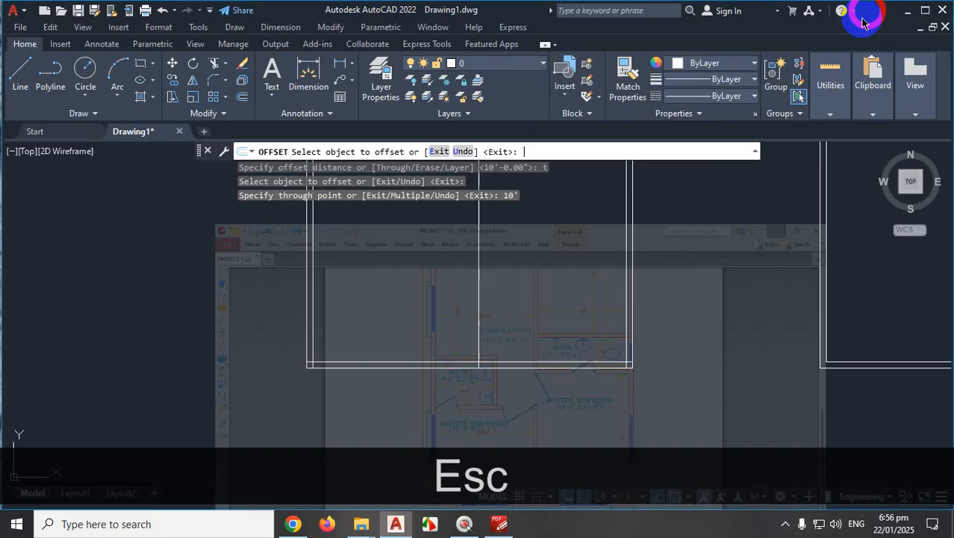
left_click(876, 12)
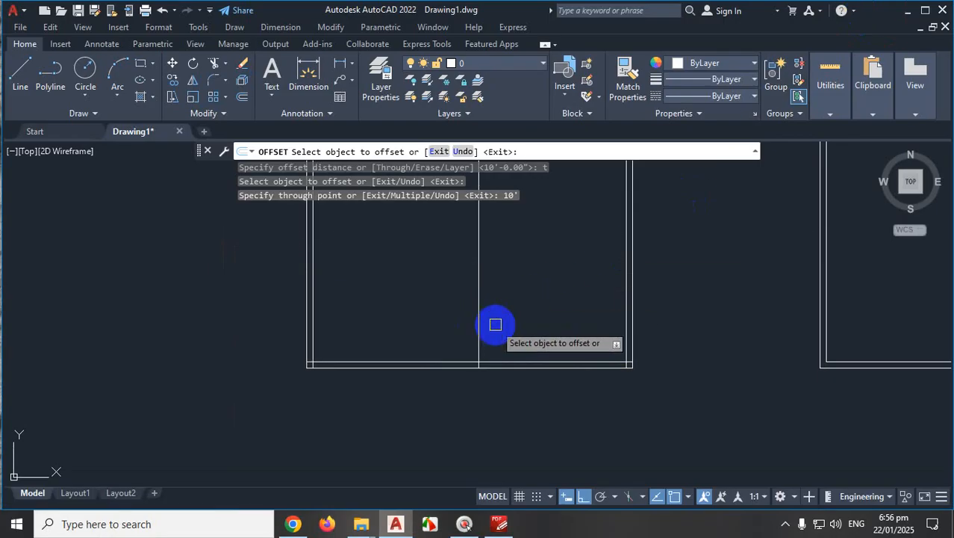
With an Offset distance of 10', offset the inner east wall line of the second outline from the west westward into the house
key("Escape")
scroll(495, 358, "down", 5)
scroll(609, 359, "up", 6)
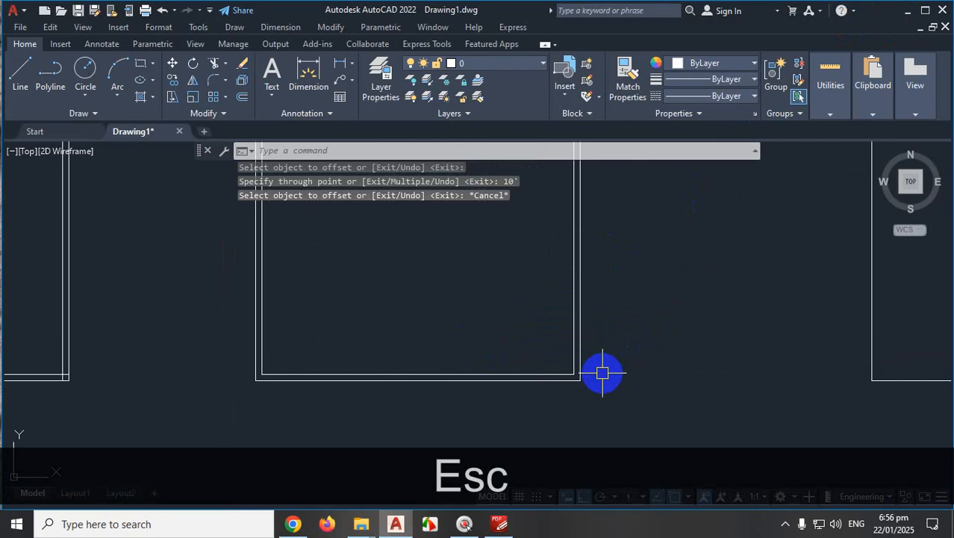
type("o")
key("Return")
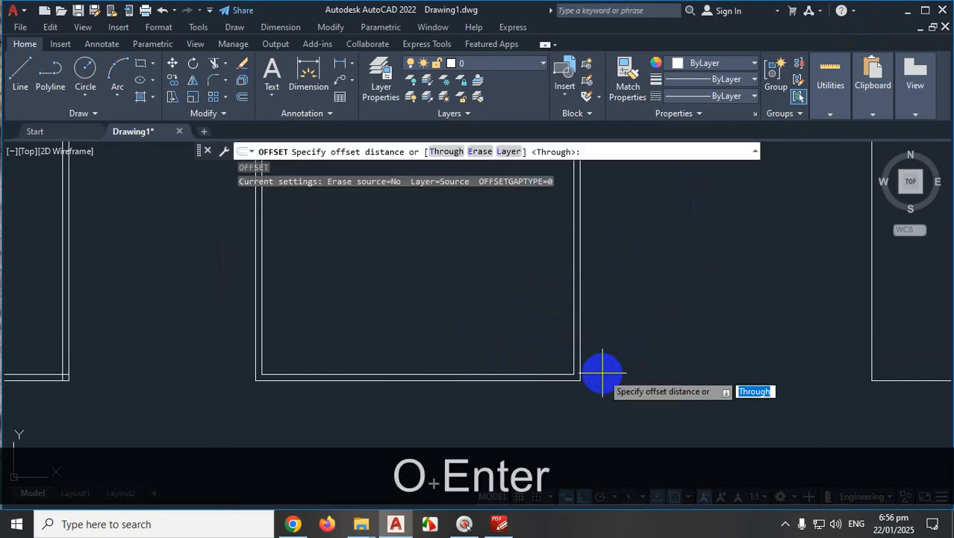
key("ctrl+1")
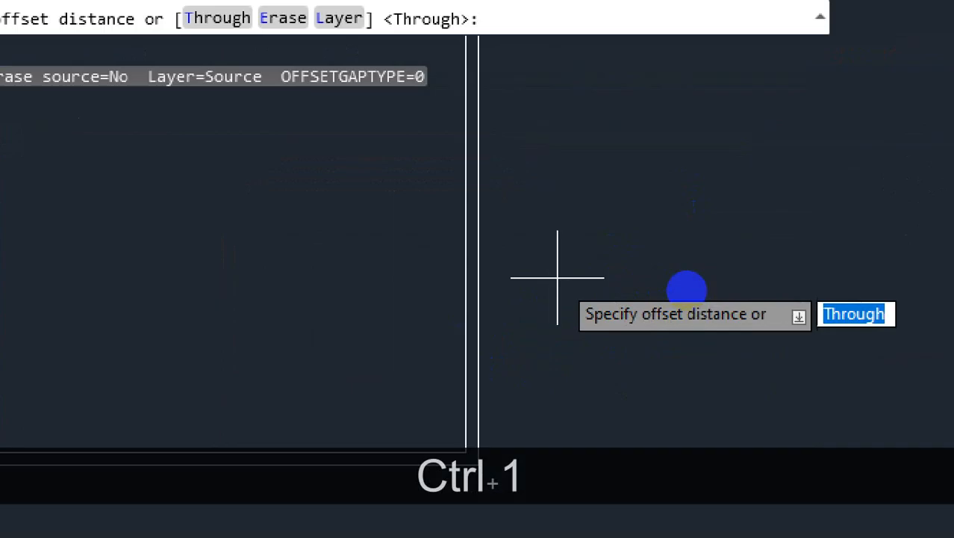
mouse_move(772, 358)
left_mouse_down()
mouse_move(816, 250)
mouse_move(788, 378)
mouse_move(874, 258)
left_mouse_up()
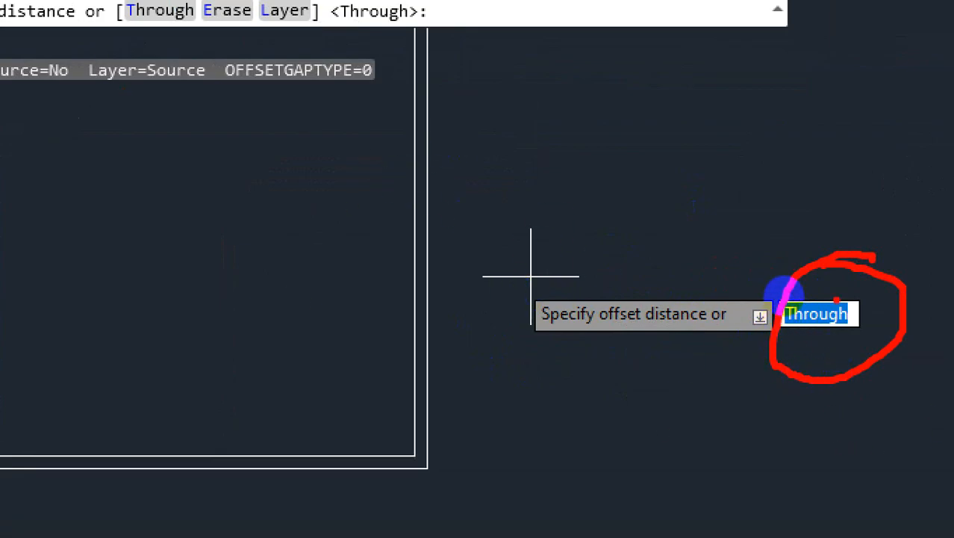
left_click_drag(757, 321, 787, 295)
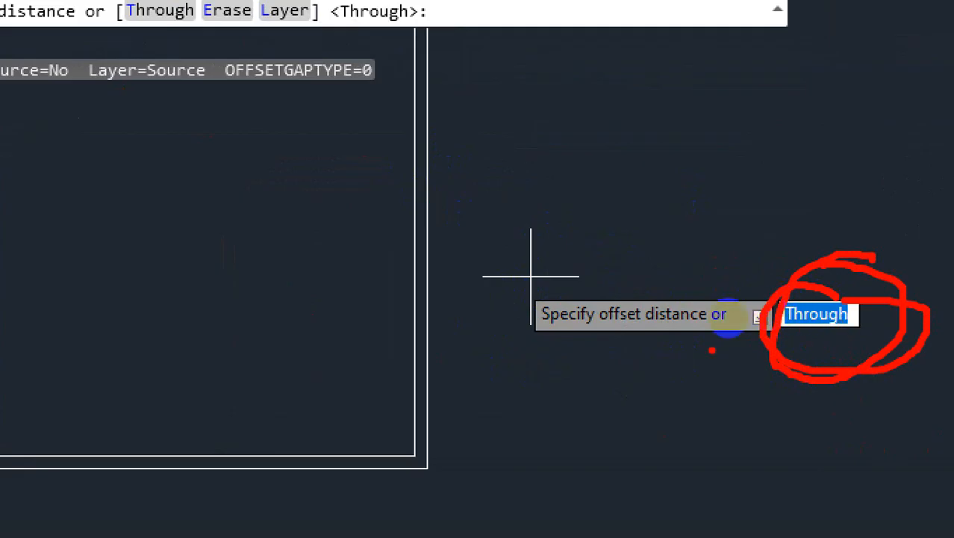
key("Escape")
type("10'")
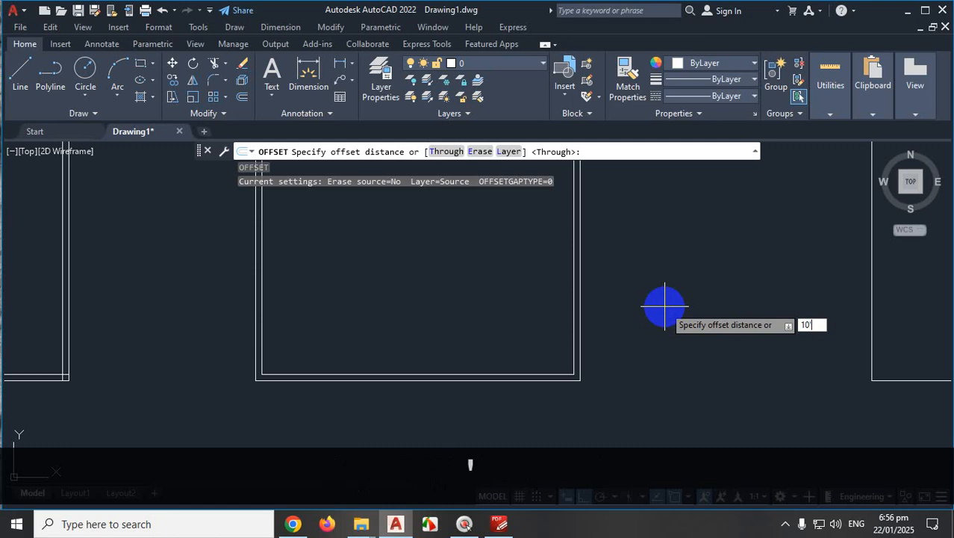
key("Return")
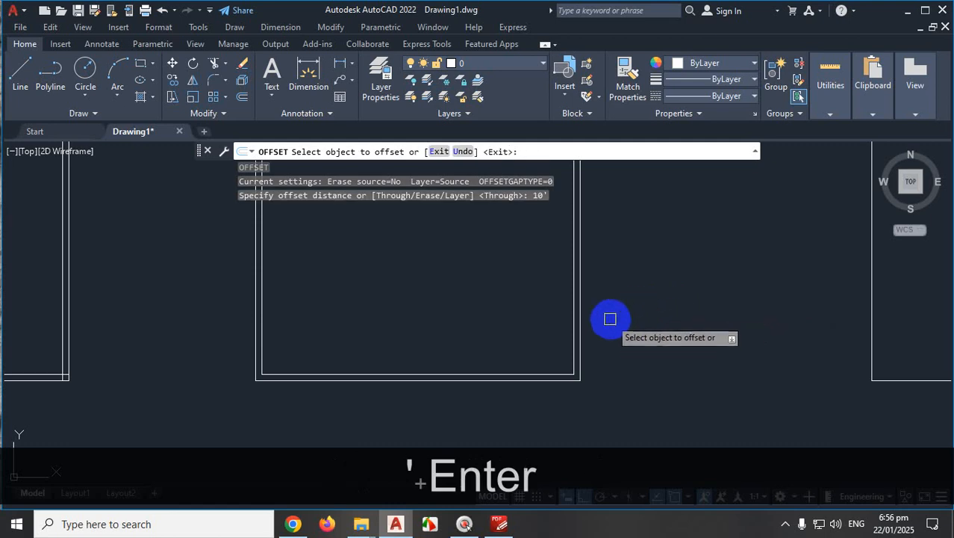
left_click(573, 294)
left_click(499, 299)
scroll(496, 292, "down", 2)
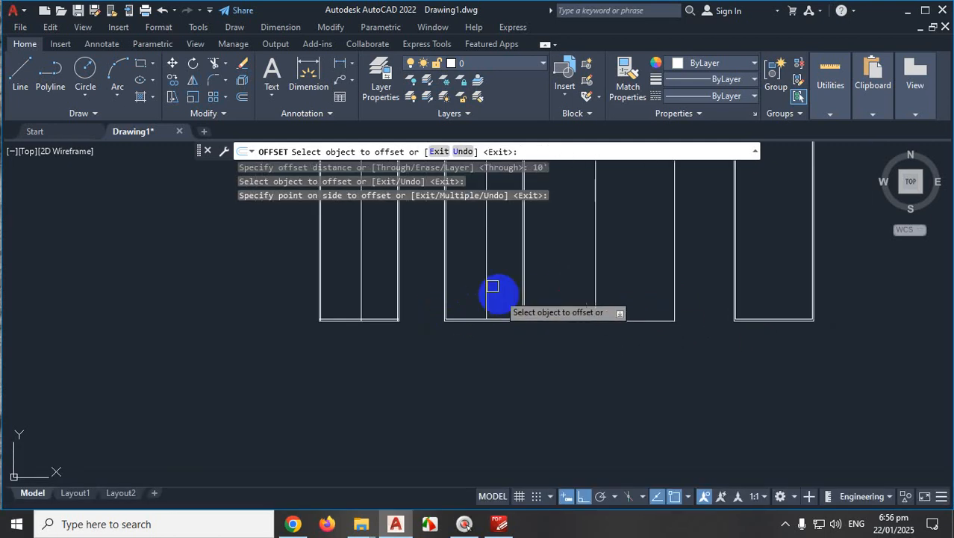
scroll(503, 277, "up", 2)
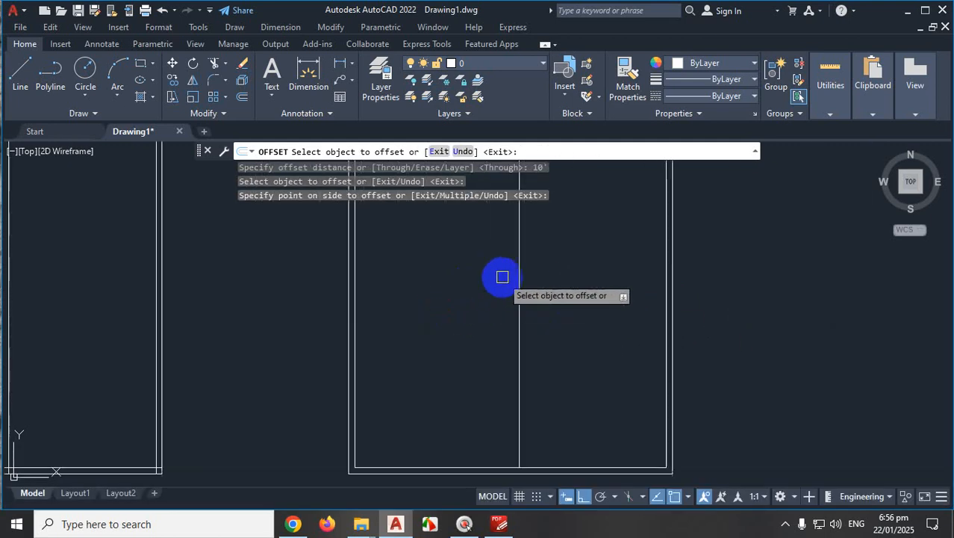
Offset the second outline's interior wall line 5" westward to form the partition's other face, ending Offset
left_click(523, 311)
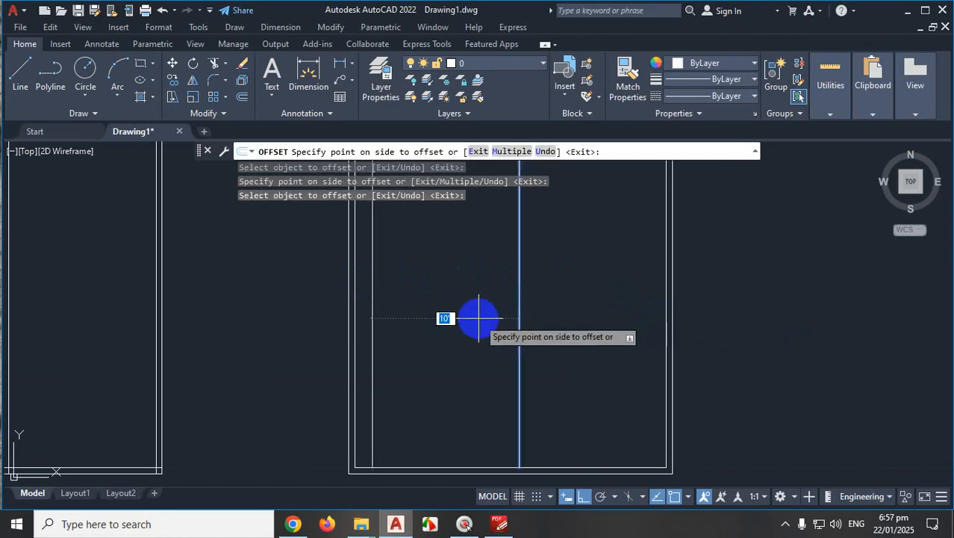
type("5")
key("Return")
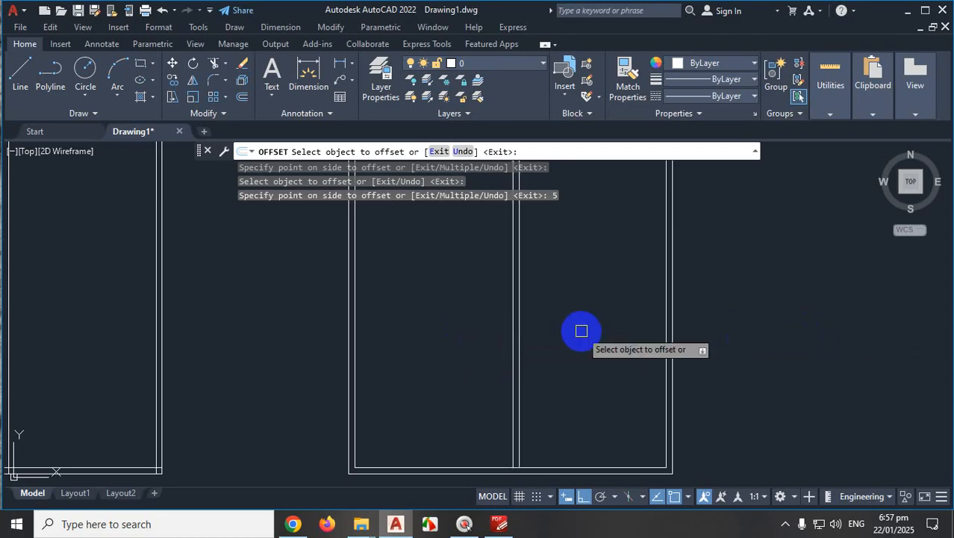
scroll(595, 331, "down", 3)
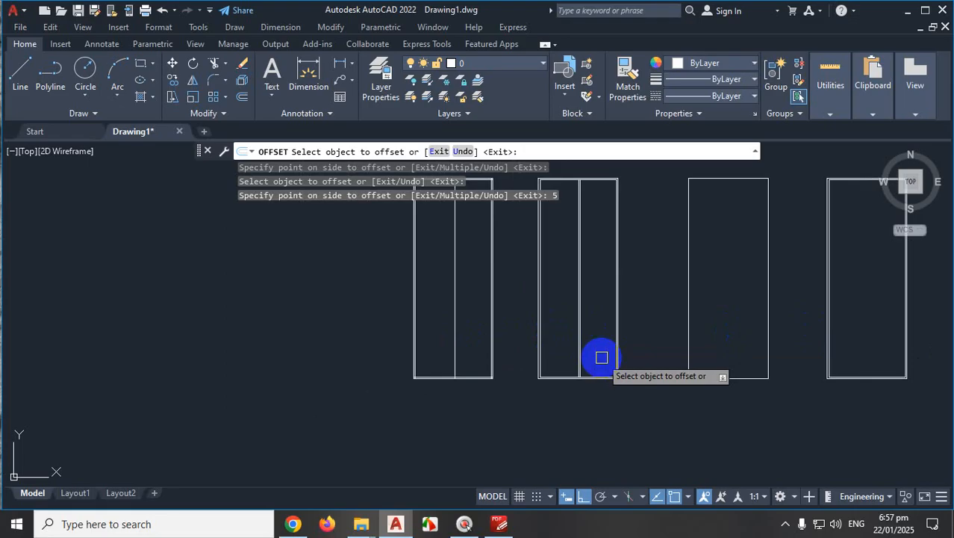
key("Escape")
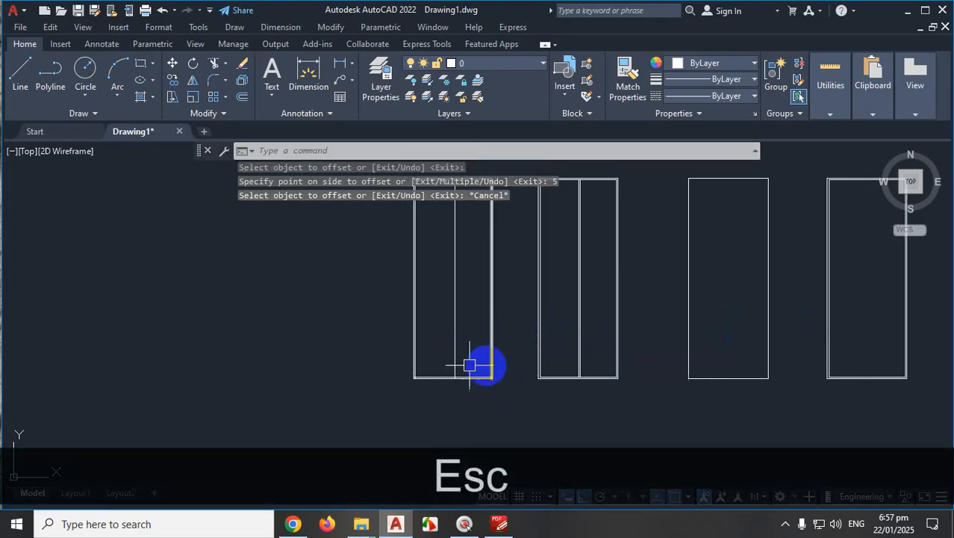
Erase the single interior vertical line in the westernmost outline
scroll(468, 344, "up", 2)
scroll(547, 351, "up", 3)
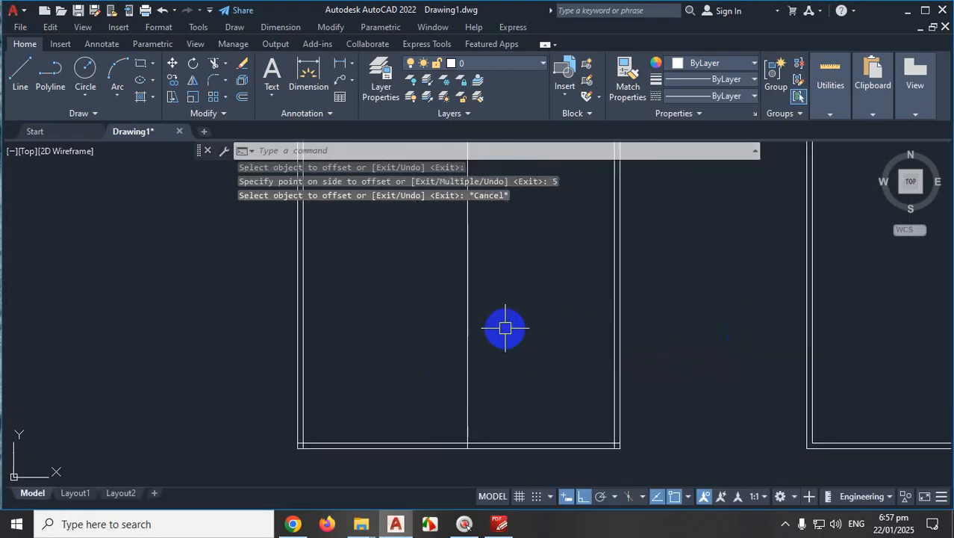
left_click(423, 348)
key("Delete")
scroll(463, 340, "down", 5)
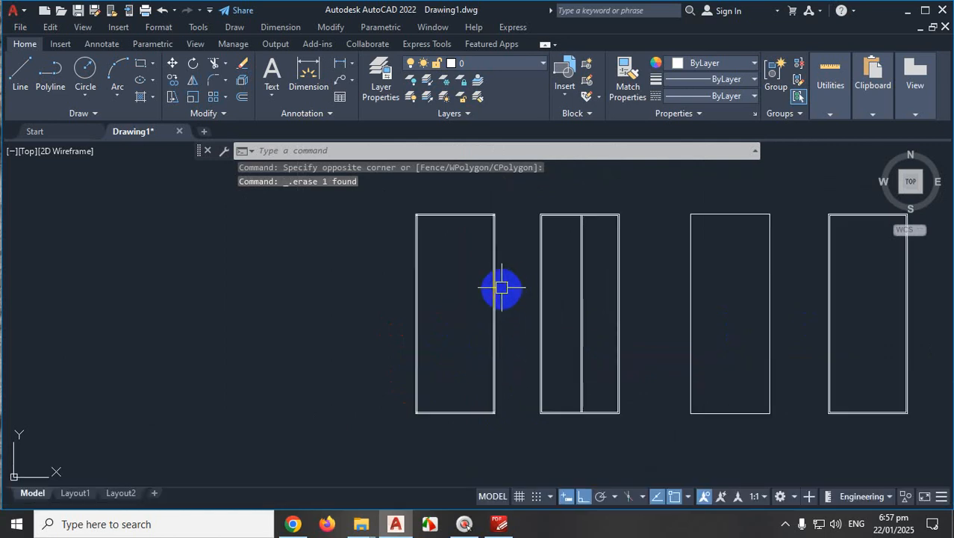
Using Offset's Through option, offset the westernmost outline's inner east wall line 10' westward into the house
type("o")
key("Return")
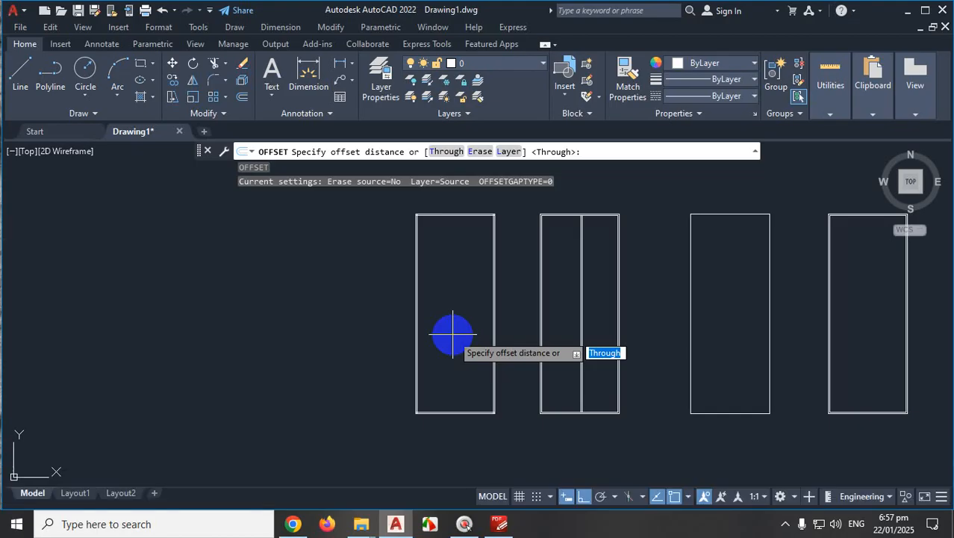
key("Return")
scroll(494, 428, "up", 4)
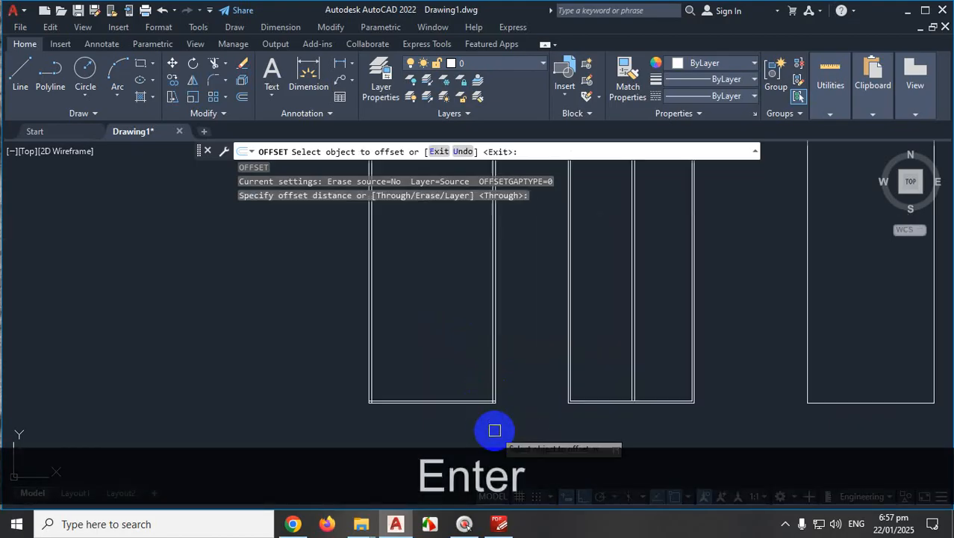
left_click(493, 294)
scroll(348, 314, "down", 2)
scroll(366, 295, "up", 5)
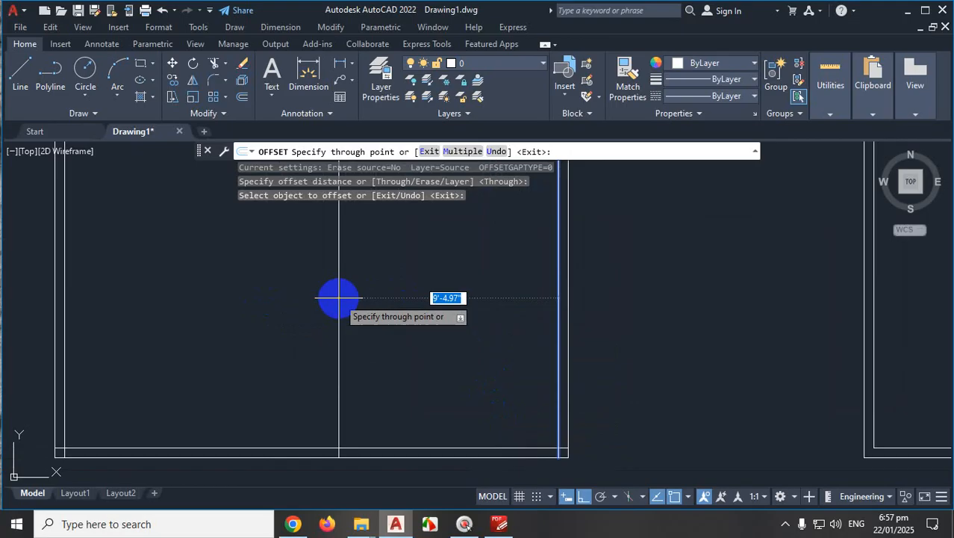
scroll(339, 298, "down", 5)
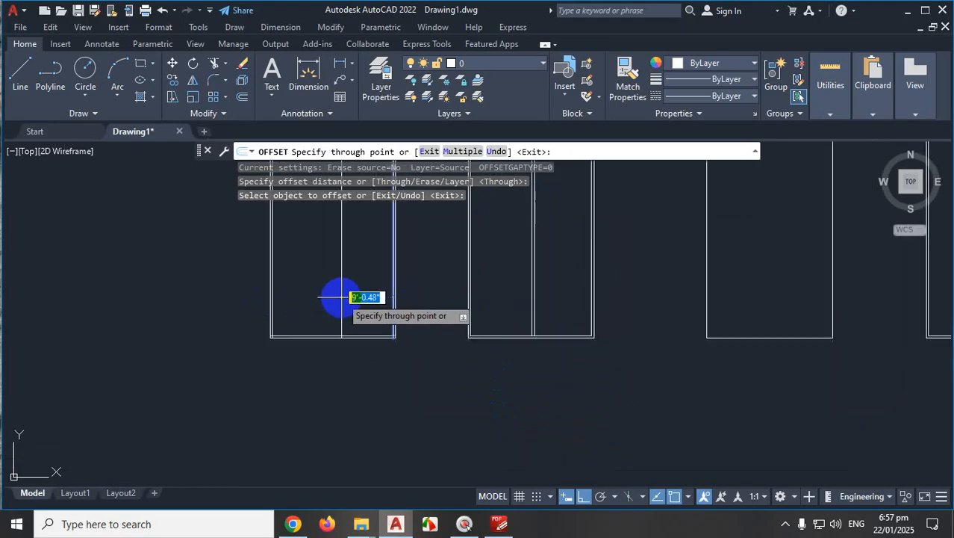
scroll(337, 289, "up", 3)
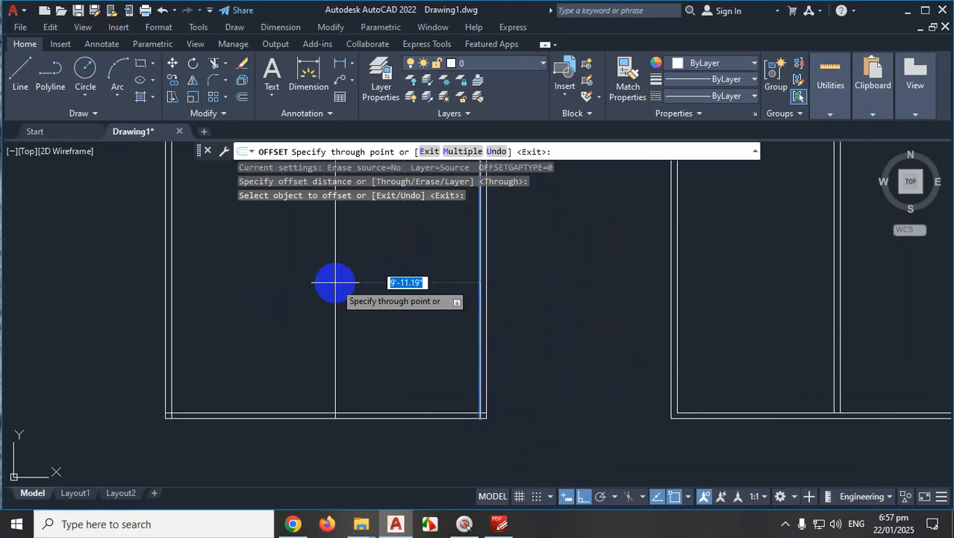
type("10'")
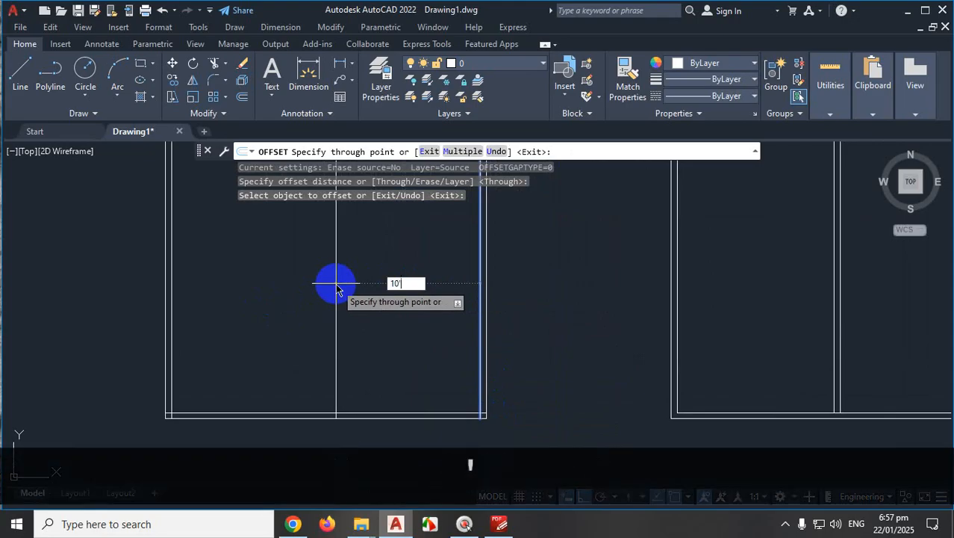
key("Return")
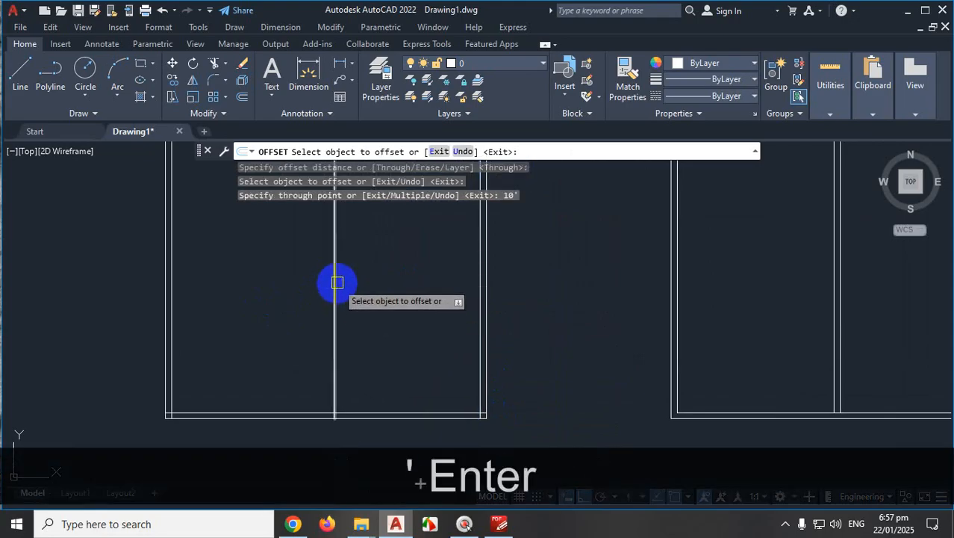
Offset the westernmost outline's interior wall line 5" westward to form the other face of the bedroom partition
left_click(333, 283)
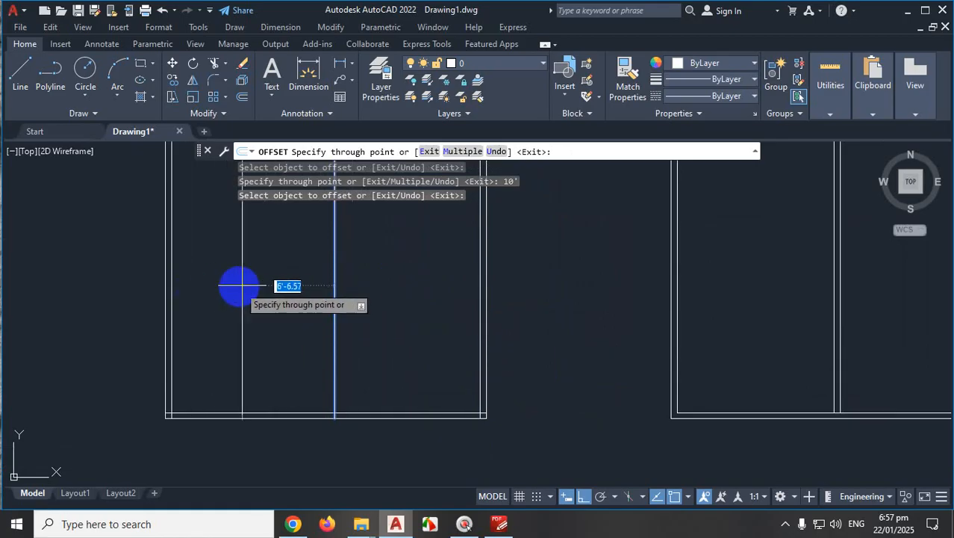
type("5")
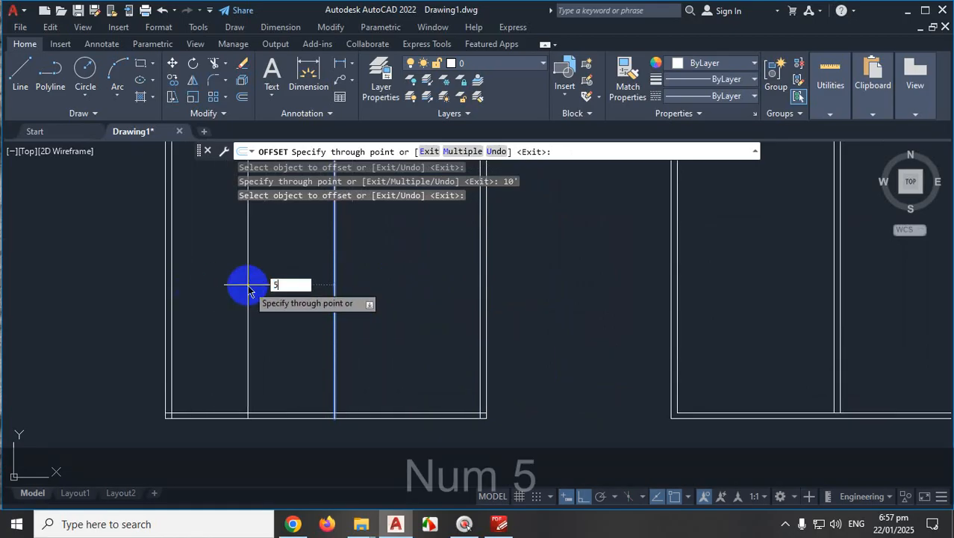
key("Return")
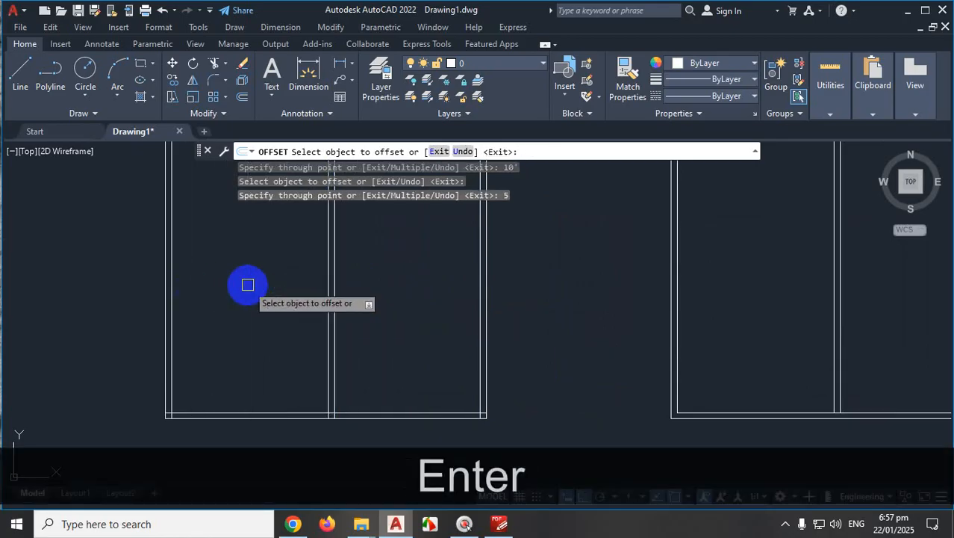
Check the southwest master bedroom's dimensions in the PROJECT-1 (2) PDF and return to AutoCAD
scroll(302, 272, "down", 2)
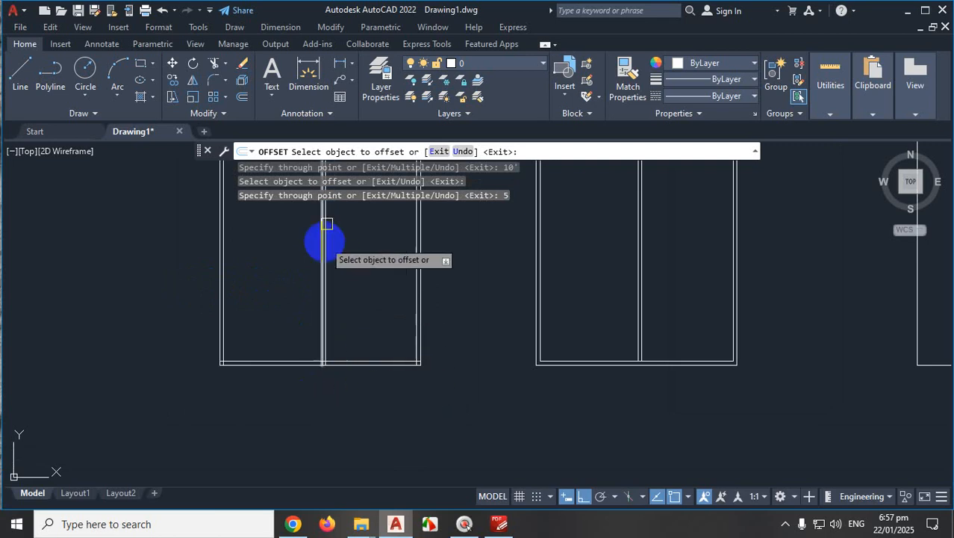
left_click(500, 526)
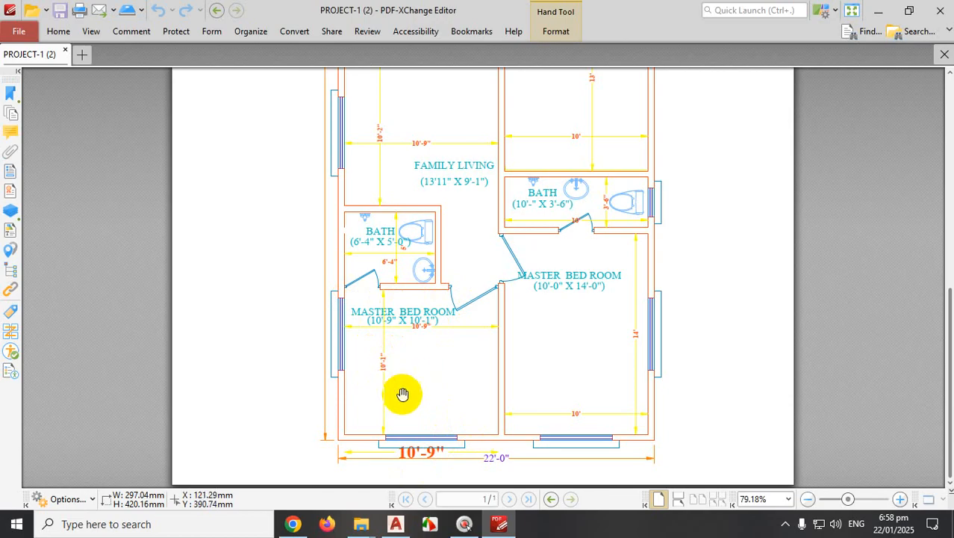
left_click(395, 525)
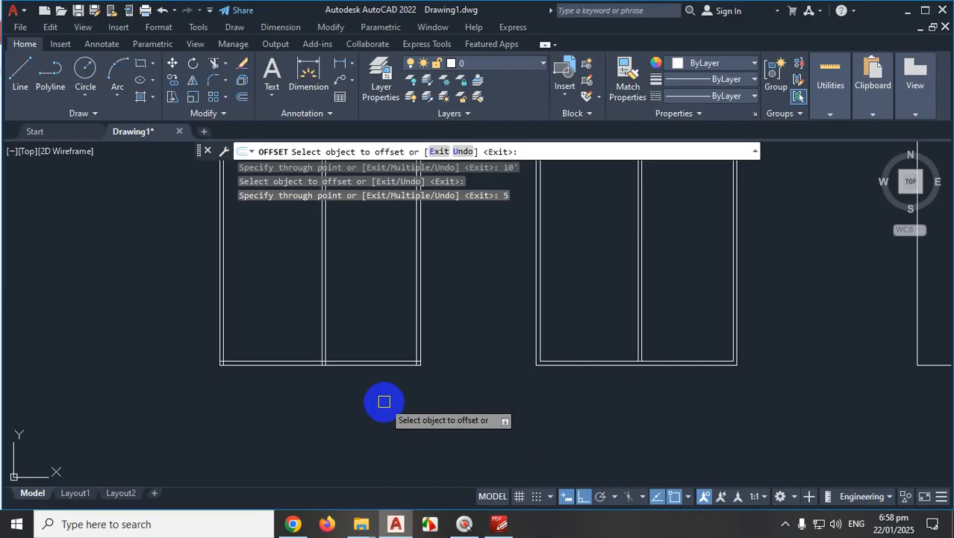
Offset the lower inner wall line of the first floor plan 10'1" upward
scroll(246, 354, "down", 2)
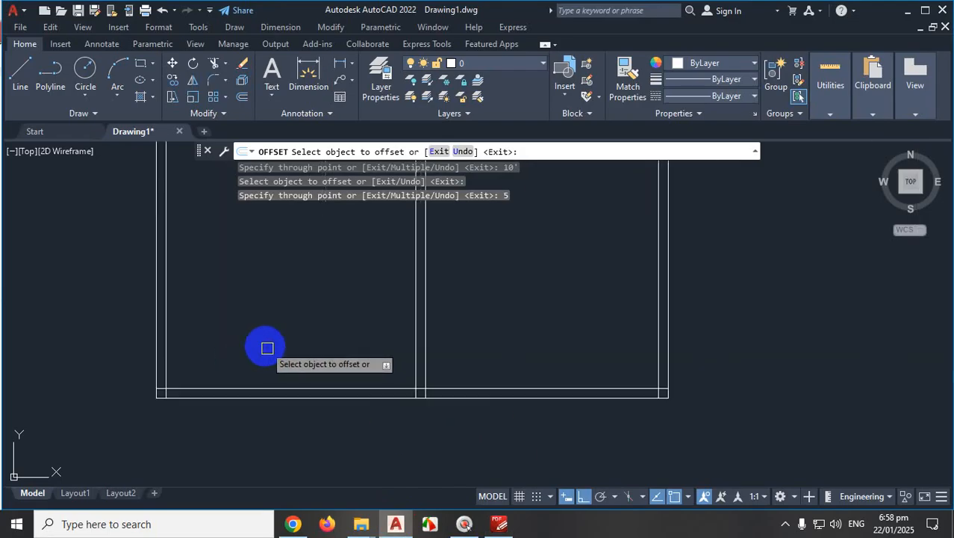
left_click(258, 387)
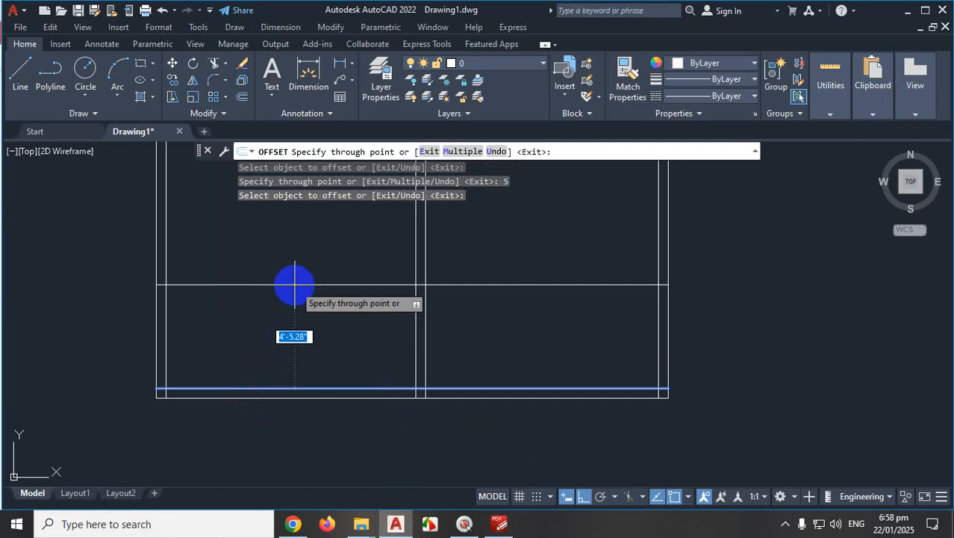
type("10'1")
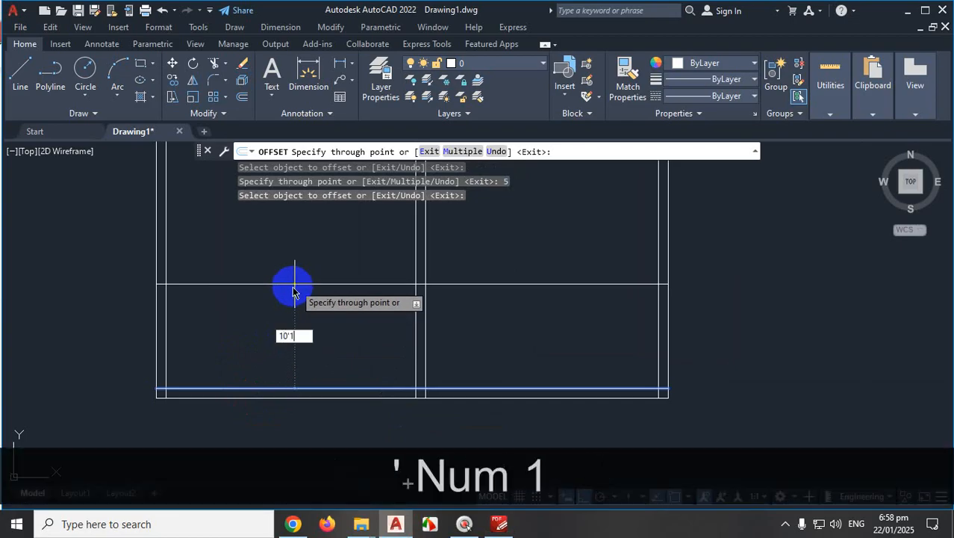
key("Return")
scroll(295, 283, "down", 3)
scroll(307, 316, "up", 3)
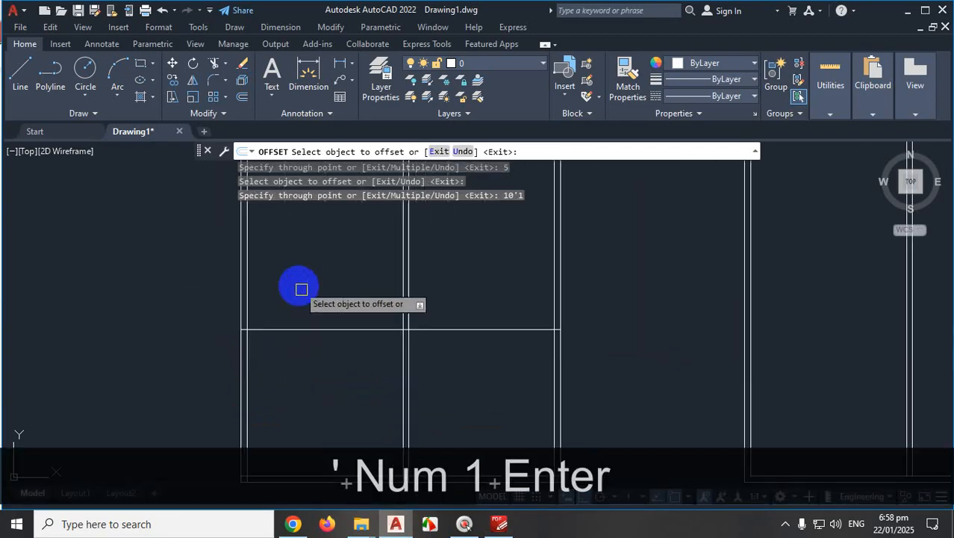
Offset the new horizontal partition line 5" upward to give the wall its thickness
left_click(307, 327)
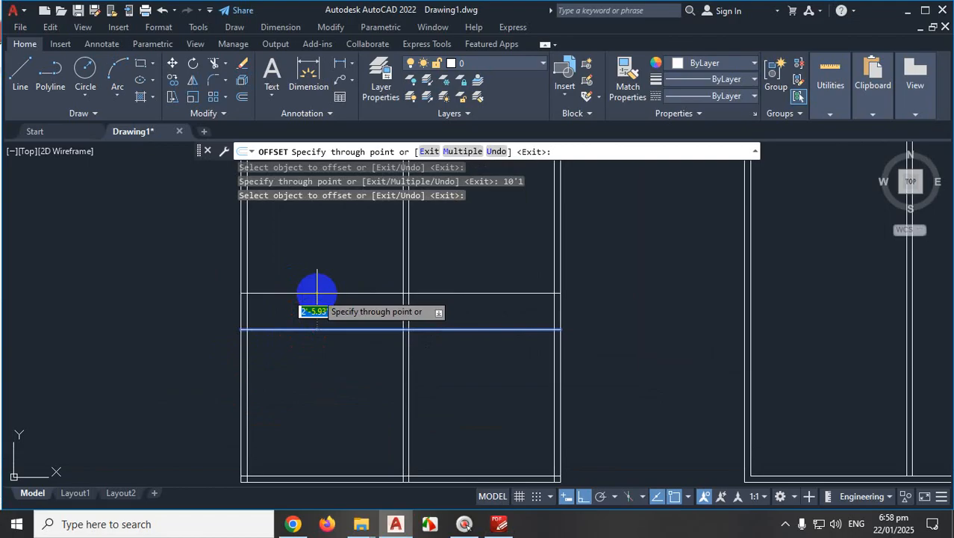
type("5")
key("Return")
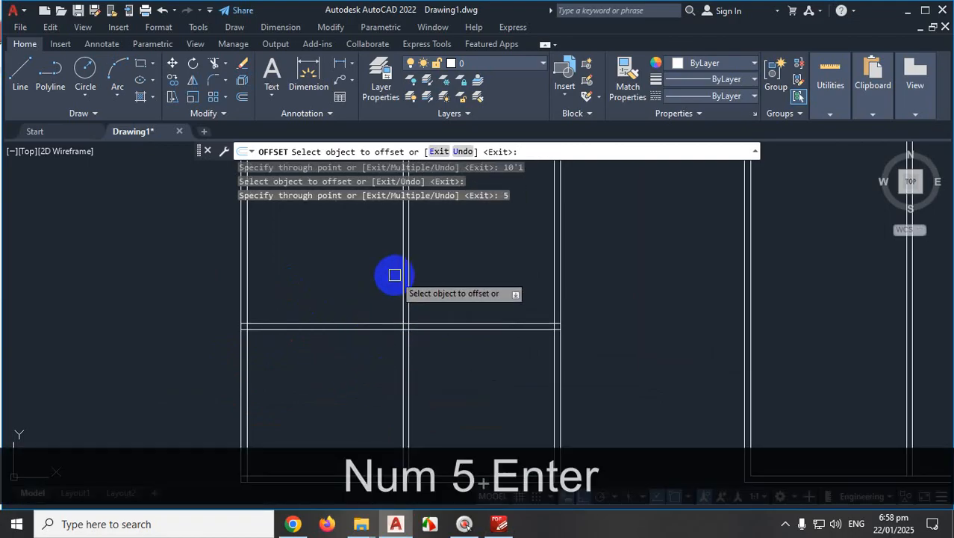
scroll(395, 275, "down", 3)
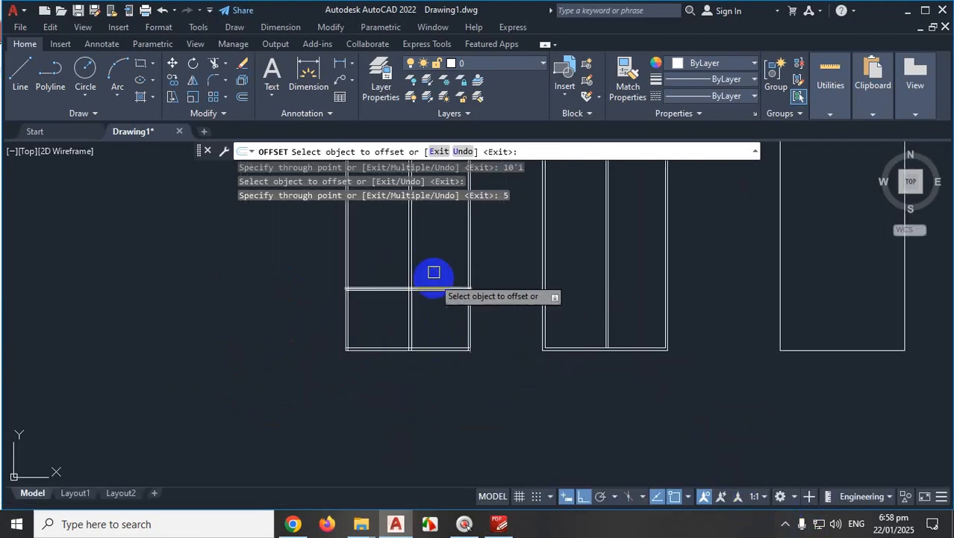
Check the master bedroom dimensions in the PDF floor plan, return to the AutoCAD drawing and end the Offset command
left_click(787, 525)
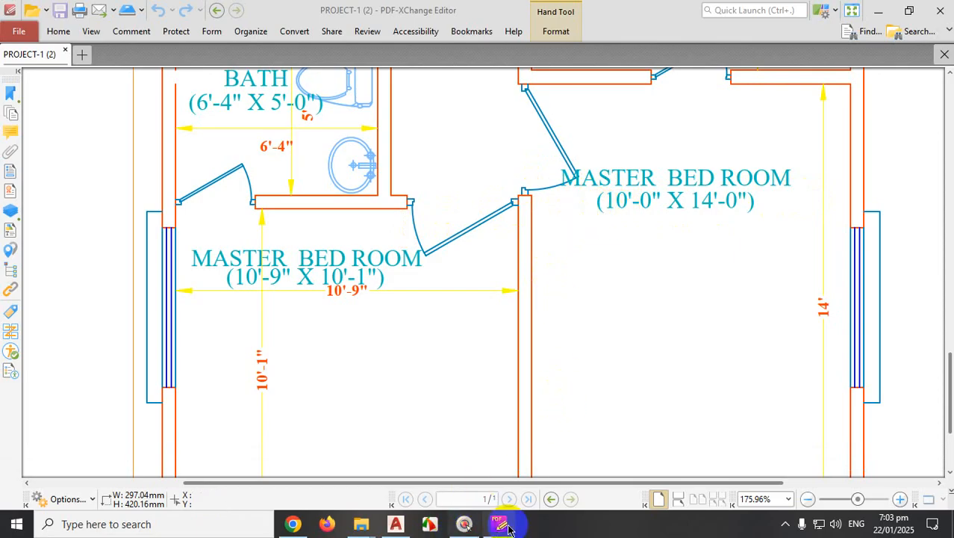
left_click(398, 525)
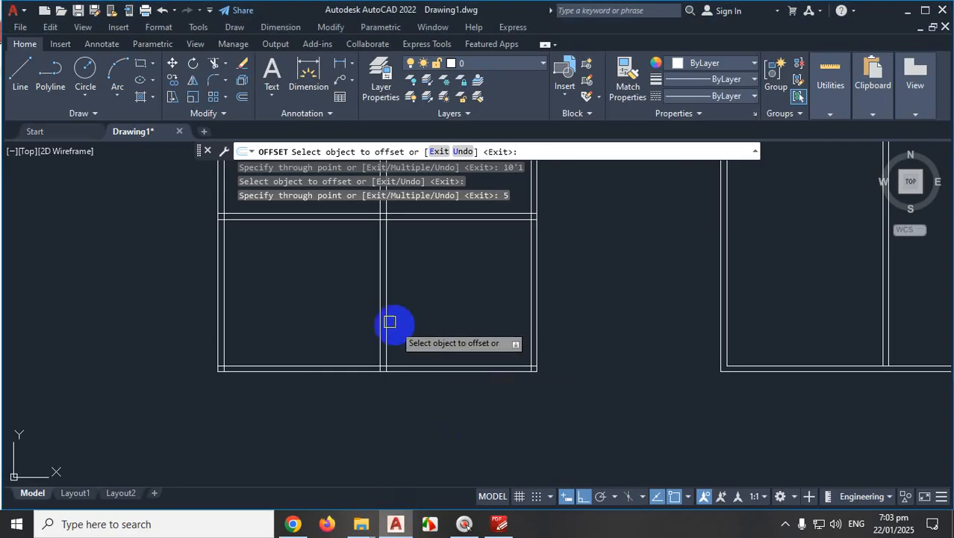
key("Escape")
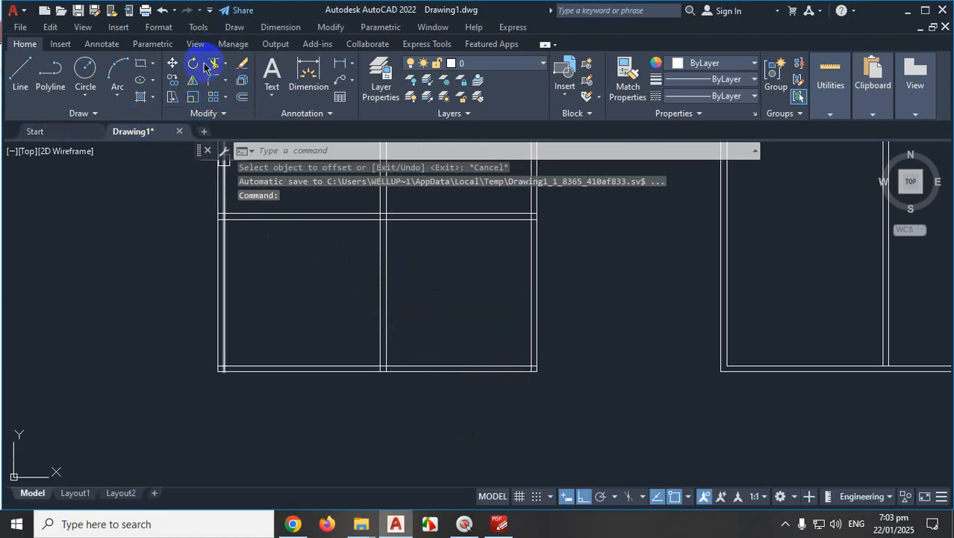
key("ctrl+1")
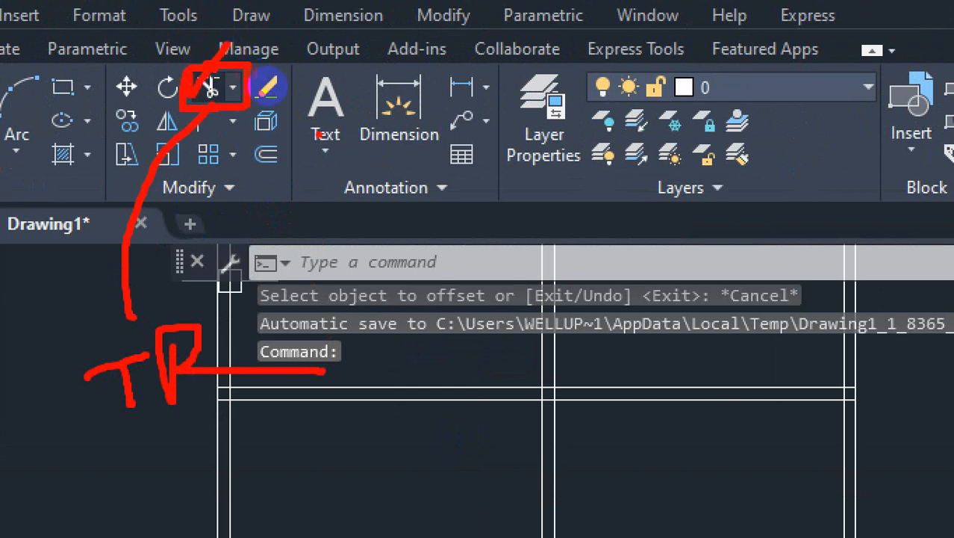
key("Escape")
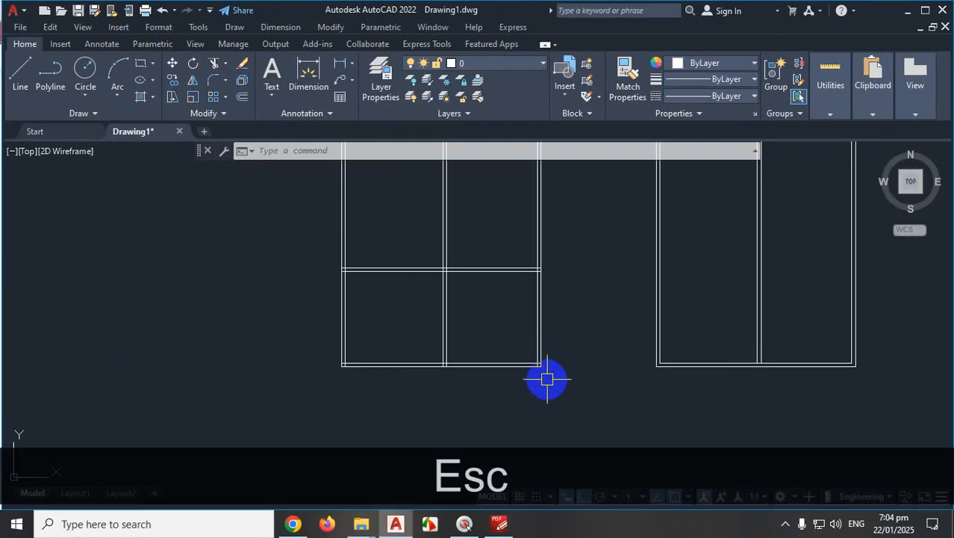
scroll(433, 273, "up", 2)
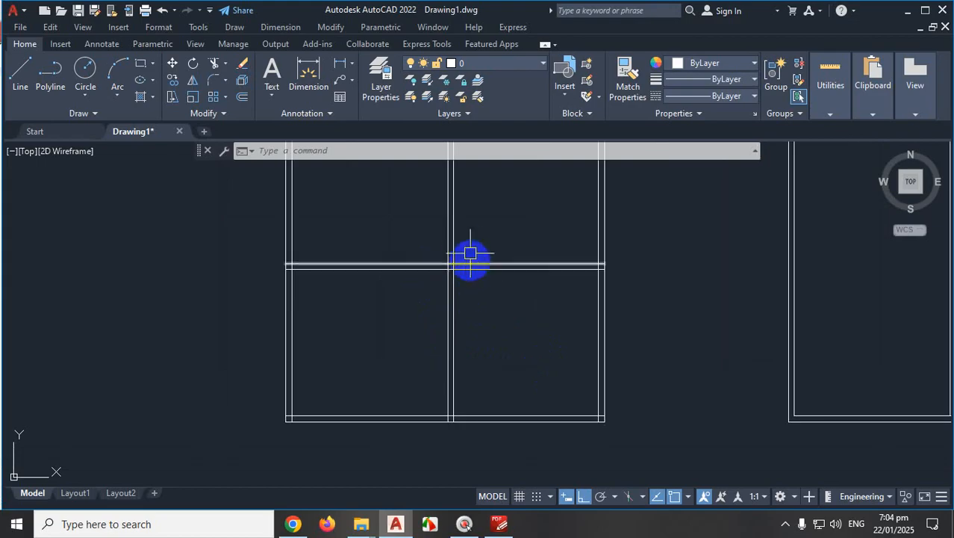
scroll(448, 250, "up", 2)
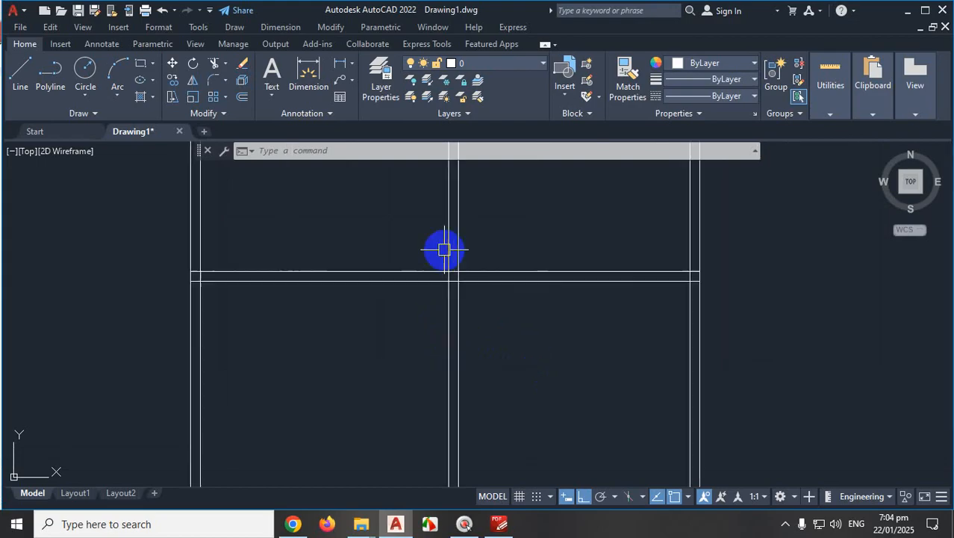
scroll(517, 281, "down", 2)
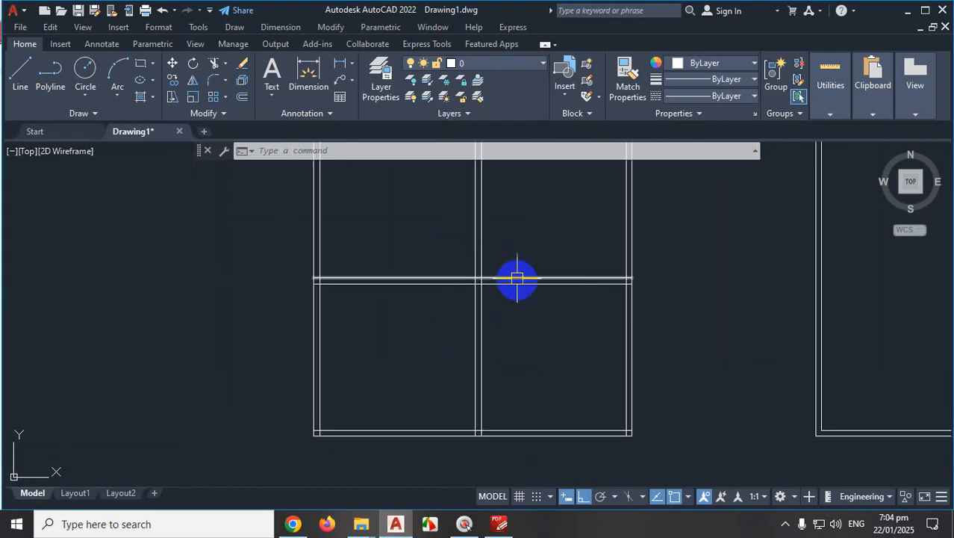
key("ctrl")
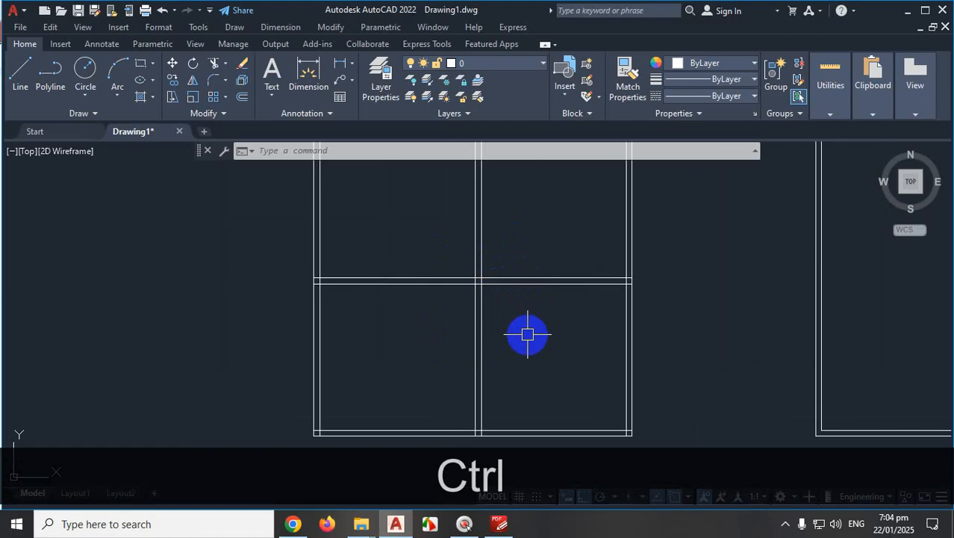
key("ctrl+1")
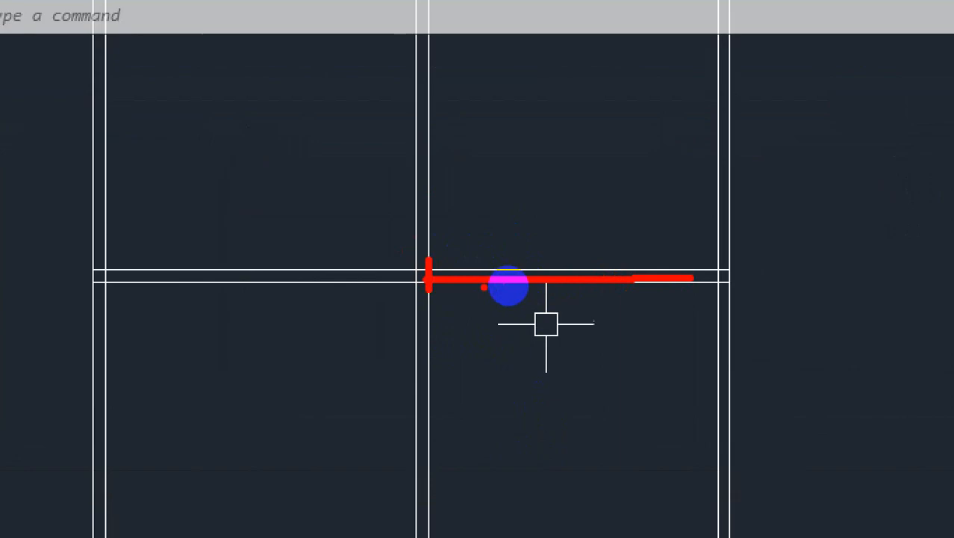
key("Escape")
key("ctrl+1")
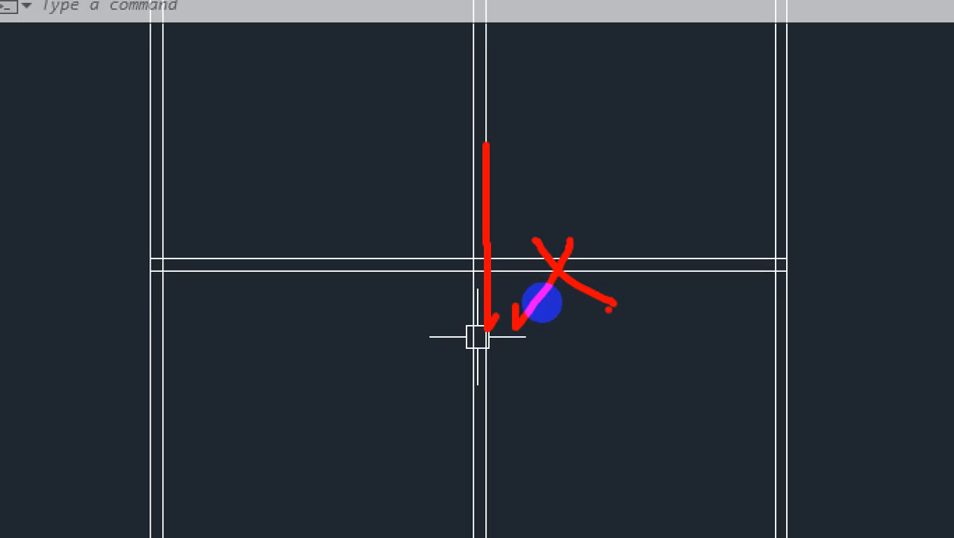
key("Escape")
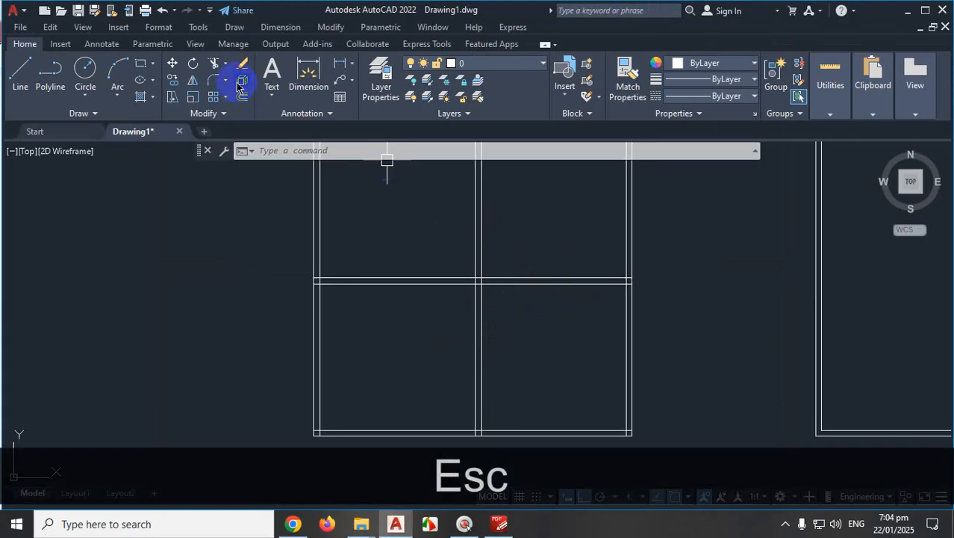
left_click(227, 65)
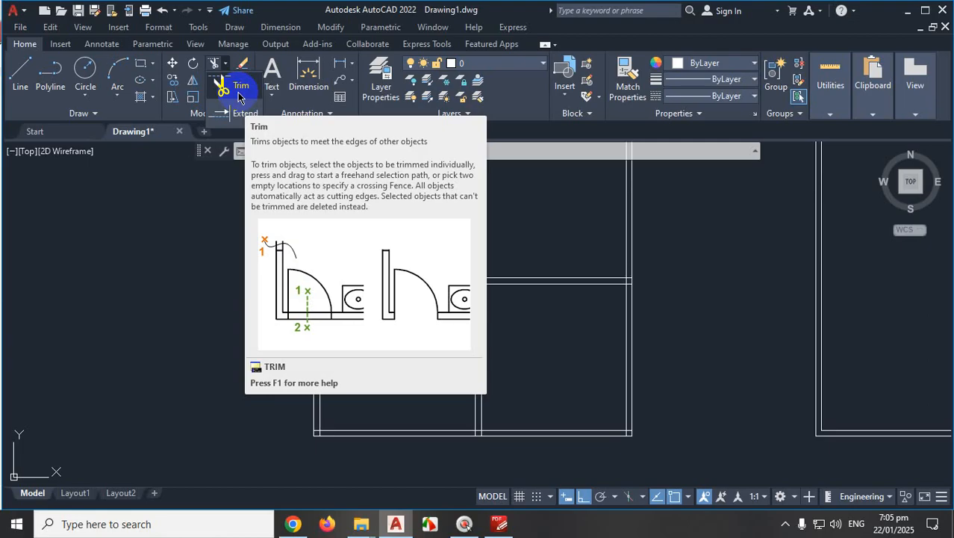
key("Escape")
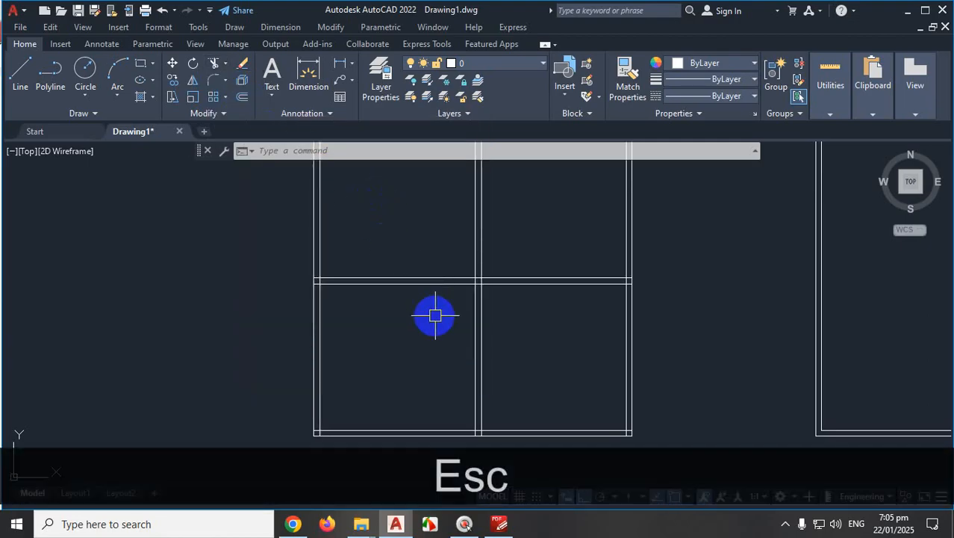
Trim both horizontal partition lines in the right-hand room between the middle vertical wall and the right outer wall
scroll(515, 301, "down", 2)
scroll(452, 392, "up", 3)
type("tr")
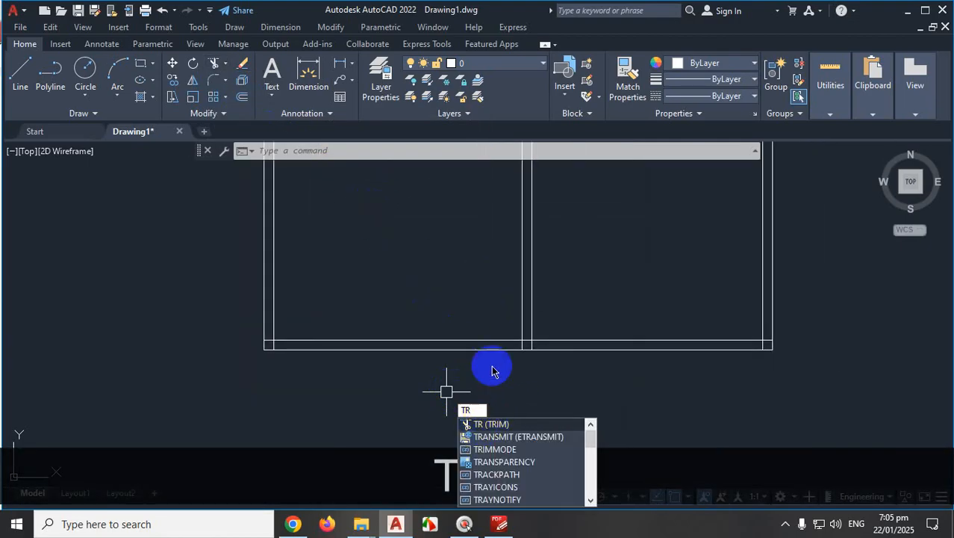
key("Return")
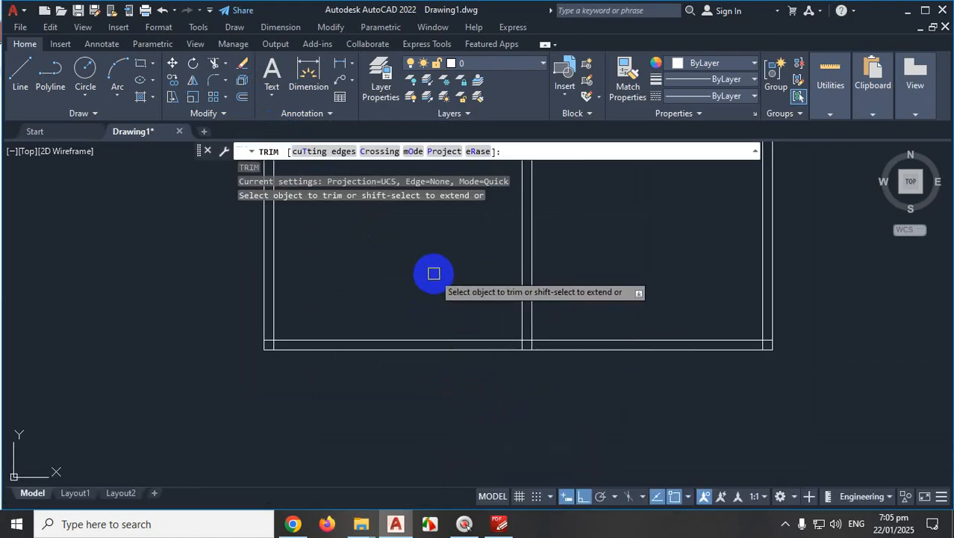
key("ctrl+1")
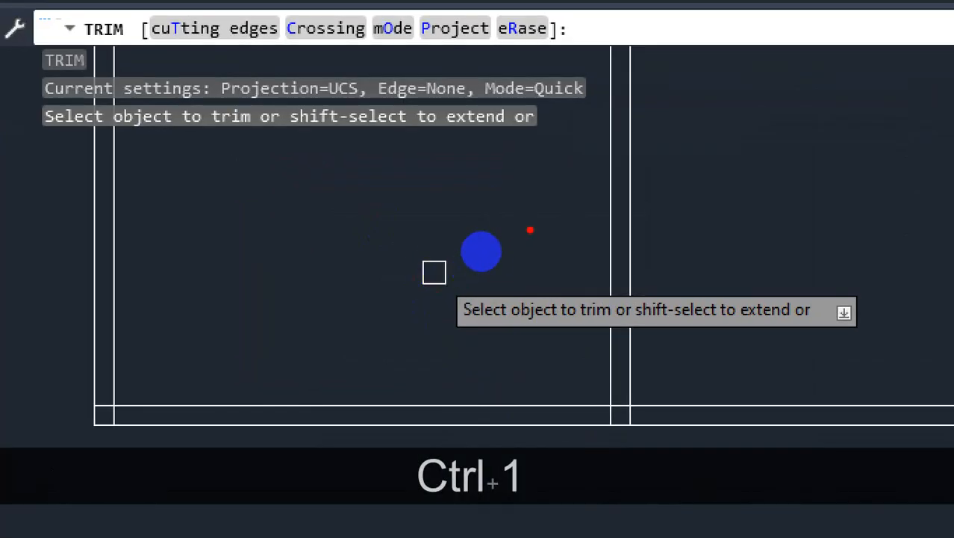
mouse_move(532, 224)
left_mouse_down()
mouse_move(422, 255)
mouse_move(673, 379)
mouse_move(940, 330)
mouse_move(732, 230)
left_mouse_up()
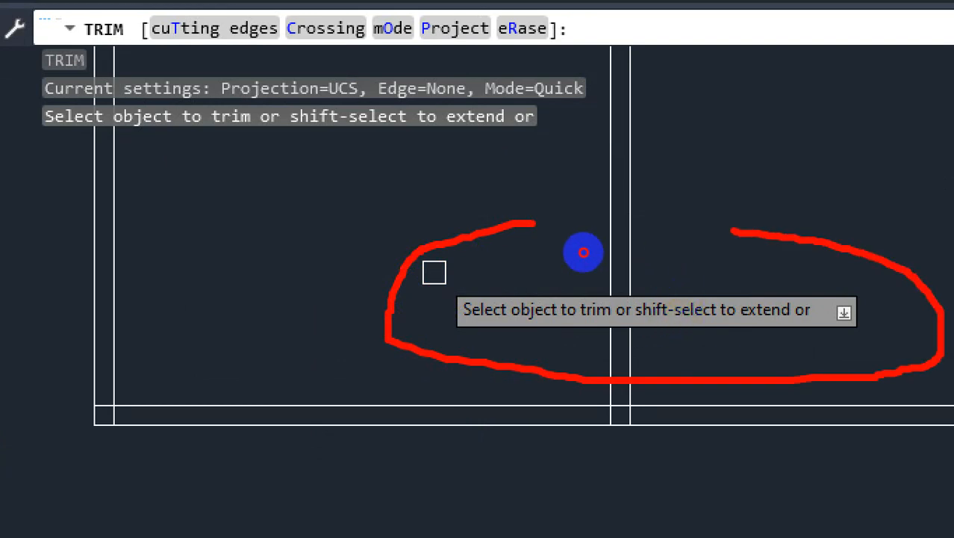
left_click_drag(583, 253, 479, 252)
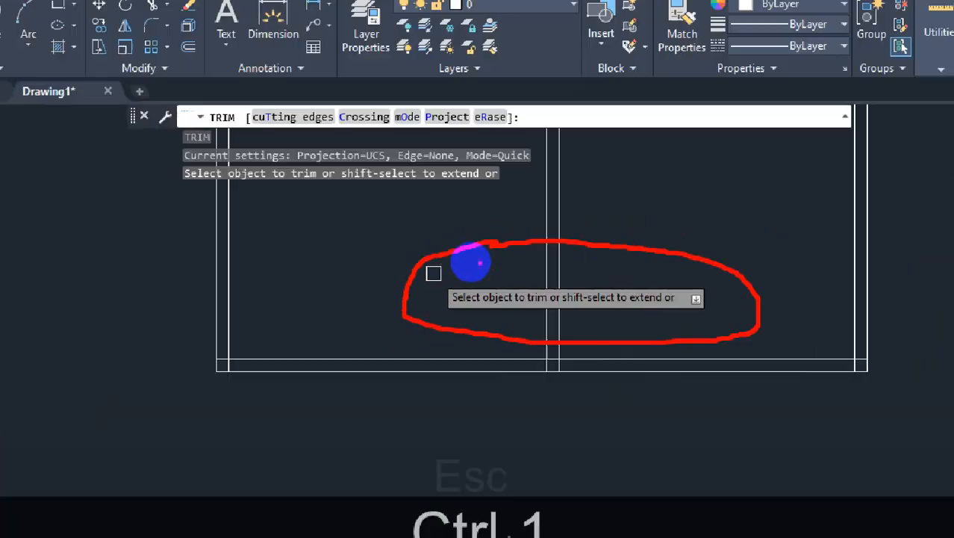
key("Escape")
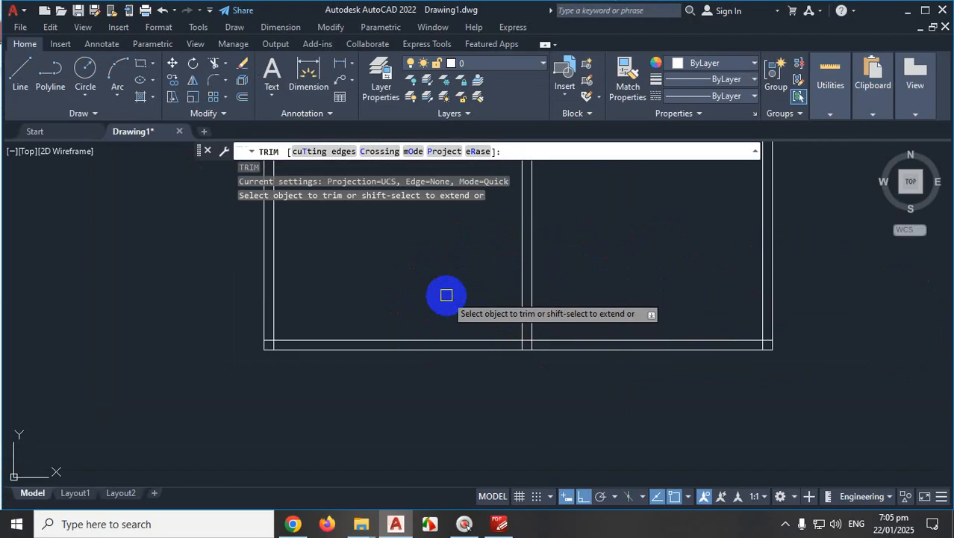
scroll(447, 295, "down", 3)
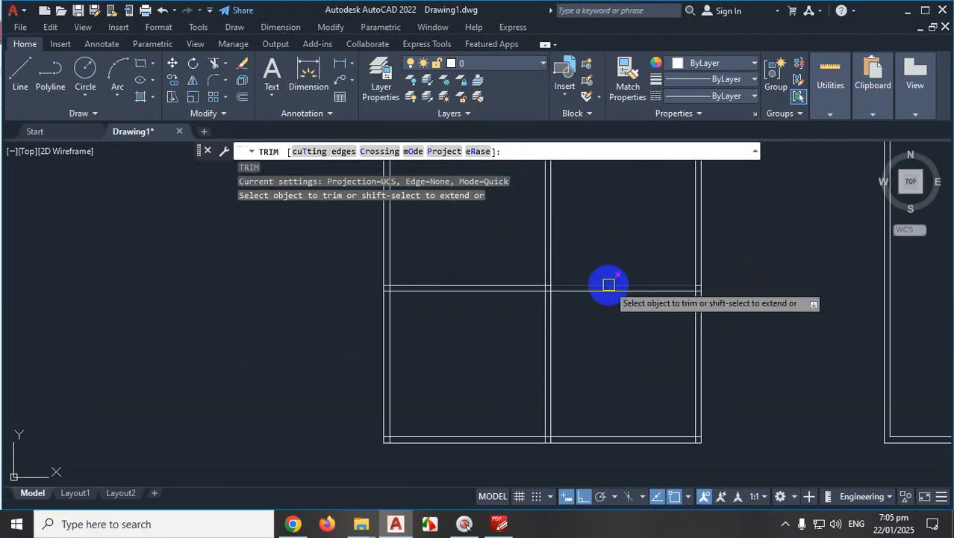
scroll(606, 312, "up", 4)
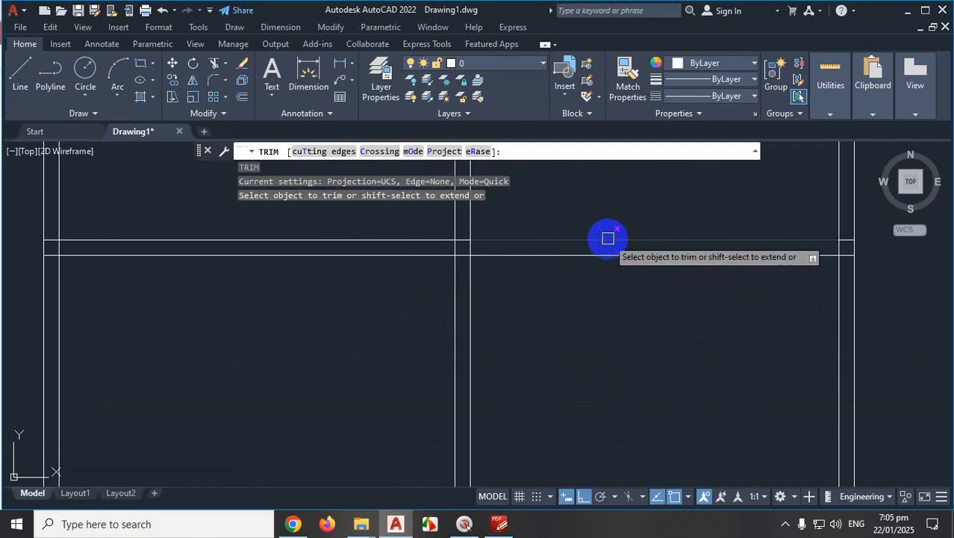
key("ctrl+1")
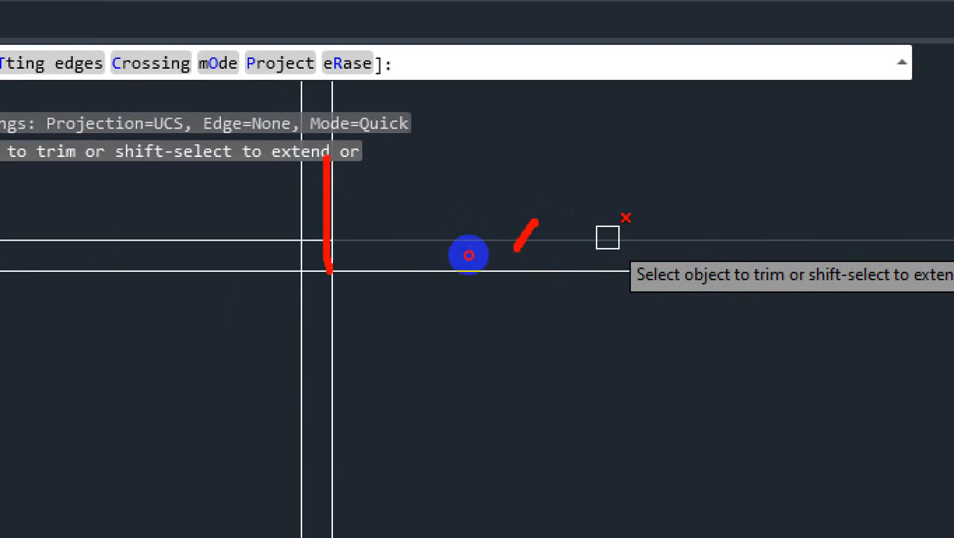
key("Escape")
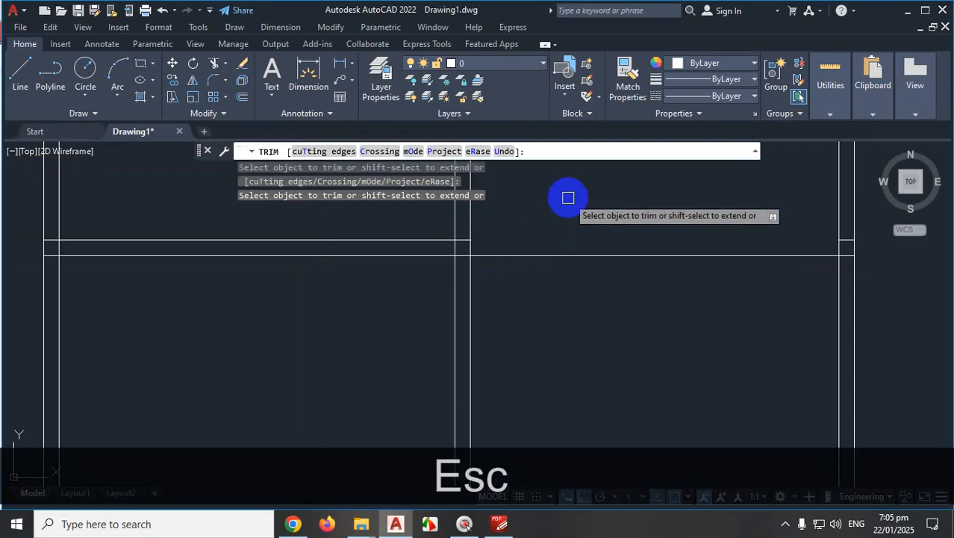
left_click_drag(586, 255, 562, 246)
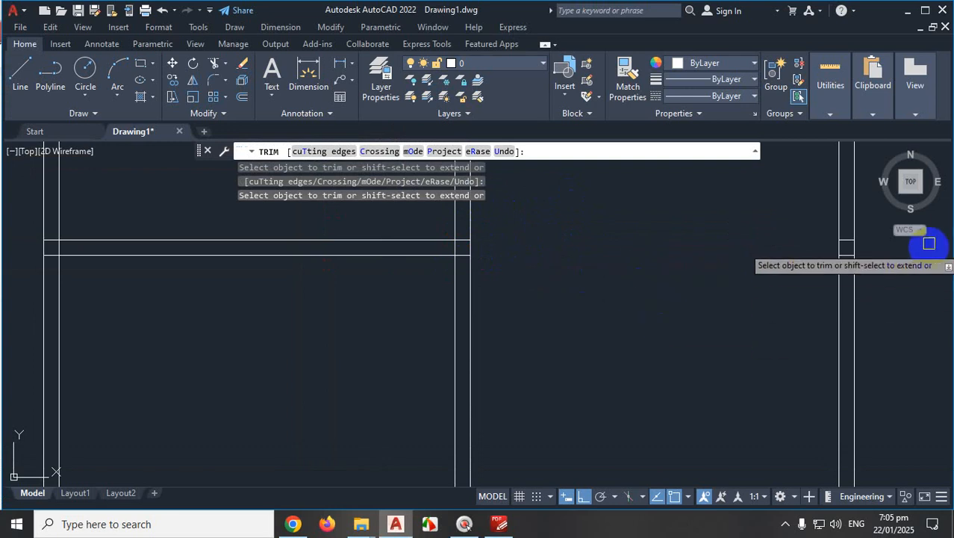
scroll(923, 241, "up", 4)
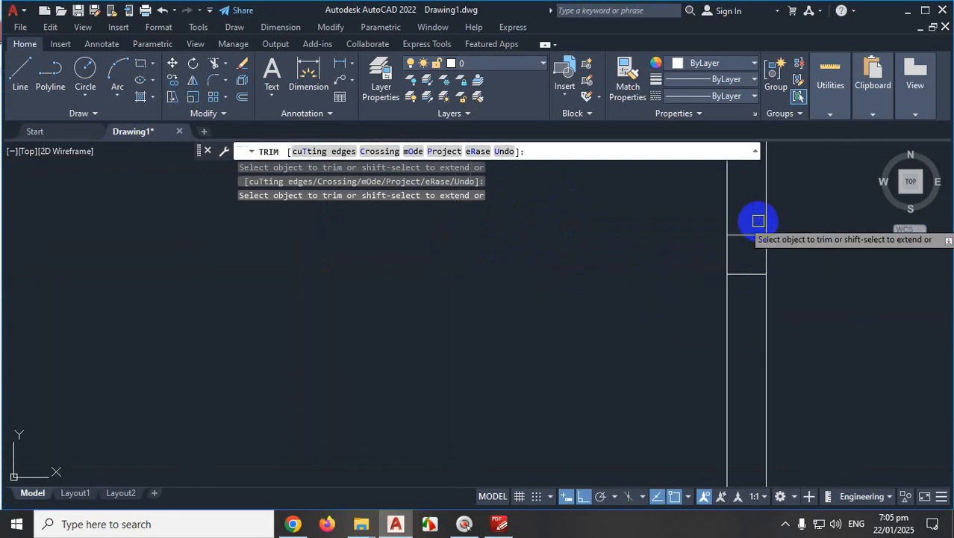
scroll(770, 290, "down", 4)
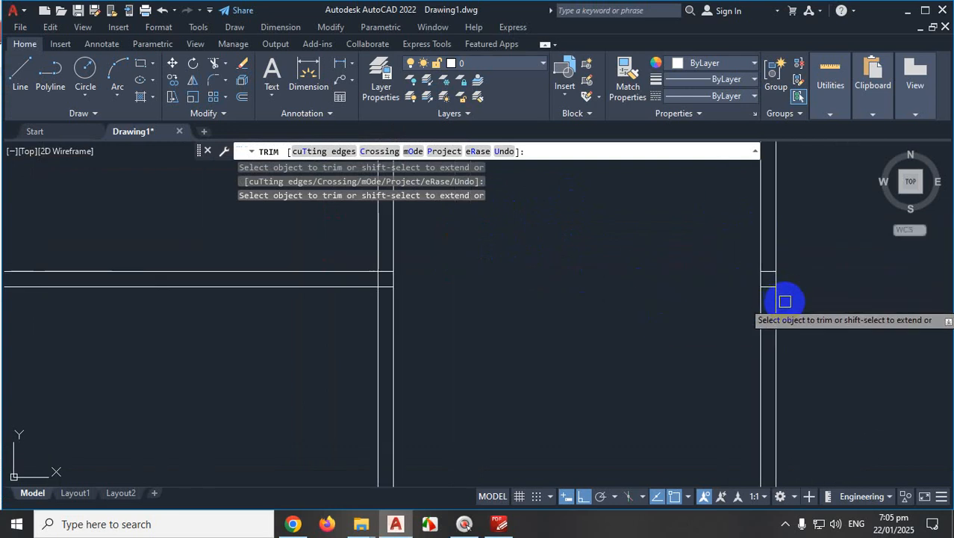
key("ctrl+1")
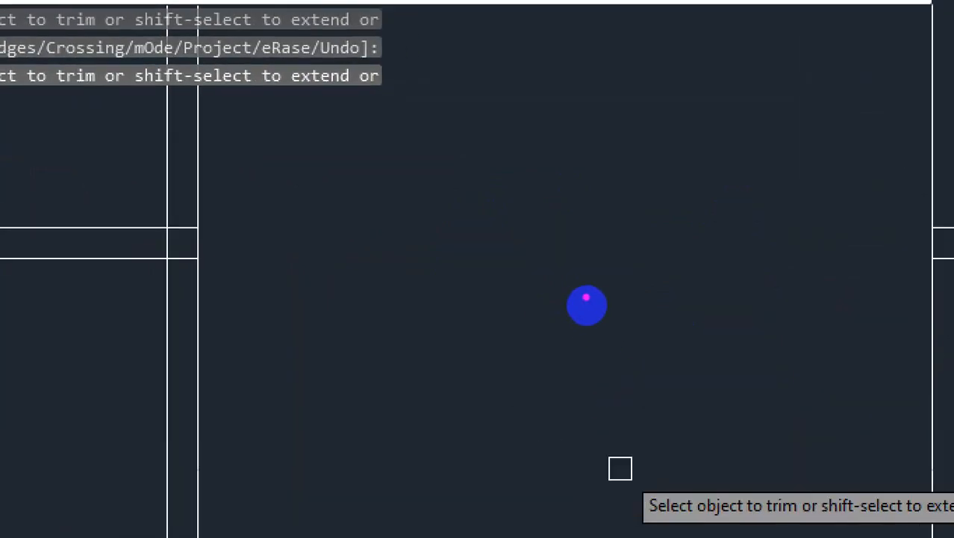
left_click_drag(196, 122, 189, 294)
left_click_drag(930, 82, 931, 312)
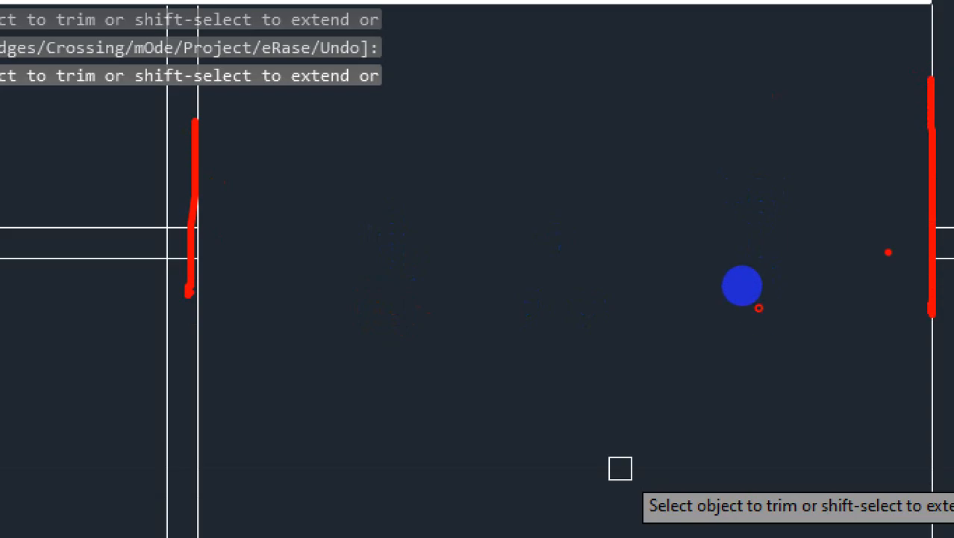
left_click_drag(912, 219, 619, 299)
mouse_move(596, 200)
left_mouse_down()
mouse_move(799, 324)
mouse_move(841, 324)
left_mouse_up()
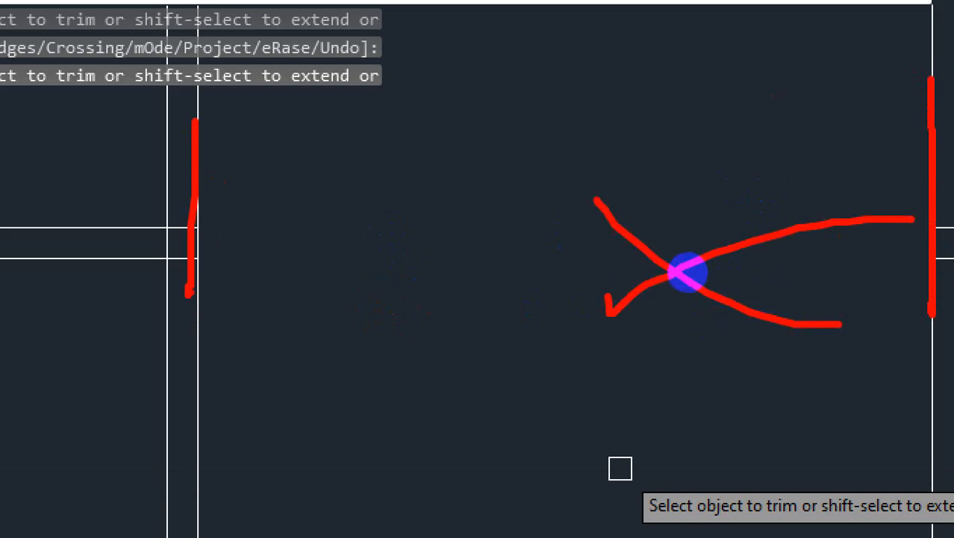
key("Escape")
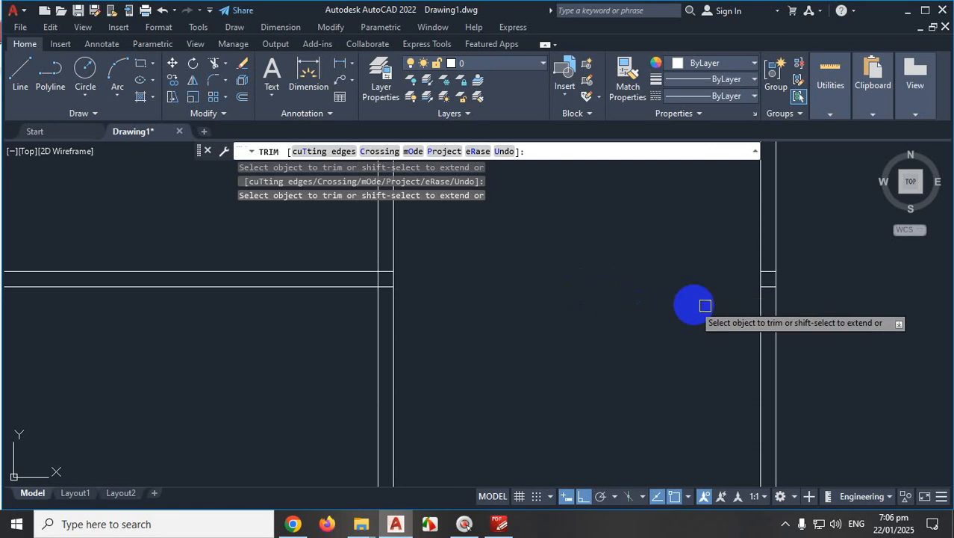
scroll(805, 281, "up", 2)
scroll(804, 281, "up", 2)
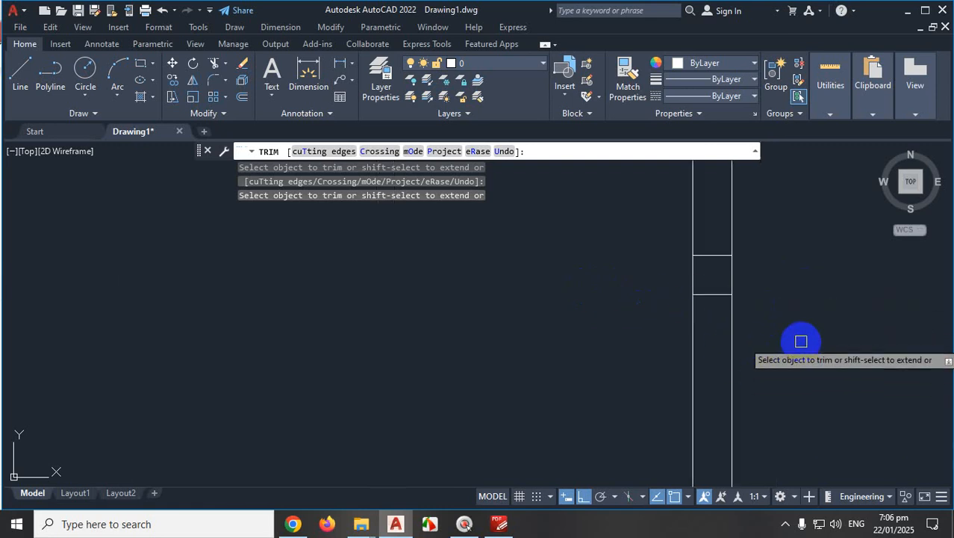
key("ctrl+1")
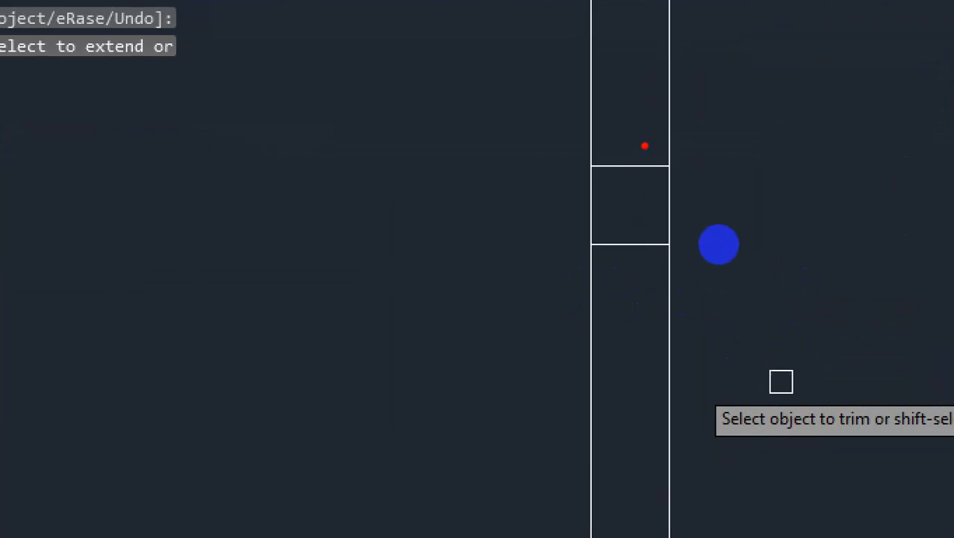
left_click_drag(646, 155, 626, 254)
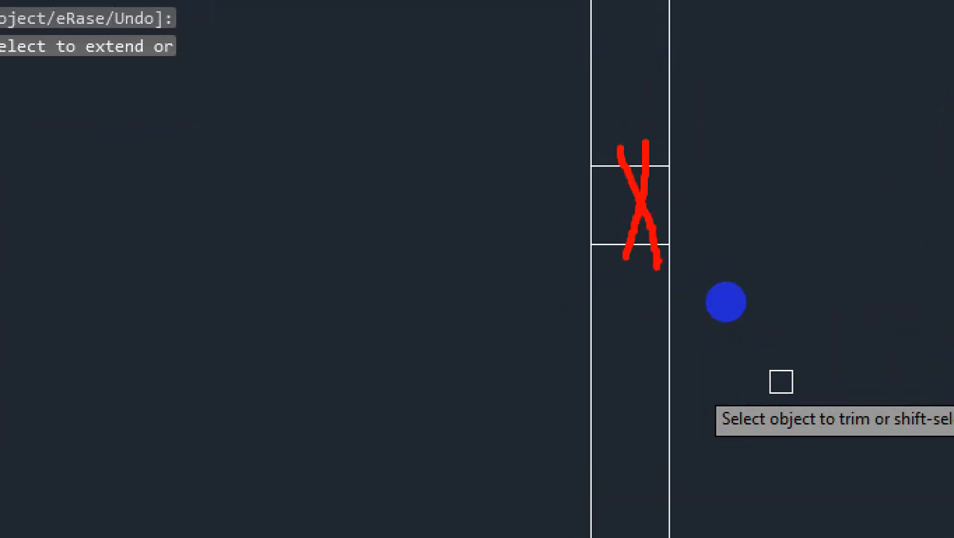
key("Escape")
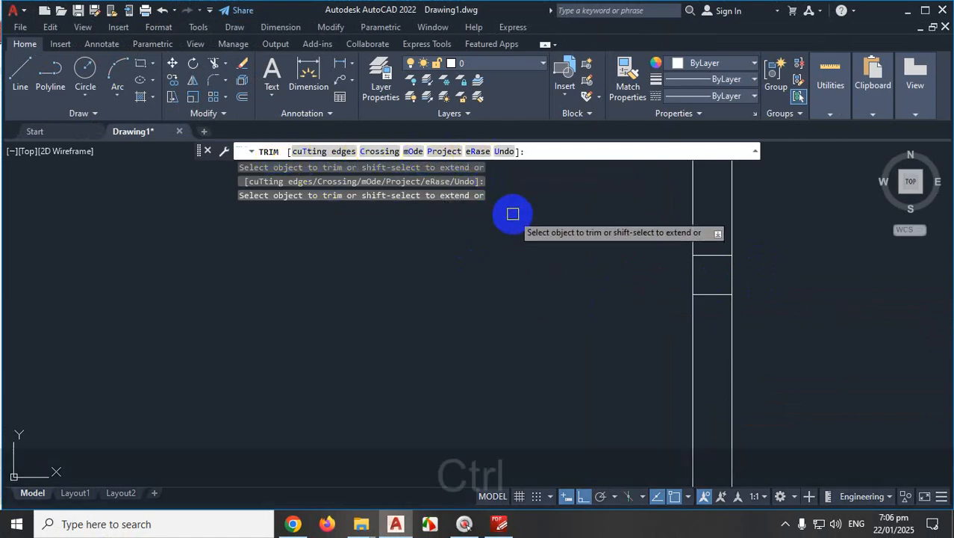
key("ctrl+1")
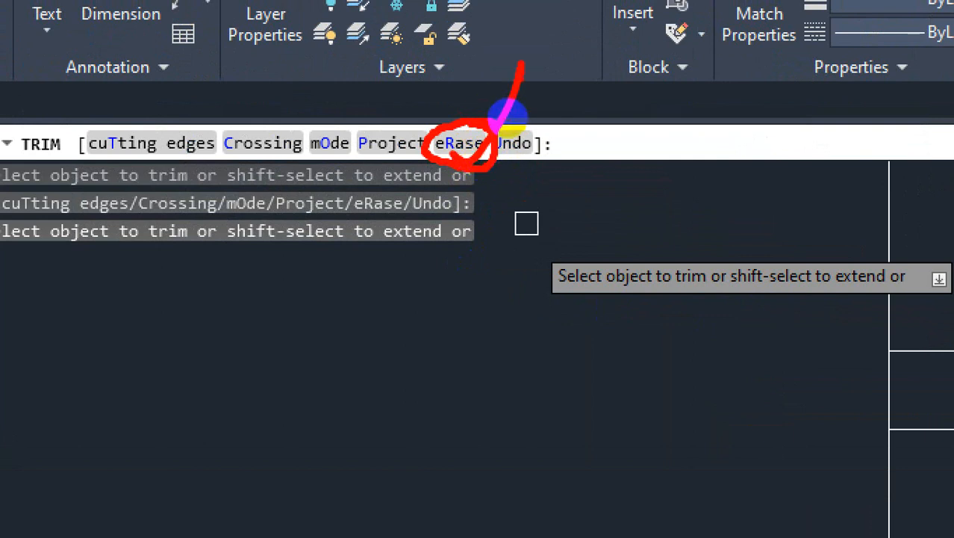
key("Escape")
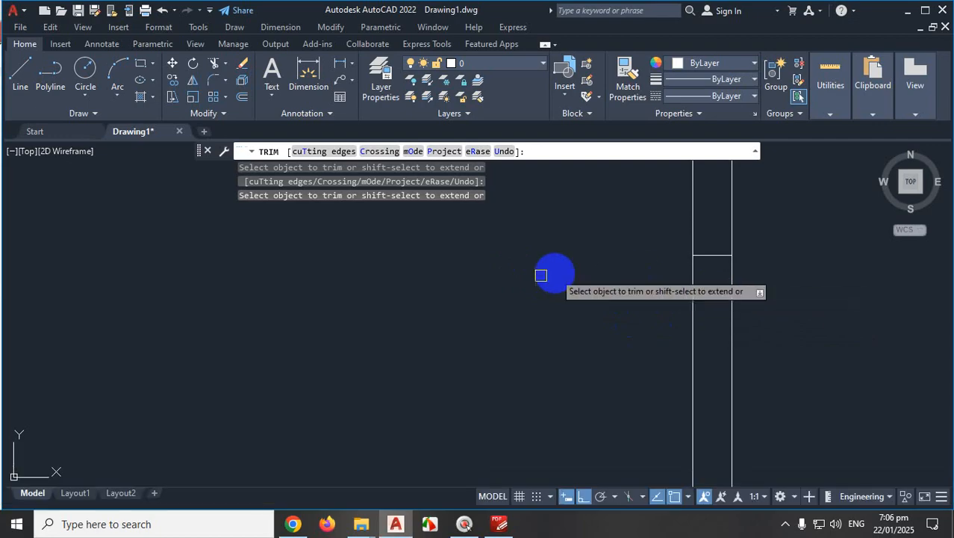
Trim the two leftover partition segments inside the right outer wall, end the command and undo the partition trimming
left_click(709, 256)
left_click(709, 294)
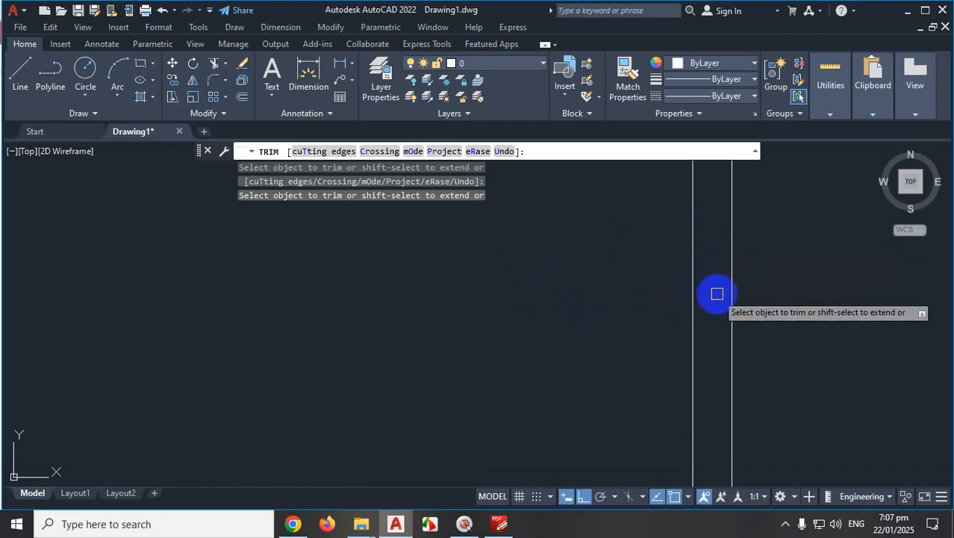
key("Escape")
scroll(642, 332, "down", 6)
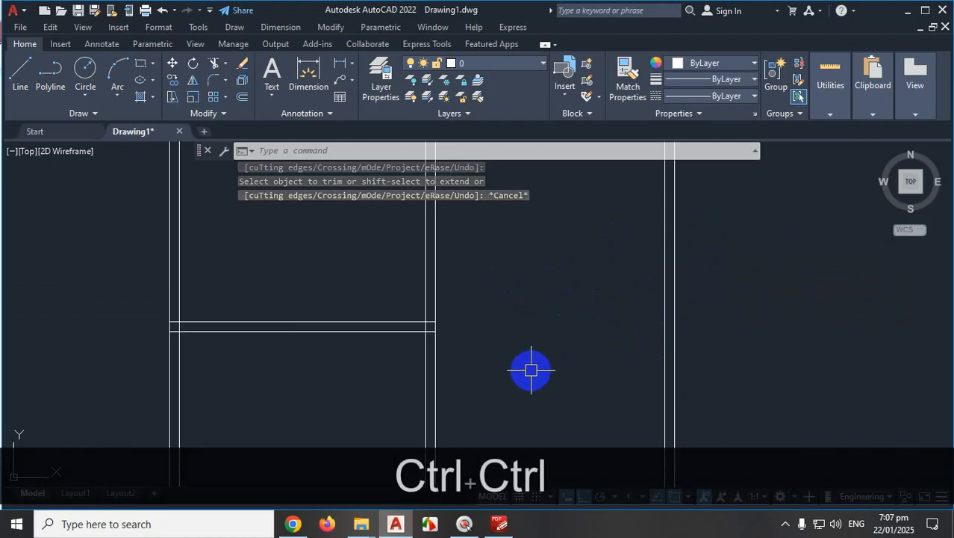
key("ctrl+z")
key("ctrl+z")
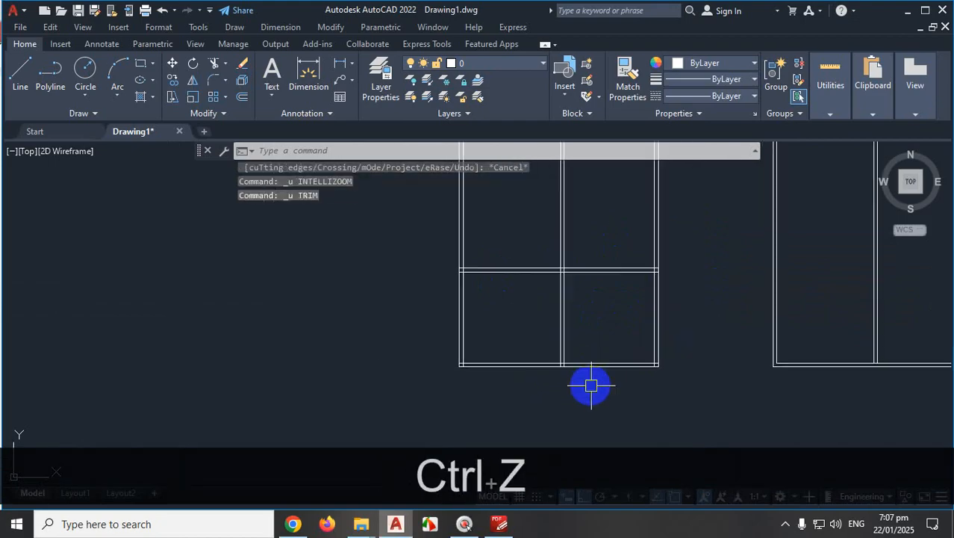
Trim both horizontal partition lines with a fence, removing everything from the middle vertical wall through the right outer wall
scroll(588, 351, "up", 4)
scroll(592, 350, "down", 2)
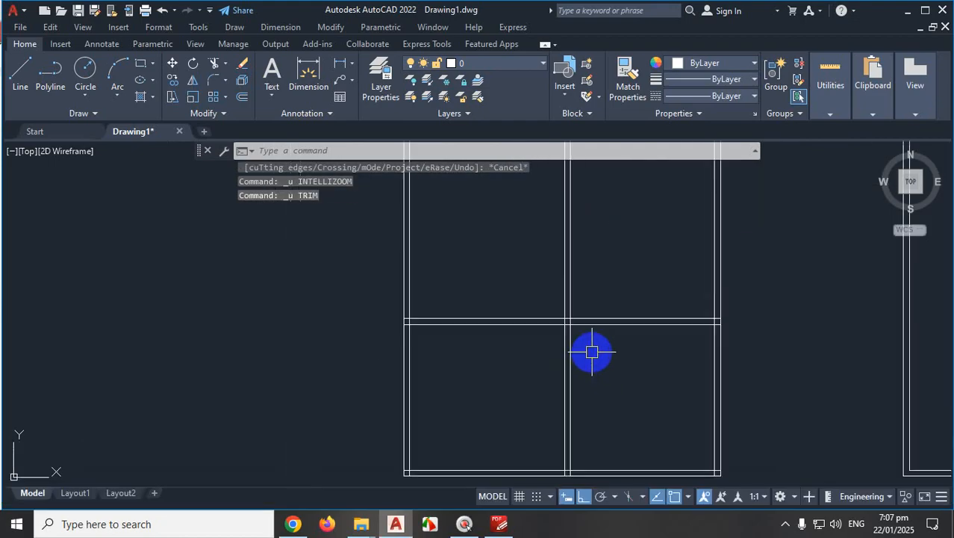
type("tr")
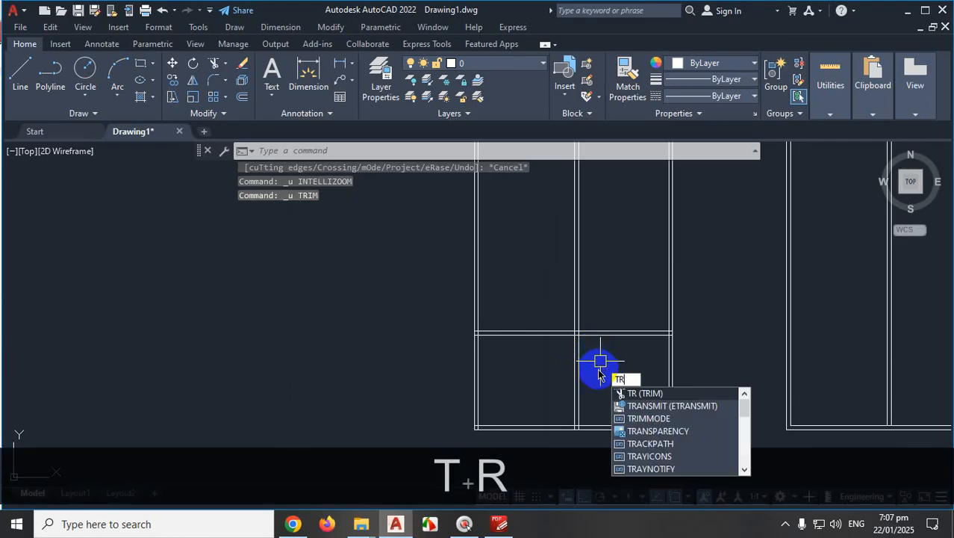
key("space")
scroll(613, 358, "up", 3)
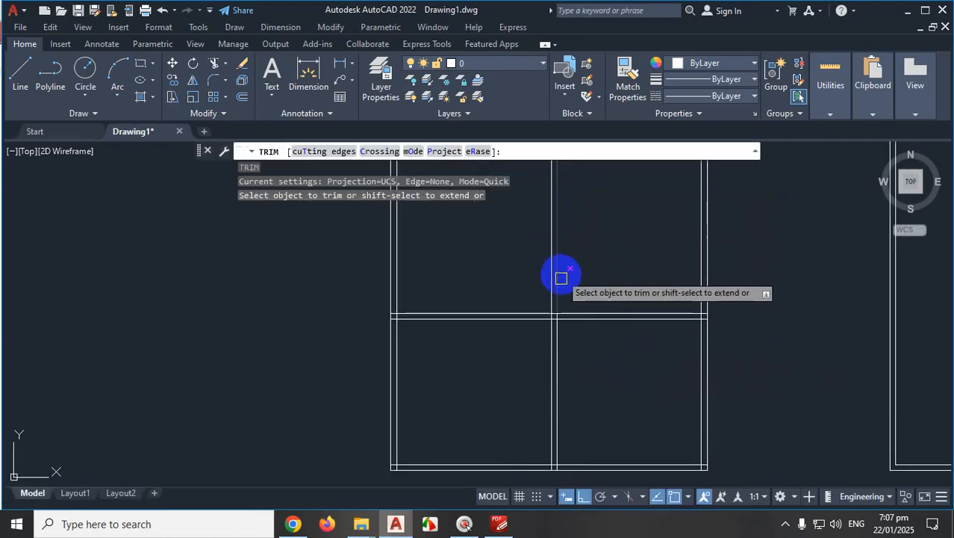
key("ctrl+1")
left_click(610, 348)
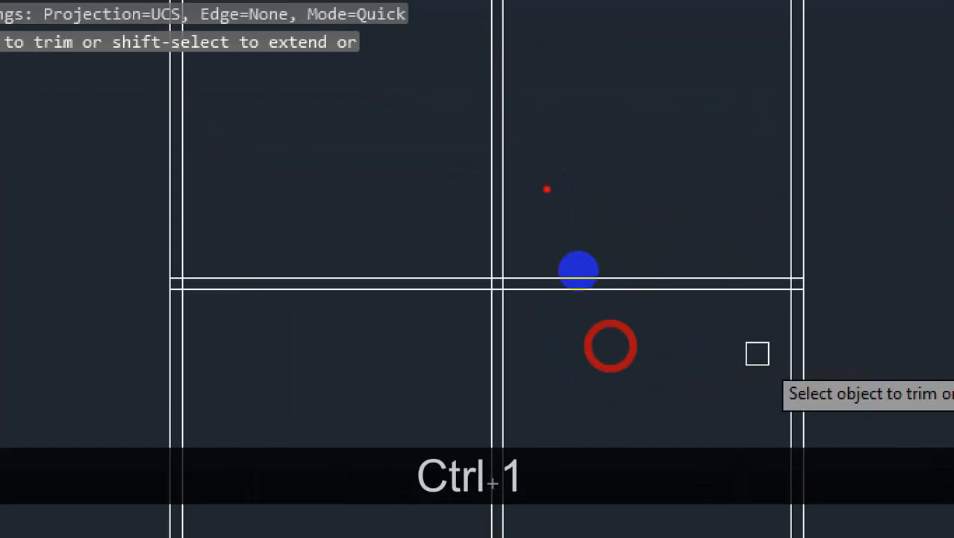
left_click_drag(503, 154, 497, 342)
left_click_drag(784, 127, 793, 384)
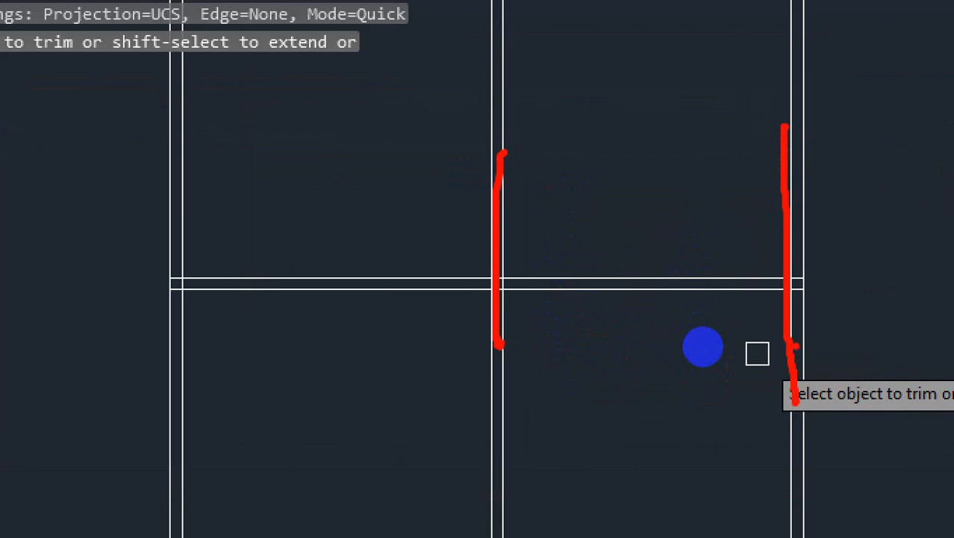
key("Escape")
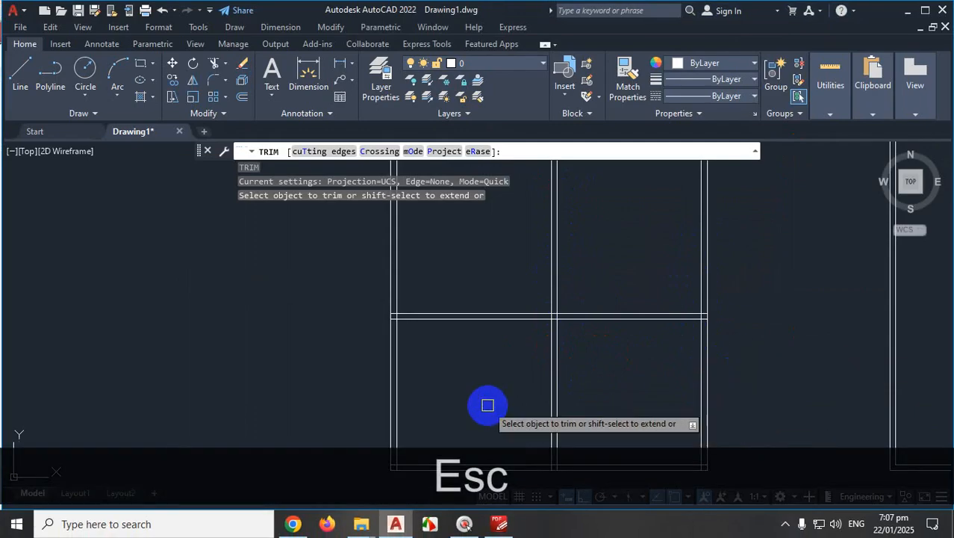
scroll(489, 388, "up", 1)
scroll(554, 216, "up", 1)
scroll(523, 301, "up", 1)
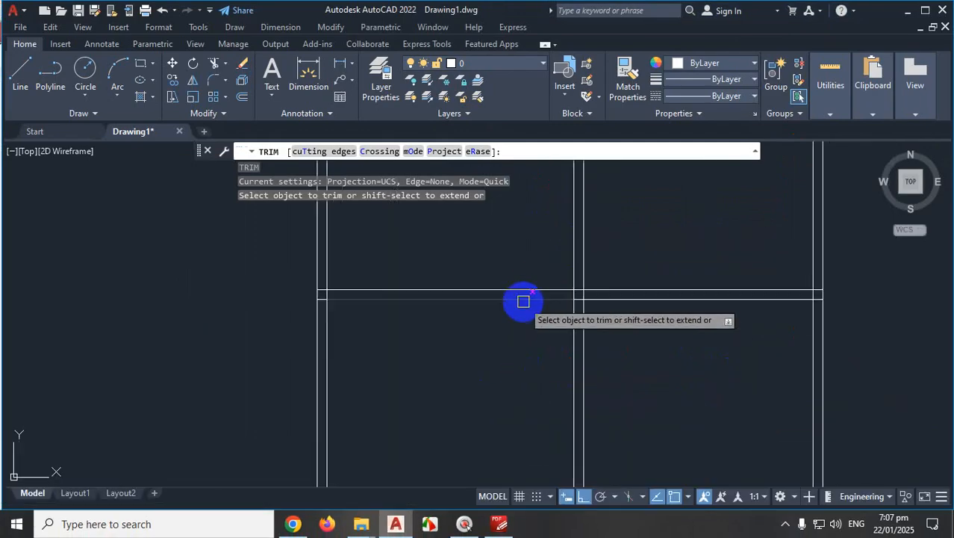
scroll(529, 269, "up", 1)
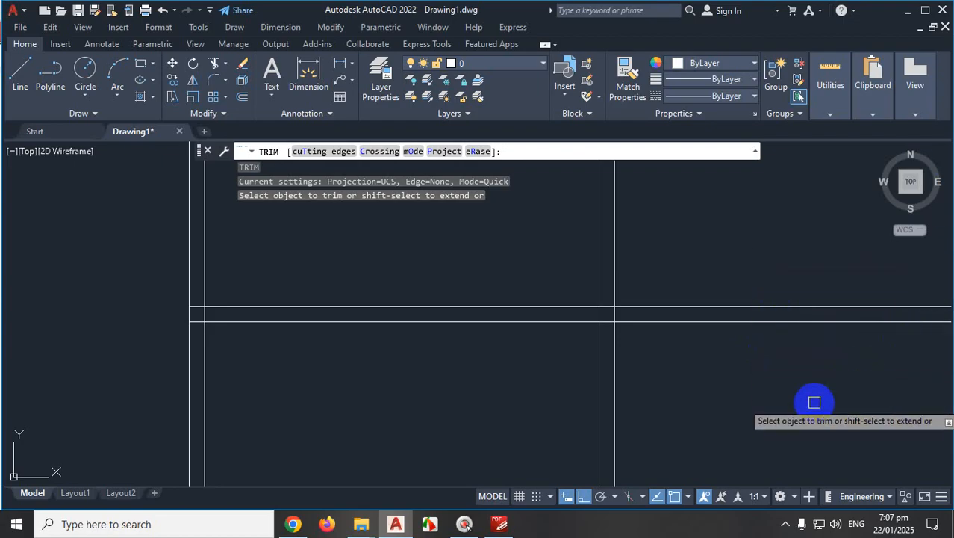
left_click(810, 266)
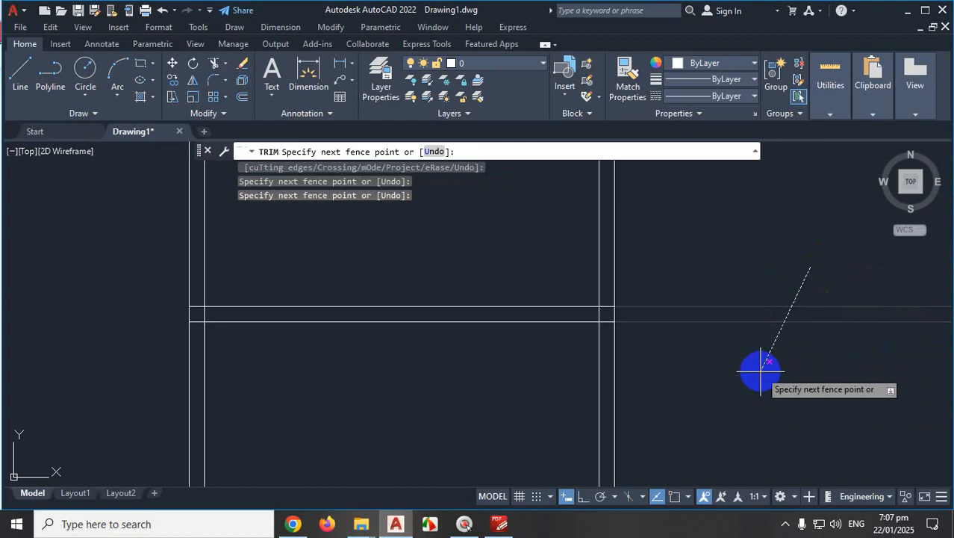
right_click(760, 364)
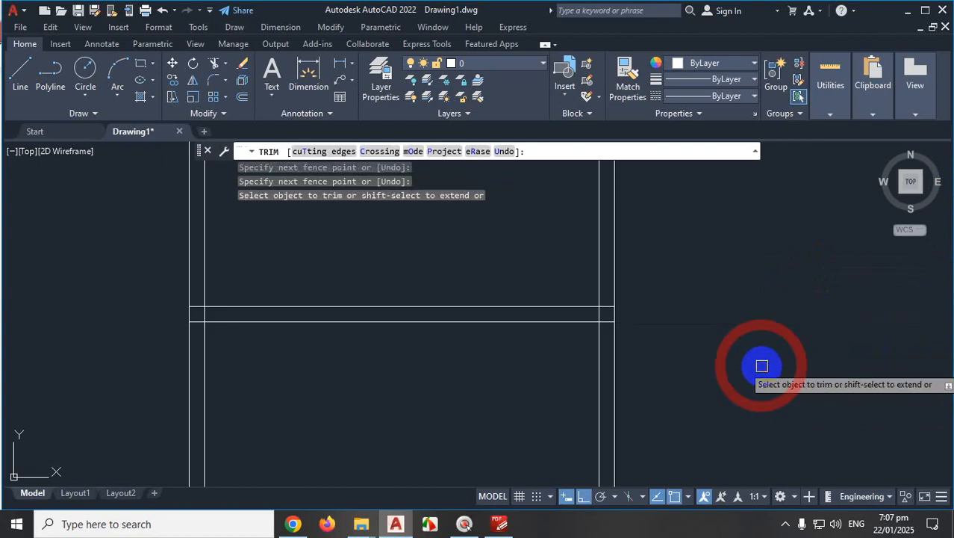
scroll(658, 336, "down", 3)
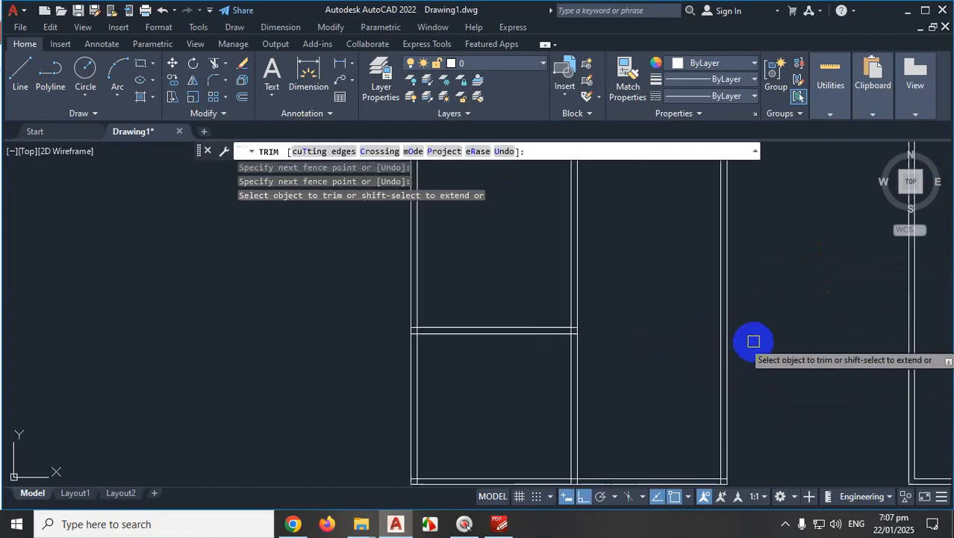
scroll(751, 338, "up", 4)
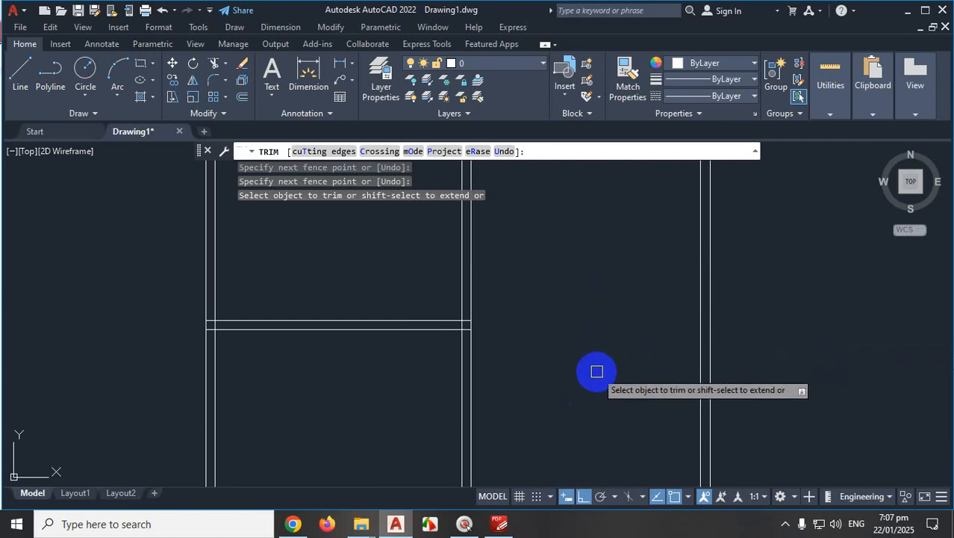
scroll(601, 367, "down", 4)
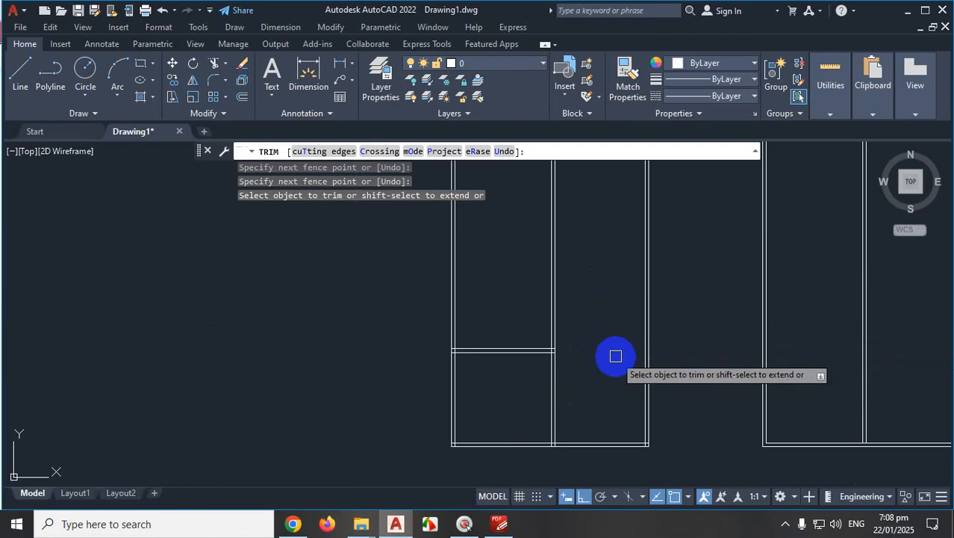
key("ctrl+1")
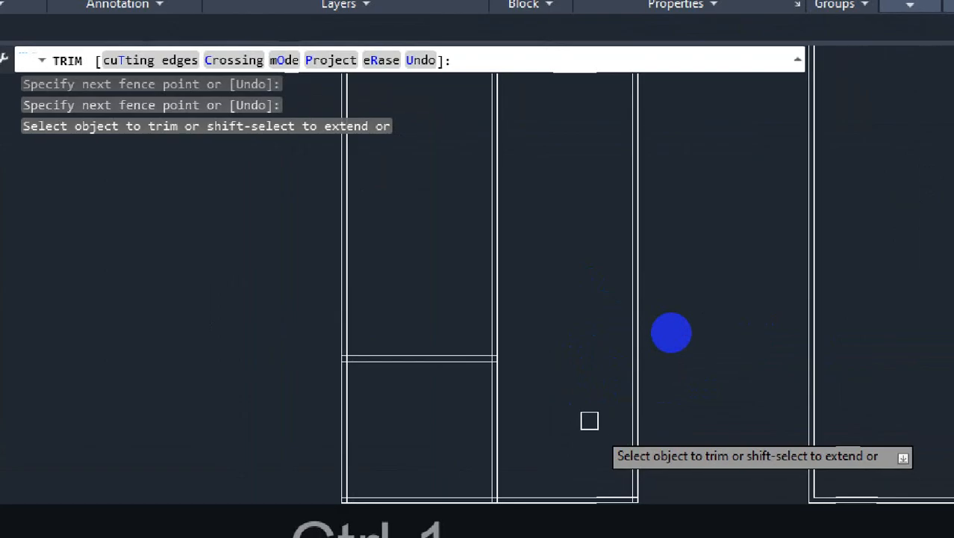
key("Escape")
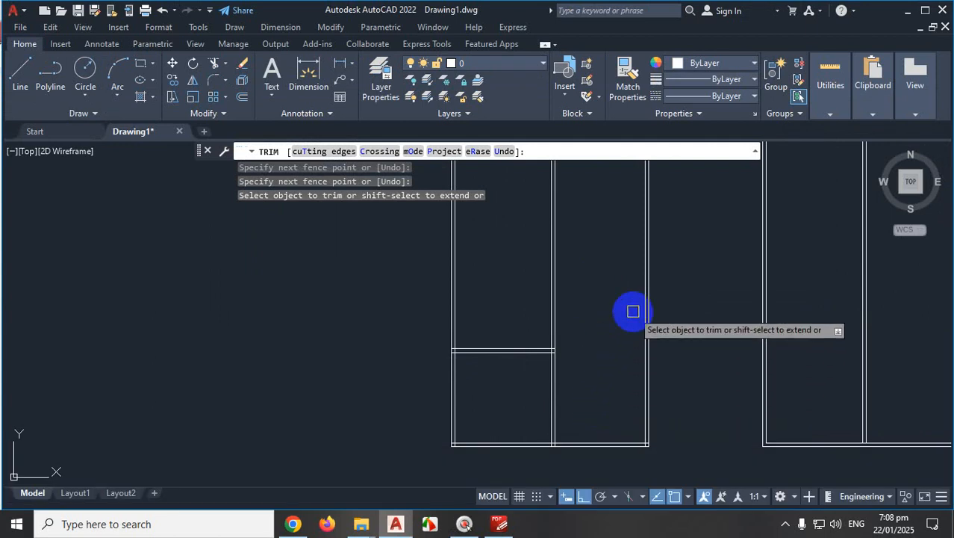
Trim the overlapping ends of the inner wall lines at the first floor plan's lower right corner
scroll(650, 473, "up", 2)
scroll(650, 474, "up", 4)
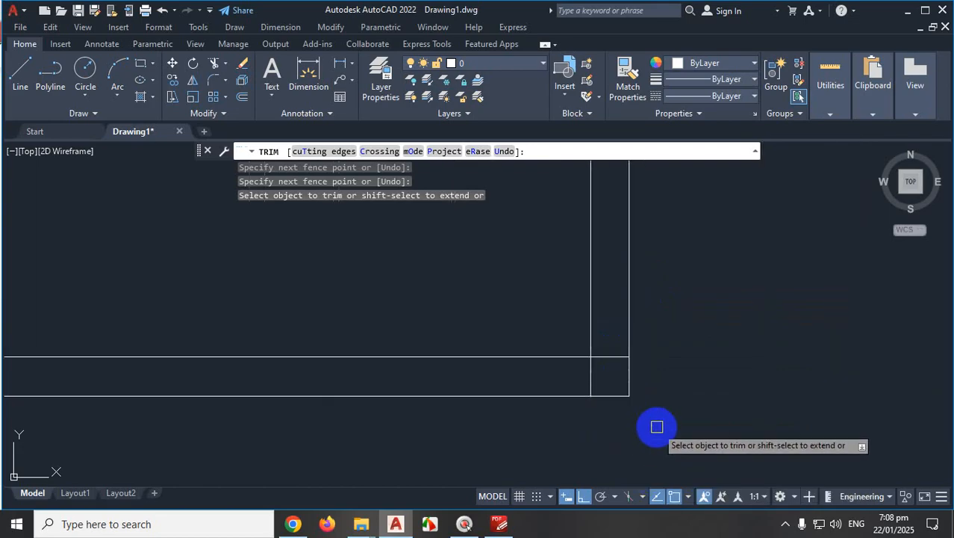
left_click(612, 333)
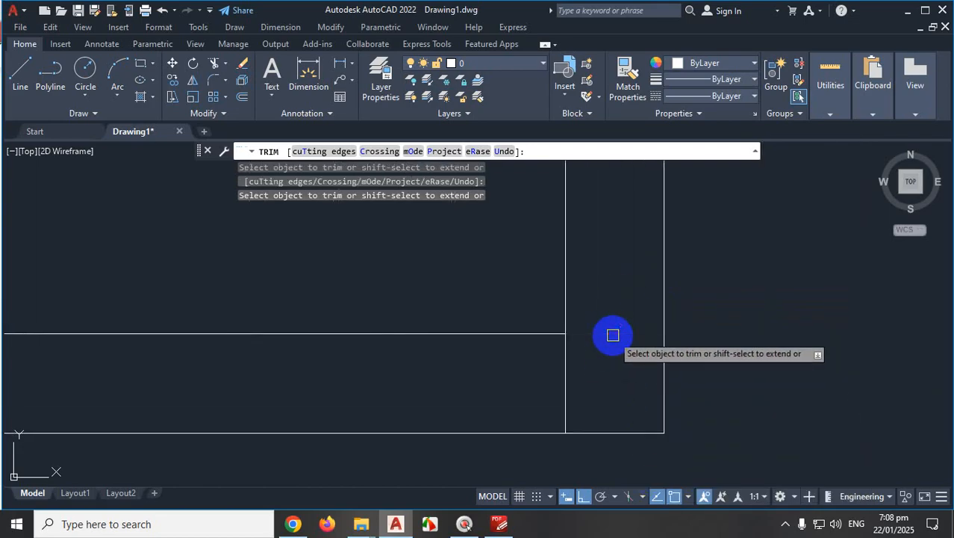
left_click(568, 366)
scroll(567, 388, "down", 3)
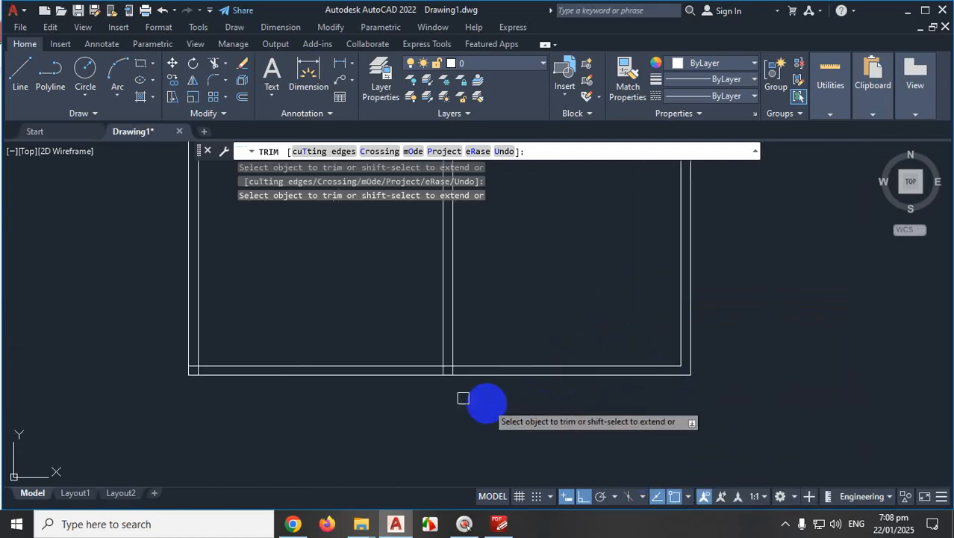
Trim the middle vertical wall lines inside the bottom outer wall, open the inner wall line between them, and end the Trim command
scroll(465, 387, "up", 4)
left_click(602, 355)
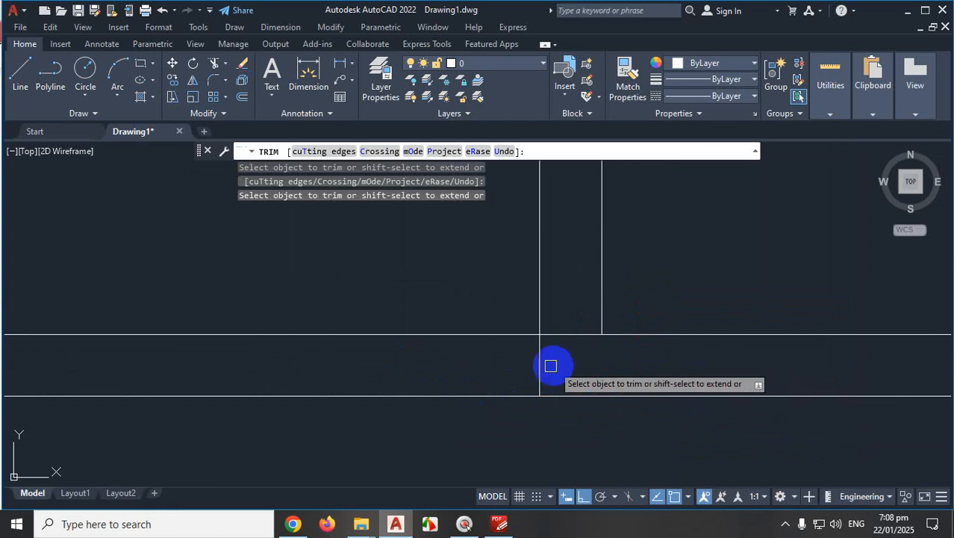
left_click(541, 365)
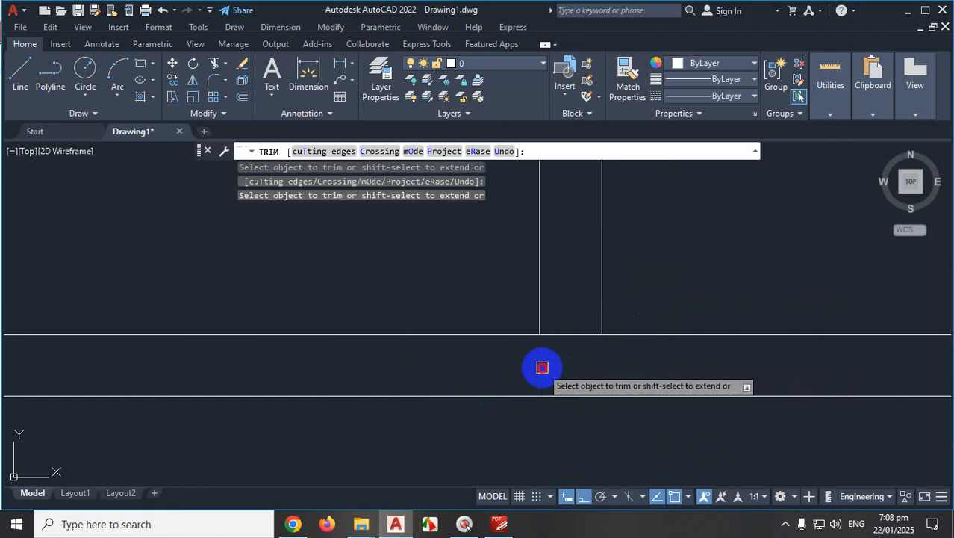
left_click(575, 335)
scroll(523, 377, "down", 3)
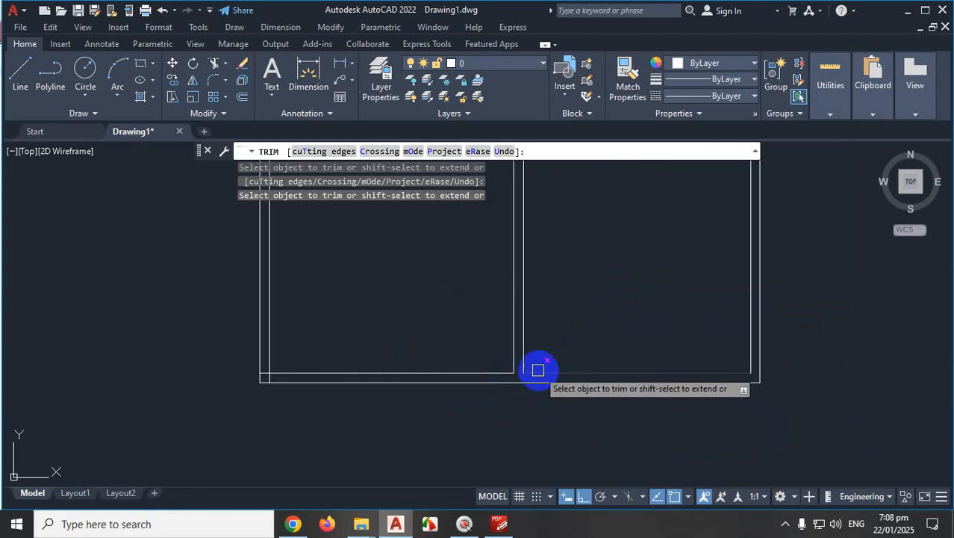
key("Escape")
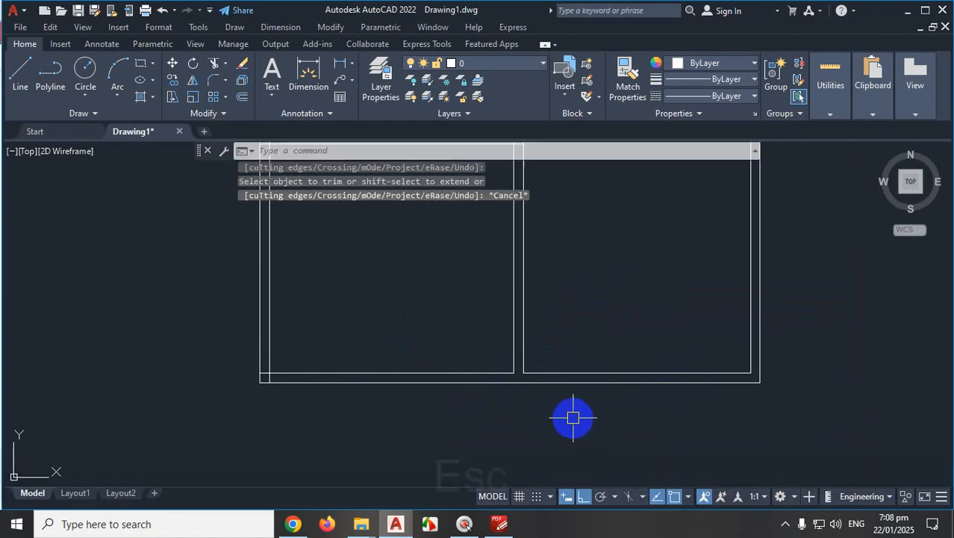
Switch to PDF-XChange Editor, examine the right-hand rooms' walls and dimensions from the master bedroom up to the bedroom, and return to AutoCAD
left_click(500, 523)
scroll(572, 291, "down", 3)
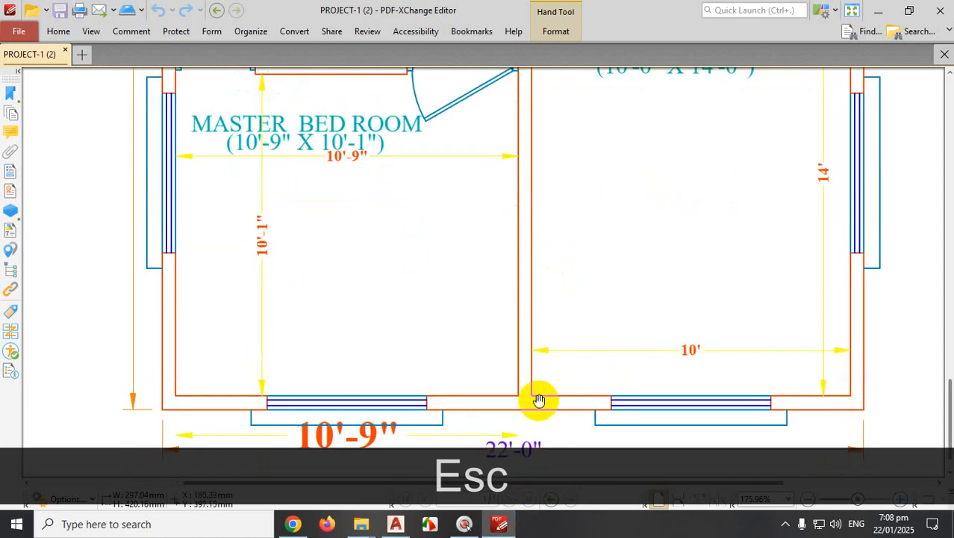
scroll(695, 394, "up", 4)
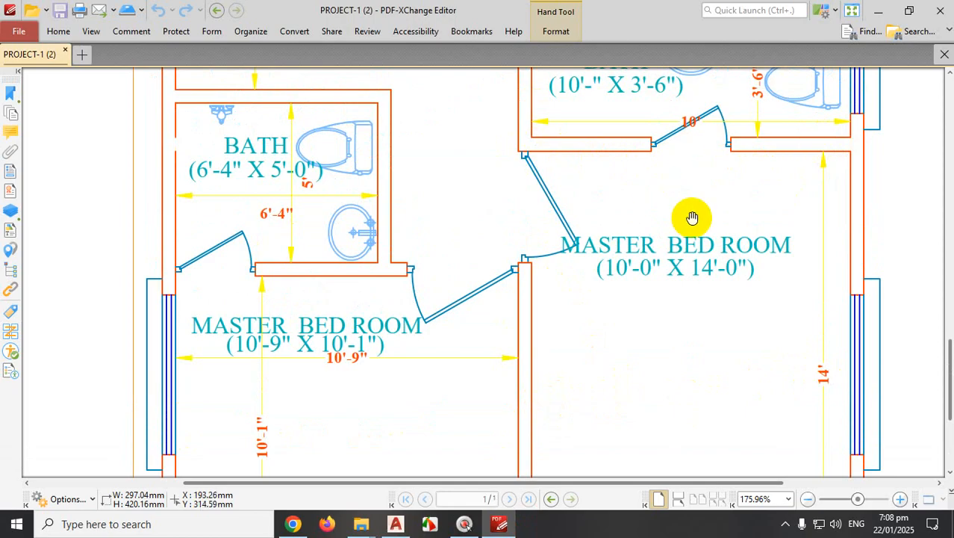
scroll(726, 123, "up", 3)
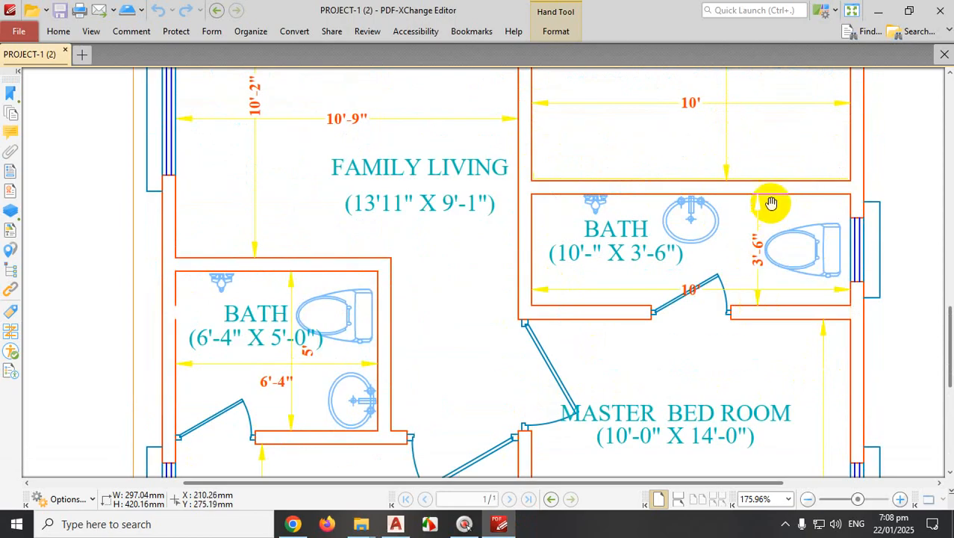
scroll(738, 195, "up", 8)
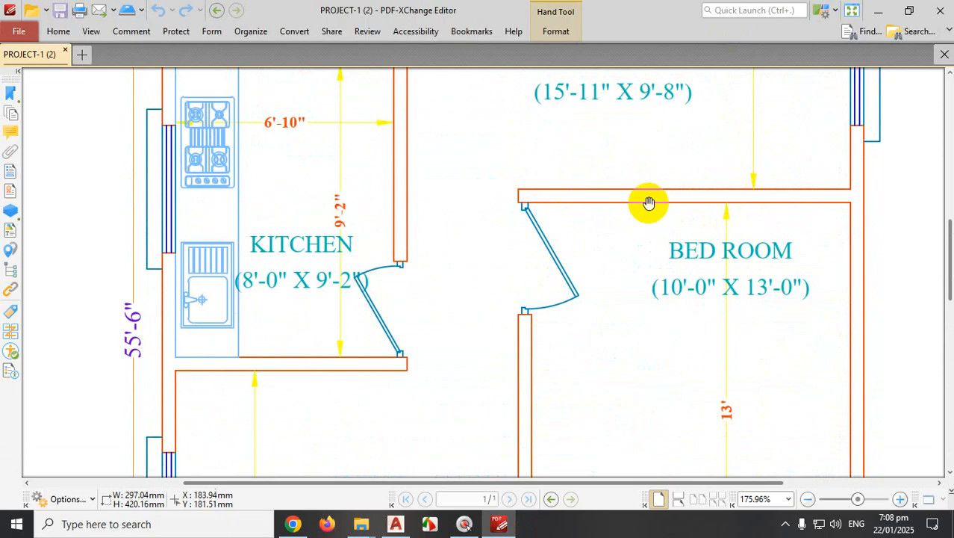
scroll(657, 224, "down", 10)
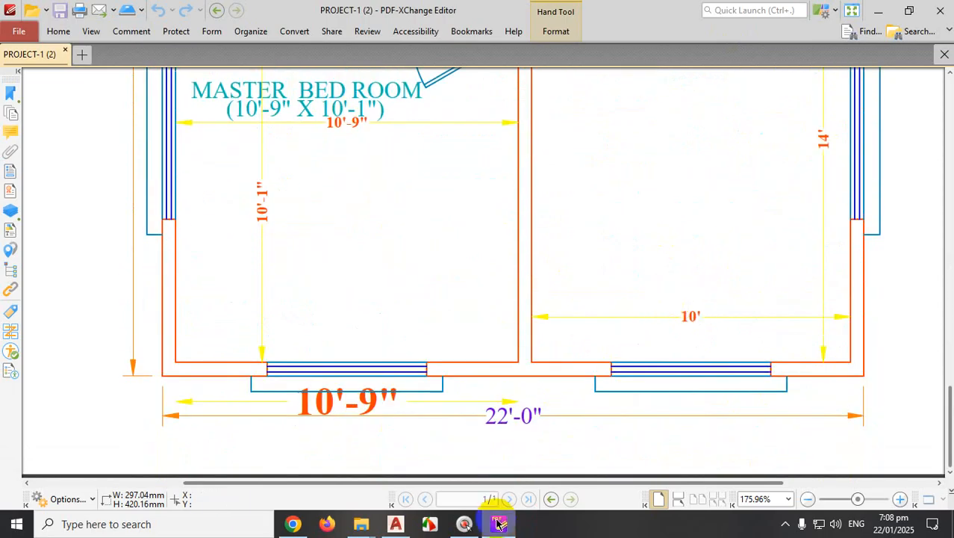
left_click(396, 523)
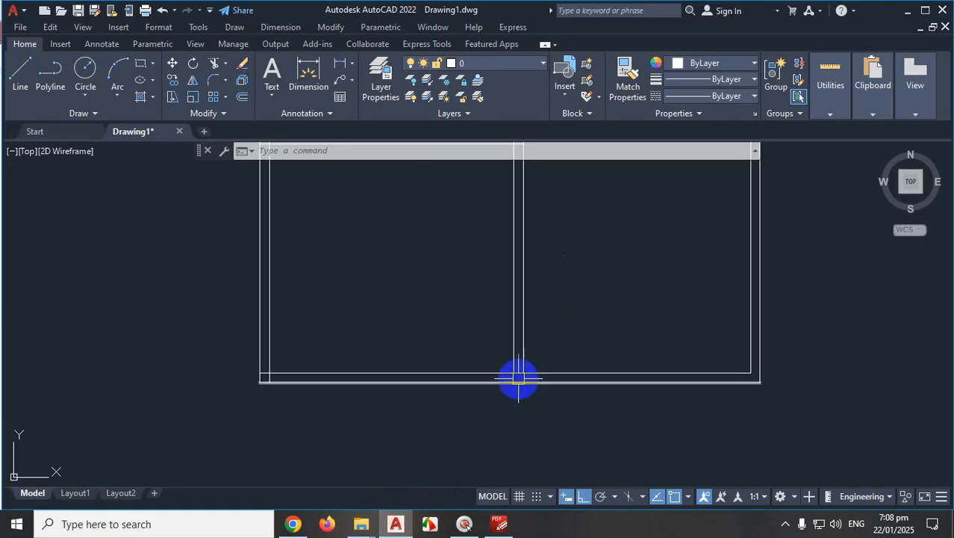
scroll(517, 373, "up", 4)
scroll(514, 357, "up", 6)
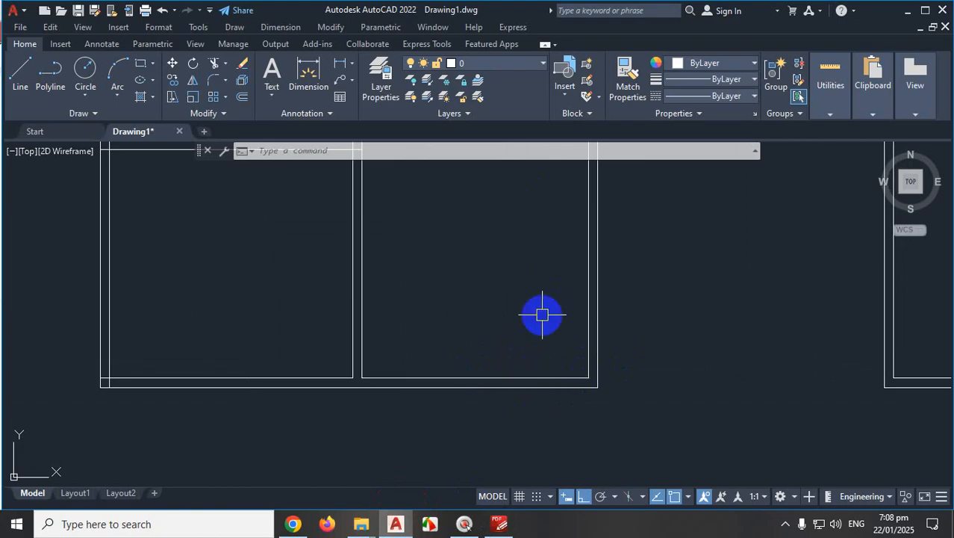
key("ctrl+1")
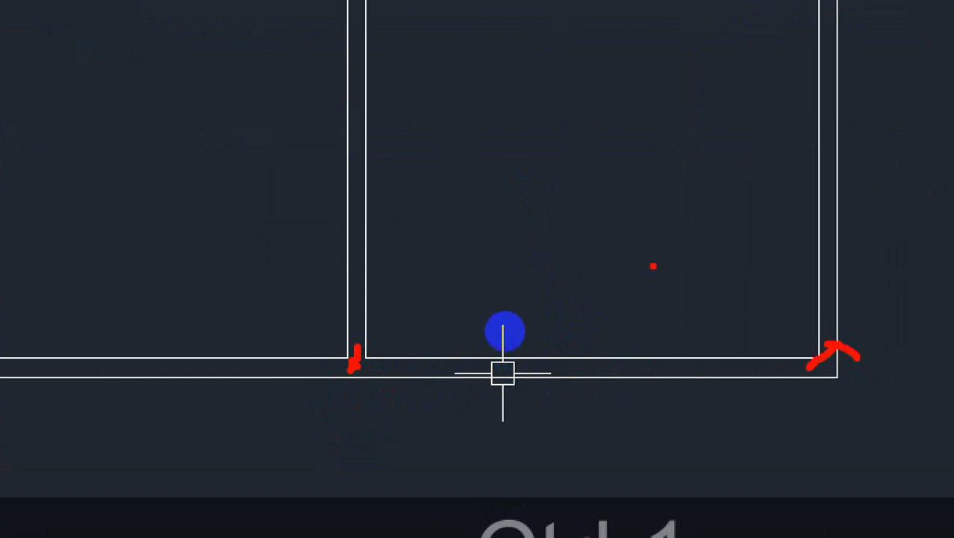
left_click_drag(686, 157, 673, 360)
key("Escape")
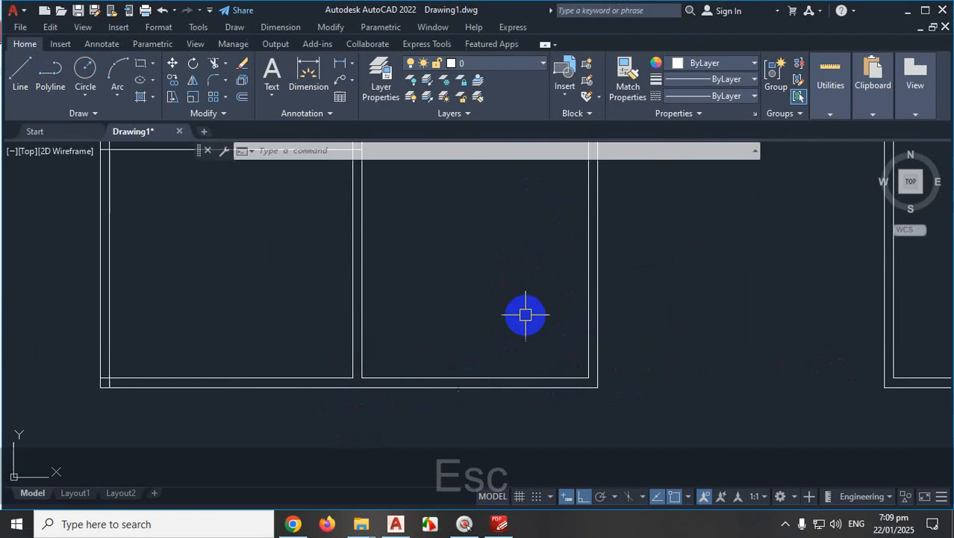
scroll(526, 336, "down", 3)
scroll(520, 364, "up", 3)
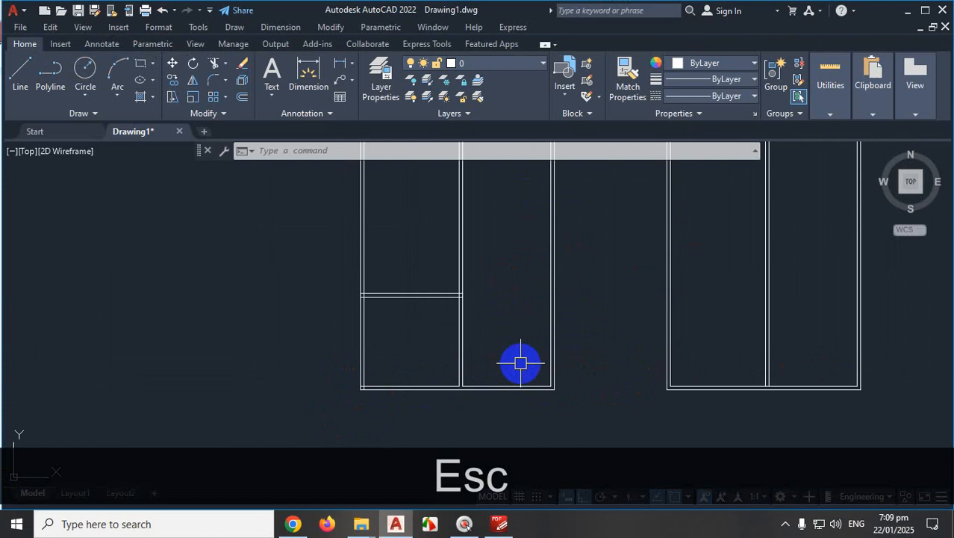
Check the right master bedroom's length in the PDF, then offset its bottom inner wall line 14' upward in AutoCAD using the Through option
type("o")
key("Return")
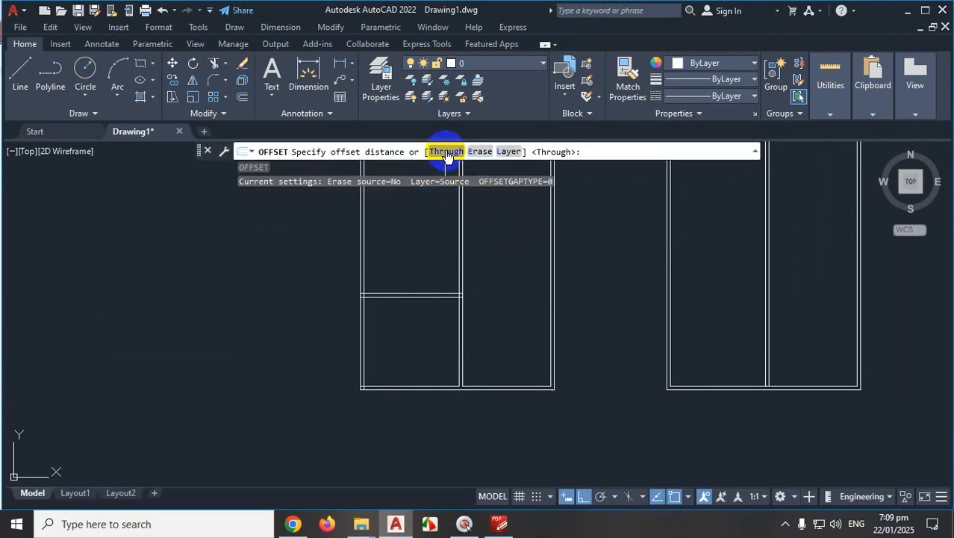
left_click(447, 154)
scroll(519, 404, "up", 4)
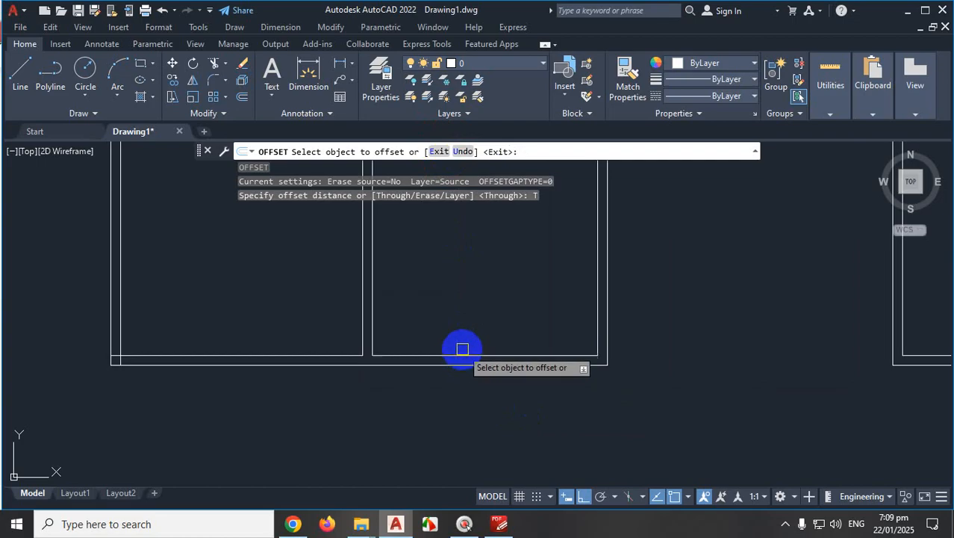
left_click(462, 349)
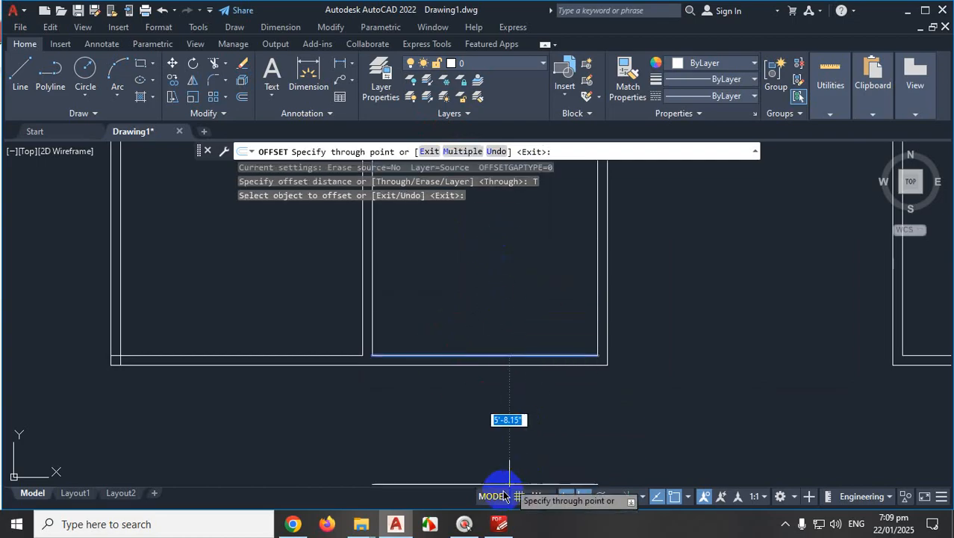
left_click(500, 524)
scroll(829, 148, "up", 3)
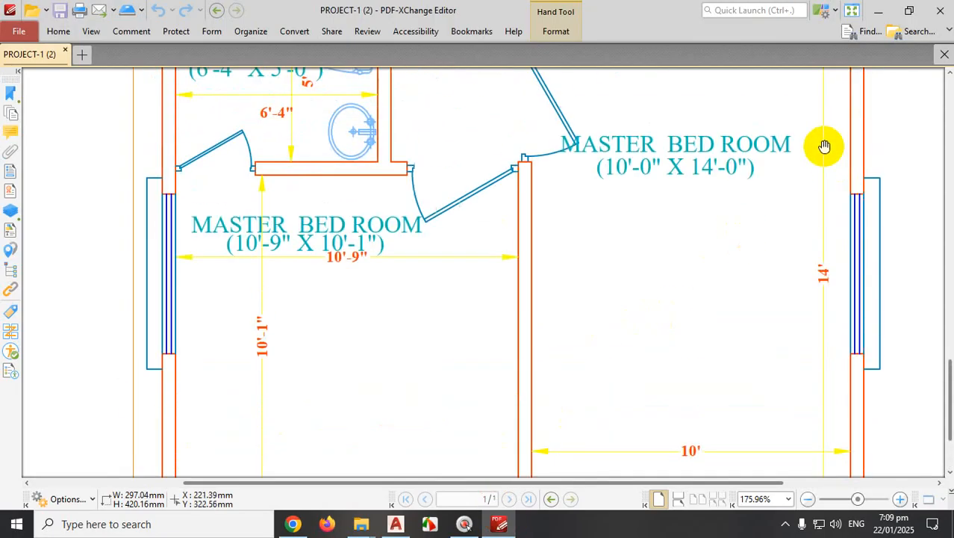
scroll(827, 209, "up", 3)
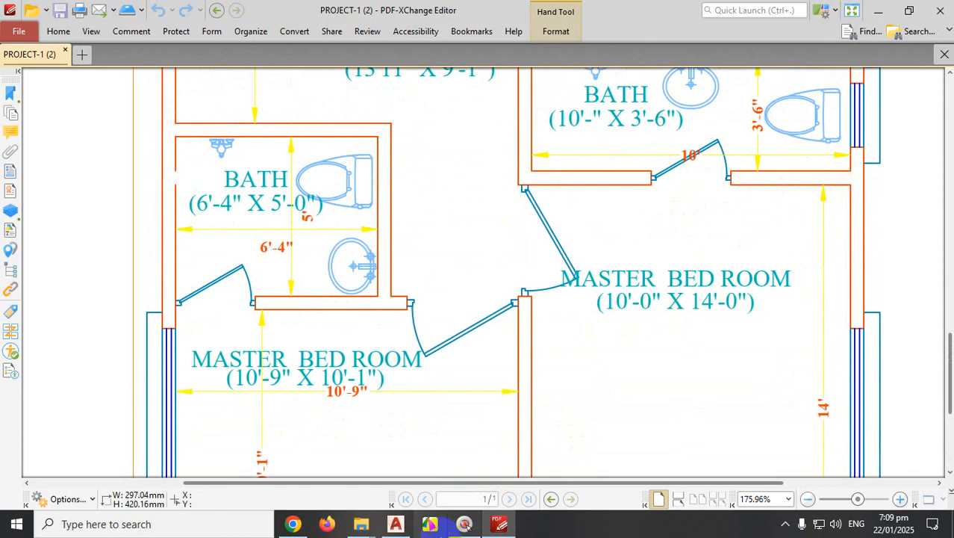
left_click(395, 524)
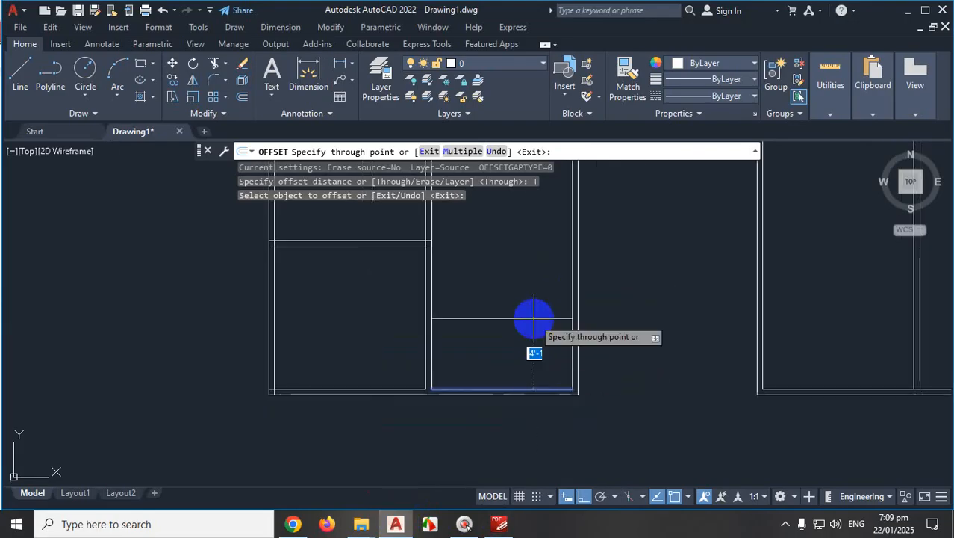
type("4")
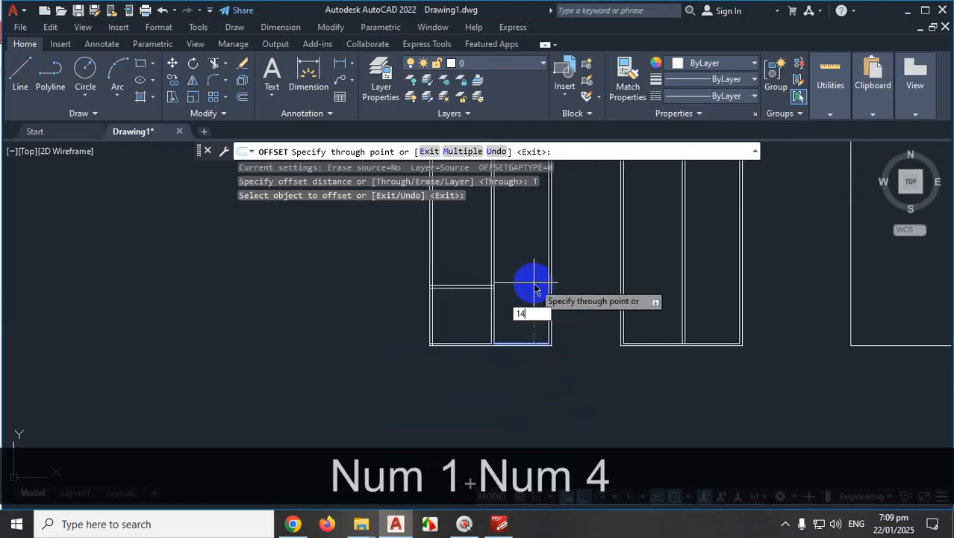
type("'")
key("Return")
Offset the right master bedroom's upper line 5" upward to form the partition wall below the bath
scroll(533, 279, "up", 4)
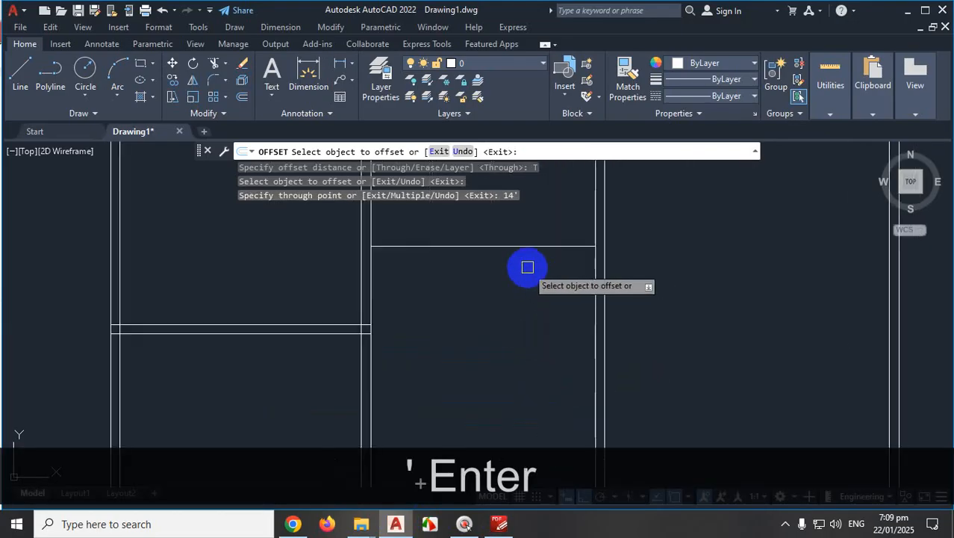
left_click(515, 249)
scroll(518, 304, "down", 4)
scroll(512, 305, "up", 2)
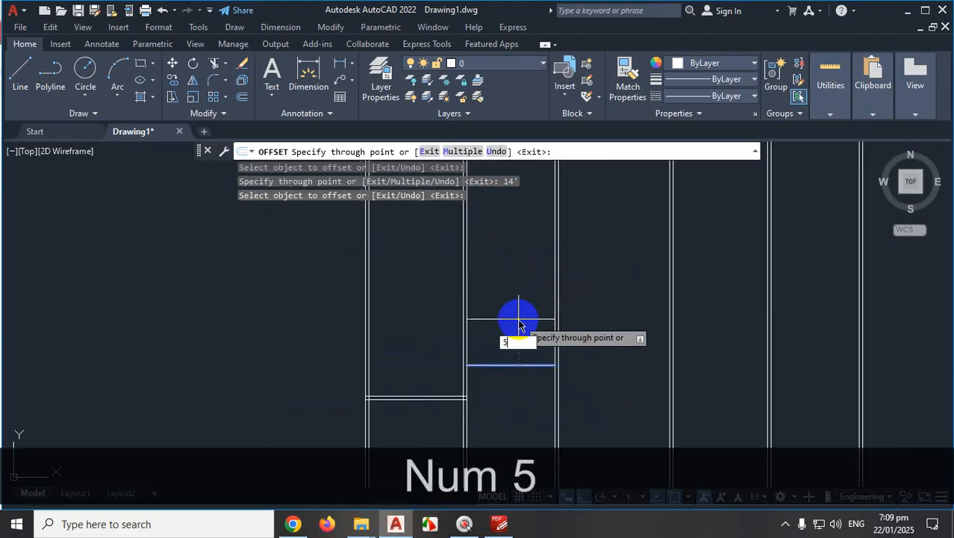
key("Return")
Check the right bath's depth in the PDF, then offset the upper line of the partition below it 3'6" upward in AutoCAD
left_click(501, 525)
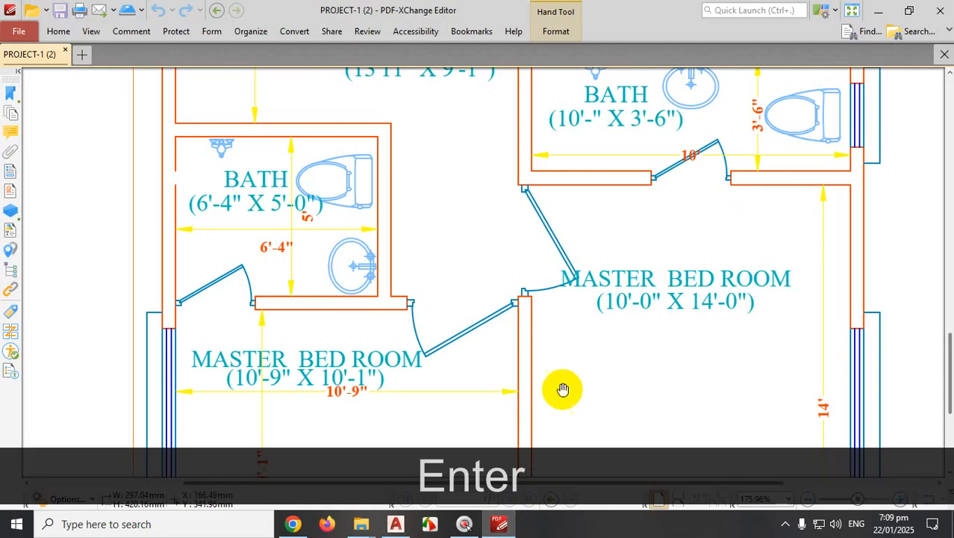
scroll(700, 202, "up", 3)
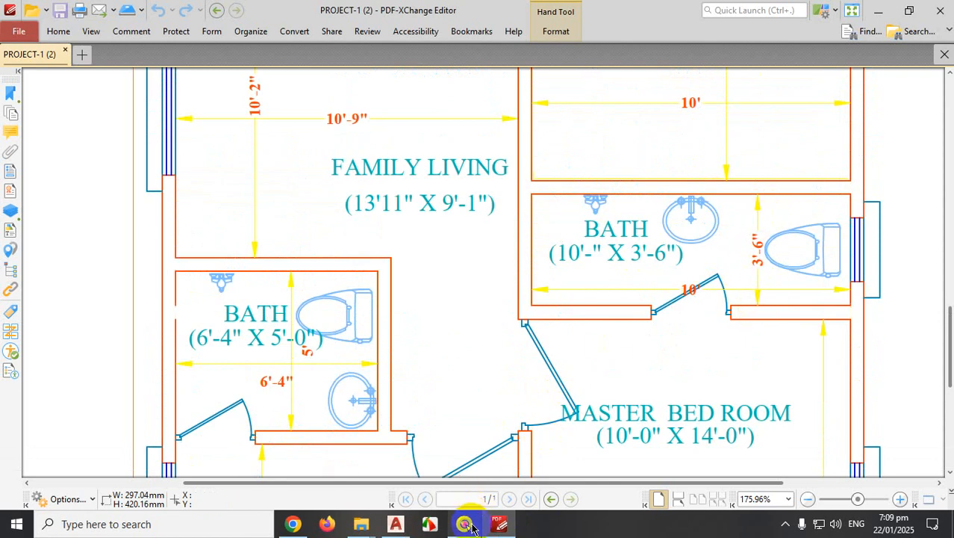
left_click(400, 529)
scroll(515, 351, "up", 3)
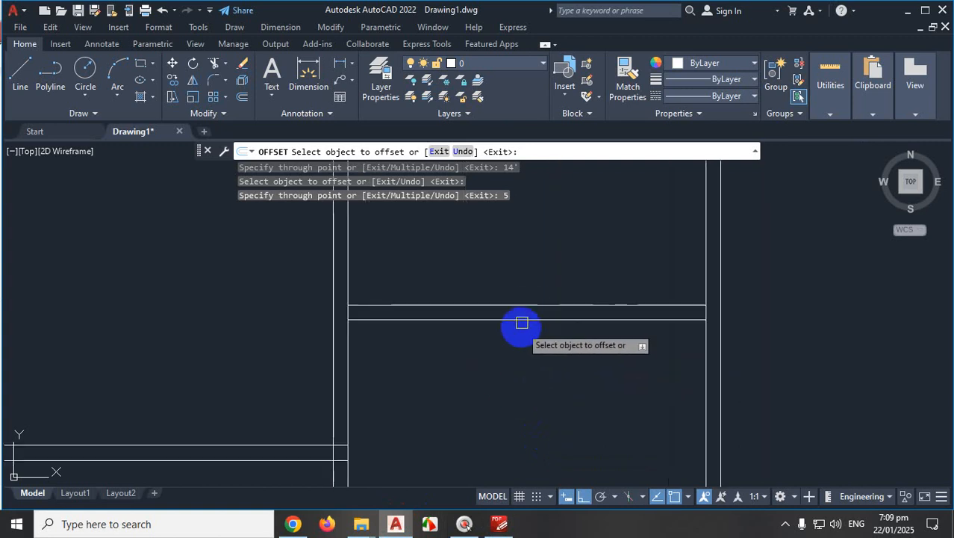
left_click(532, 304)
scroll(543, 319, "down", 4)
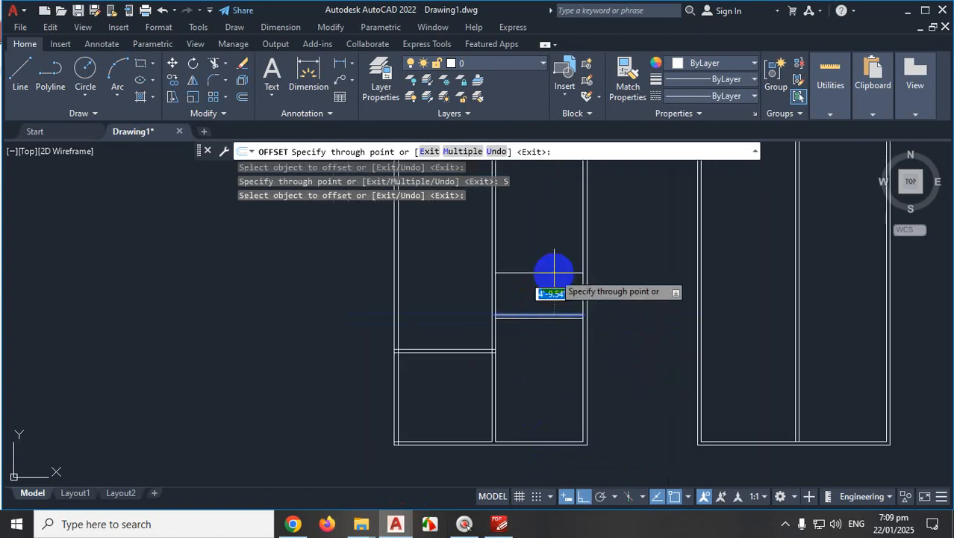
type("3'")
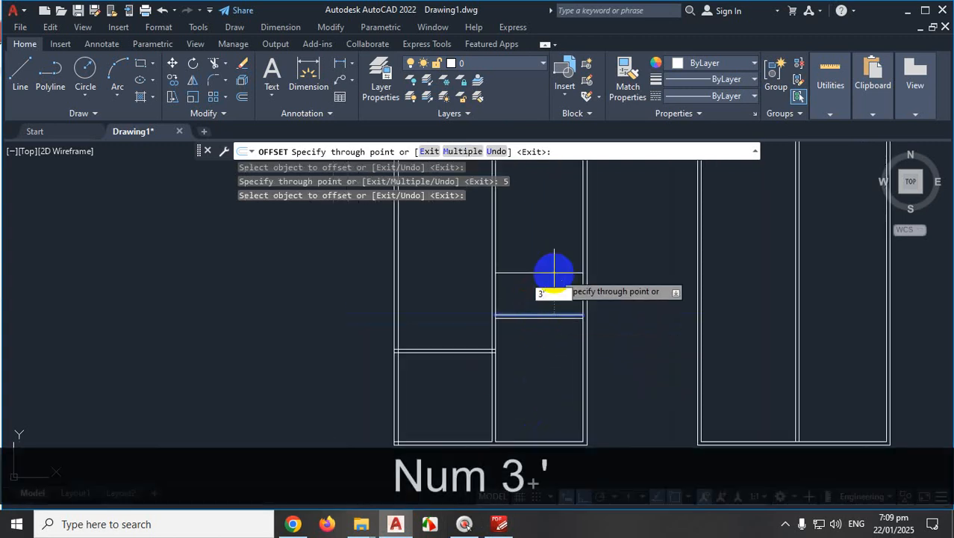
type("6")
key("Return")
Offset the right bath's upper line 5" upward to form the partition wall between the bath and the bedroom
scroll(548, 292, "up", 3)
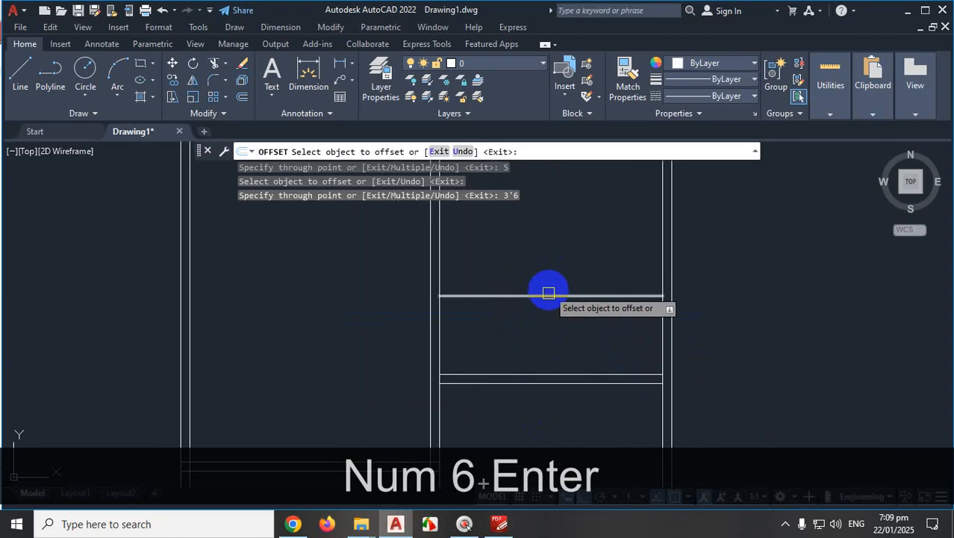
left_click(549, 295)
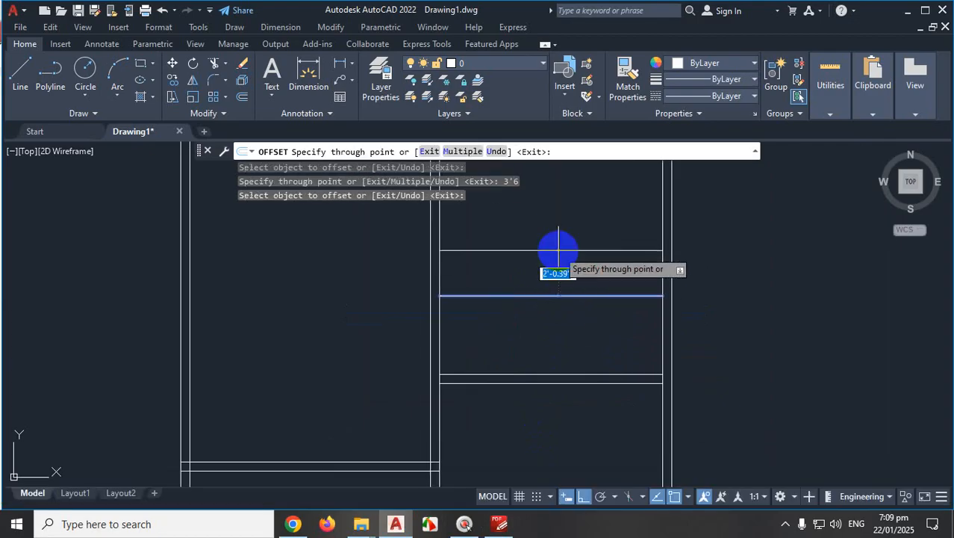
type("5")
key("Return")
scroll(574, 368, "down", 2)
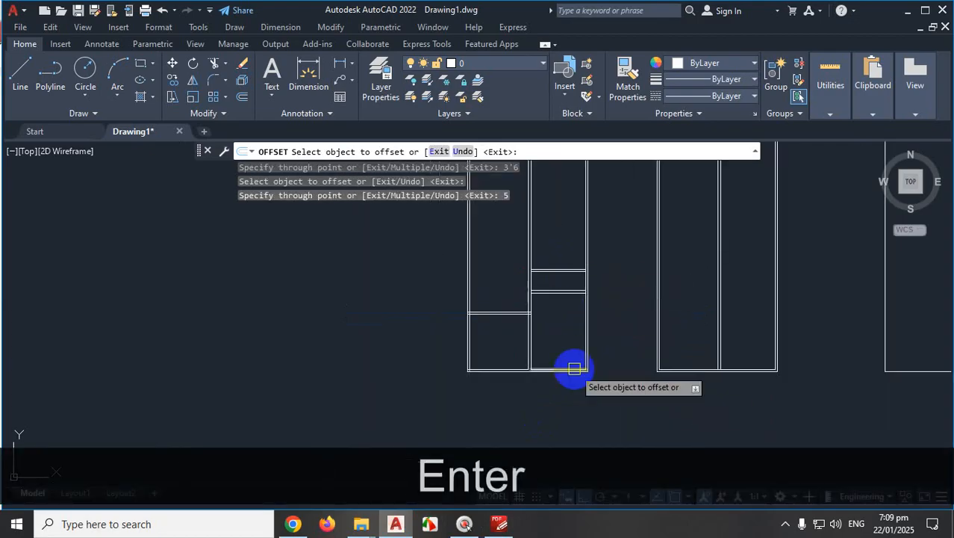
Check the right bedroom's length in the PDF, then offset the upper line of the bath's top partition 13' upward in AutoCAD
left_click(500, 524)
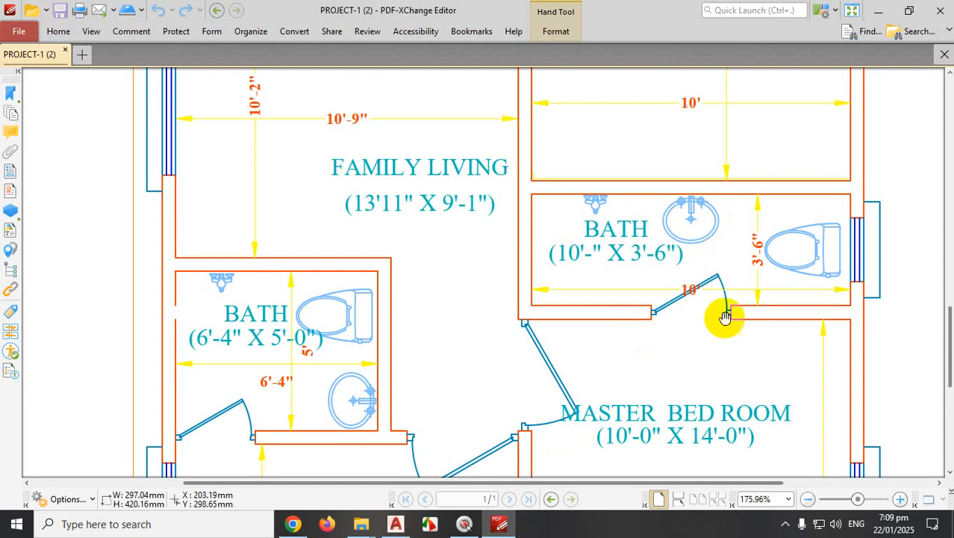
scroll(757, 145, "down", 3)
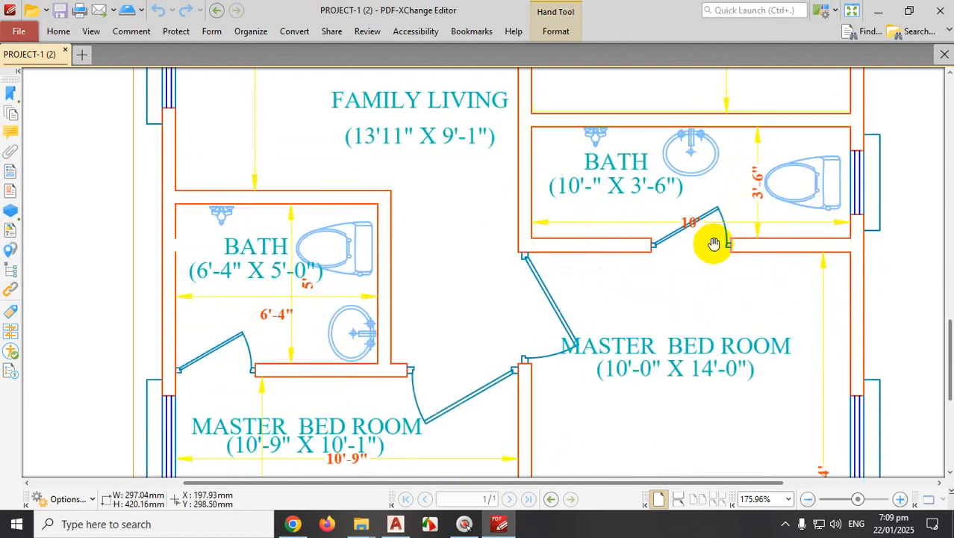
scroll(713, 245, "up", 8)
scroll(726, 192, "up", 4)
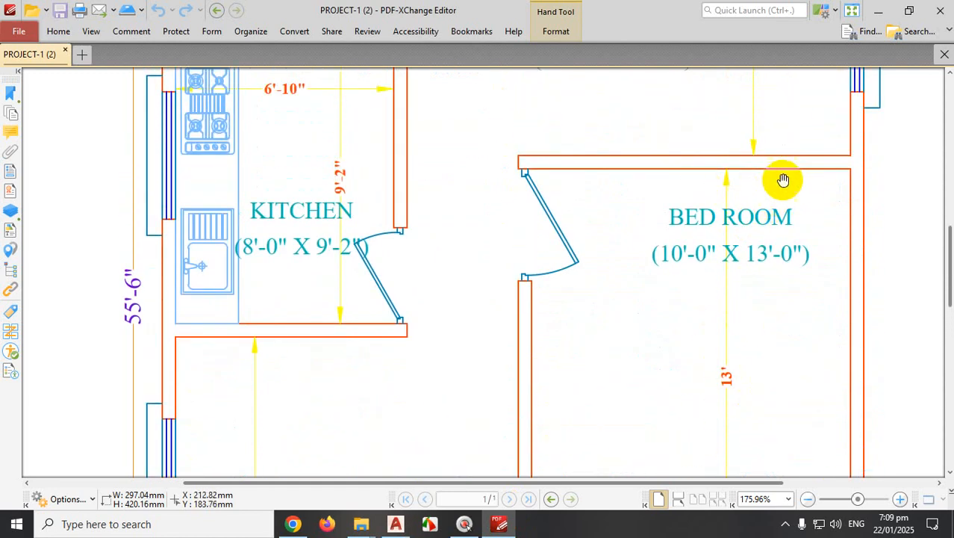
left_click(396, 525)
scroll(601, 328, "up", 2)
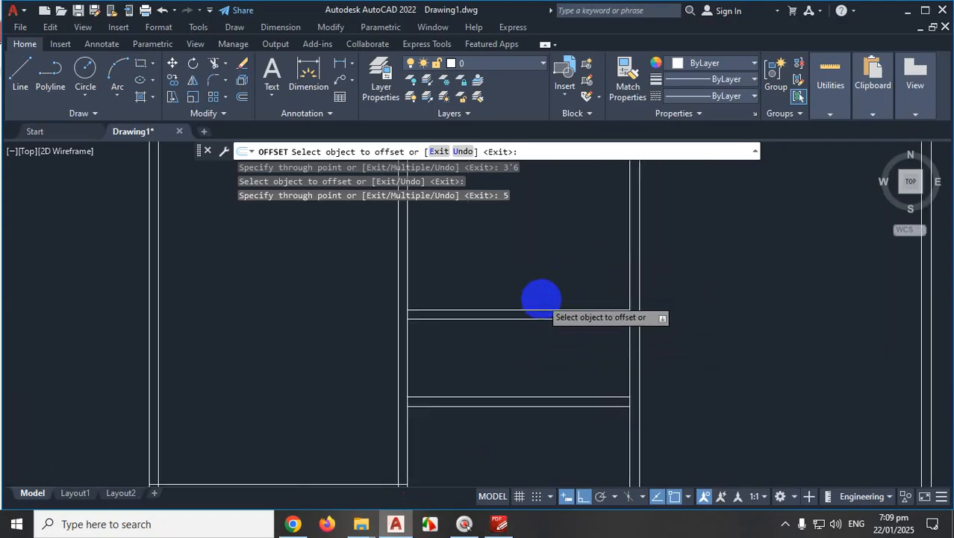
scroll(541, 299, "down", 4)
scroll(543, 337, "up", 2)
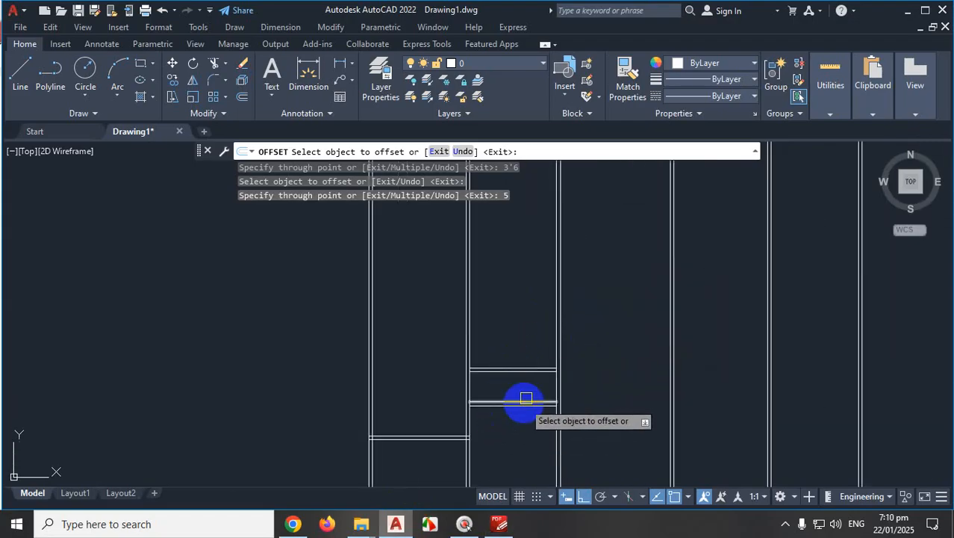
scroll(526, 398, "up", 3)
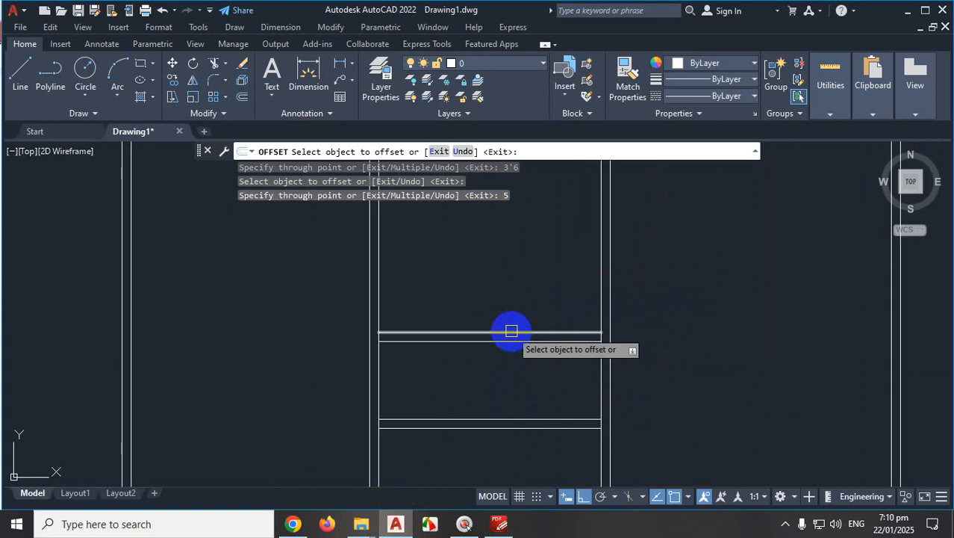
left_click(512, 331)
scroll(517, 279, "down", 2)
scroll(517, 279, "up", 2)
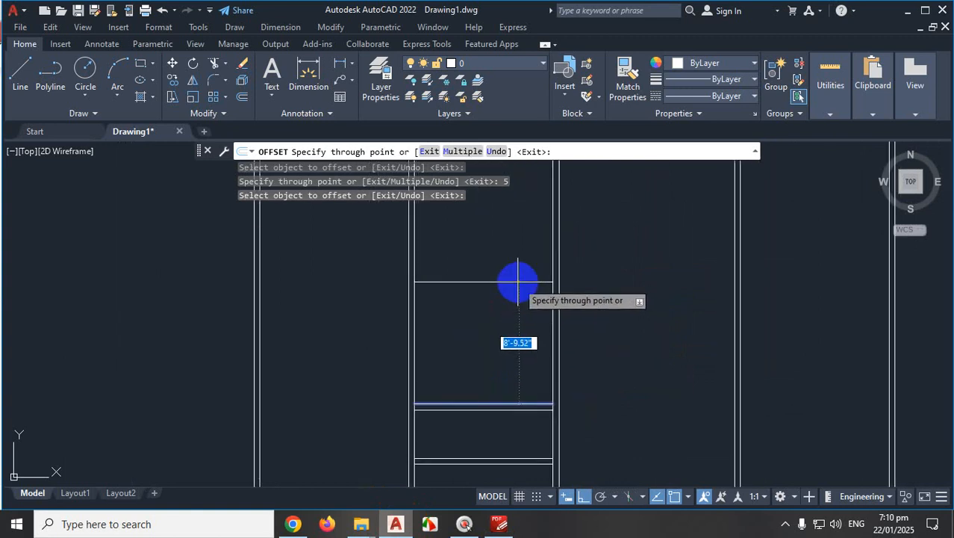
type("13'")
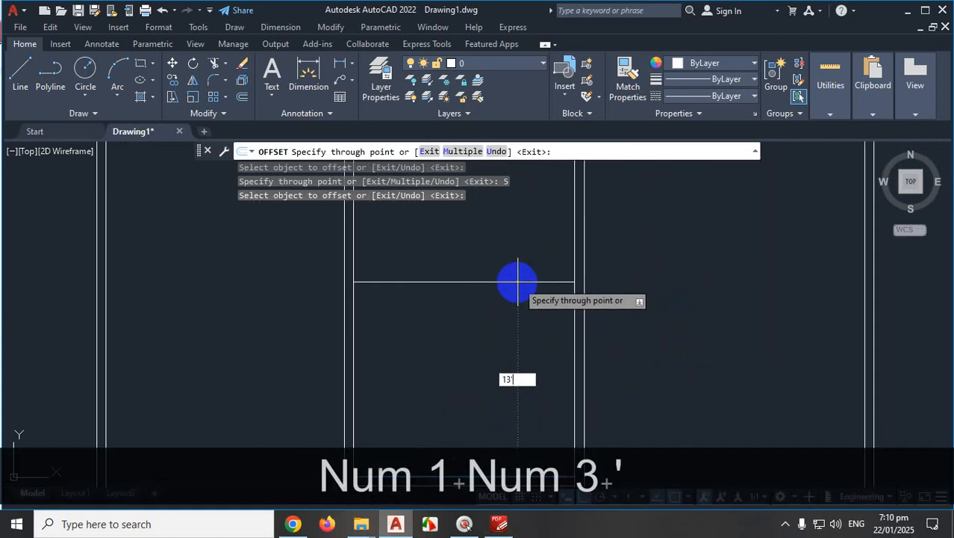
key("Return")
Offset the right bedroom's upper line 5" upward to form the partition wall between the bedroom and the dining space
scroll(519, 304, "up", 3)
left_click(491, 279)
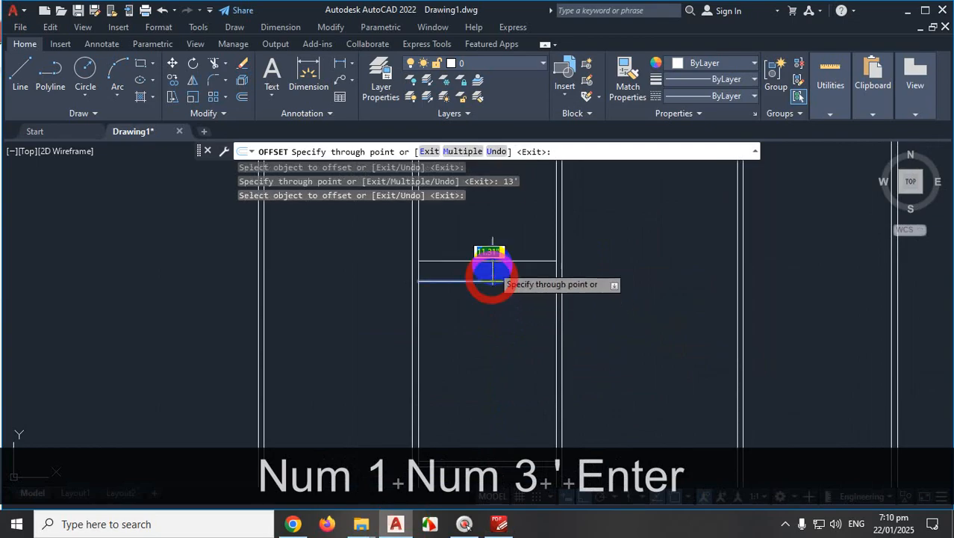
type("5")
key("Return")
scroll(549, 268, "down", 5)
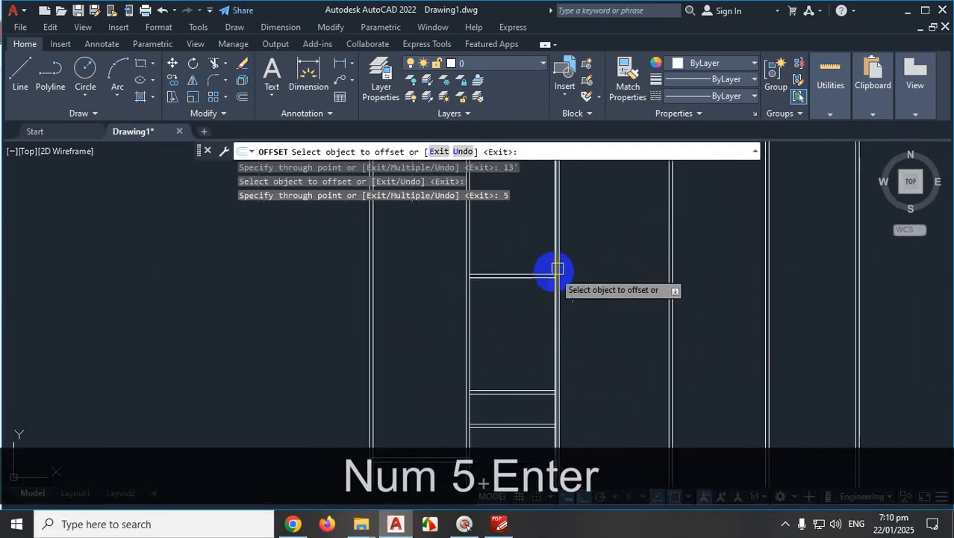
Examine the left bath's depth and the family living room's length in the PDF floor plan
scroll(562, 351, "up", 4)
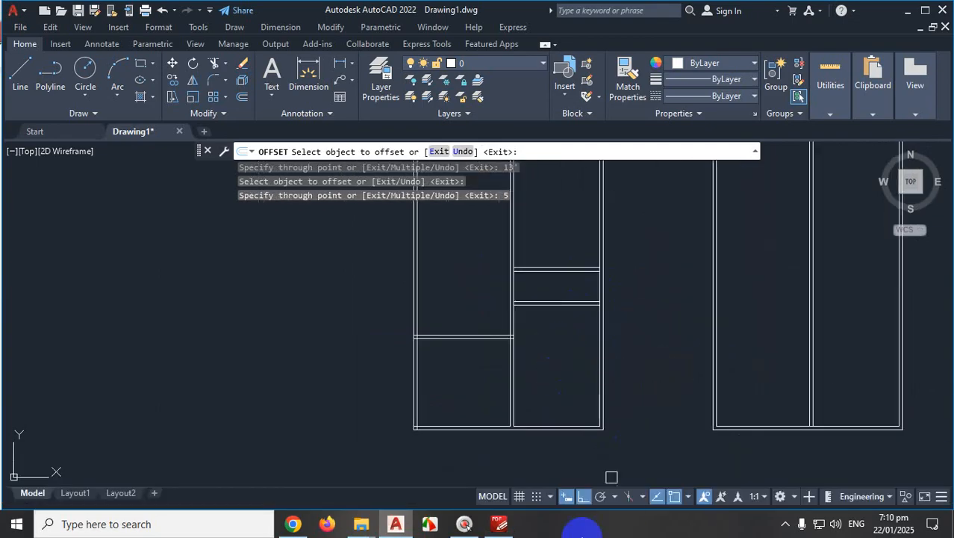
left_click(499, 527)
scroll(579, 412, "down", 9)
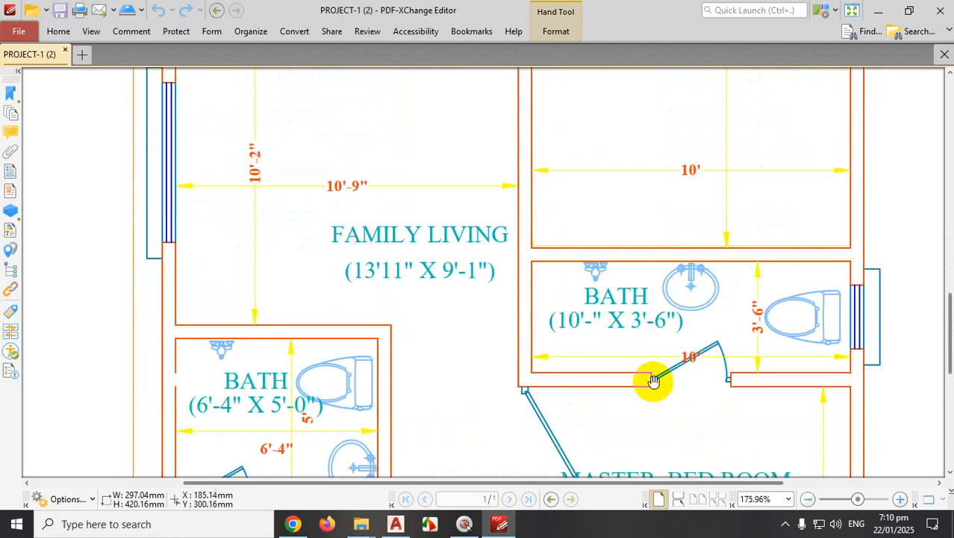
scroll(684, 392, "up", 10)
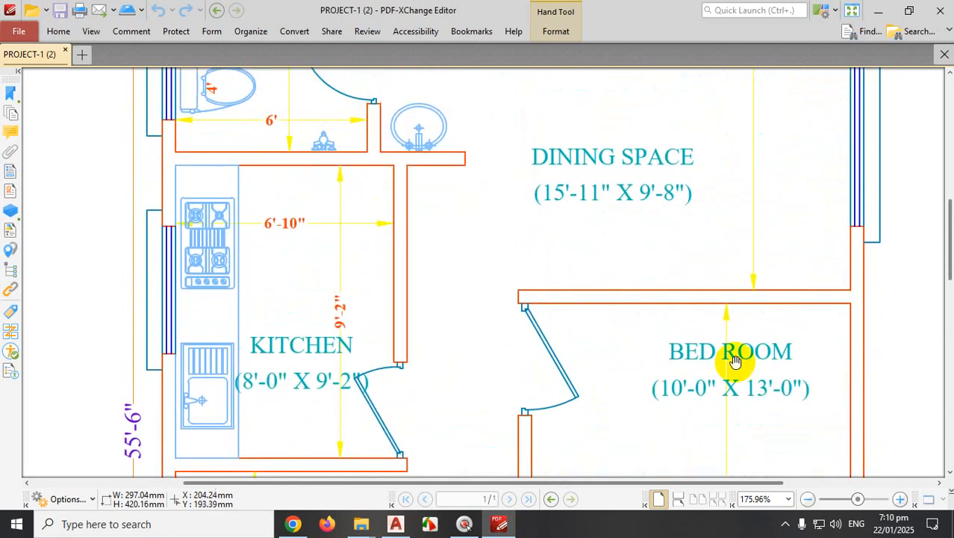
scroll(639, 264, "down", 9)
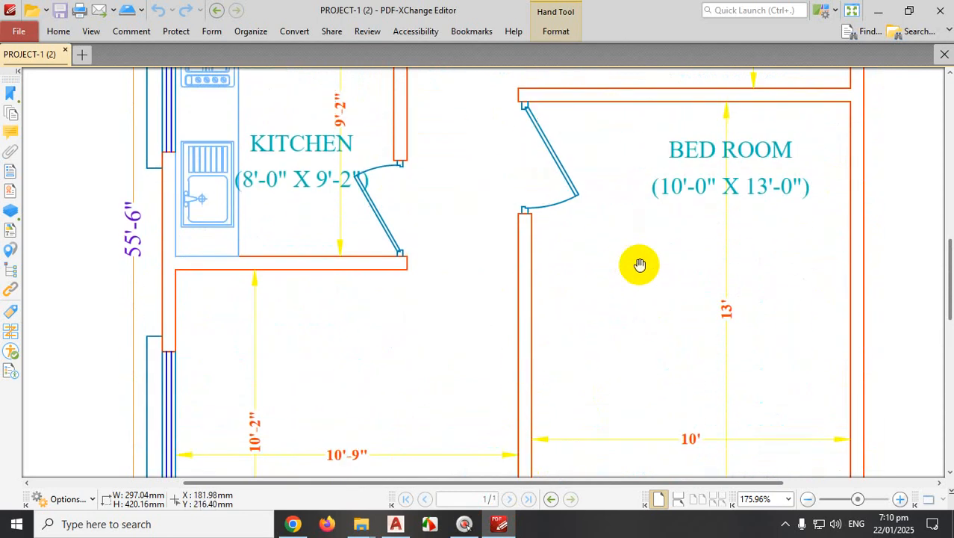
scroll(478, 287, "down", 1)
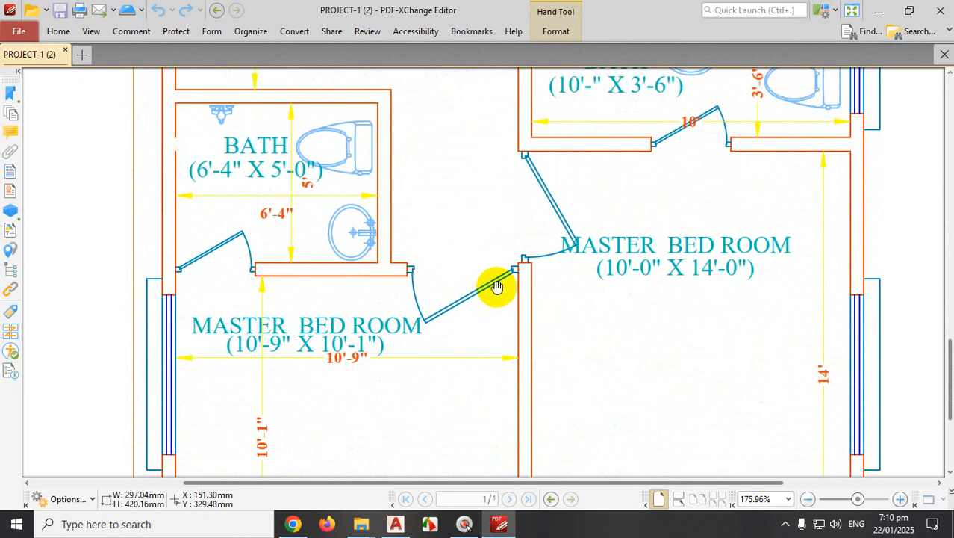
scroll(490, 292, "up", 2)
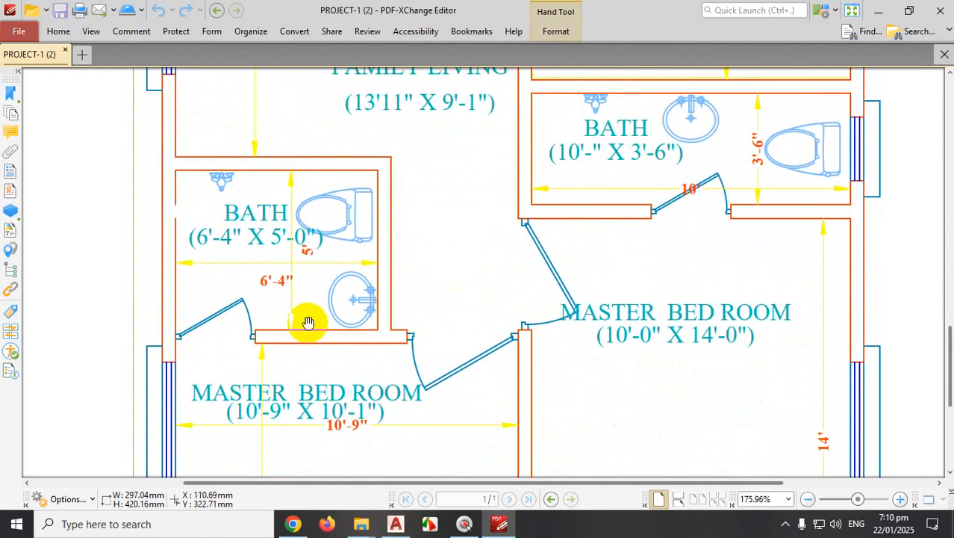
left_click(785, 526)
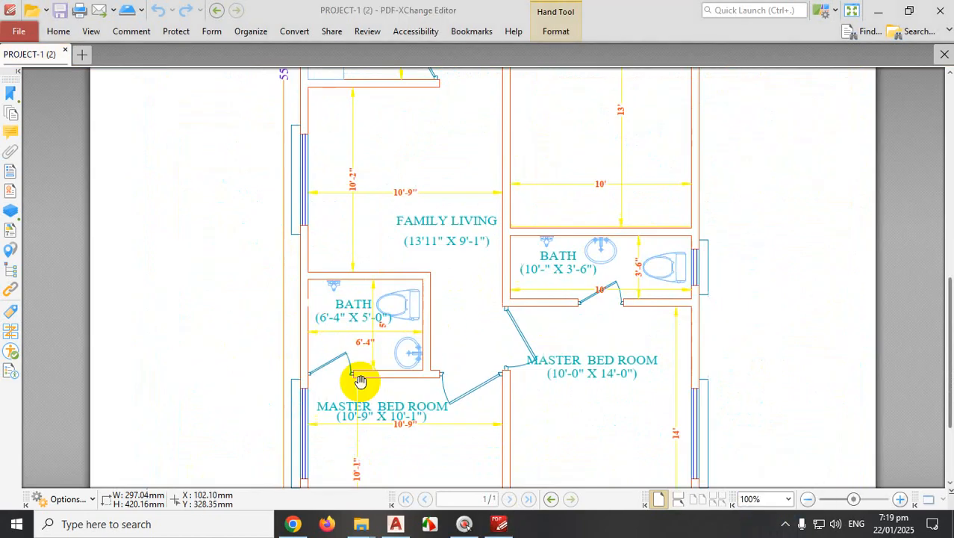
scroll(367, 402, "up", 2)
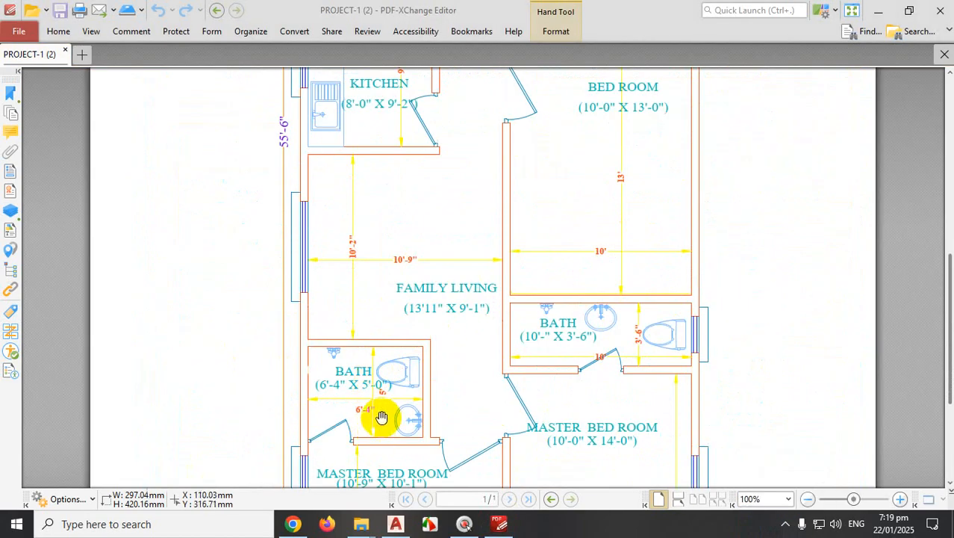
key("ctrl+1")
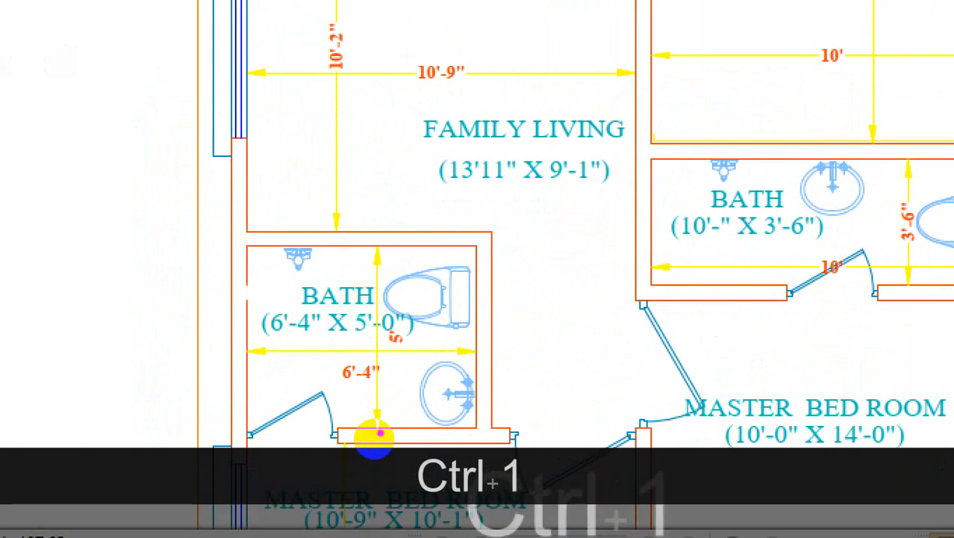
left_click_drag(380, 433, 381, 396)
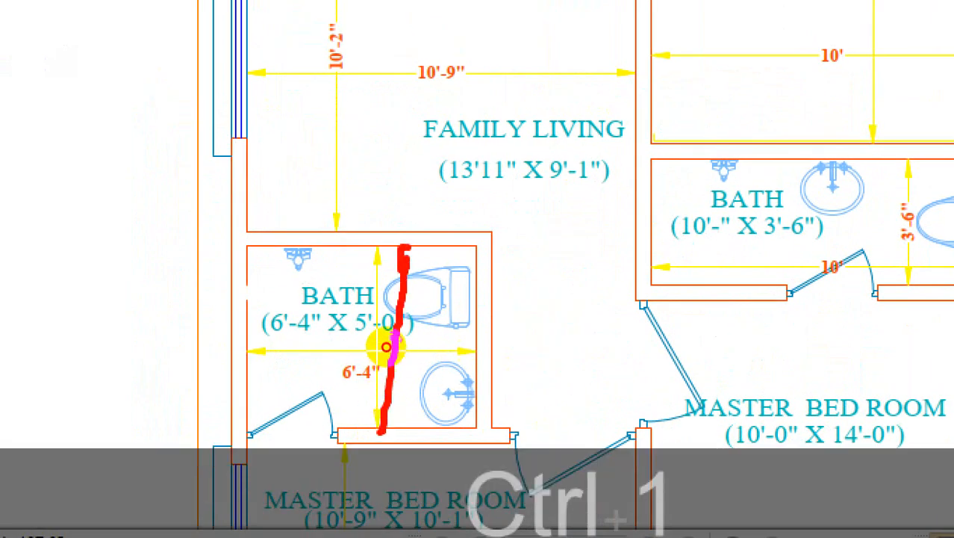
left_click_drag(407, 247, 386, 260)
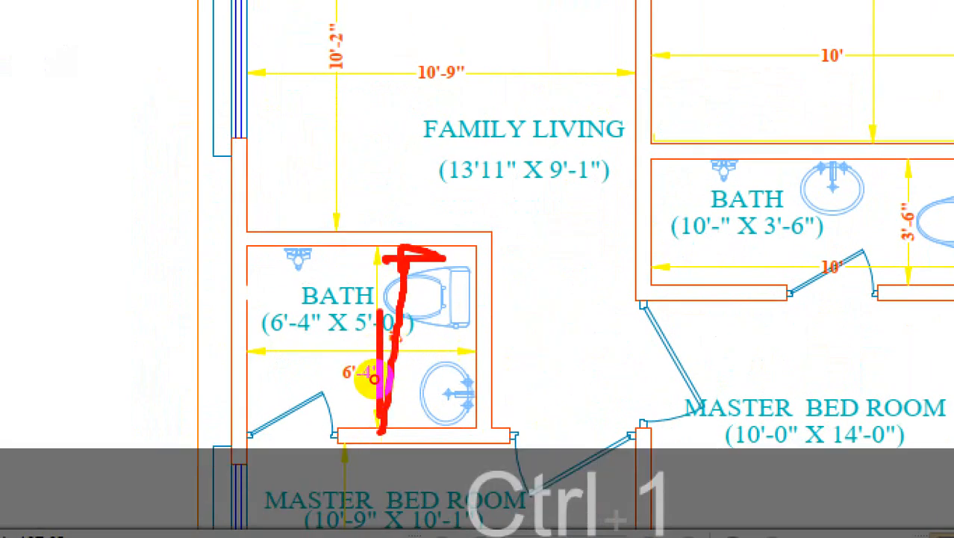
key("Escape")
key("ctrl+1")
left_click(388, 427)
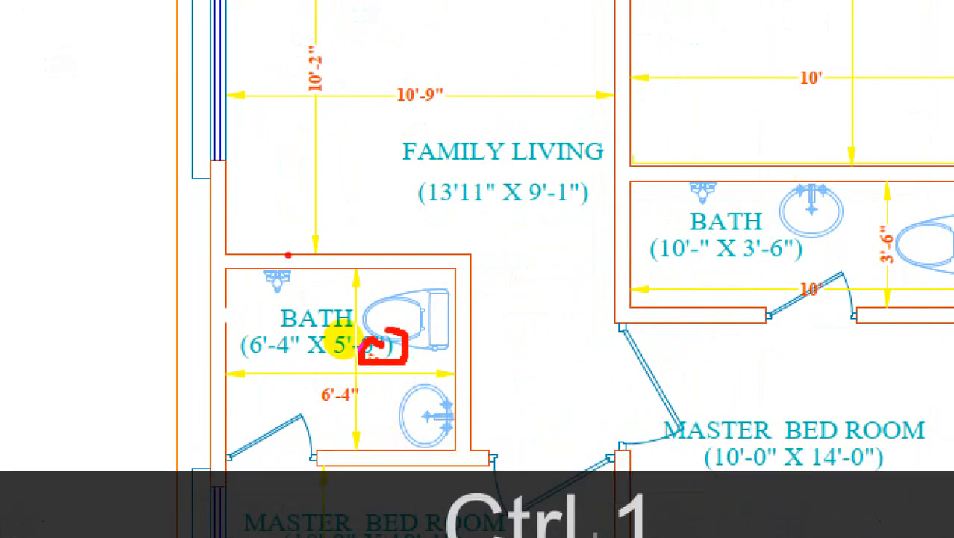
left_click_drag(258, 265, 448, 278)
scroll(415, 347, "down", 2)
scroll(389, 424, "down", 1)
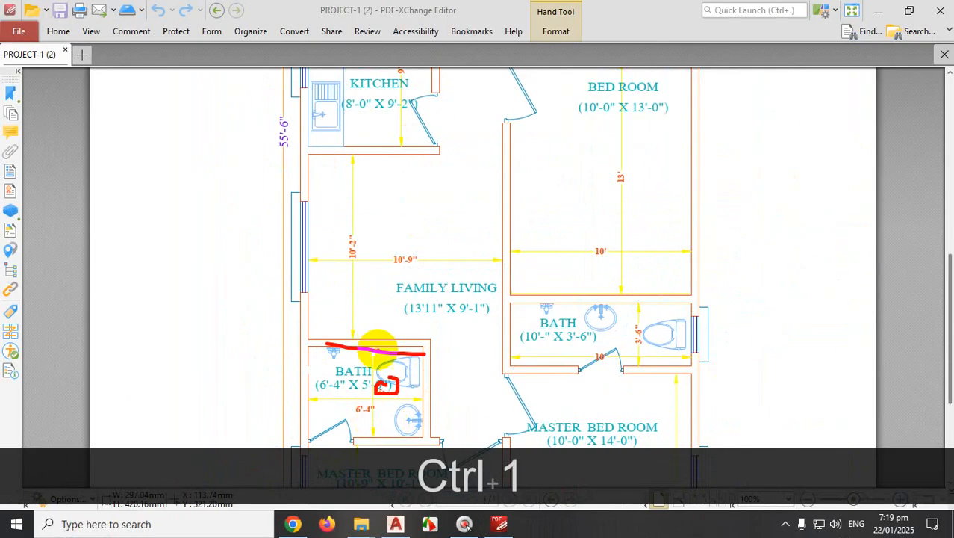
mouse_move(396, 336)
left_mouse_down()
mouse_move(389, 208)
mouse_move(328, 249)
left_mouse_up()
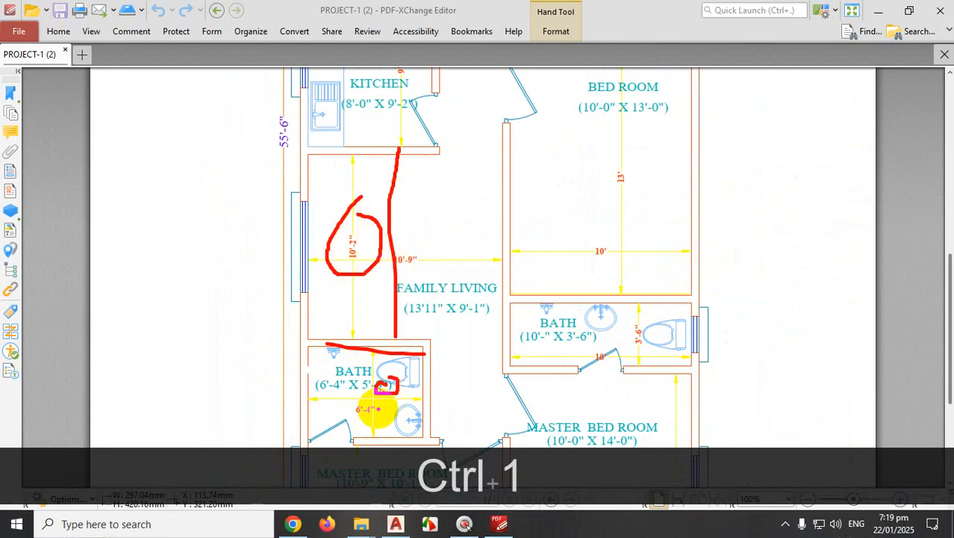
key("Escape")
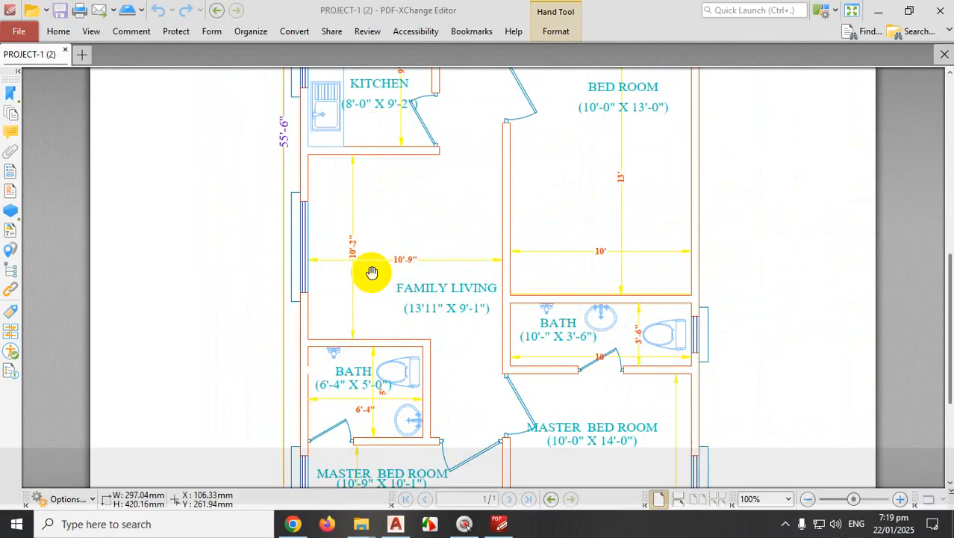
In AutoCAD, offset the upper line of the partition above the left master bedroom 5' upward for the bath
left_click(392, 526)
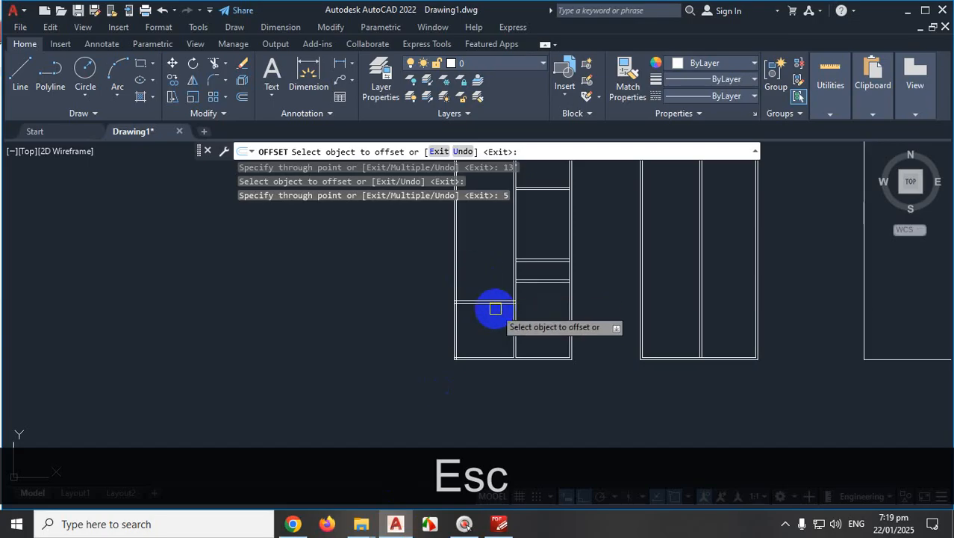
scroll(493, 303, "up", 2)
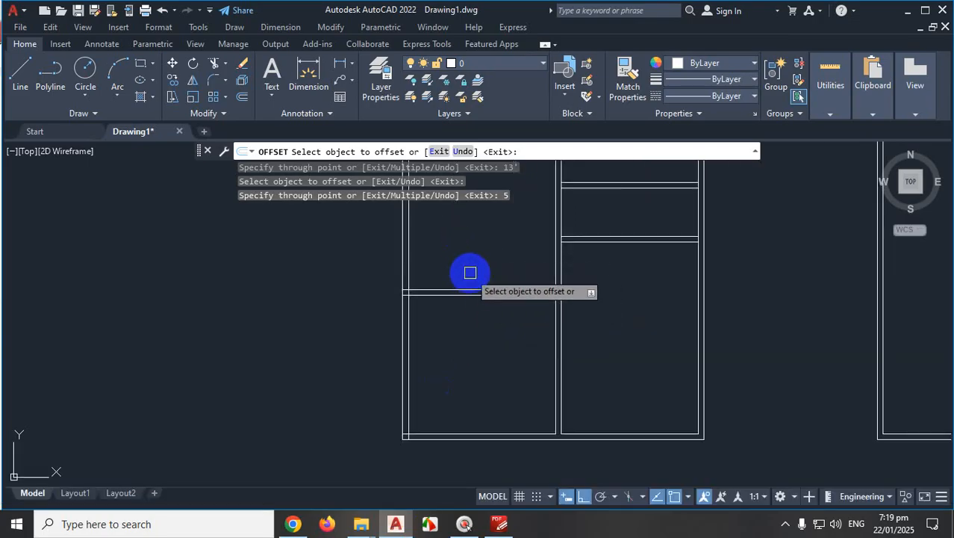
left_click(469, 289)
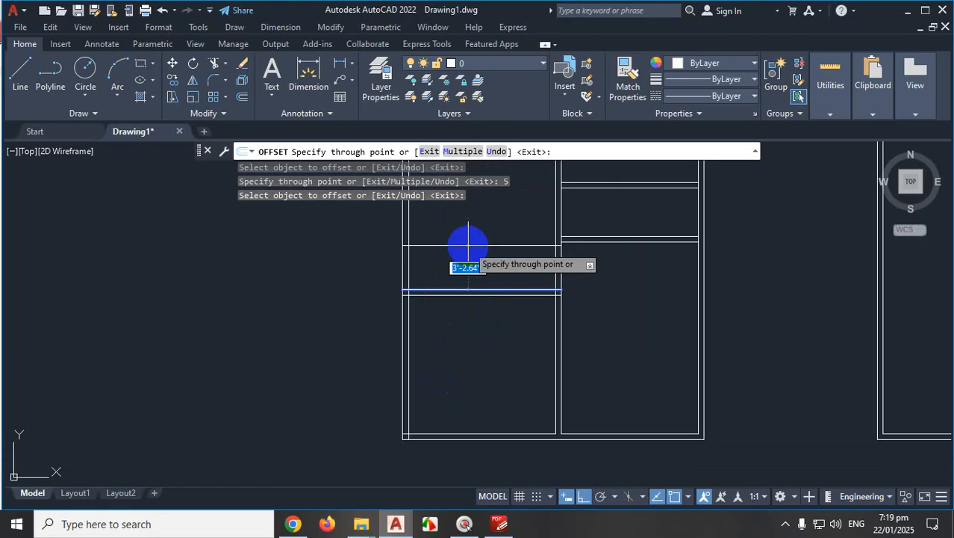
type("5'")
key("Return")
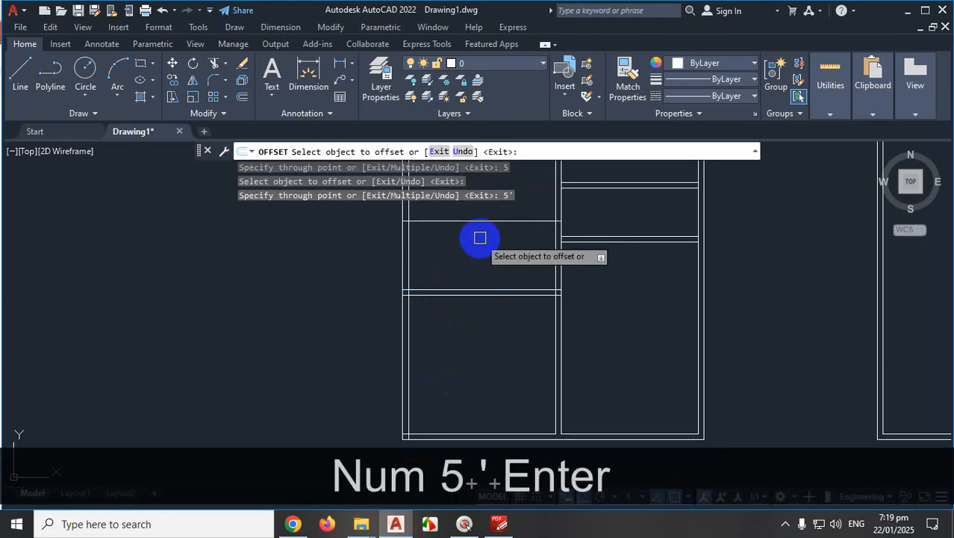
Offset the left bath's upper line 5" upward to form the partition wall below the family living room
scroll(496, 253, "down", 2)
scroll(496, 254, "up", 3)
left_click(488, 293)
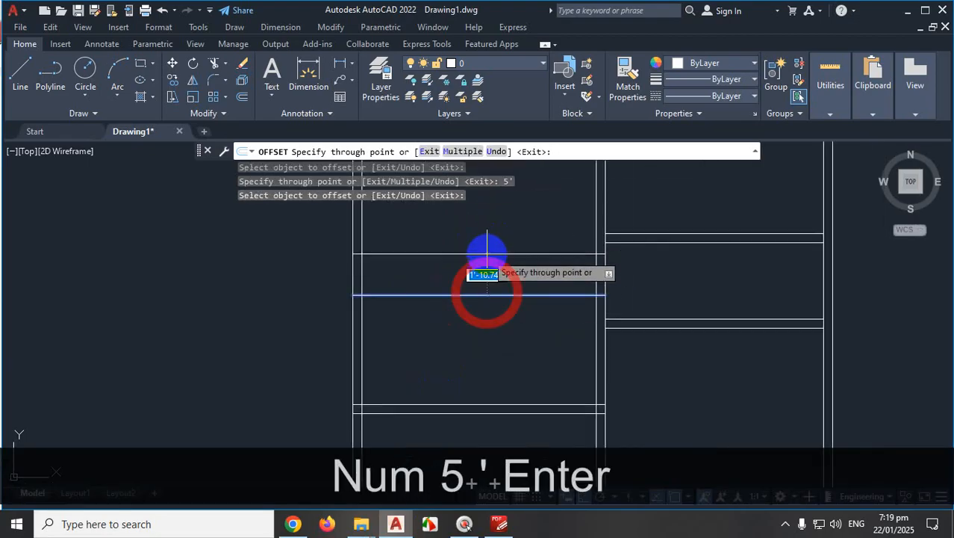
type("5")
key("Return")
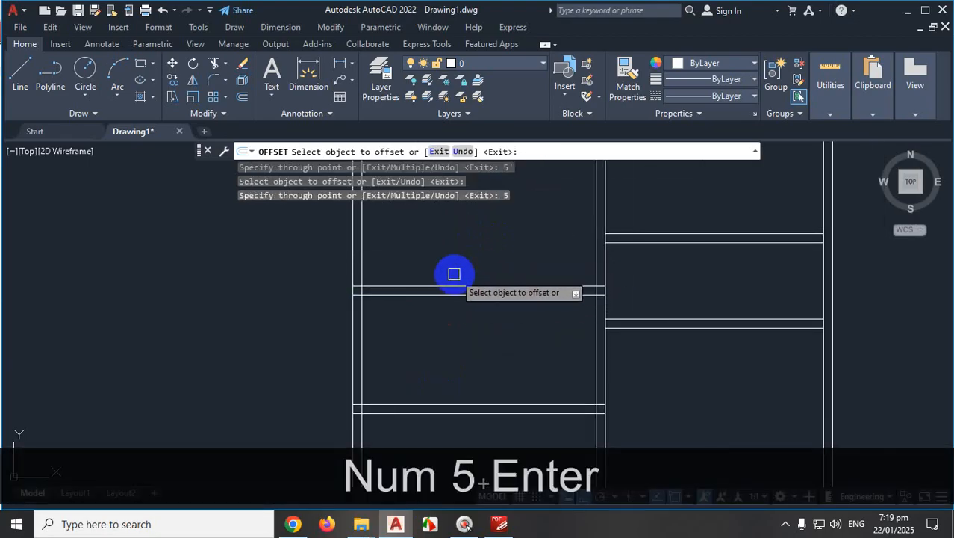
Offset the upper line of the left bath's top partition 10'2" upward to set the family living room's length
scroll(448, 284, "up", 2)
left_click(443, 299)
scroll(469, 259, "down", 2)
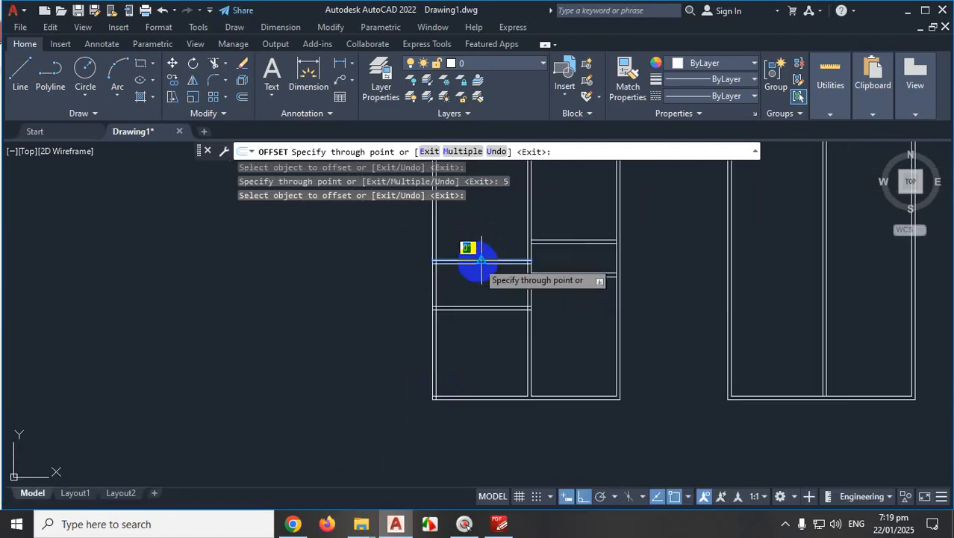
scroll(477, 251, "up", 3)
scroll(472, 256, "down", 2)
type("1")
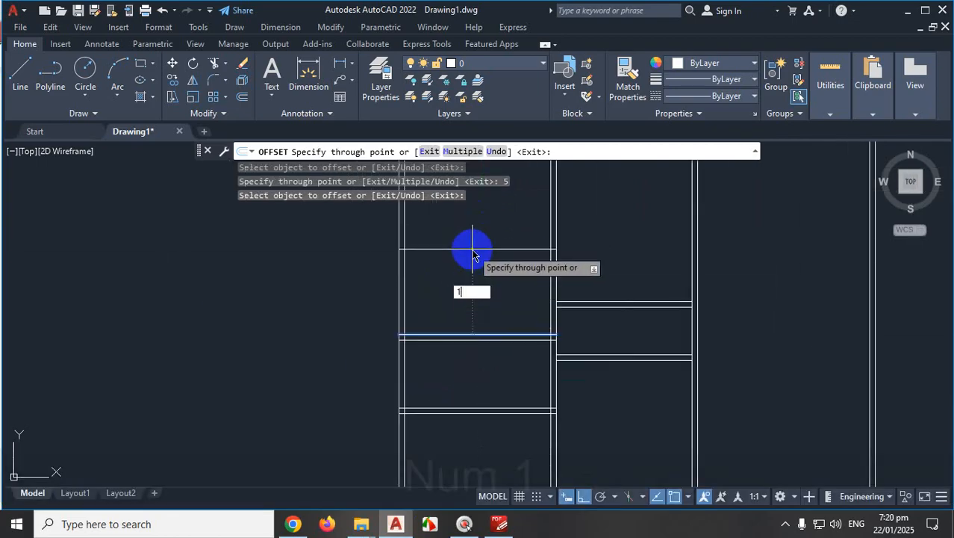
type("0'2")
key("Return")
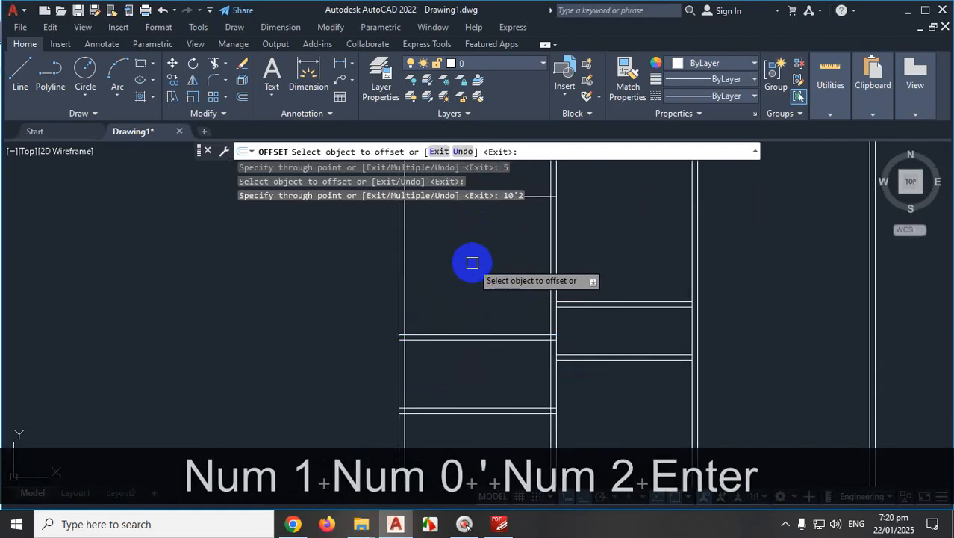
Offset the family living room's upper line 5" upward to form the partition wall below the kitchen
scroll(473, 260, "down", 2)
scroll(473, 276, "up", 3)
left_click(469, 317)
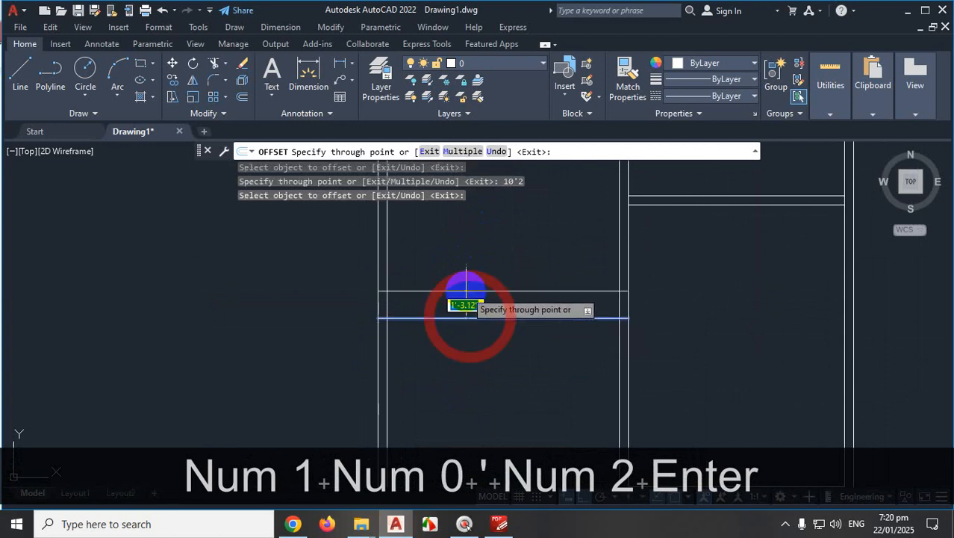
type("5")
key("Return")
scroll(535, 260, "down", 2)
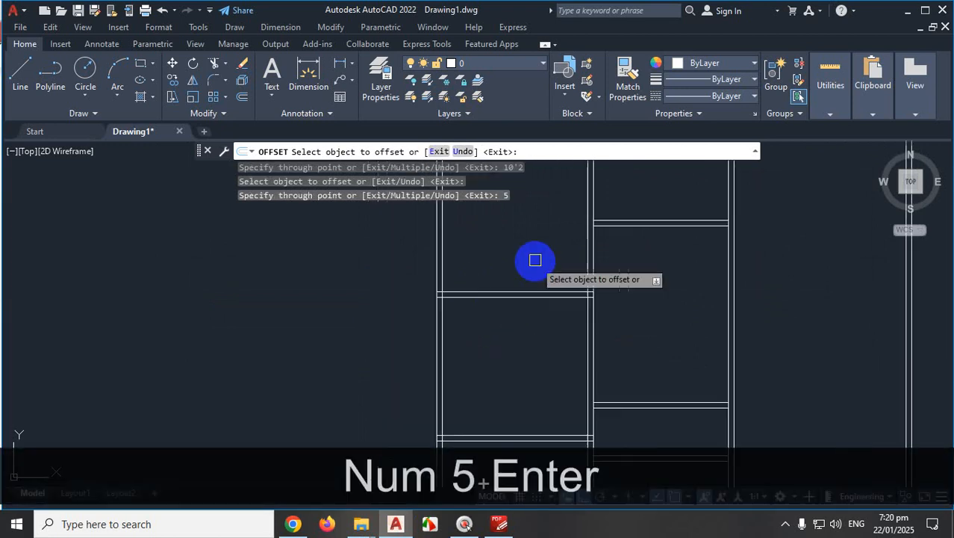
scroll(535, 260, "down", 3)
Examine the lengths of the kitchen and the toilet above it in the PDF floor plan
left_click(499, 525)
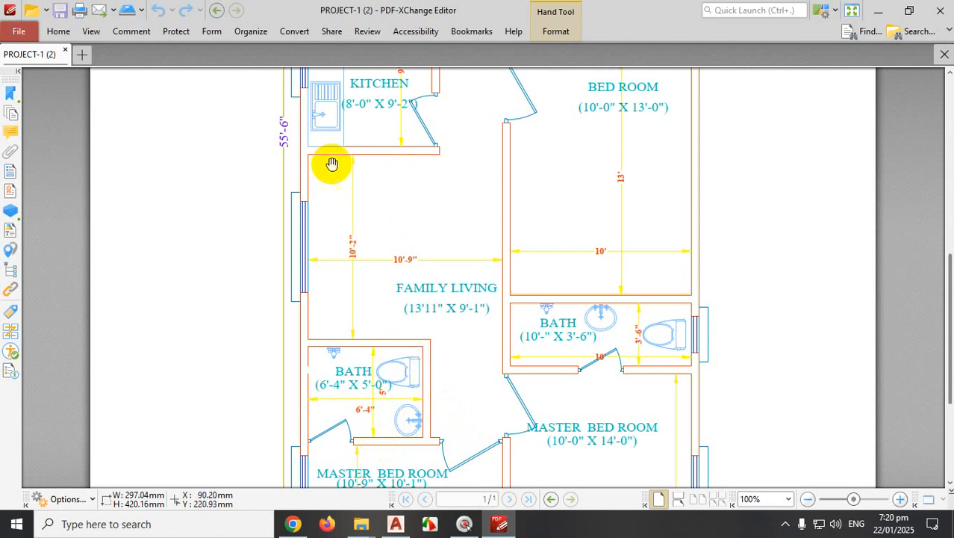
scroll(439, 238, "down", 1)
scroll(436, 201, "up", 5)
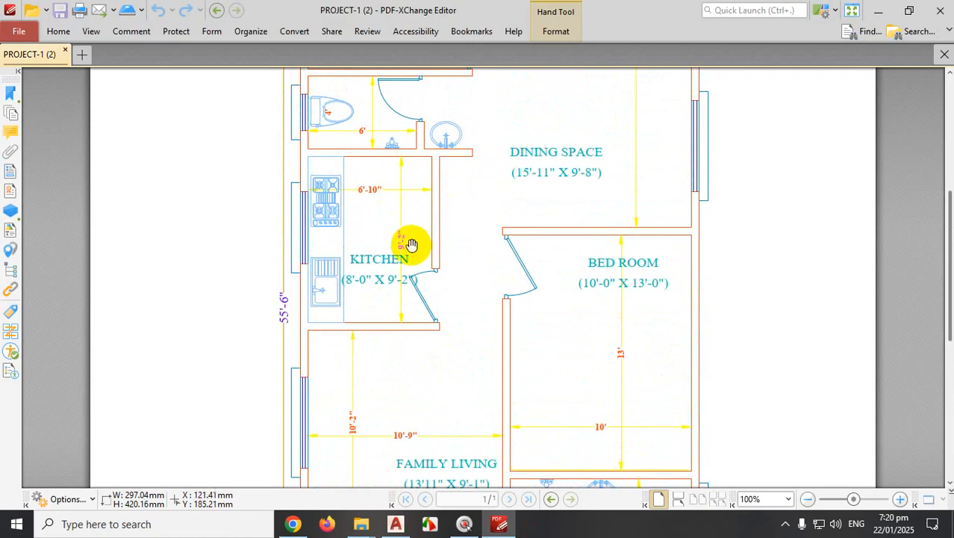
scroll(390, 258, "up", 2)
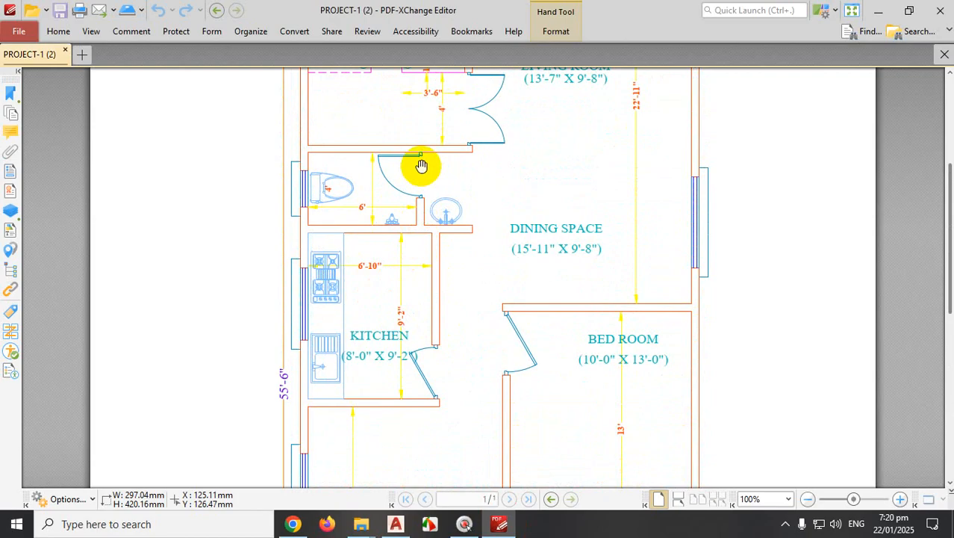
scroll(422, 165, "down", 5)
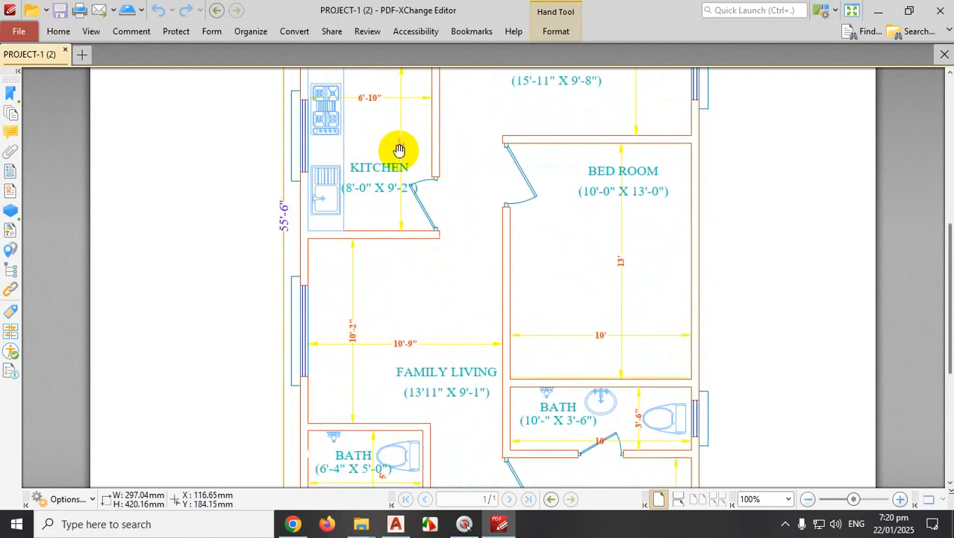
scroll(402, 157, "up", 2)
scroll(413, 234, "up", 3)
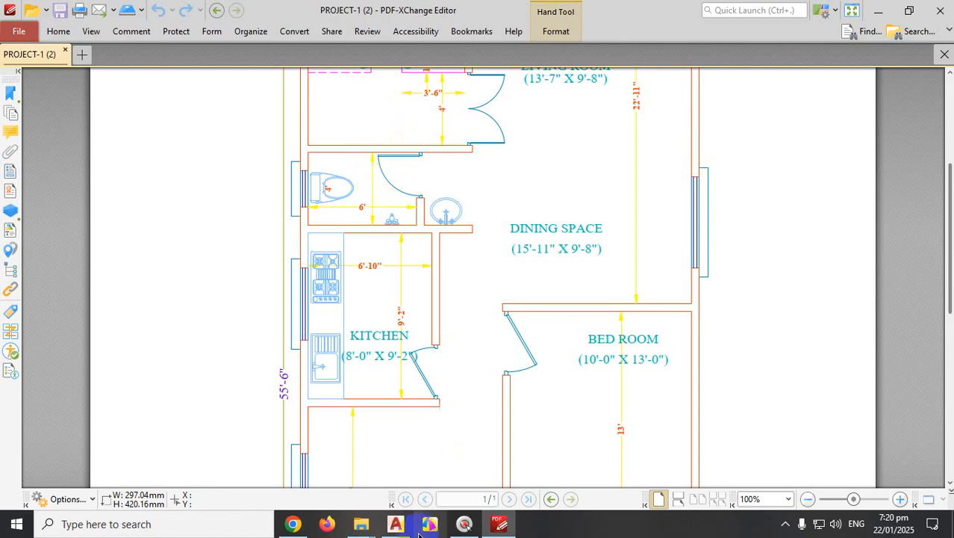
left_click(396, 525)
scroll(543, 261, "up", 3)
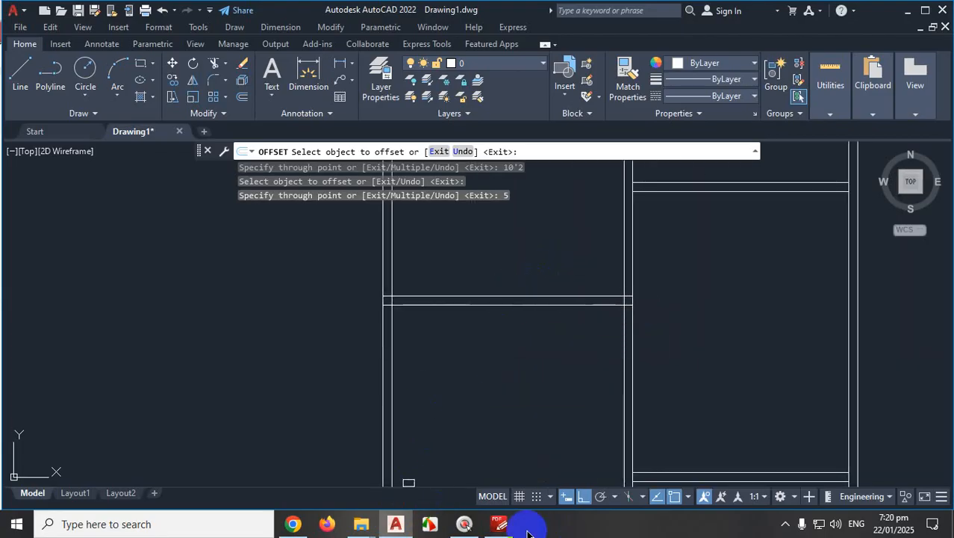
left_click(502, 525)
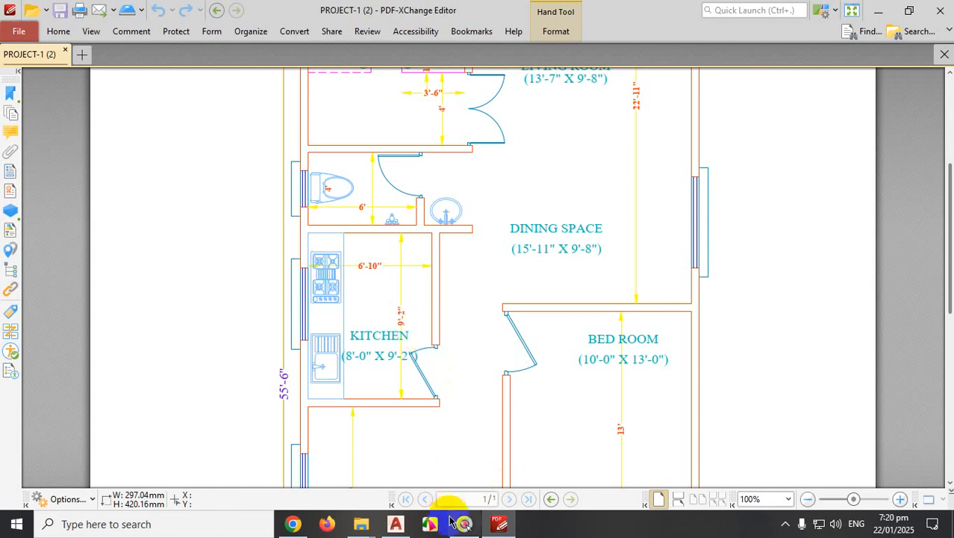
In AutoCAD, offset the upper line of the family living room's top partition 9'2" upward to set the kitchen's length
left_click(396, 525)
scroll(469, 305, "up", 3)
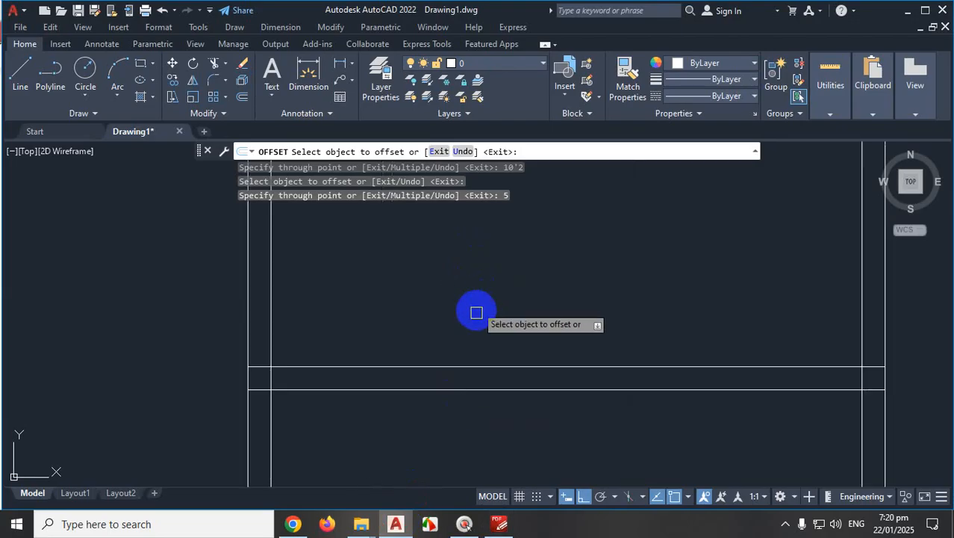
left_click(474, 366)
scroll(474, 367, "down", 5)
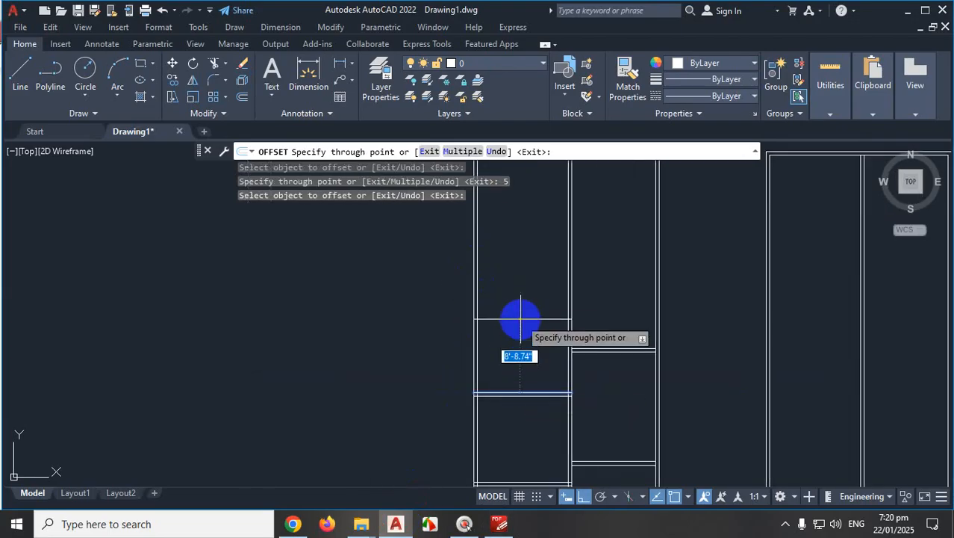
type("9")
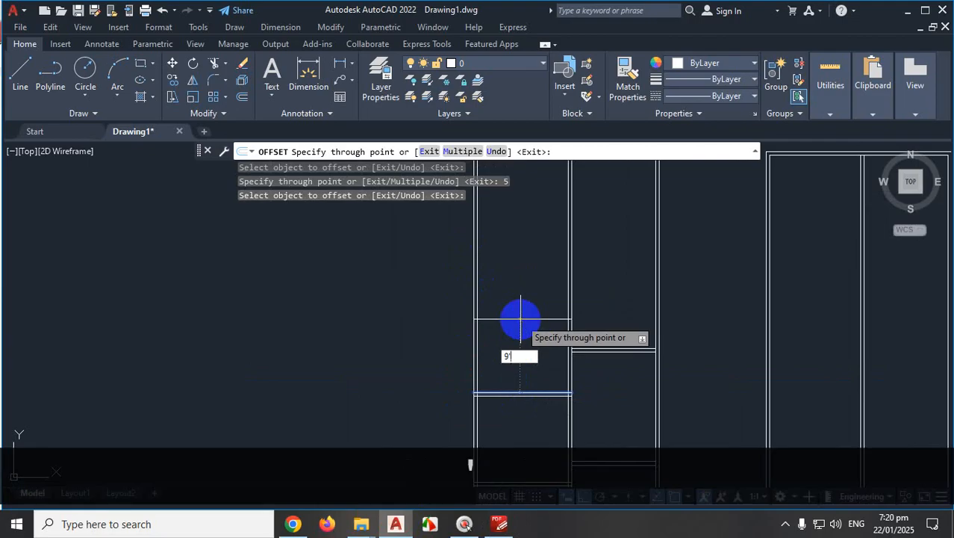
type("'2")
key("Return")
Offset the kitchen's upper line 5" upward to form the partition wall below the toilet
scroll(520, 321, "up", 3)
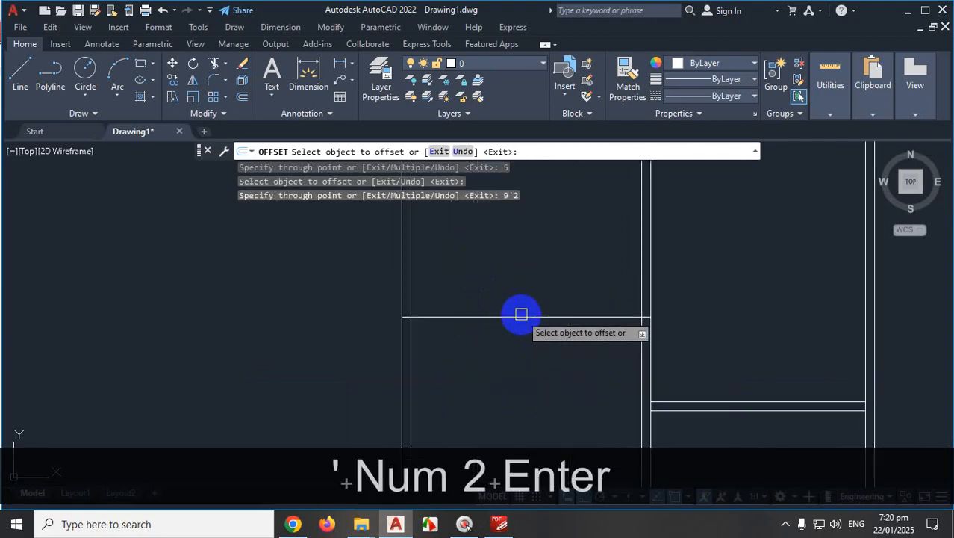
left_click(520, 315)
type("5")
key("Return")
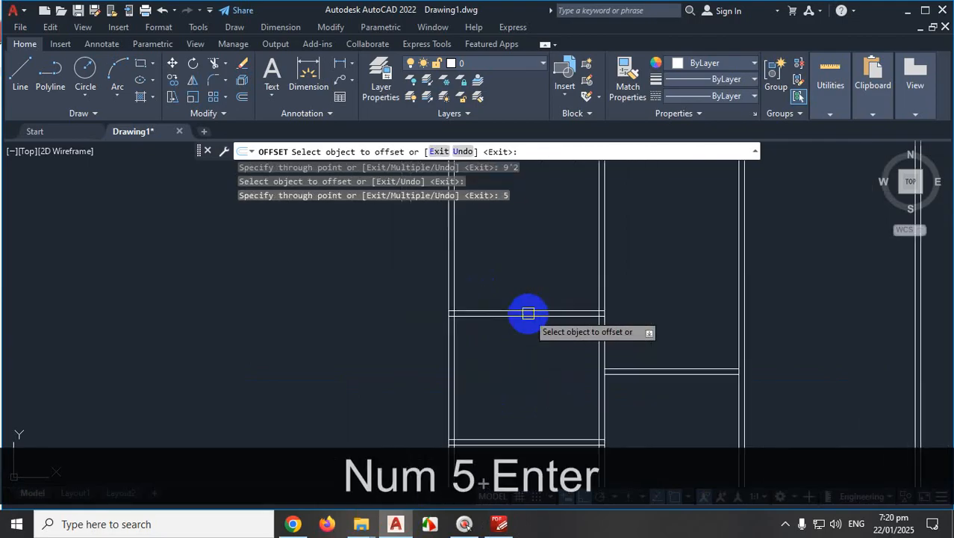
Offset the upper line of the kitchen's top partition 4' upward to set the toilet's depth
left_click(531, 322)
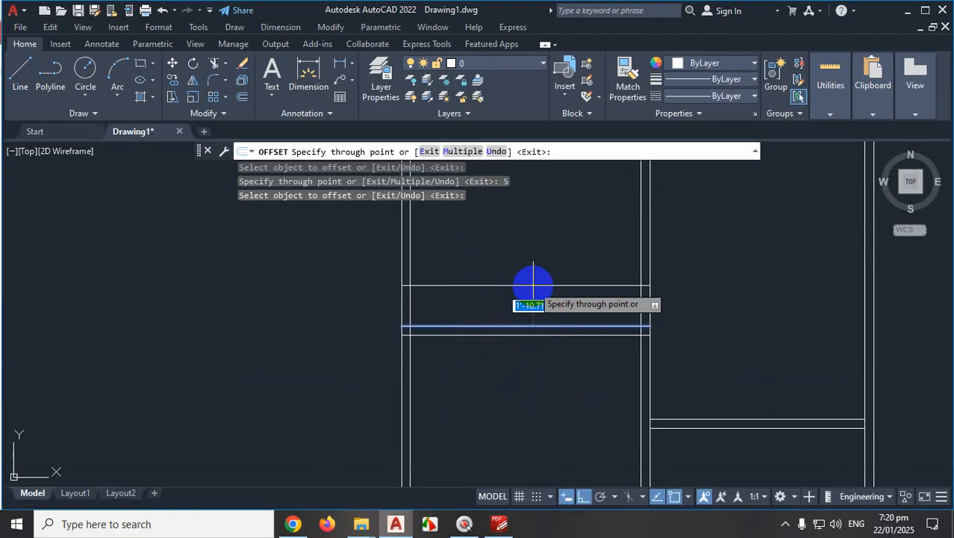
type("4")
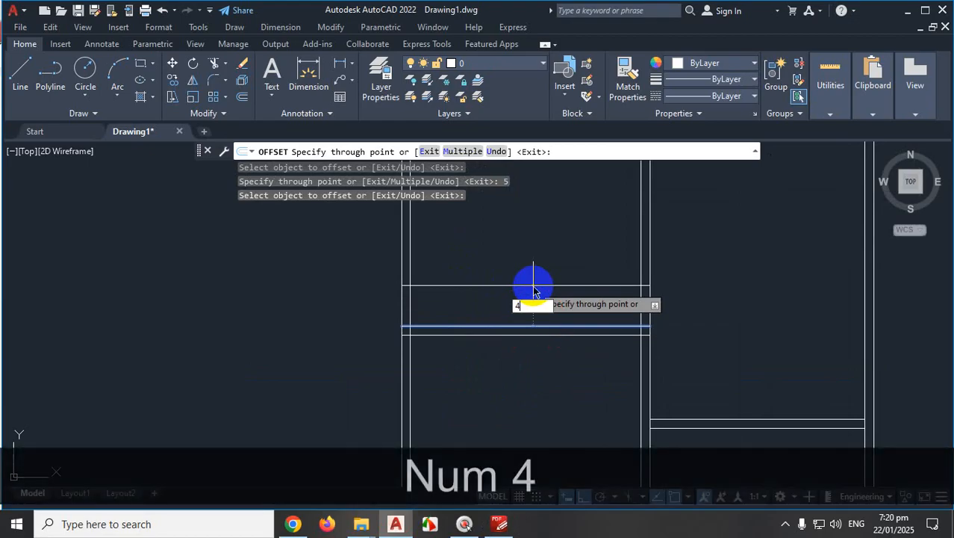
type("'")
key("Return")
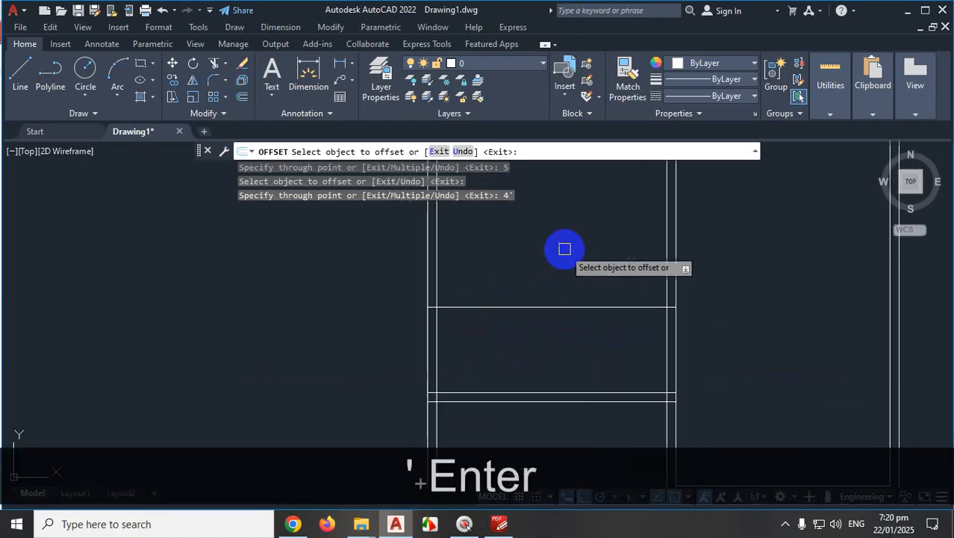
Offset the toilet's upper line 5" upward to form the partition wall above the toilet
left_click(564, 307)
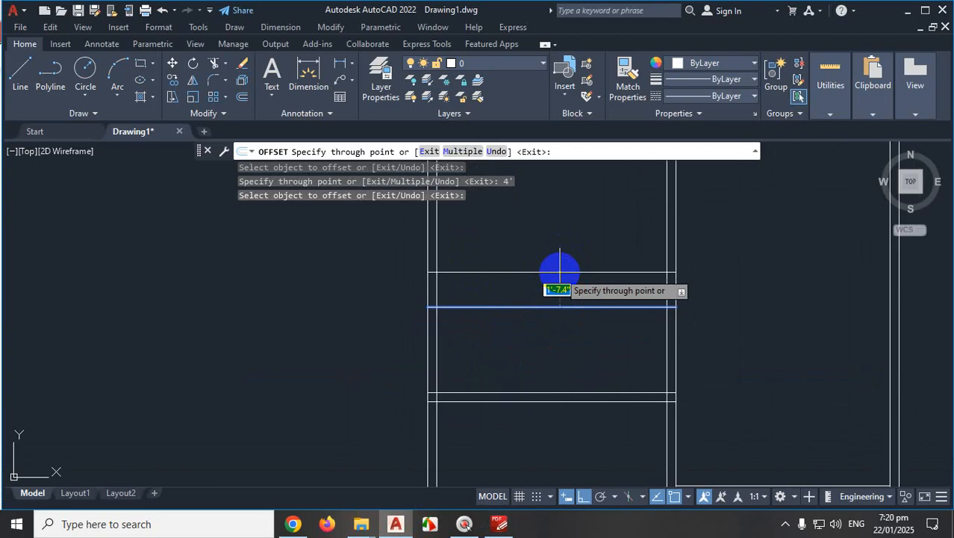
type("5")
key("Return")
scroll(667, 326, "down", 3)
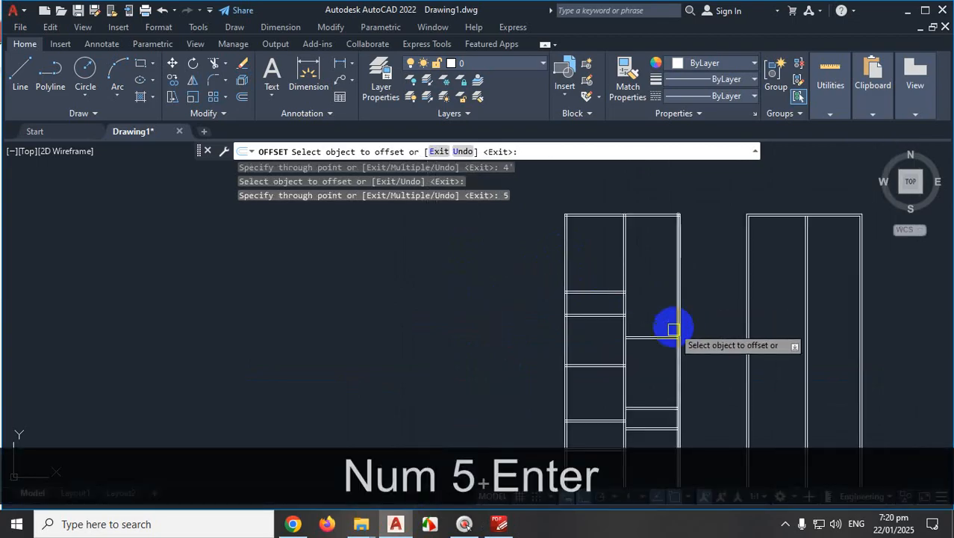
scroll(673, 352, "up", 3)
scroll(645, 273, "down", 1)
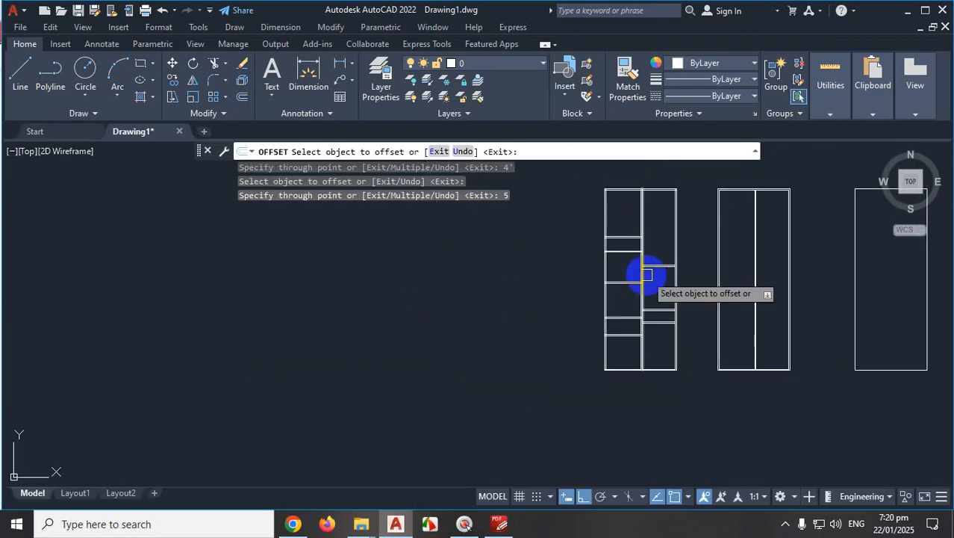
left_click(498, 525)
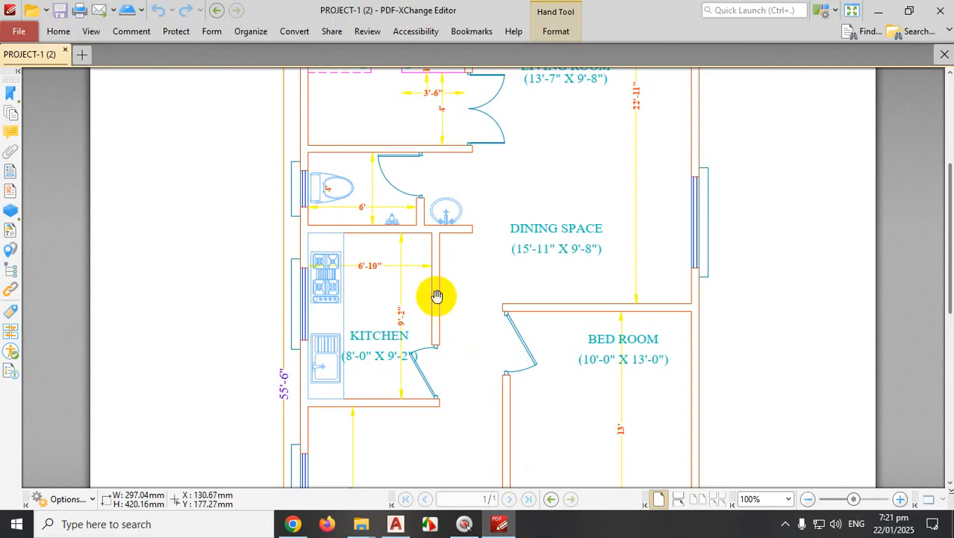
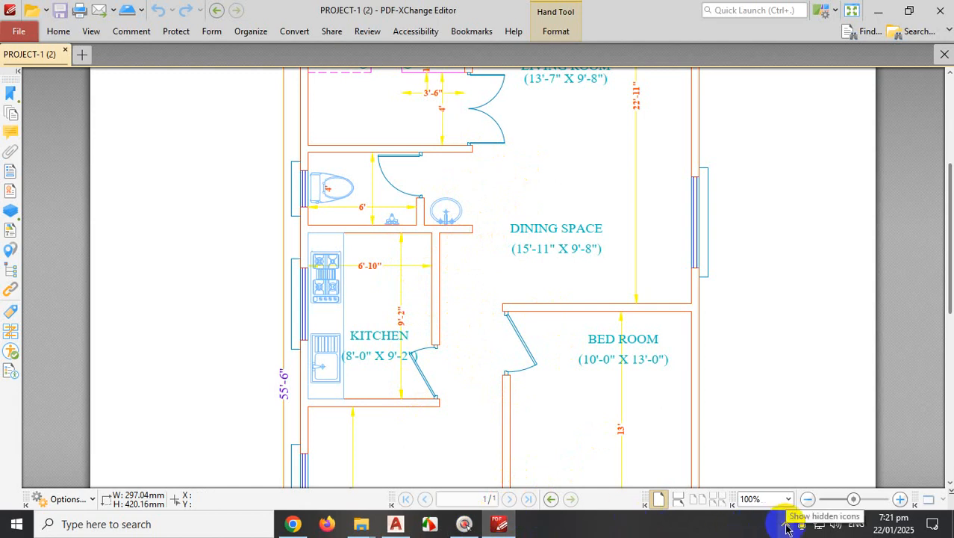
left_click(785, 527)
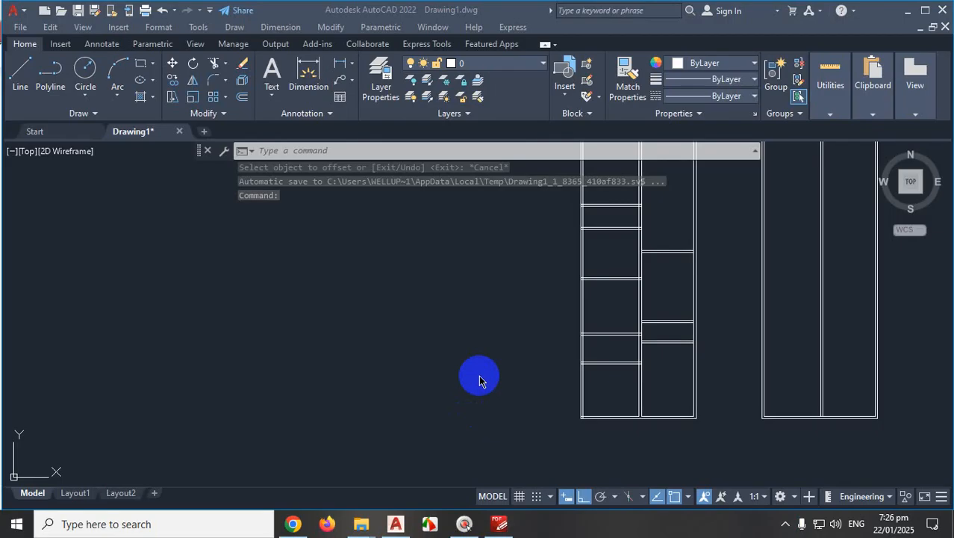
scroll(523, 369, "down", 3)
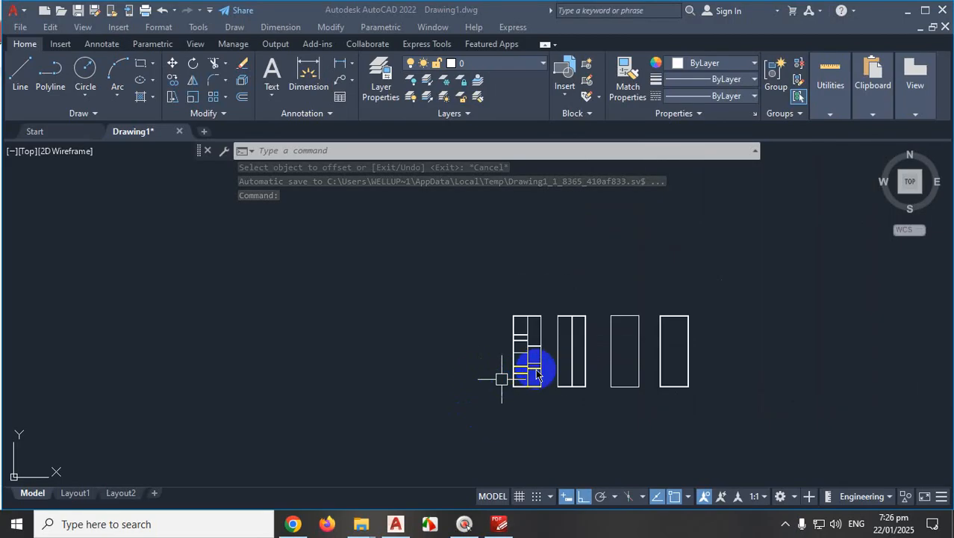
scroll(542, 340, "up", 3)
scroll(559, 334, "up", 2)
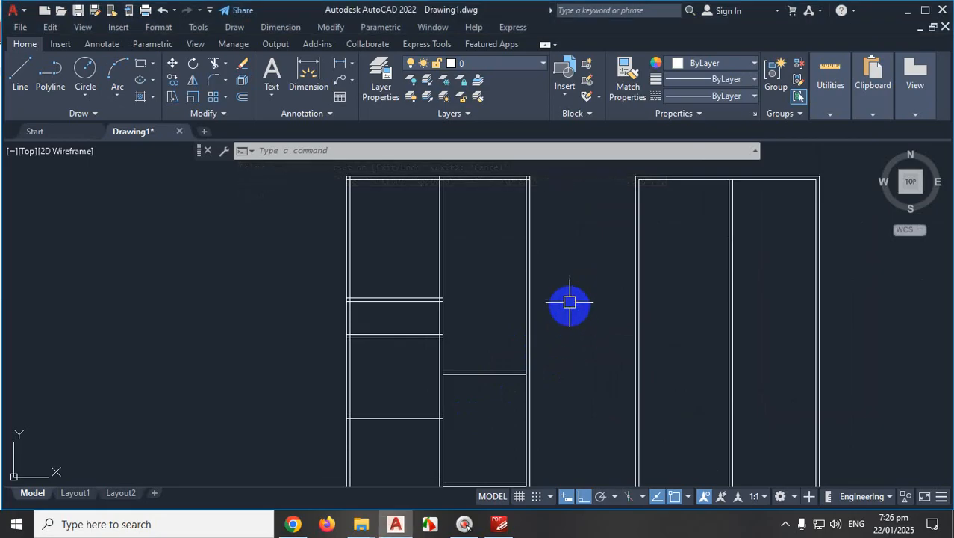
scroll(570, 298, "down", 4)
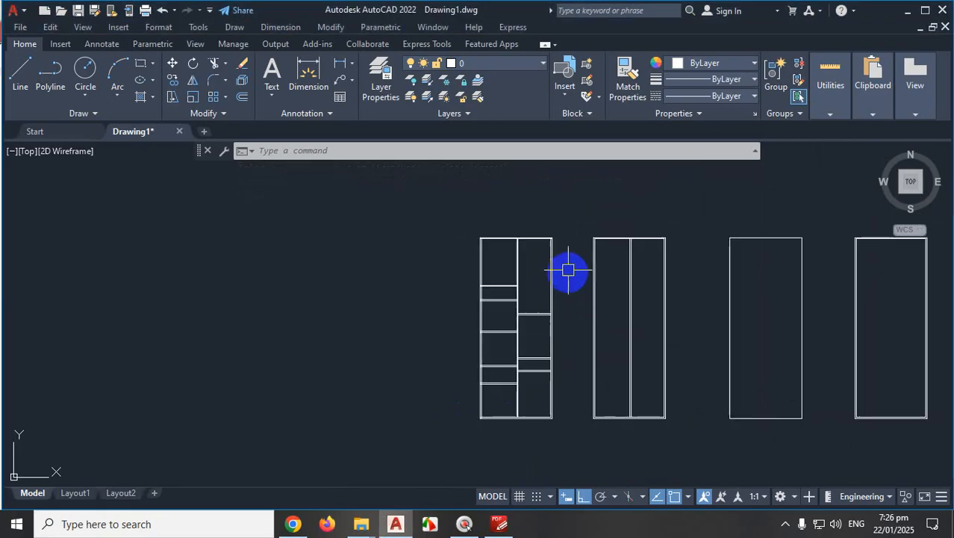
left_click(446, 427)
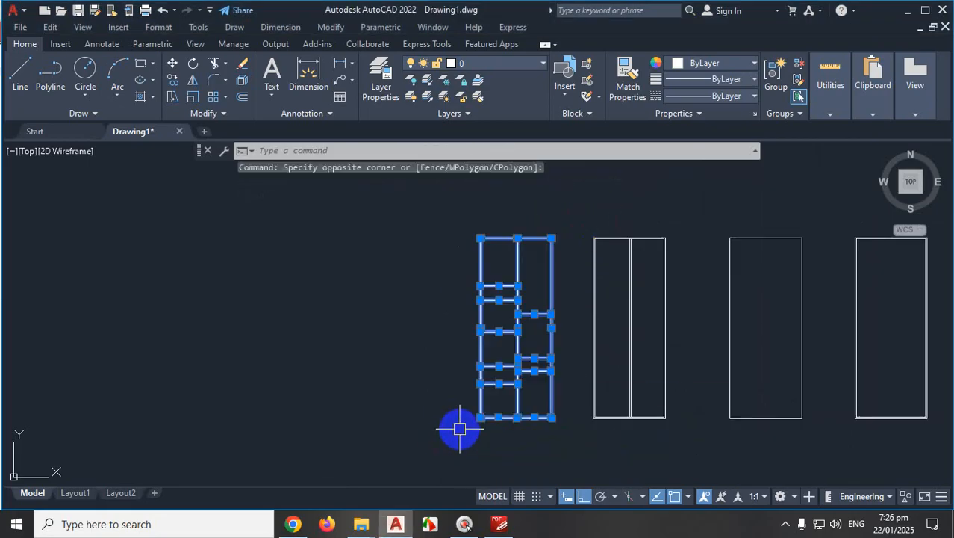
key("Escape")
scroll(448, 310, "down", 2)
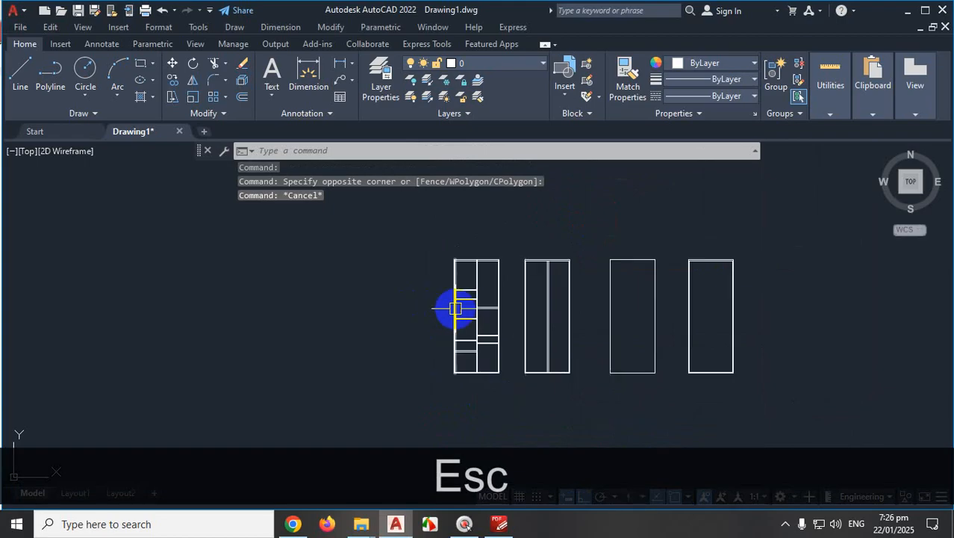
Delete the three spare building outlines beside the partitioned floor plan
scroll(543, 277, "up", 2)
left_click(496, 219)
scroll(618, 367, "down", 3)
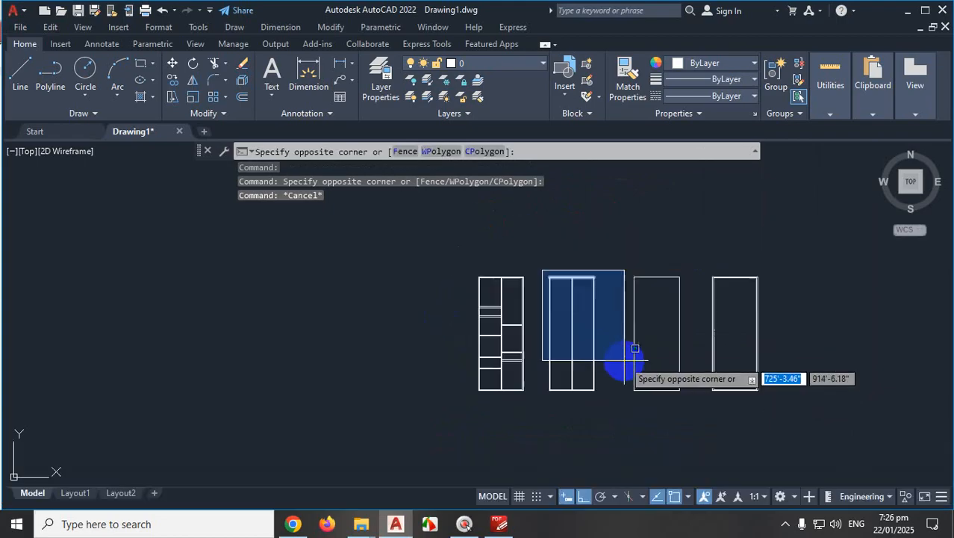
left_click(733, 395)
key("Delete")
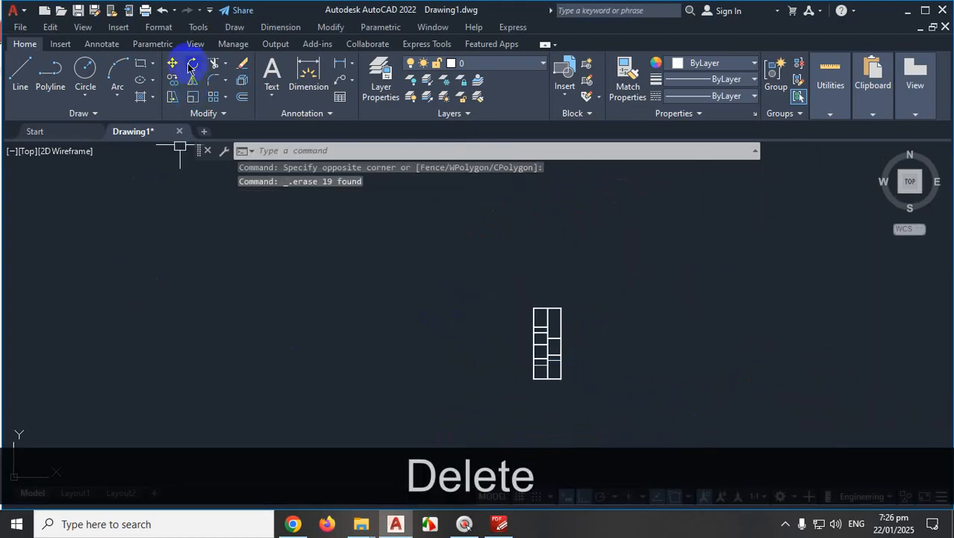
key("ctrl+1")
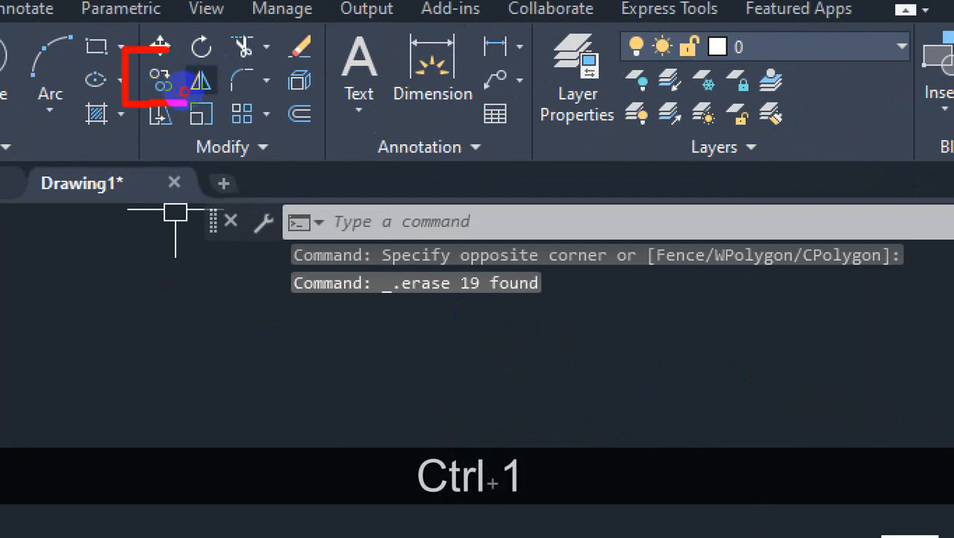
left_click_drag(183, 92, 170, 59)
left_click_drag(133, 106, 114, 284)
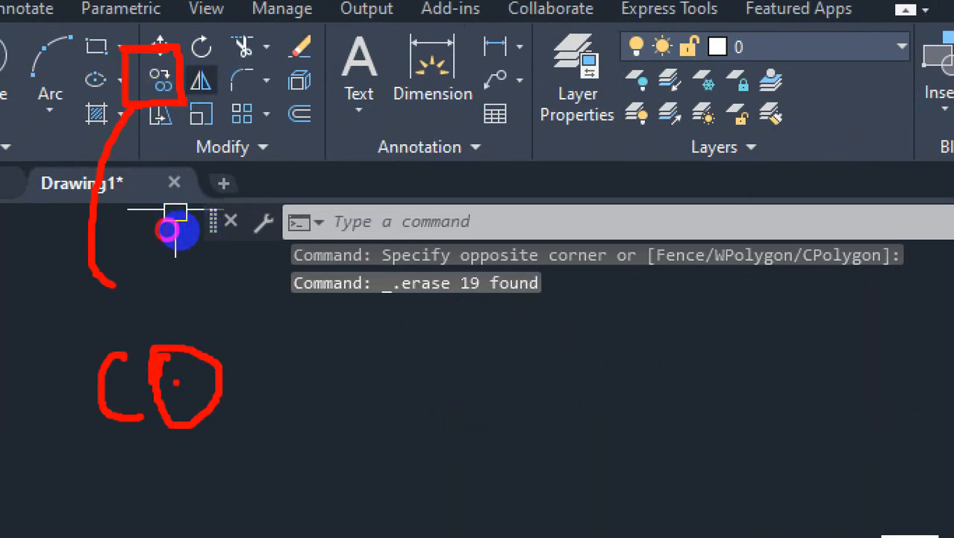
key("Escape")
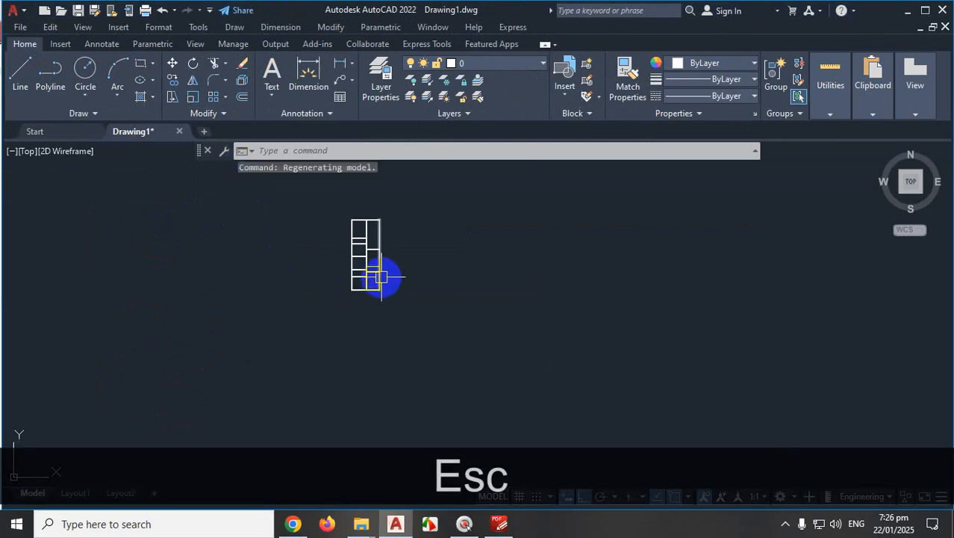
scroll(394, 252, "up", 5)
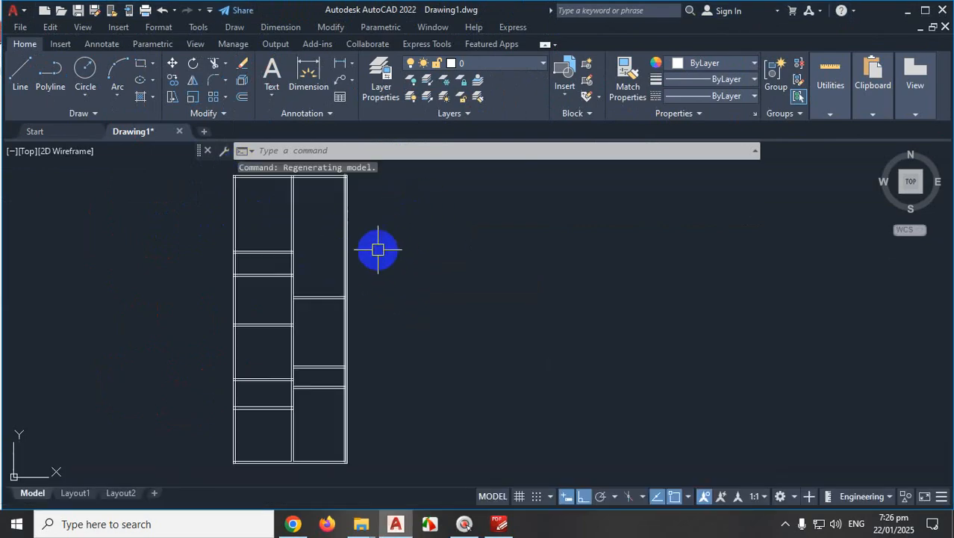
scroll(410, 223, "down", 5)
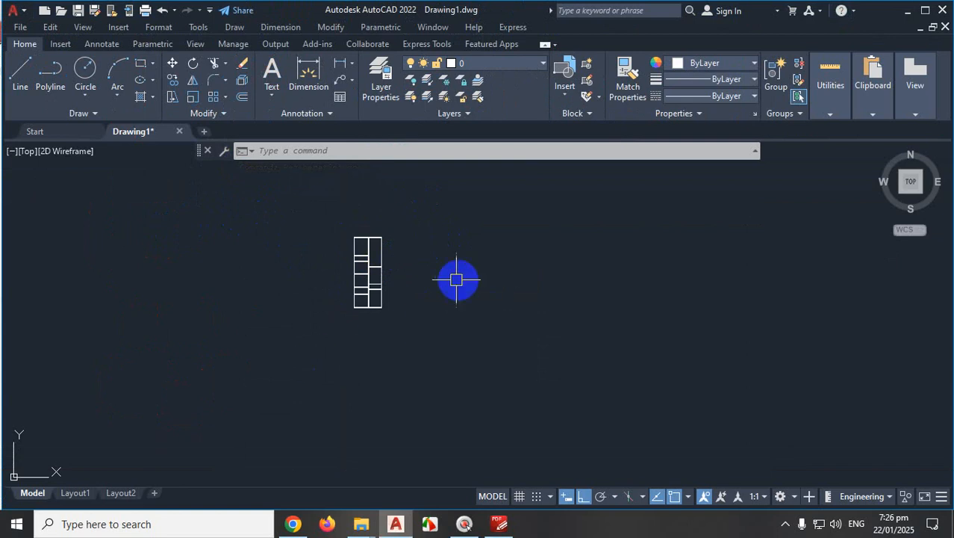
scroll(347, 245, "up", 3)
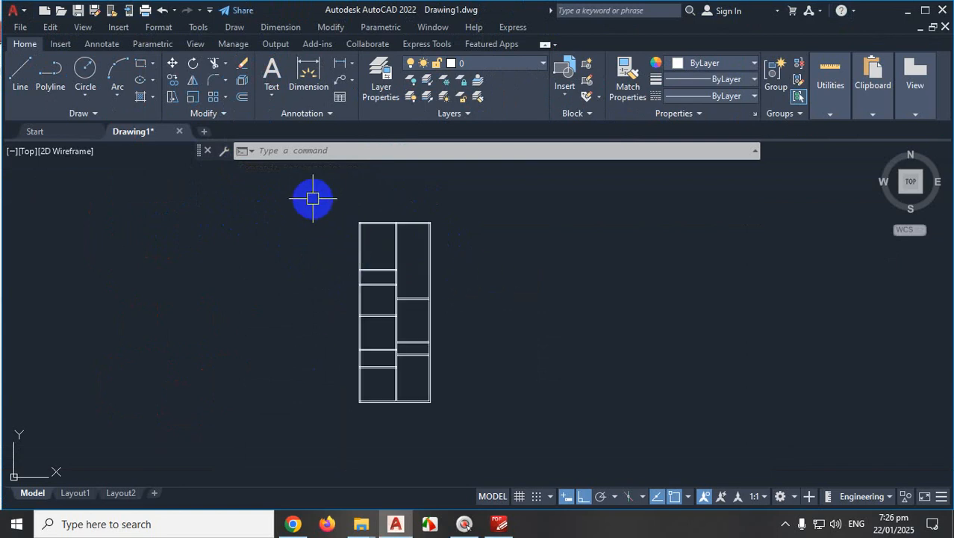
left_click(313, 198)
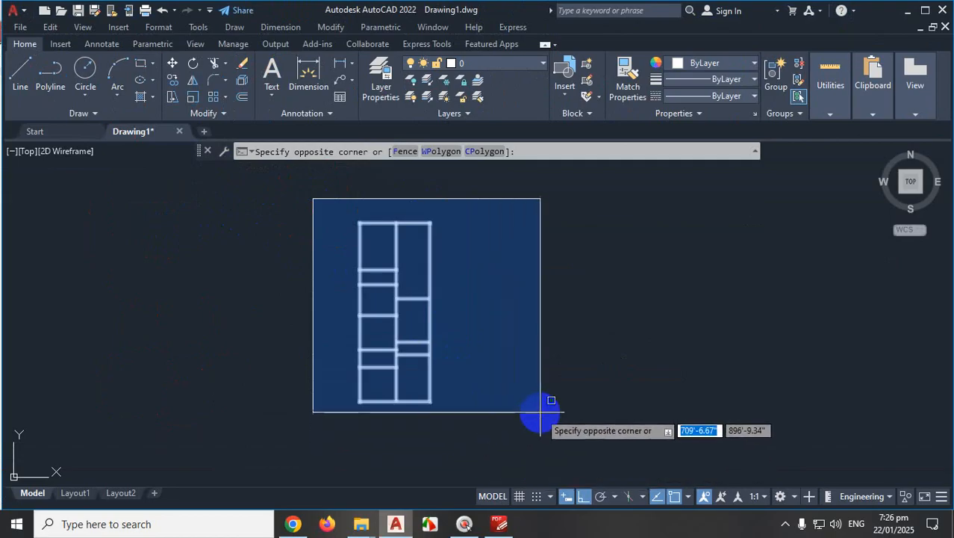
left_click(334, 221)
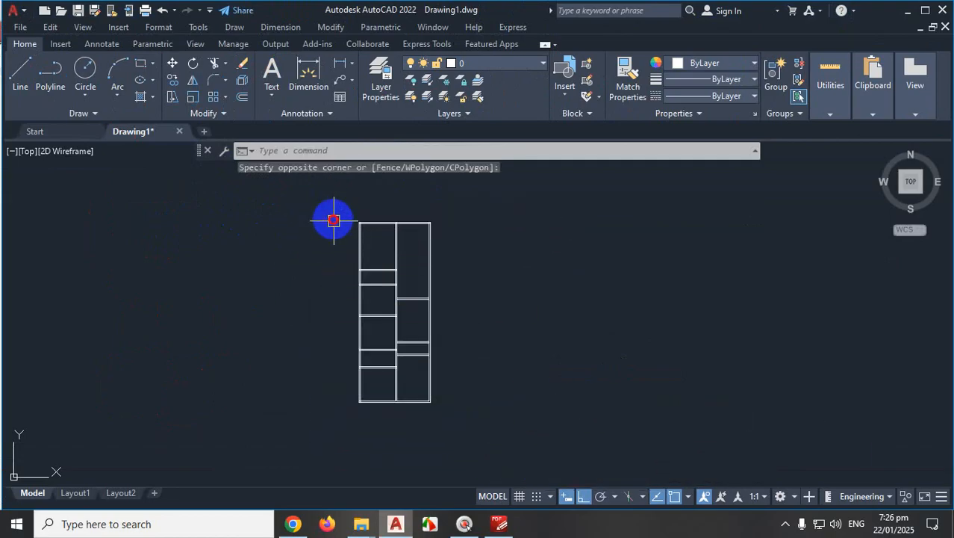
left_click_drag(312, 204, 341, 234)
left_click_drag(404, 201, 335, 187)
left_click(319, 200)
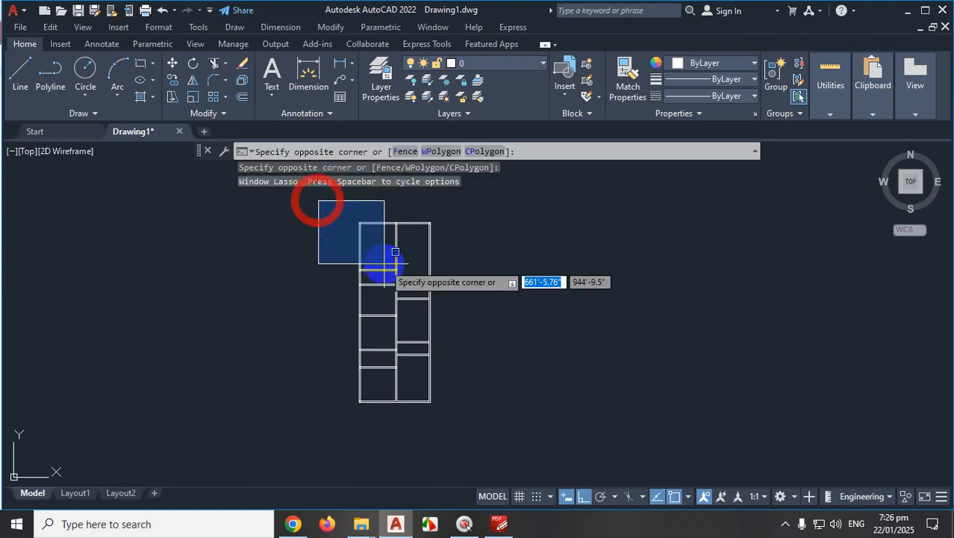
left_click(481, 432)
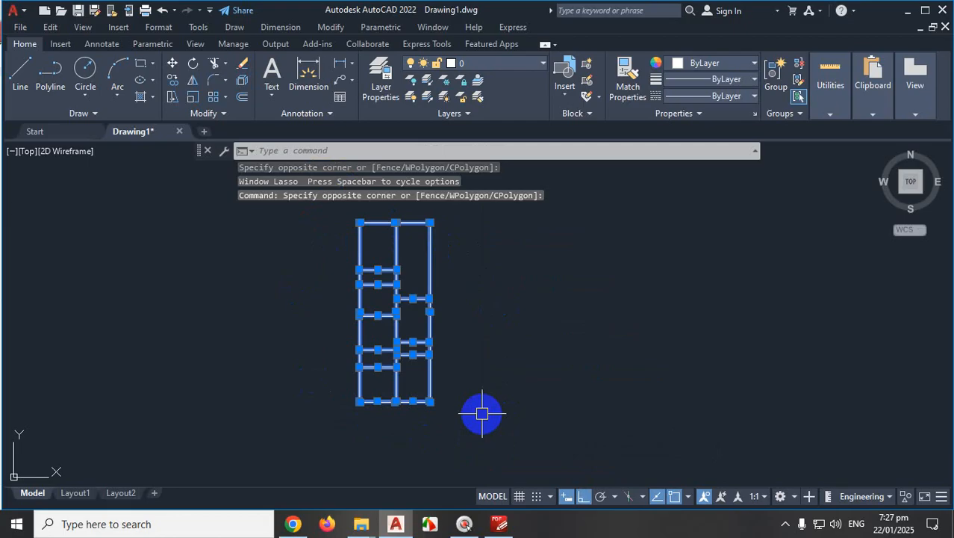
key("Escape")
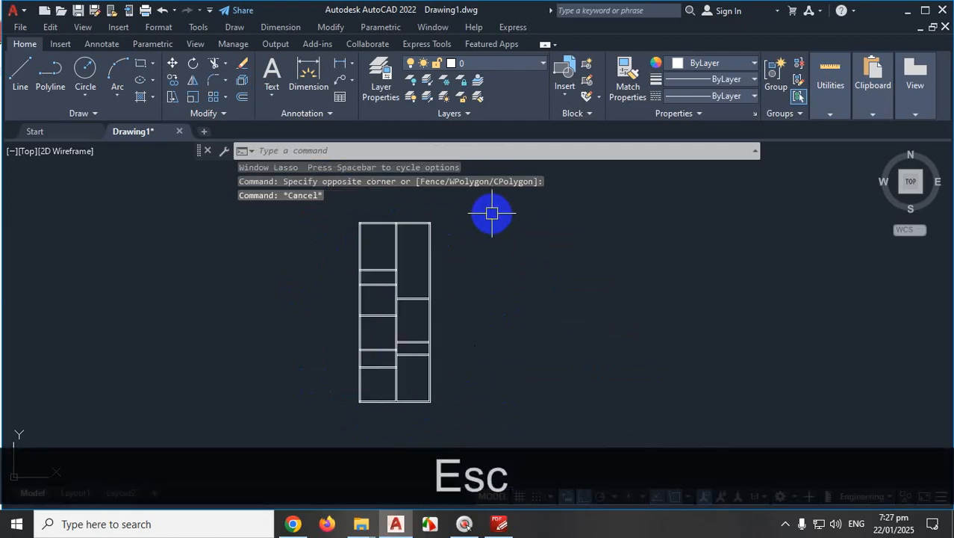
left_click(491, 213)
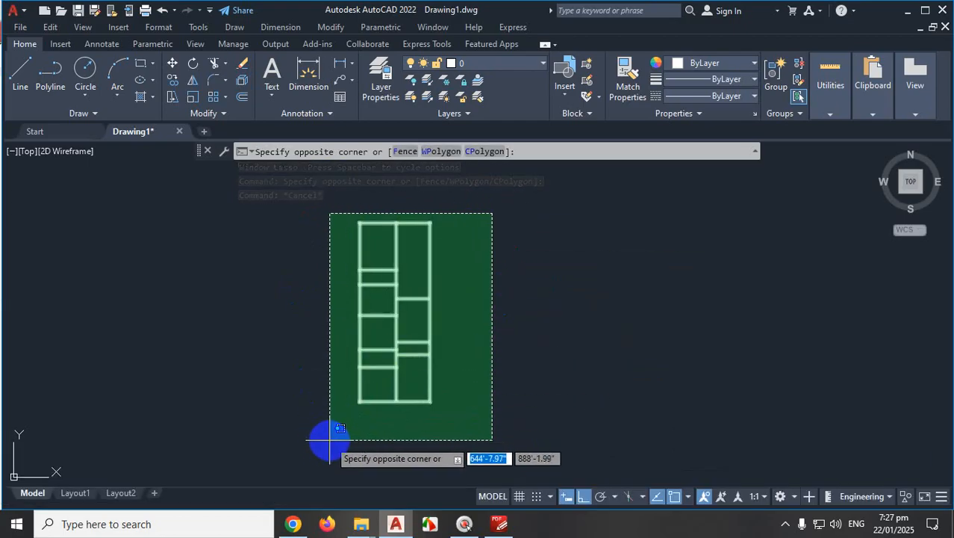
scroll(335, 409, "up", 4)
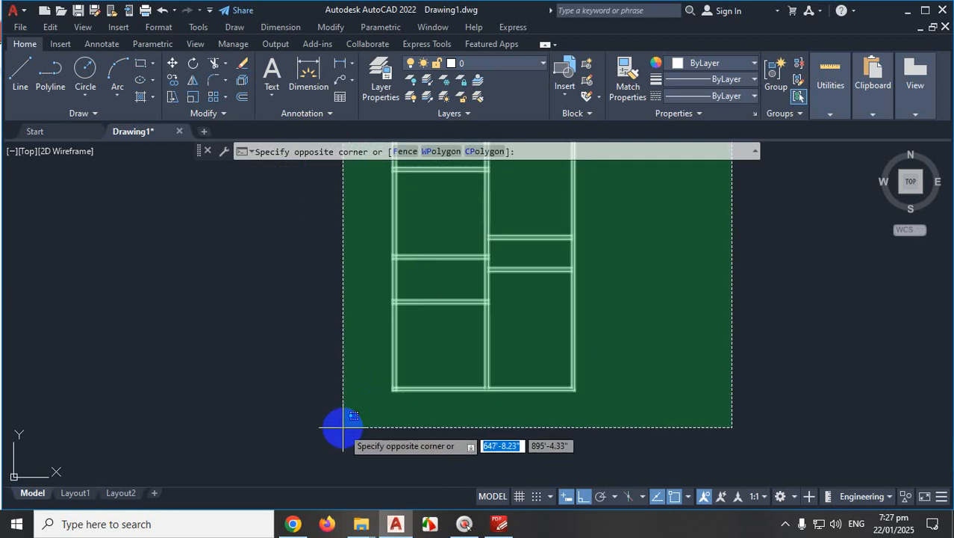
left_click(342, 426)
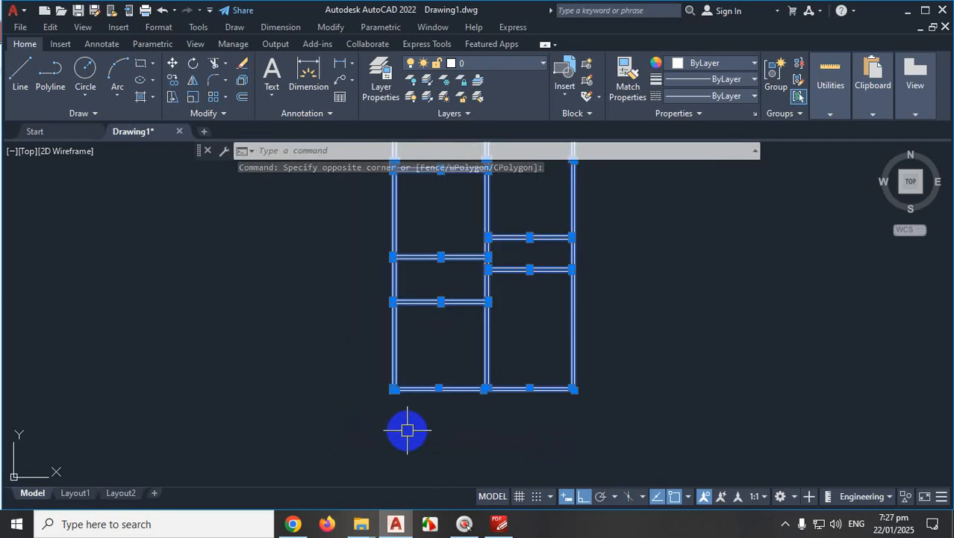
scroll(496, 419, "down", 3)
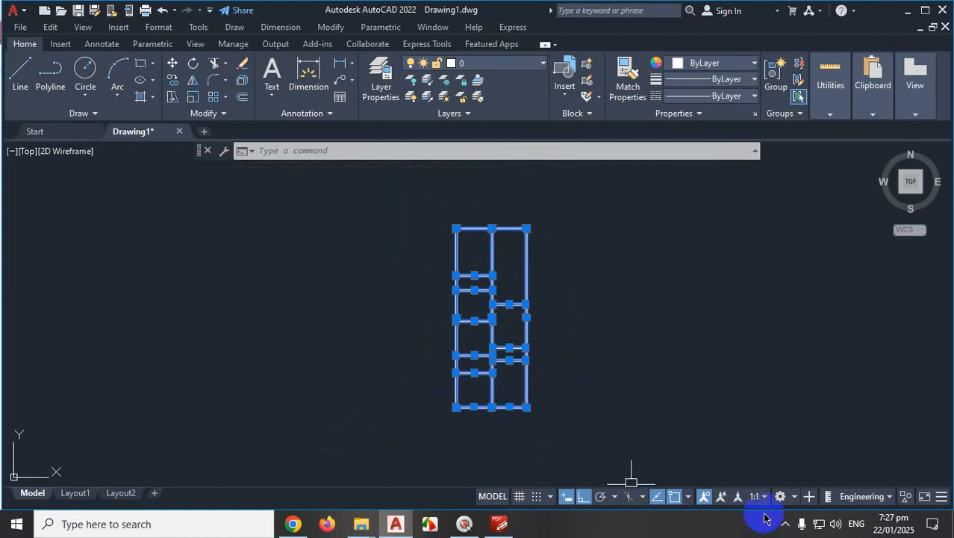
left_click(784, 524)
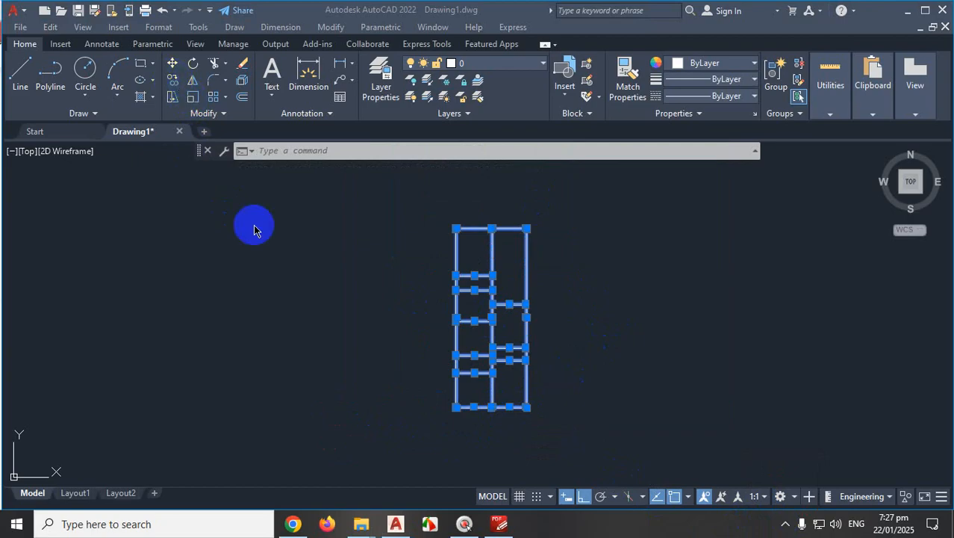
key("c")
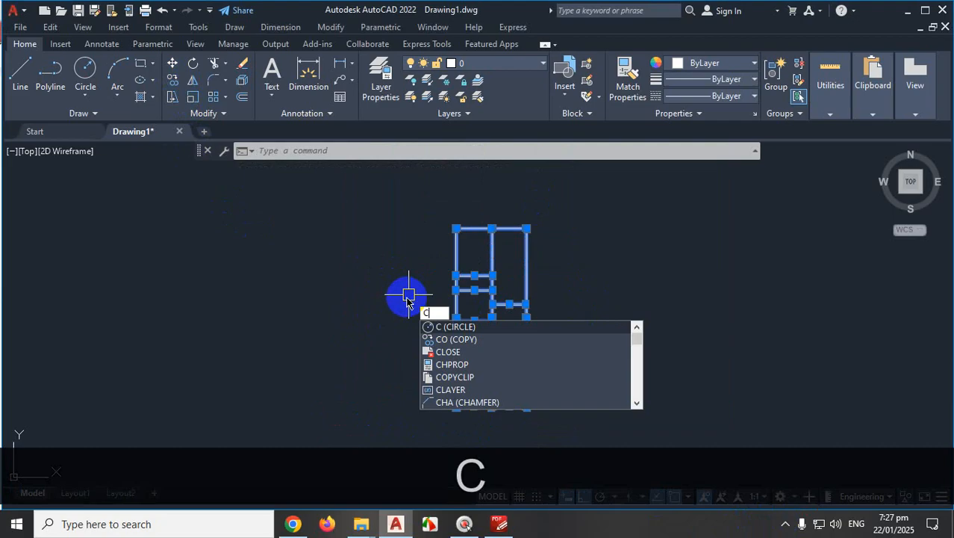
type("o")
key("Return")
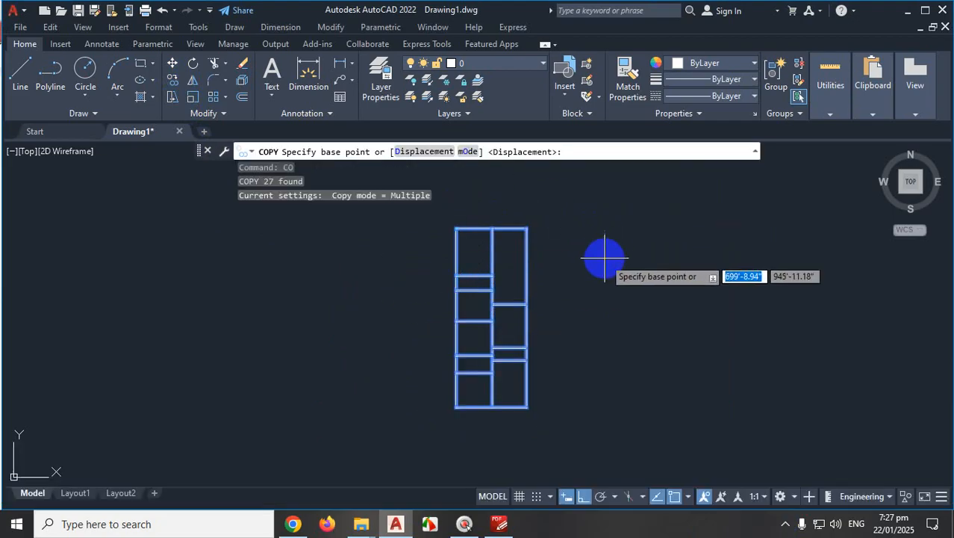
key("ctrl+1")
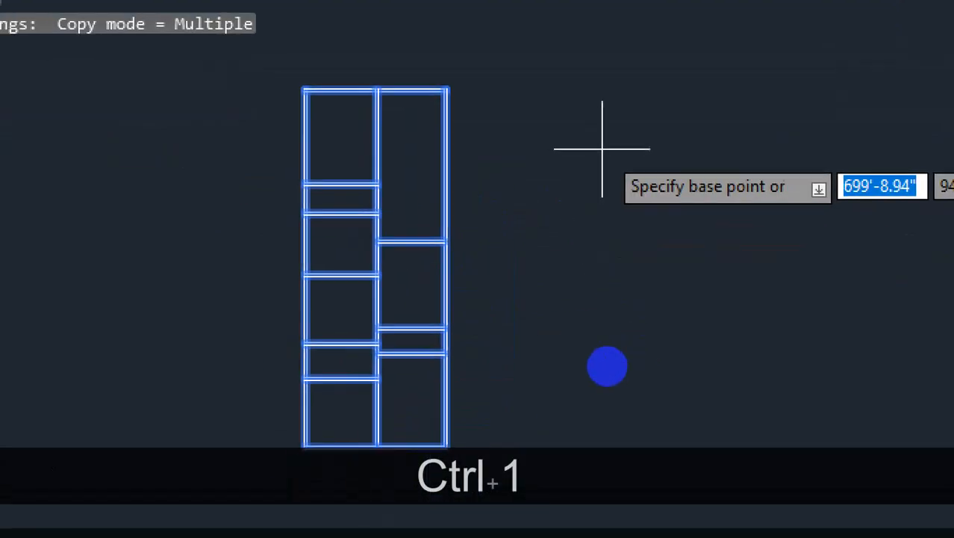
left_click(606, 366)
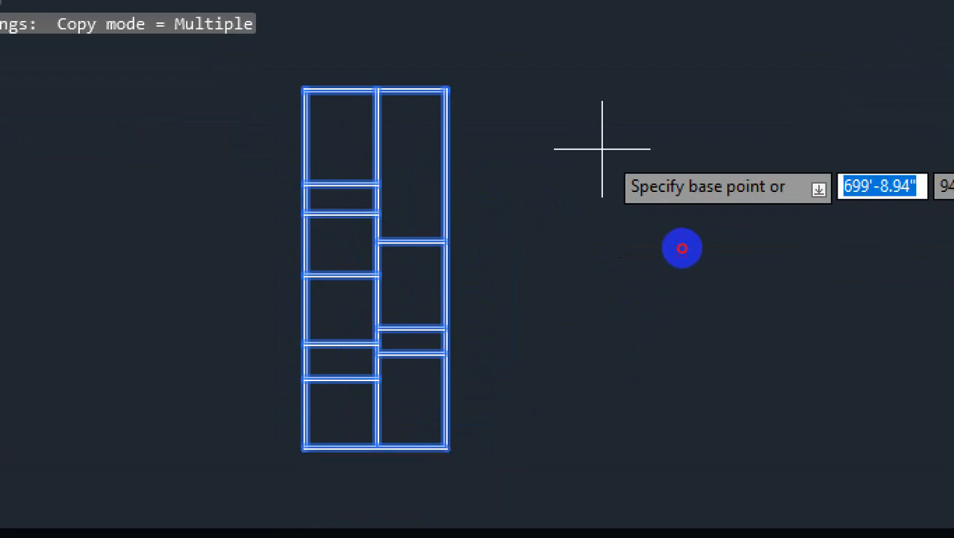
key("Escape")
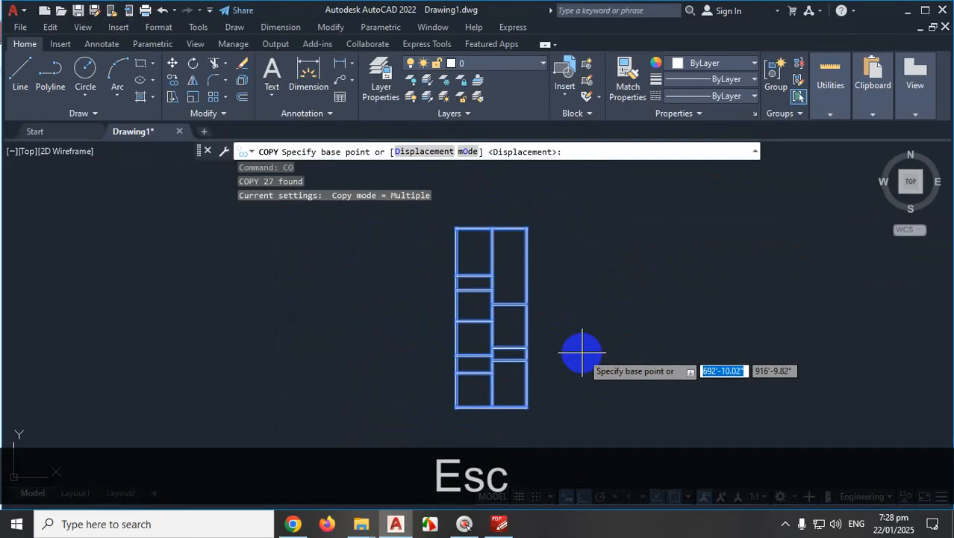
key("Escape")
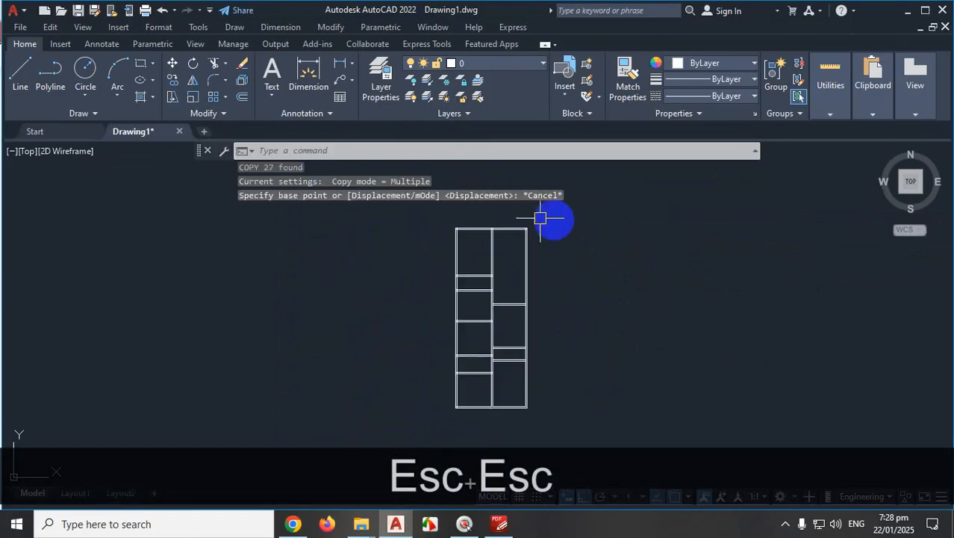
type("c")
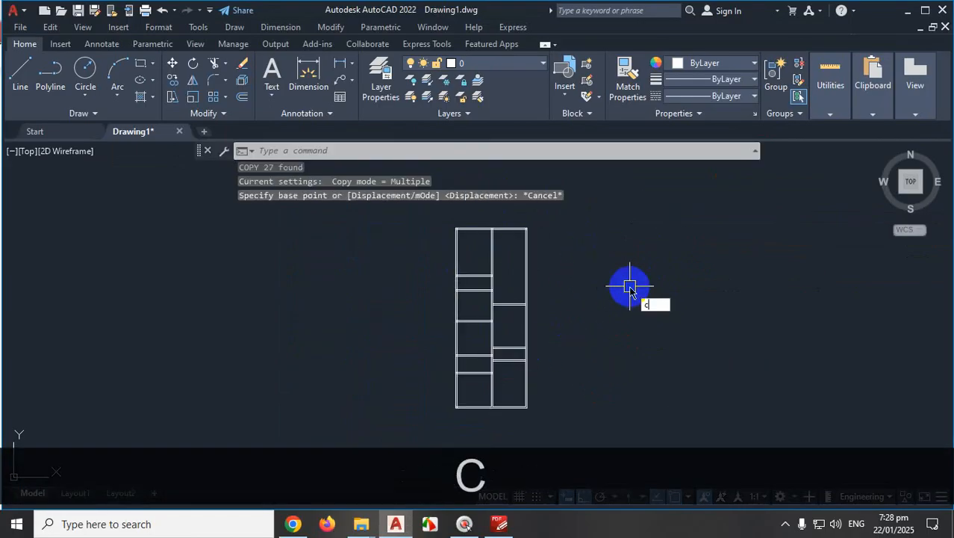
type("t o")
key("Return")
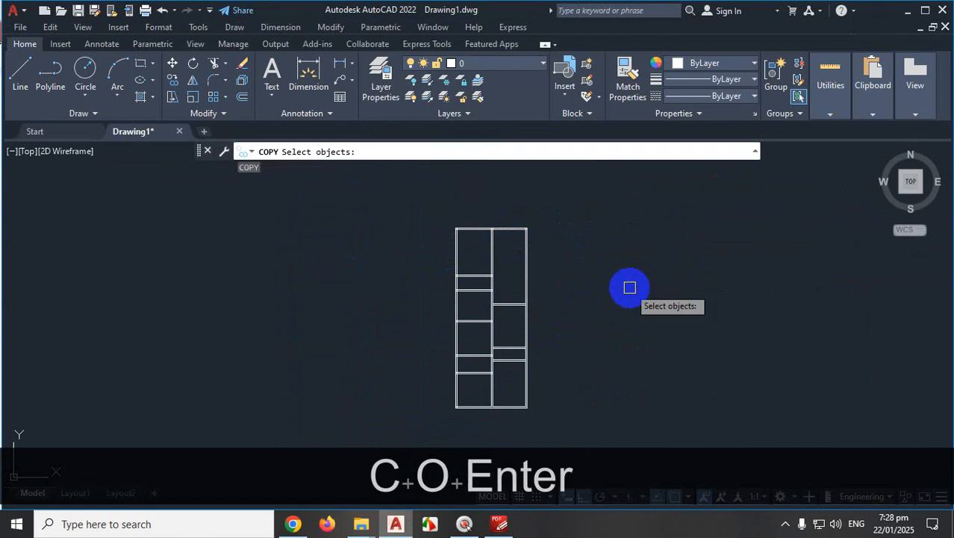
key("ctrl+1")
mouse_move(702, 275)
left_mouse_down()
mouse_move(670, 283)
mouse_move(753, 309)
mouse_move(714, 283)
left_mouse_up()
key("Escape")
key("Escape")
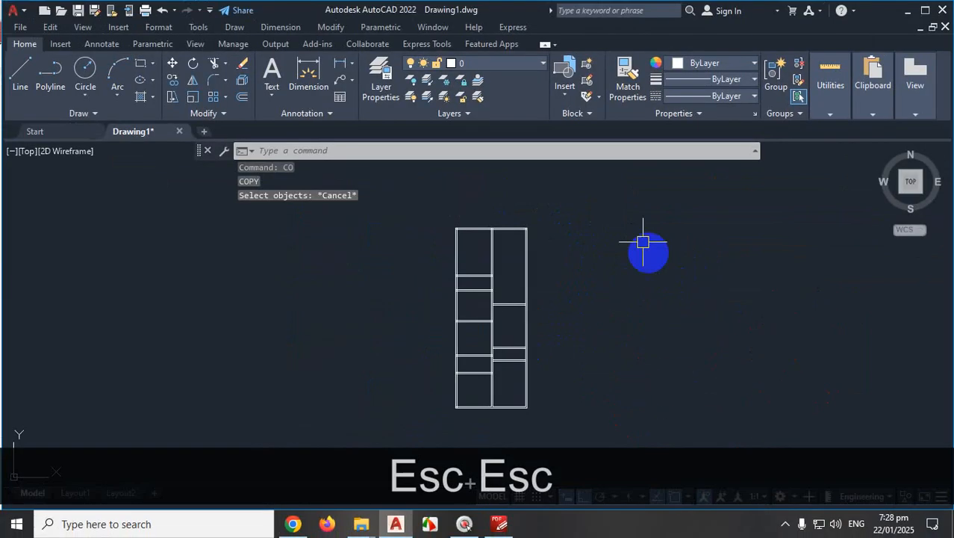
left_click(635, 201)
left_click(422, 410)
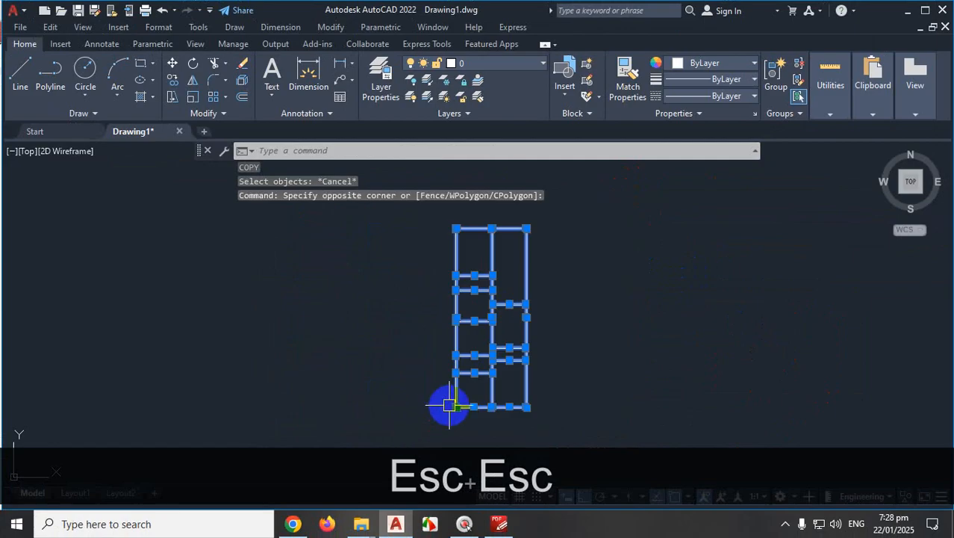
type("co")
key("Return")
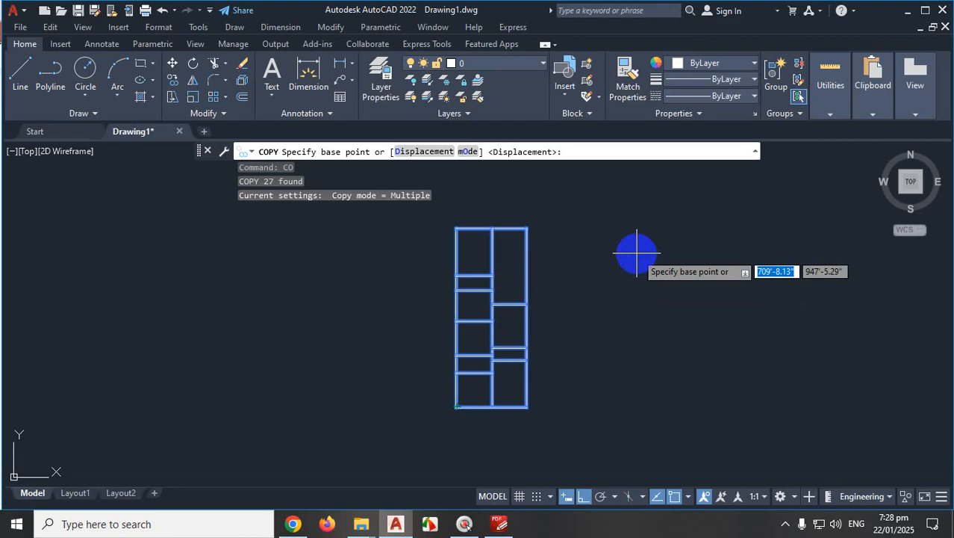
key("Escape")
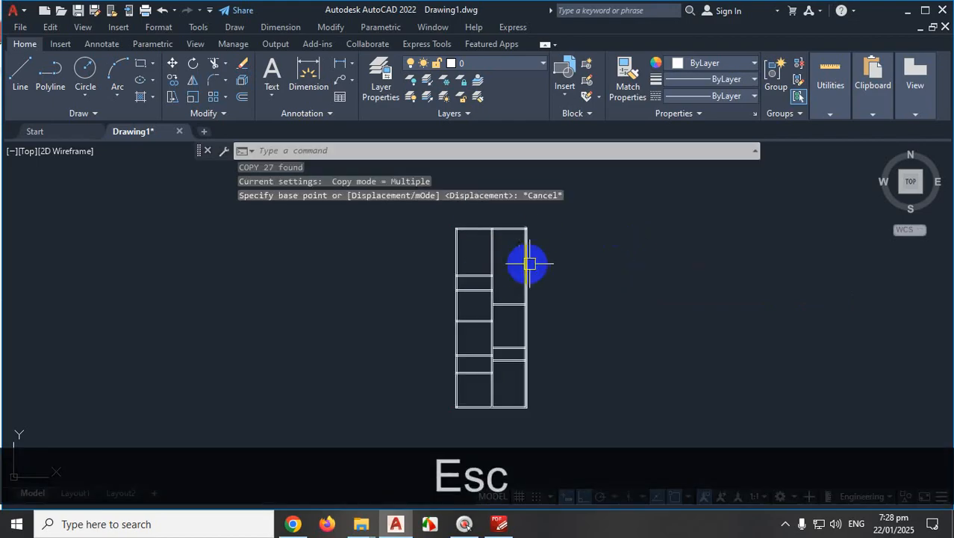
Copy the whole partitioned floor plan from its lower-left corner horizontally about 55' to the right of the original
type("ct o")
key("Return")
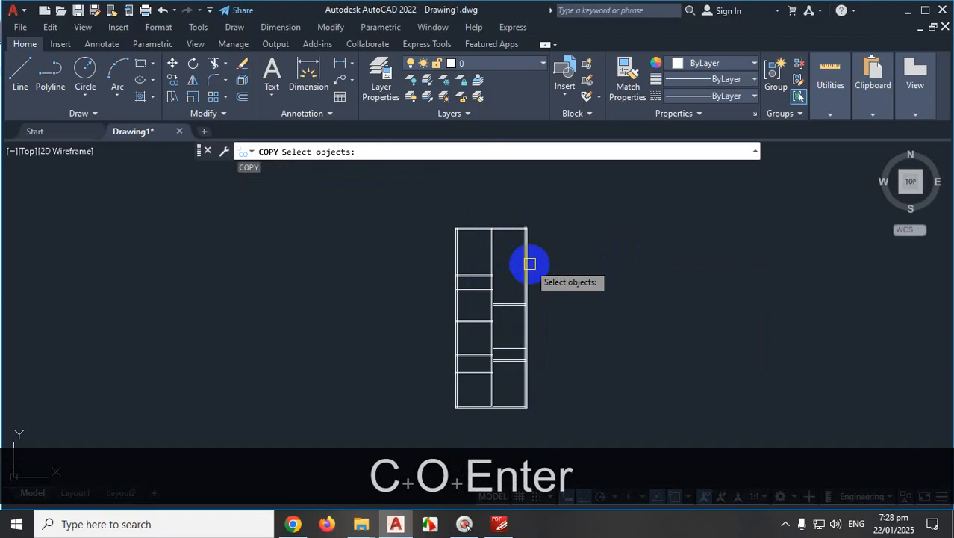
scroll(595, 228, "down", 2)
left_click(603, 207)
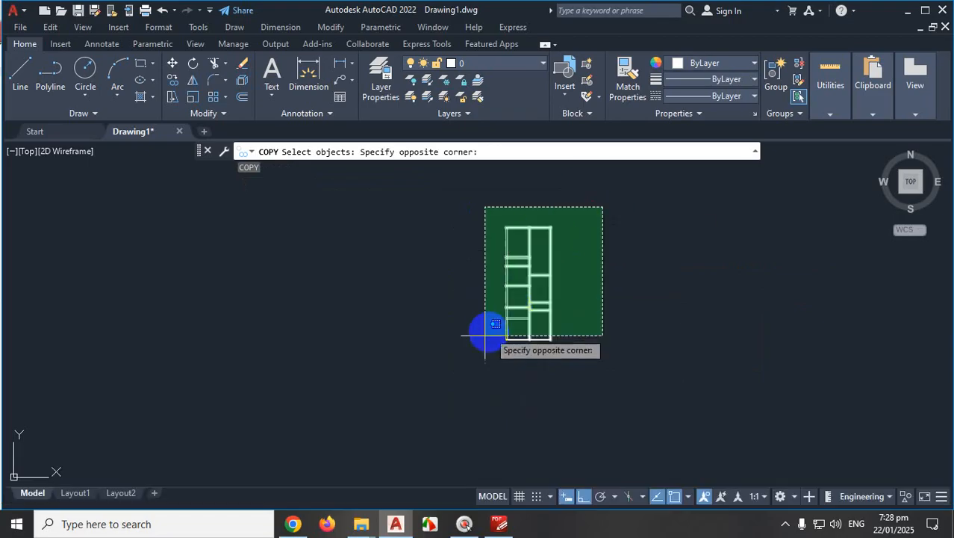
left_click(480, 362)
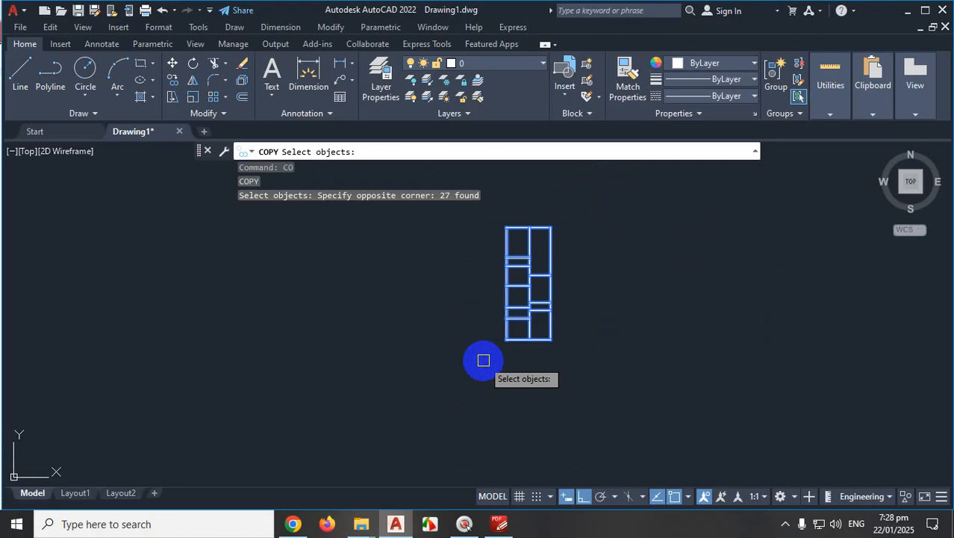
key("Return")
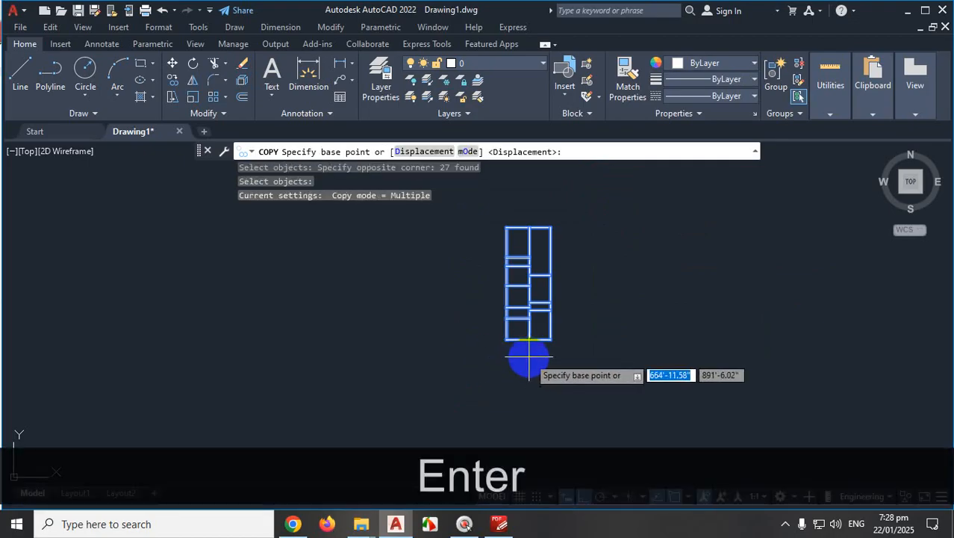
key("ctrl+1")
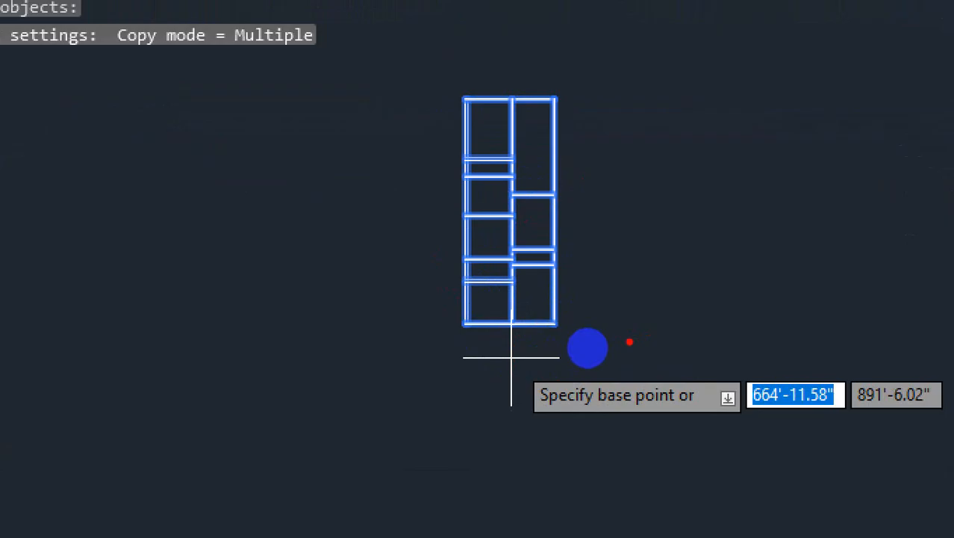
mouse_move(724, 379)
left_mouse_down()
mouse_move(588, 357)
mouse_move(583, 456)
mouse_move(656, 338)
left_mouse_up()
key("Escape")
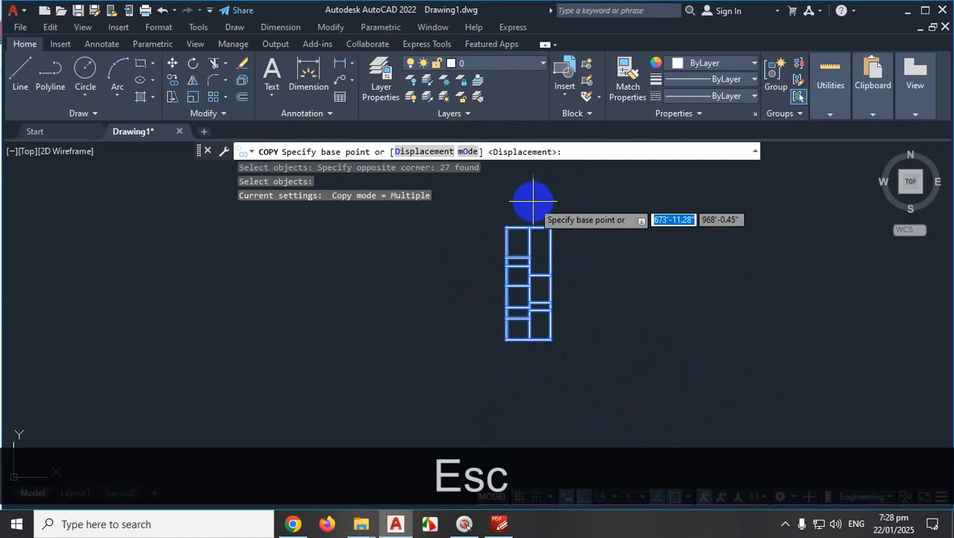
scroll(490, 316, "up", 10)
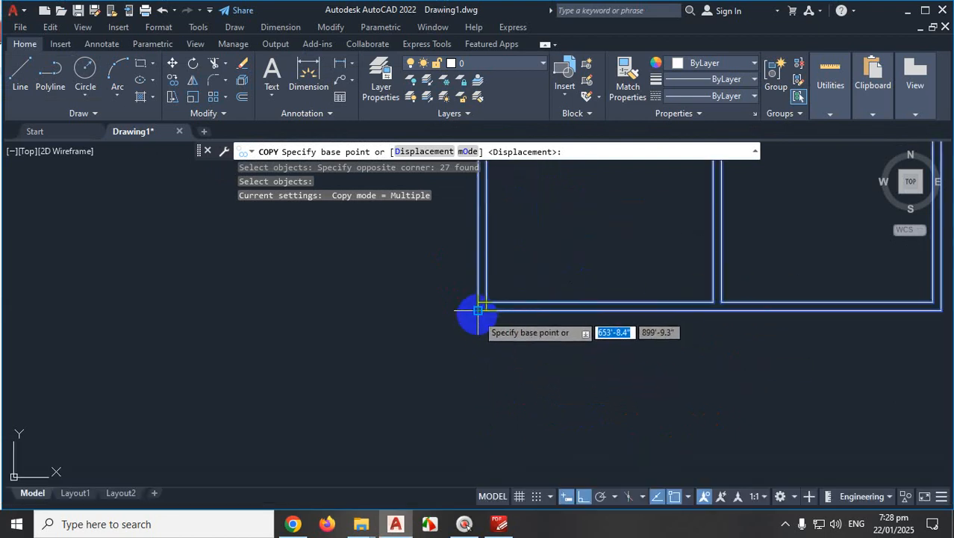
left_click(485, 308)
scroll(485, 310, "down", 8)
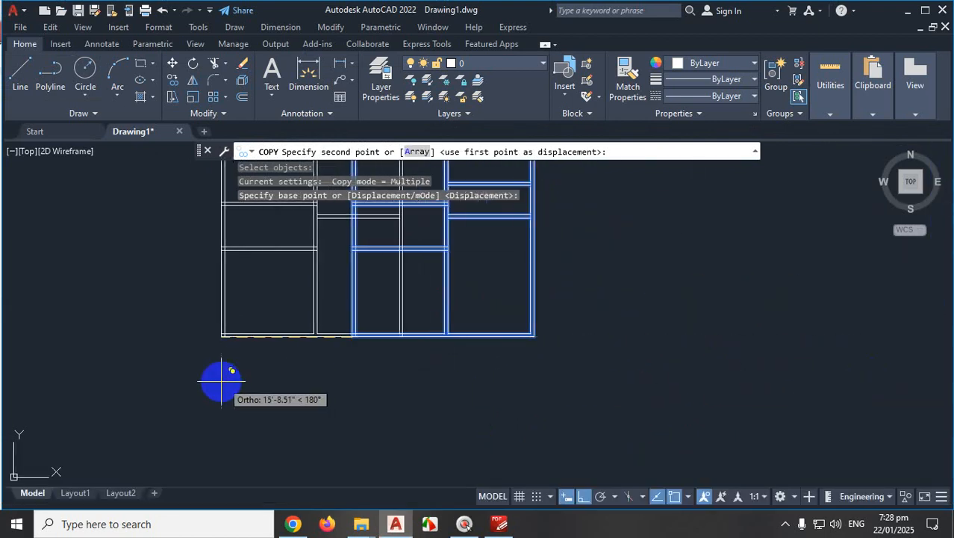
scroll(219, 383, "down", 3)
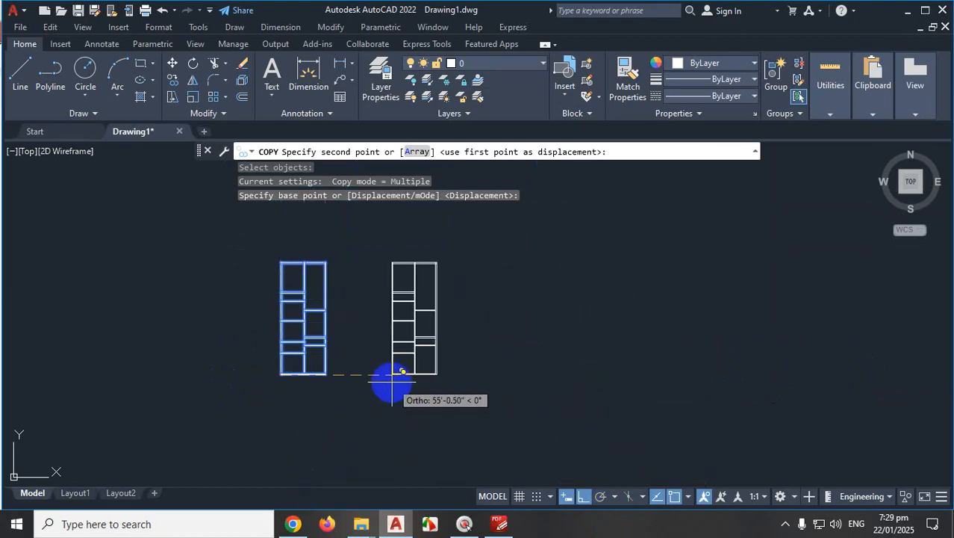
left_click(392, 381)
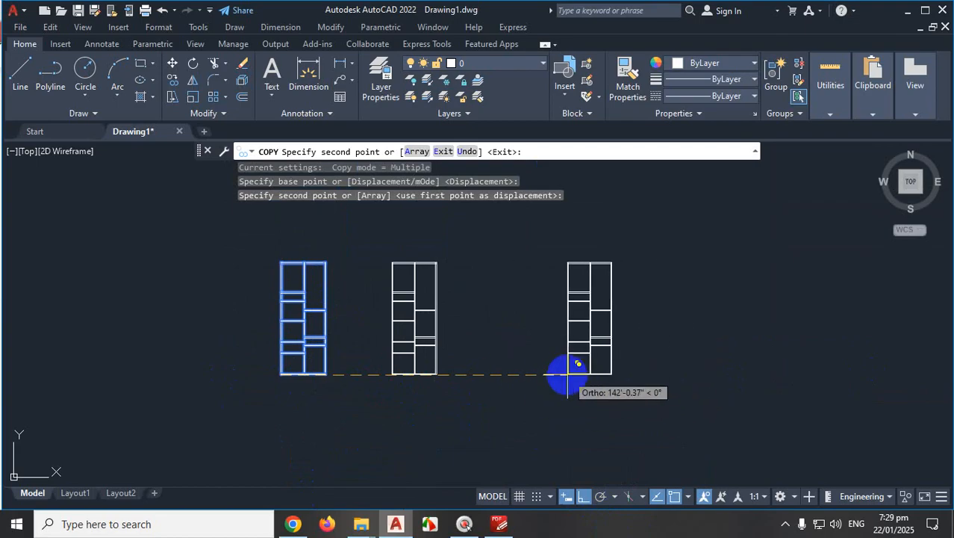
key("Escape")
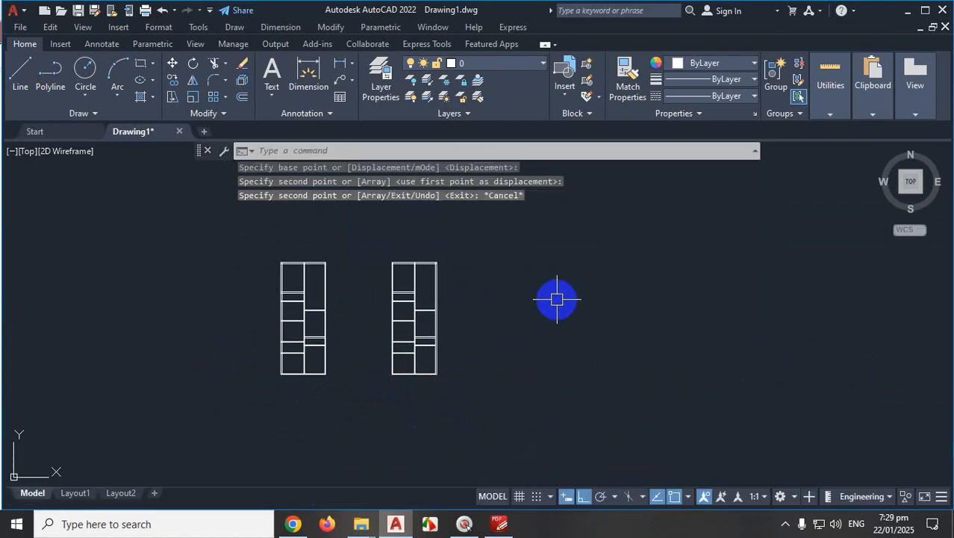
scroll(537, 325, "down", 3)
scroll(505, 325, "up", 3)
scroll(516, 275, "up", 4)
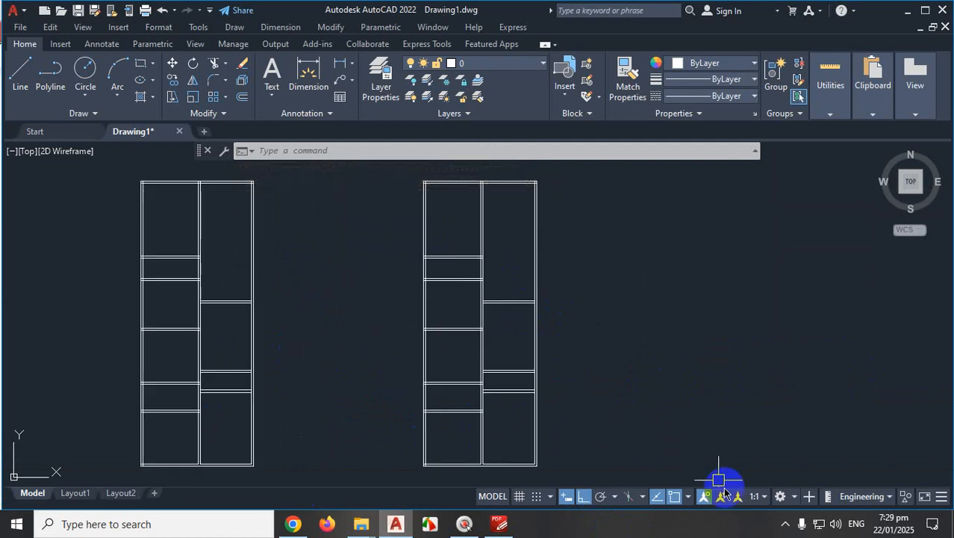
left_click(787, 526)
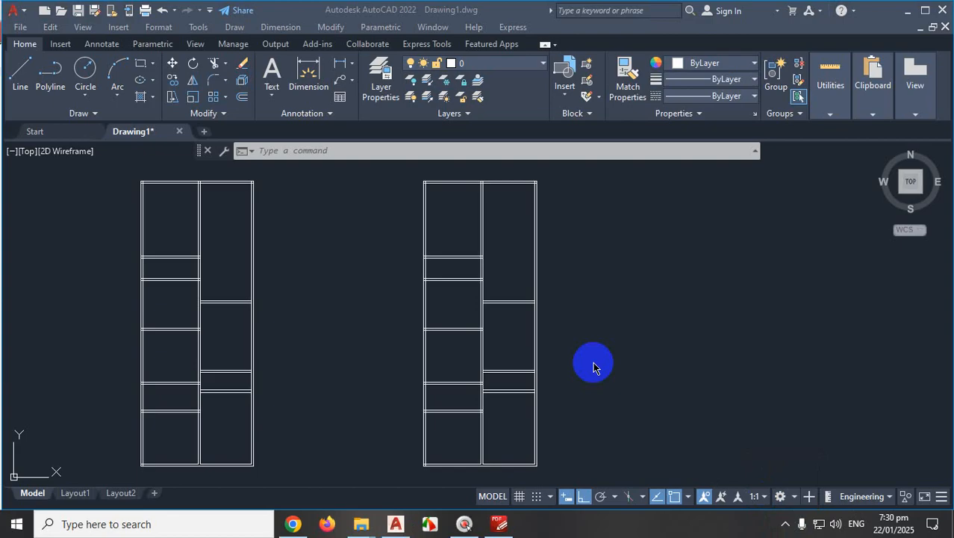
key("Escape")
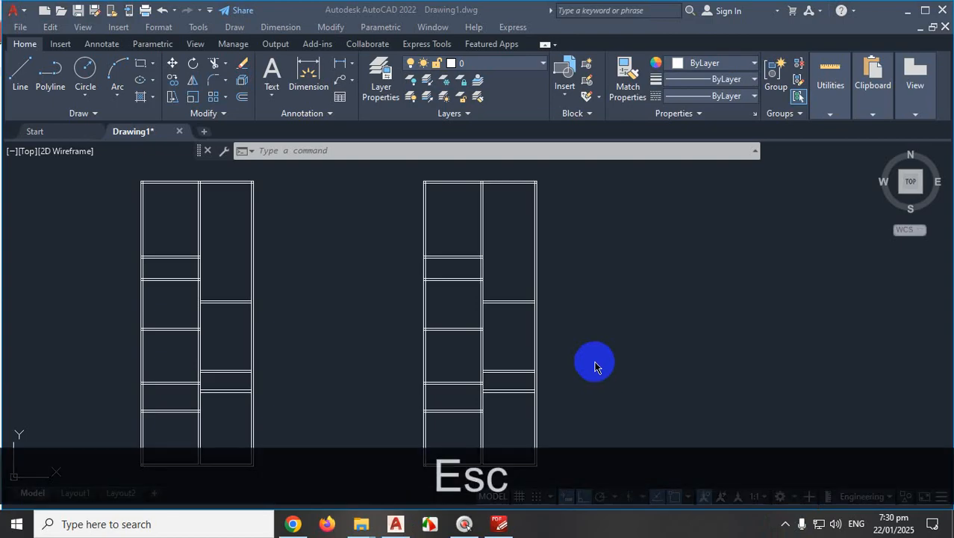
key("ctrl+1")
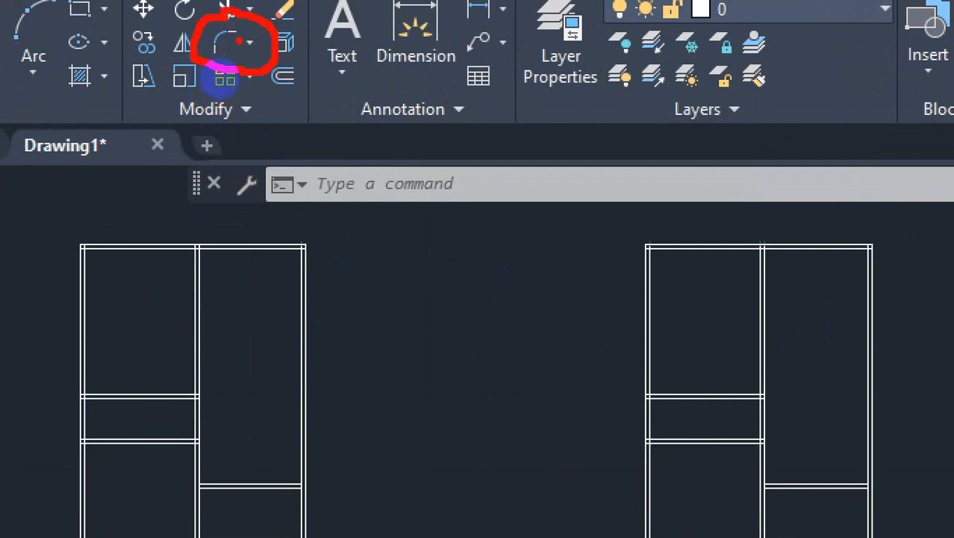
key("Escape")
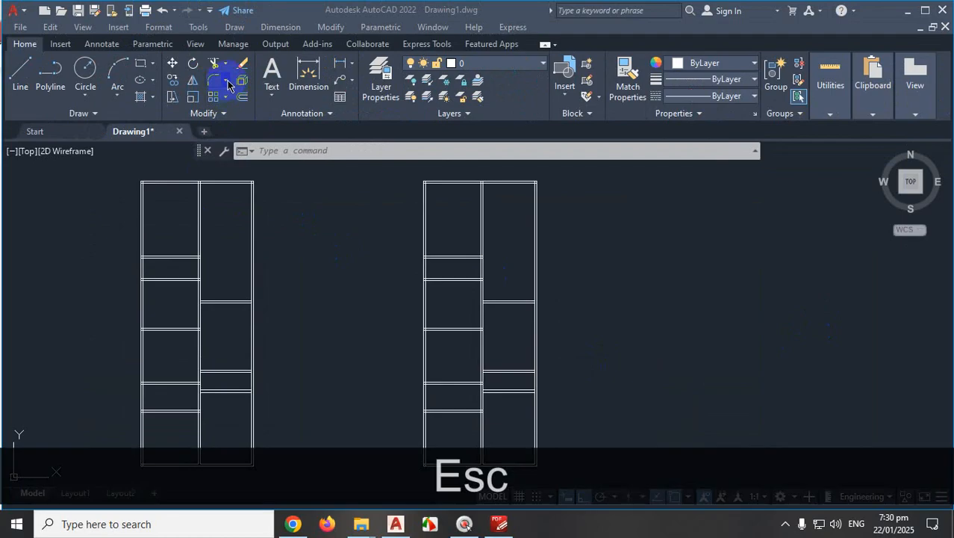
left_click(228, 85)
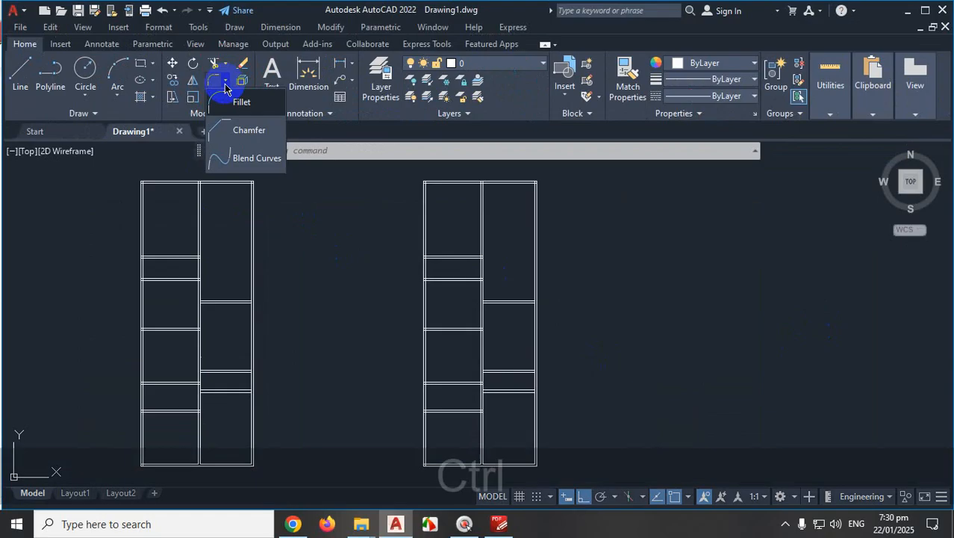
key("ctrl+1")
left_click_drag(294, 123, 351, 107)
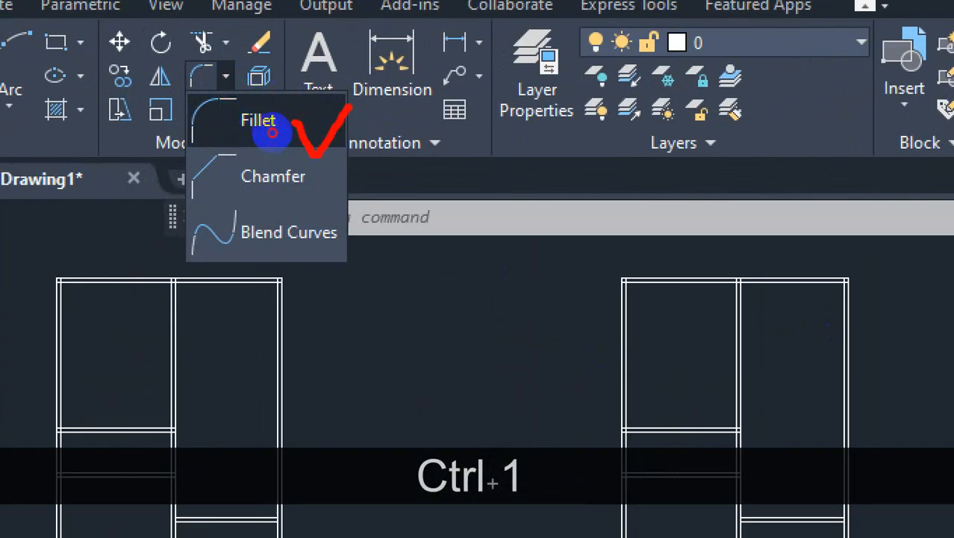
left_click_drag(319, 178, 381, 161)
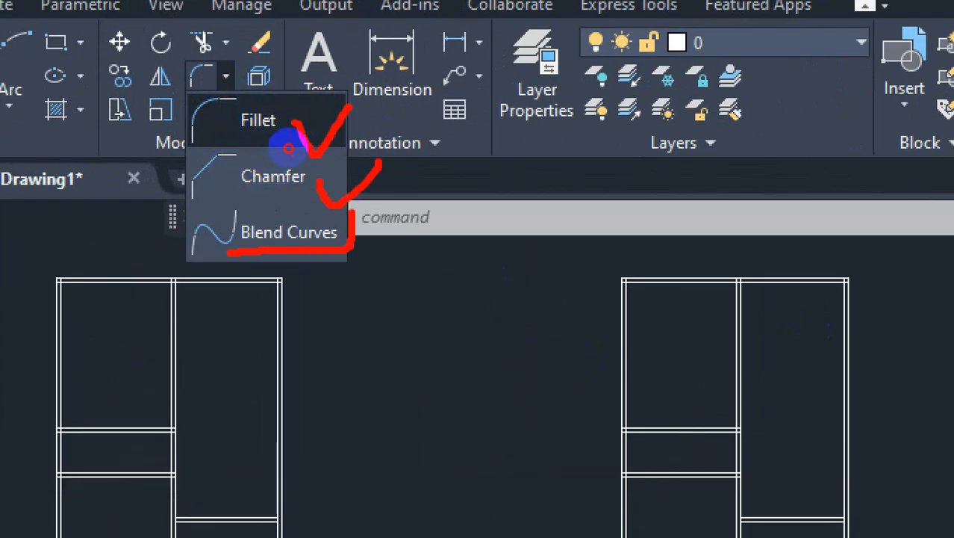
left_click_drag(351, 200, 224, 198)
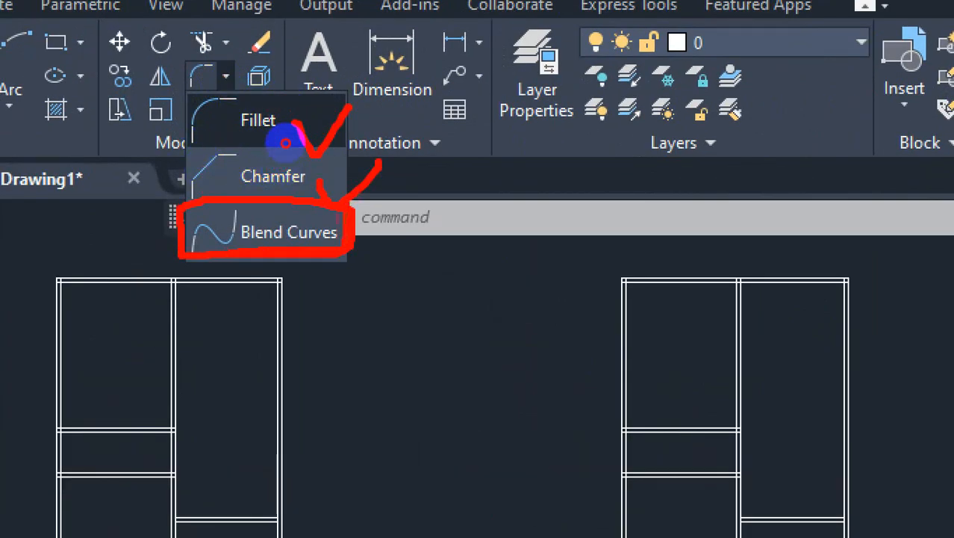
left_click_drag(217, 134, 347, 142)
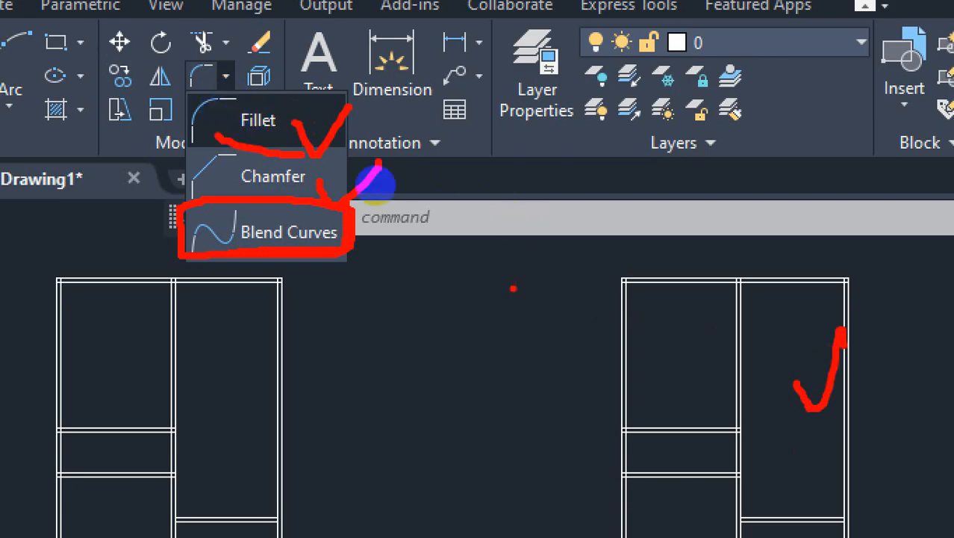
key("Escape")
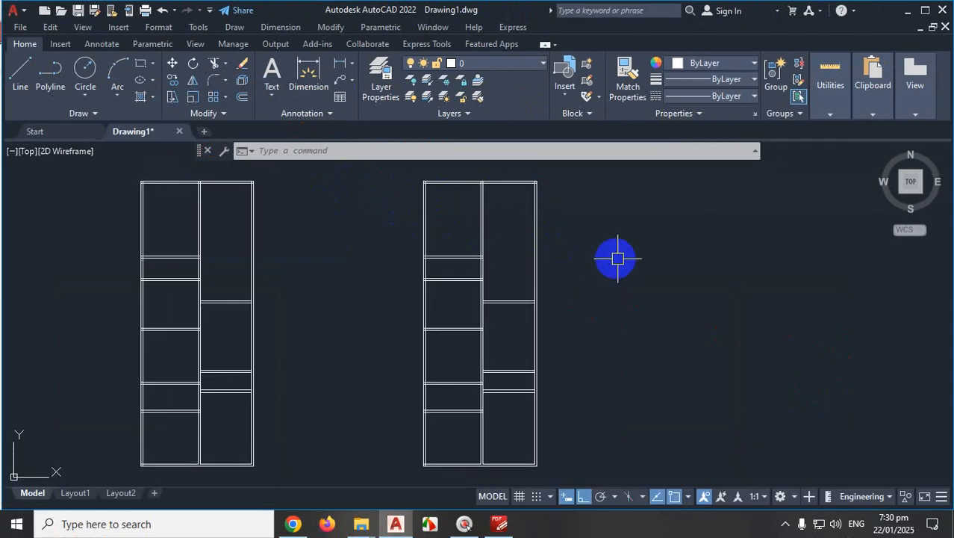
key("ctrl+1")
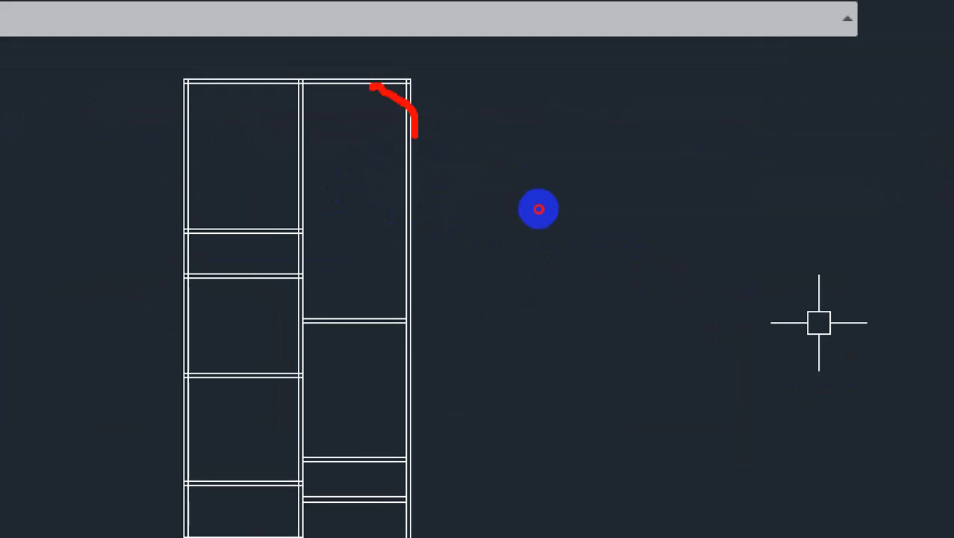
left_click_drag(552, 143, 560, 303)
left_click_drag(621, 112, 797, 112)
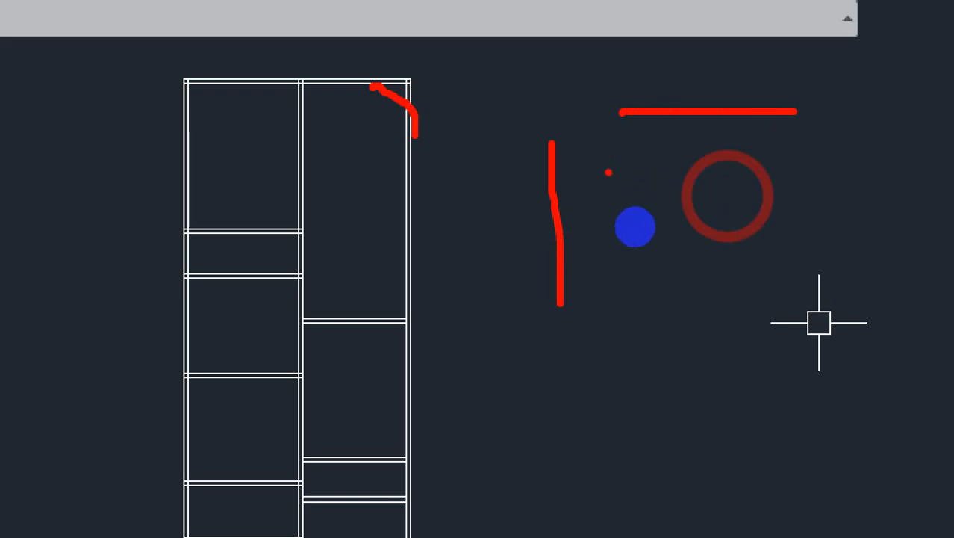
mouse_move(552, 208)
left_mouse_down()
mouse_move(592, 128)
mouse_move(624, 112)
left_mouse_up()
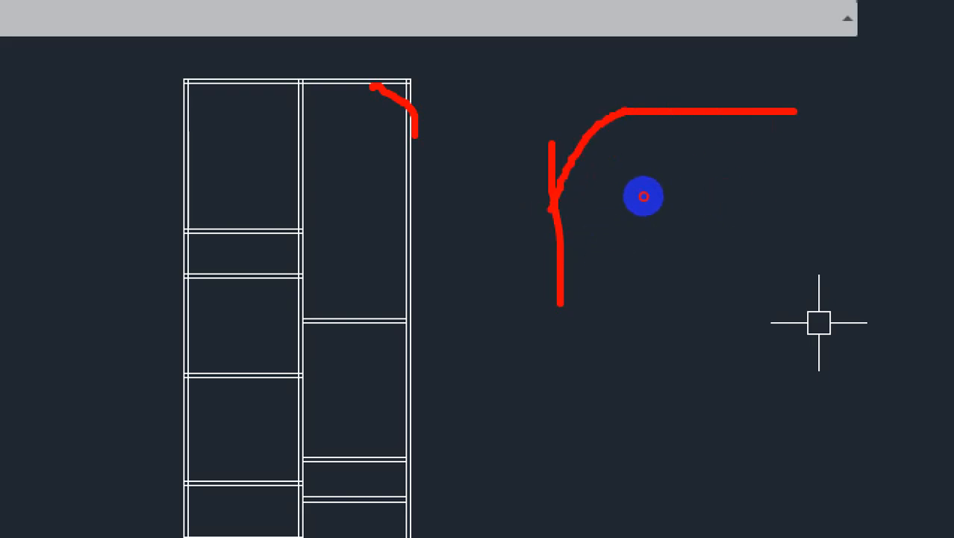
key("Escape")
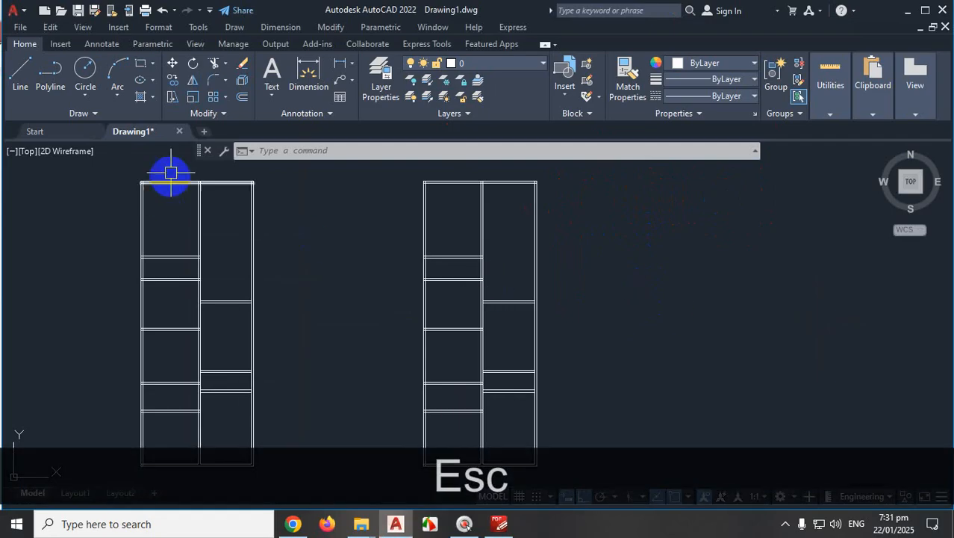
left_click(23, 81)
scroll(586, 342, "down", 1)
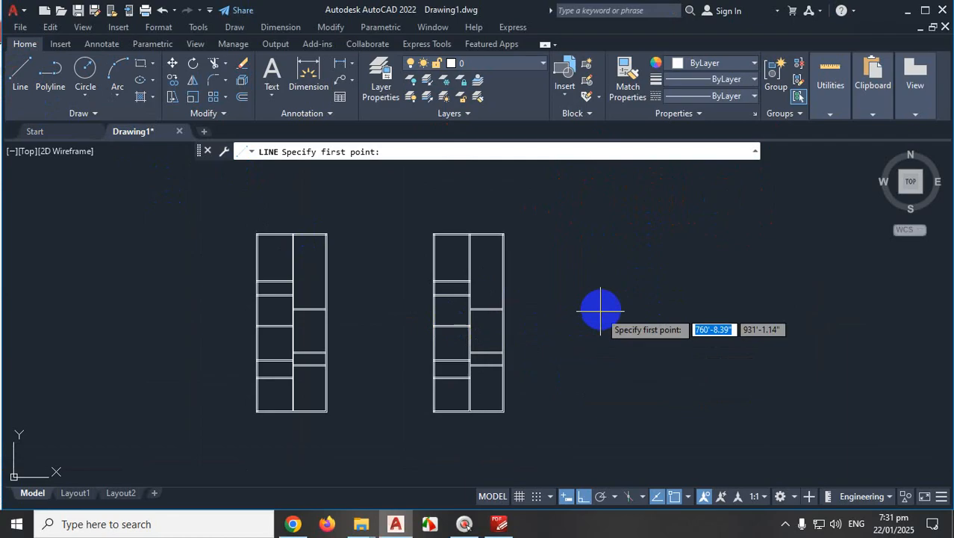
scroll(576, 280, "up", 1)
left_click(539, 243)
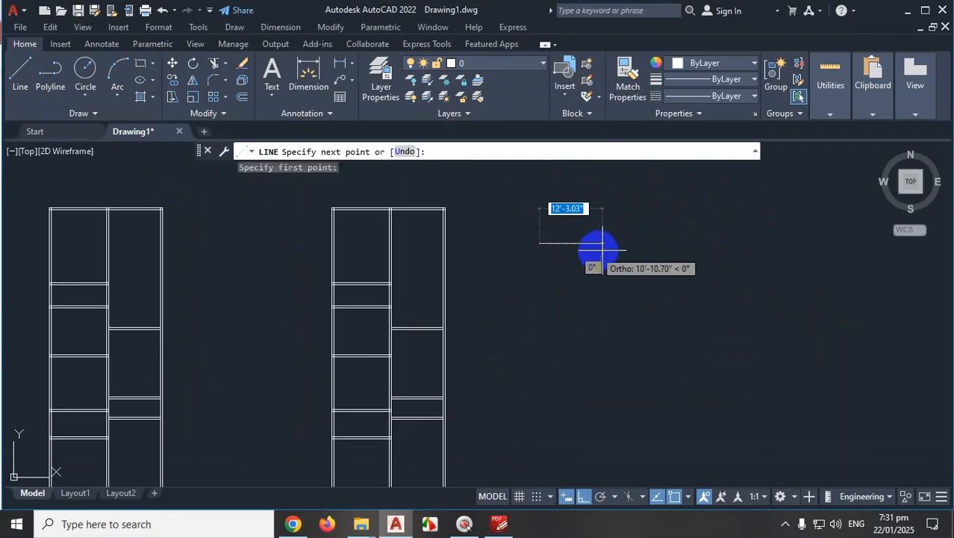
left_click(615, 241)
key("Escape")
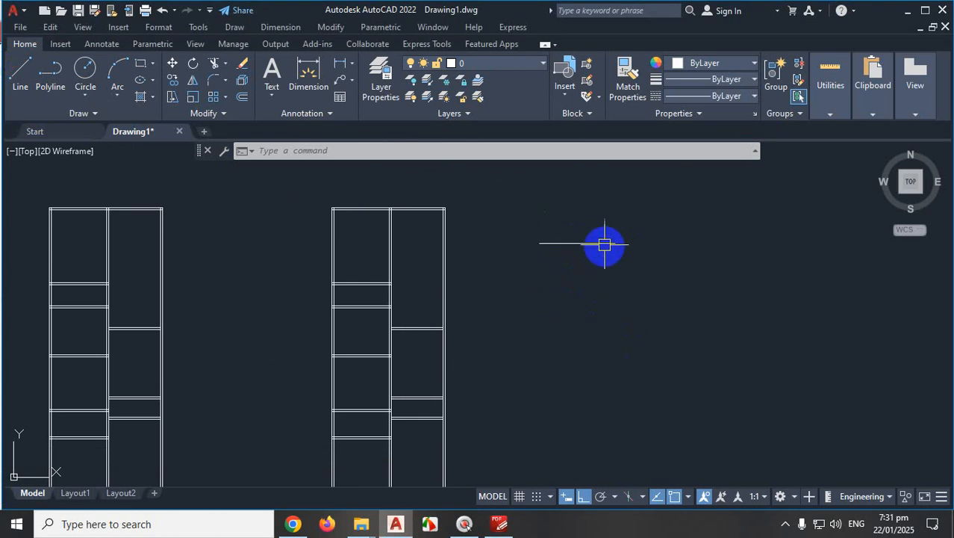
left_click(625, 222)
left_click(581, 286)
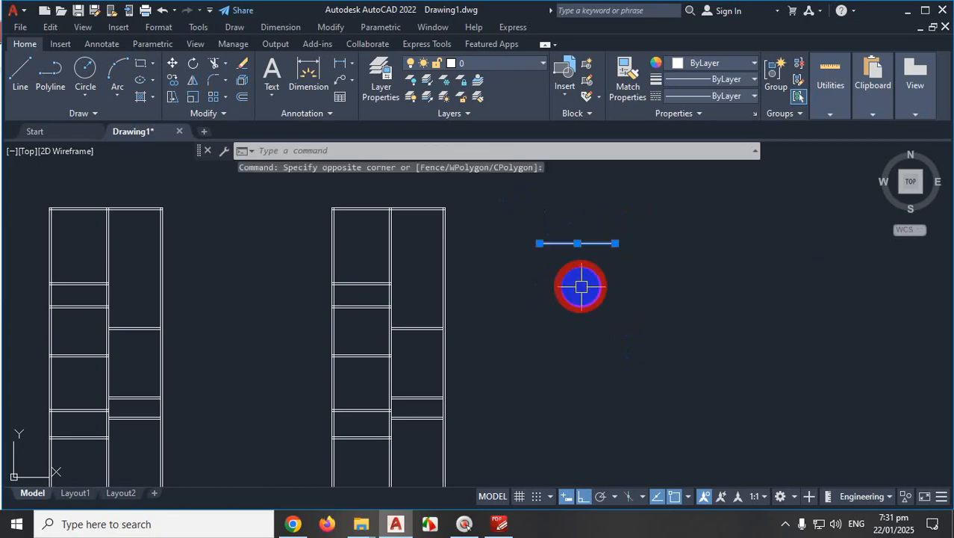
key("Delete")
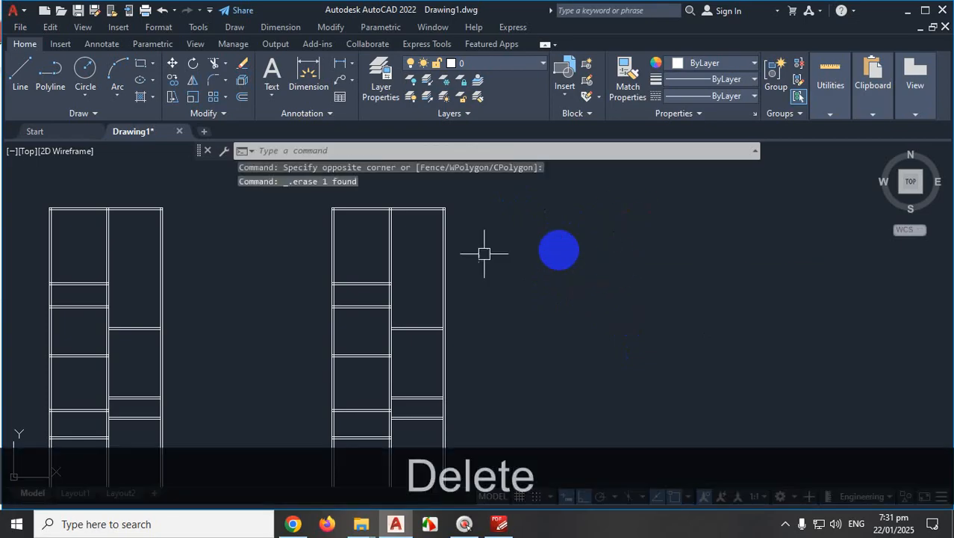
Draw a separate 50' horizontal line in the empty area to the right of the copied floor plan
left_click(21, 74)
left_click(528, 240)
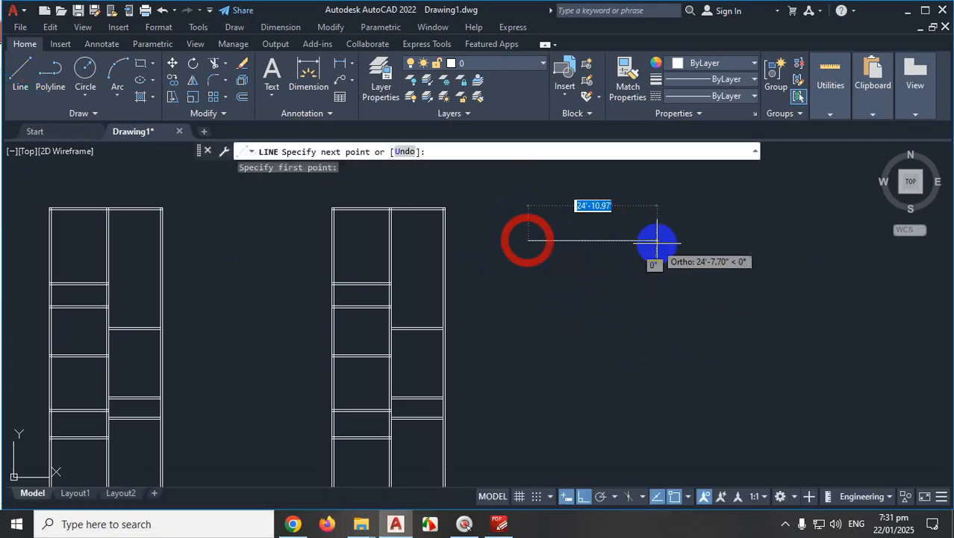
type("50'")
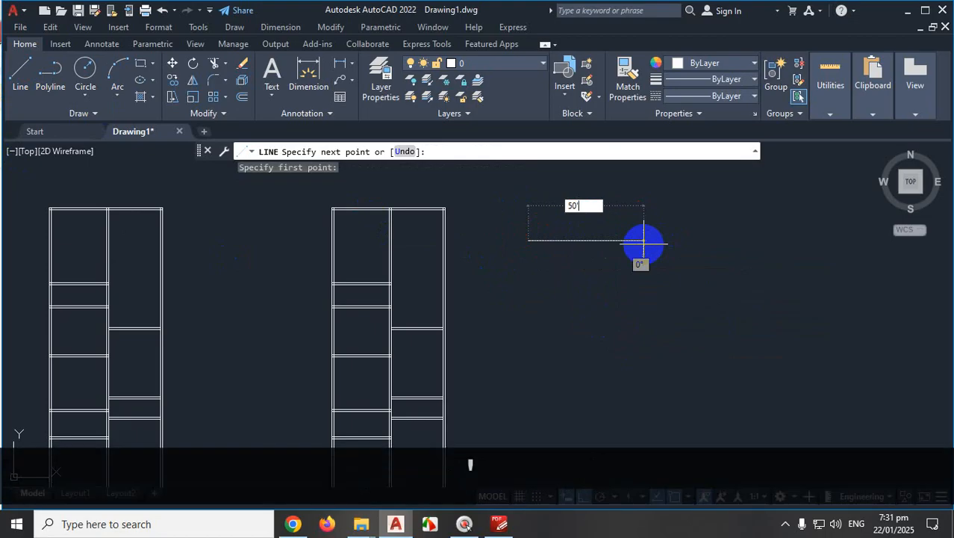
key("Return")
key("Escape")
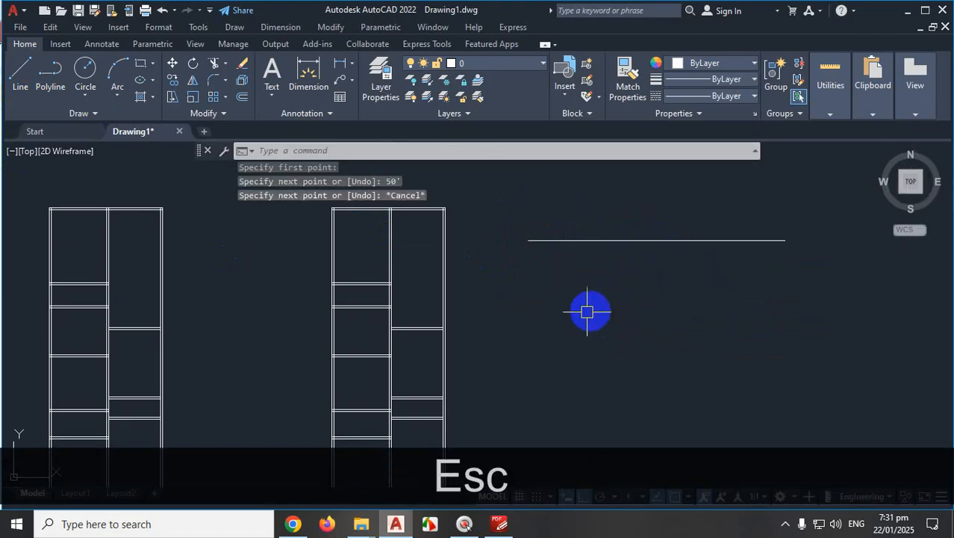
Draw a 20' vertical line downward from a point just below and left of the horizontal line's left end, leaving a corner gap
left_click(21, 74)
scroll(503, 292, "down", 1)
scroll(502, 262, "up", 1)
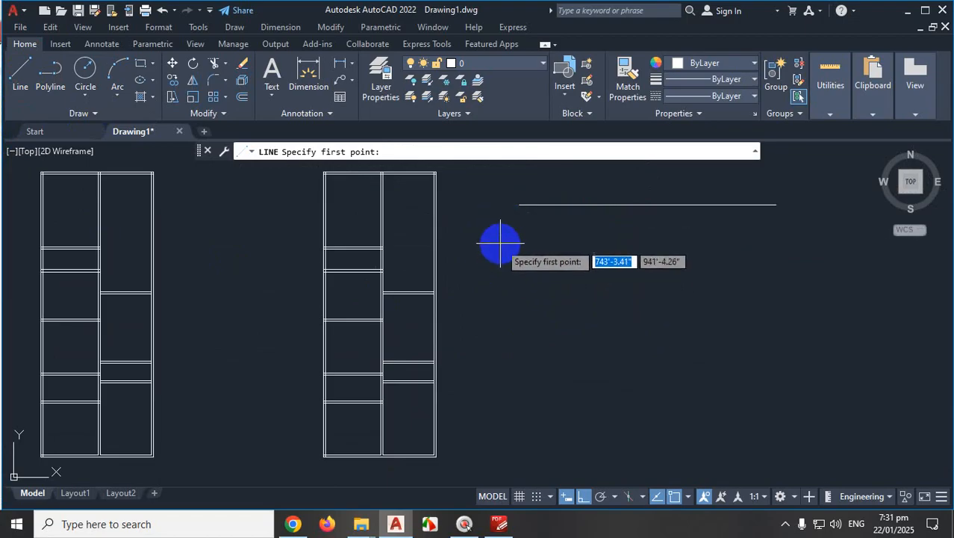
left_click(500, 242)
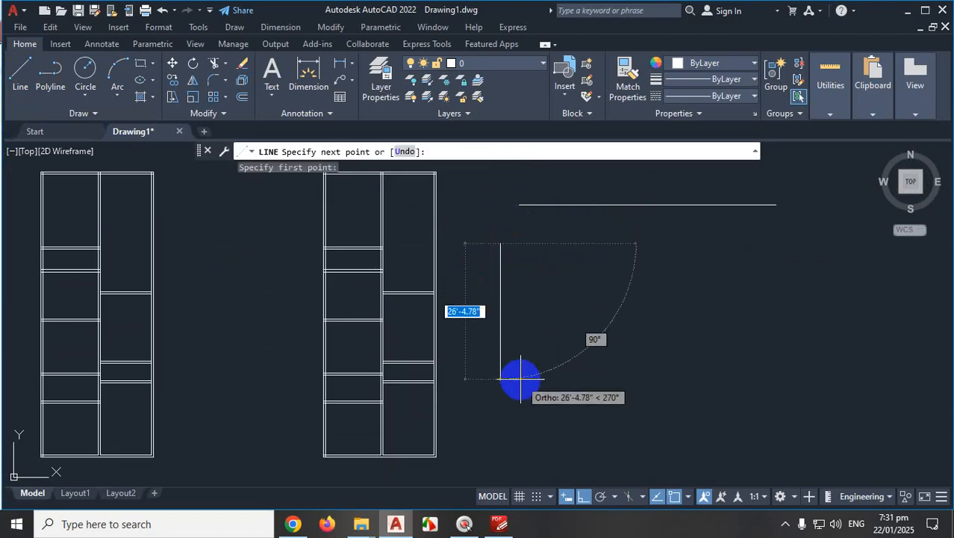
type("20'")
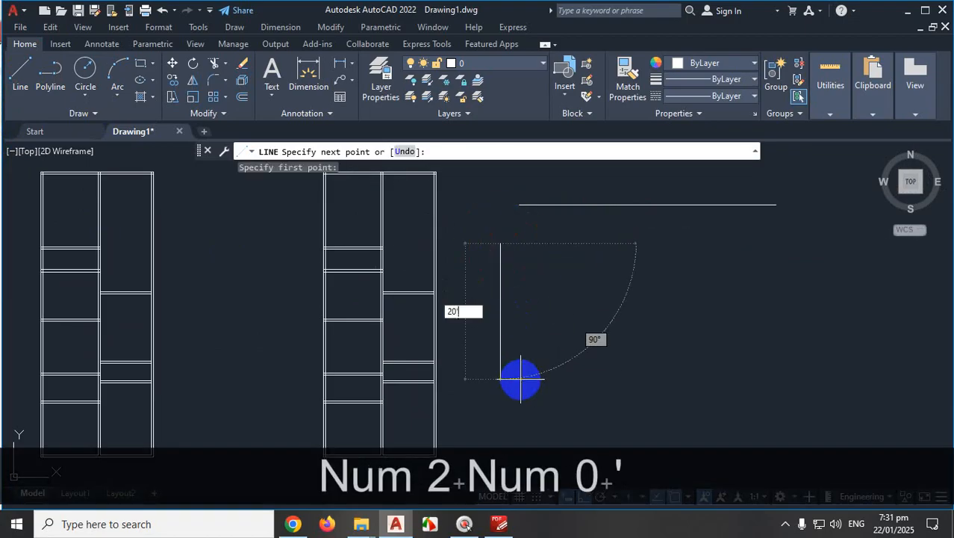
key("Return")
key("Escape")
scroll(560, 298, "down", 1)
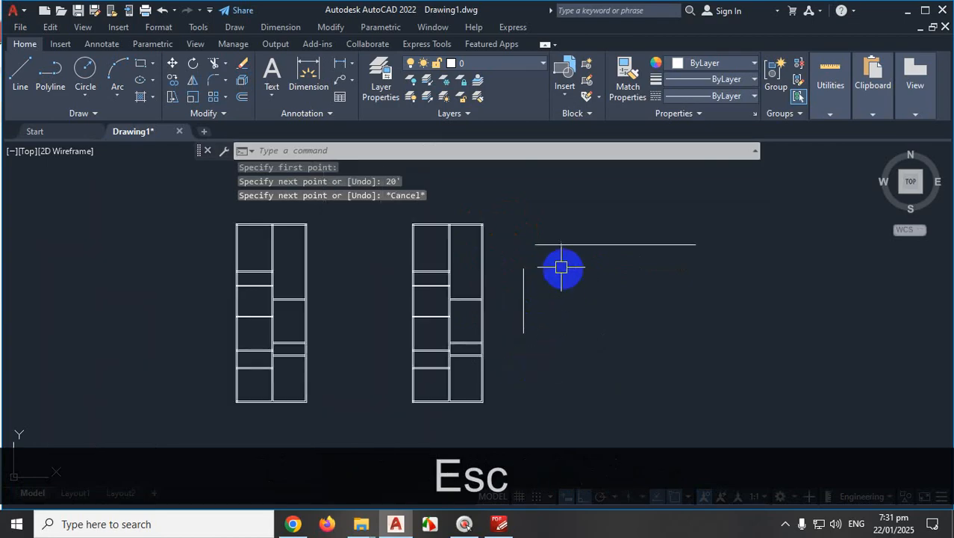
scroll(540, 230, "up", 1)
scroll(540, 230, "up", 1)
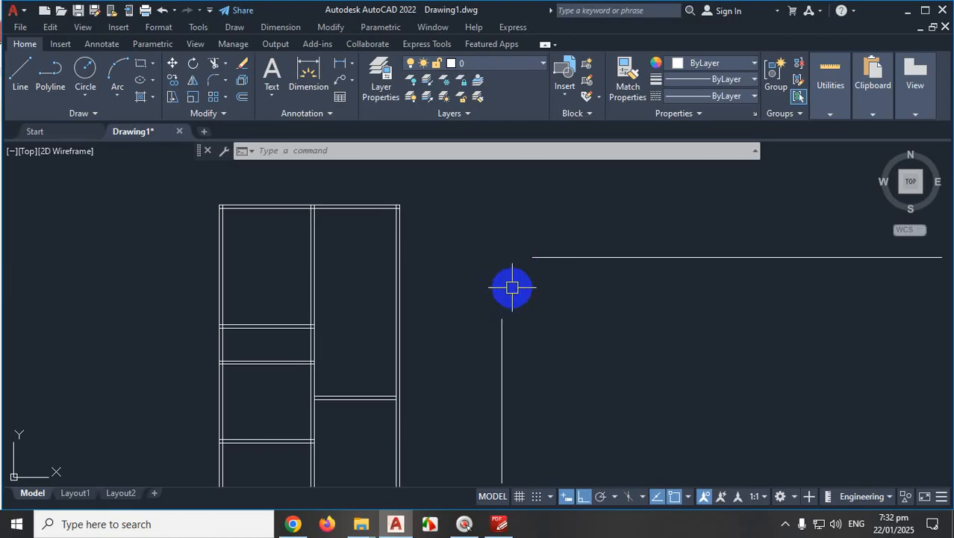
mouse_move(103, 134)
key("ctrl+1")
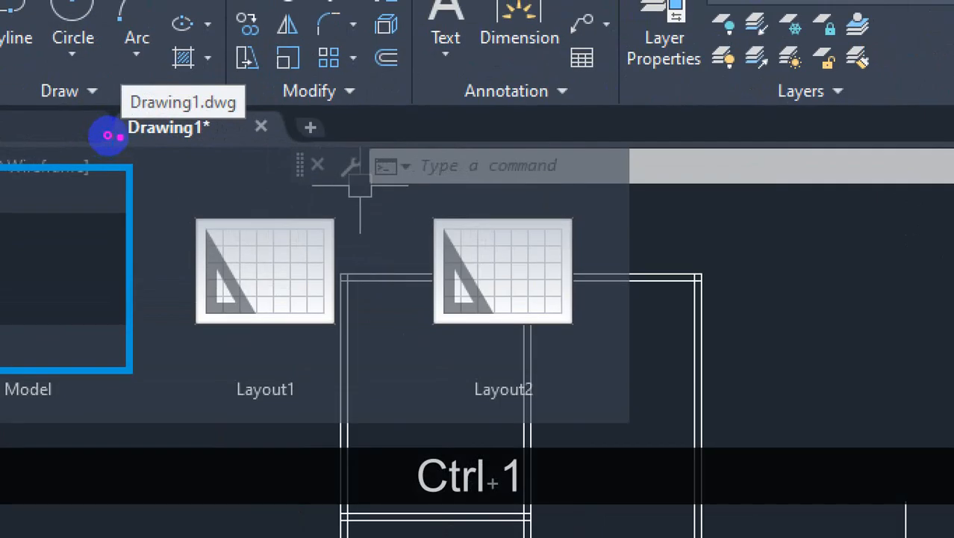
mouse_move(240, 122)
left_mouse_down()
mouse_move(112, 122)
mouse_move(212, 154)
mouse_move(240, 121)
left_mouse_up()
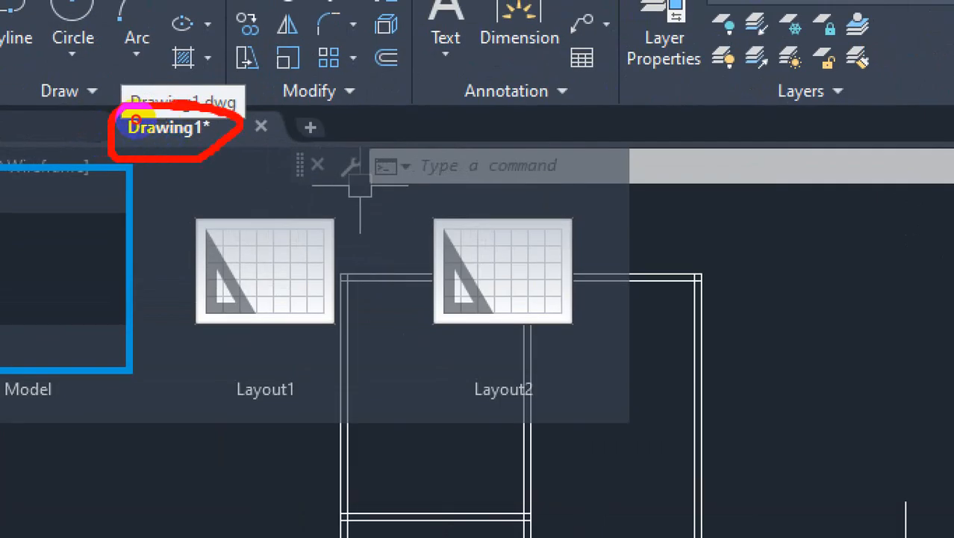
key("Escape")
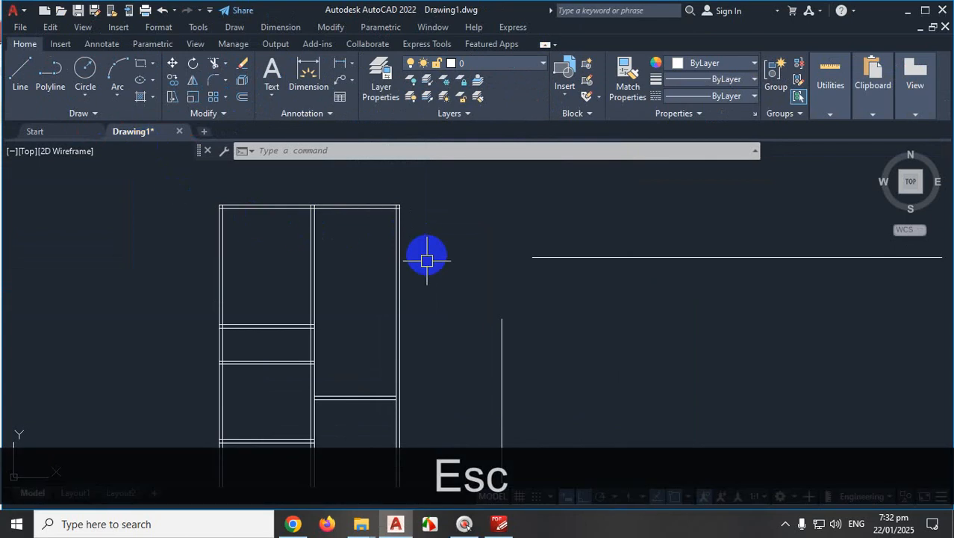
scroll(882, 492, "down", 3)
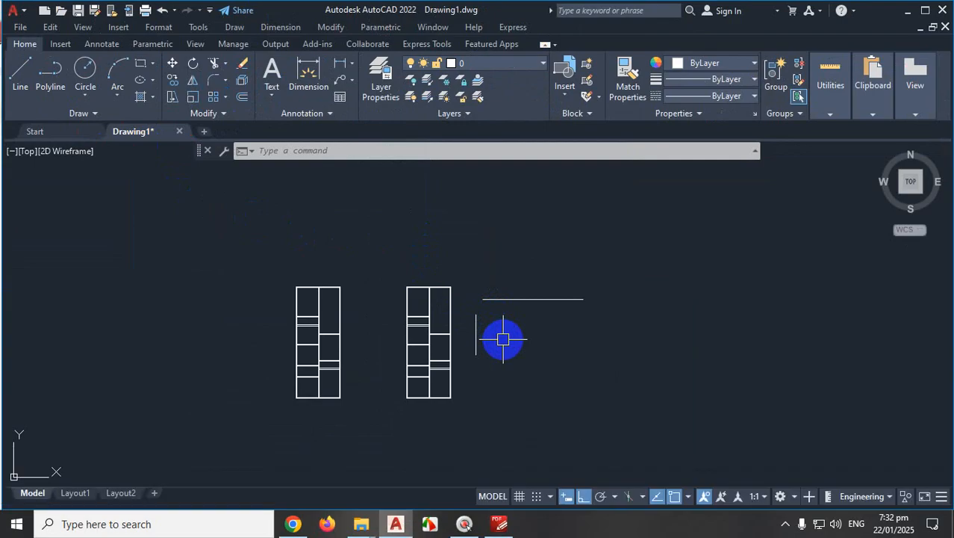
Start saving the drawing and set the save location to the CCAD-29 folder within the engineer's AutoCAD folder on drive D
key("ctrl+s")
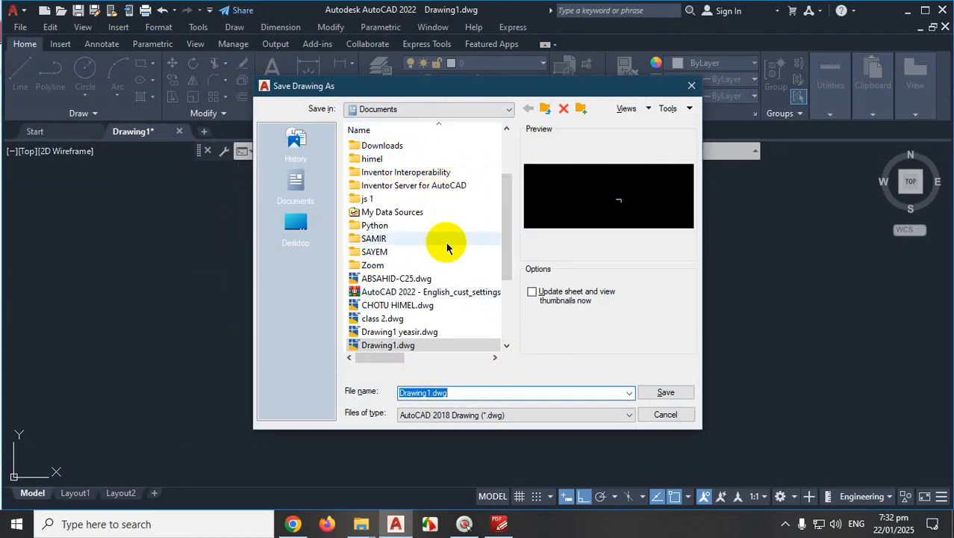
left_click(445, 110)
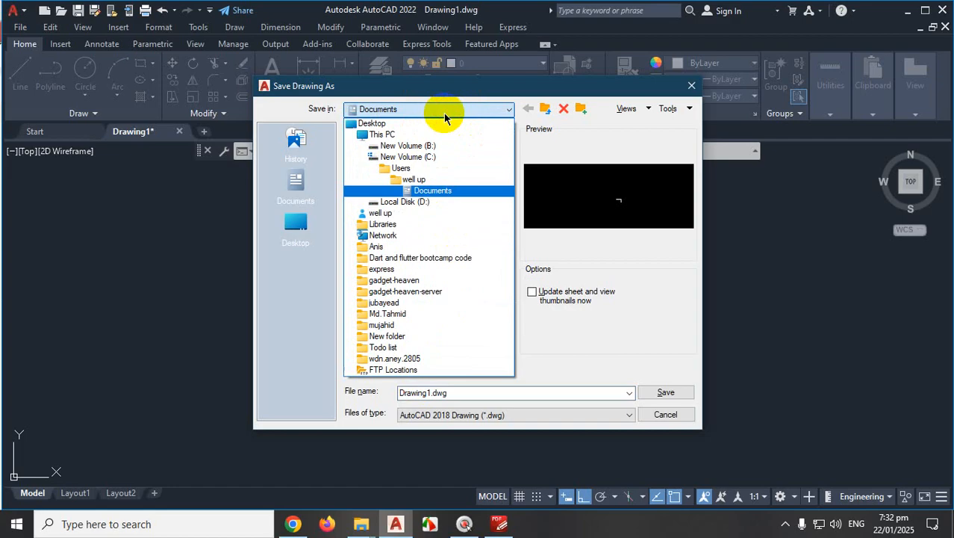
left_click(424, 203)
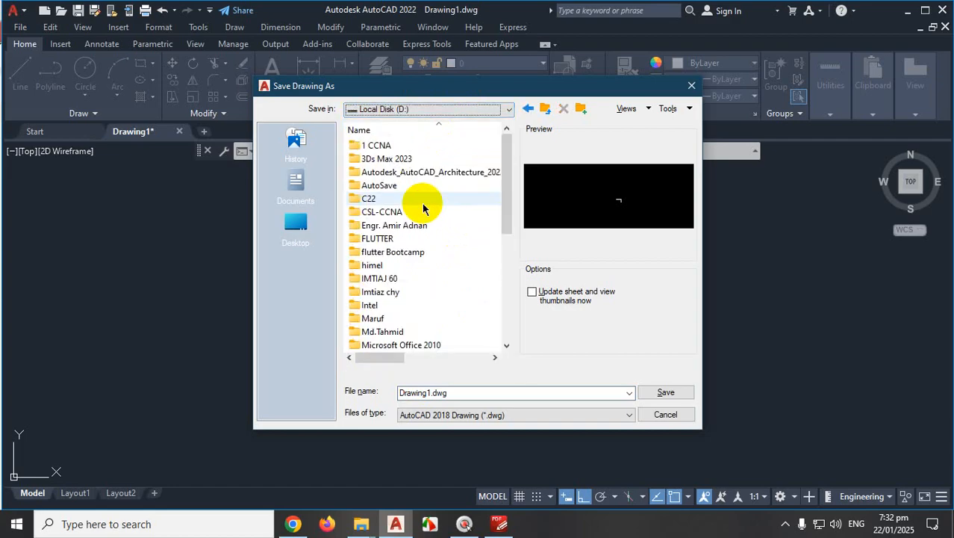
double_click(407, 224)
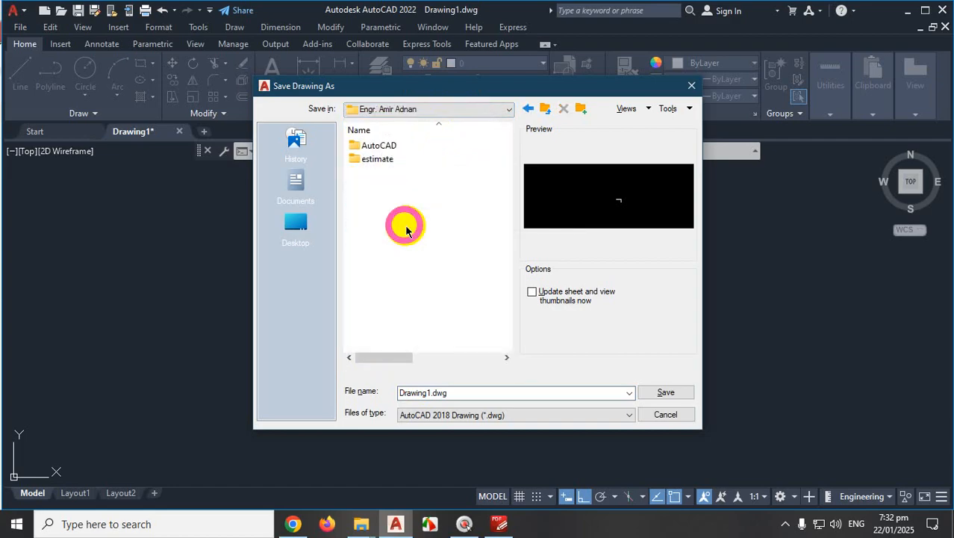
double_click(389, 146)
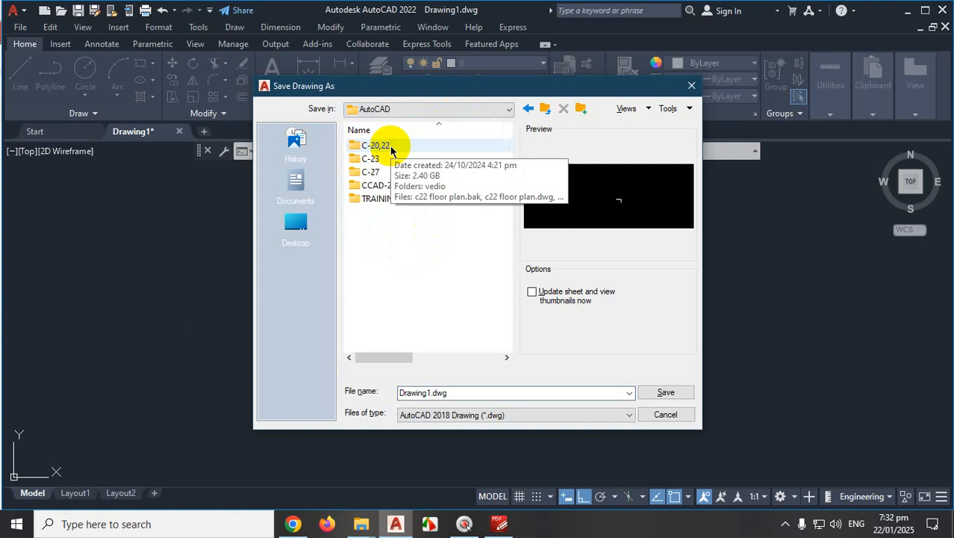
double_click(375, 185)
Save the drawing as "c29 project" in AutoCAD 2007/LT2007 Drawing (*.dwg) format
left_click(449, 393)
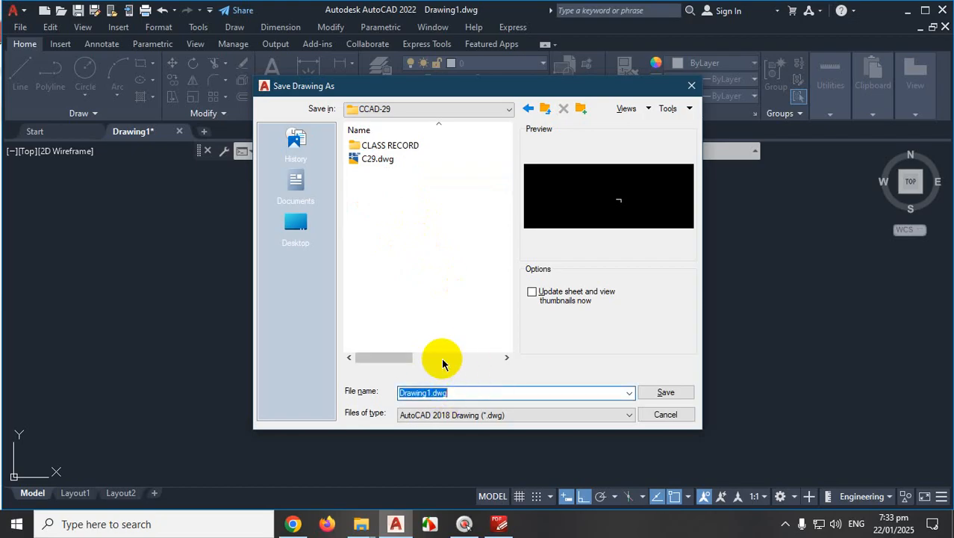
type("c")
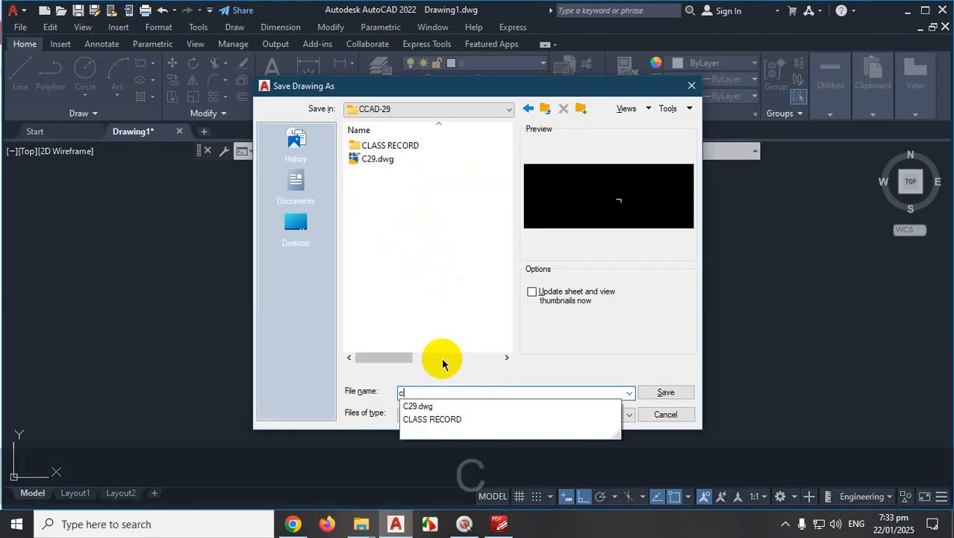
type("29 p")
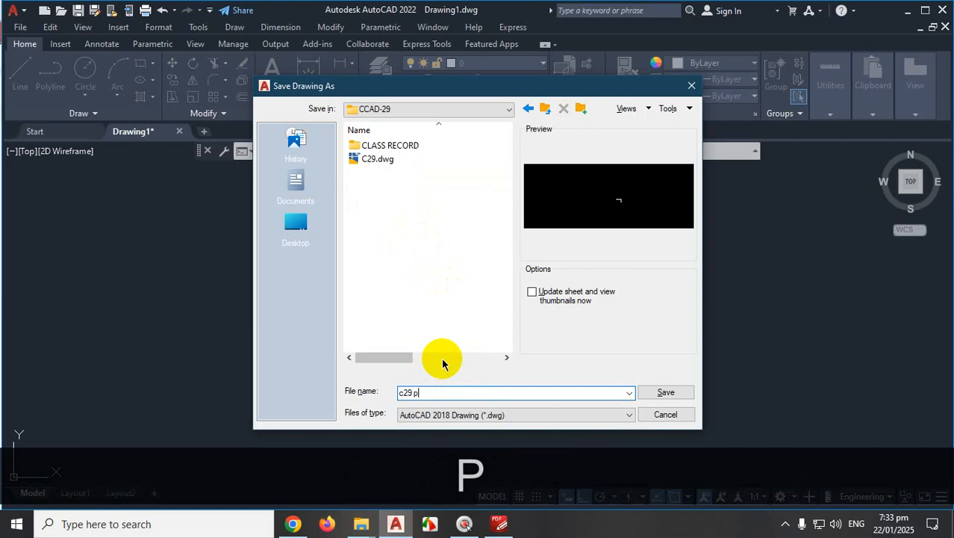
type("roj")
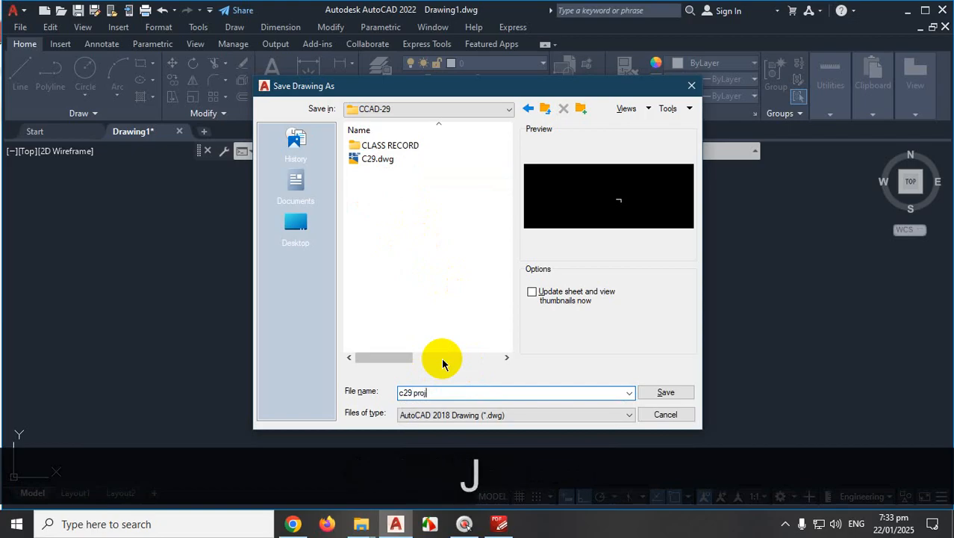
type("ect")
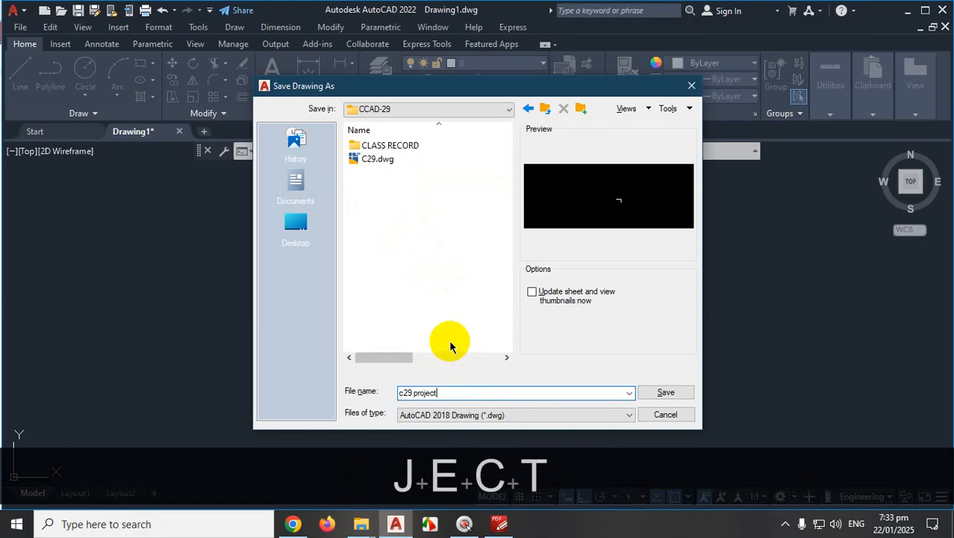
left_click(619, 419)
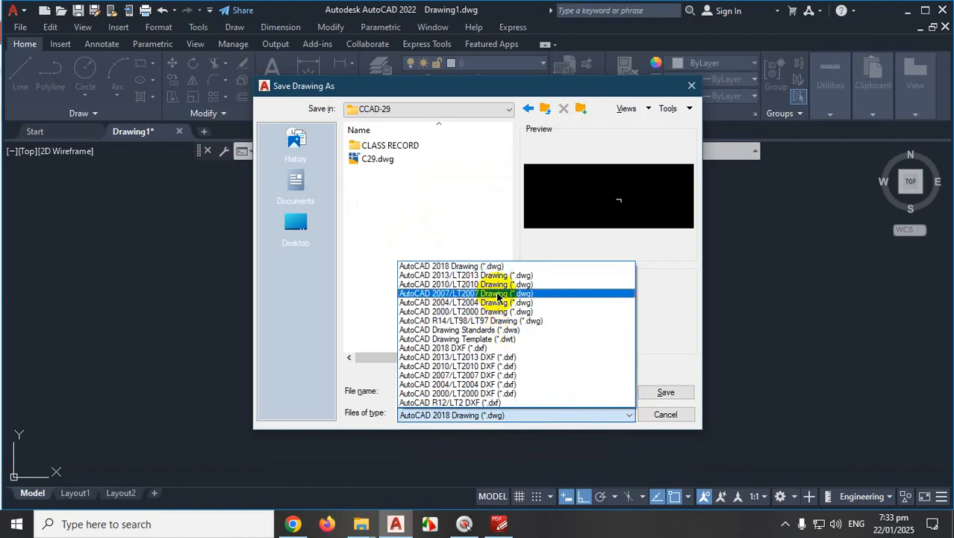
left_click(498, 294)
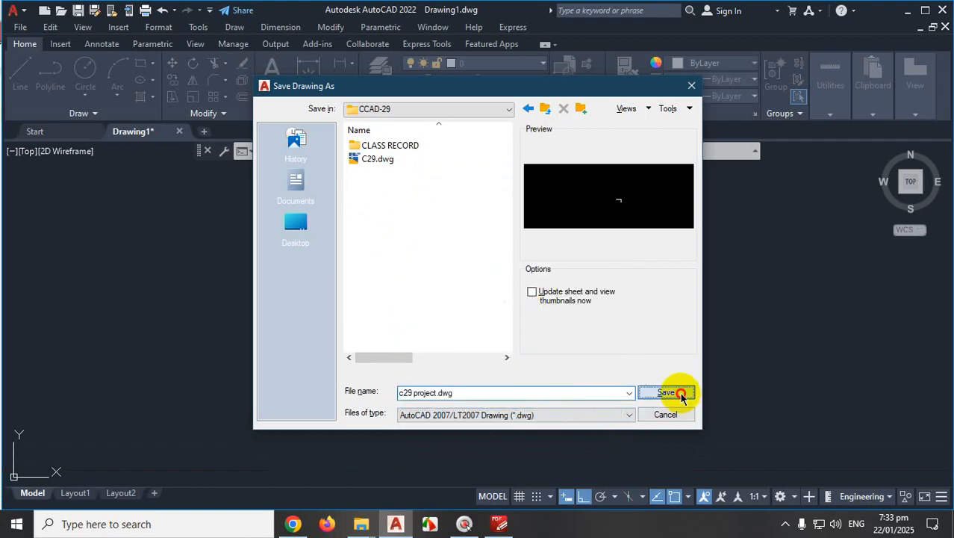
left_click(667, 393)
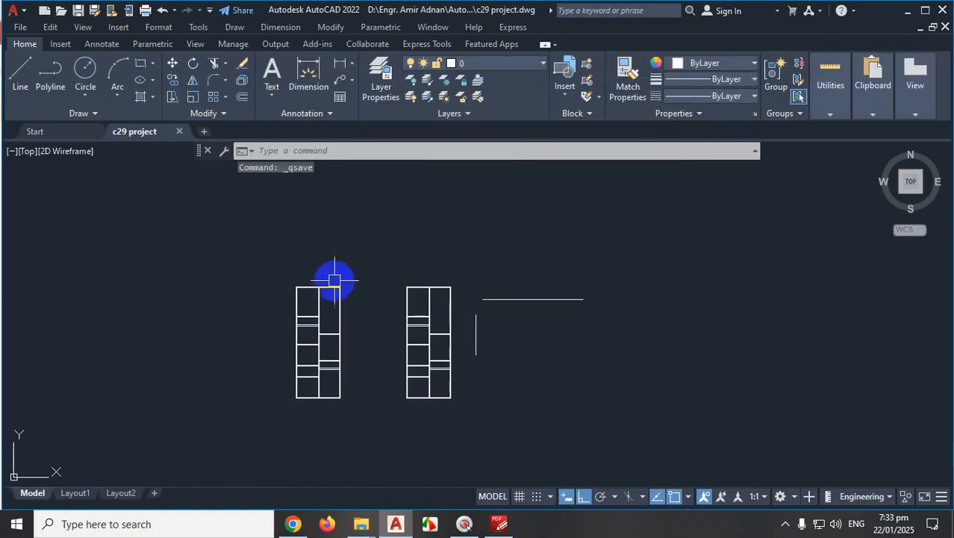
key("ctrl+s")
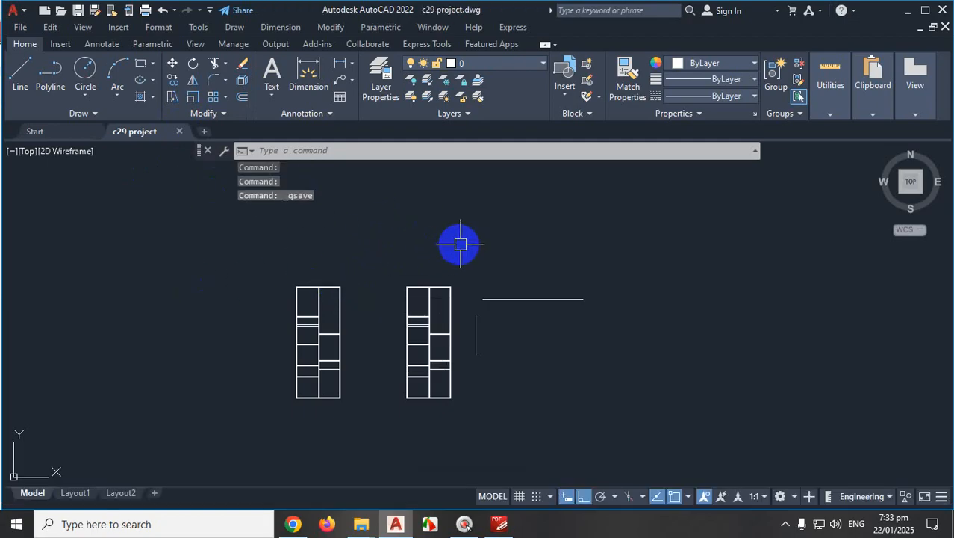
Mark the corner gap between the separate horizontal and vertical lines with a temporary red freehand curve, and dismiss the markup
scroll(517, 320, "down", 4)
scroll(522, 276, "up", 6)
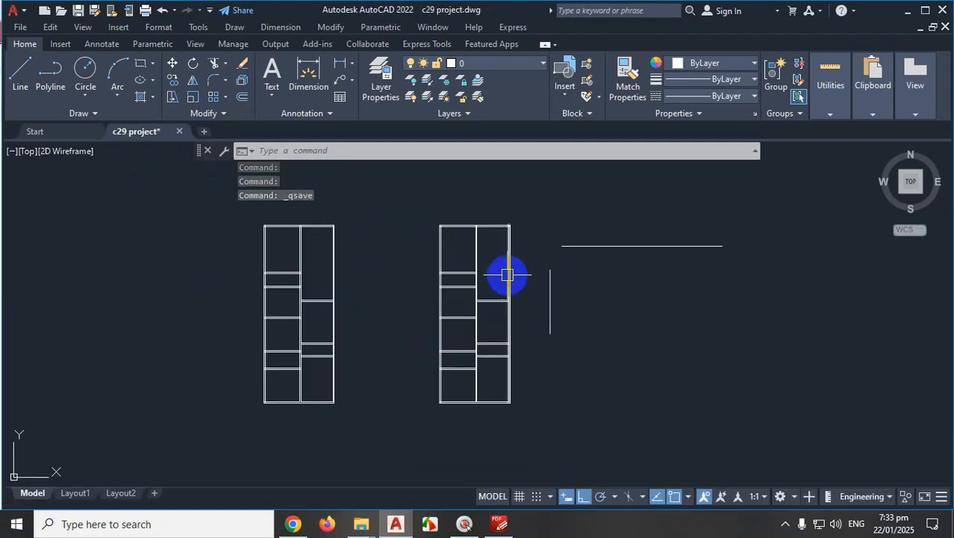
scroll(508, 275, "up", 2)
scroll(507, 261, "down", 8)
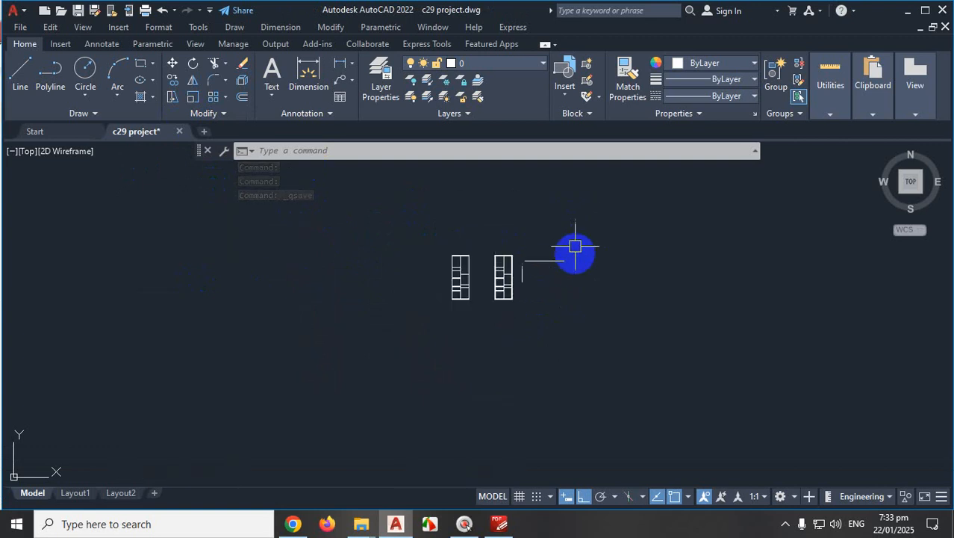
scroll(523, 268, "up", 5)
key("ctrl+1")
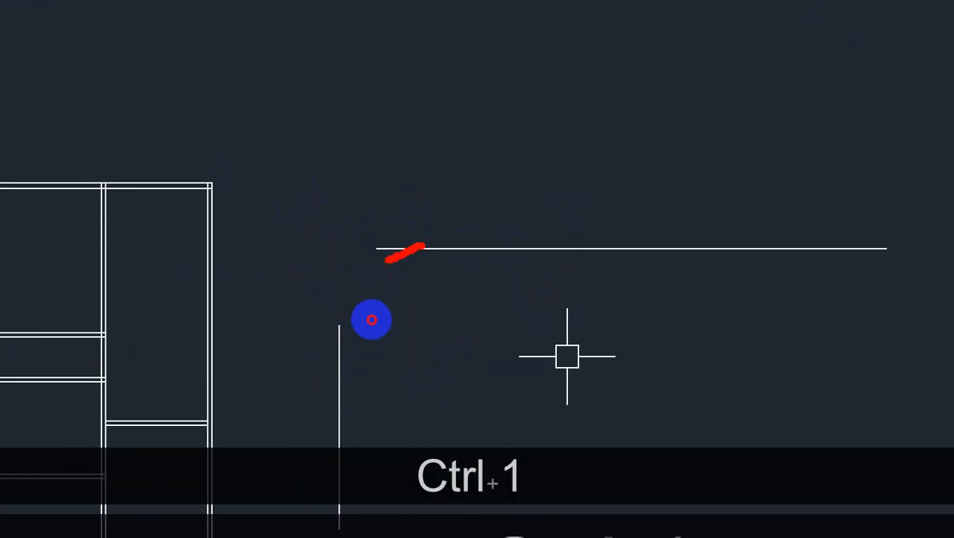
mouse_move(372, 319)
left_mouse_down()
mouse_move(347, 346)
mouse_move(377, 243)
left_mouse_up()
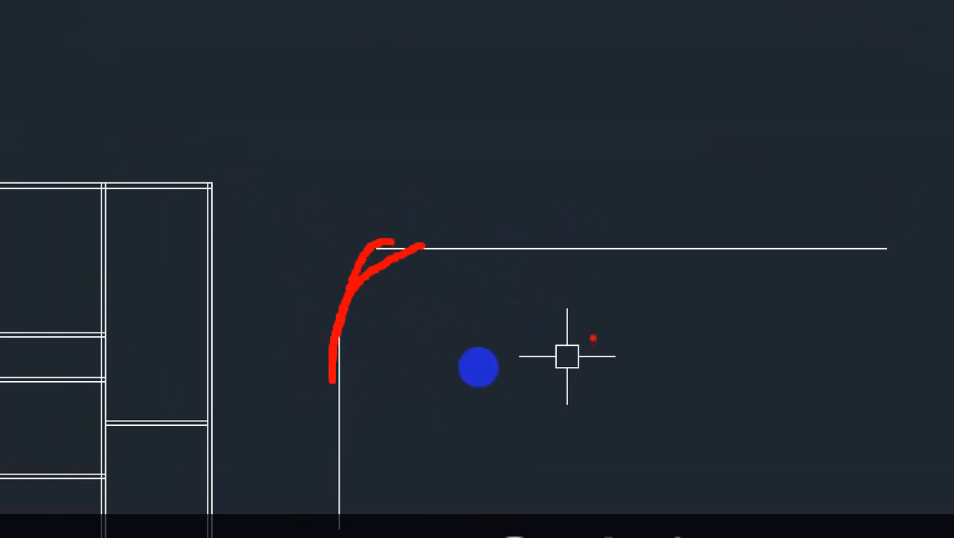
key("Escape")
Draw a vertical line in the empty area to the right of the 50' horizontal line
scroll(388, 331, "down", 5)
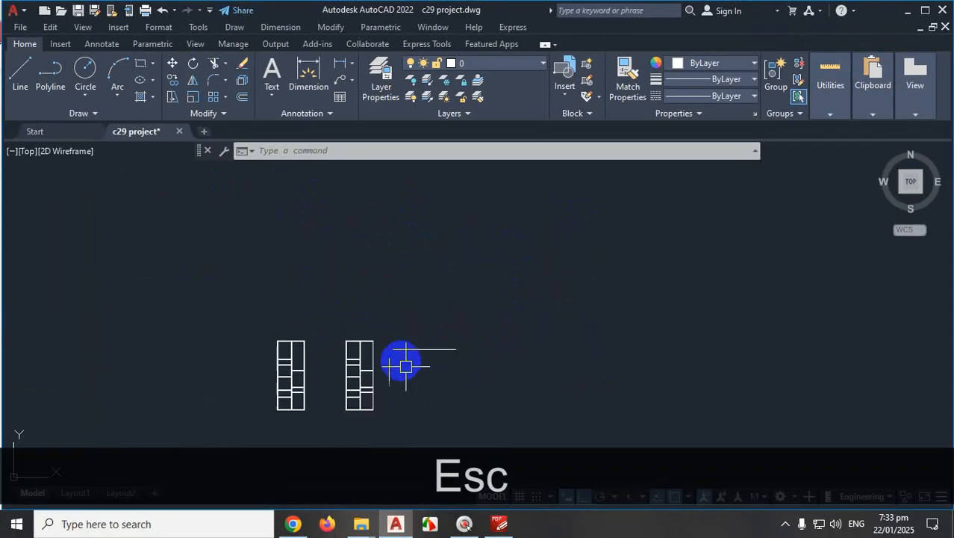
scroll(509, 322, "up", 3)
left_click(29, 81)
scroll(501, 400, "up", 2)
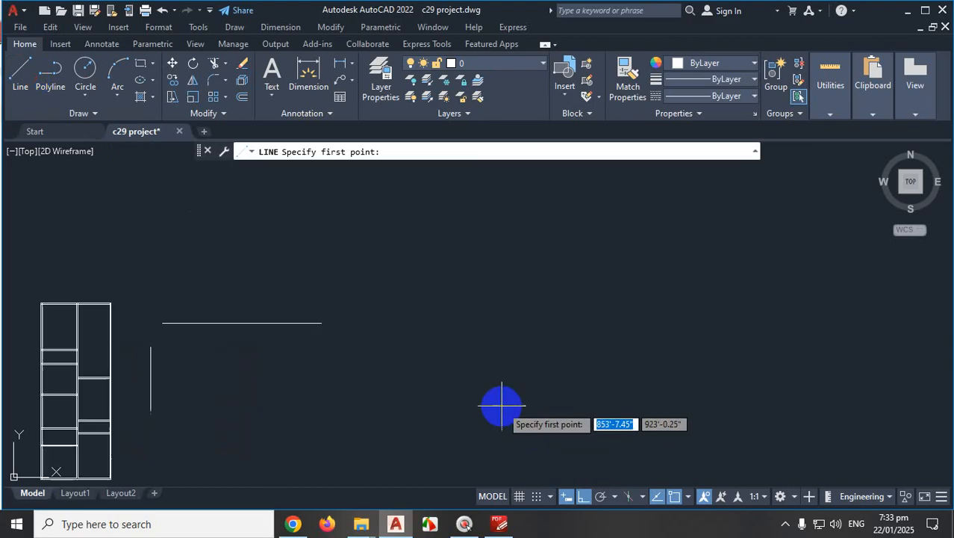
scroll(447, 250, "up", 2)
left_click(441, 222)
left_click(457, 382)
key("Escape")
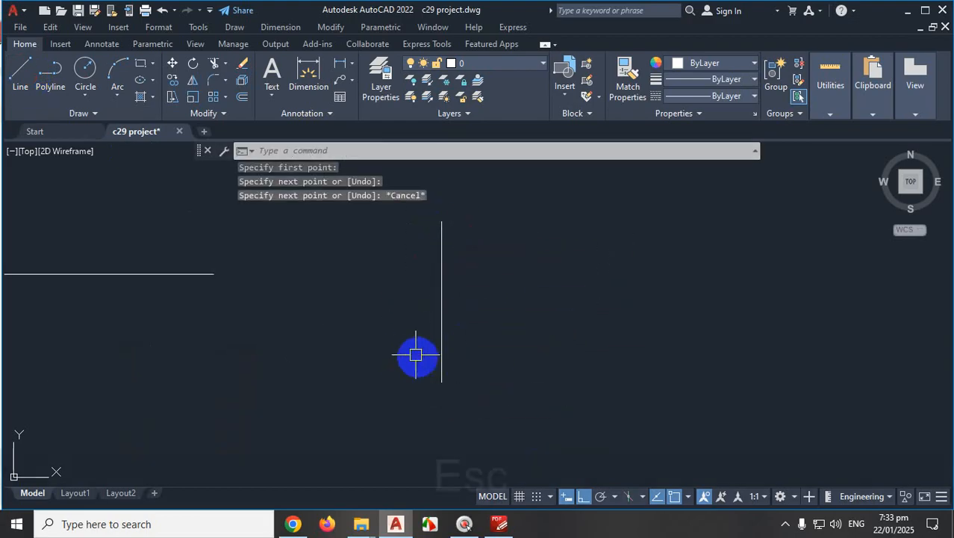
Draw a horizontal line crossing the new vertical line near its upper end, extending farther to the right than to the left
left_click(338, 259)
key("space")
key("Escape")
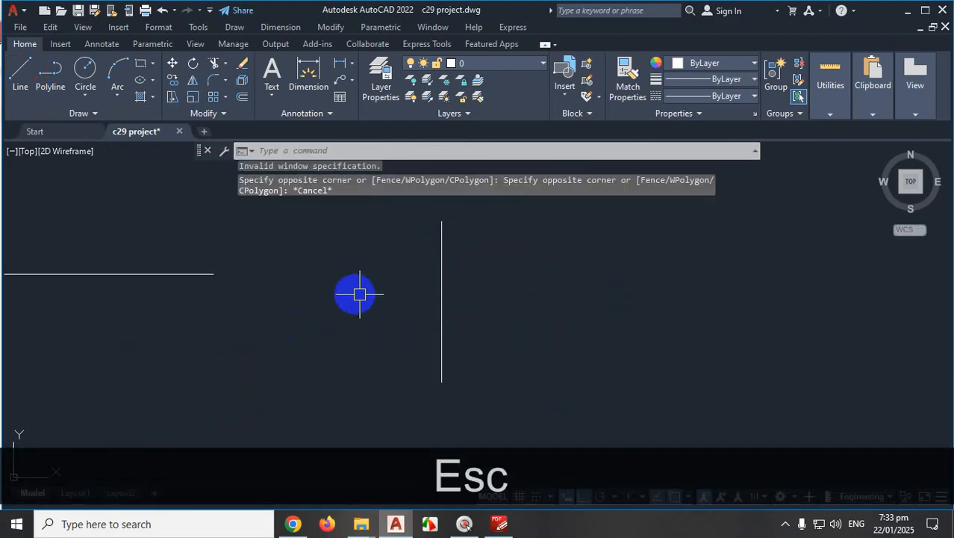
key("space")
left_click(394, 265)
left_click(590, 269)
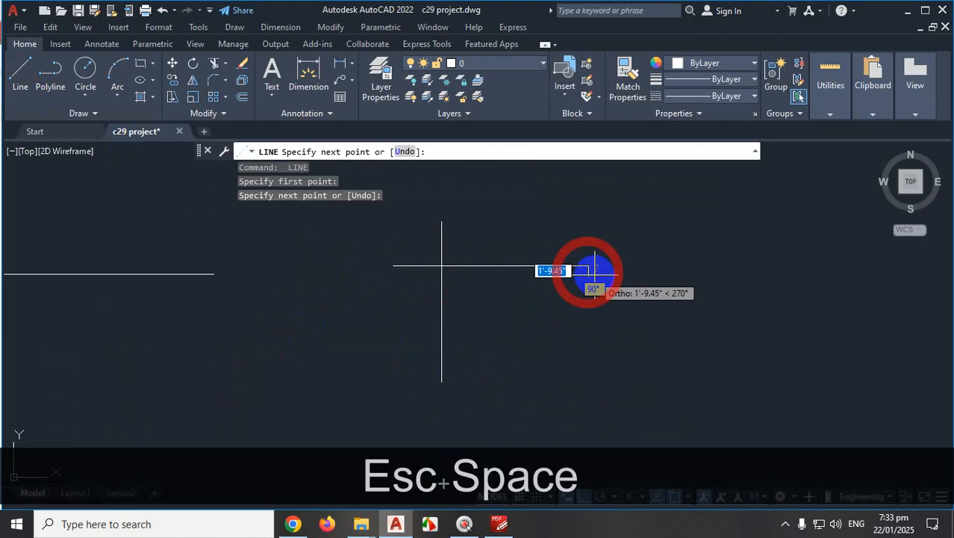
key("Escape")
Draw another separate horizontal line to the right of the crossing pair of lines
scroll(531, 277, "down", 2)
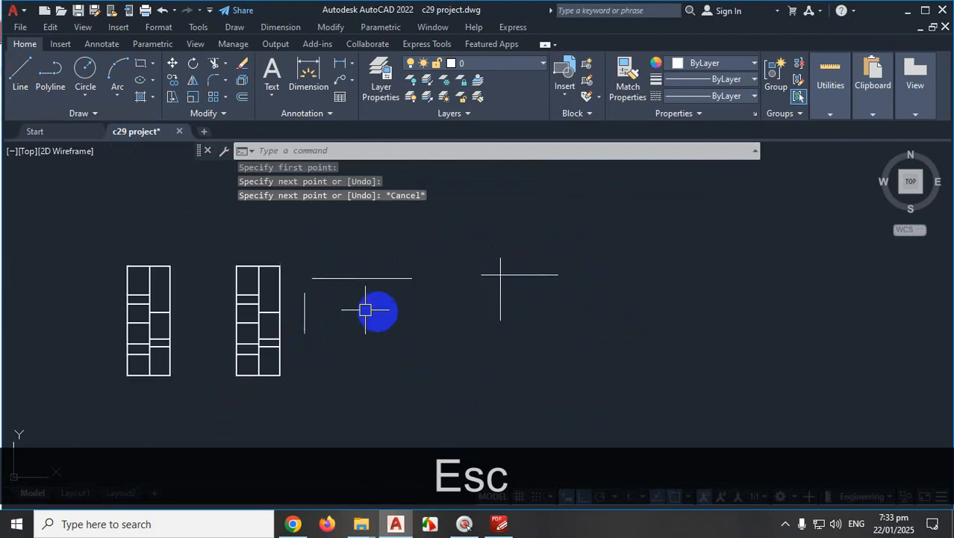
scroll(340, 304, "up", 2)
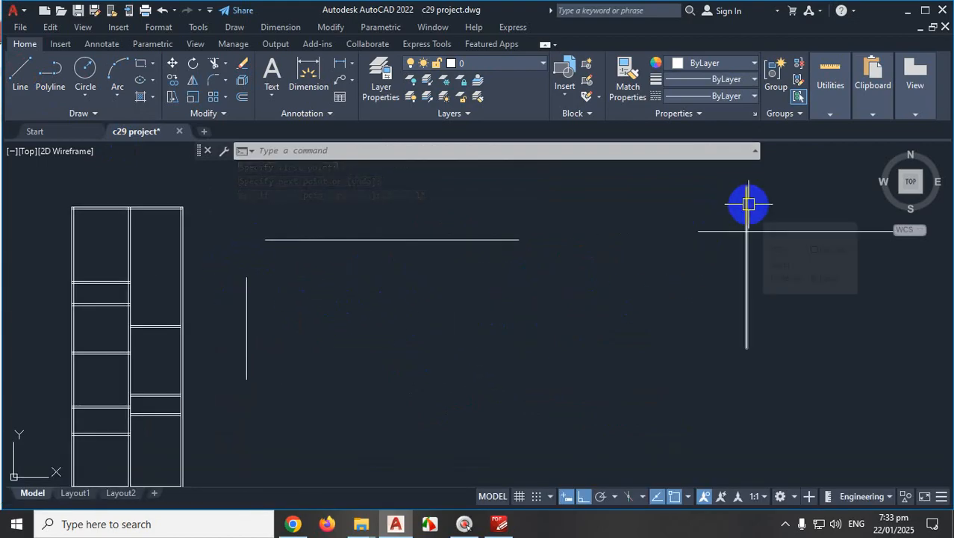
scroll(549, 303, "down", 5)
scroll(735, 301, "up", 3)
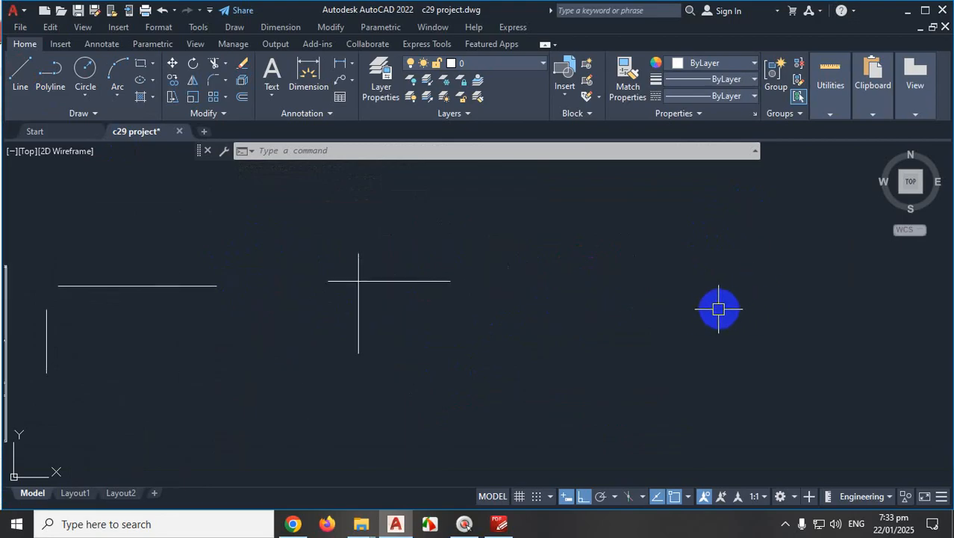
key("space")
left_click(524, 267)
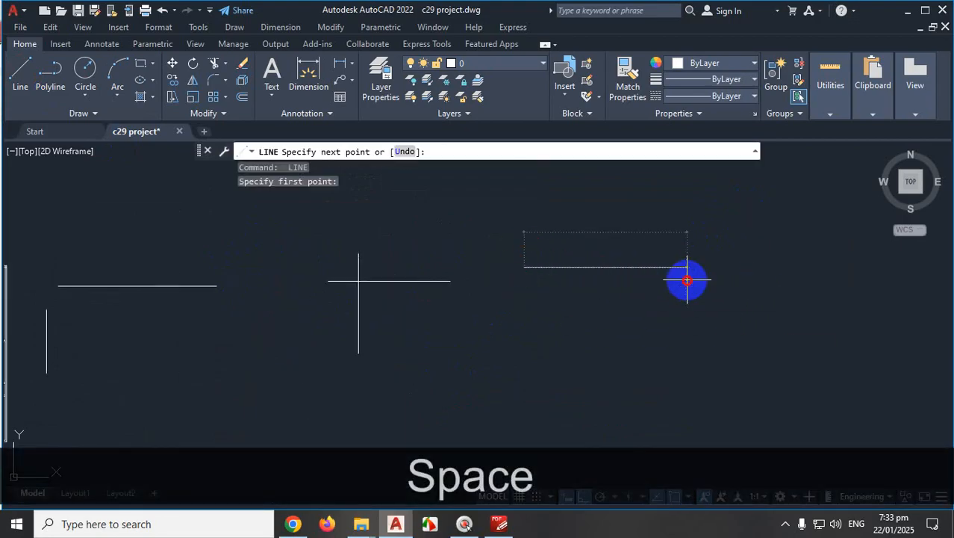
left_click(687, 280)
right_click(687, 284)
Draw a vertical line downward from just below the rightmost horizontal line, slightly inside its left end, leaving a gap
key("space")
left_click(556, 283)
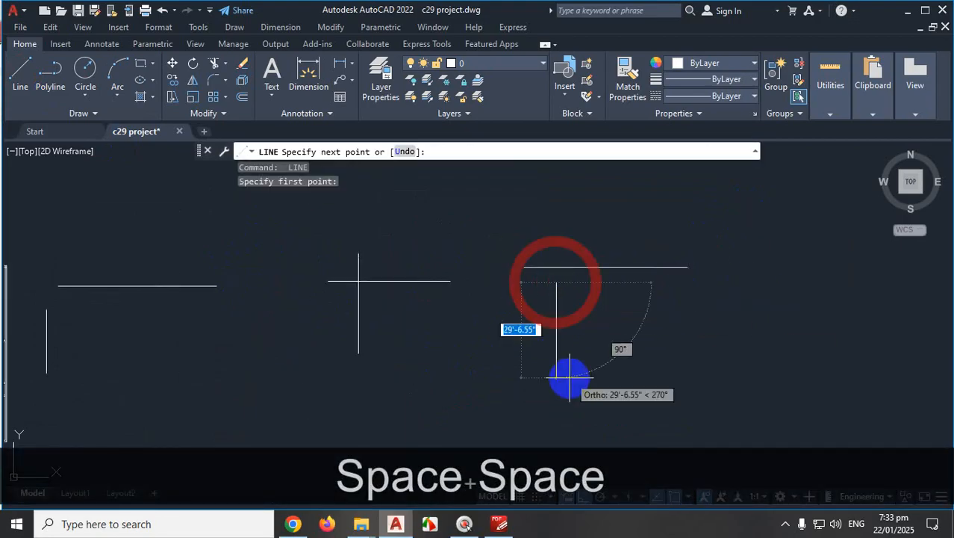
left_click(566, 386)
key("Escape")
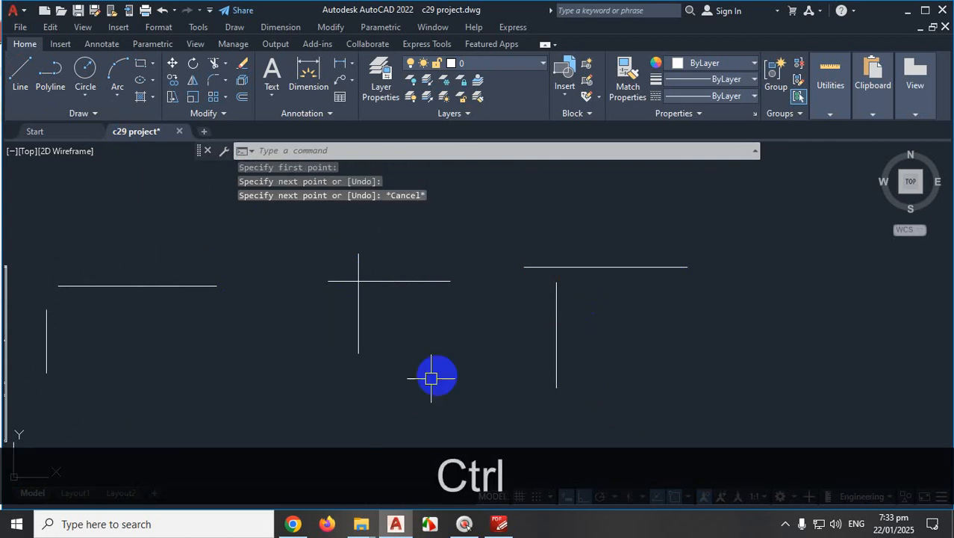
Mark the rightmost pair's missing connection and overhanging end with temporary red strokes, and dismiss the markup
key("ctrl+1")
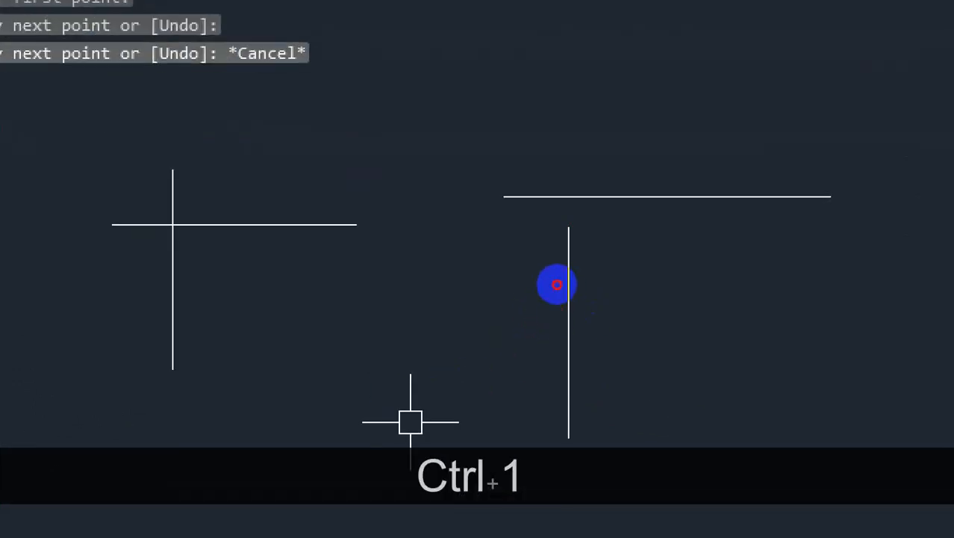
left_click_drag(594, 203, 456, 210)
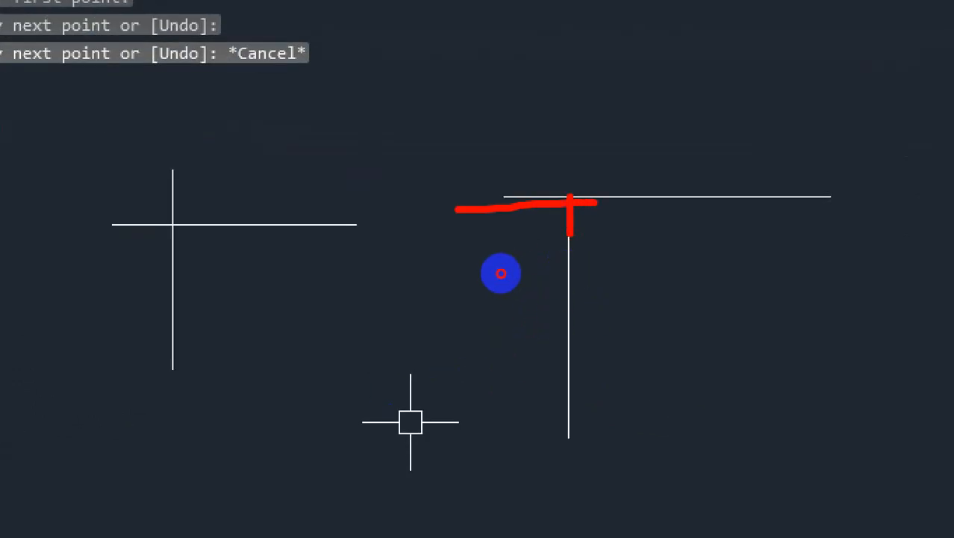
key("Escape")
Inspect the copied floor plan's partitions and switch to the PROJECT-1 (2) floor plan in PDF-XChange Editor for reference
scroll(597, 235, "down", 3)
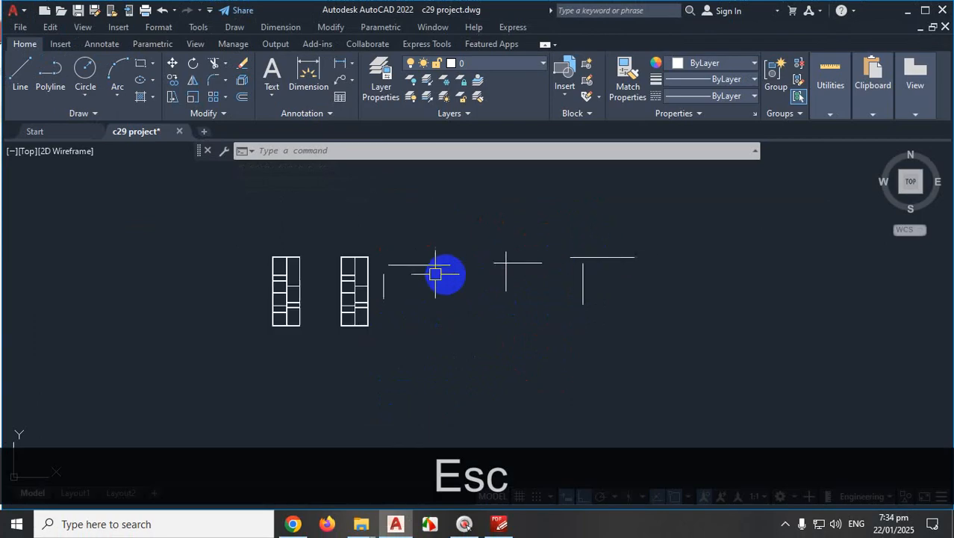
scroll(384, 280, "up", 3)
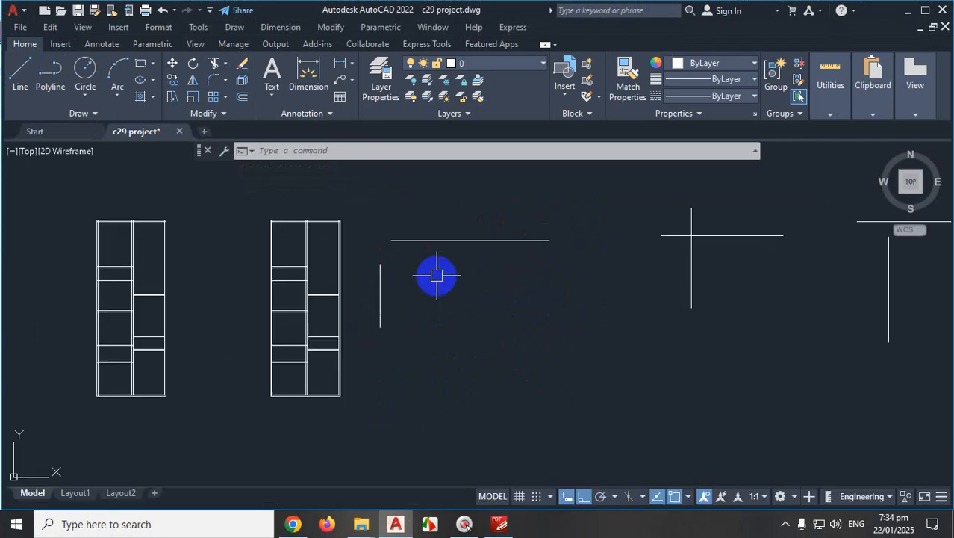
scroll(312, 292, "up", 4)
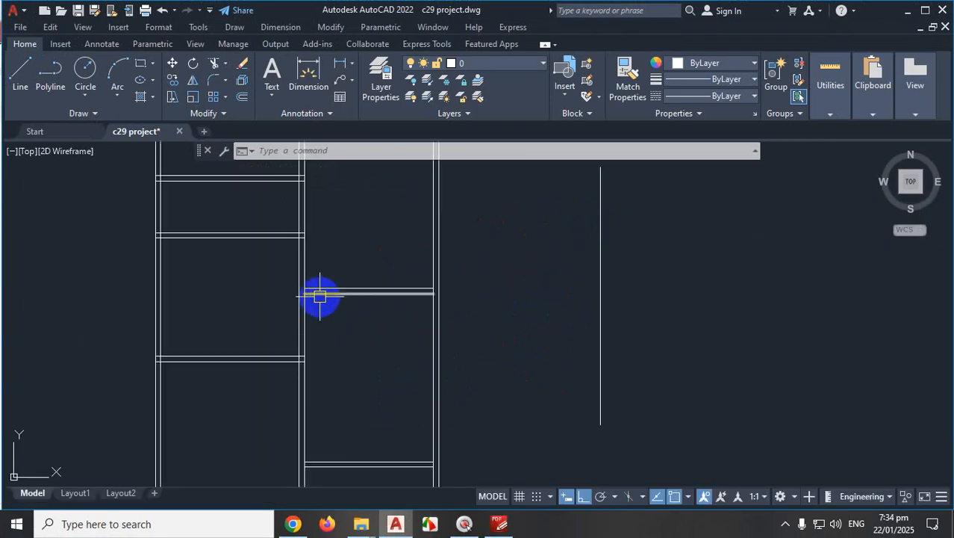
left_click(500, 525)
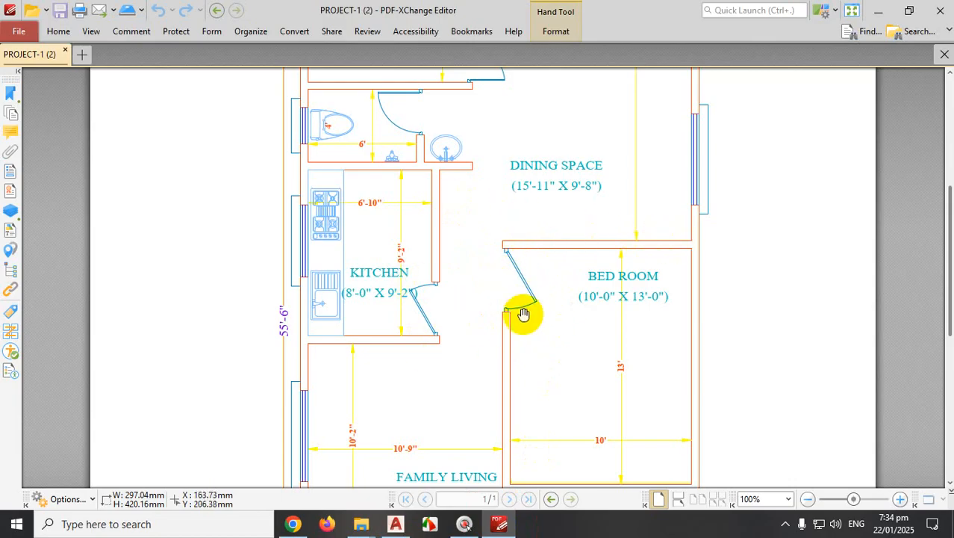
Review the door openings and rooms in the PDF floor plan, then examine the copied plan and line pairs in AutoCAD
scroll(523, 313, "down", 3)
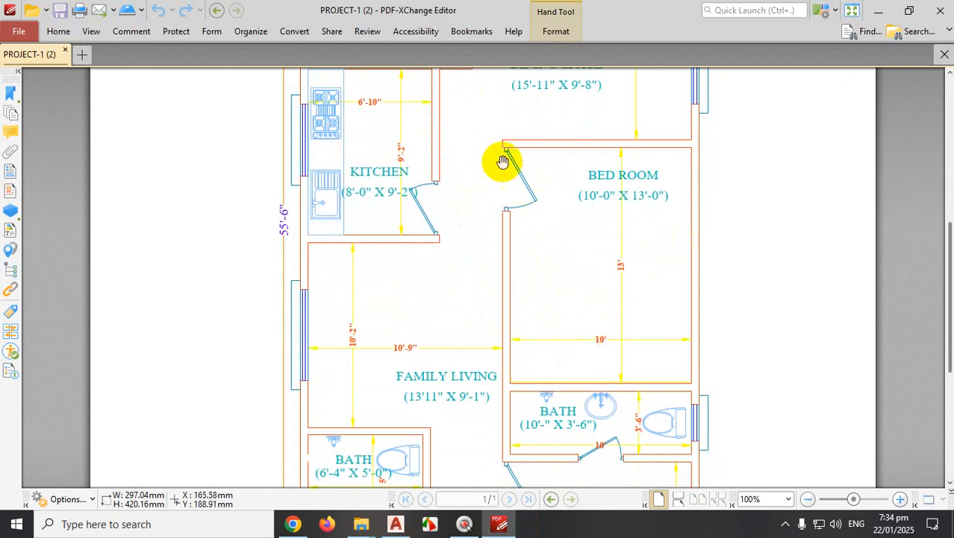
left_click(877, 15)
scroll(500, 314, "down", 4)
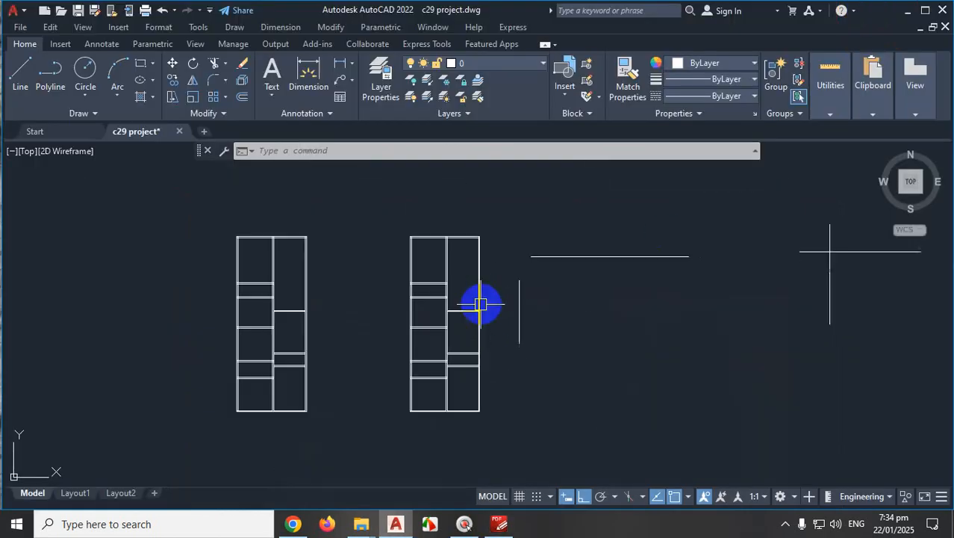
scroll(481, 304, "up", 7)
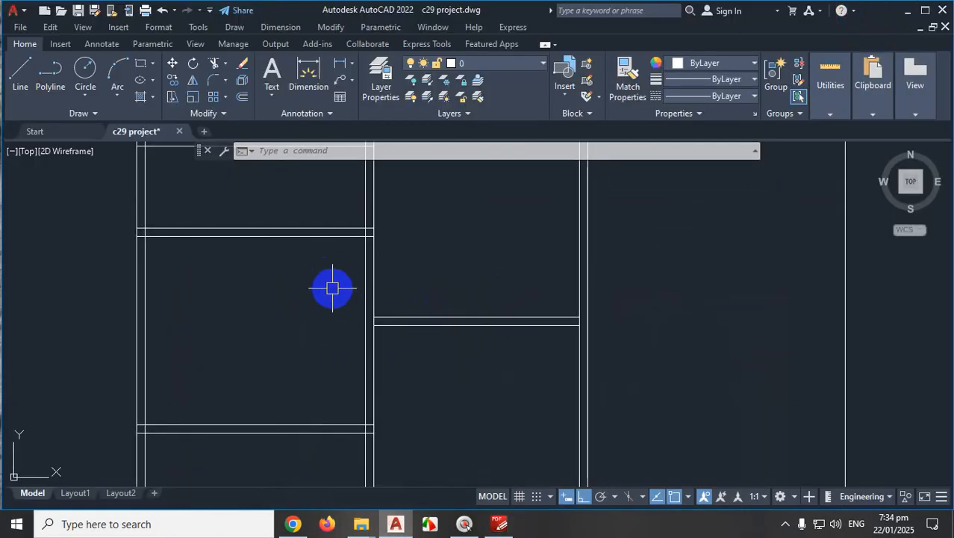
scroll(333, 289, "down", 5)
scroll(729, 252, "up", 3)
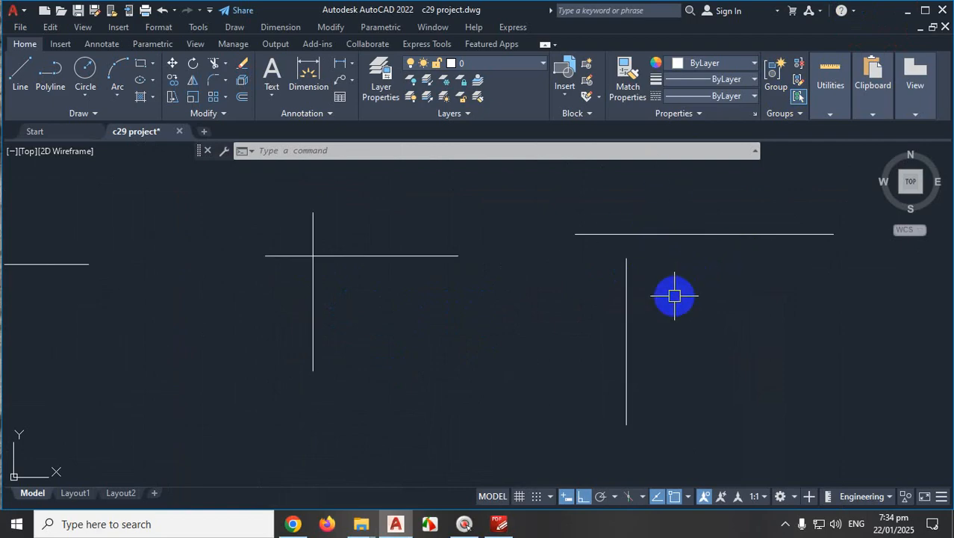
Start Fillet, mark its Undo, Polyline, Radius, Trim and Multiple options with temporary red strokes, and dismiss the markup
type("F")
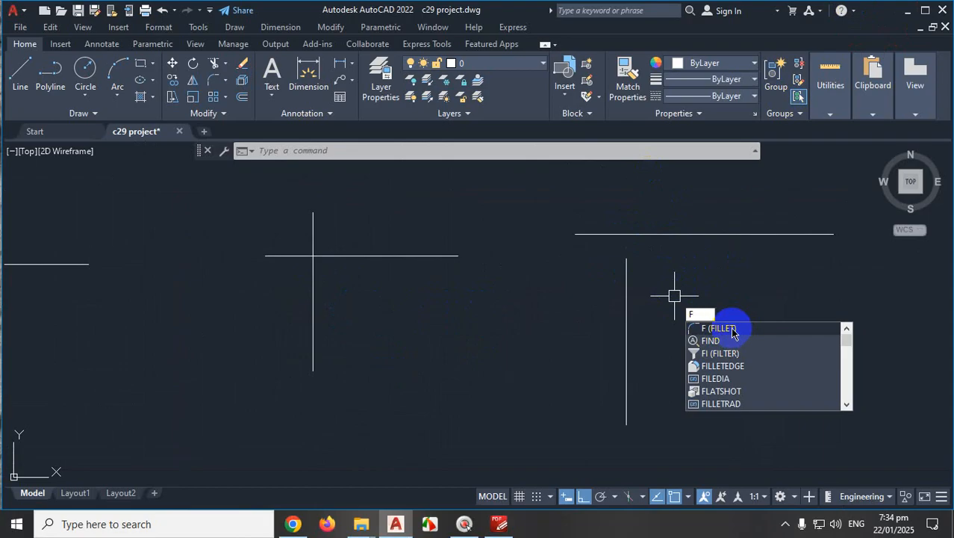
key("Return")
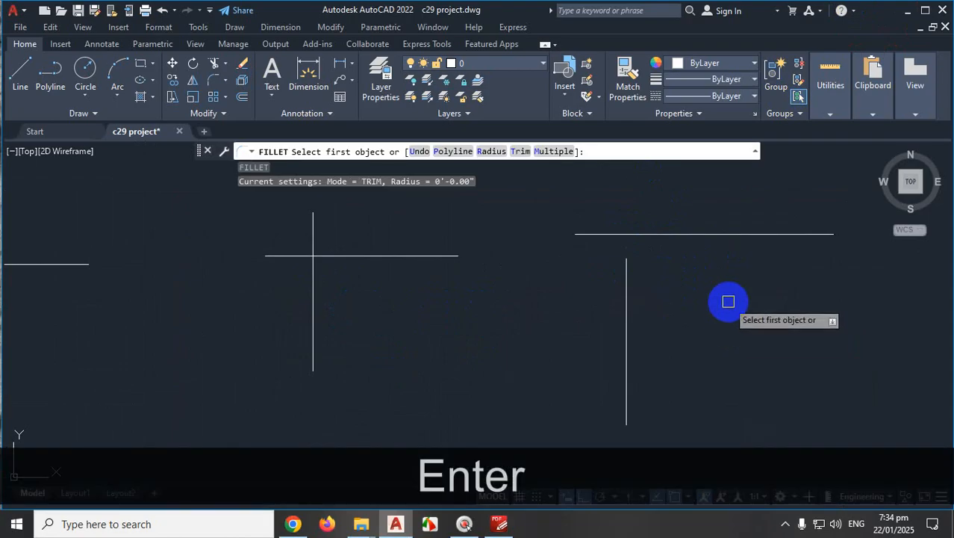
key("ctrl+1")
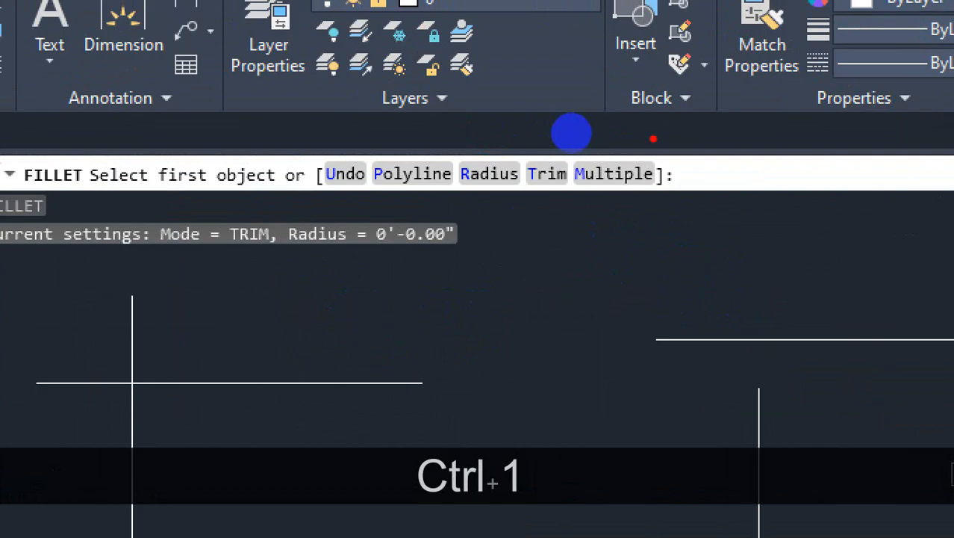
mouse_move(709, 153)
left_mouse_down()
mouse_move(404, 137)
mouse_move(477, 175)
mouse_move(588, 175)
mouse_move(598, 140)
left_mouse_up()
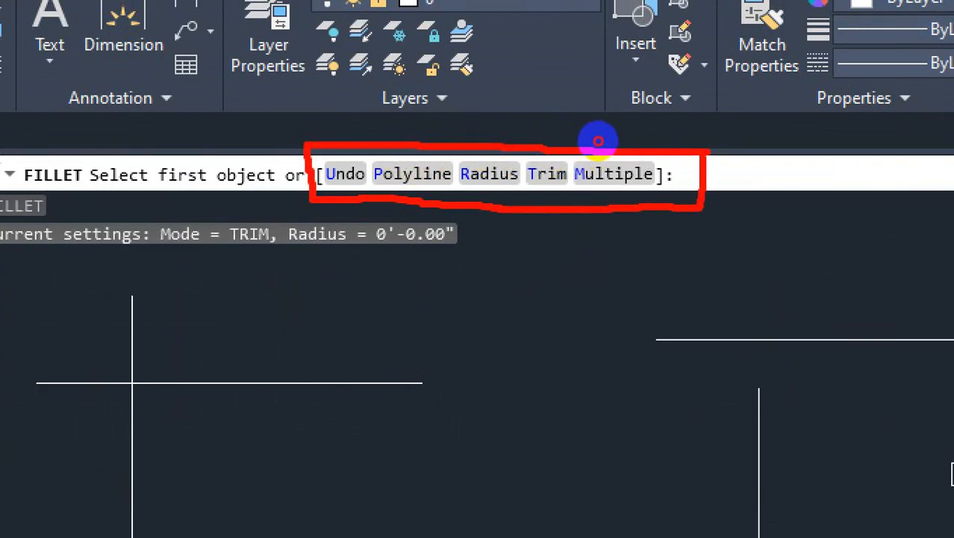
left_click_drag(388, 179, 427, 140)
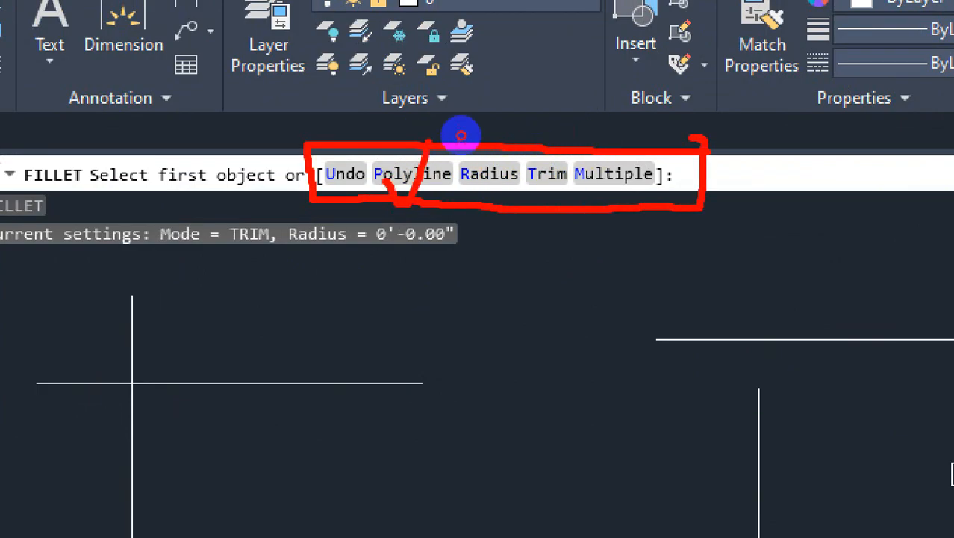
left_click_drag(489, 206, 495, 139)
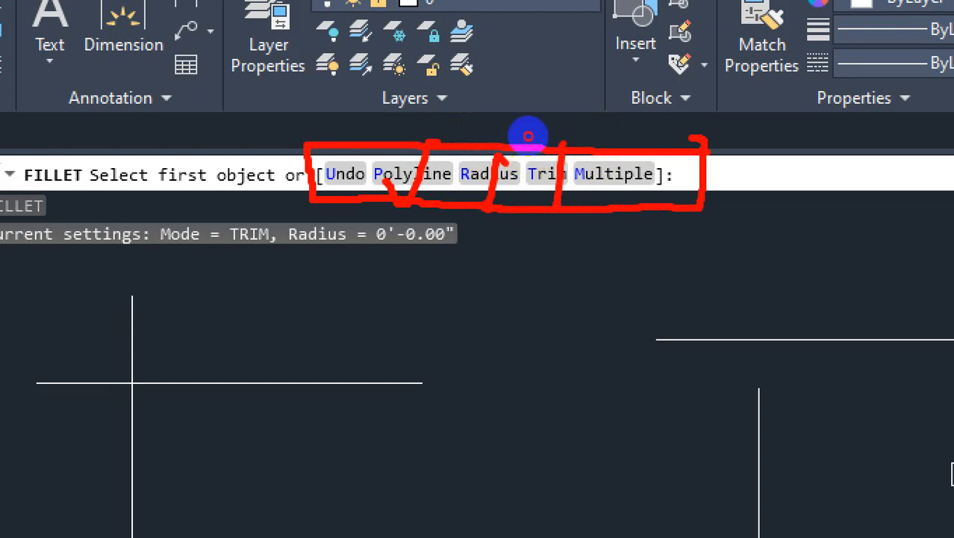
left_click_drag(557, 205, 560, 144)
left_click_drag(613, 196, 650, 143)
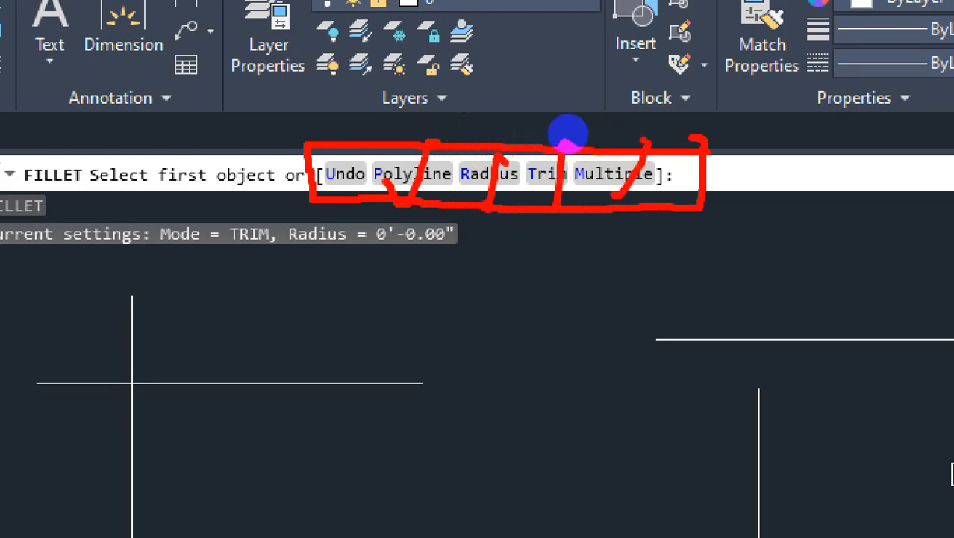
key("Escape")
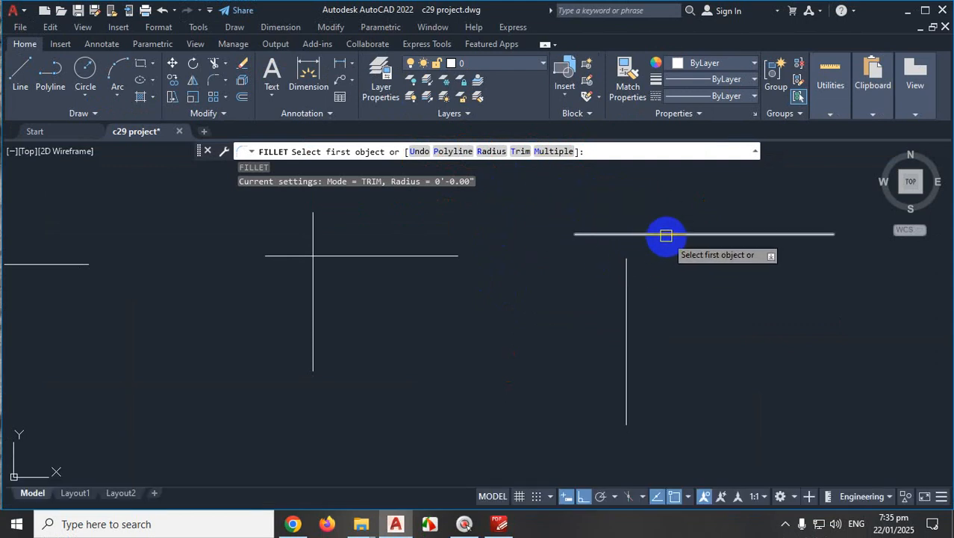
Circle the Fillet prompt for selecting the first object with a temporary red stroke, and dismiss the markup
key("ctrl")
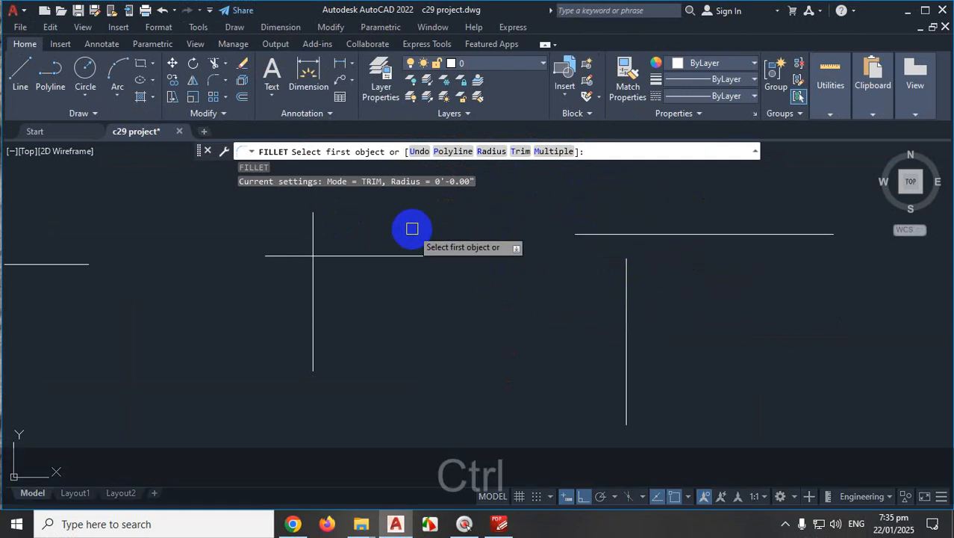
key("ctrl+1")
mouse_move(437, 224)
left_mouse_down()
mouse_move(415, 248)
mouse_move(466, 225)
left_mouse_up()
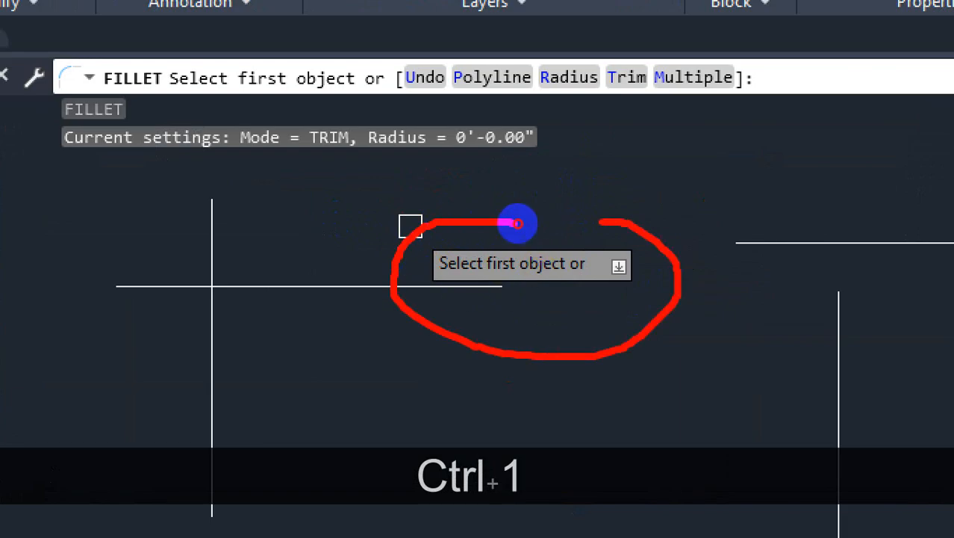
key("Escape")
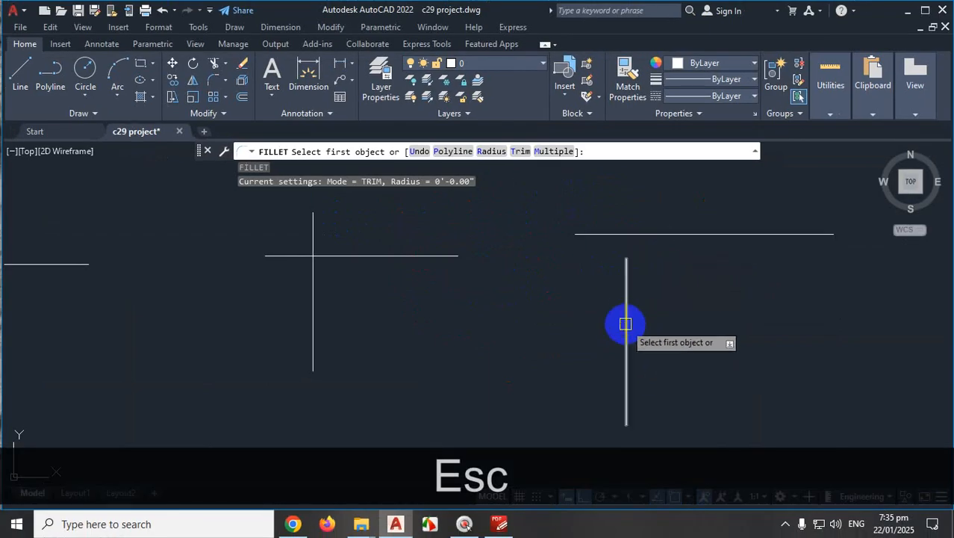
Fillet the rightmost horizontal line with the vertical line below it into a square corner
left_click(709, 238)
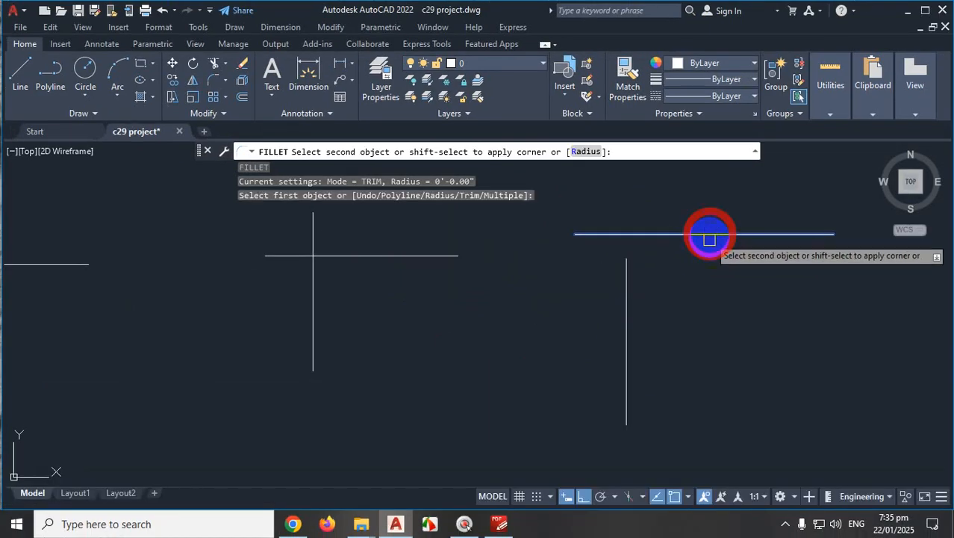
key("ctrl+1")
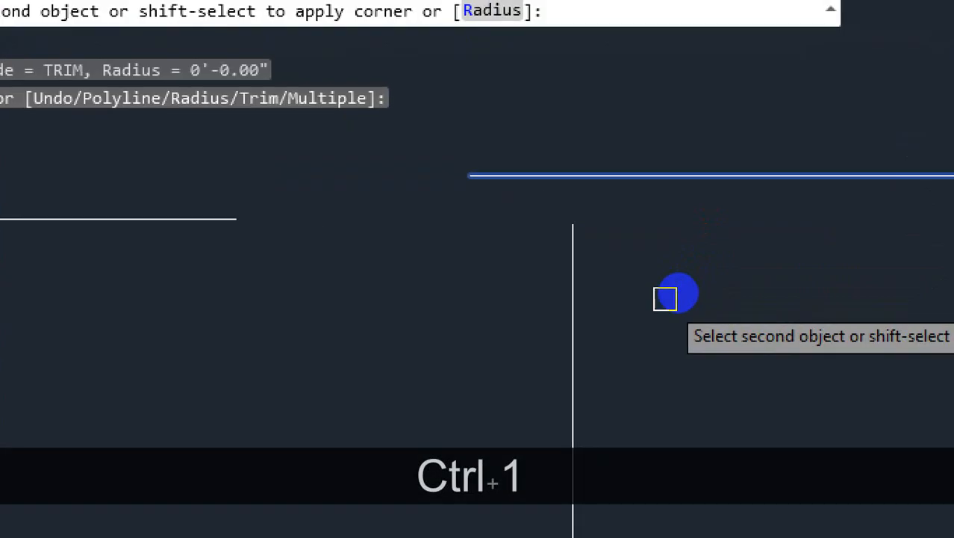
left_click(680, 291)
mouse_move(750, 289)
left_mouse_down()
mouse_move(759, 324)
mouse_move(693, 260)
left_mouse_up()
key("Escape")
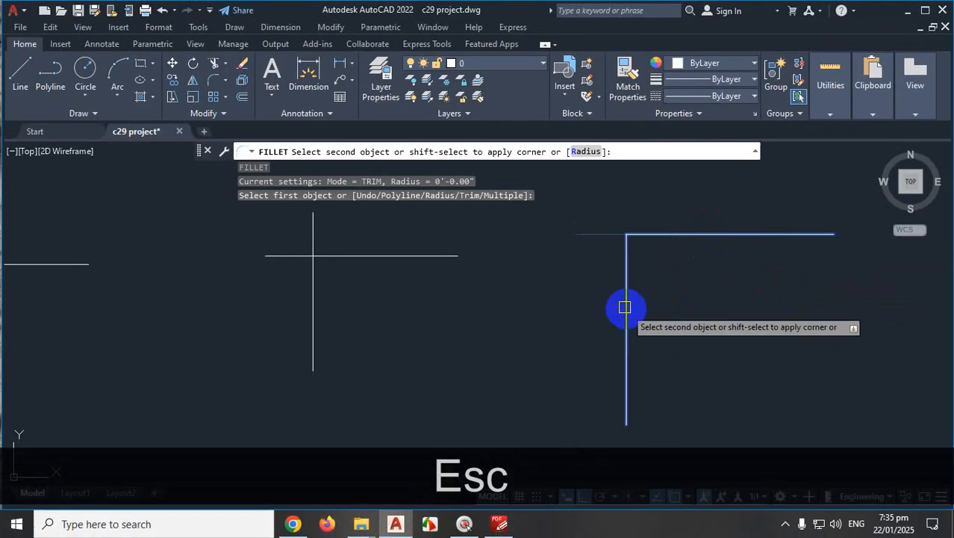
left_click(626, 300)
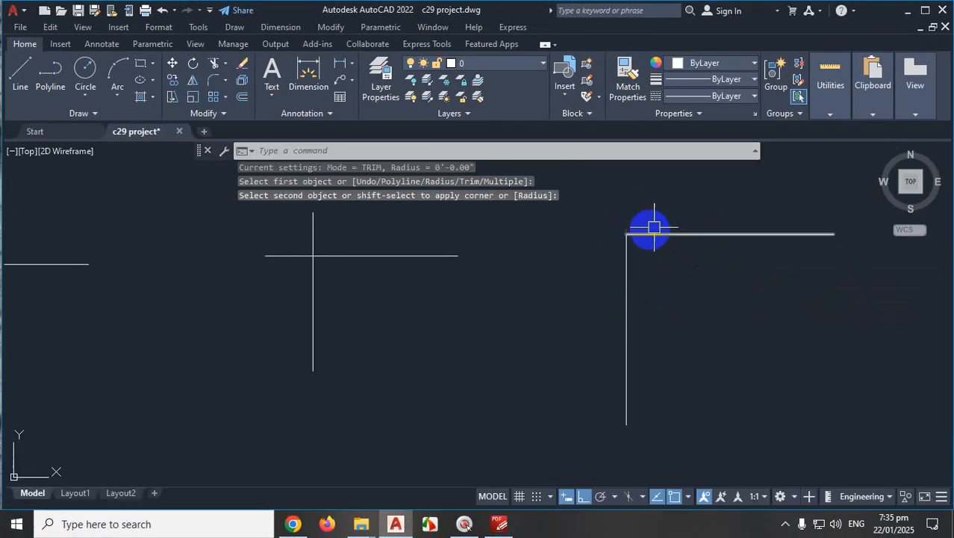
Inspect the rightmost pair's joined corner up close and undo the fillet
scroll(635, 239, "up", 4)
scroll(548, 266, "up", 6)
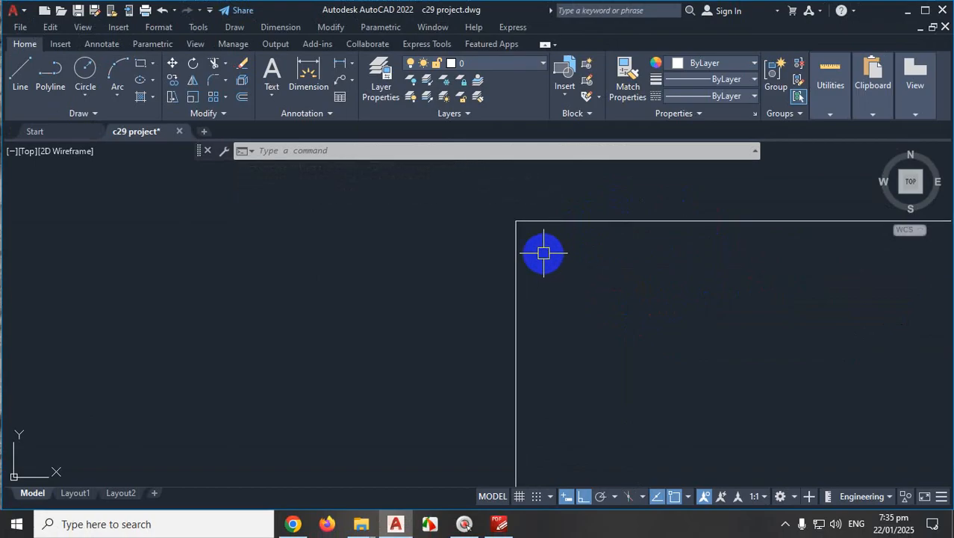
mouse_move(543, 253)
middle_mouse_down()
mouse_move(611, 279)
mouse_move(646, 279)
mouse_move(655, 312)
middle_mouse_up()
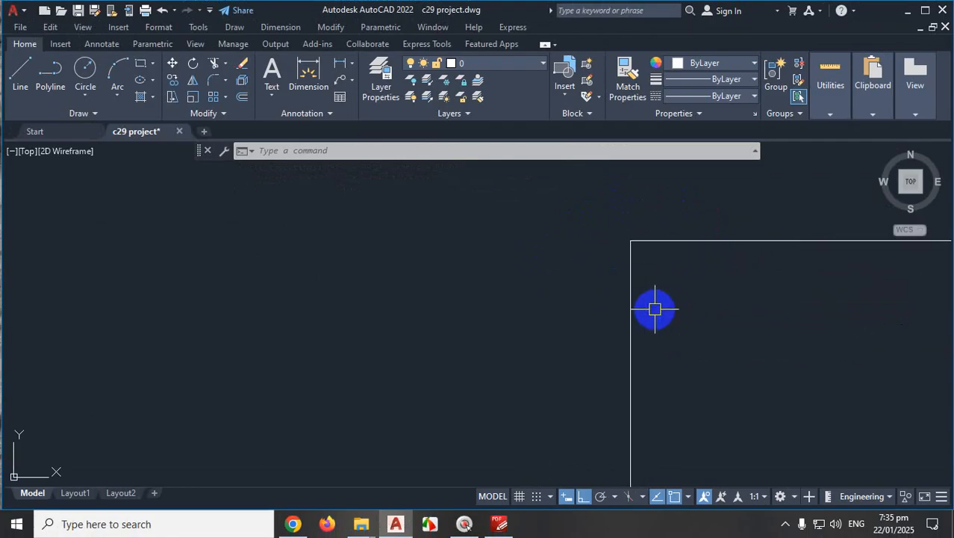
key("ctrl+z")
key("ctrl+z")
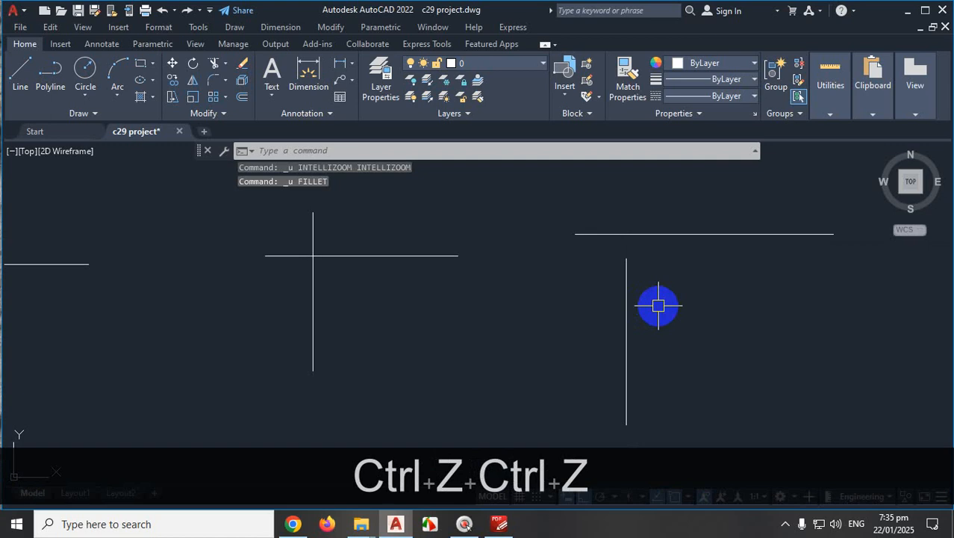
Restart Fillet, mark its Radius option, the current radius and the rightmost pair's intended corner in temporary red, and dismiss the markup
type("t")
key("BackSpace")
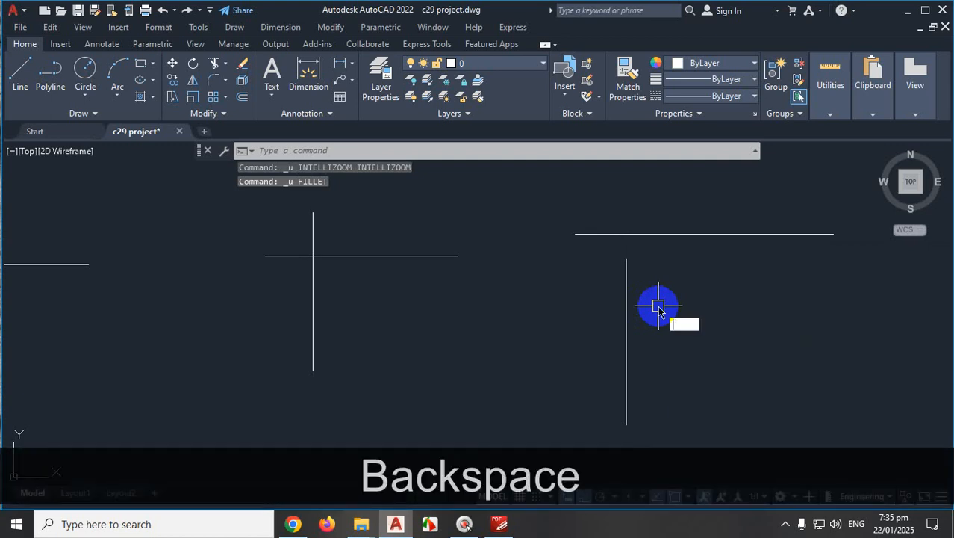
type("f")
key("Return")
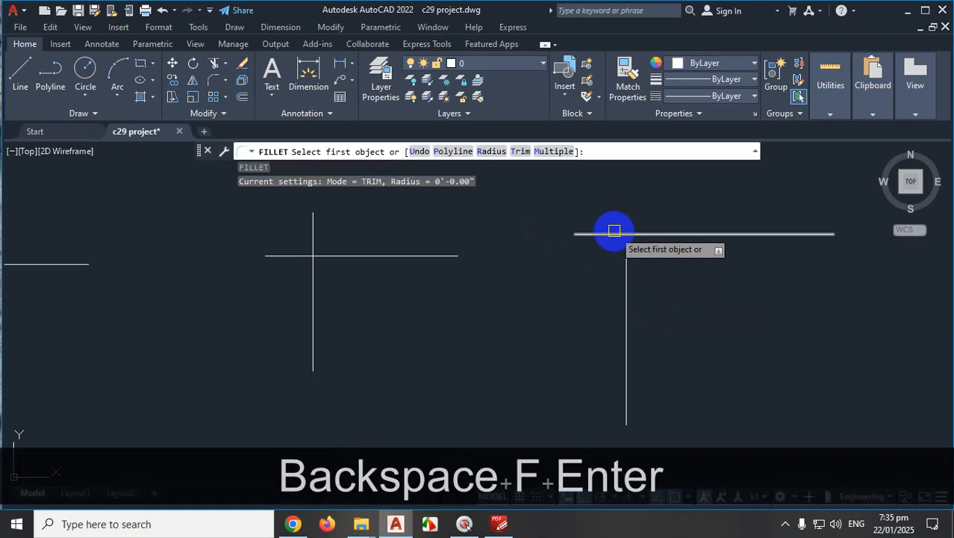
key("ctrl+1")
mouse_move(491, 139)
left_mouse_down()
mouse_move(480, 149)
mouse_move(505, 150)
mouse_move(501, 203)
left_mouse_up()
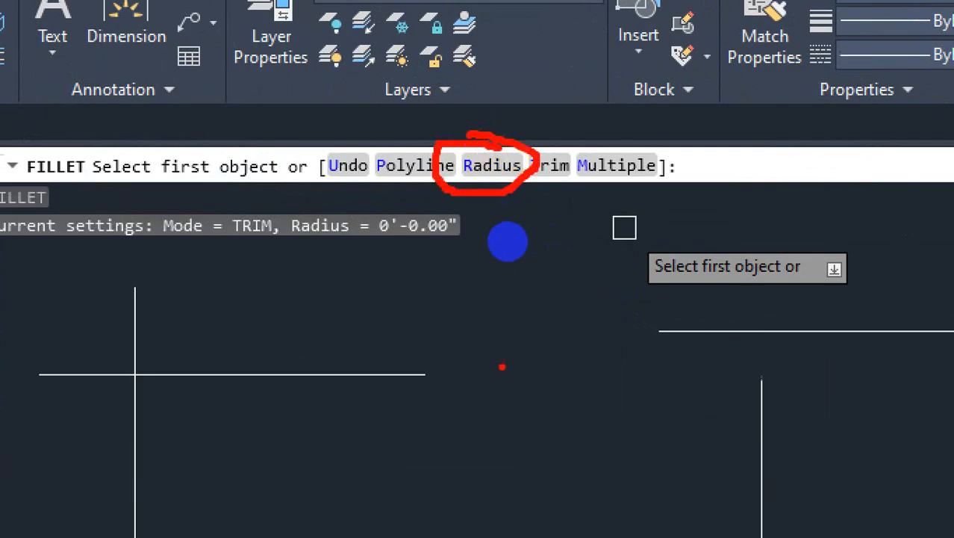
left_click_drag(498, 185, 504, 254)
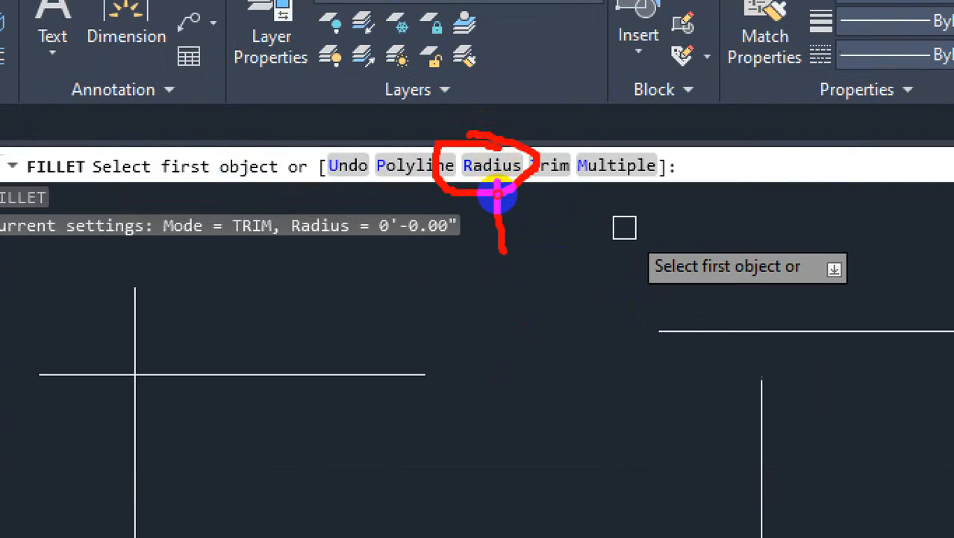
mouse_move(433, 194)
left_mouse_down()
mouse_move(422, 294)
mouse_move(490, 177)
mouse_move(489, 243)
left_mouse_up()
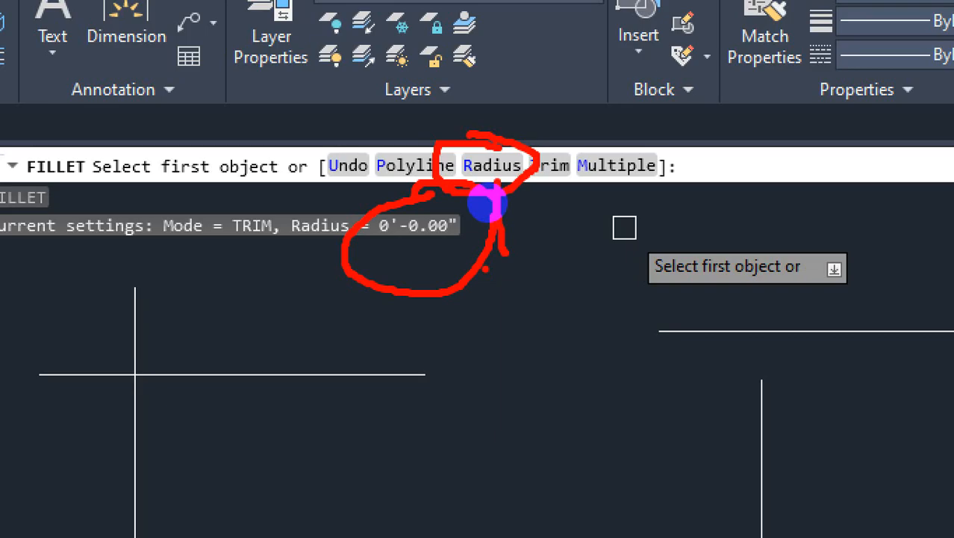
mouse_move(844, 317)
left_mouse_down()
mouse_move(859, 342)
mouse_move(887, 306)
left_mouse_up()
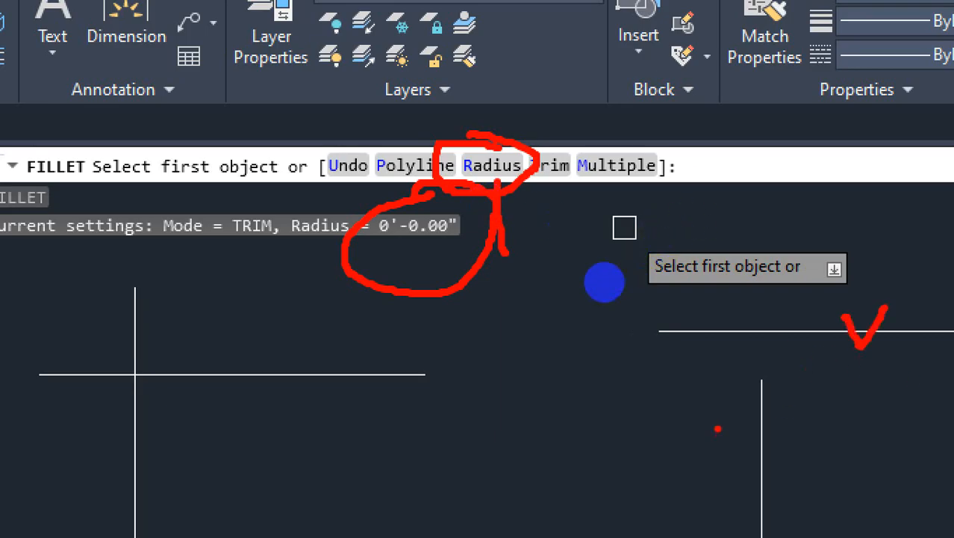
left_click_drag(730, 412, 802, 411)
mouse_move(820, 332)
left_mouse_down()
mouse_move(755, 330)
mouse_move(754, 400)
left_mouse_up()
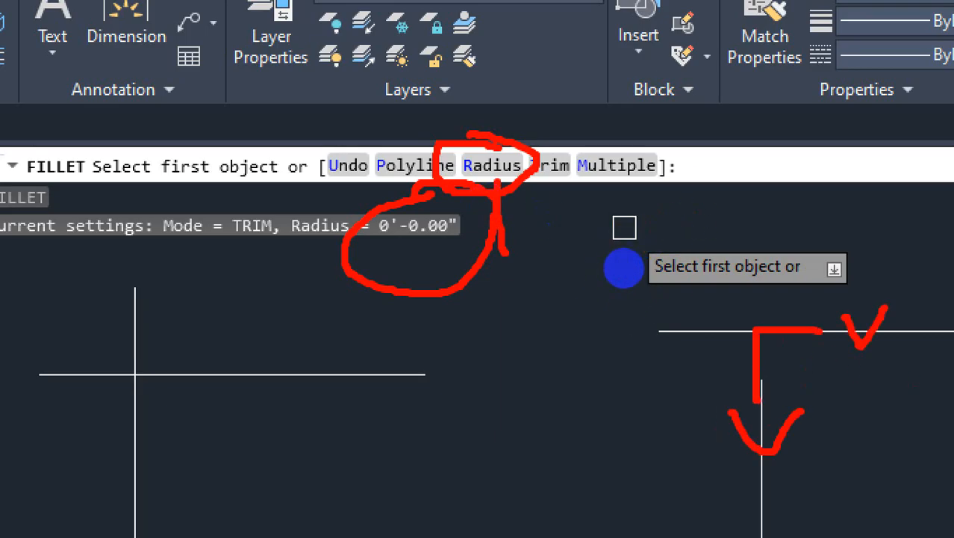
key("Escape")
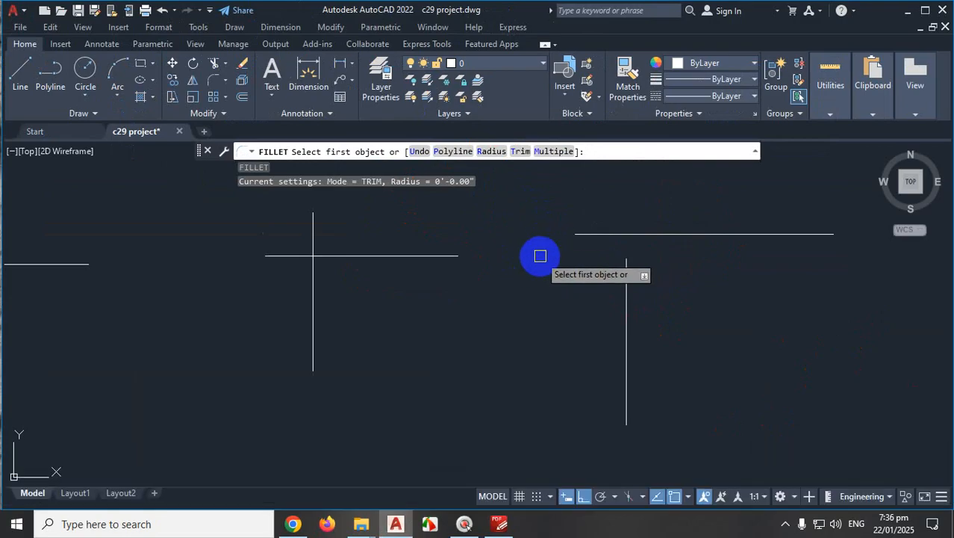
Enter 20' at the Fillet object prompt, join the rightmost horizontal and vertical lines at their corner, and inspect it
type("20'")
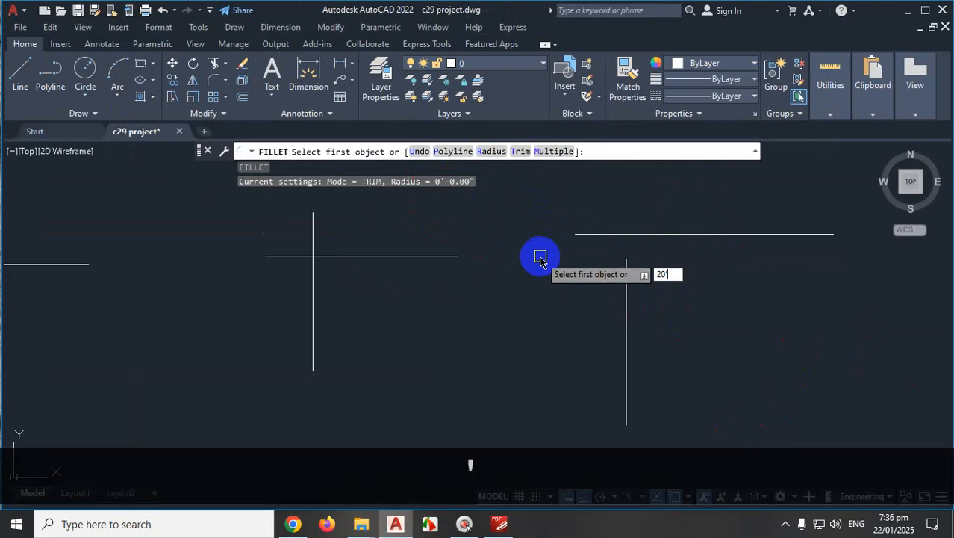
key("Return")
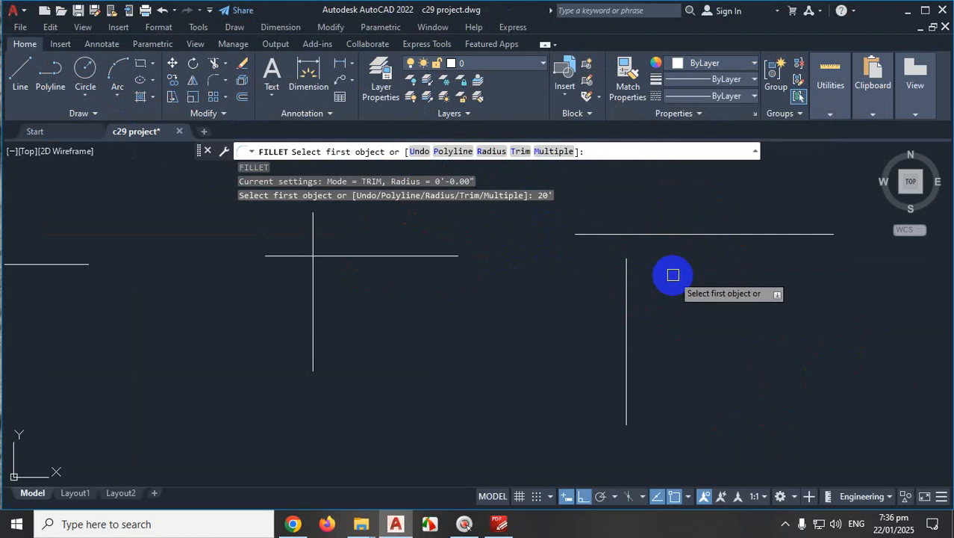
left_click(693, 236)
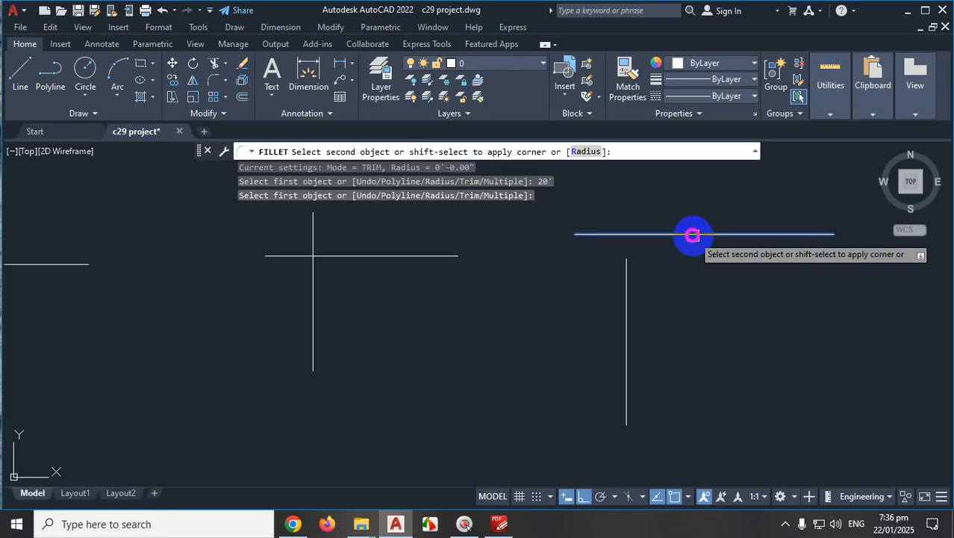
left_click(628, 302)
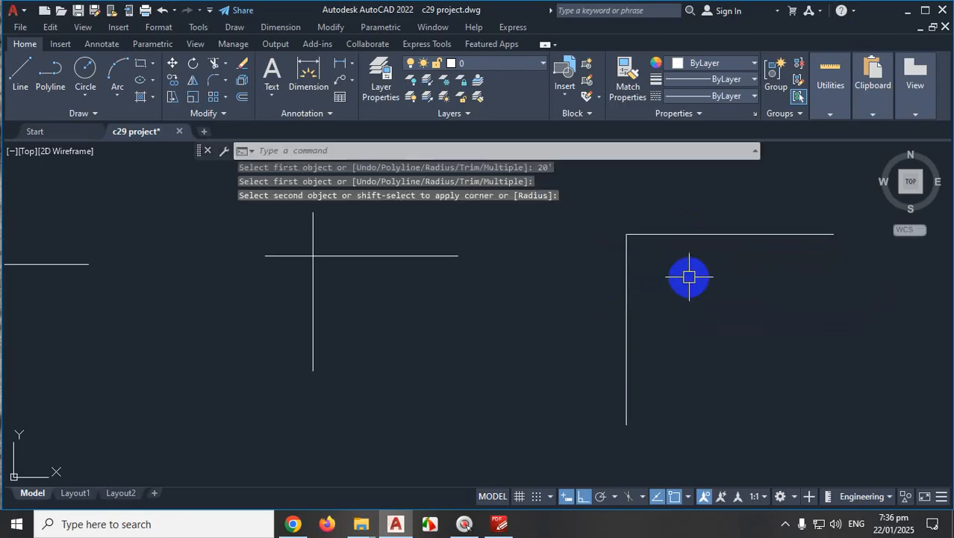
scroll(629, 224, "up", 4)
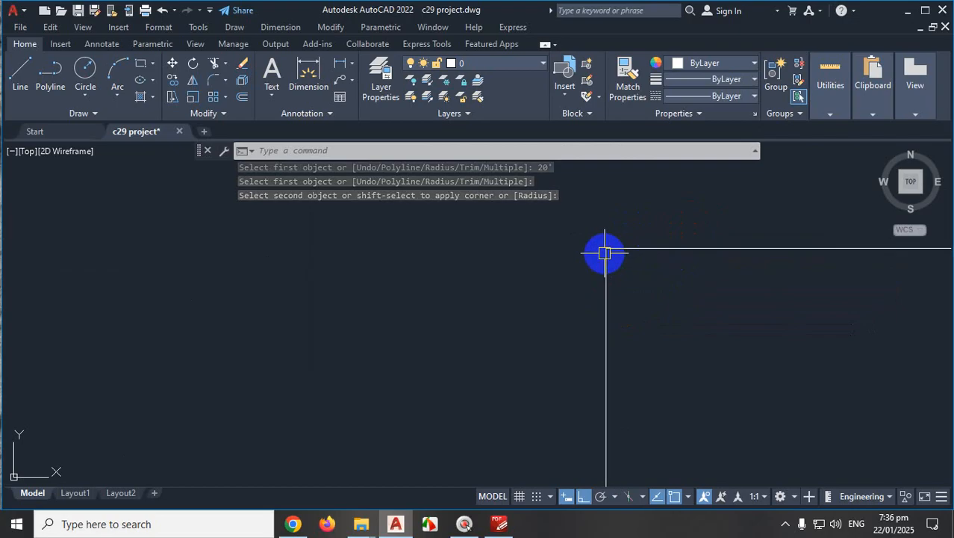
Inspect the rightmost pair's square corner against the other drawings and undo that fillet
scroll(609, 250, "up", 3)
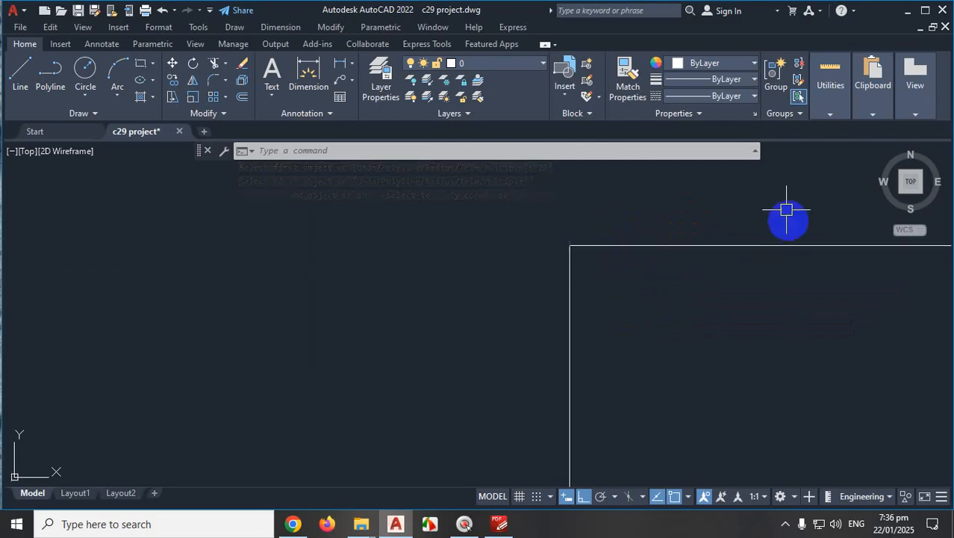
middle_click_drag(571, 260, 614, 303)
scroll(616, 299, "down", 6)
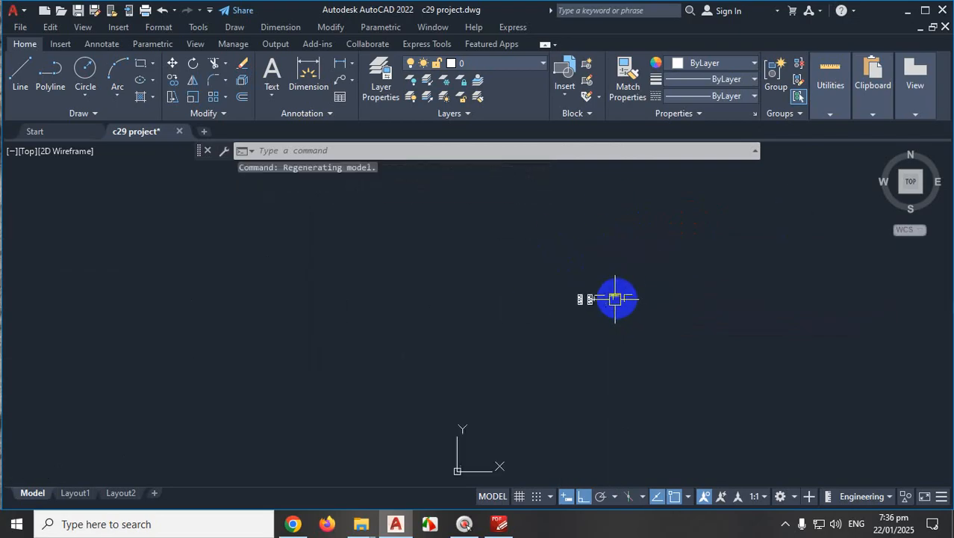
scroll(616, 299, "up", 10)
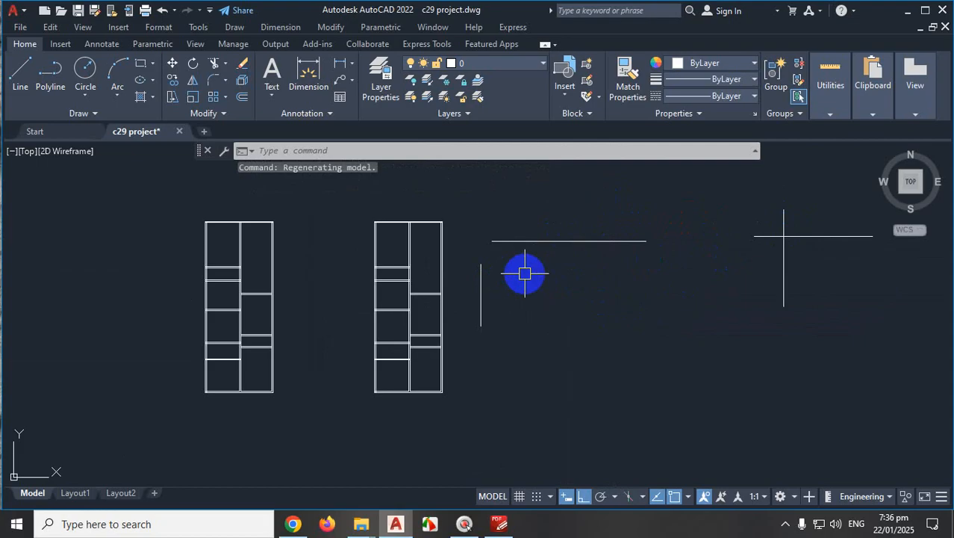
scroll(525, 273, "down", 2)
scroll(861, 257, "up", 4)
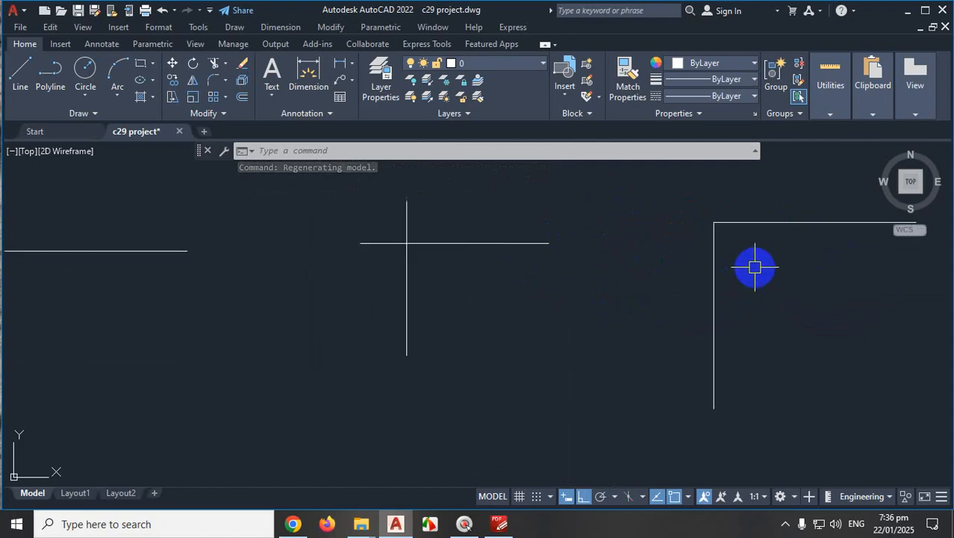
key("ctrl+z")
key("ctrl+z")
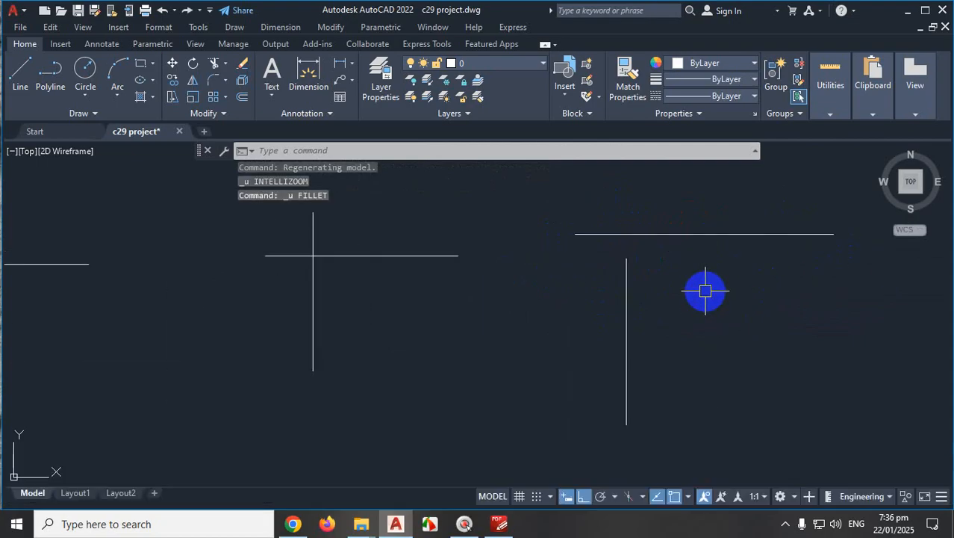
Try to fillet the rightmost horizontal and vertical lines with a radius of 50'
type("f")
key("Return")
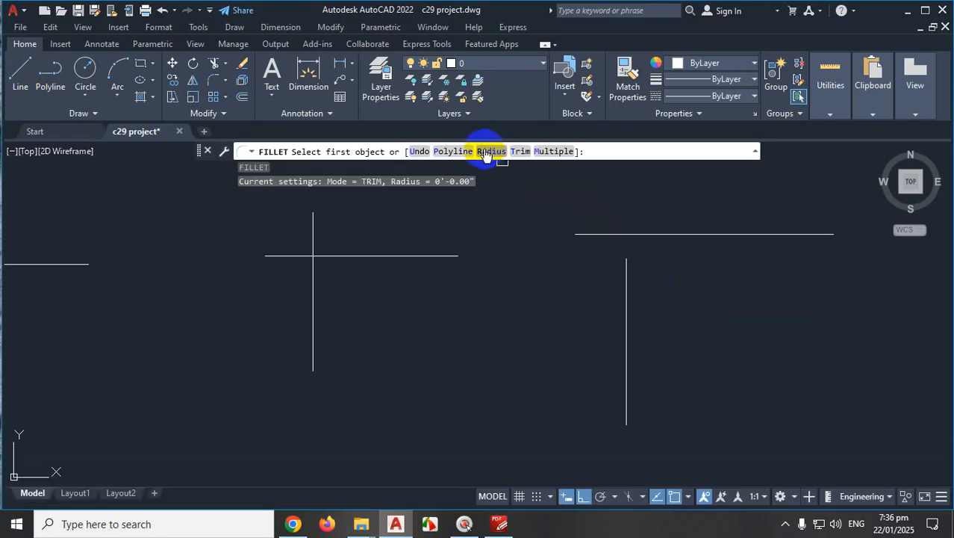
left_click(485, 152)
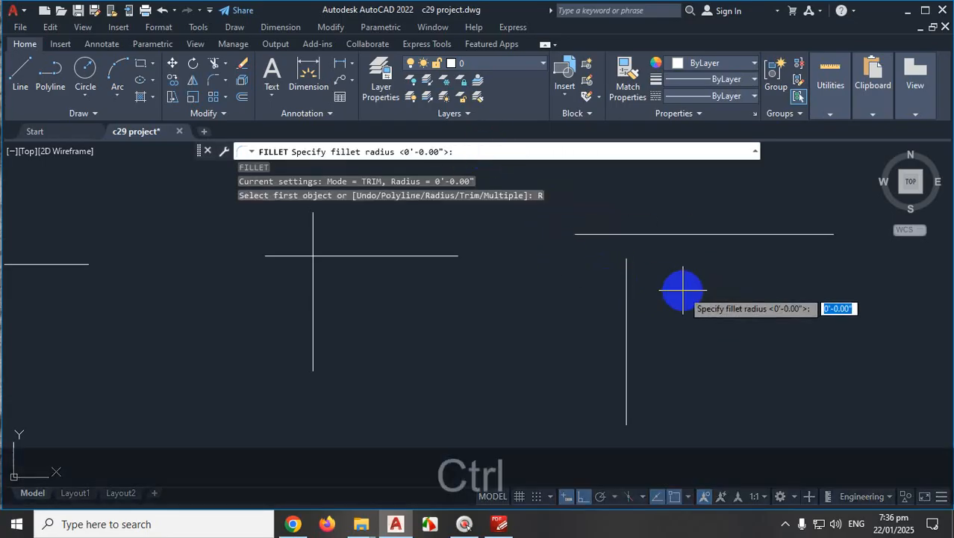
key("ctrl+1")
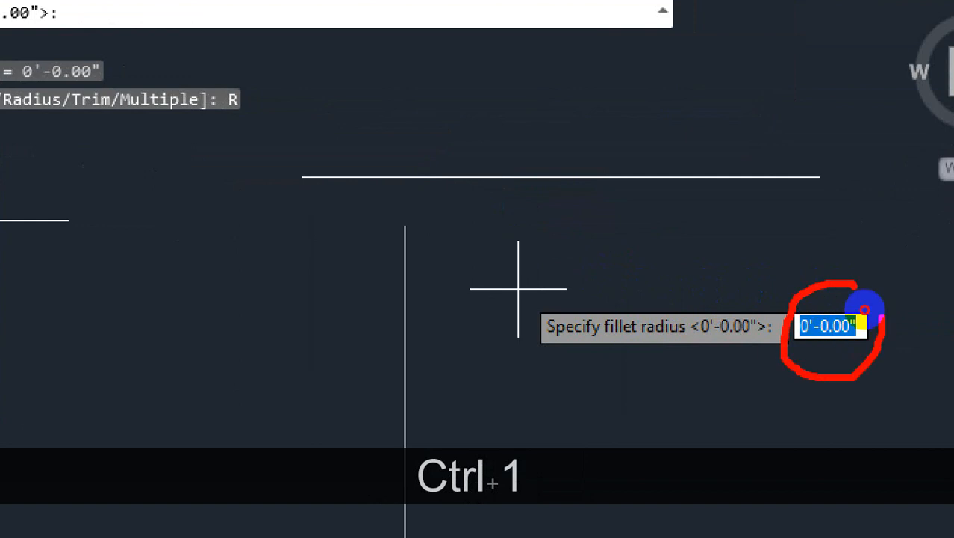
key("Escape")
type("50")
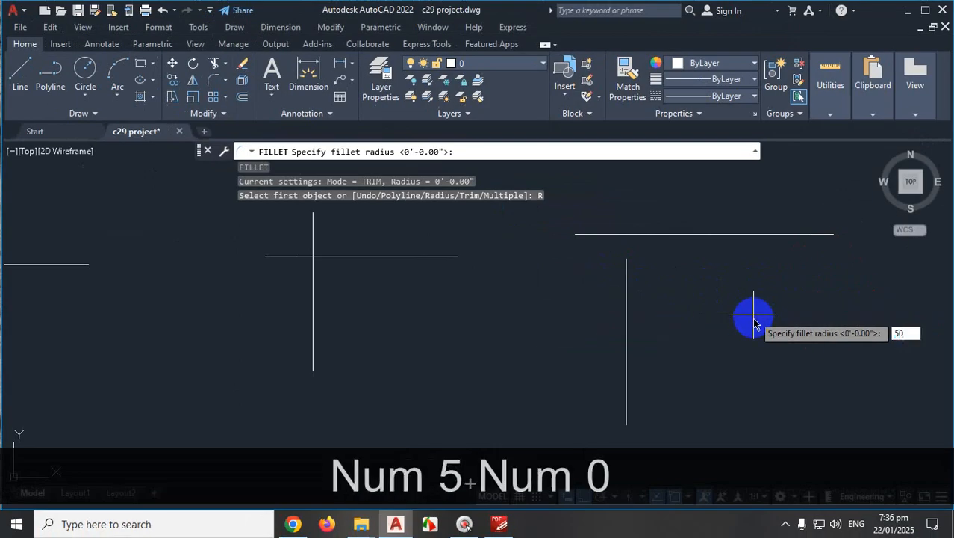
type("'")
key("Return")
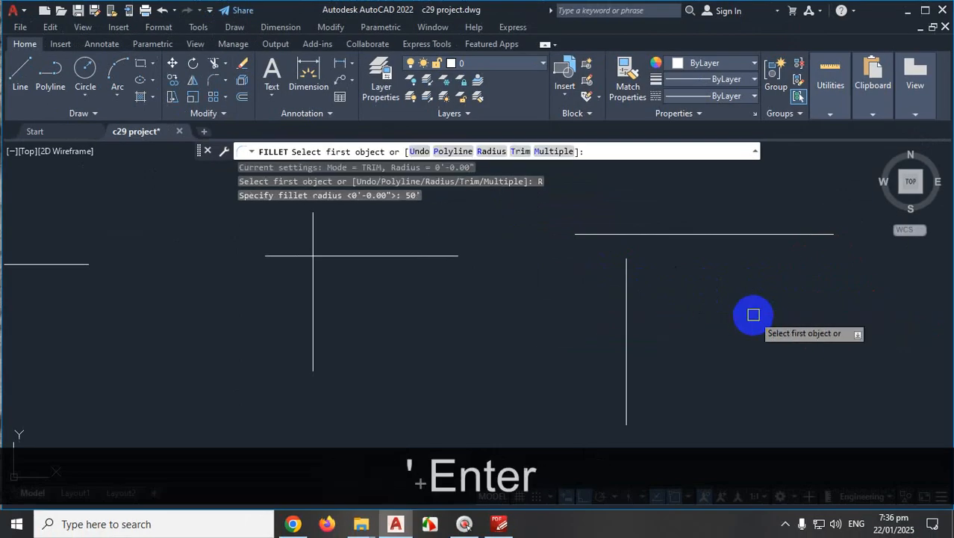
left_click(705, 233)
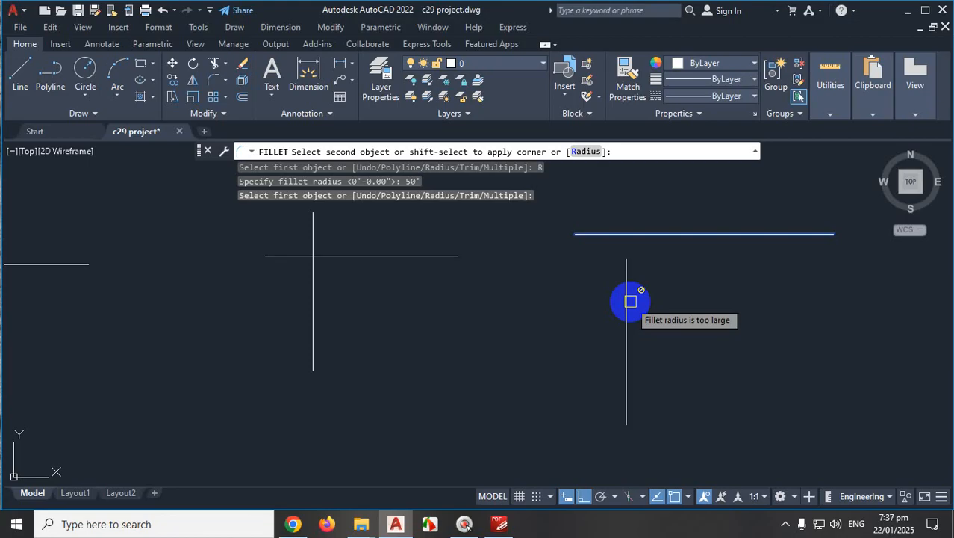
key("Escape")
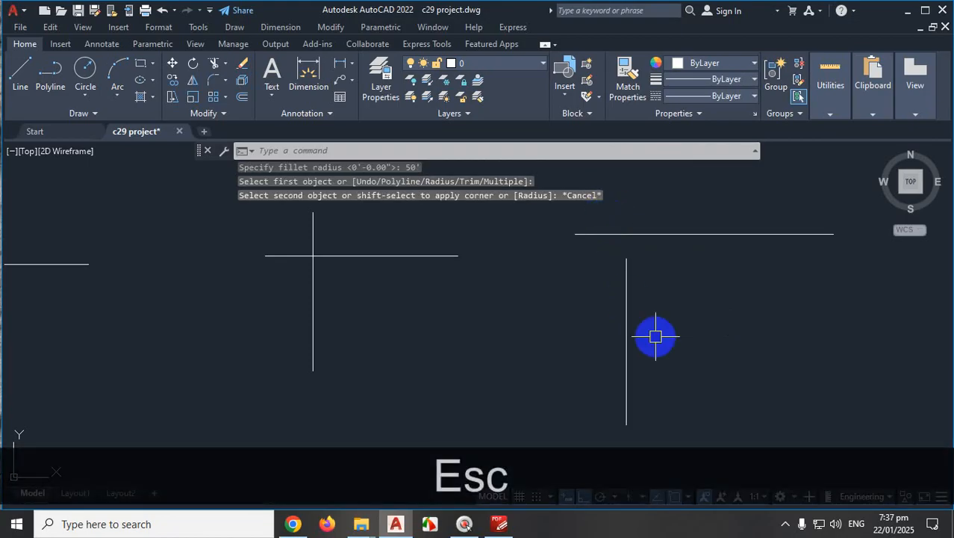
Fillet the rightmost horizontal line with the vertical line below it using a radius of 5'
type("f")
key("Return")
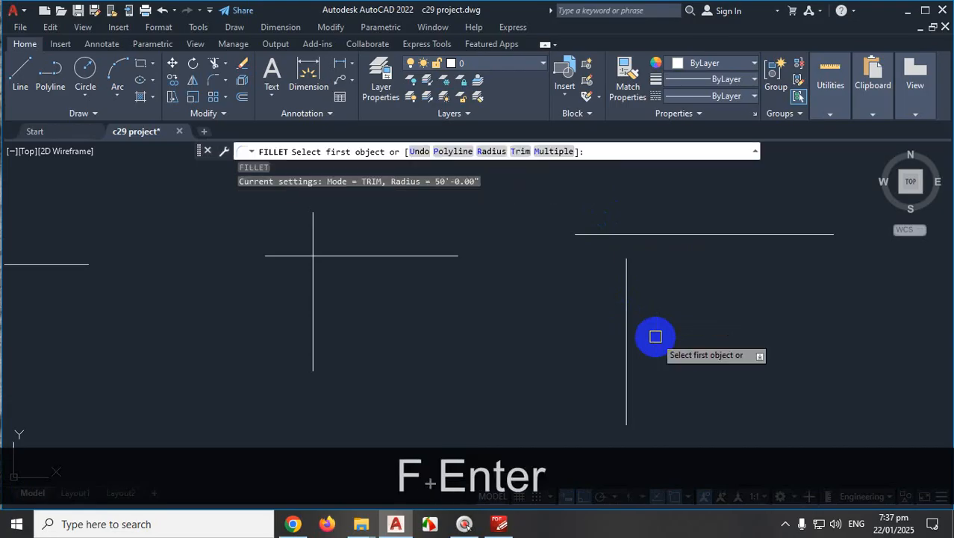
type("r")
key("Return")
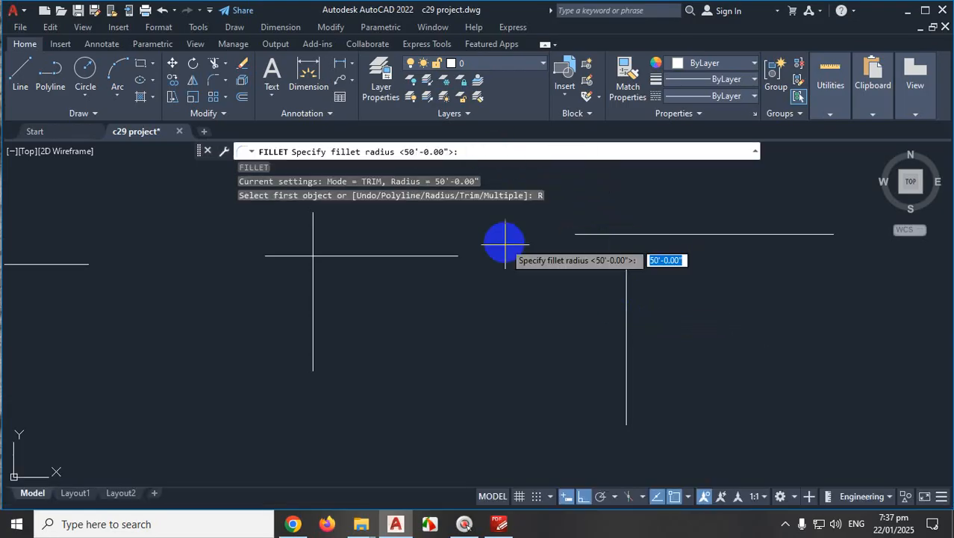
type("5'")
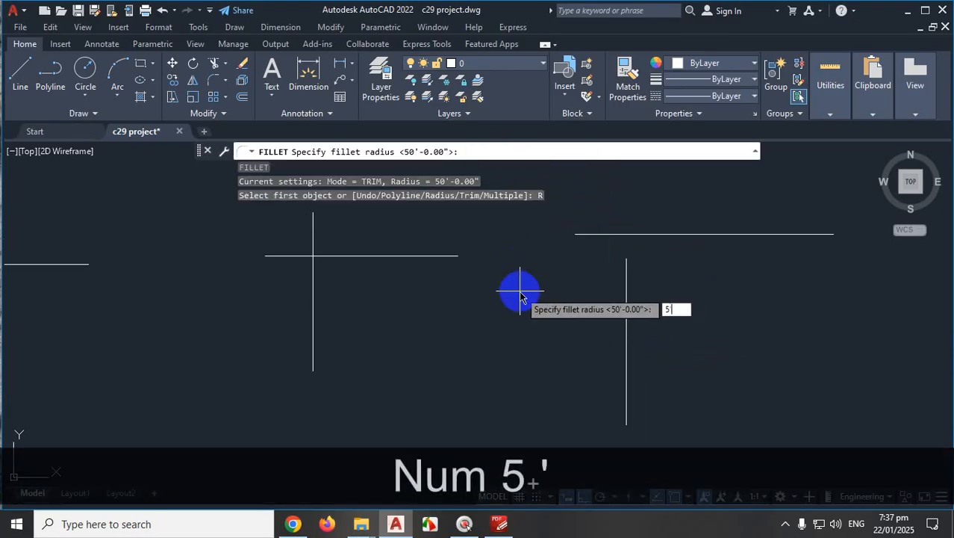
key("Return")
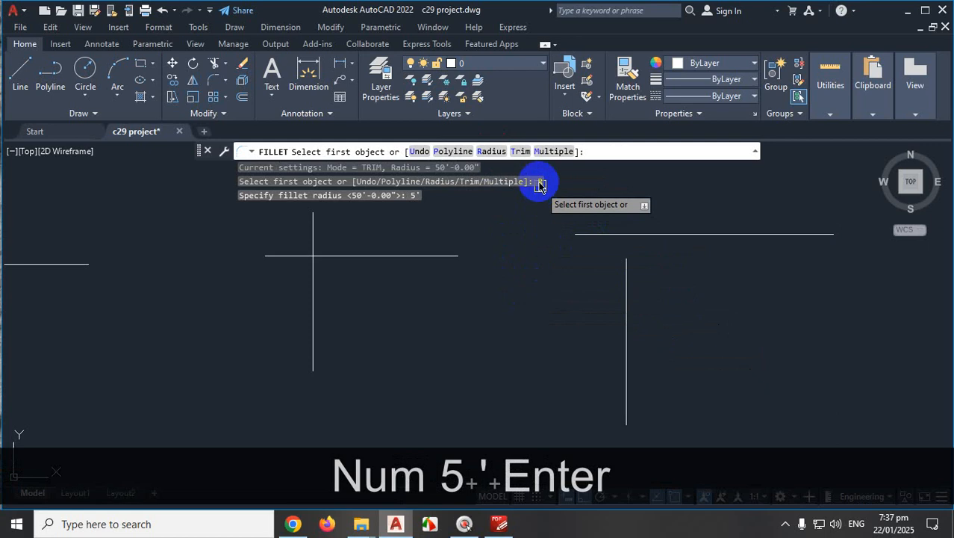
left_click(680, 235)
left_click(626, 292)
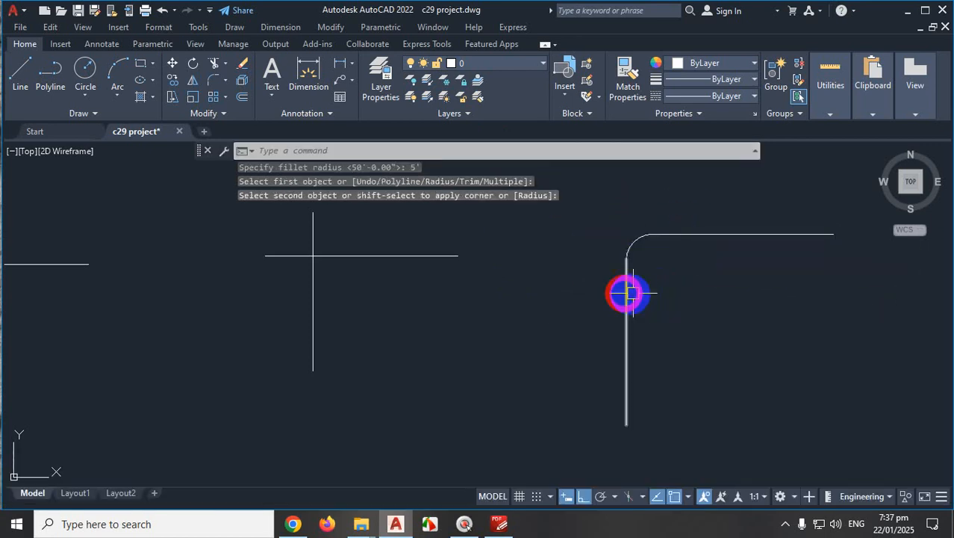
Examine the rightmost pair's rounded corner up close and compare it with the other line pairs and both floor plans
scroll(660, 231, "up", 3)
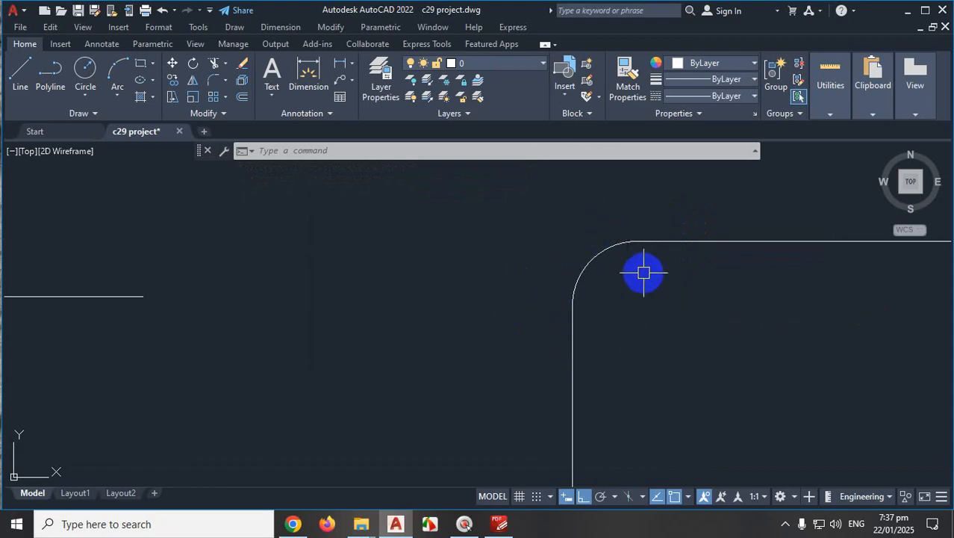
scroll(702, 286, "down", 8)
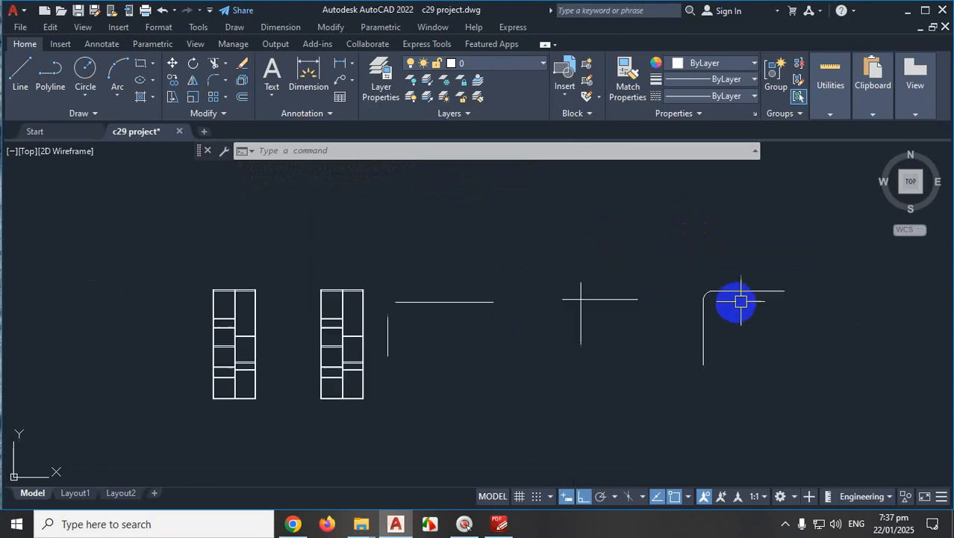
scroll(602, 318, "up", 2)
scroll(602, 319, "up", 5)
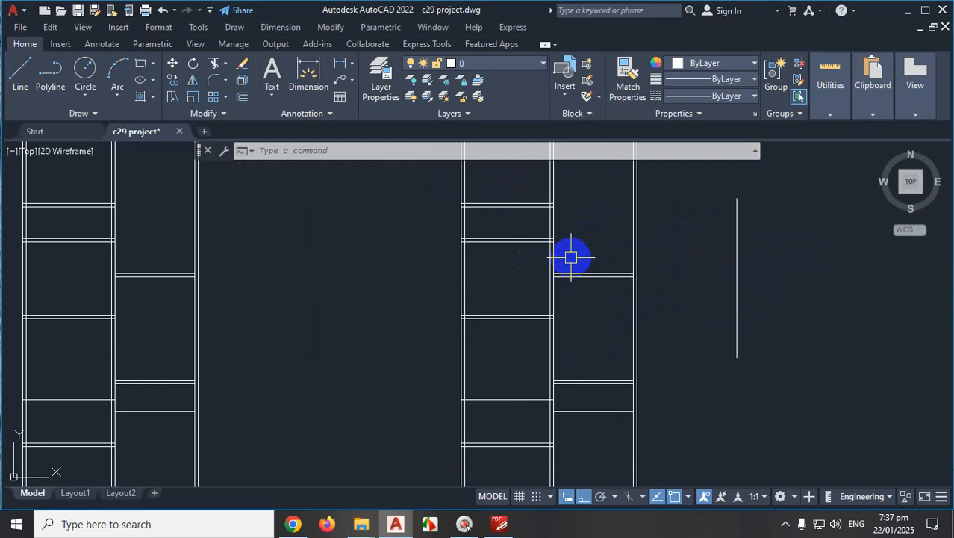
scroll(548, 299, "down", 2)
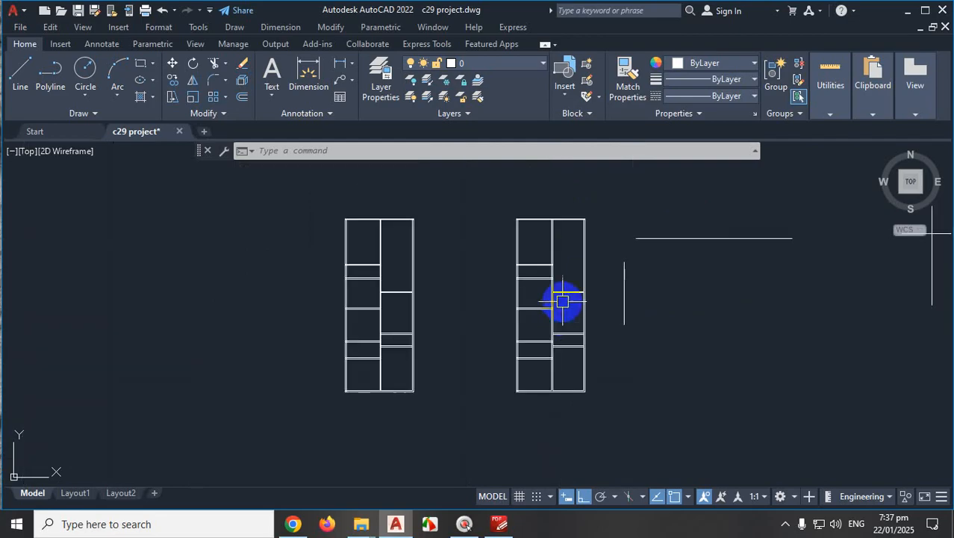
scroll(566, 296, "down", 7)
scroll(705, 312, "up", 3)
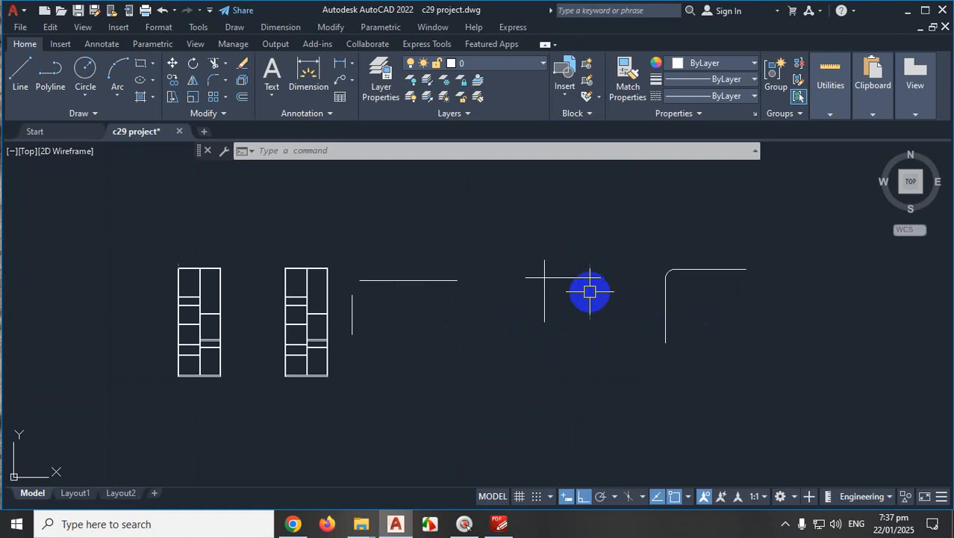
Mark the overhanging ends of the middle crossing line pair in temporary red and dismiss the markup
scroll(588, 289, "up", 8)
scroll(676, 357, "down", 5)
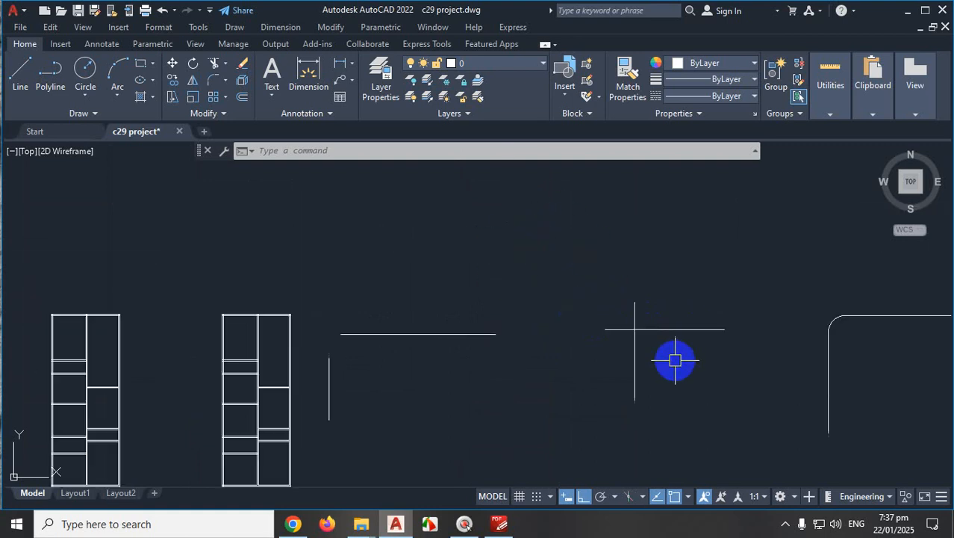
key("ctrl+1")
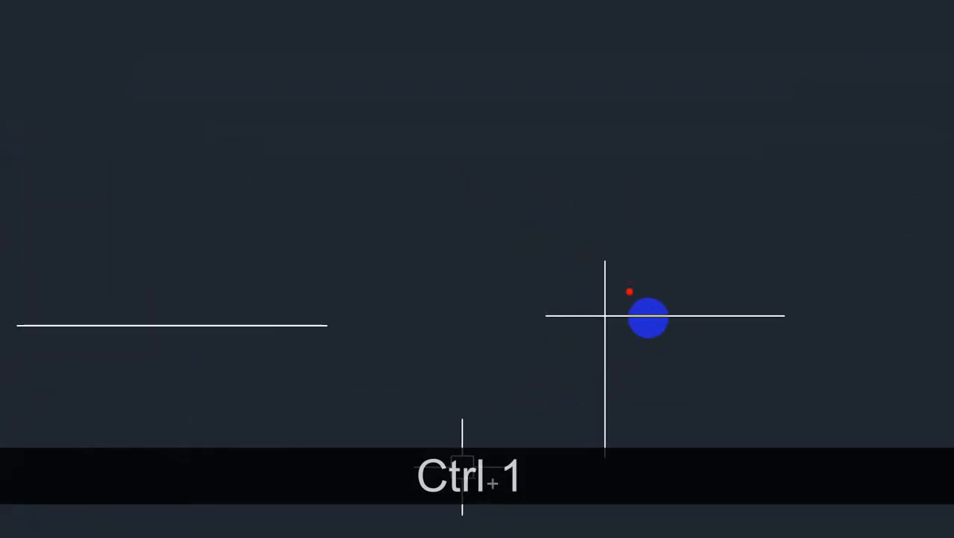
mouse_move(621, 278)
left_mouse_down()
mouse_move(587, 301)
mouse_move(603, 289)
mouse_move(571, 342)
left_mouse_up()
key("Escape")
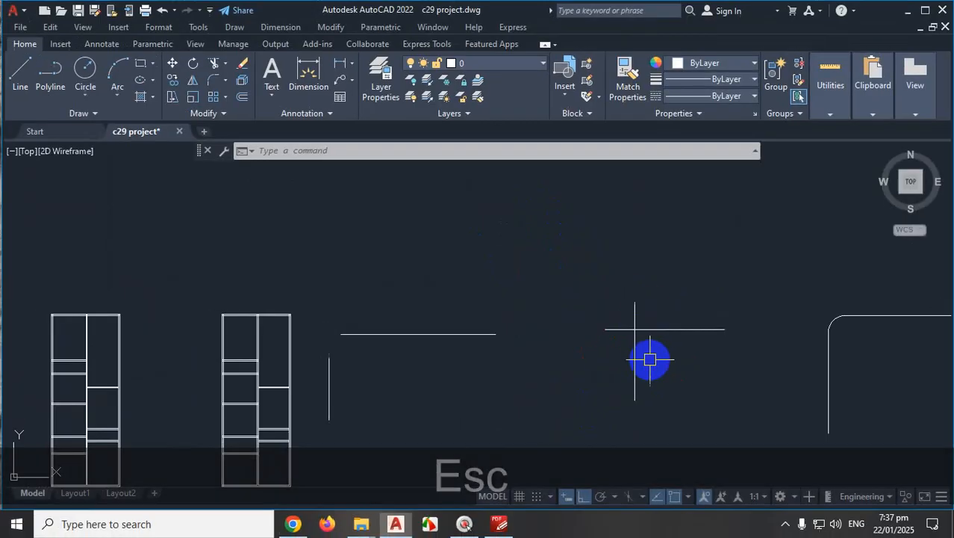
Trim the crossing pair's vertical line above the intersection and its horizontal line left of it, and undo the last trim
type("TR")
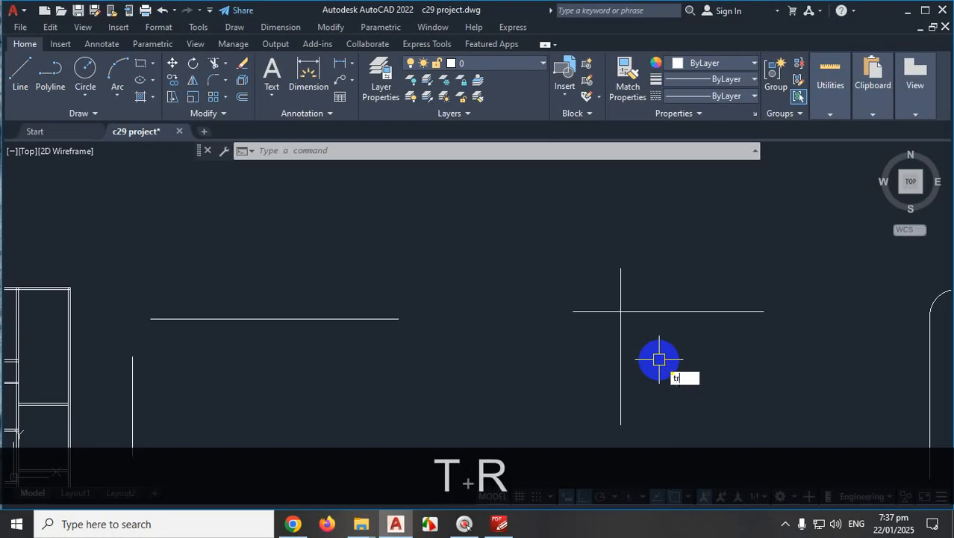
key("space")
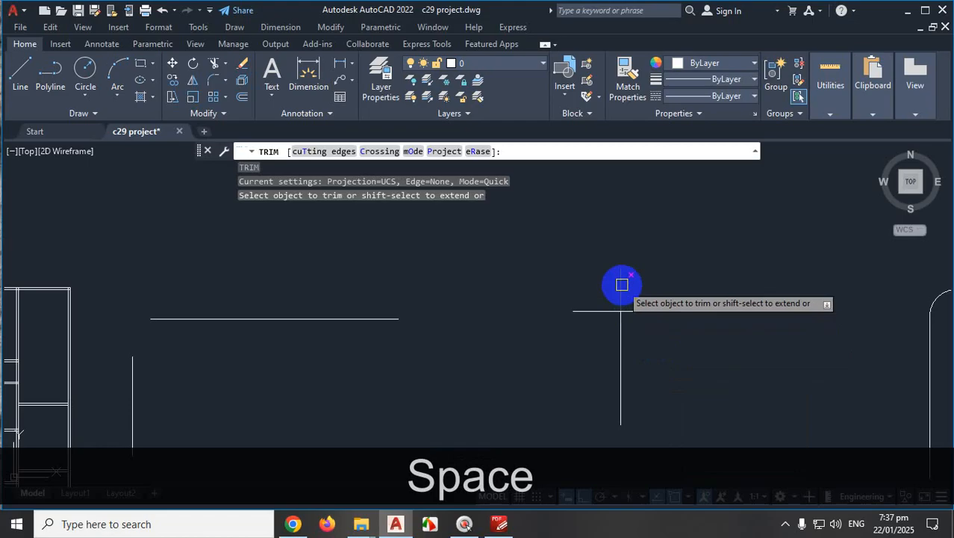
left_click(619, 284)
left_click(597, 312)
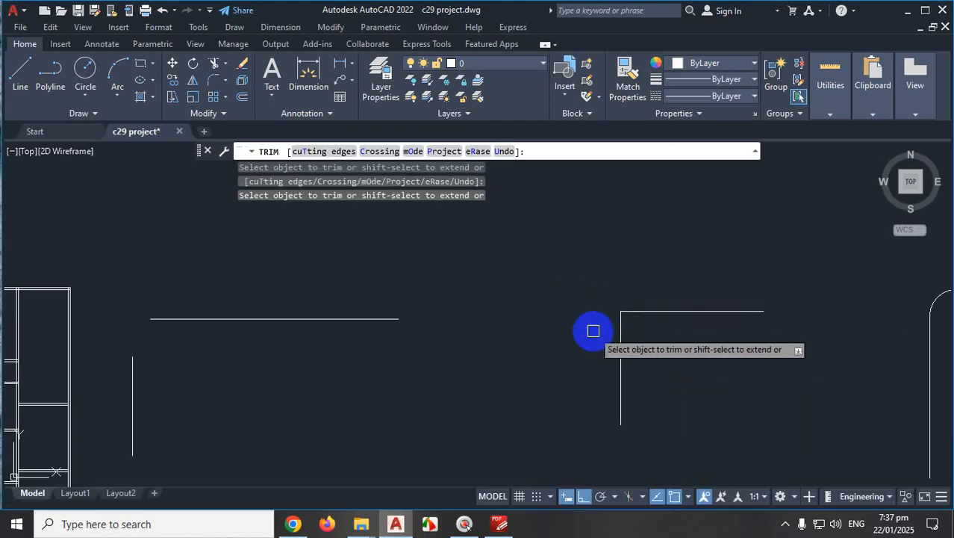
key("ctrl+z")
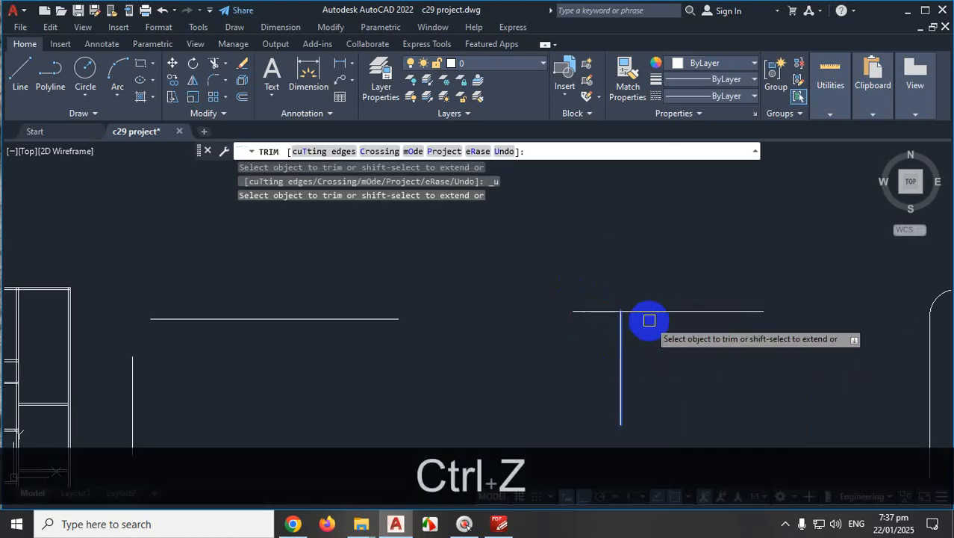
Undo the last trim of the vertical line crossing the middle horizontal line and end the Trim command
key("ctrl+z")
scroll(738, 306, "down", 4)
key("Escape")
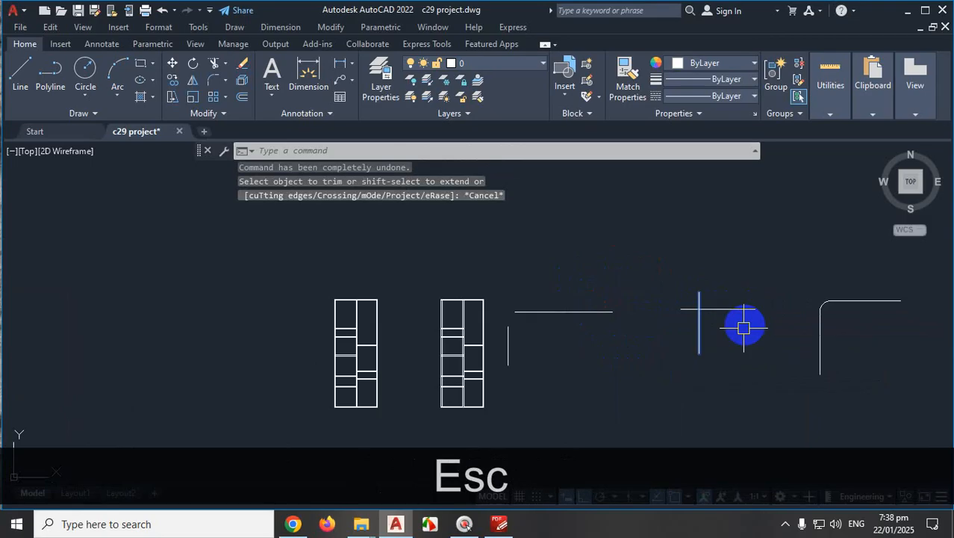
scroll(518, 344, "up", 5)
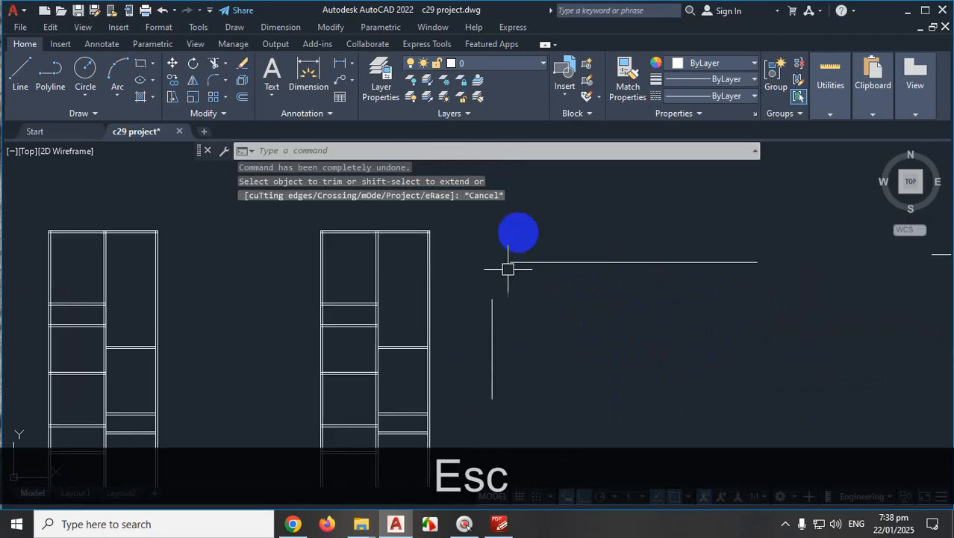
key("ctrl+1")
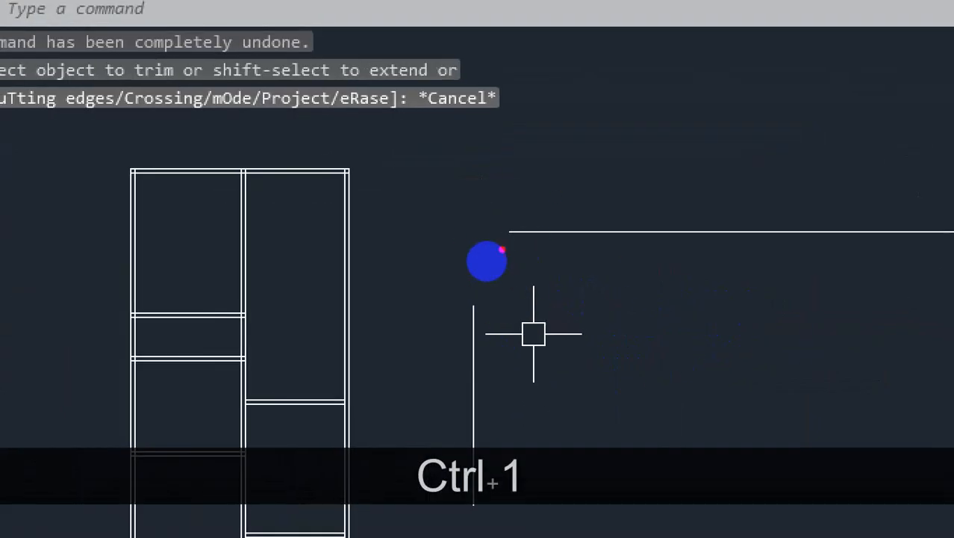
mouse_move(535, 232)
left_mouse_down()
mouse_move(473, 232)
mouse_move(493, 298)
left_mouse_up()
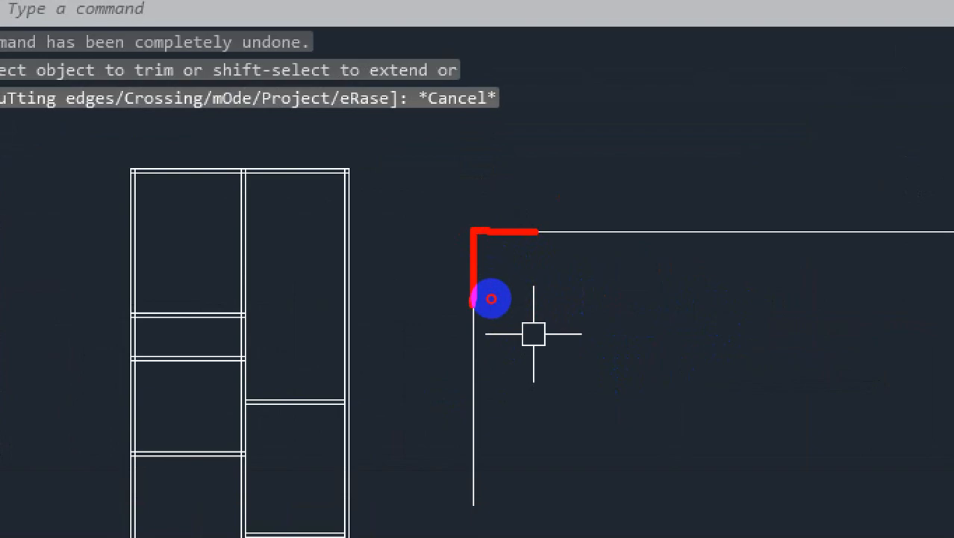
key("Escape")
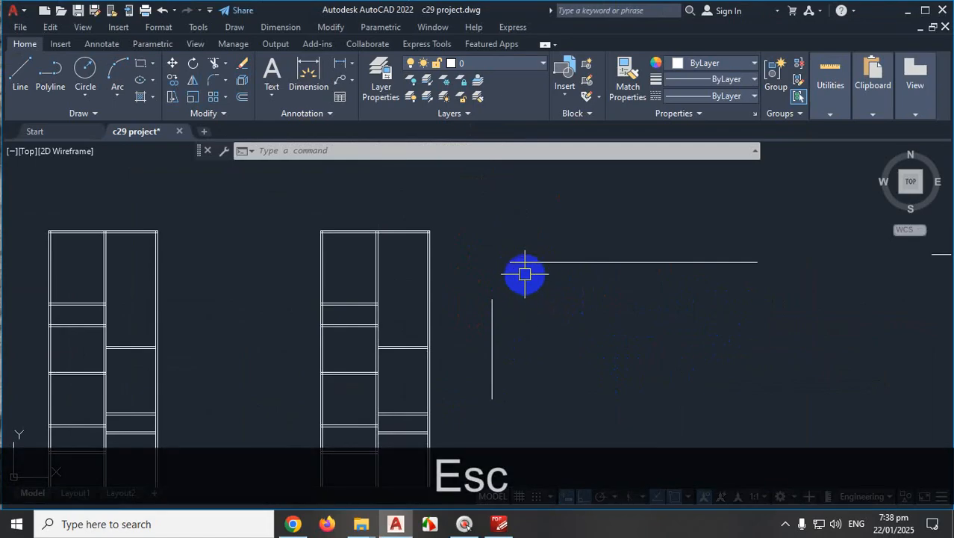
key("ctrl+1")
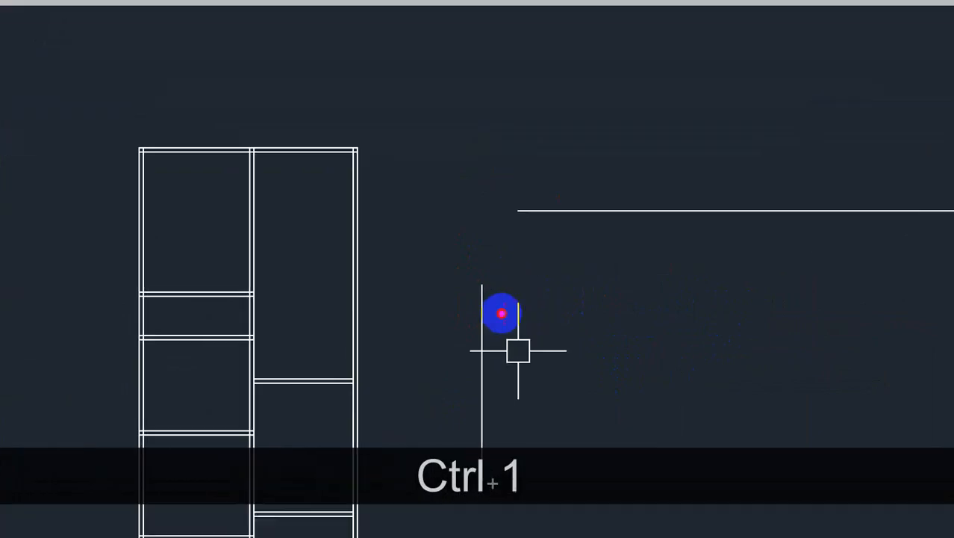
left_click_drag(490, 297, 495, 248)
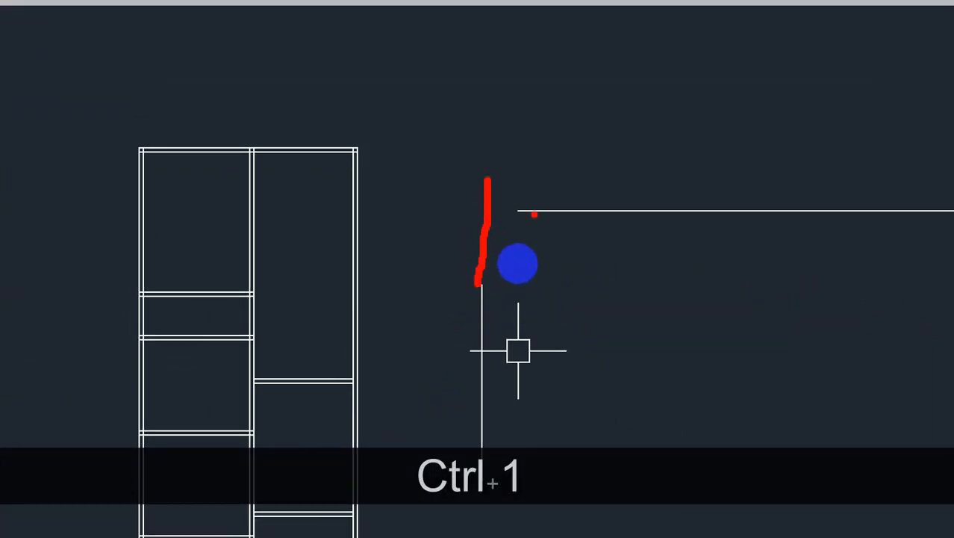
left_click_drag(532, 210, 462, 210)
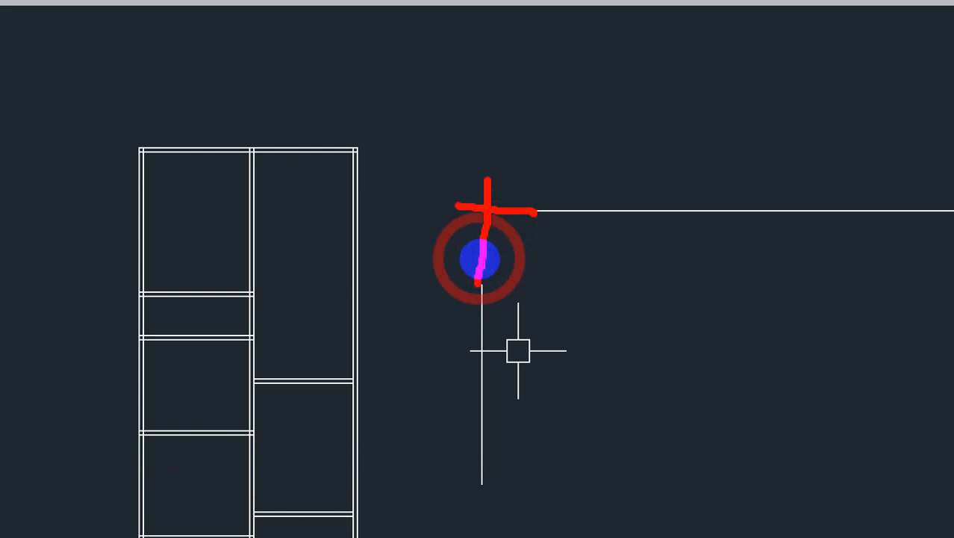
key("Escape")
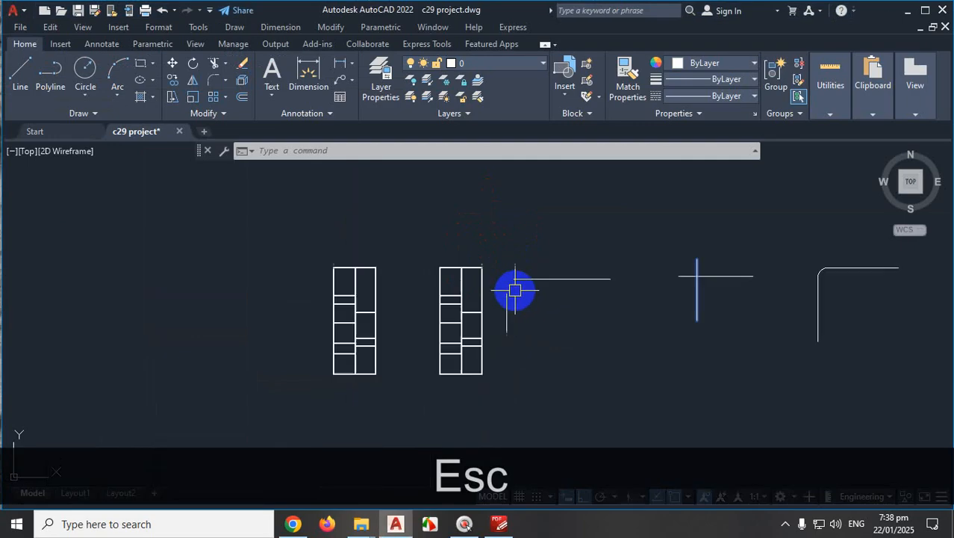
scroll(527, 291, "down", 2)
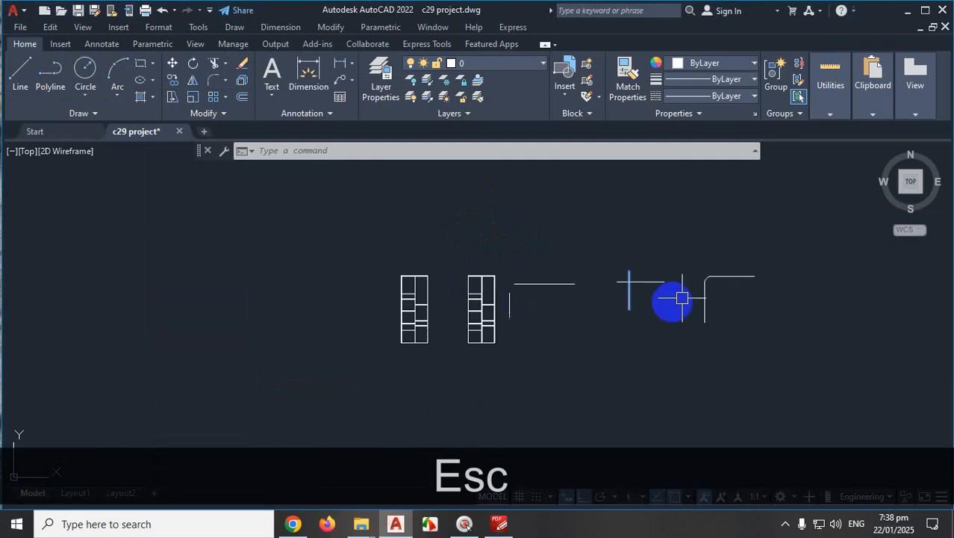
scroll(667, 291, "up", 2)
key("Escape")
scroll(605, 283, "up", 2)
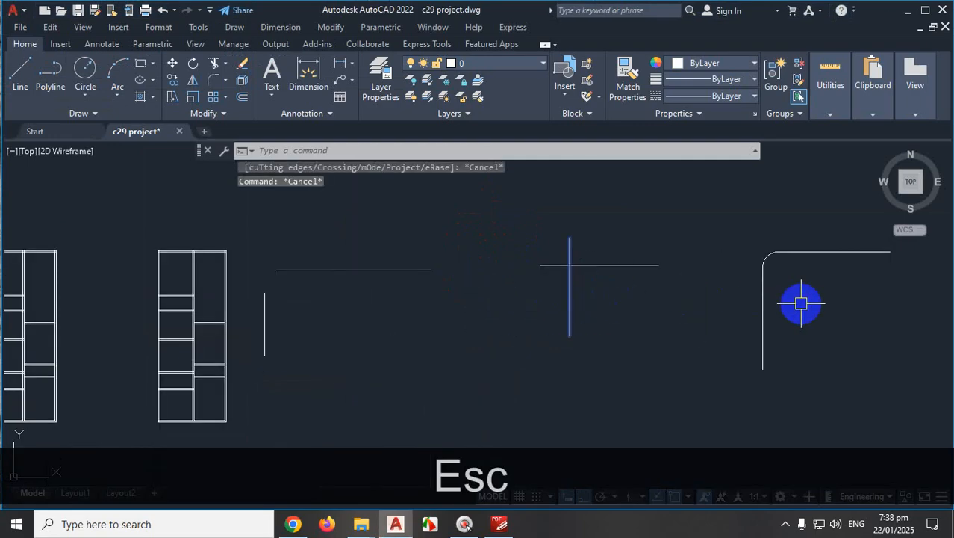
Undo the recent operations back through the fillet that joined the rightmost horizontal and vertical lines
scroll(773, 256, "up", 3)
left_click(775, 252)
left_click(870, 297)
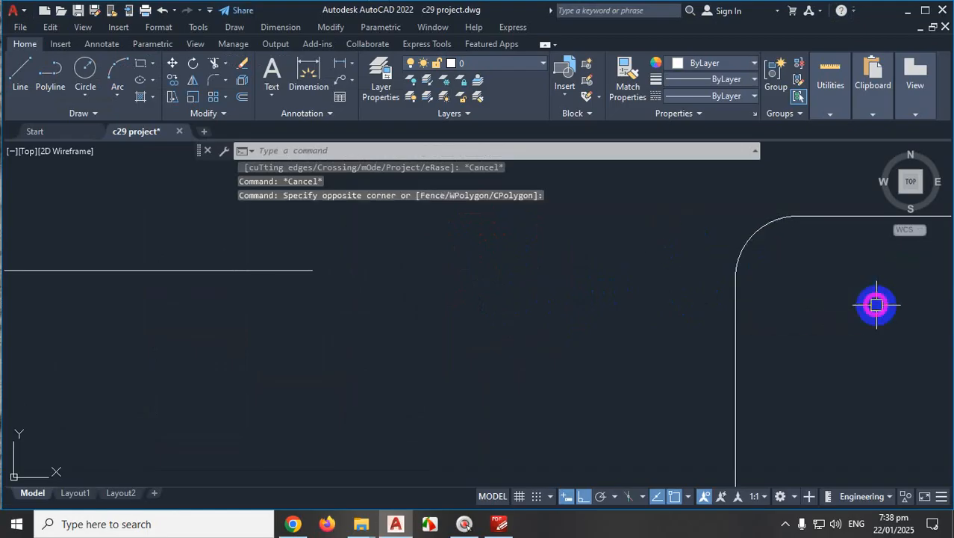
key("Escape")
key("ctrl+z")
key("ctrl+z")
key("ctrl+z")
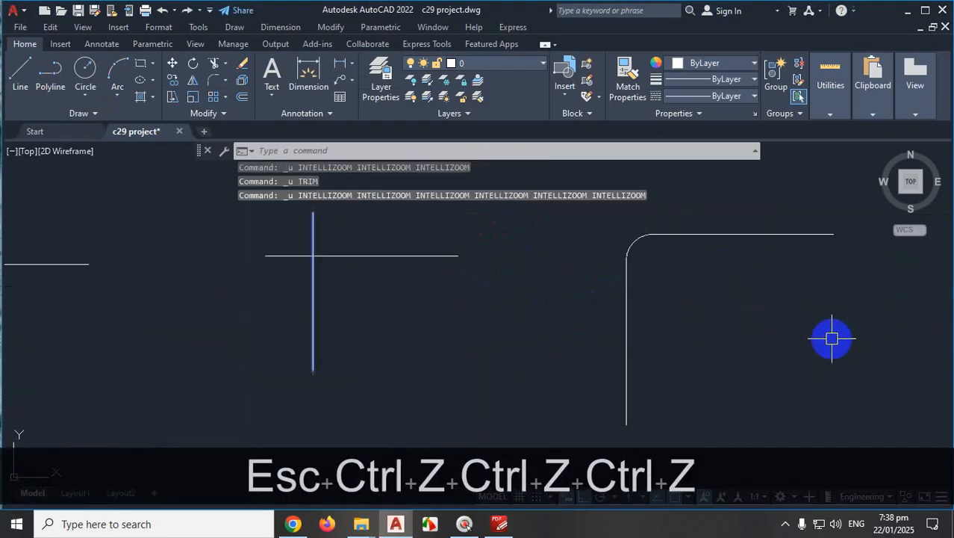
key("ctrl+z")
scroll(673, 319, "down", 2)
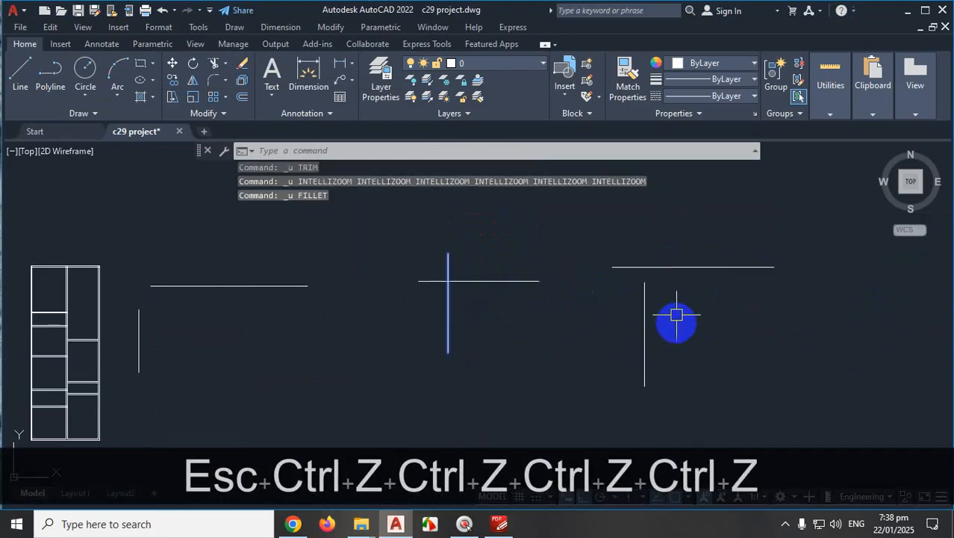
Look up the Extend tool among the modify commands and read its description
key("ctrl+1")
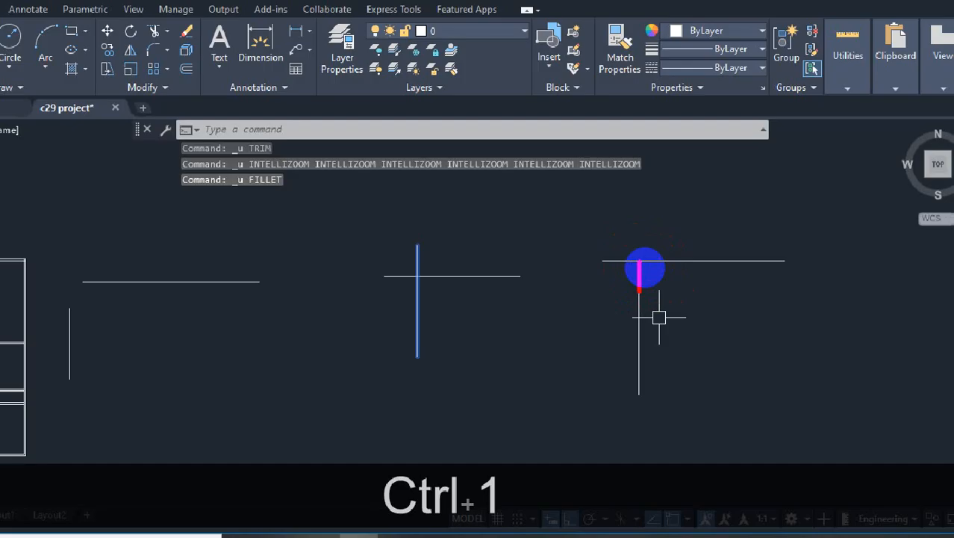
key("Escape")
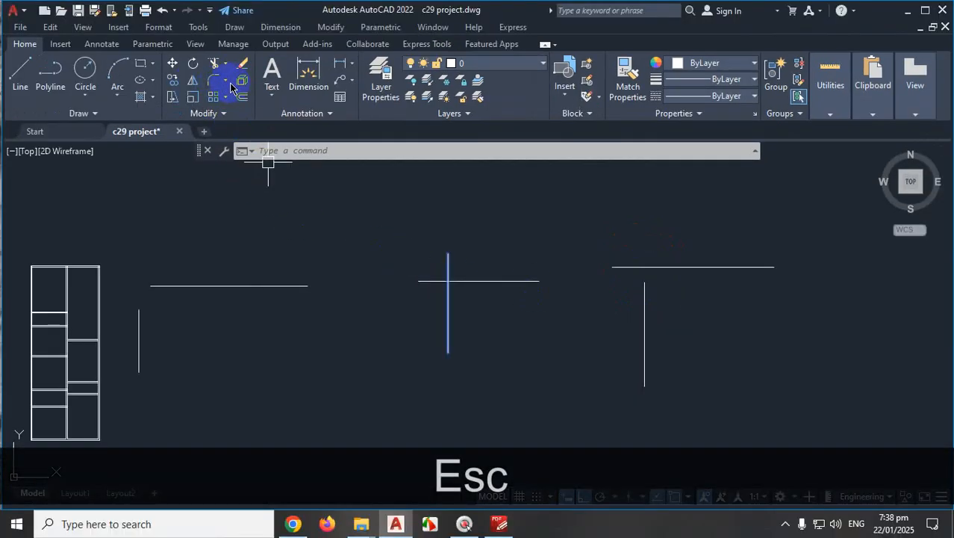
left_click(227, 82)
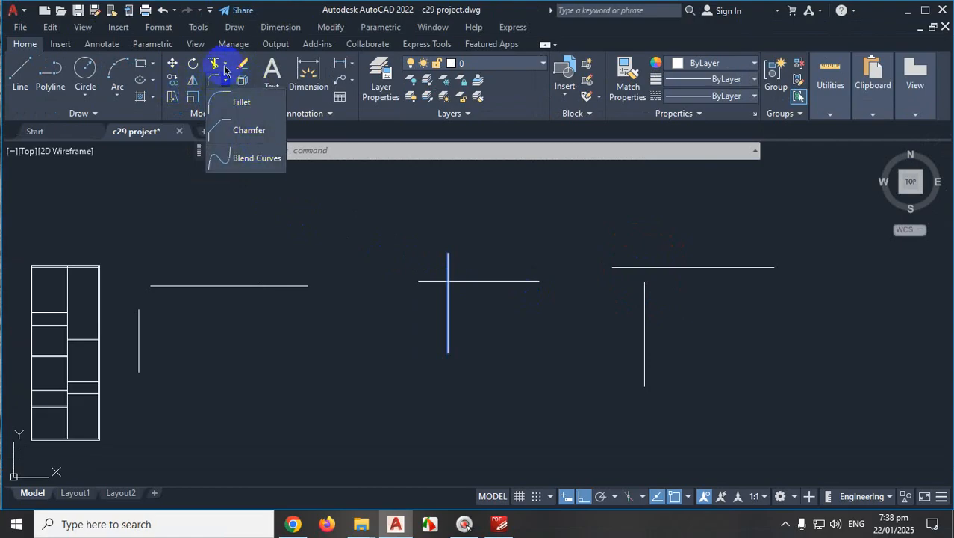
left_click(224, 66)
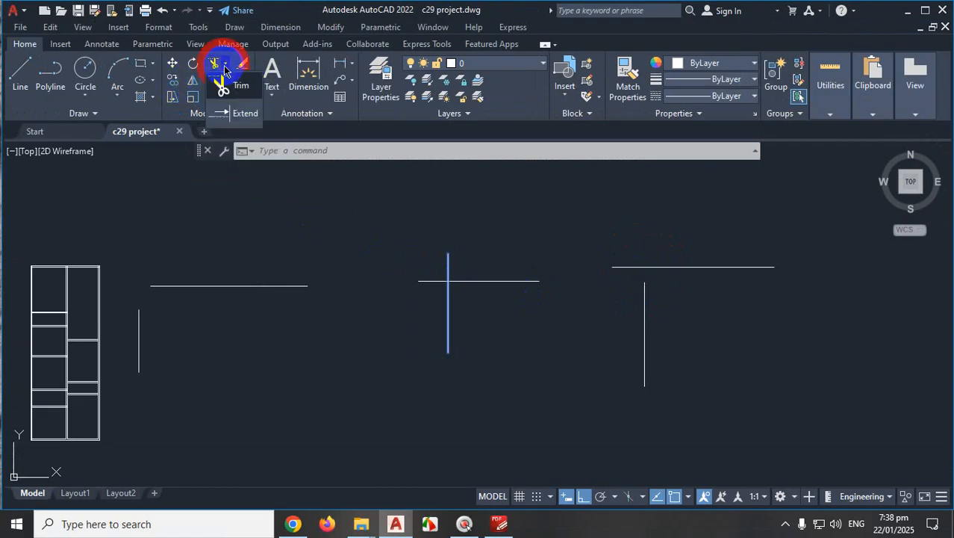
key("ctrl+1")
left_click(236, 114)
left_click_drag(242, 139, 258, 150)
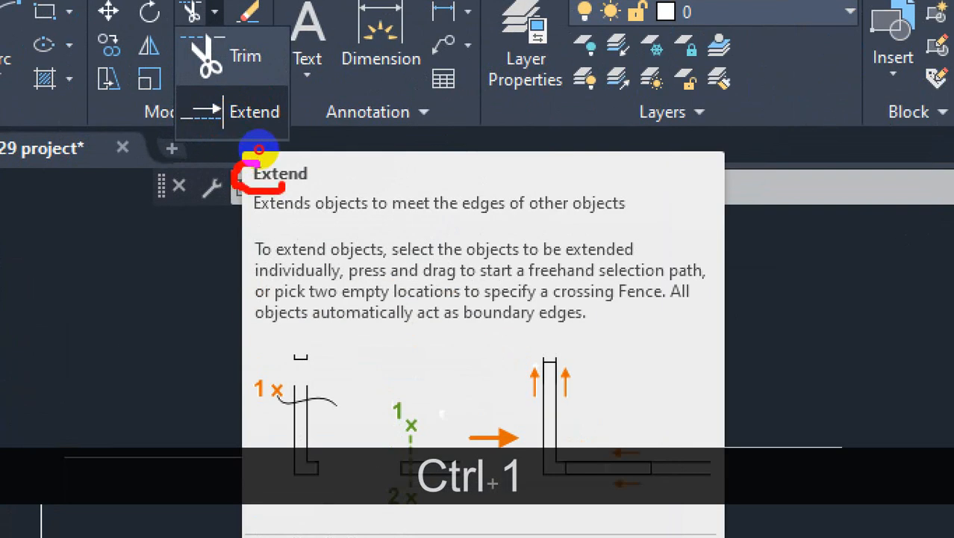
key("Escape")
key("Escape")
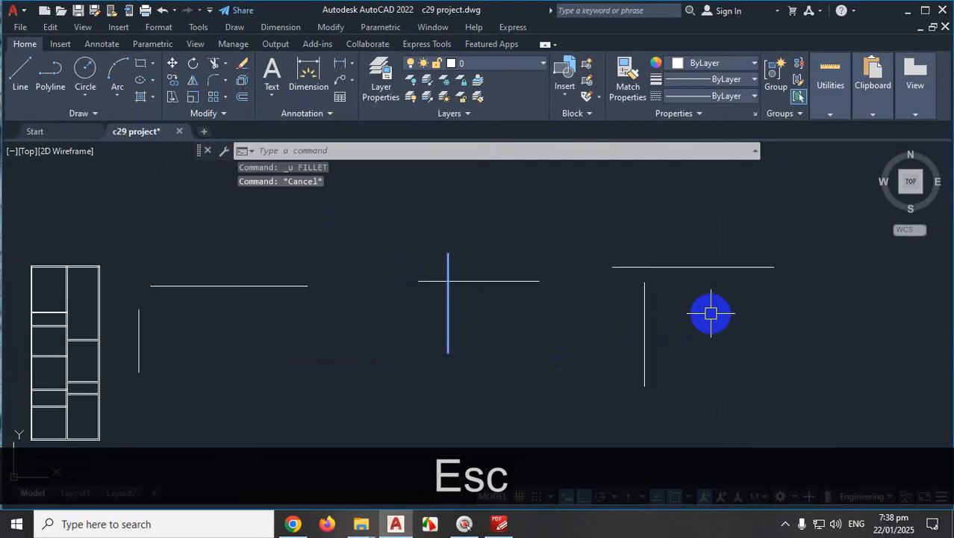
Start the Extend command for the vertical line below the rightmost horizontal line
type("ex")
key("Return")
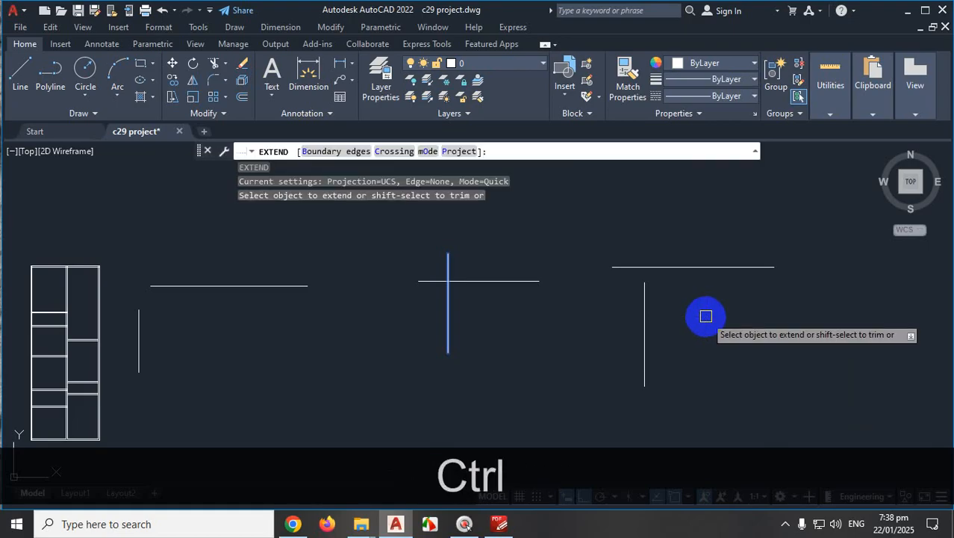
key("ctrl+1")
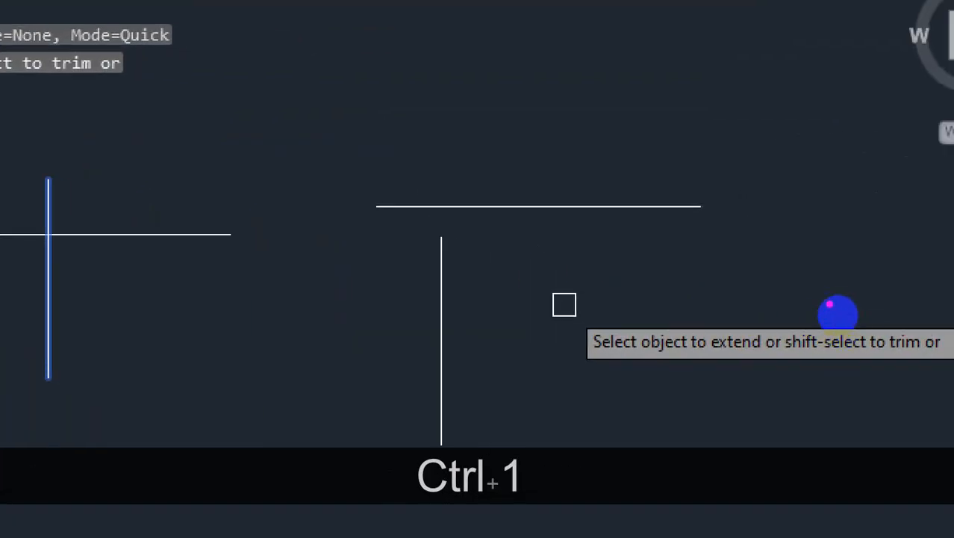
mouse_move(838, 312)
left_mouse_down()
mouse_move(558, 387)
mouse_move(793, 288)
left_mouse_up()
key("Escape")
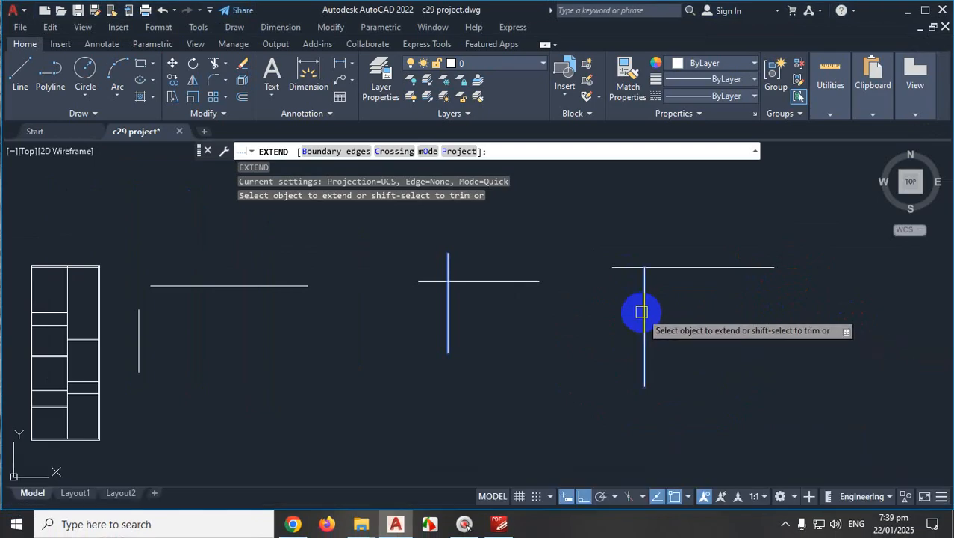
Examine the Extend previews on the three pairs of practice lines, including the leftmost pair without a meeting point, and end the command
scroll(642, 312, "up", 2)
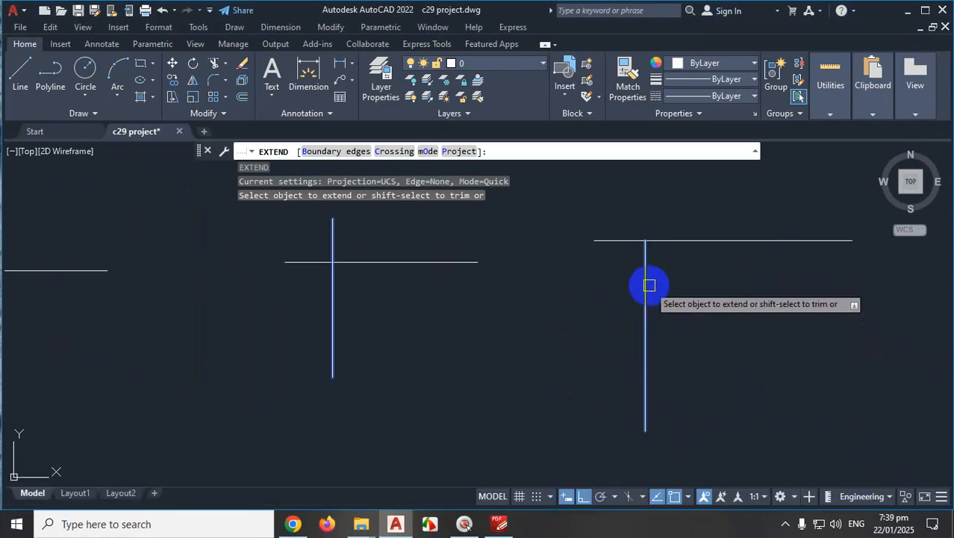
scroll(649, 286, "down", 5)
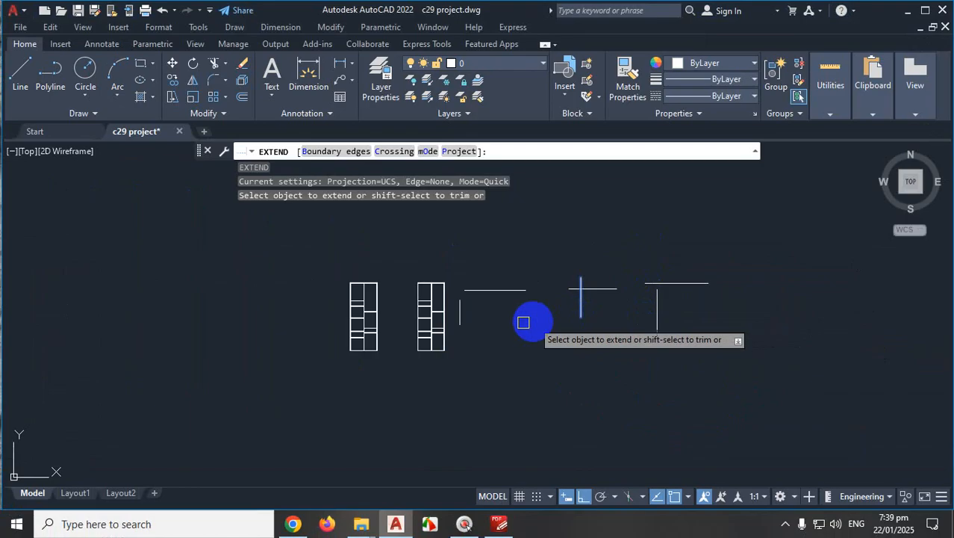
scroll(448, 295, "up", 3)
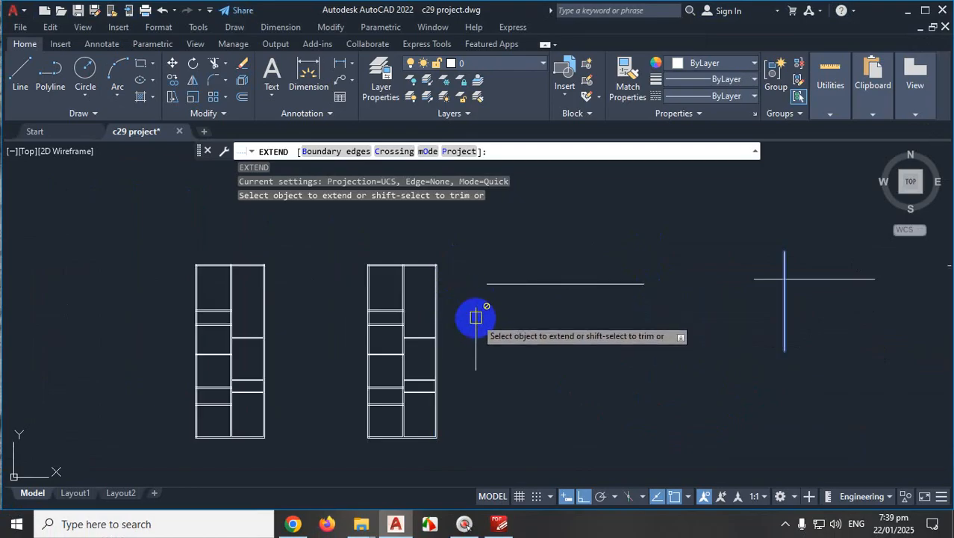
scroll(476, 317, "up", 2)
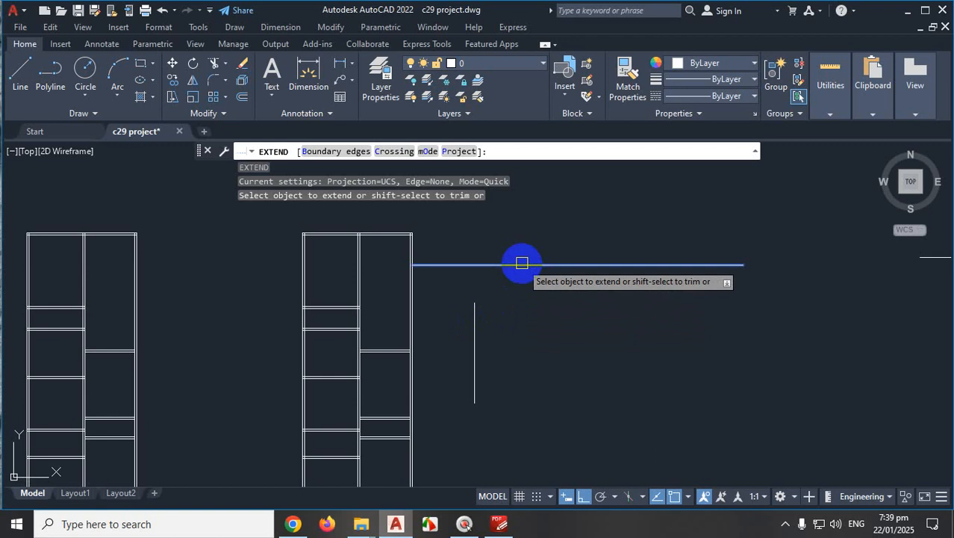
scroll(522, 263, "down", 4)
scroll(747, 273, "up", 2)
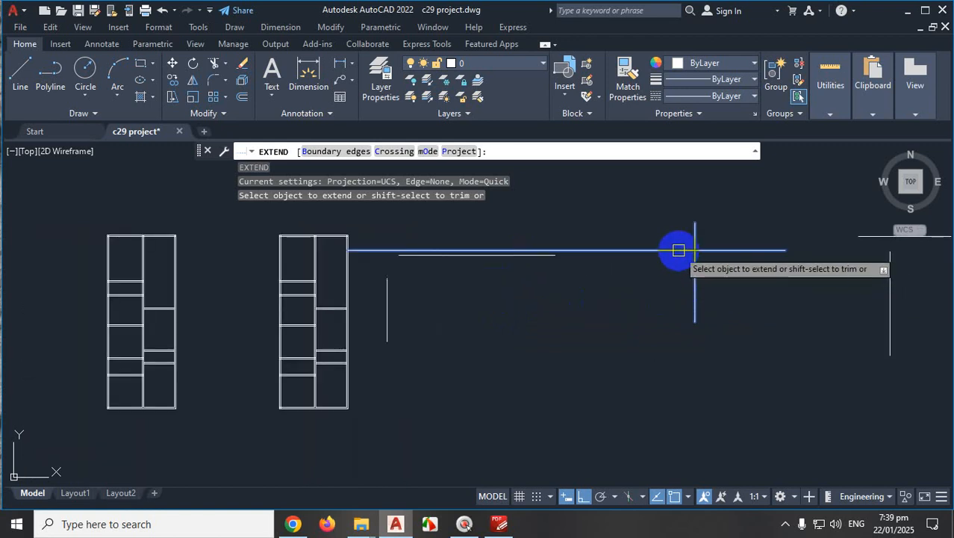
scroll(695, 299, "down", 2)
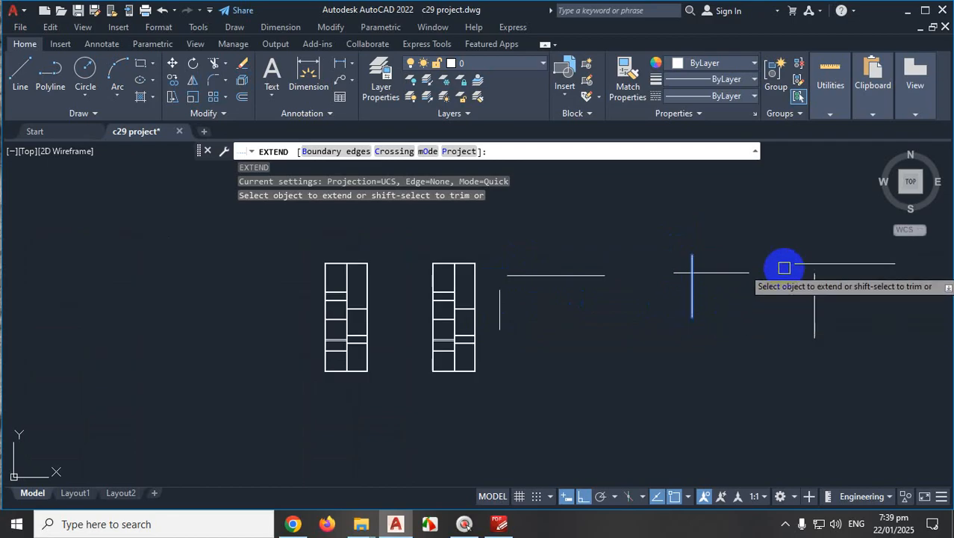
scroll(791, 261, "up", 2)
scroll(799, 257, "up", 6)
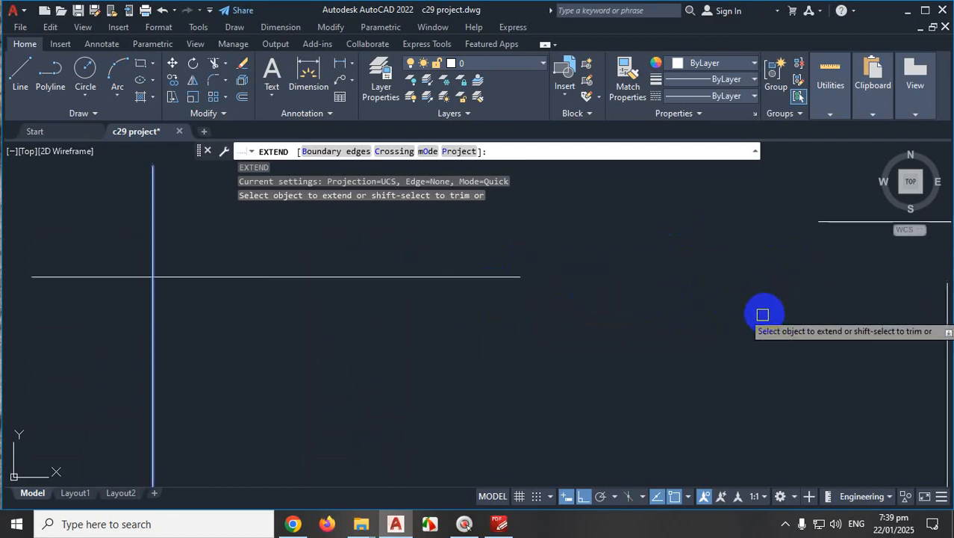
scroll(760, 313, "down", 2)
scroll(758, 314, "up", 2)
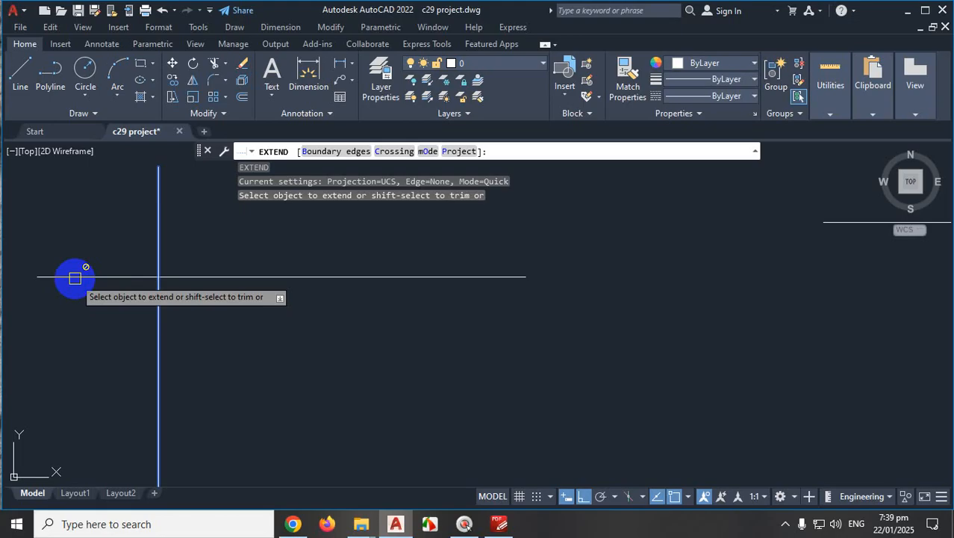
scroll(295, 264, "down", 8)
scroll(426, 278, "up", 3)
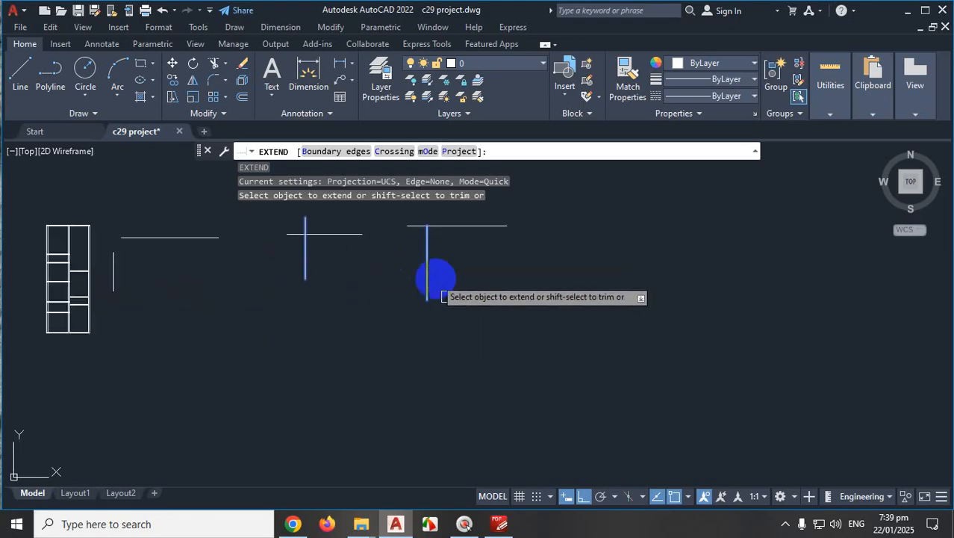
middle_click_drag(436, 182, 443, 259)
scroll(443, 261, "up", 2)
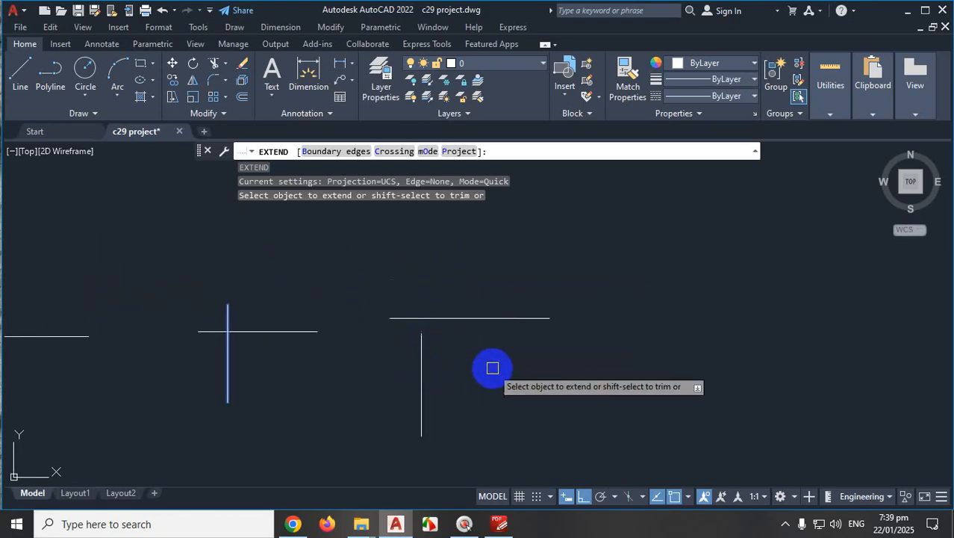
scroll(471, 373, "down", 3)
scroll(469, 386, "up", 8)
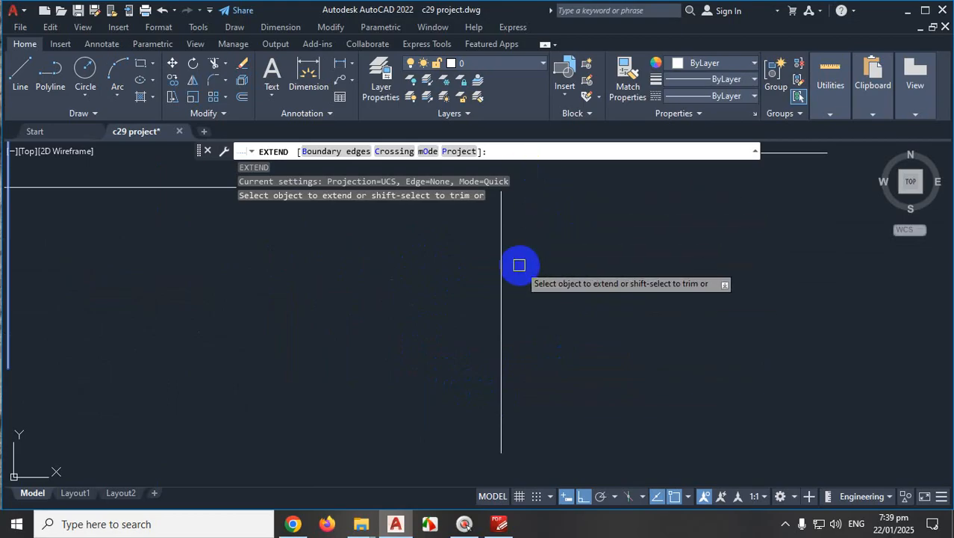
middle_click_drag(537, 241, 509, 248)
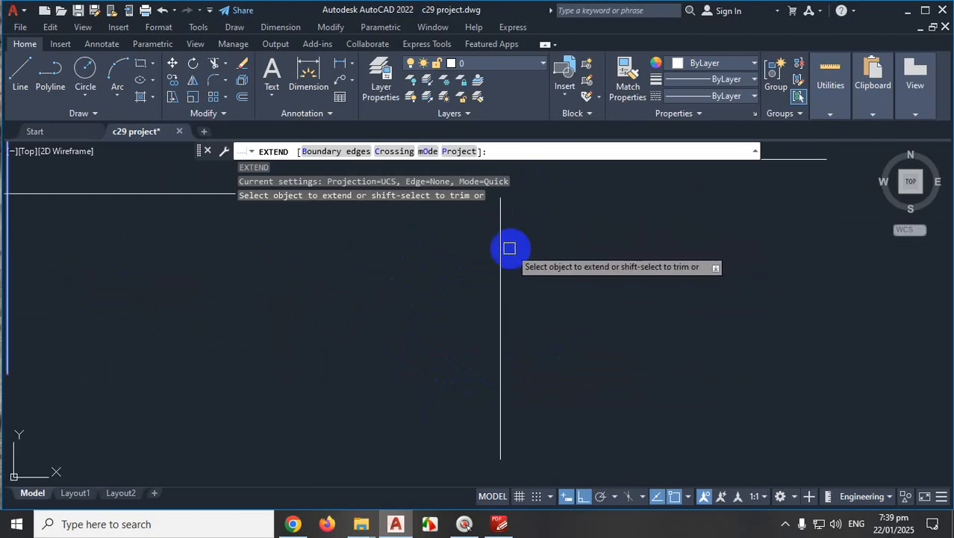
scroll(467, 280, "up", 2)
scroll(532, 262, "down", 5)
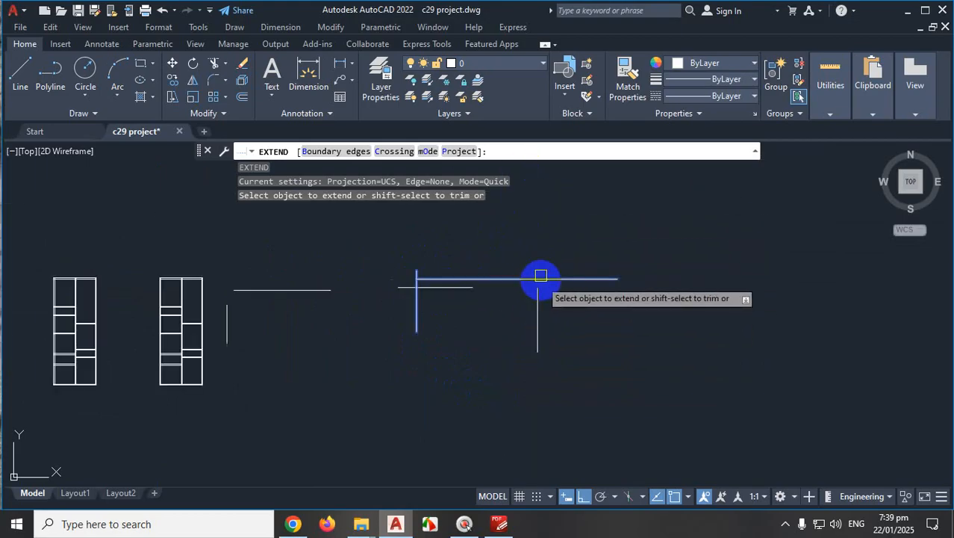
scroll(532, 254, "up", 4)
scroll(523, 317, "down", 7)
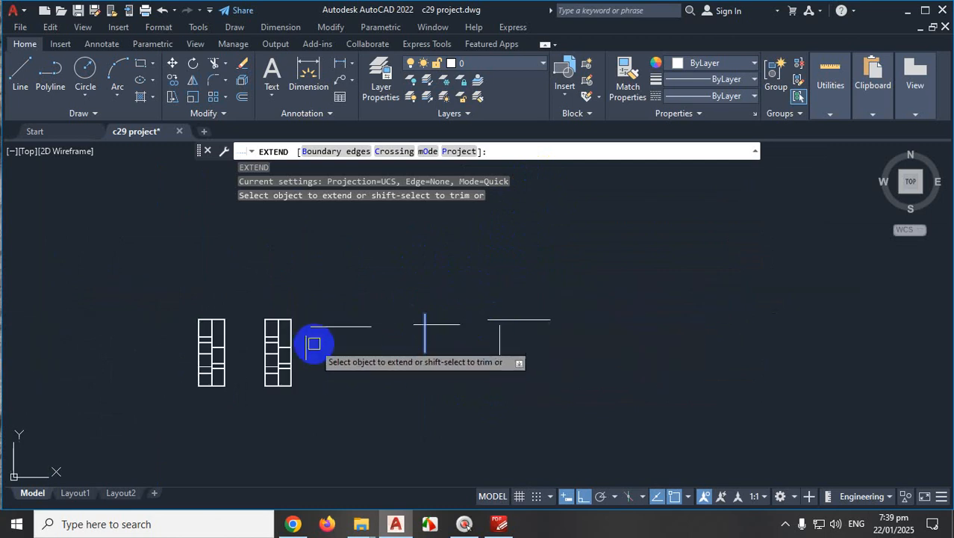
scroll(319, 344, "up", 5)
scroll(314, 287, "up", 3)
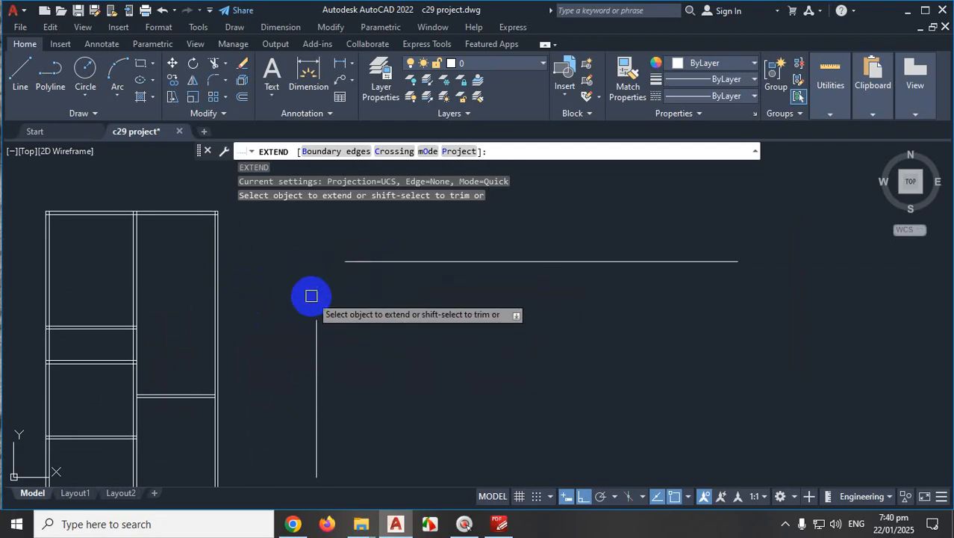
key("Escape")
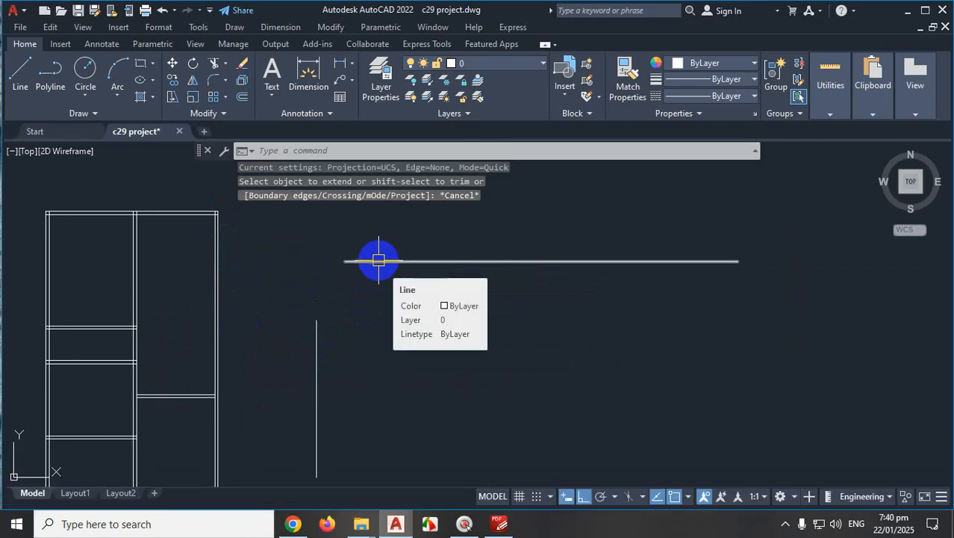
Draw a vertical line about 66' long above the shelf drawings and a separate shorter-gap horizontal line up and to its right
scroll(381, 351, "down", 3)
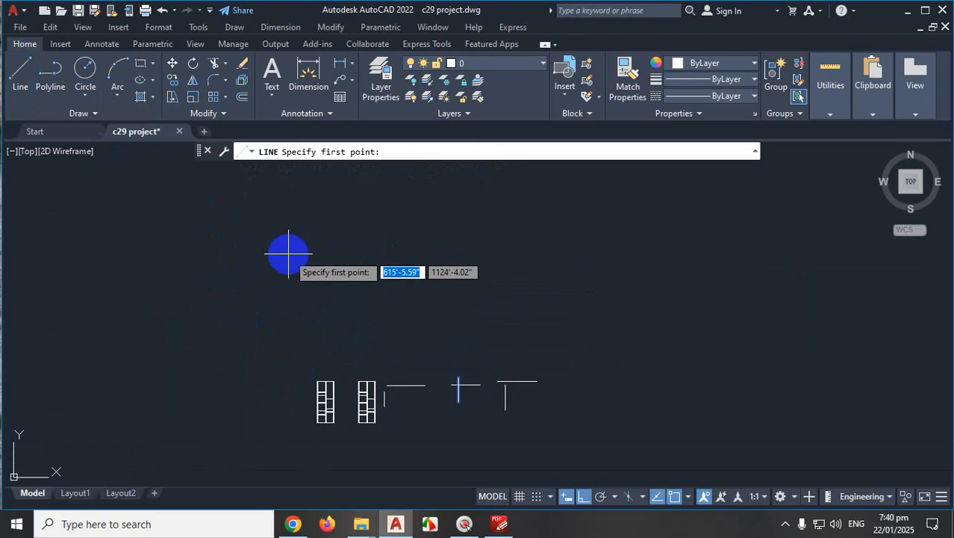
left_click(289, 254)
left_click(288, 303)
key("Escape")
left_click(22, 65)
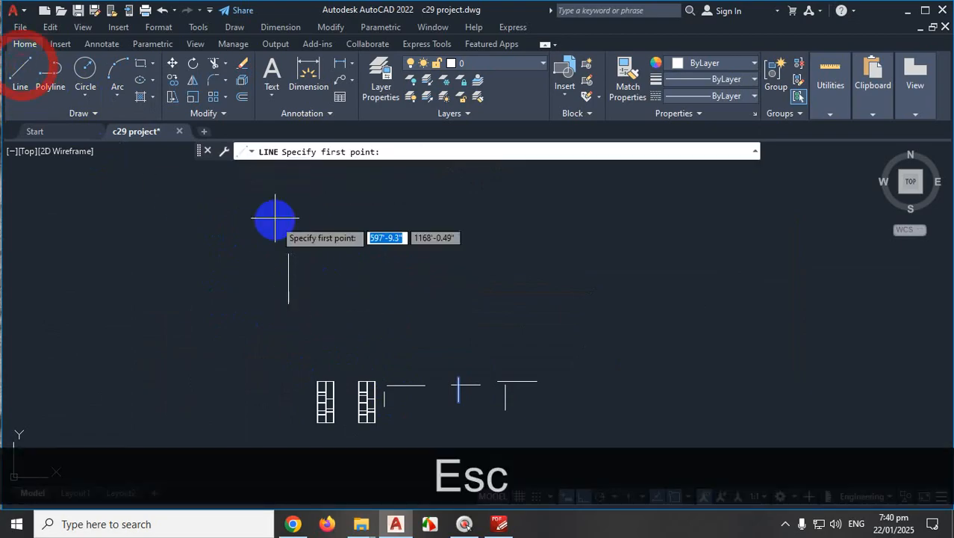
left_click(307, 217)
left_click(368, 217)
key("Escape")
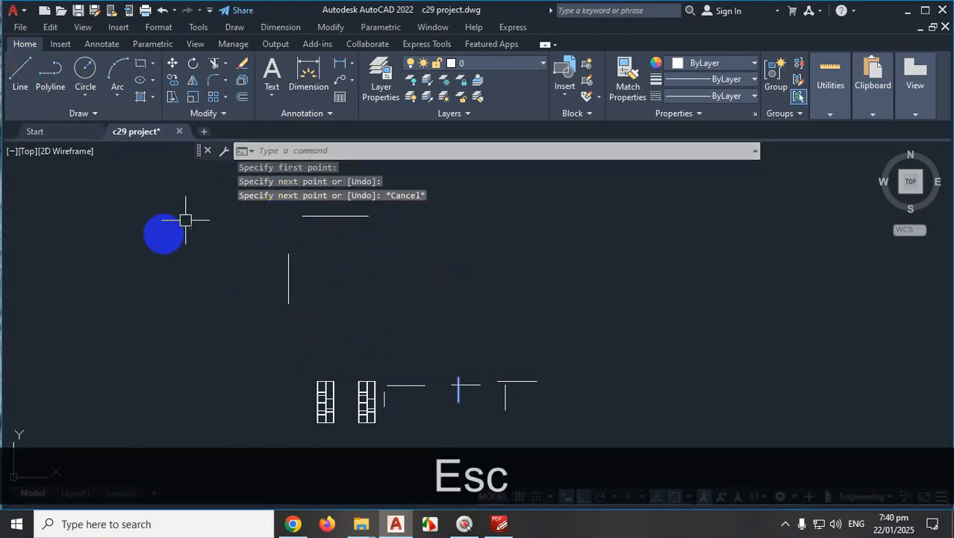
Stretch the new vertical line's upper endpoint past the level of the horizontal line, and undo the stretch
scroll(385, 338, "down", 1)
scroll(357, 319, "up", 2)
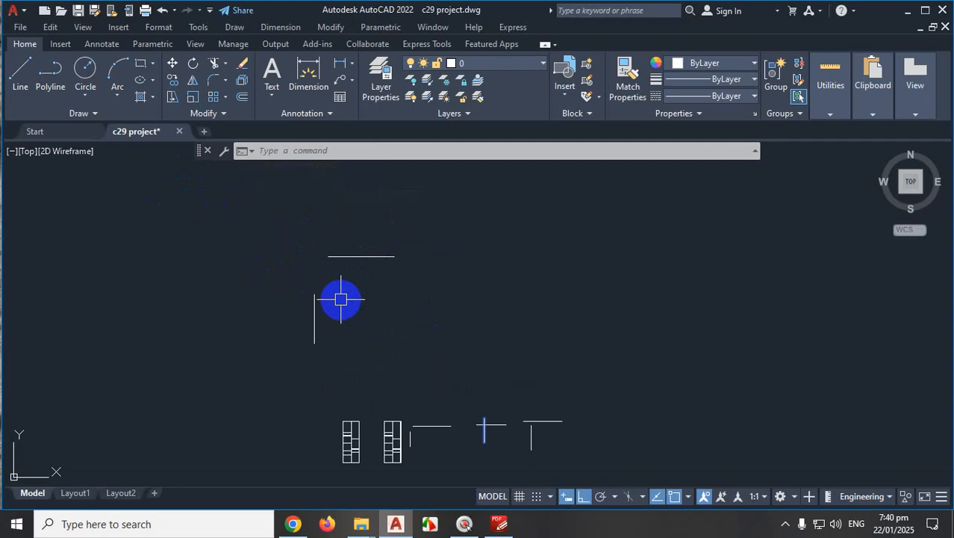
scroll(286, 278, "up", 3)
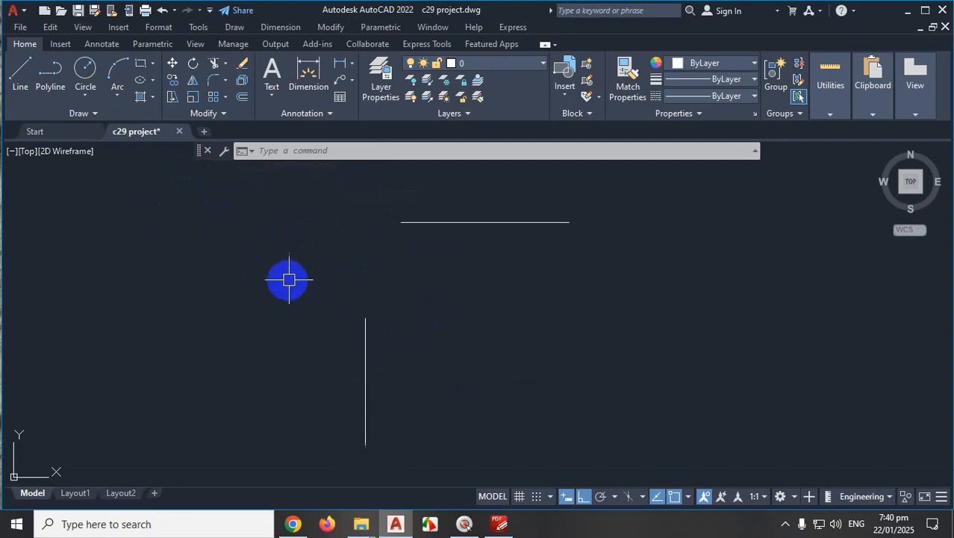
left_click(366, 334)
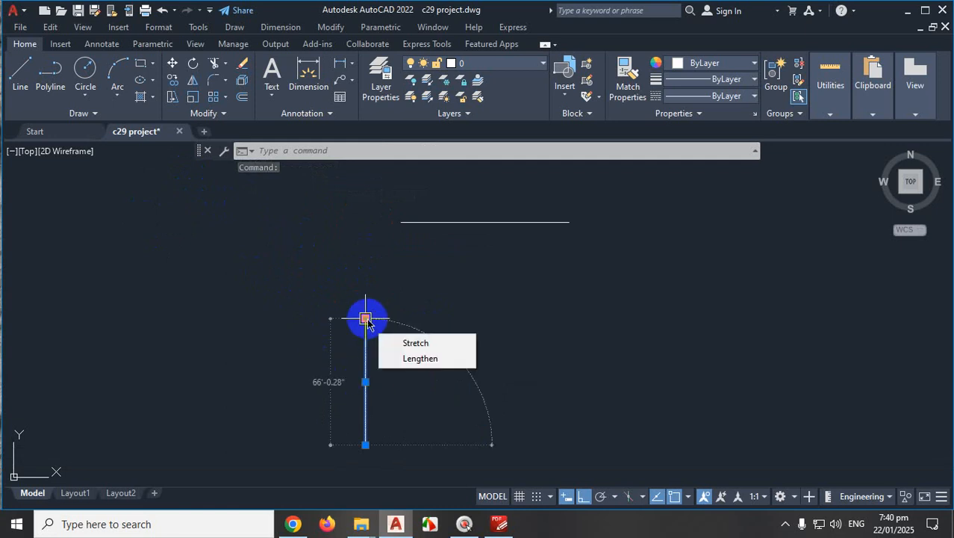
left_click(367, 318)
left_click(365, 166)
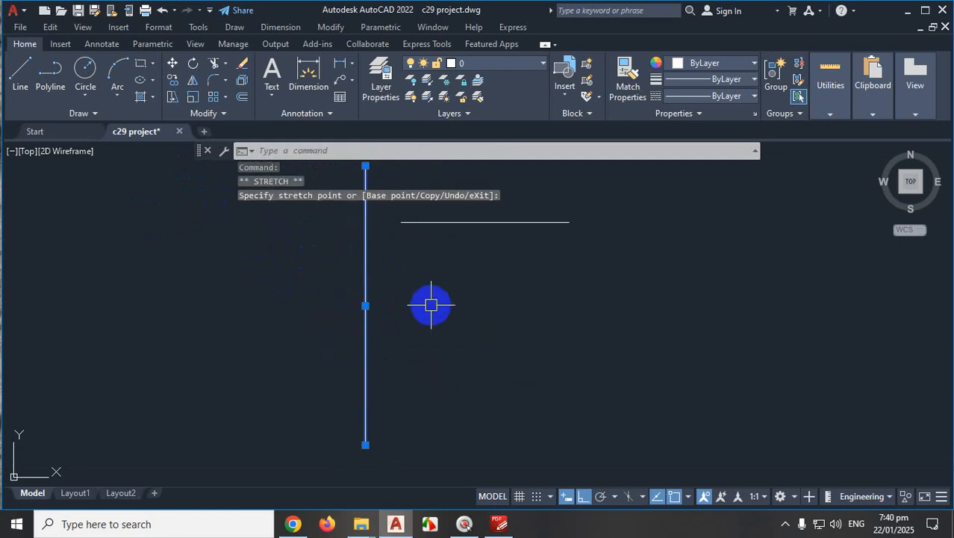
key("Escape")
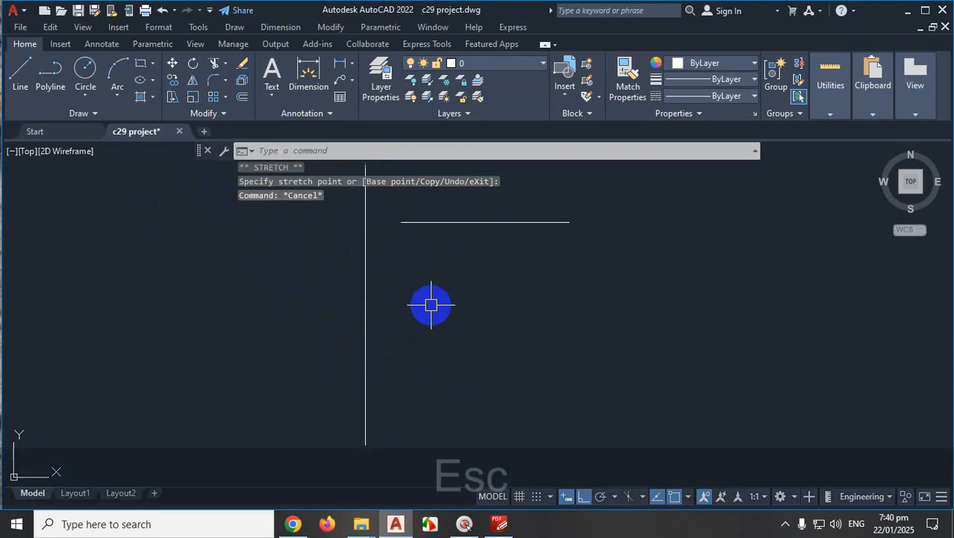
key("ctrl+z")
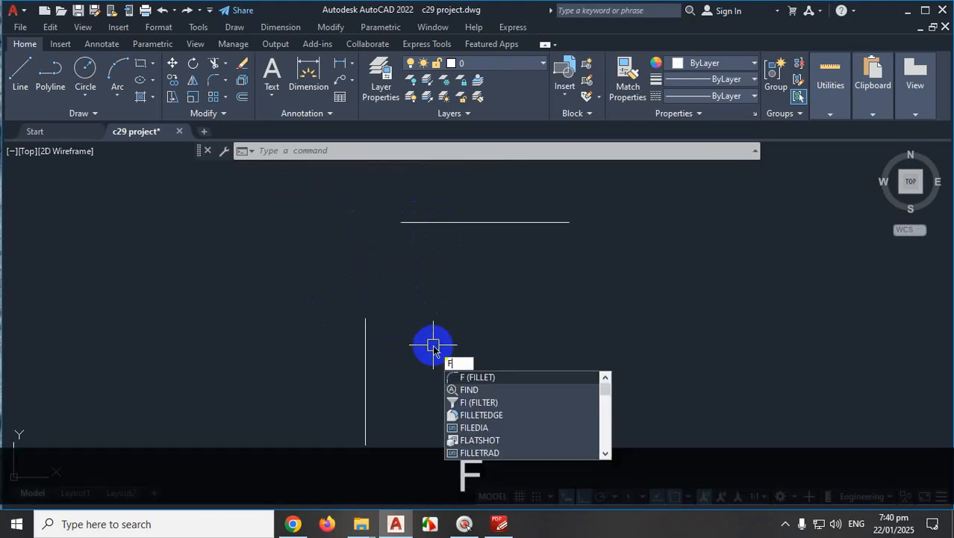
Join the new horizontal and vertical lines in a sharp corner with Fillet, applying the corner option instead of the 50' radius
key("Return")
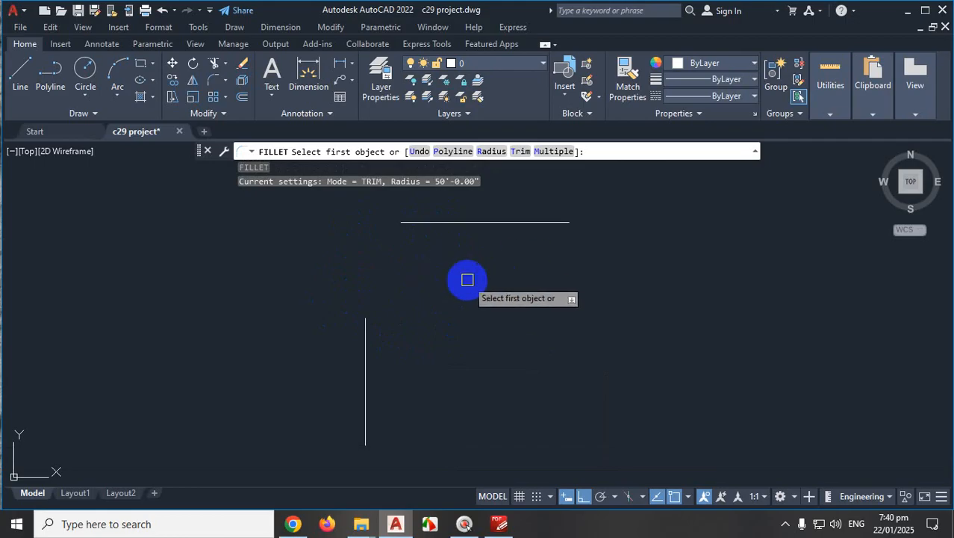
left_click(440, 223)
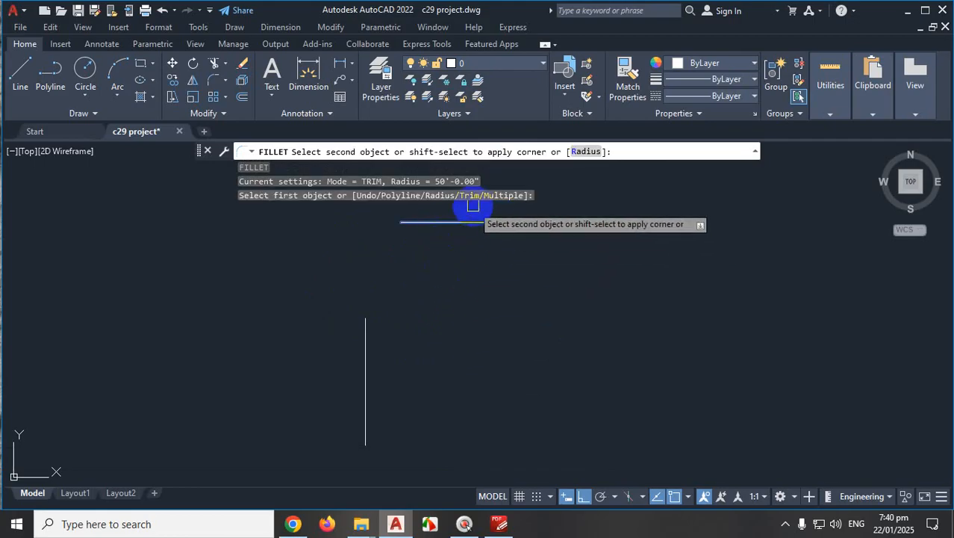
key("ctrl+1")
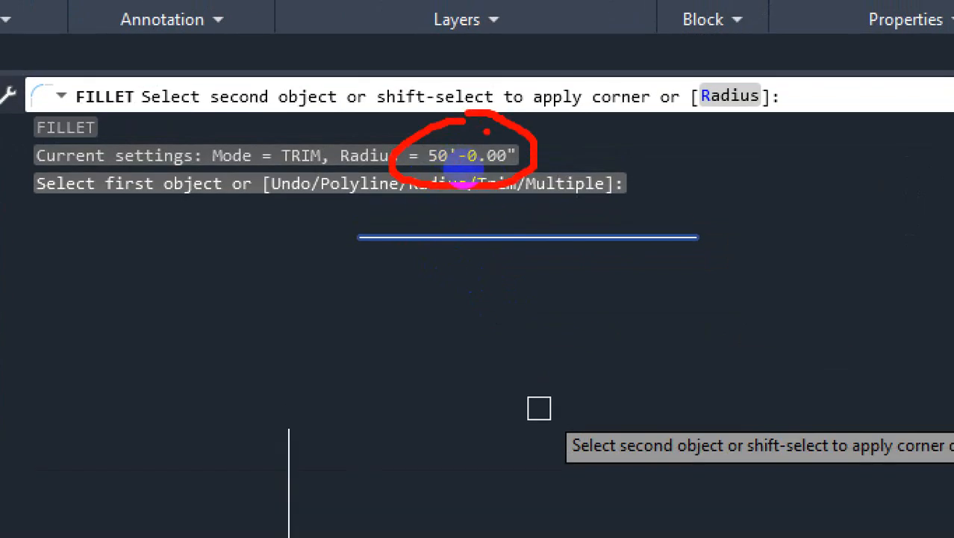
key("Escape")
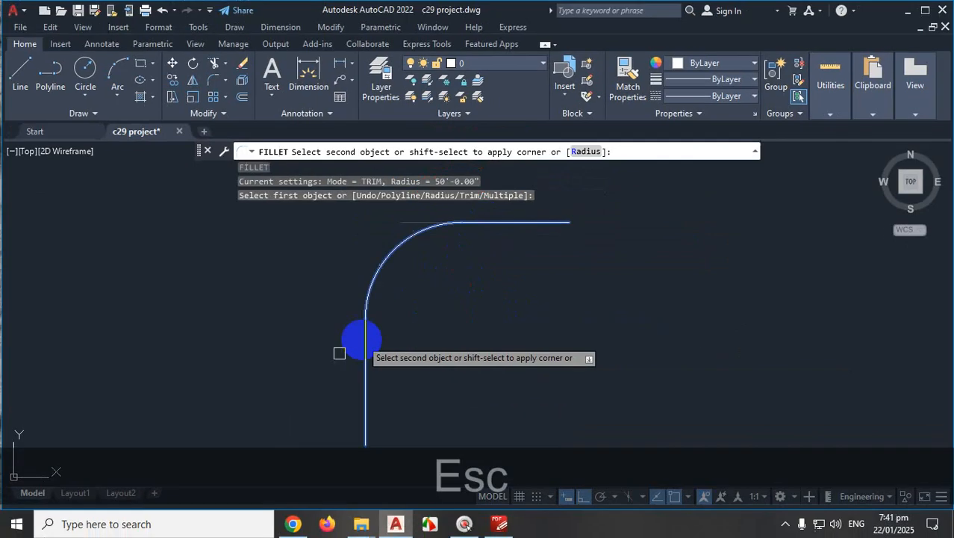
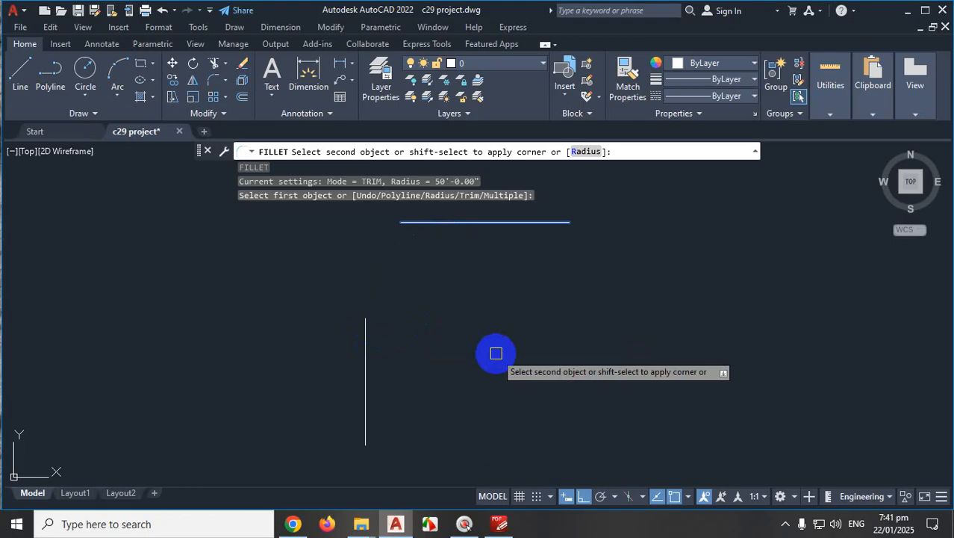
key("ctrl+1")
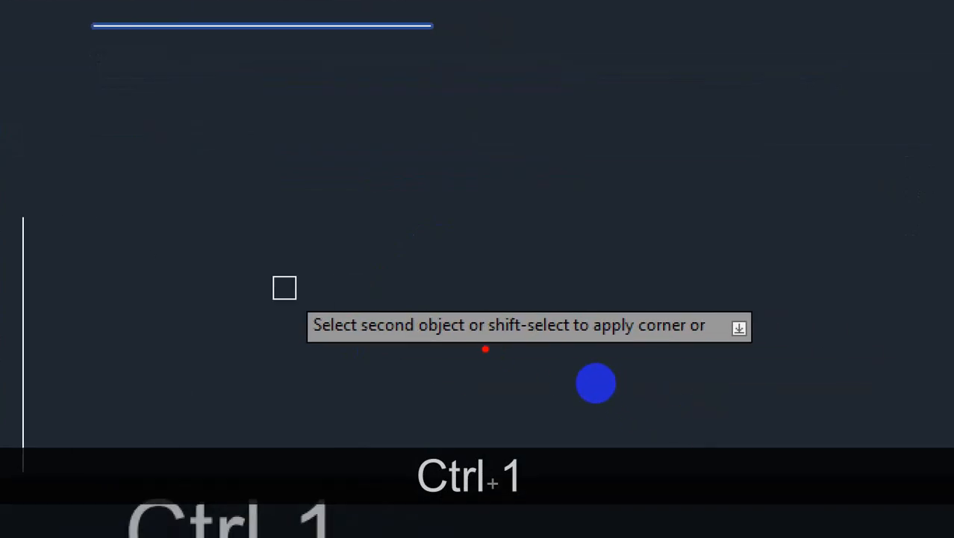
mouse_move(500, 345)
left_mouse_down()
mouse_move(668, 357)
mouse_move(603, 271)
mouse_move(486, 340)
mouse_move(487, 354)
left_mouse_up()
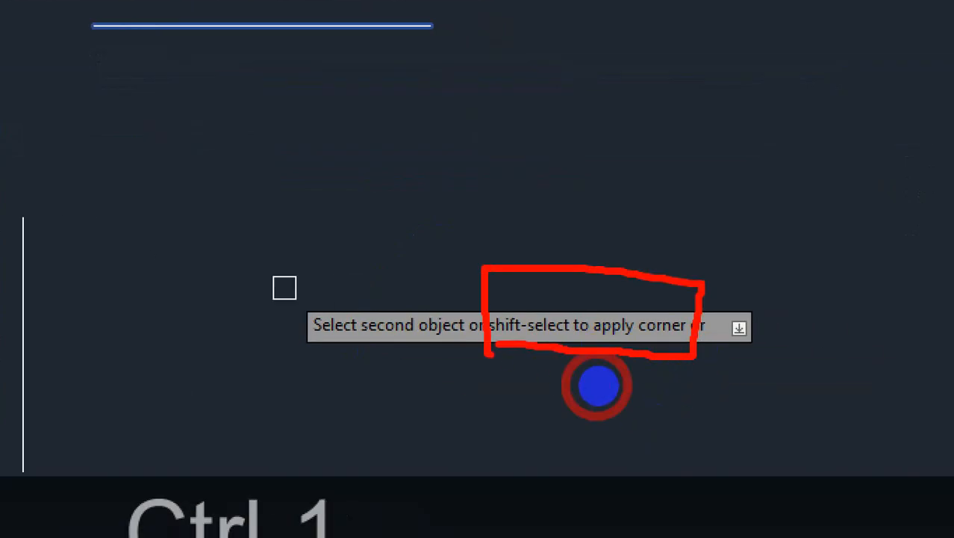
key("Escape")
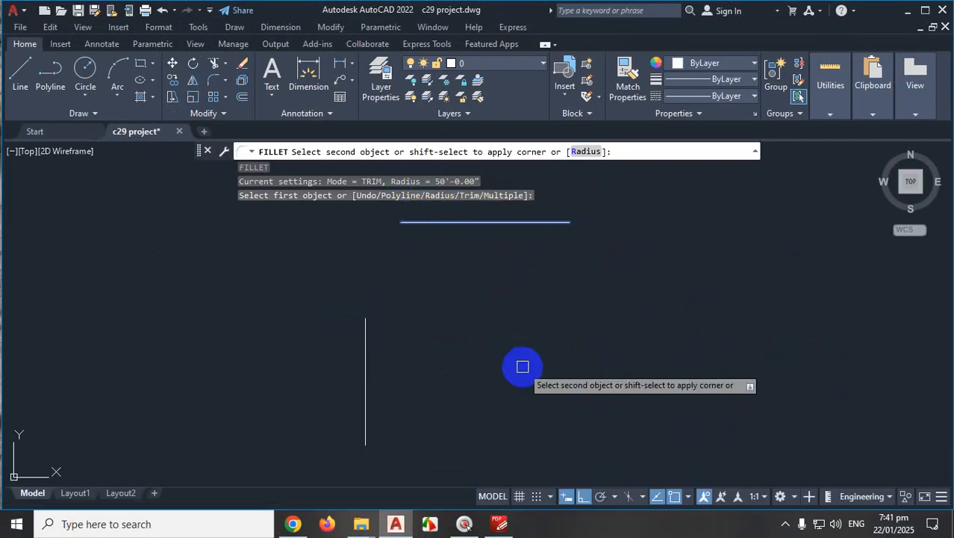
key("shift")
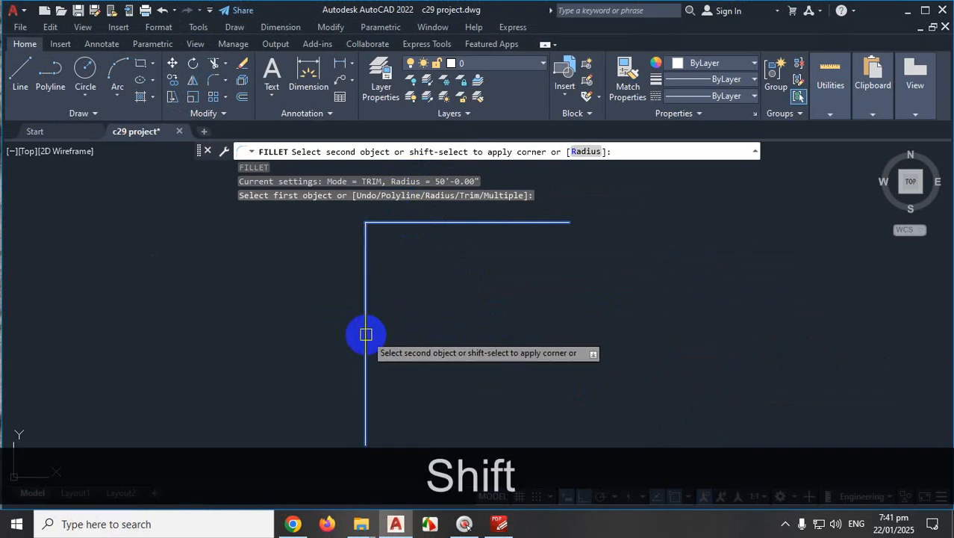
left_click(366, 334, "shift")
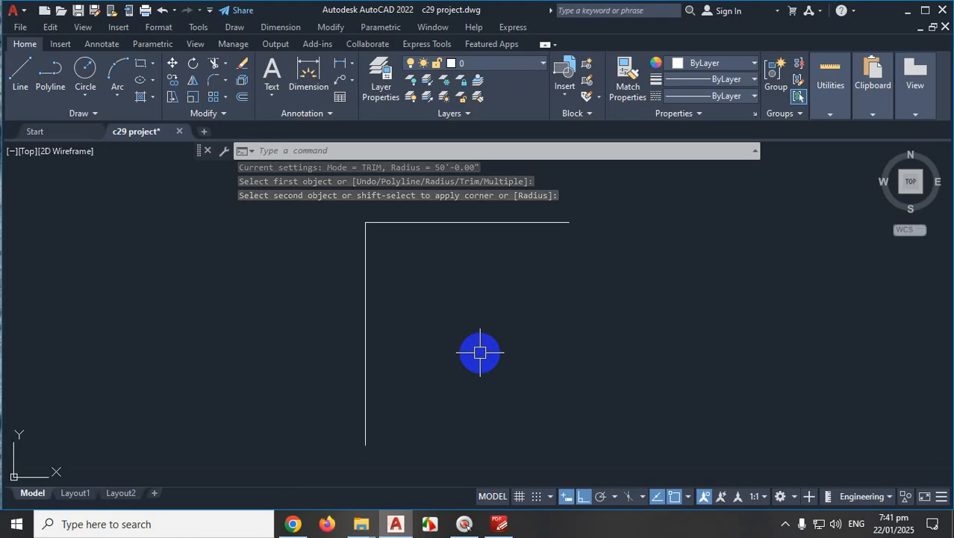
Examine the middle wall junction in the left plan and compare it with the bedroom wall corner in PDF-XChange Editor's floor plan
scroll(575, 361, "down", 5)
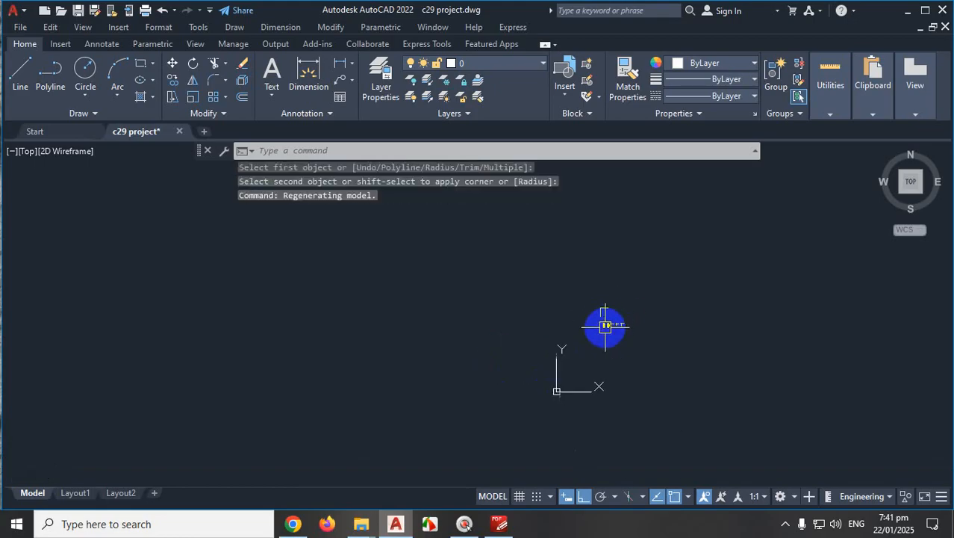
scroll(605, 329, "up", 5)
scroll(590, 344, "down", 4)
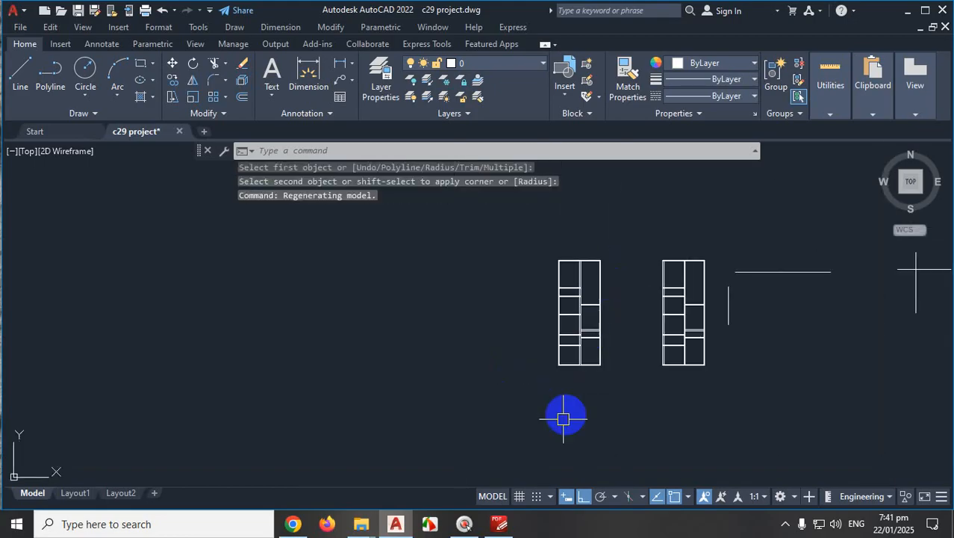
scroll(586, 329, "up", 5)
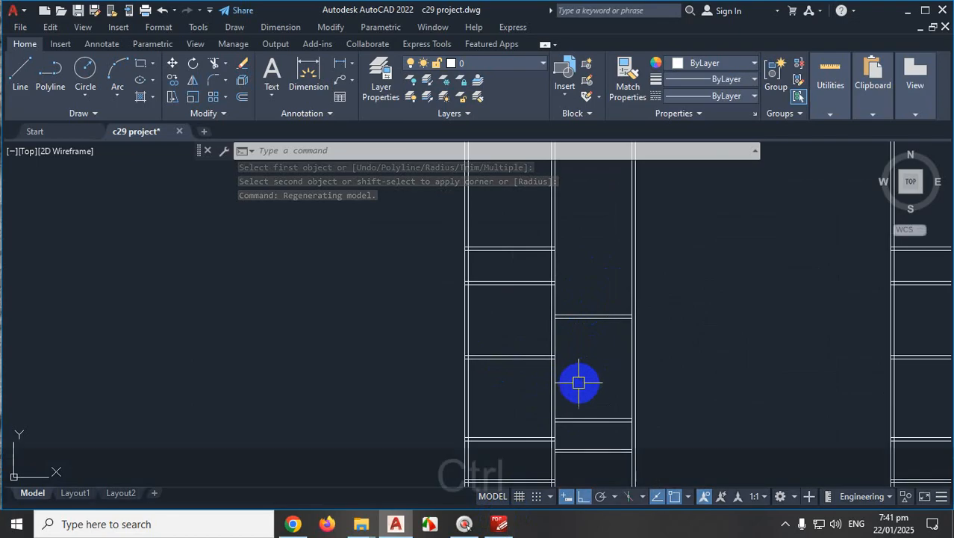
key("ctrl+1")
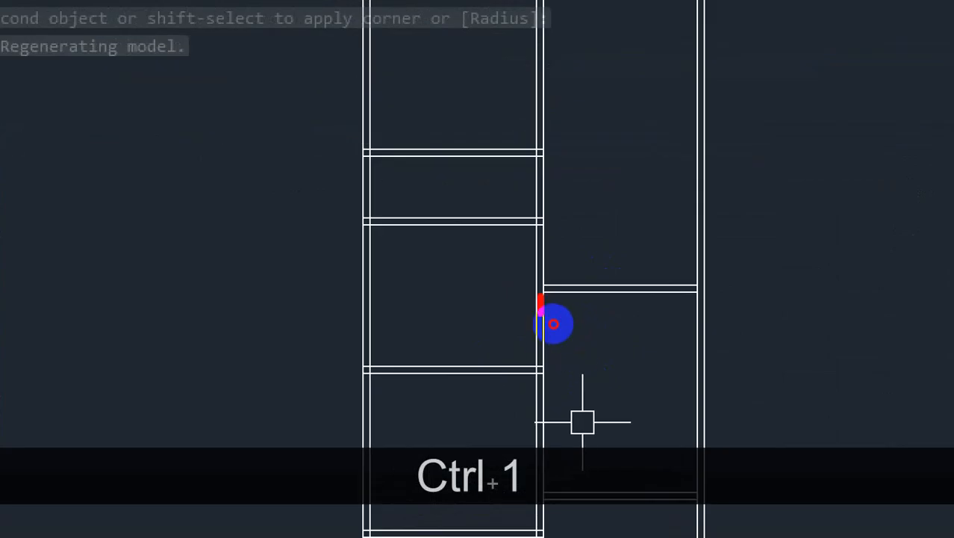
mouse_move(553, 323)
left_mouse_down()
mouse_move(552, 171)
mouse_move(574, 327)
mouse_move(539, 306)
mouse_move(548, 362)
left_mouse_up()
key("Escape")
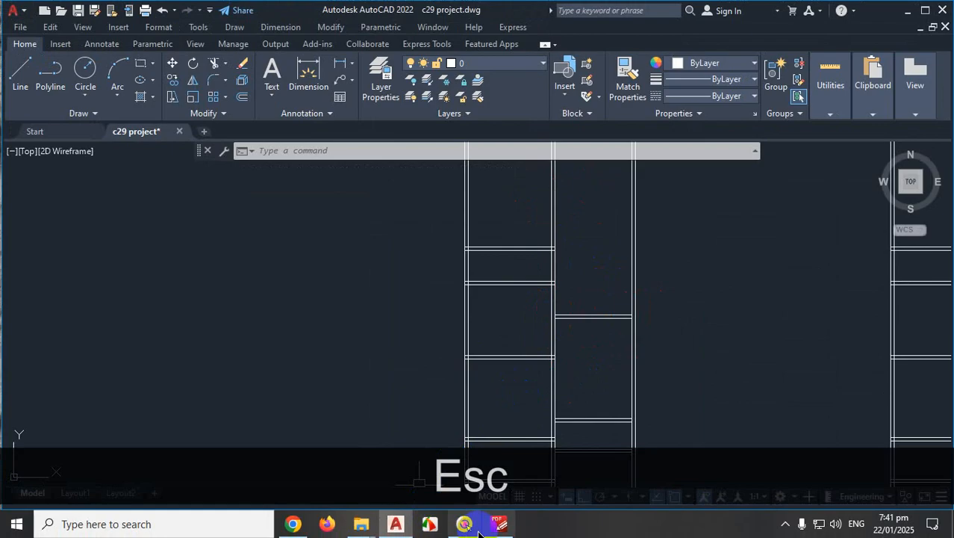
left_click(499, 523)
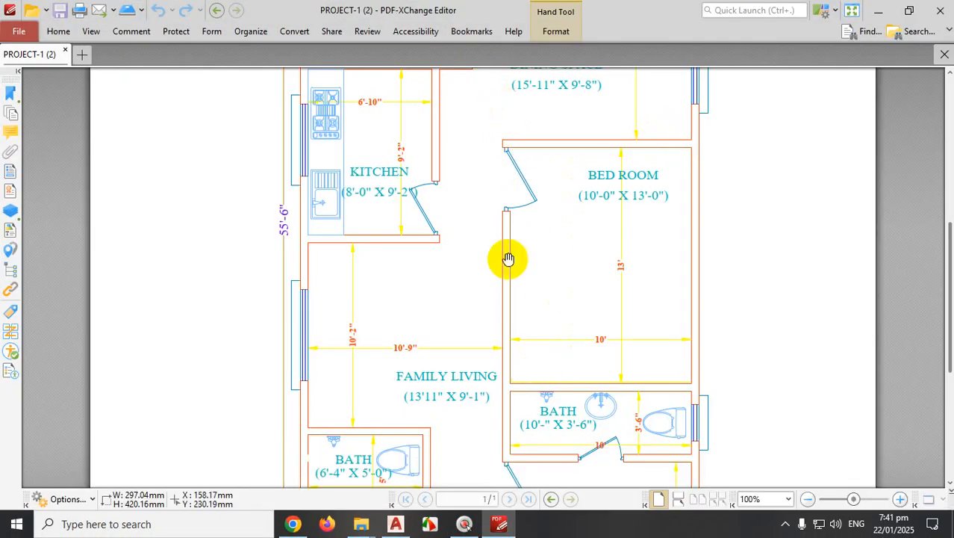
left_click(397, 529)
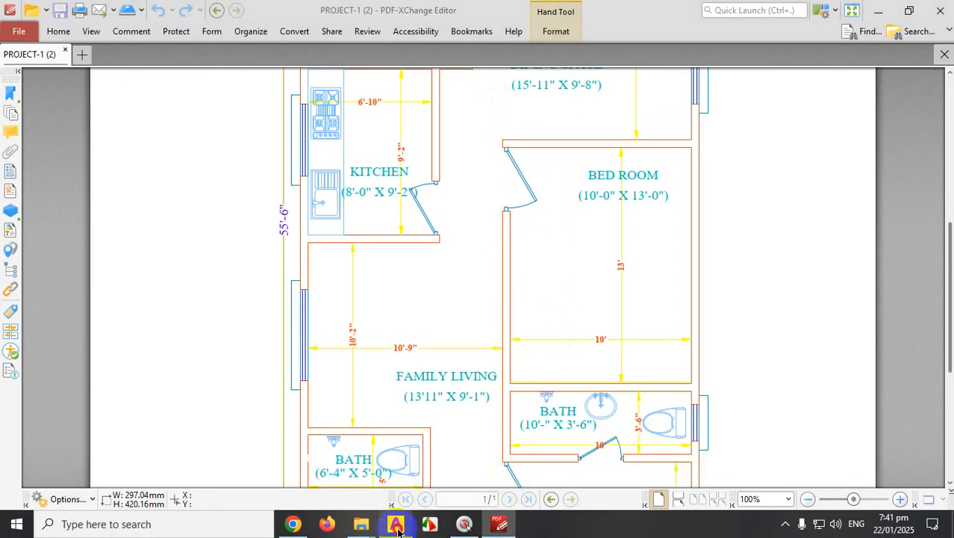
scroll(590, 313, "up", 3)
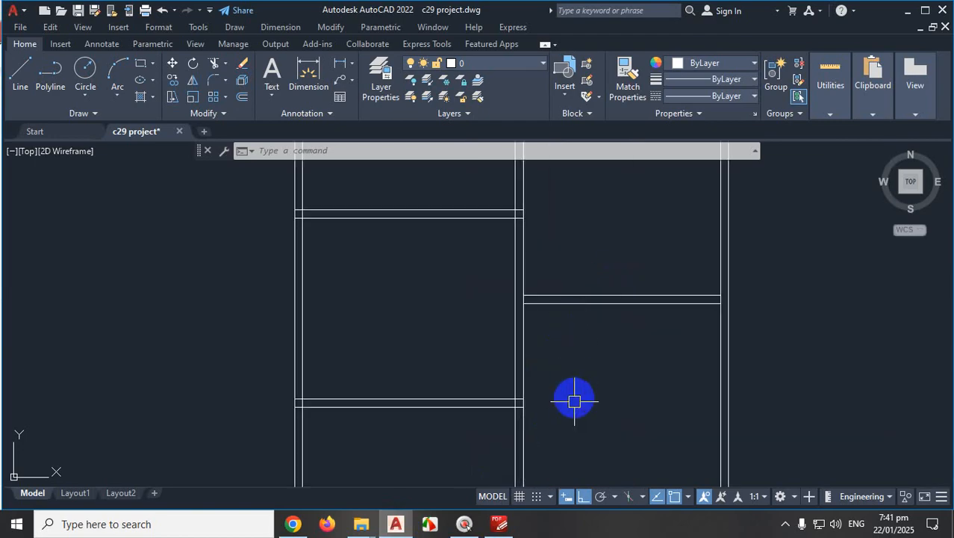
key("ctrl+1")
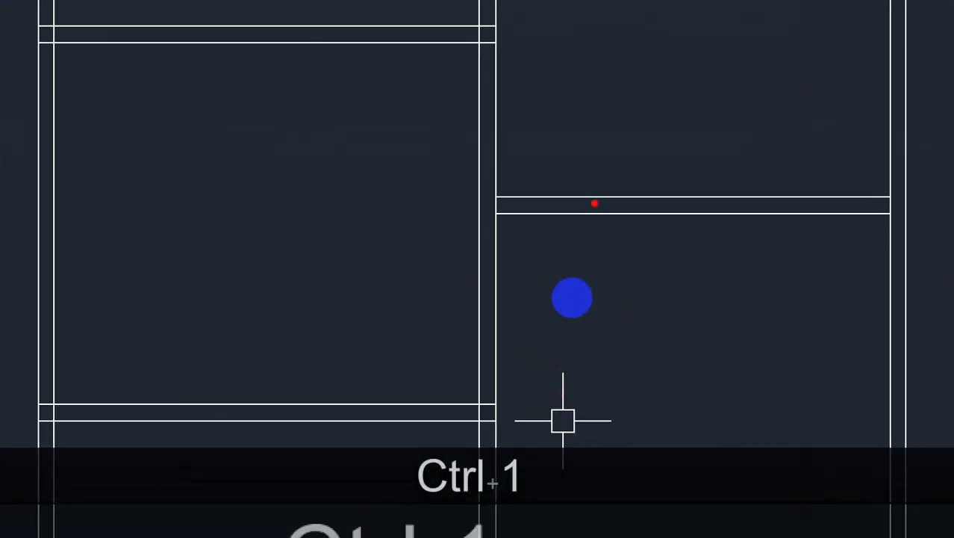
left_click_drag(595, 196, 476, 195)
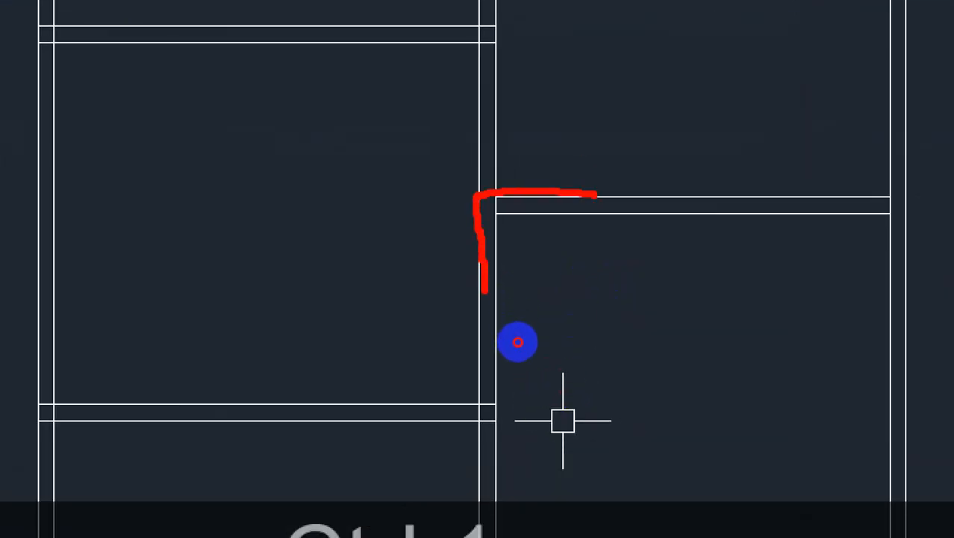
left_click_drag(595, 218, 499, 218)
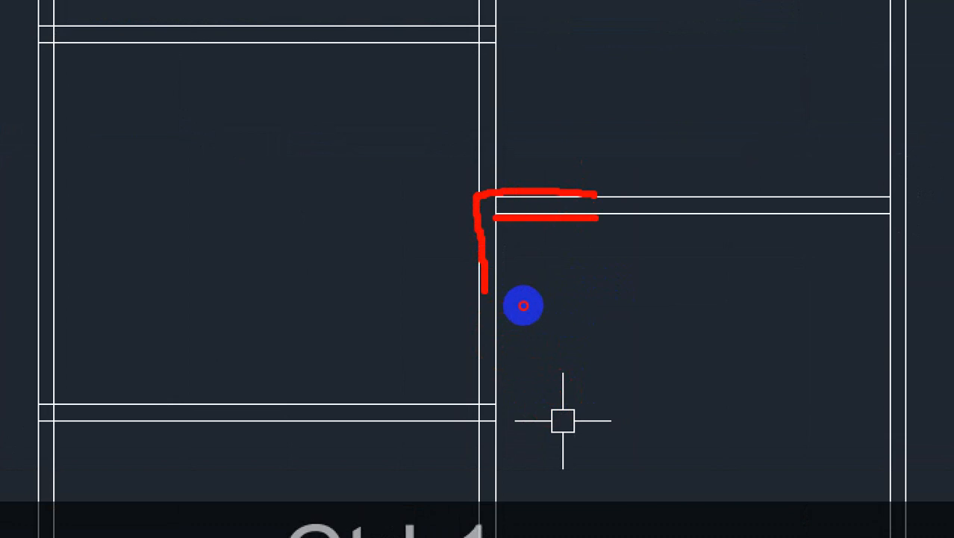
left_click_drag(440, 139, 510, 102)
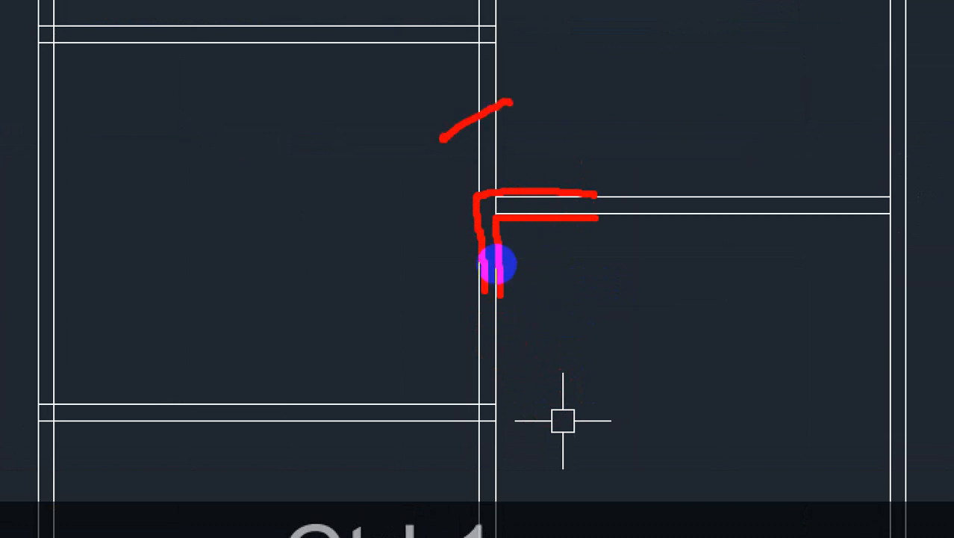
left_click_drag(437, 93, 583, 142)
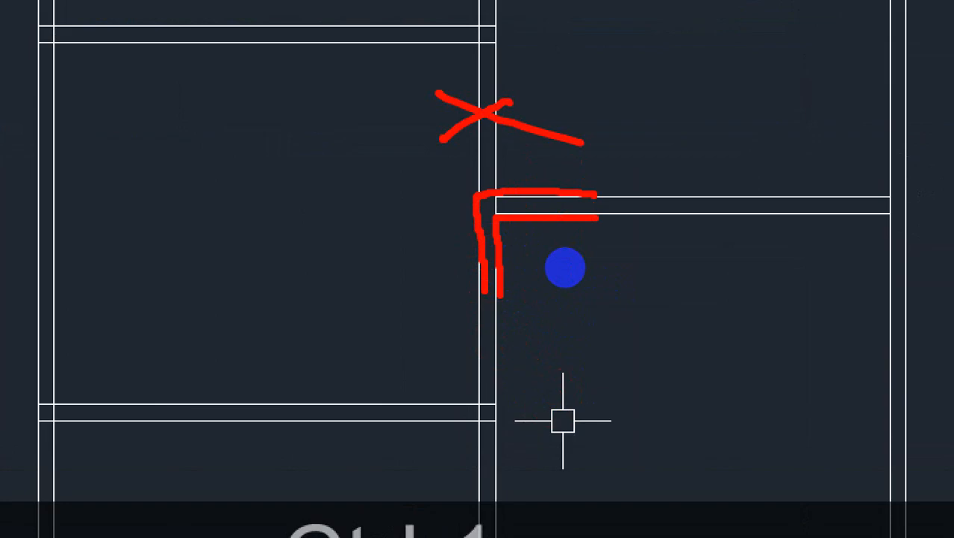
key("Escape")
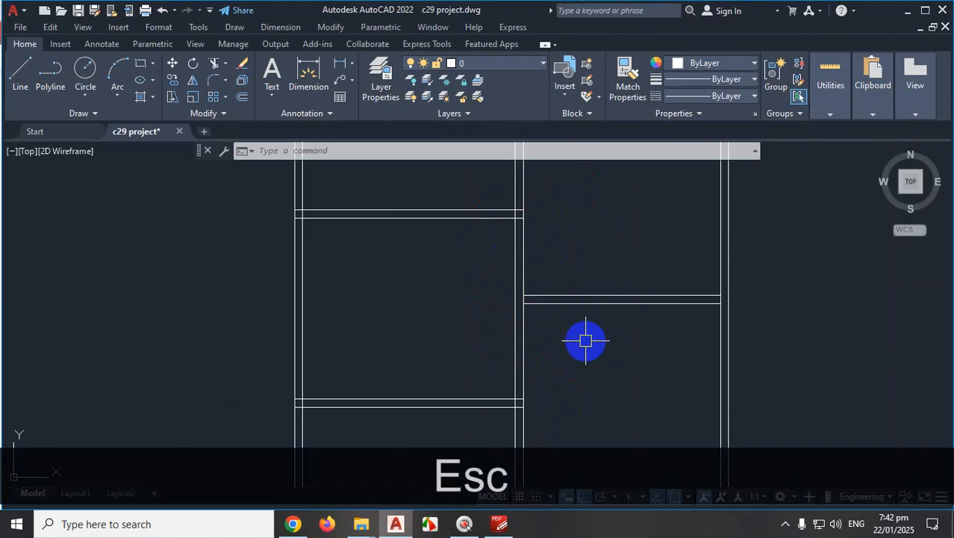
Extend the upper line of the horizontal bedroom wall across the middle wall to its far vertical line
scroll(585, 340, "up", 2)
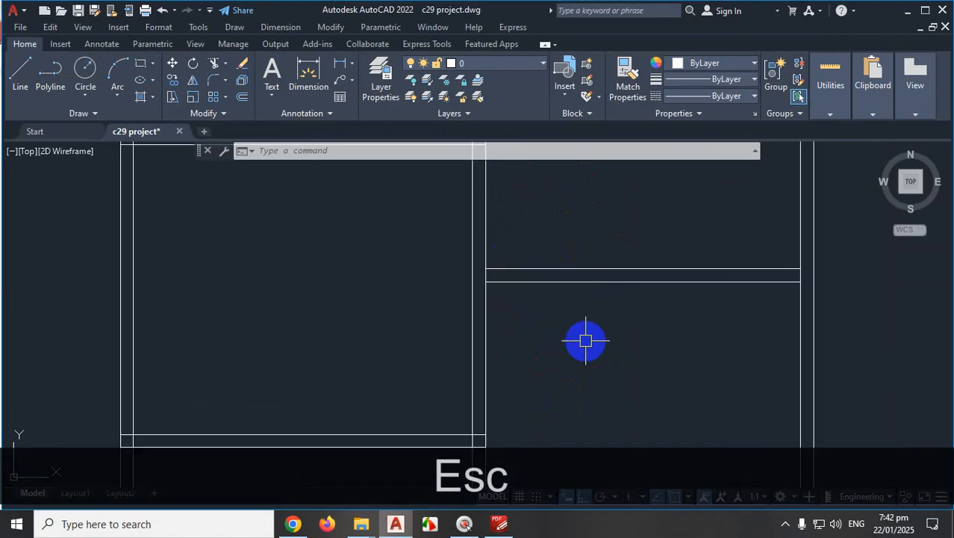
type("ex")
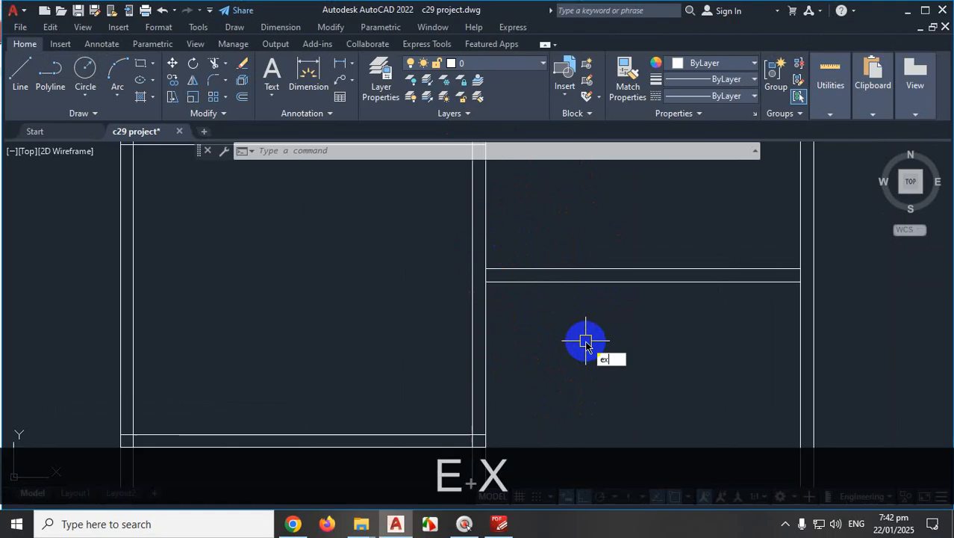
key("Return")
left_click(512, 271)
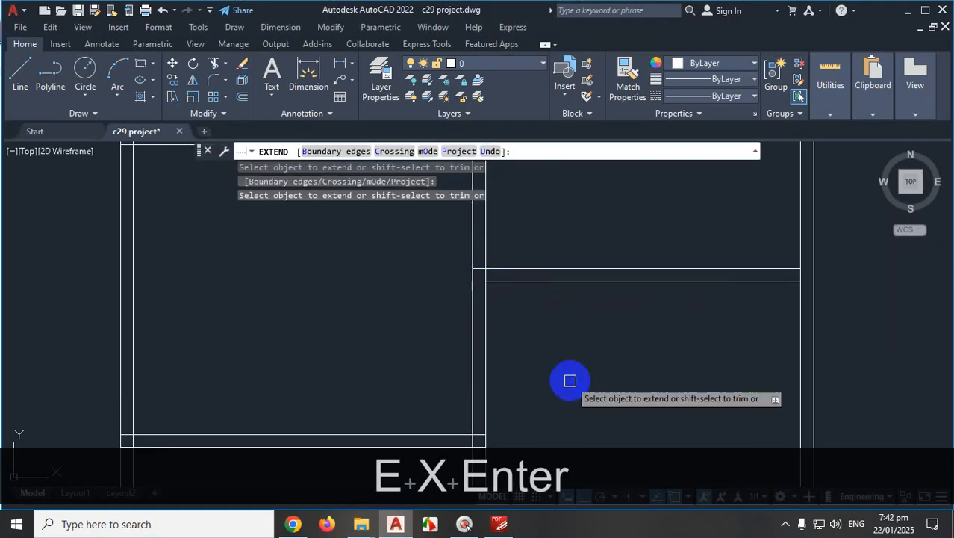
scroll(554, 315, "down", 3)
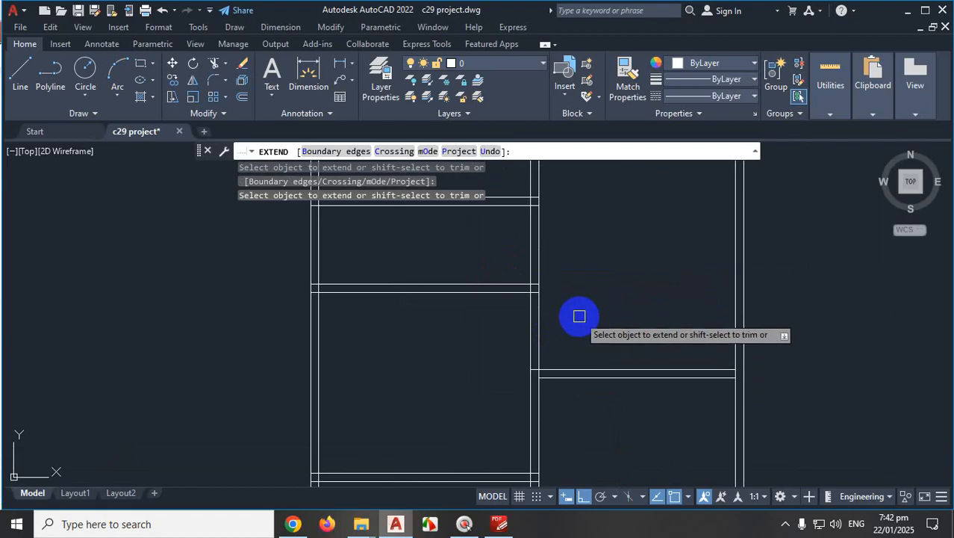
key("ctrl+1")
left_click(666, 365)
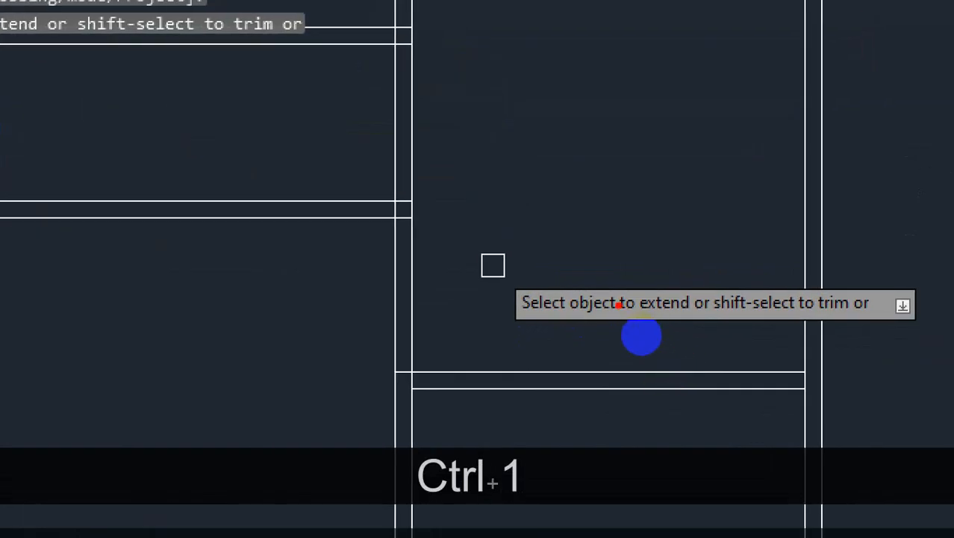
mouse_move(702, 317)
left_mouse_down()
mouse_move(708, 352)
mouse_move(776, 336)
mouse_move(719, 329)
left_mouse_up()
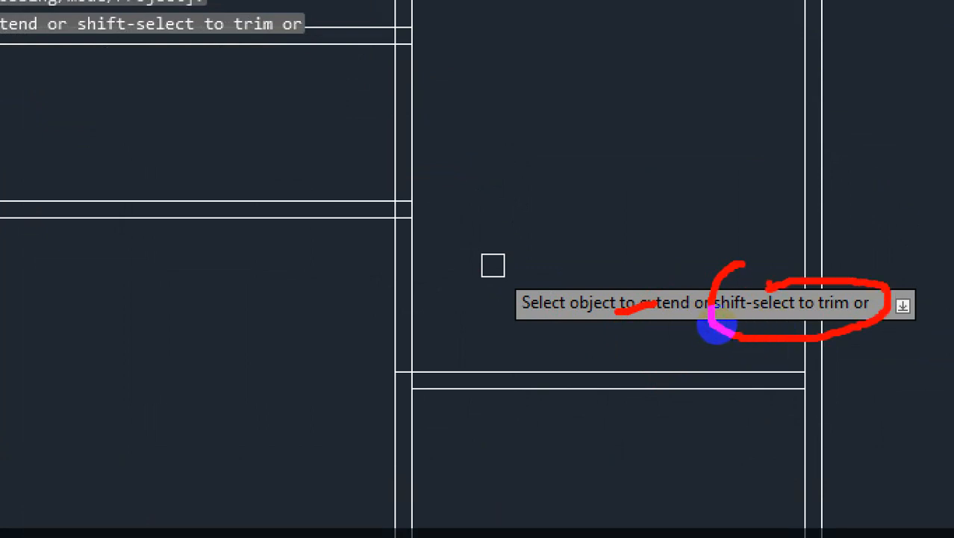
key("Escape")
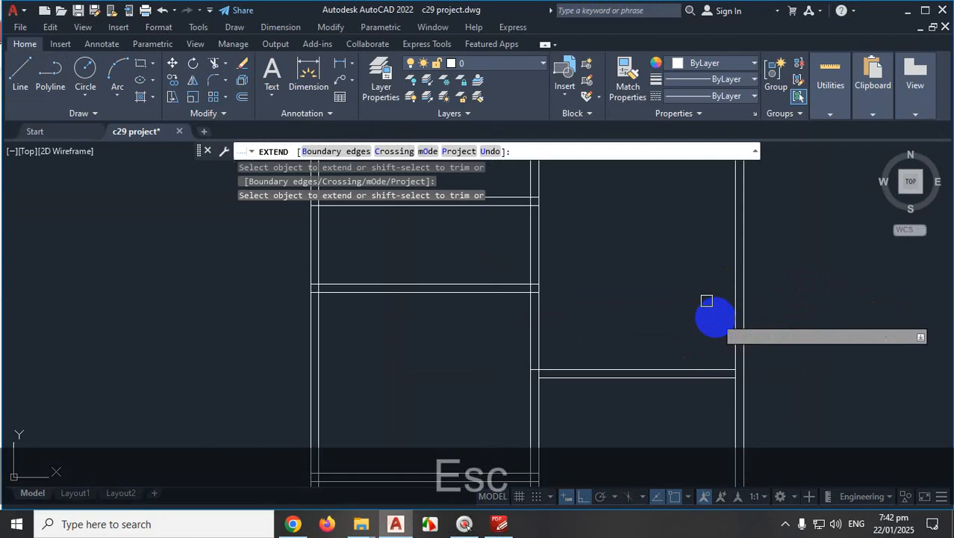
Trim both vertical lines of the middle wall above the horizontal bedroom wall, using Extend's trim option
scroll(633, 383, "down", 3)
scroll(607, 388, "up", 5)
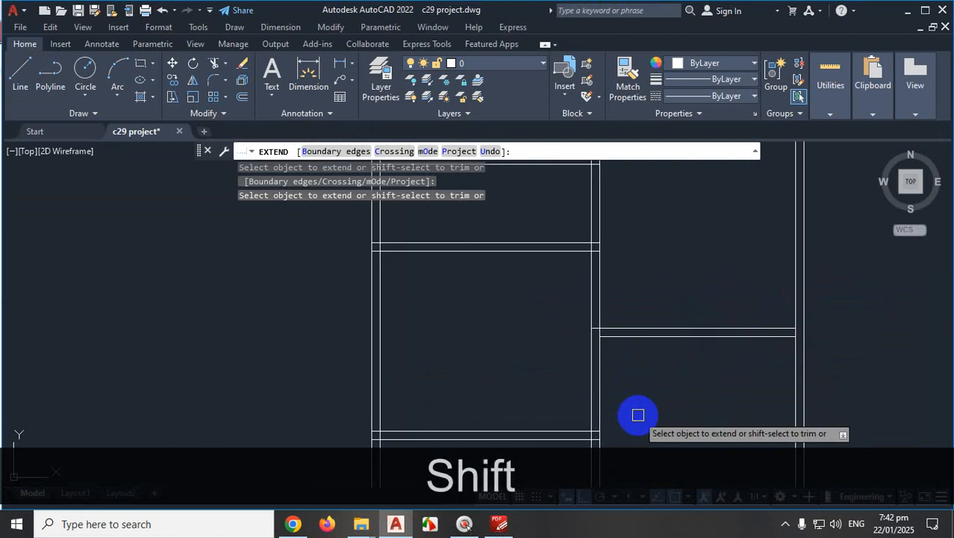
scroll(622, 293, "down", 3)
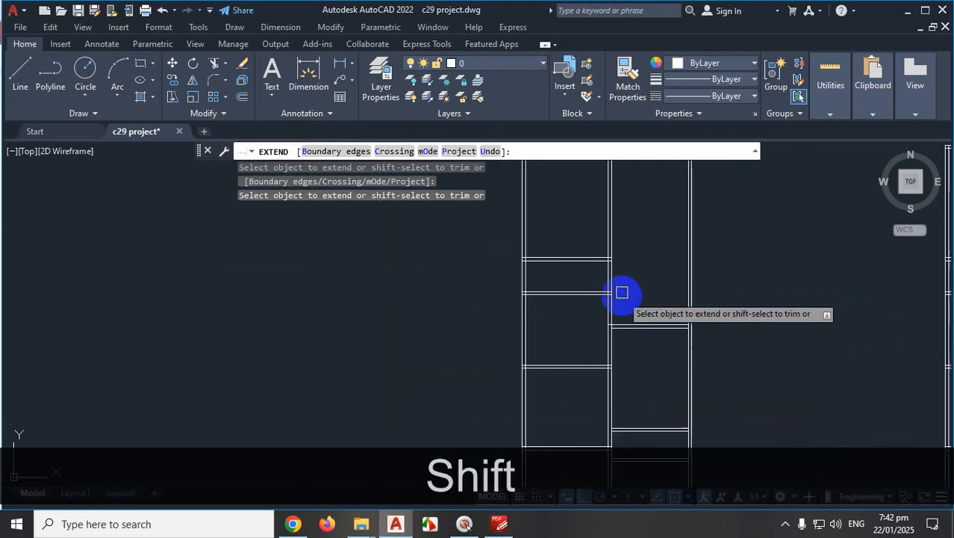
scroll(622, 287, "up", 2)
scroll(619, 224, "down", 3)
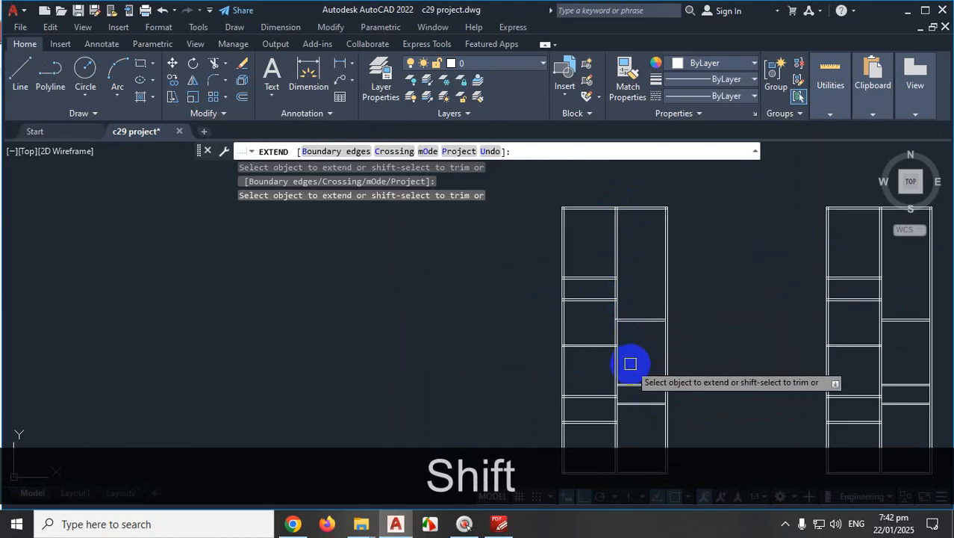
scroll(606, 375, "up", 6)
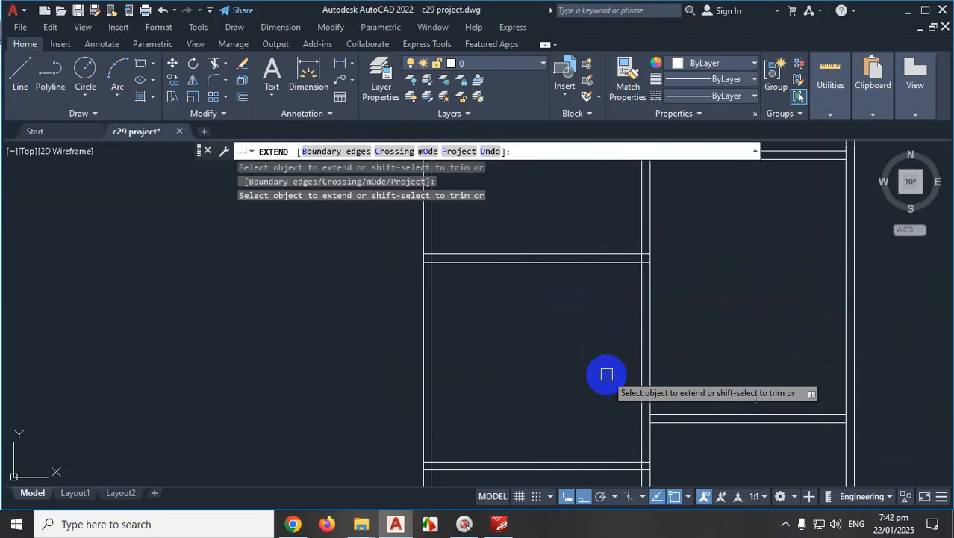
scroll(628, 360, "down", 3)
scroll(661, 207, "up", 3)
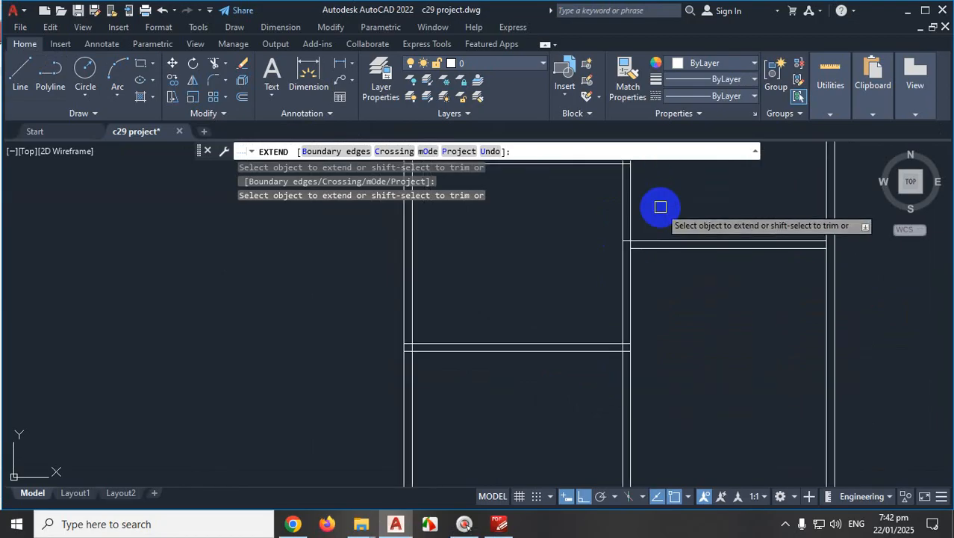
scroll(653, 214, "up", 2)
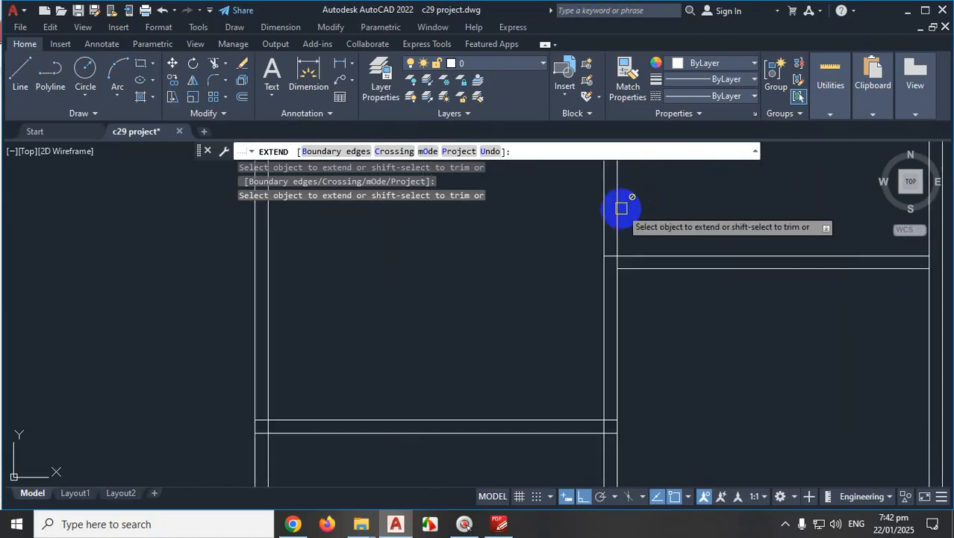
key("shift")
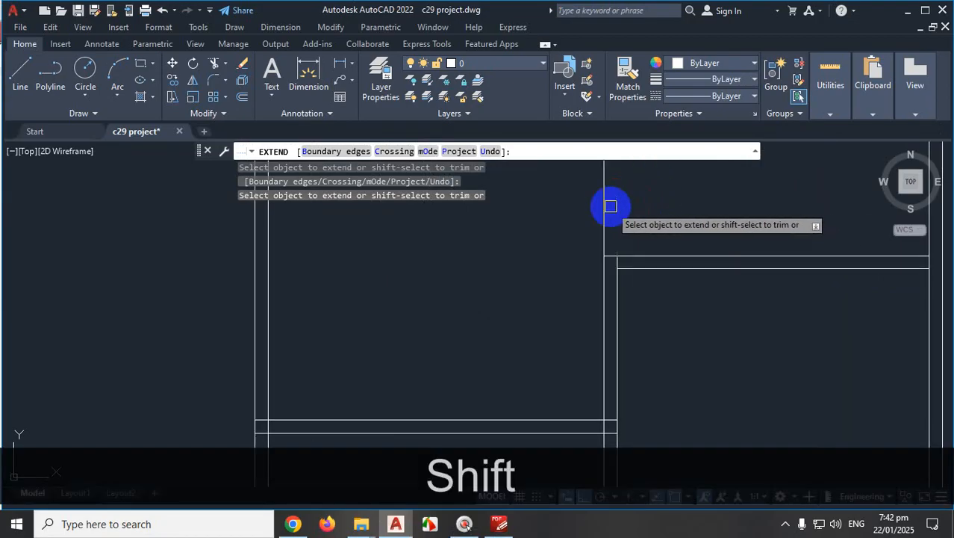
scroll(660, 329, "down", 3)
scroll(668, 340, "up", 2)
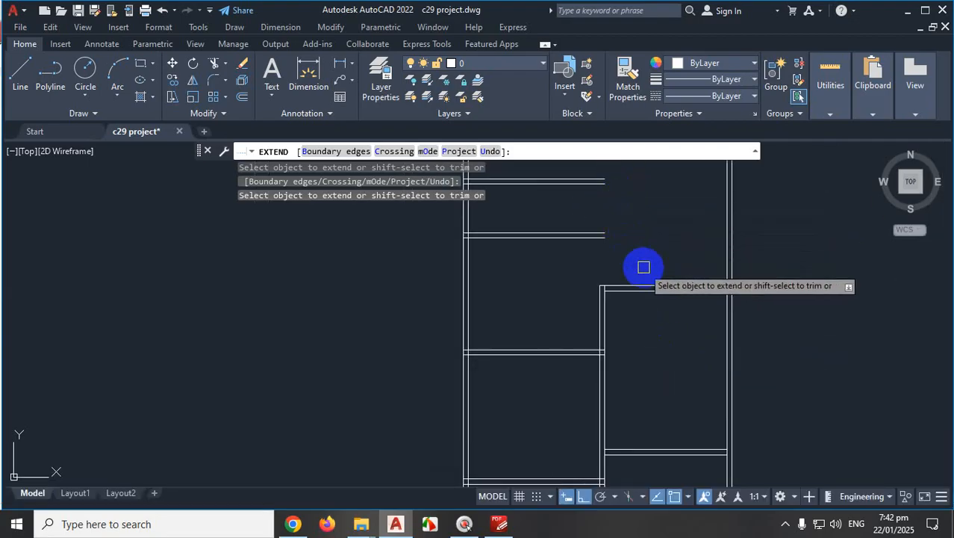
Trim the short stub of the inner vertical line between the two horizontal bedroom wall lines at the corner
scroll(620, 306, "up", 5)
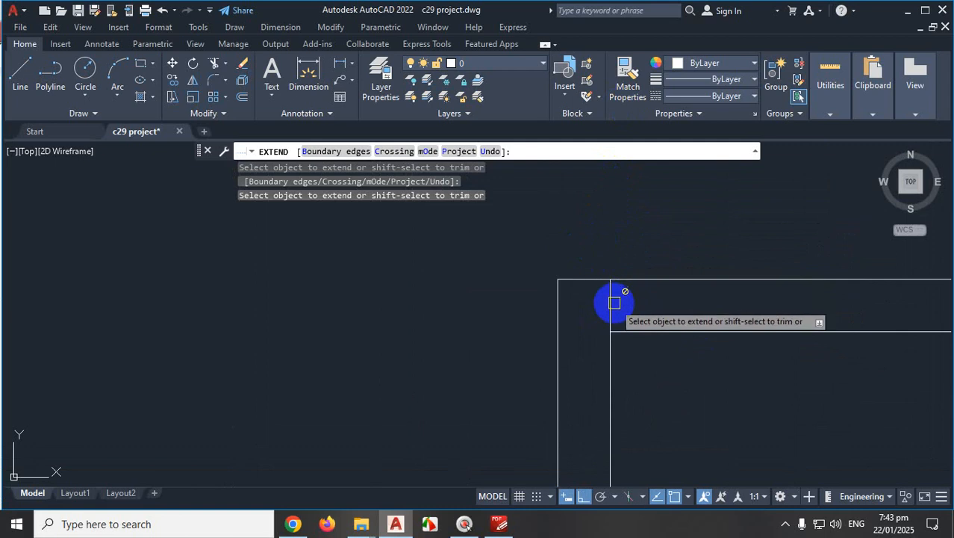
key("shift")
scroll(672, 291, "down", 5)
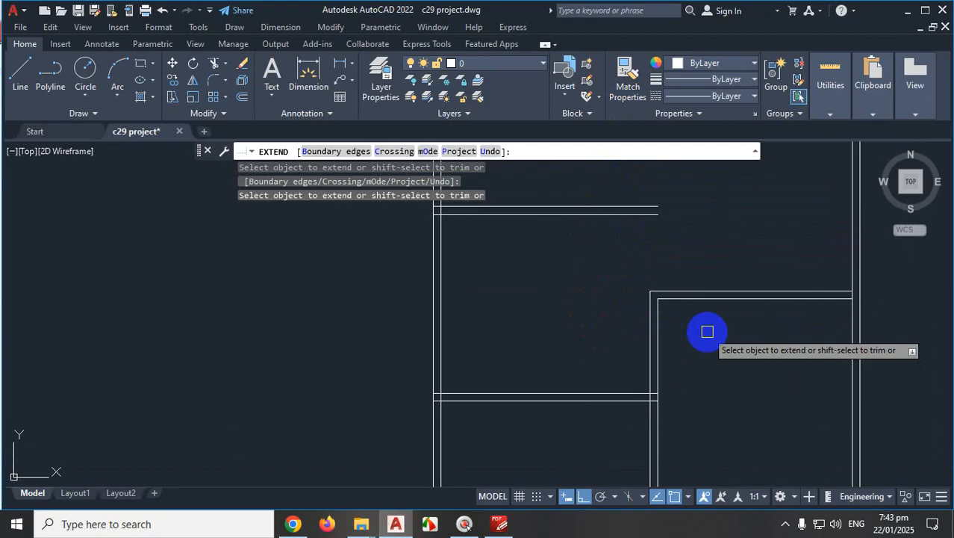
Undo the three trims at the bedroom wall corner and end the Extend command
key("ctrl+z")
key("ctrl+z")
key("ctrl+z")
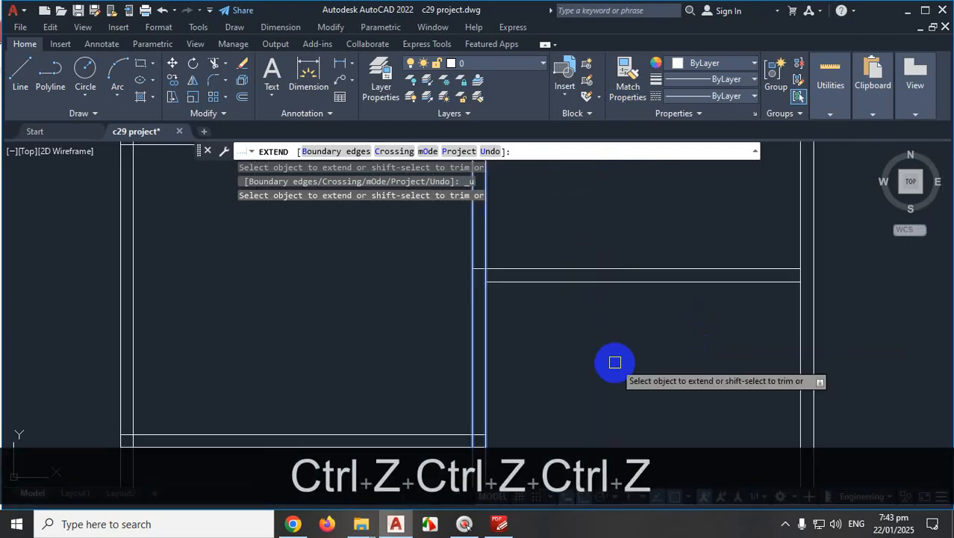
scroll(627, 363, "down", 4)
key("Escape")
scroll(624, 367, "up", 4)
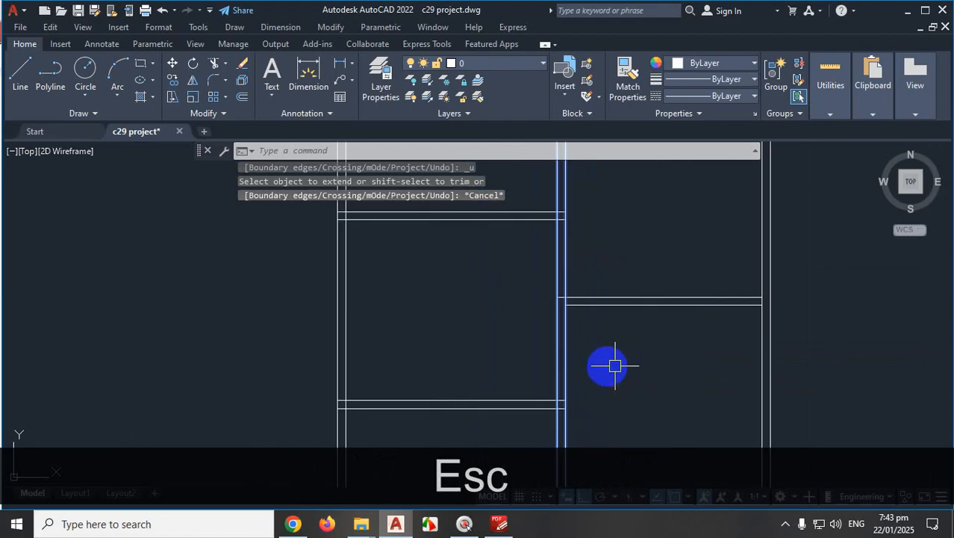
key("Escape")
type("F")
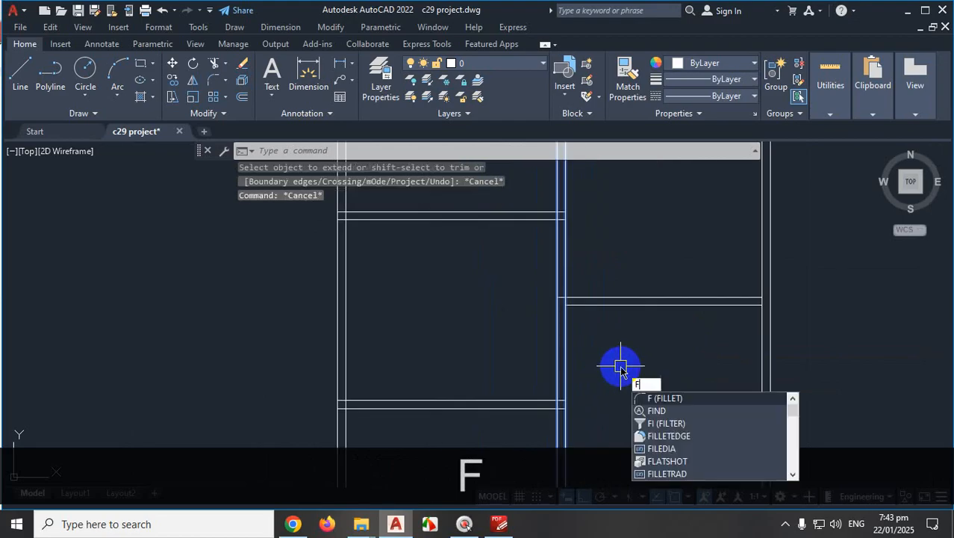
key("Return")
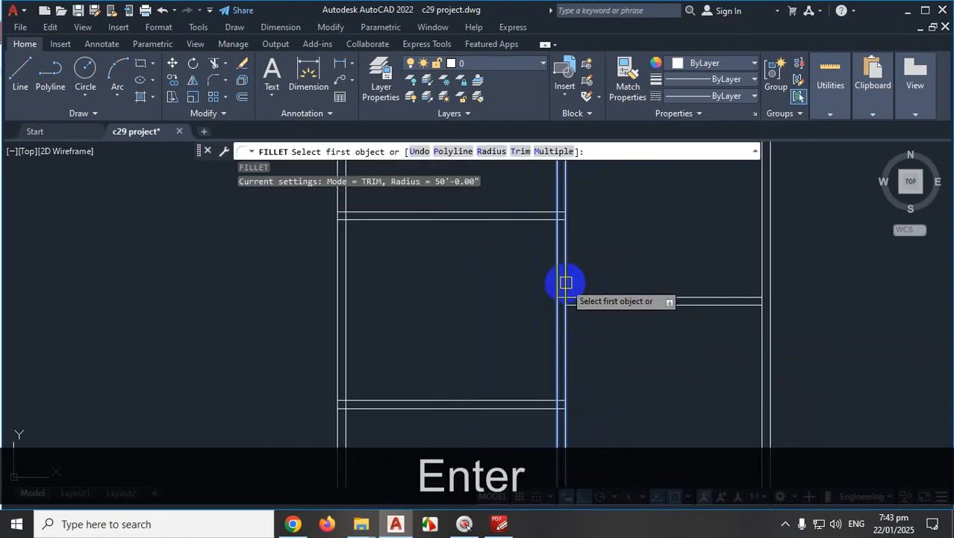
scroll(575, 293, "up", 4)
left_click(633, 313)
scroll(665, 319, "down", 4)
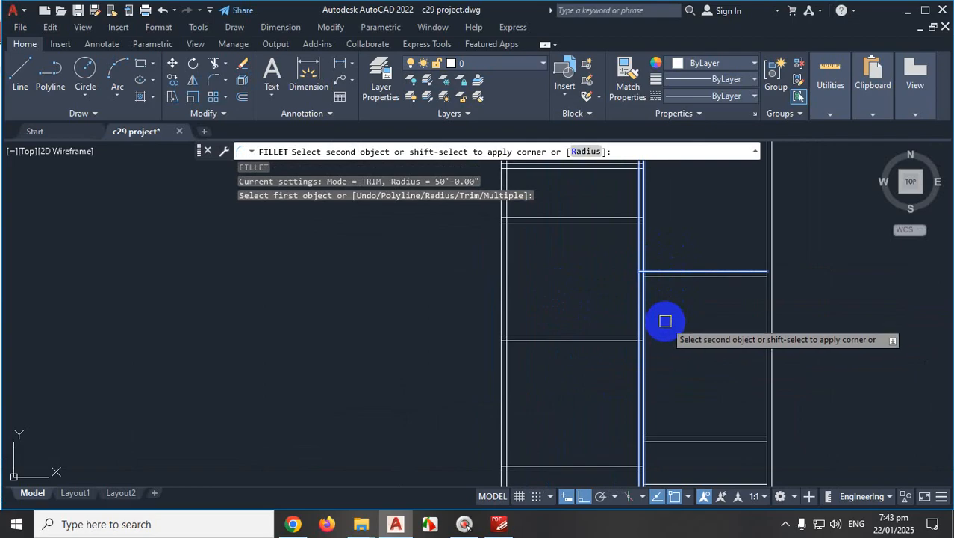
key("shift")
scroll(635, 295, "up", 3)
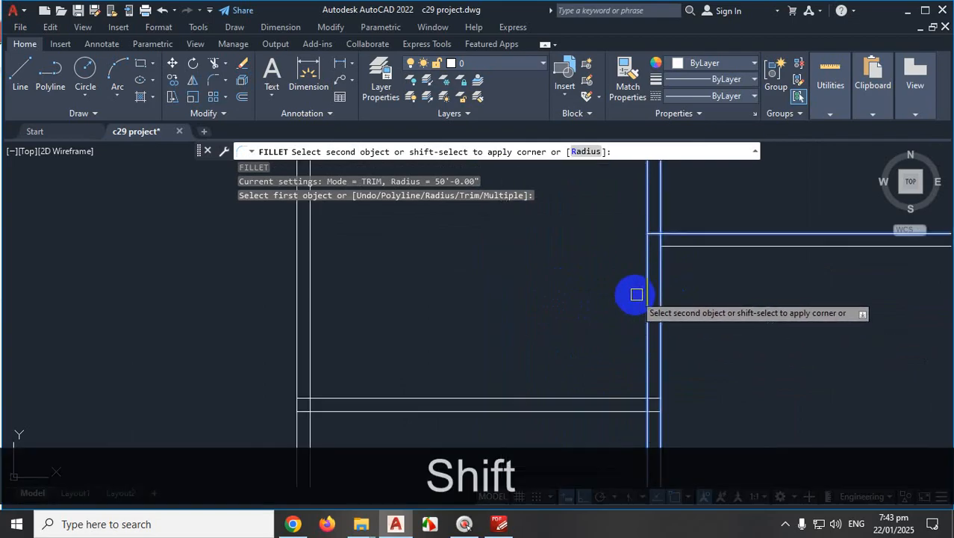
key("Escape")
key("Escape")
key("Escape")
scroll(677, 295, "down", 3)
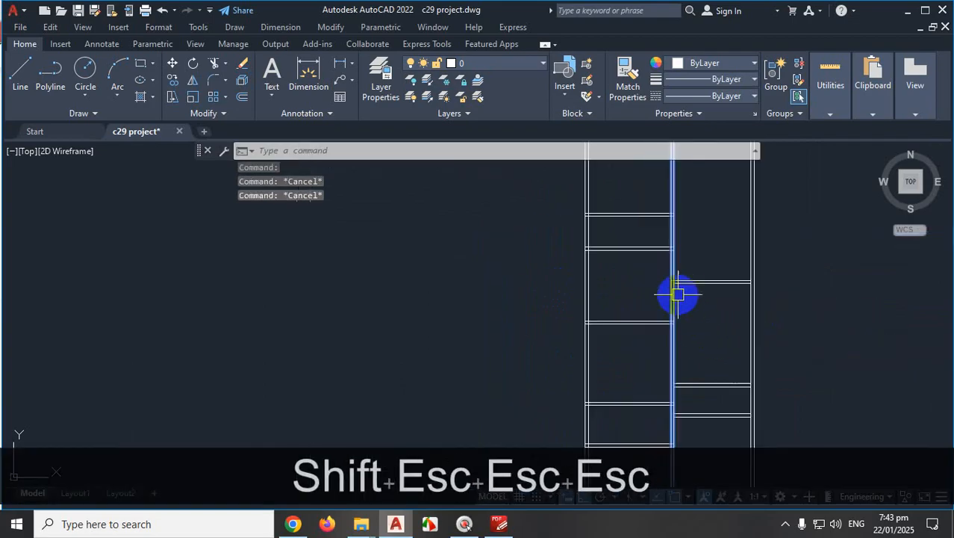
scroll(687, 273, "up", 3)
left_click(696, 240)
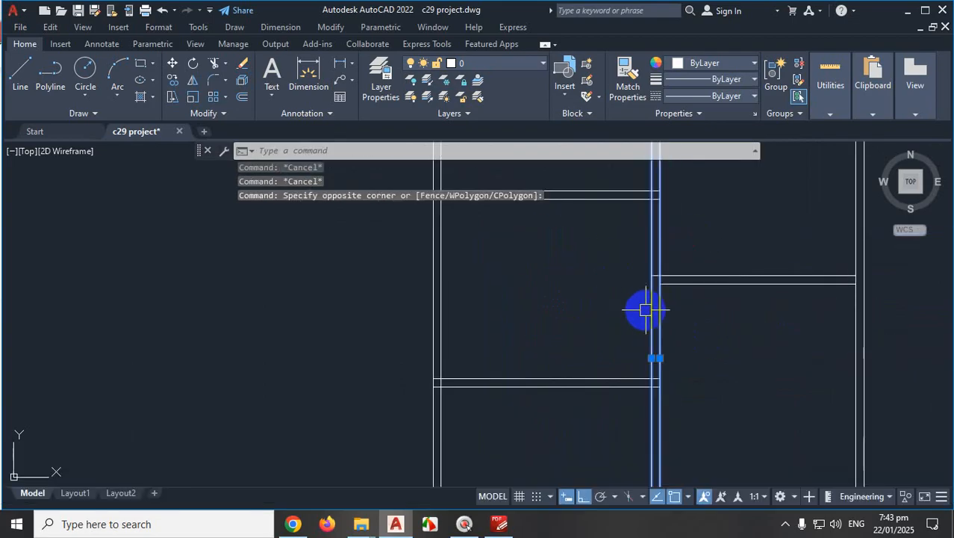
key("Escape")
key("Escape")
key("Escape")
Join the upper line of the horizontal bedroom wall and the far vertical line of the middle wall in a square corner using Fillet
type("f")
key("Return")
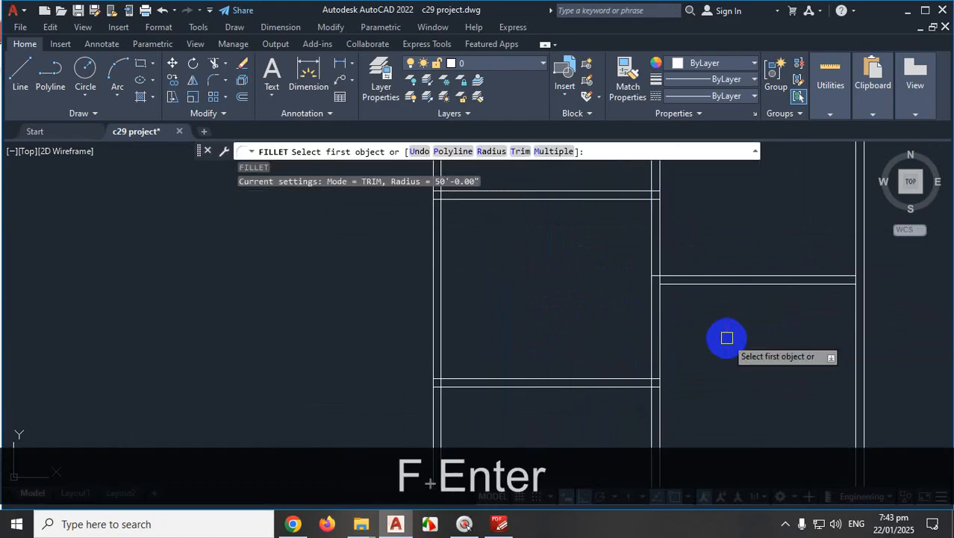
scroll(701, 290, "up", 3)
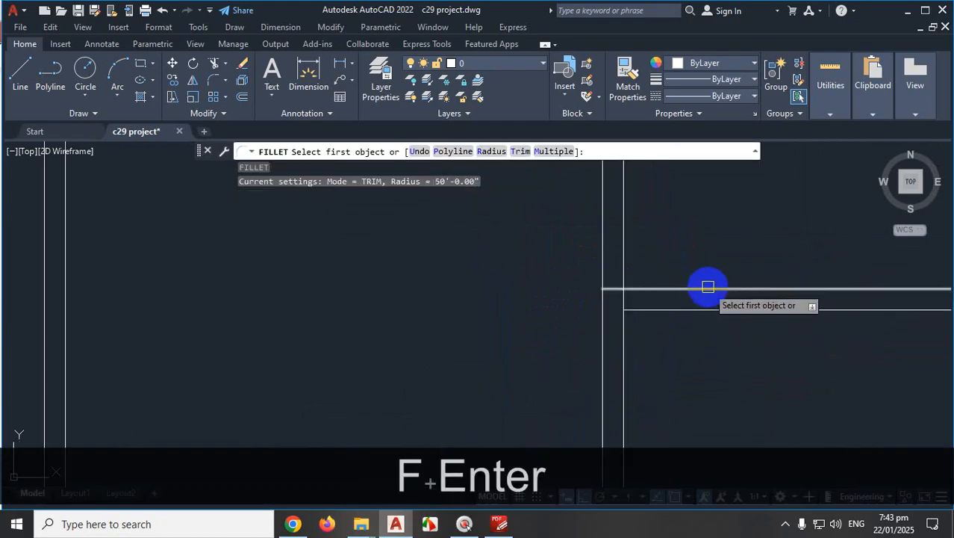
left_click(708, 288)
scroll(741, 202, "down", 5)
key("shift")
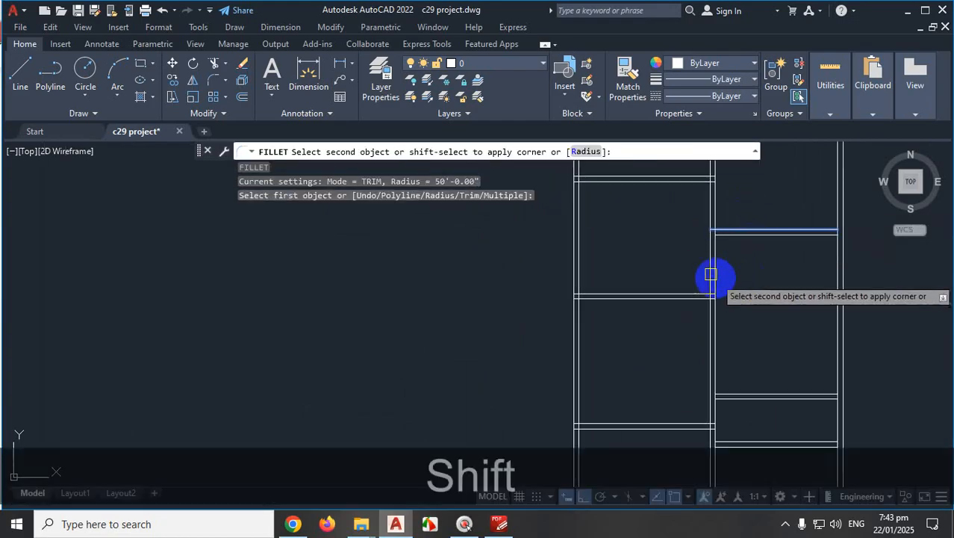
scroll(705, 245, "up", 2)
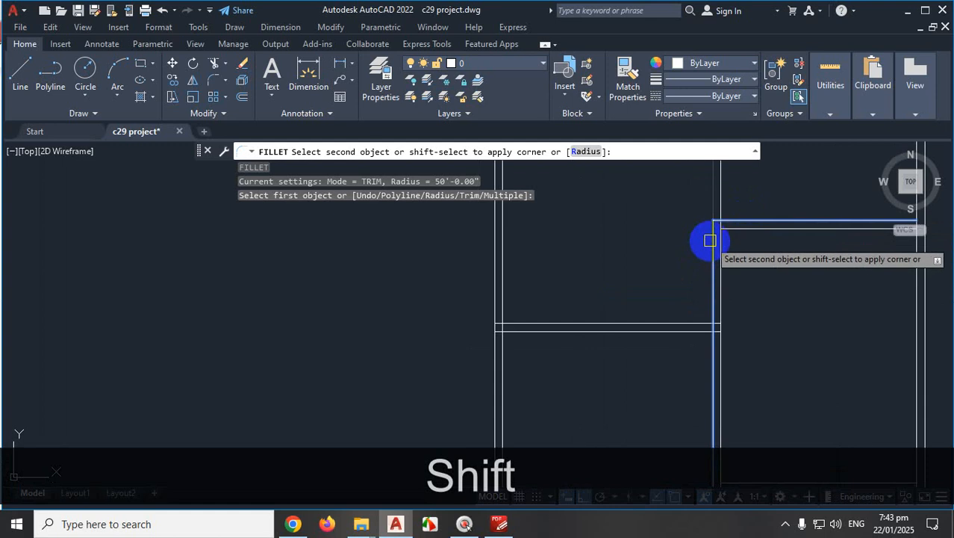
left_click(711, 240, "shift")
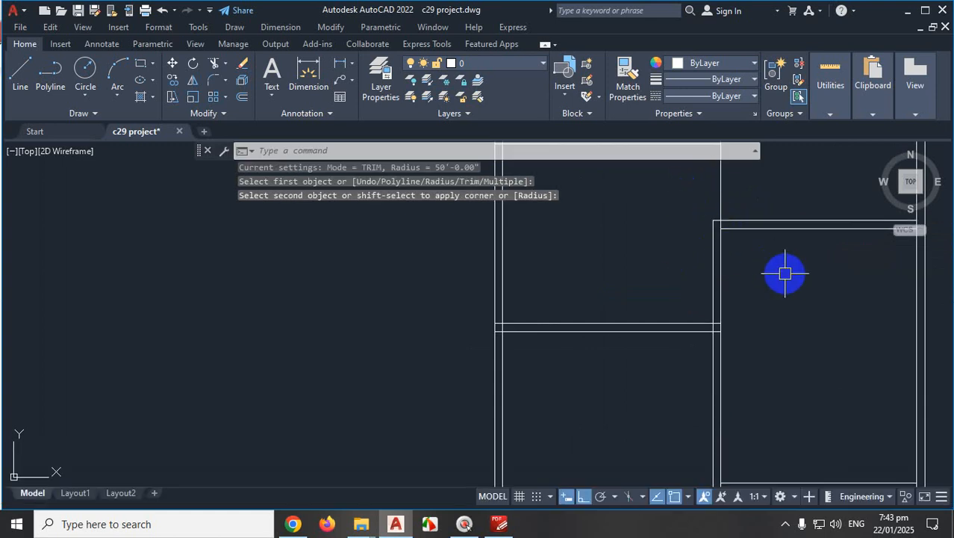
Join the lower line of the horizontal bedroom wall and the inner vertical line of the middle wall in a square corner using Fillet
type("f")
key("space")
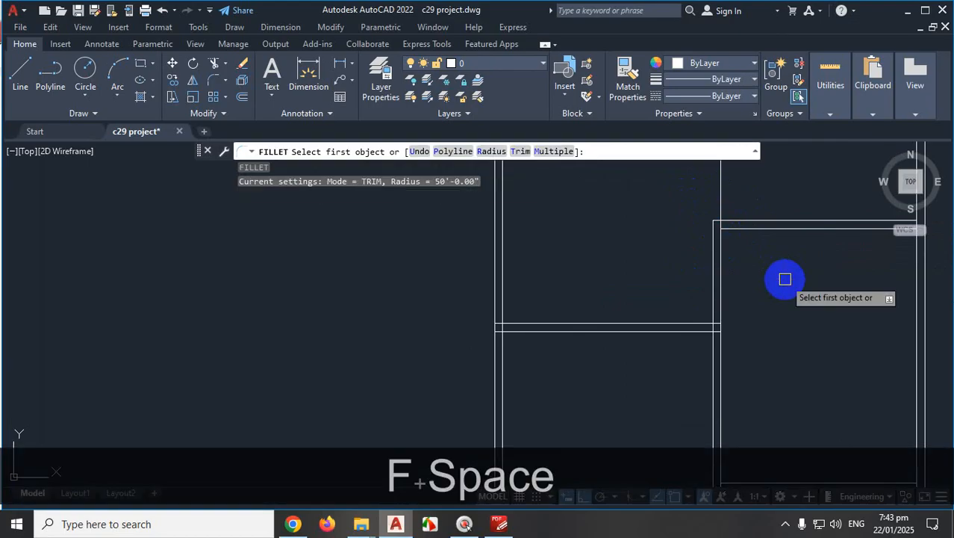
left_click(768, 230)
key("shift")
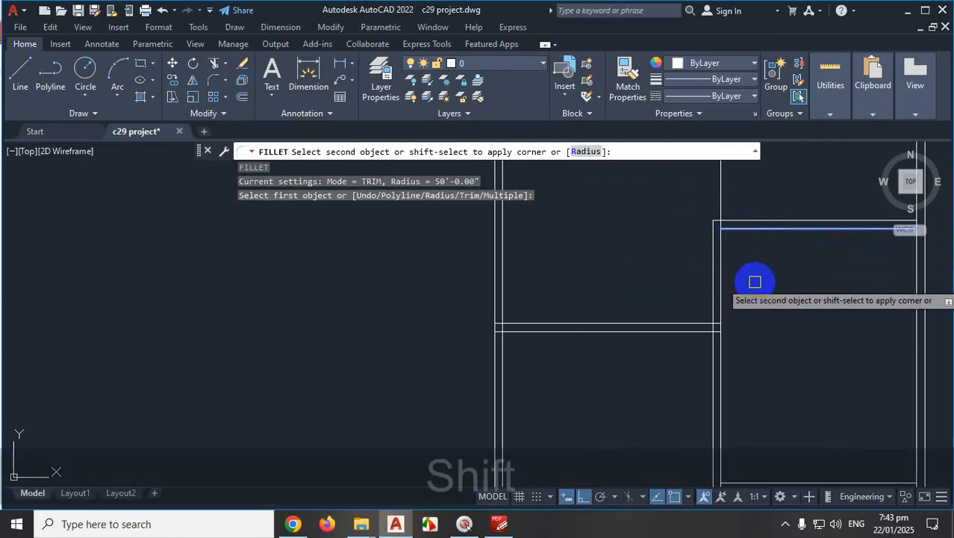
scroll(725, 246, "up", 4)
left_click(719, 257, "shift")
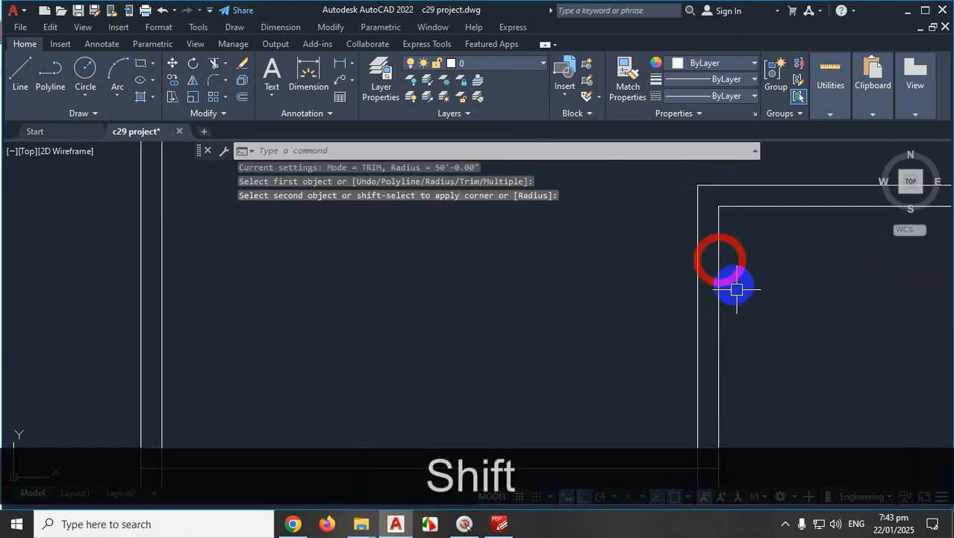
Start Fillet with the Multiple option and square off the inner wall lines at the floor plan's upper-left outer corner
scroll(746, 314, "down", 3)
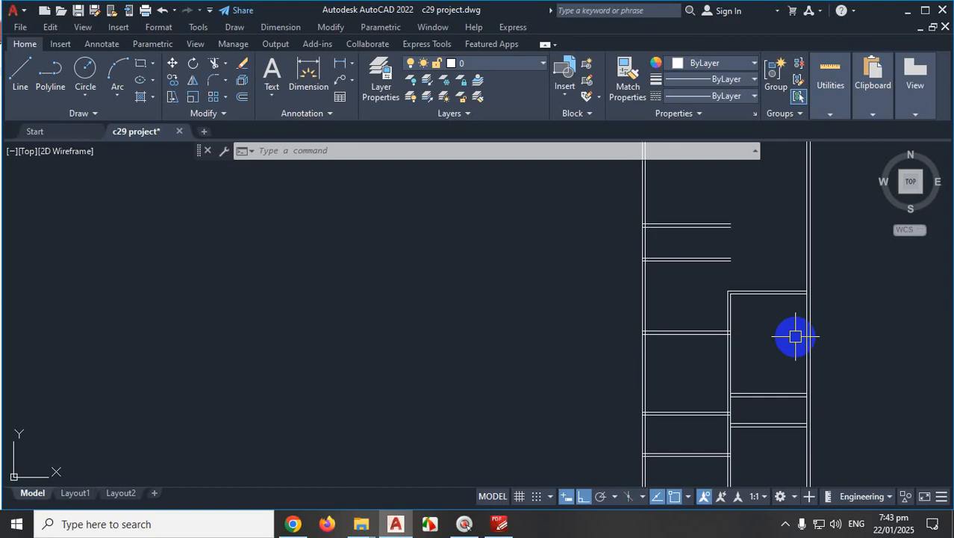
scroll(753, 340, "down", 4)
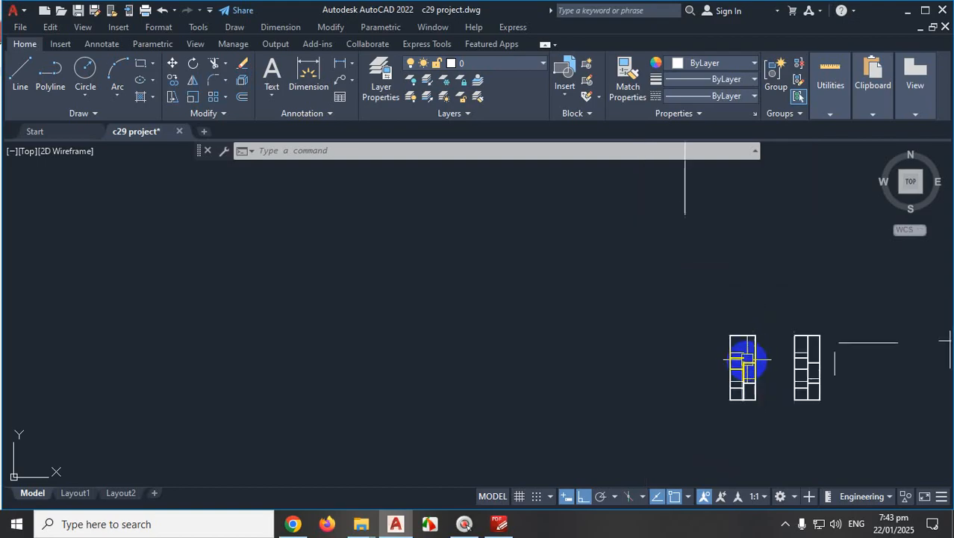
scroll(708, 270, "up", 8)
scroll(698, 269, "up", 5)
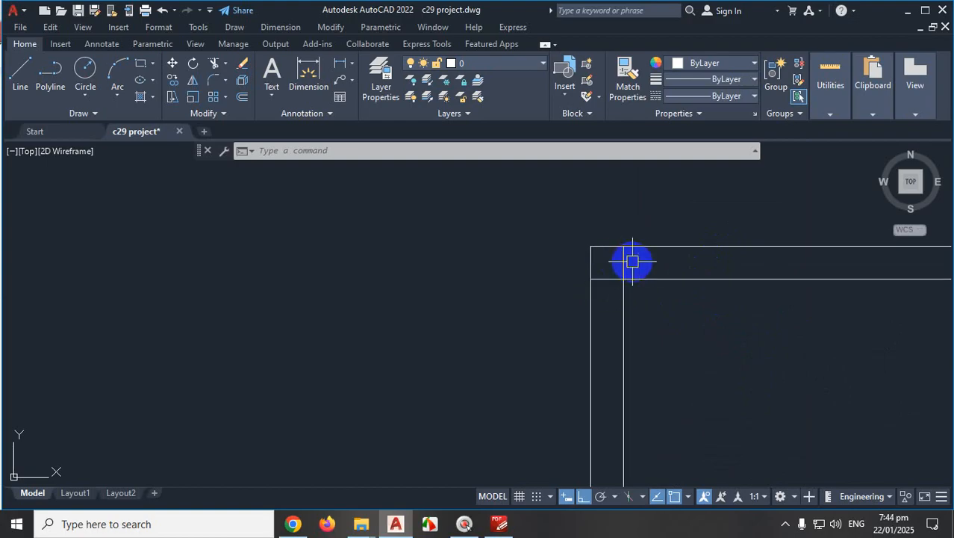
type("F")
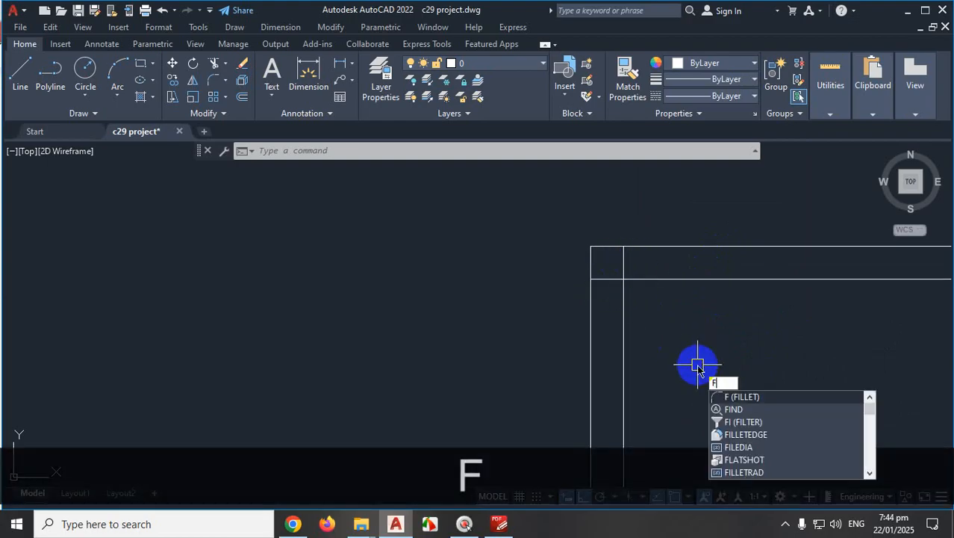
key("Return")
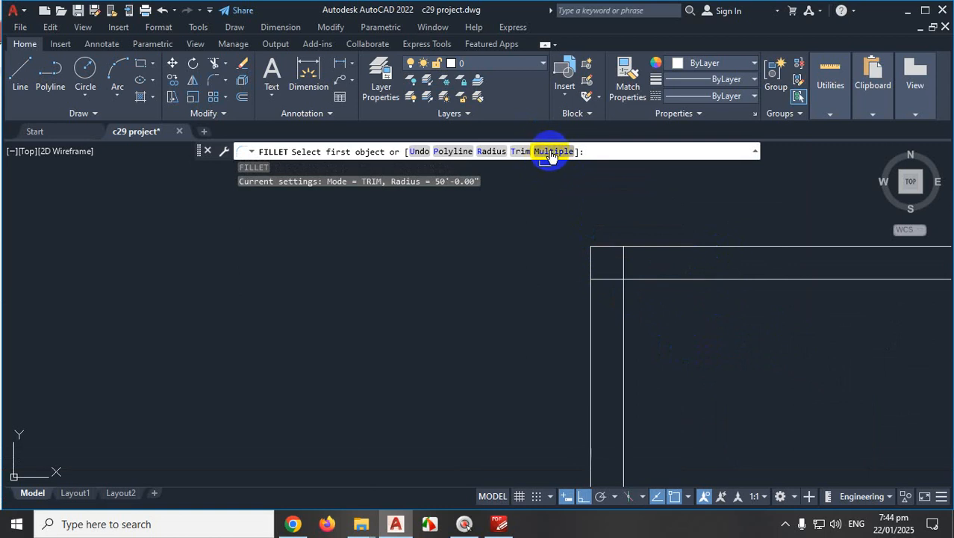
left_click(551, 154)
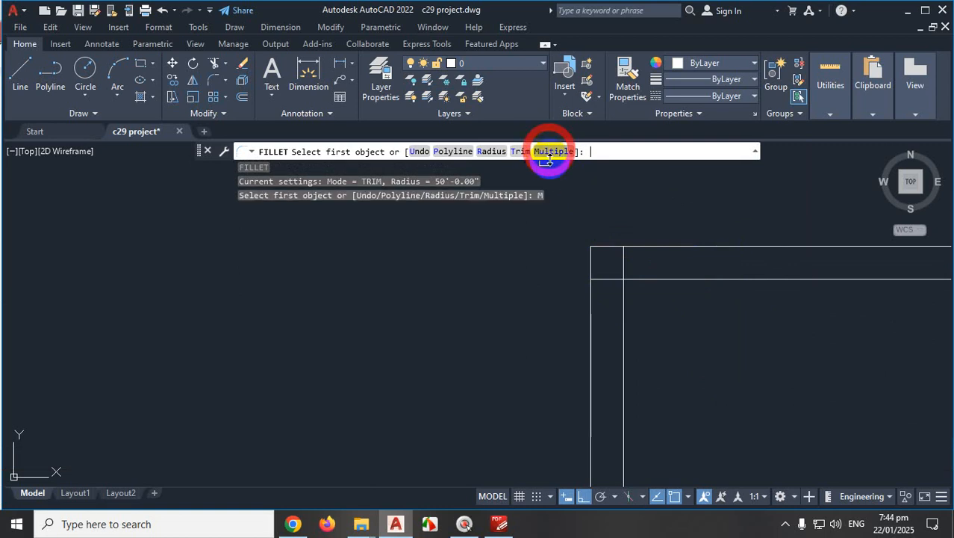
left_click(698, 281)
left_click(627, 313, "shift")
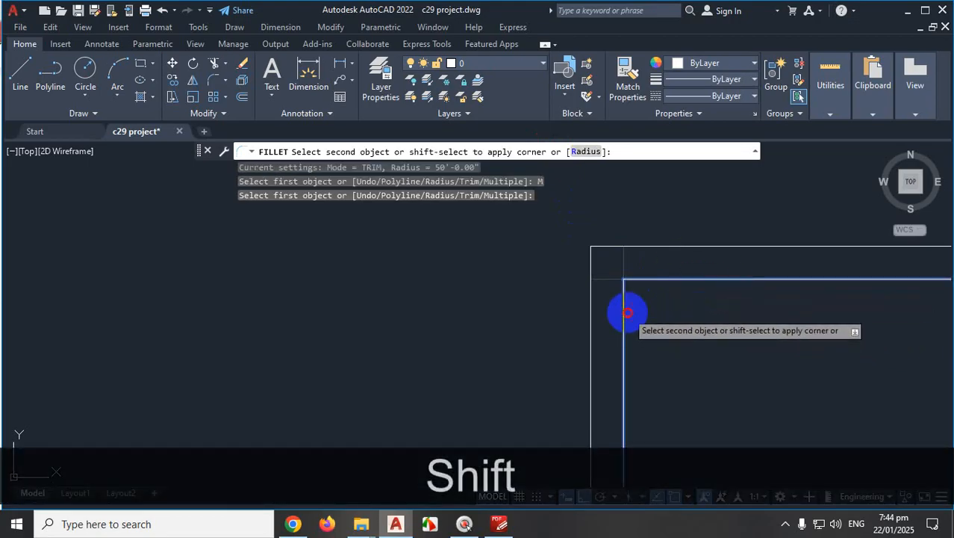
Square off the inner wall lines at the floor plan's upper-right outer corner with the same multiple Fillet
scroll(505, 282, "down", 5)
scroll(723, 296, "up", 3)
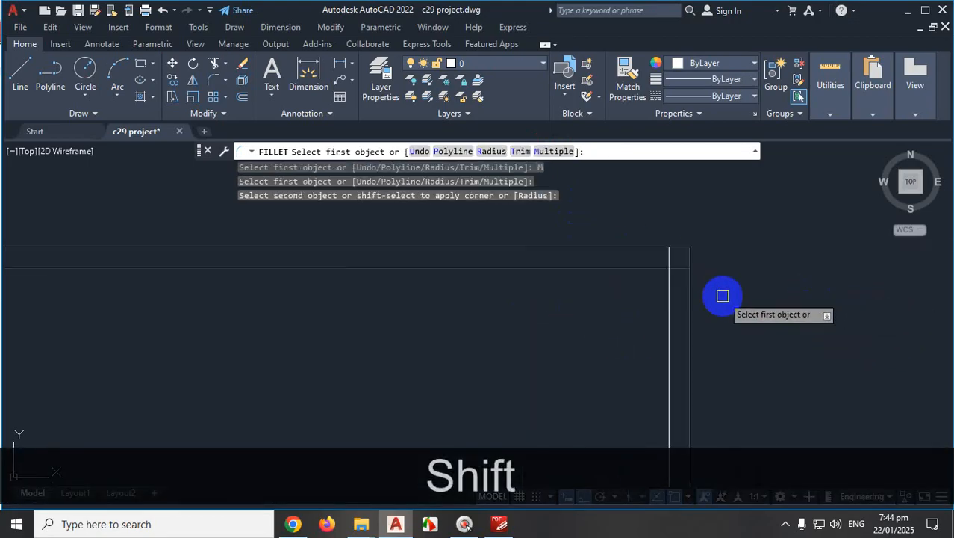
left_click(635, 267)
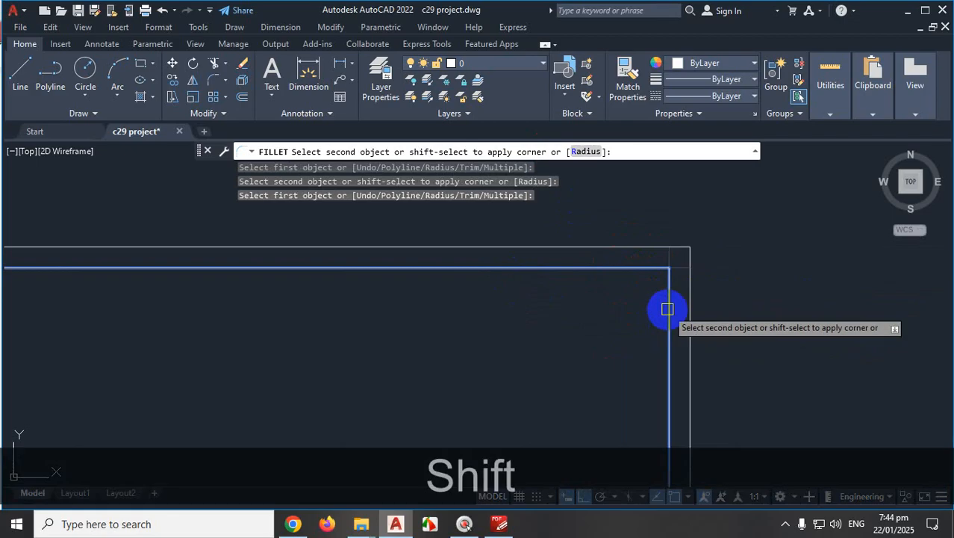
left_click(667, 308, "shift")
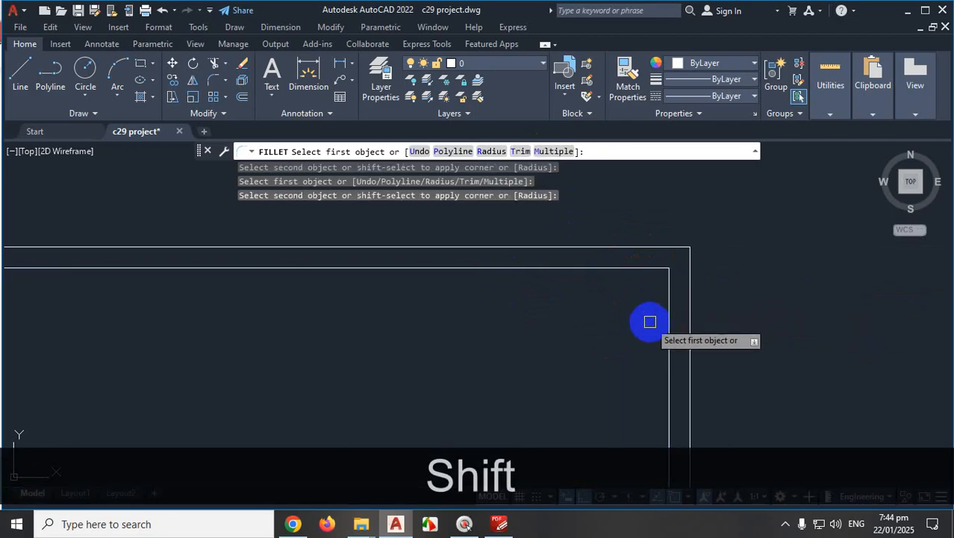
Square off the inner wall lines at the floor plan's lower-left outer corner with the same multiple Fillet
scroll(695, 314, "down", 5)
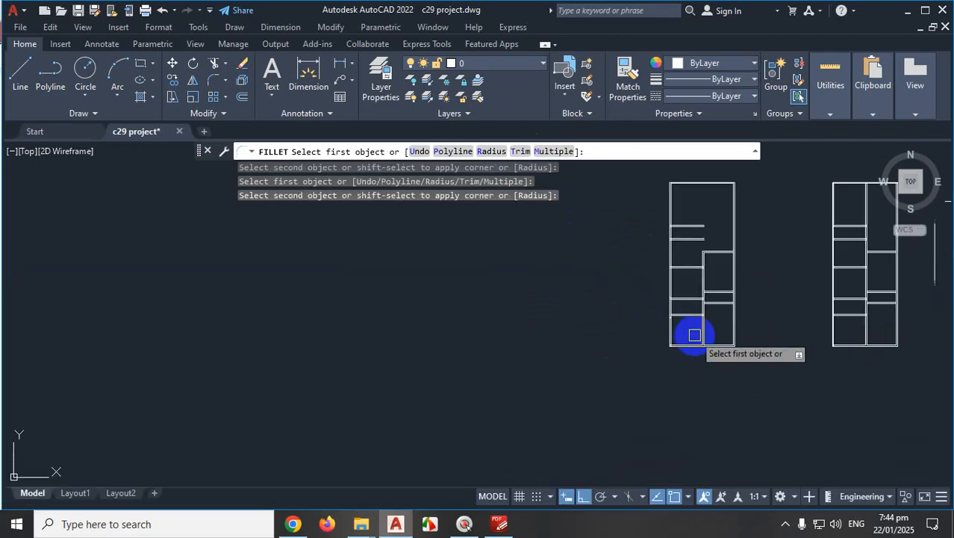
scroll(694, 335, "up", 5)
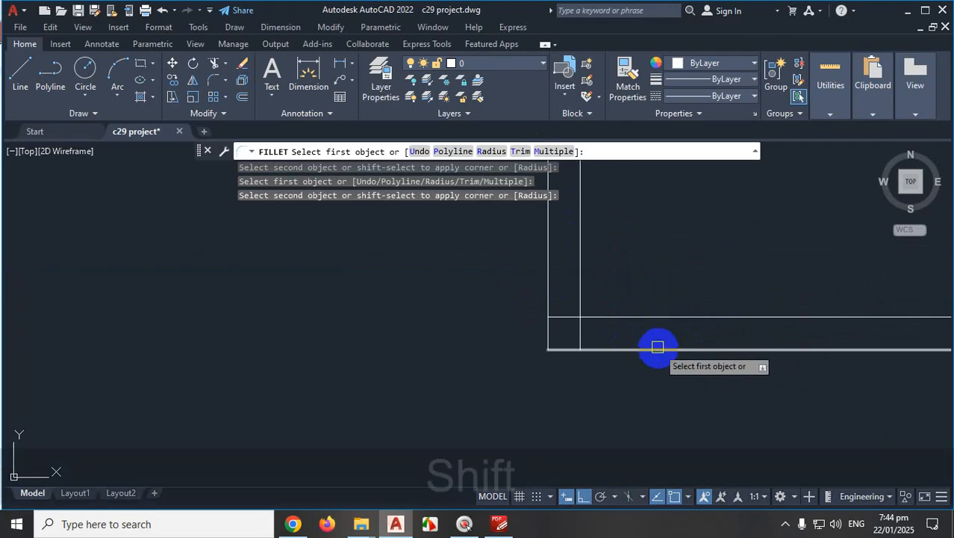
left_click(637, 317)
left_click(580, 276, "shift")
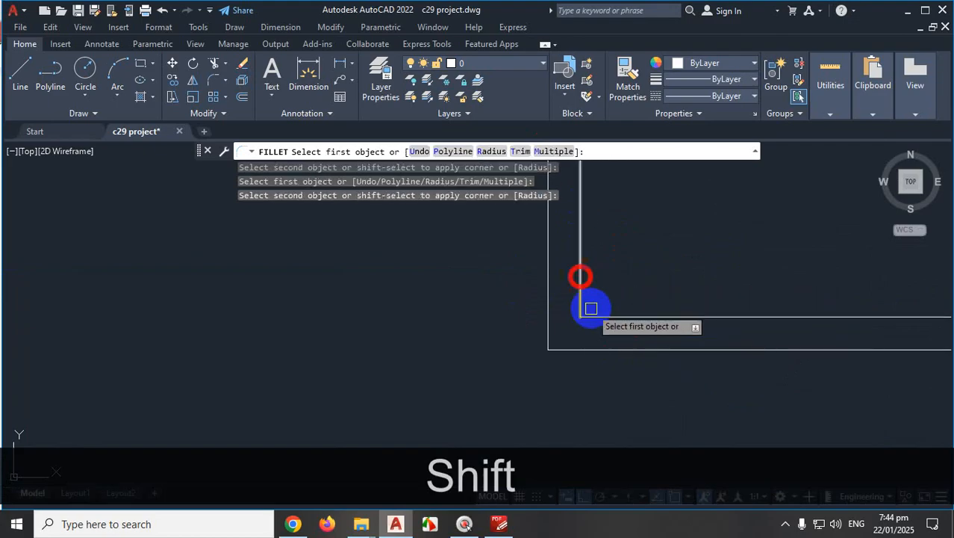
Check the floor plan's outer wall corners and the bedroom wall corner, ending the Fillet command
scroll(433, 322, "down", 5)
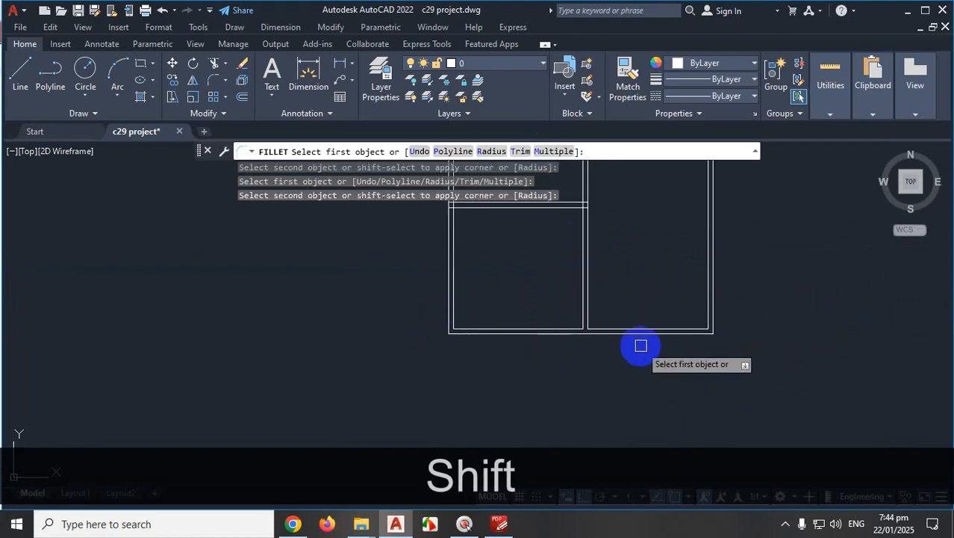
scroll(772, 330, "up", 5)
scroll(677, 364, "down", 8)
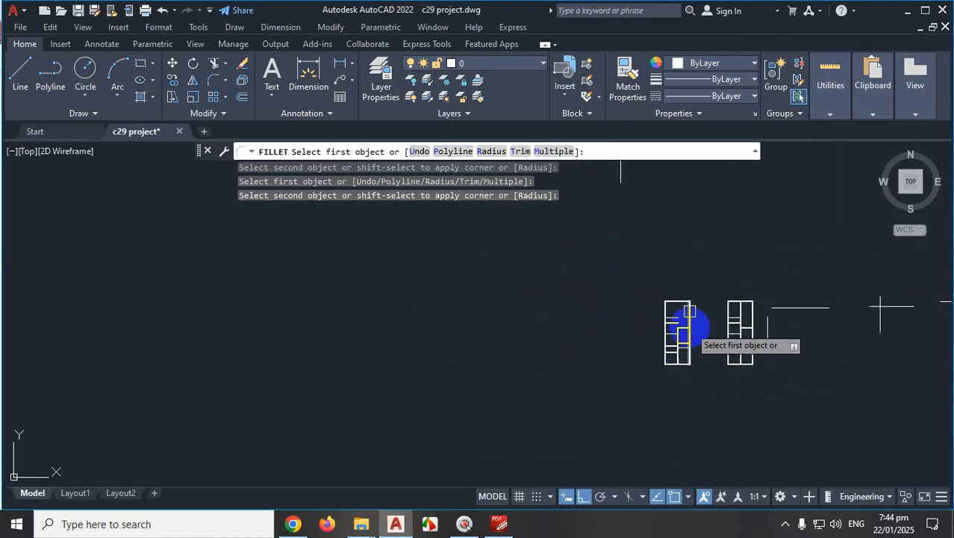
scroll(689, 311, "up", 6)
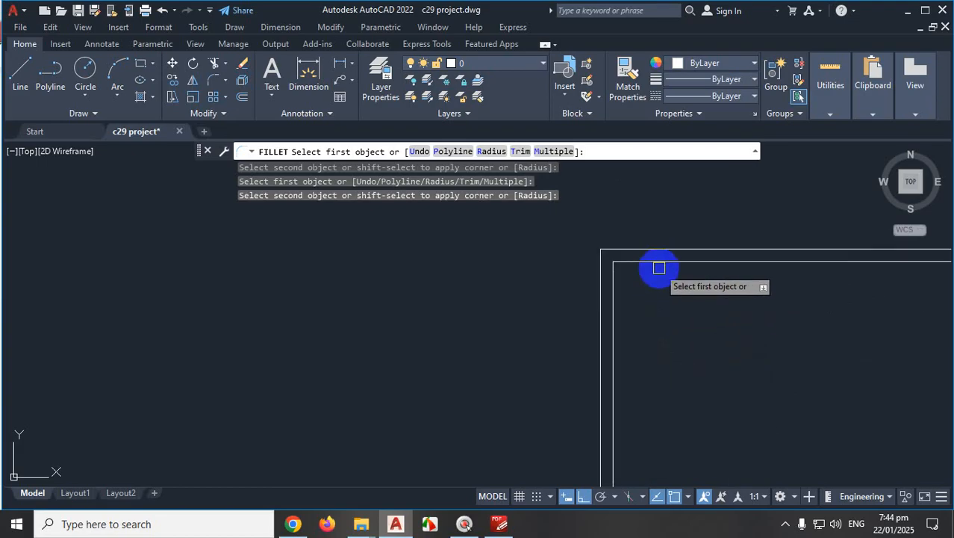
scroll(677, 263, "down", 6)
scroll(739, 380, "up", 4)
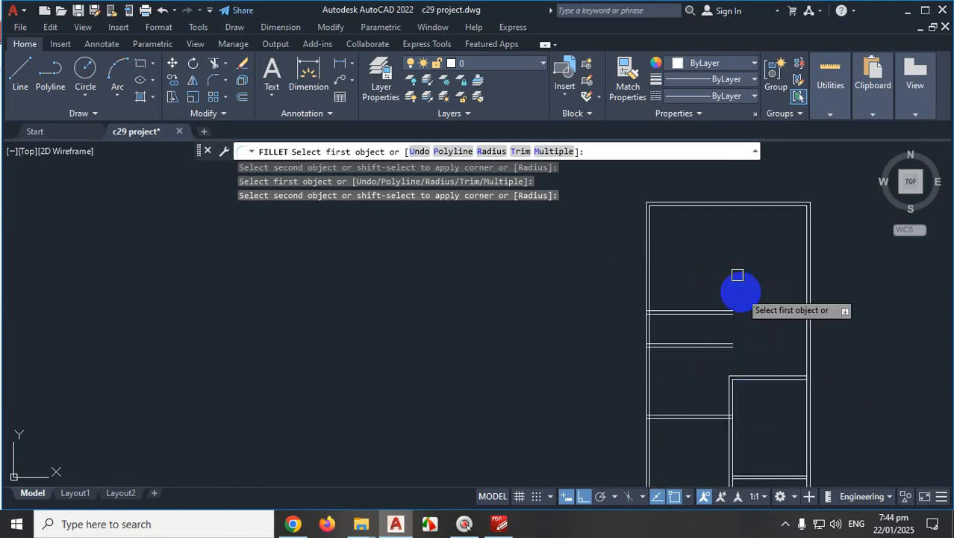
scroll(817, 364, "up", 5)
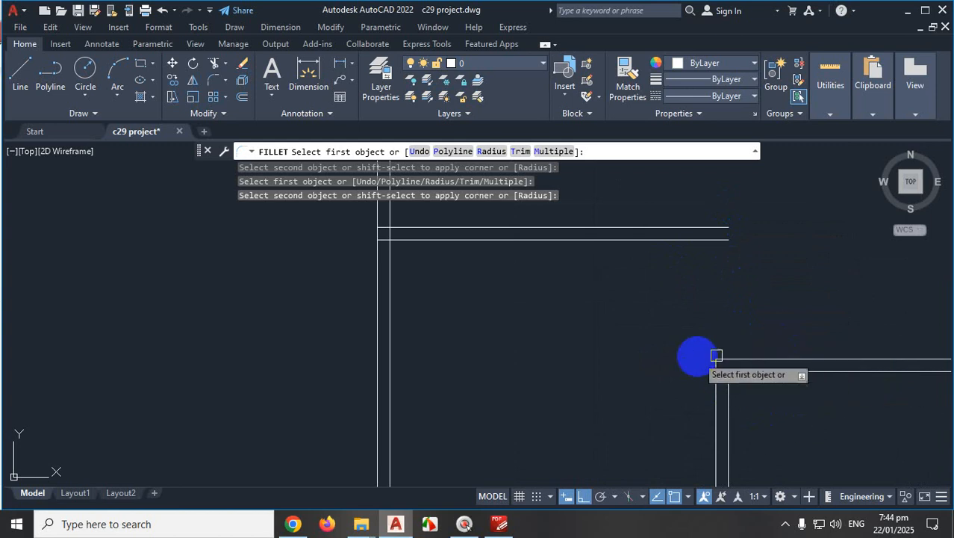
key("Escape")
scroll(627, 328, "down", 5)
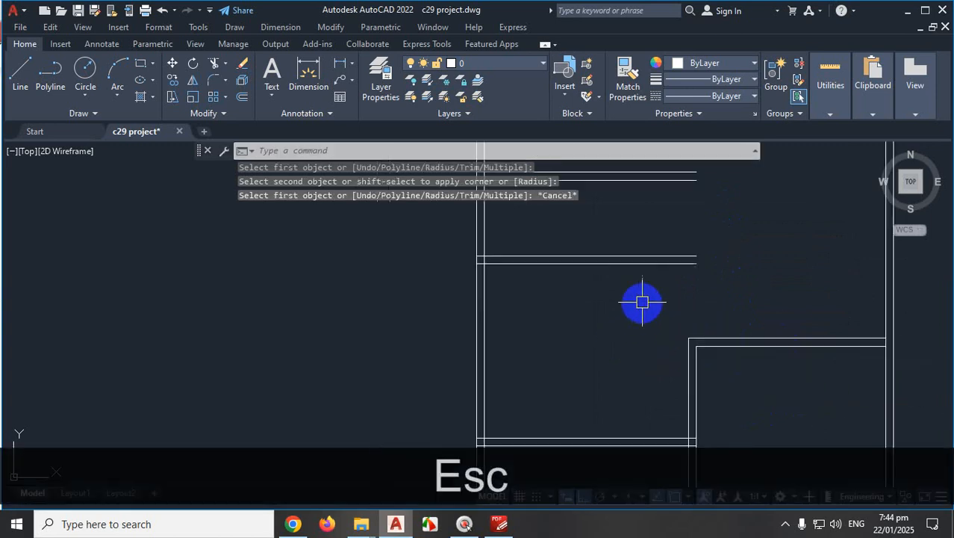
key("ctrl+z")
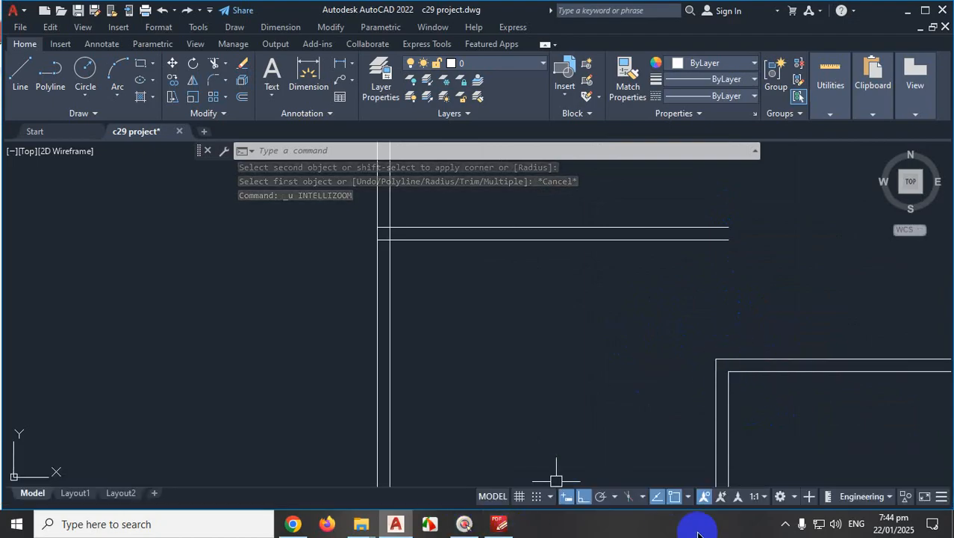
scroll(522, 372, "down", 8)
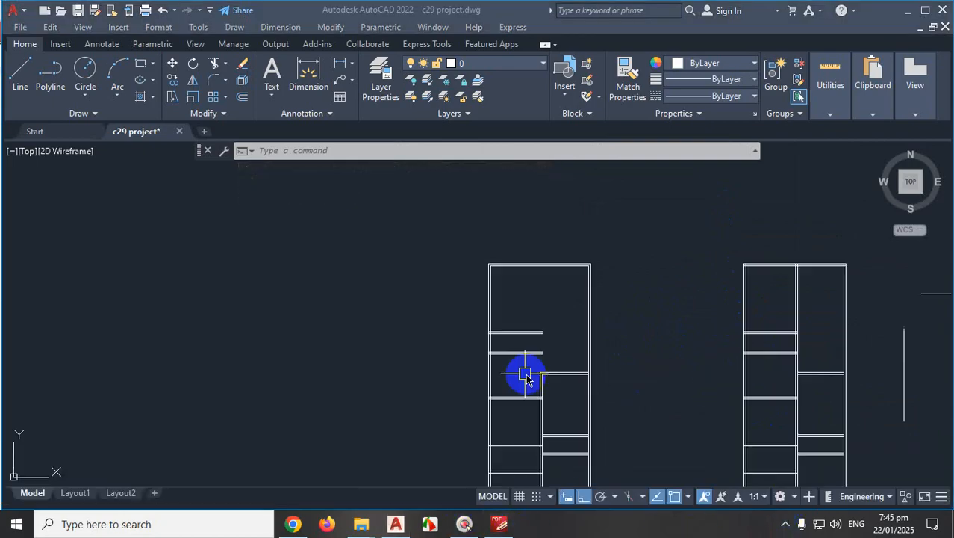
Select both lines of the floor plan's upper-left partition wall, deselect its upper line, and clear the selection
scroll(567, 355, "up", 3)
key("Escape")
scroll(537, 309, "up", 4)
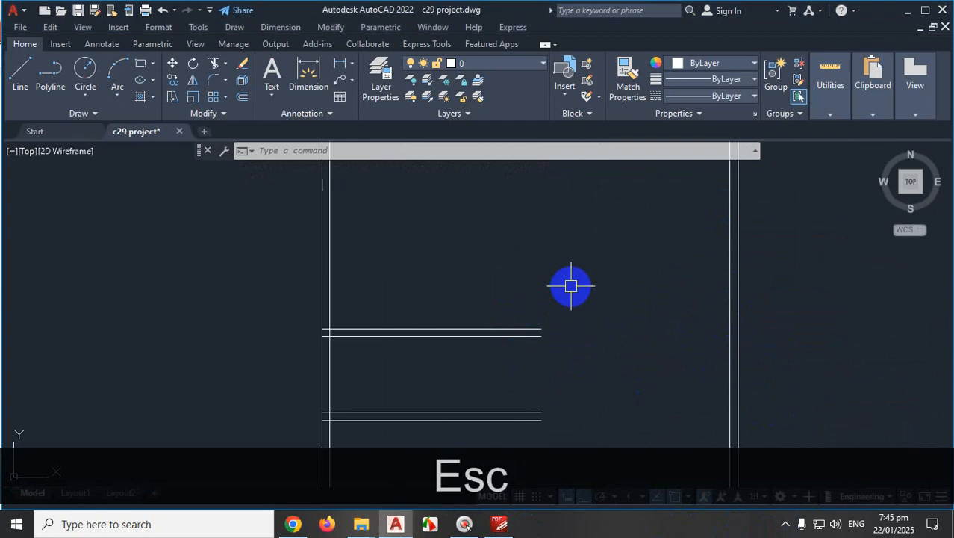
left_click(522, 333)
left_click(480, 365)
scroll(492, 346, "up", 4)
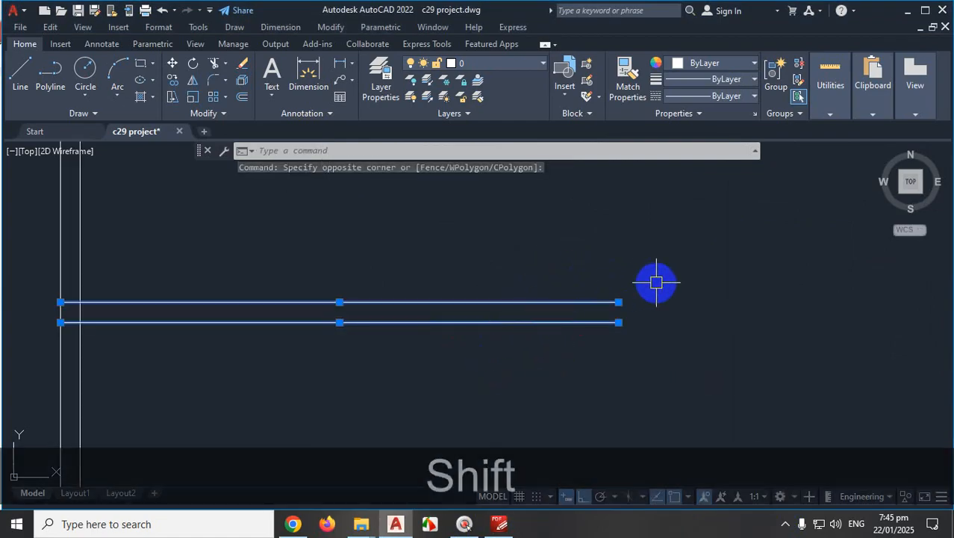
left_click(599, 277, "shift")
left_click(572, 303, "shift")
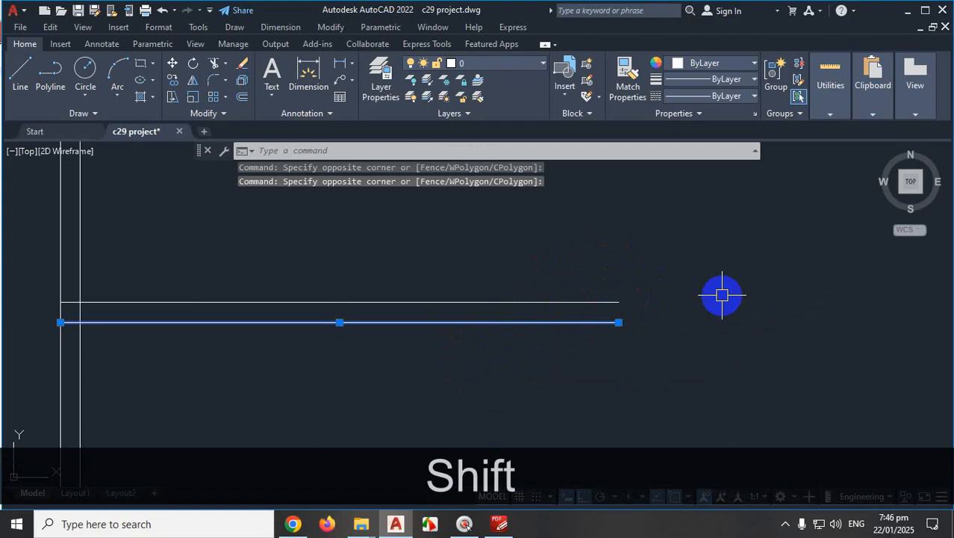
key("Escape")
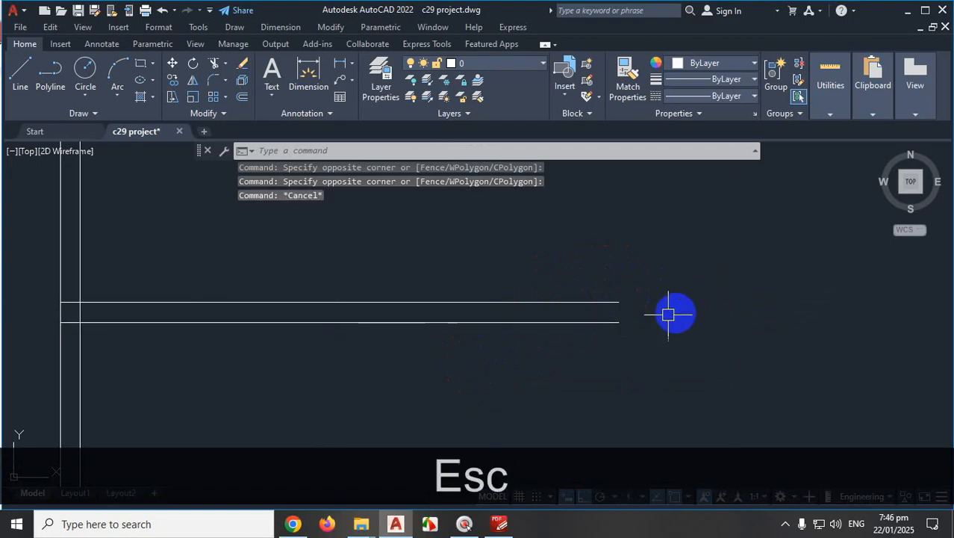
Check the kitchen and bedroom wall layout in the PROJECT-1 (2) PDF in PDF-XChange Editor and return to the AutoCAD drawing
scroll(588, 292, "down", 3)
scroll(595, 300, "up", 3)
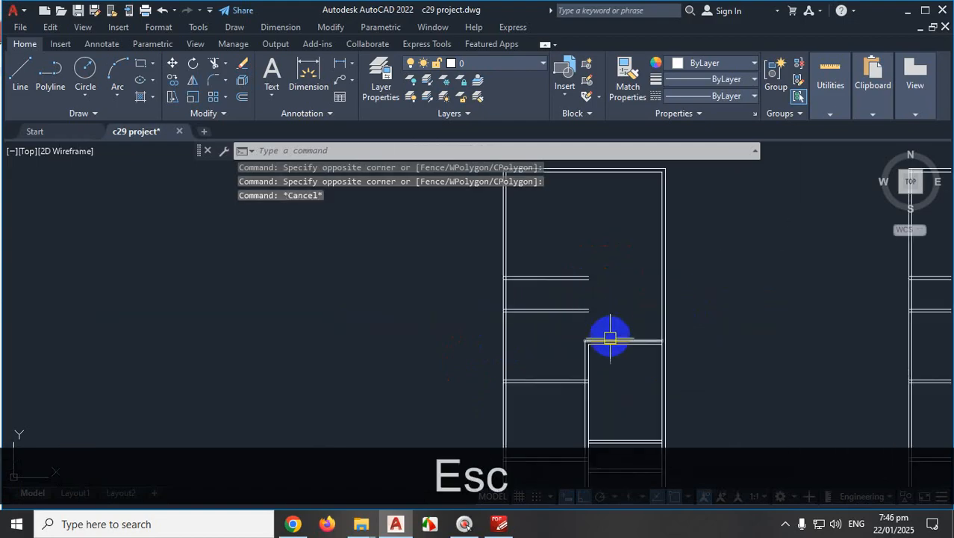
scroll(602, 365, "up", 2)
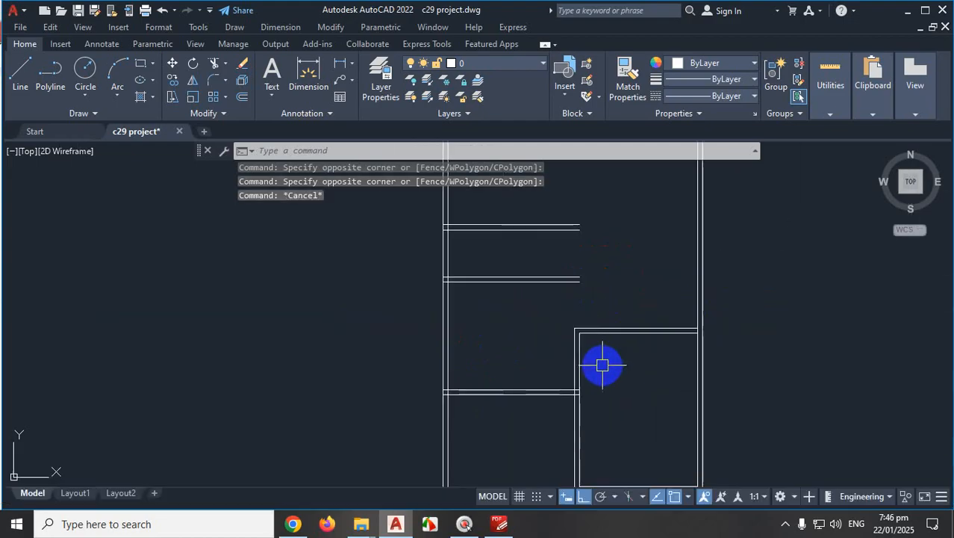
left_click(785, 522)
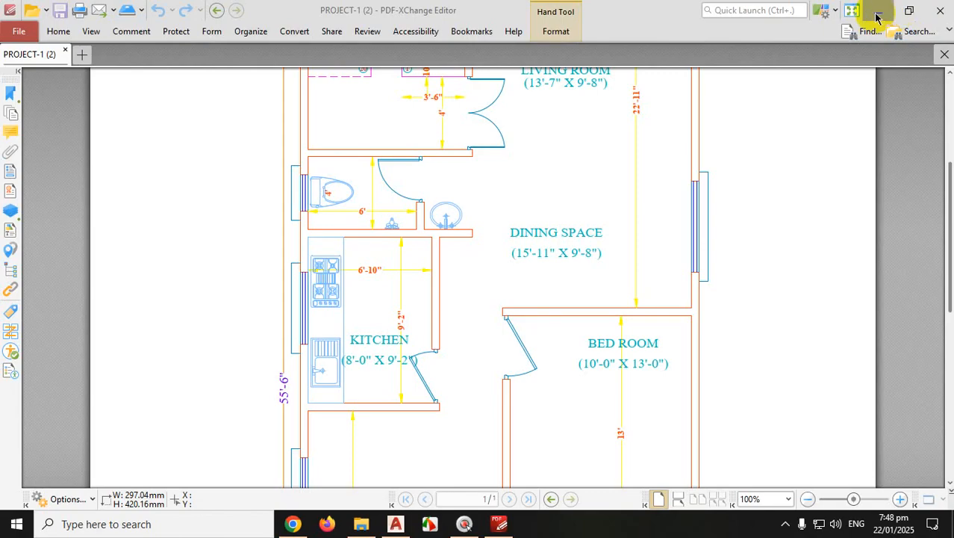
left_click(879, 12)
scroll(505, 292, "down", 4)
scroll(711, 269, "up", 1)
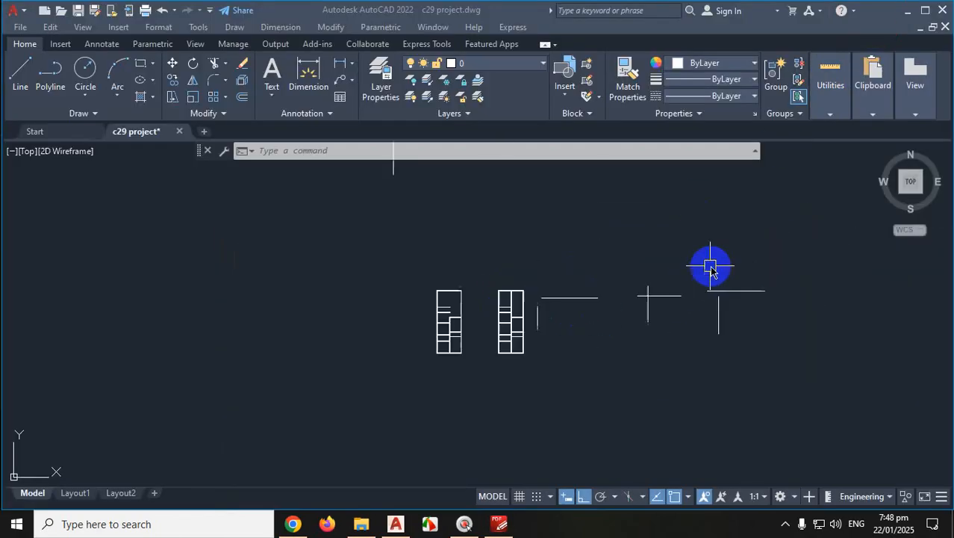
scroll(687, 289, "up", 4)
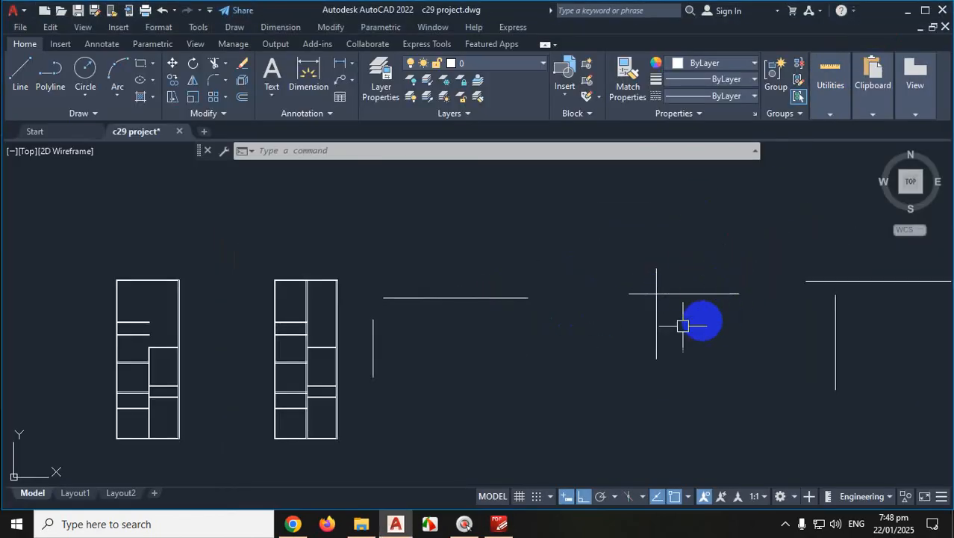
scroll(683, 326, "up", 2)
key("ctrl+1")
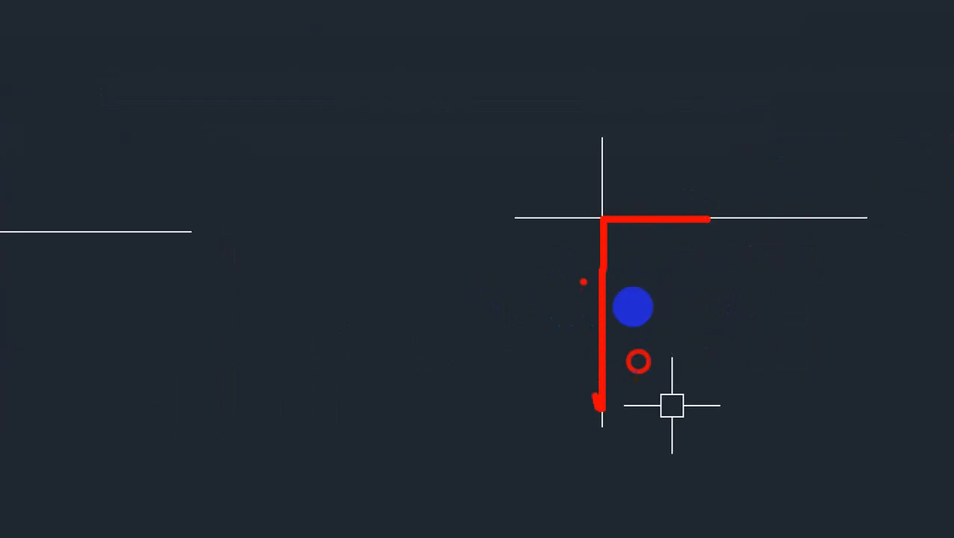
left_click_drag(614, 130, 587, 181)
left_click_drag(583, 157, 632, 188)
left_click_drag(526, 199, 529, 212)
left_click_drag(535, 256, 576, 187)
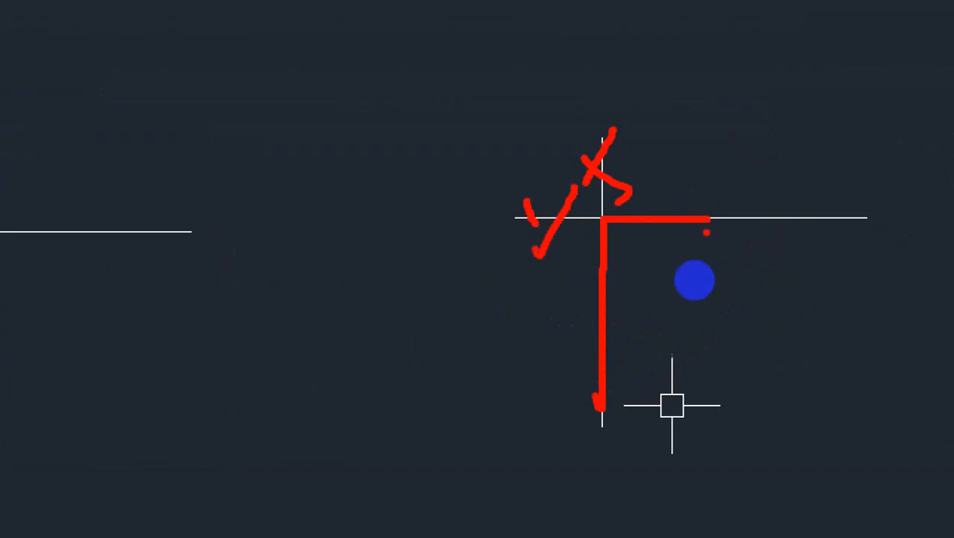
key("Escape")
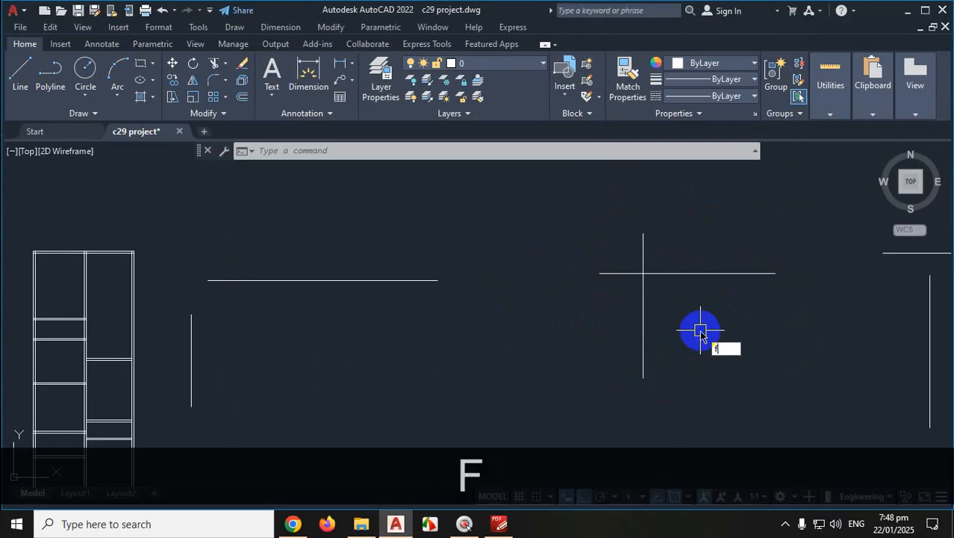
Fillet the crossing practice lines into a square corner without the radius, keeping the right horizontal and upper vertical portions
key("Return")
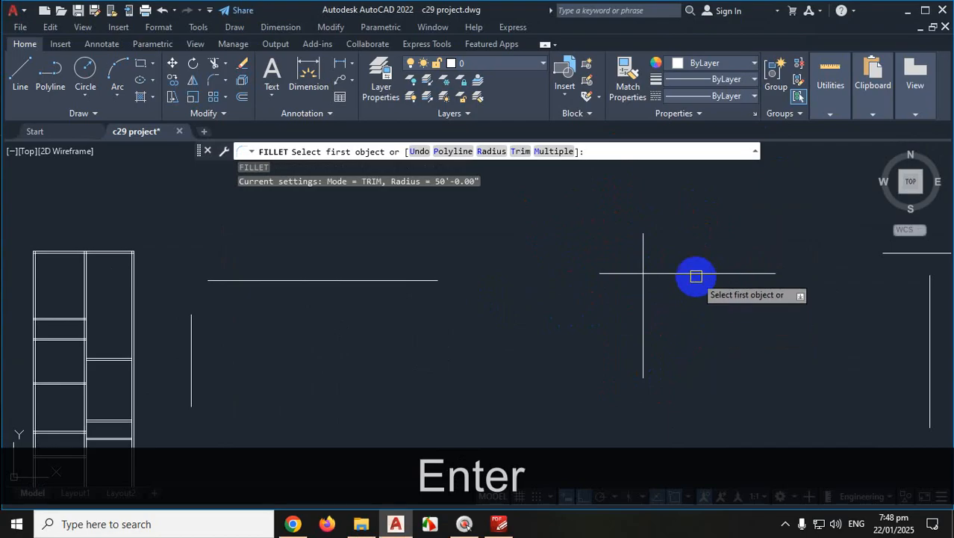
left_click(696, 277)
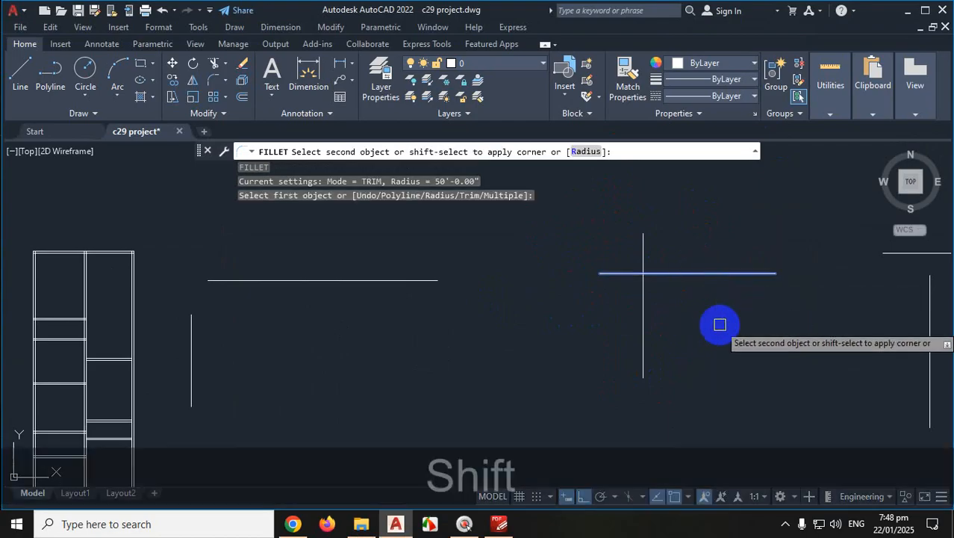
scroll(688, 260, "up", 4)
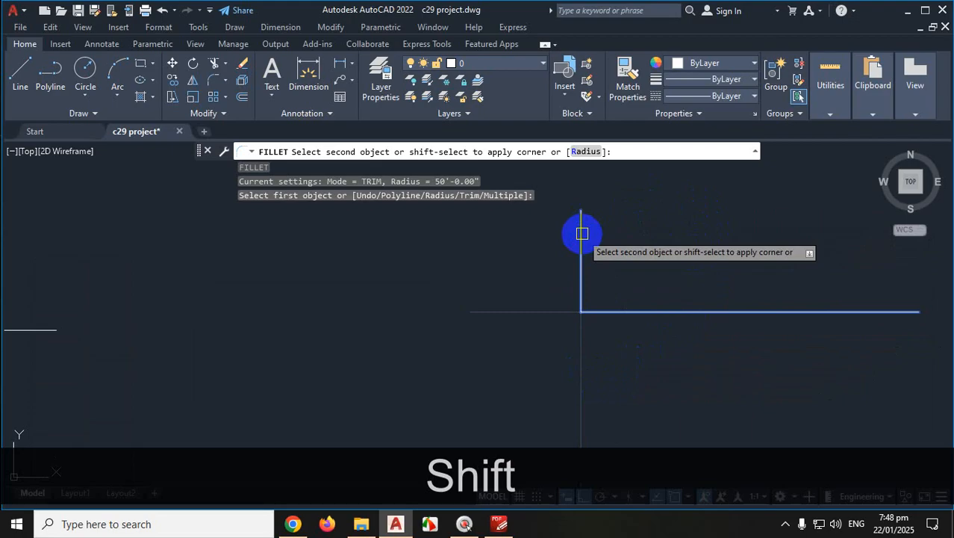
scroll(695, 196, "down", 2)
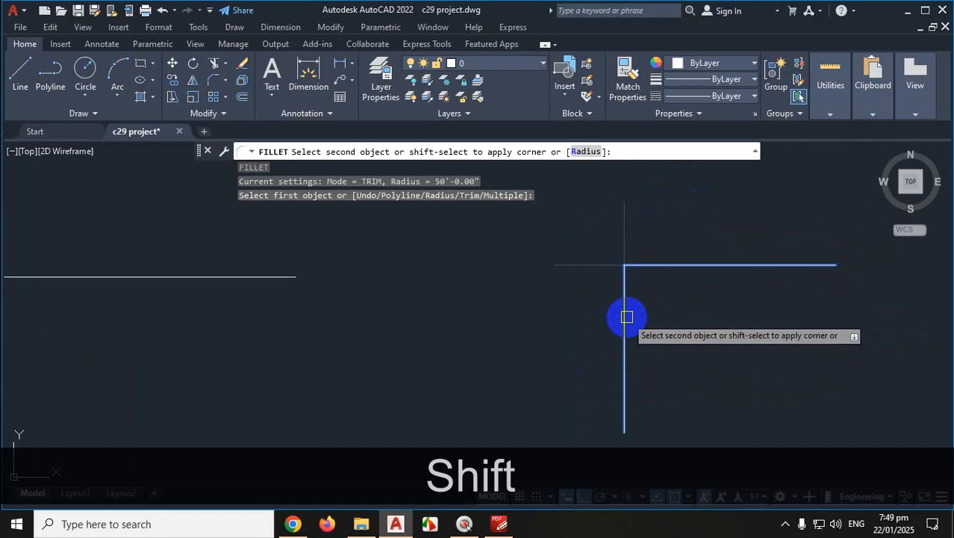
left_click(625, 217, "shift")
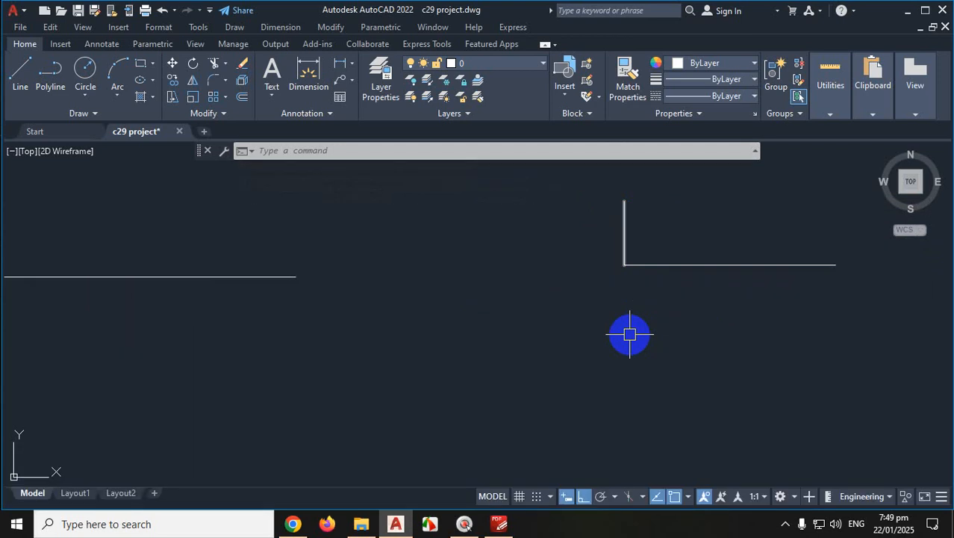
key("Escape")
Undo the square-corner Fillet on the crossing practice lines
scroll(650, 331, "down", 2)
key("ctrl+z")
key("ctrl+z")
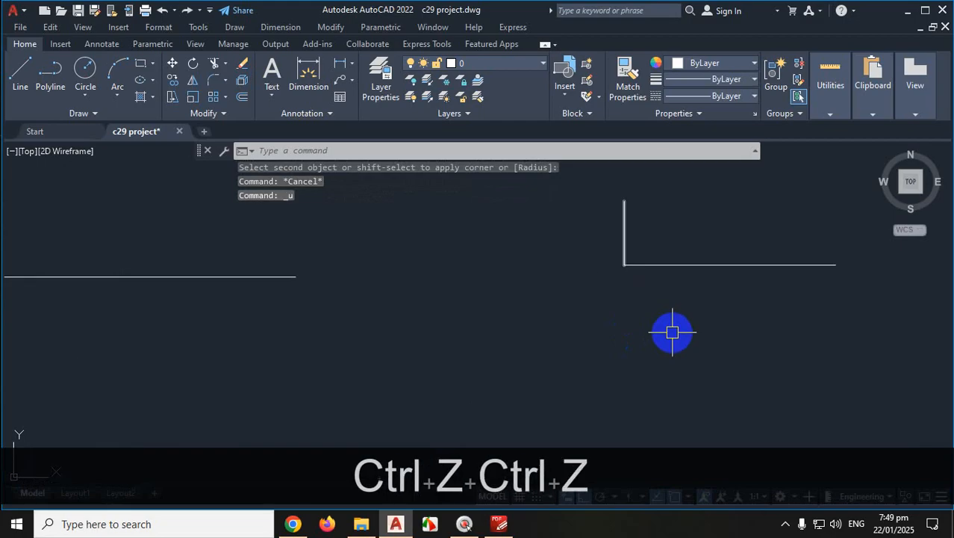
Join the rightmost practice pair into a square corner with Fillet, overriding the radius and keeping the horizontal line's portion right of the vertical line
scroll(749, 352, "up", 2)
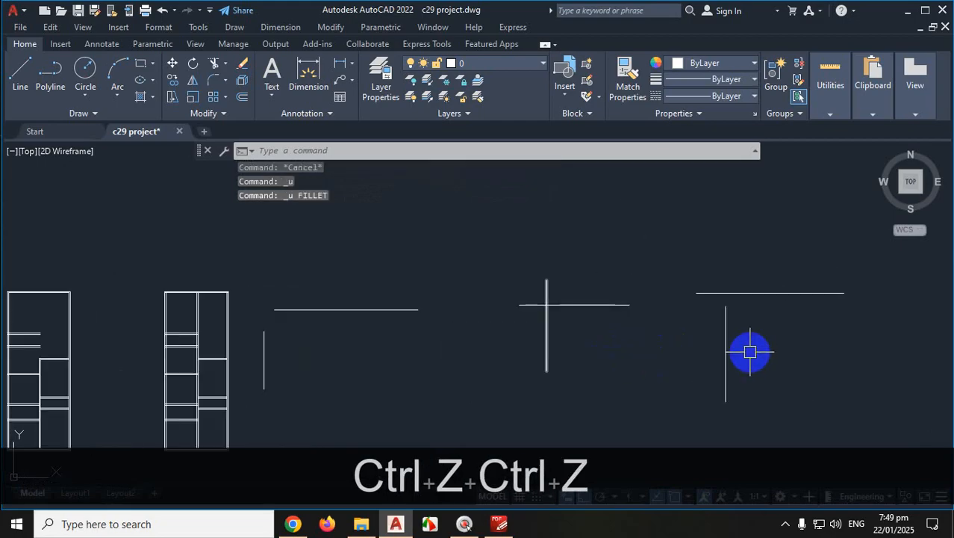
type("f")
key("Return")
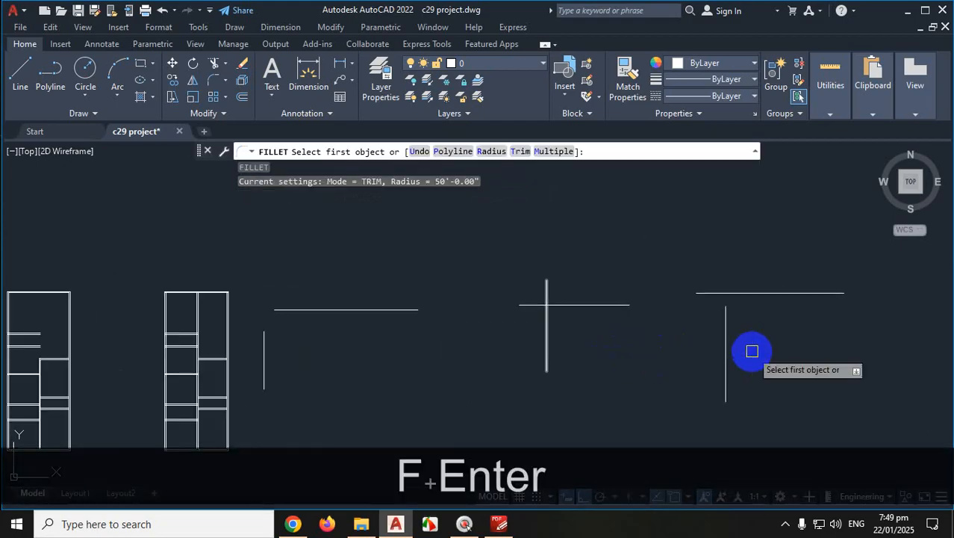
scroll(743, 358, "up", 2)
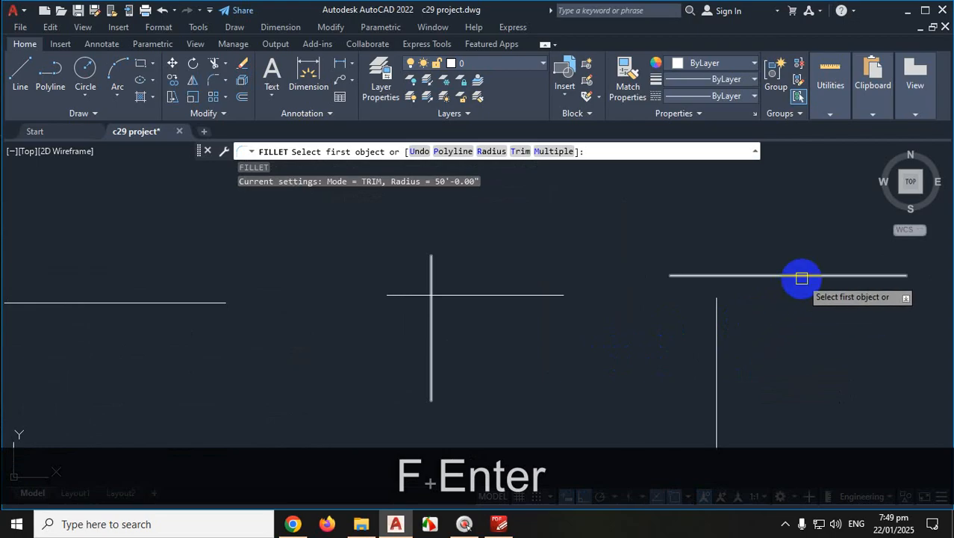
scroll(724, 344, "up", 2)
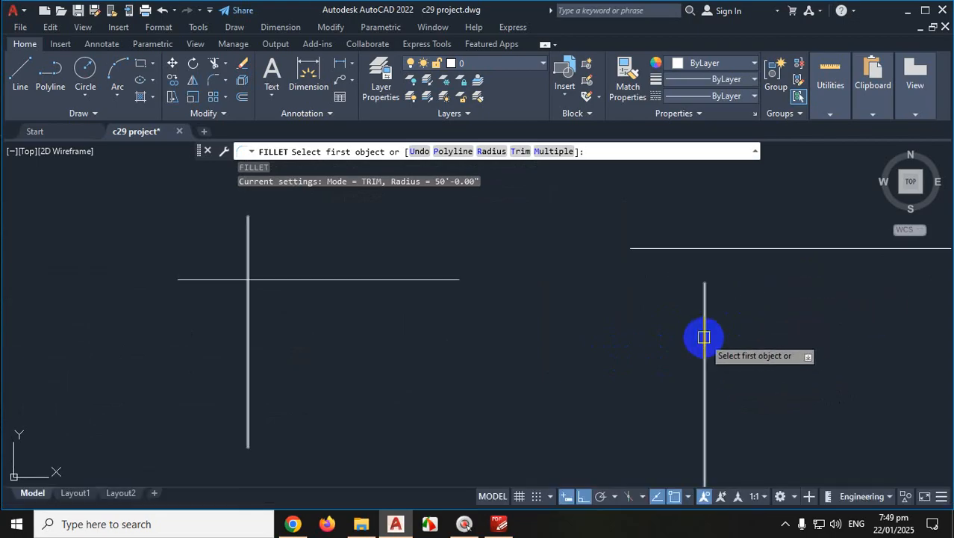
left_click(704, 337)
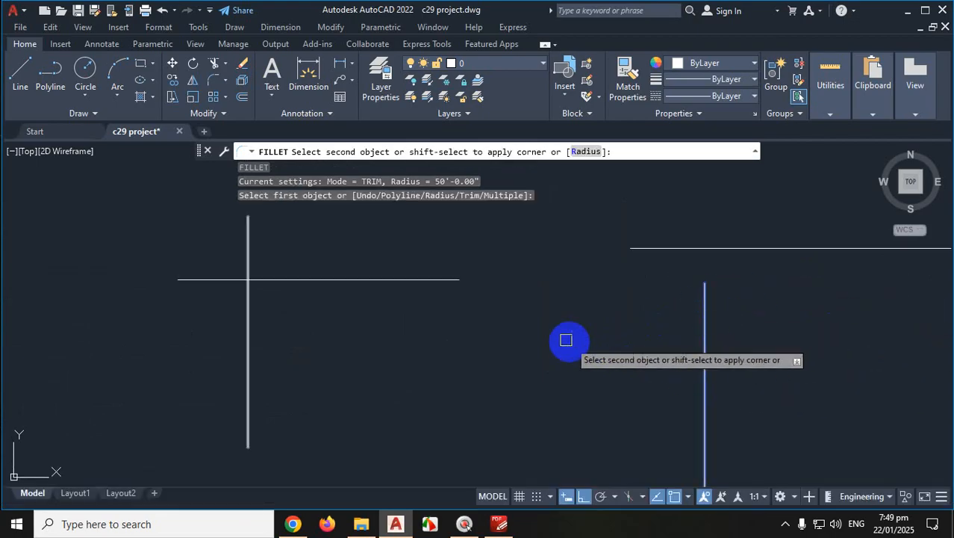
scroll(568, 340, "down", 3)
key("ctrl+1")
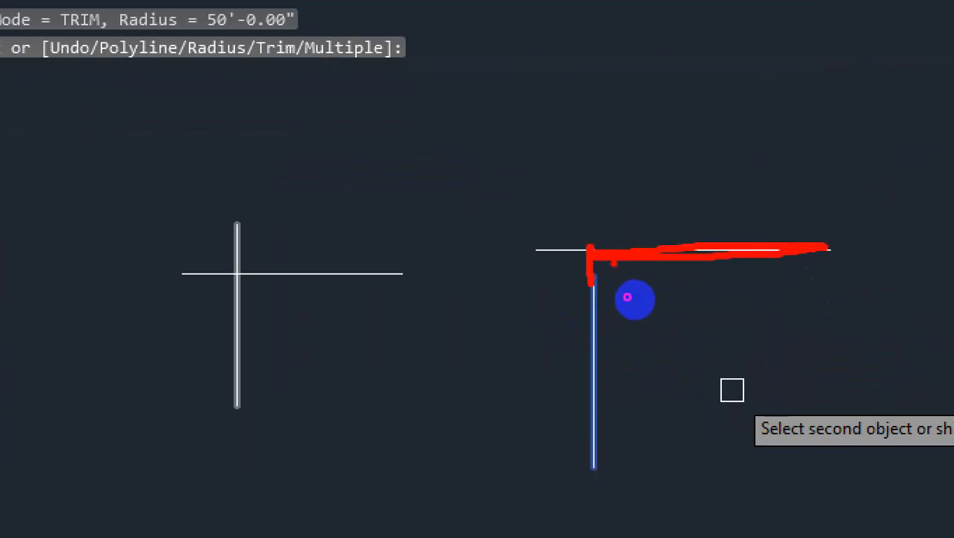
key("Escape")
scroll(590, 346, "up", 3)
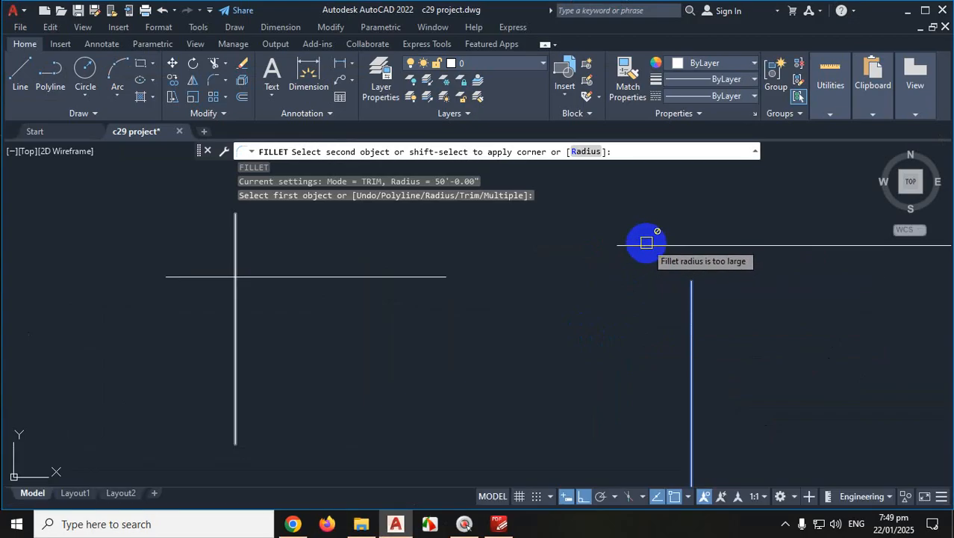
key("shift")
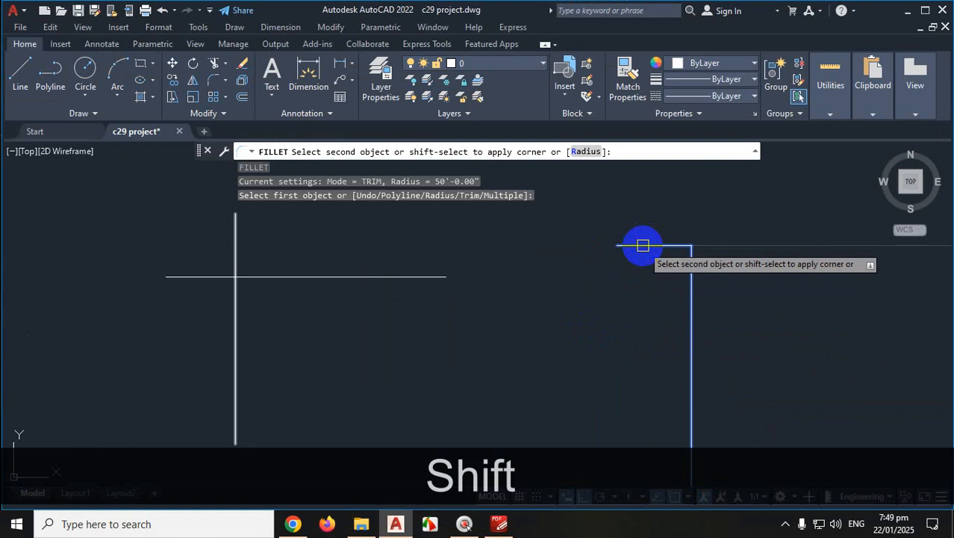
left_click(756, 253, "shift")
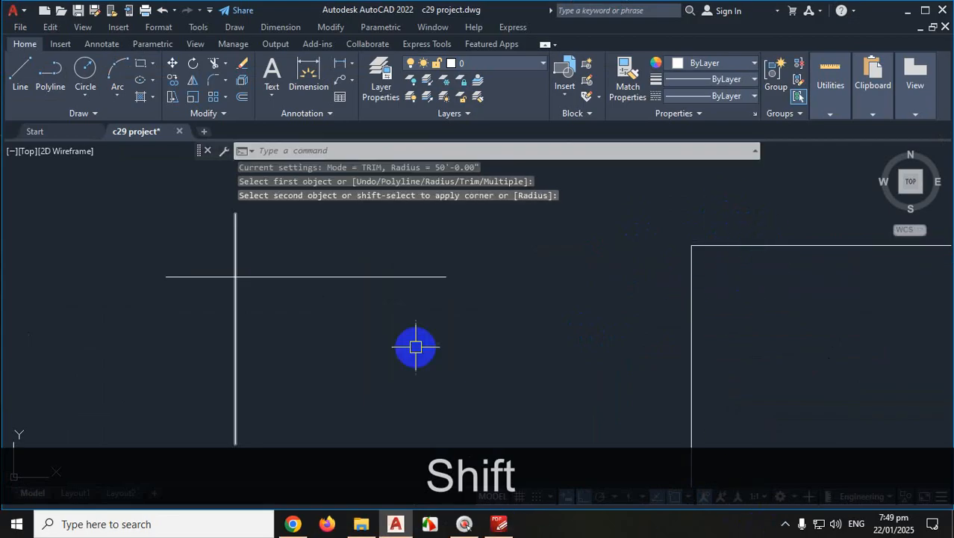
Examine the partition wall junctions in the left copy of the floor plan
scroll(416, 346, "down", 5)
scroll(404, 346, "up", 5)
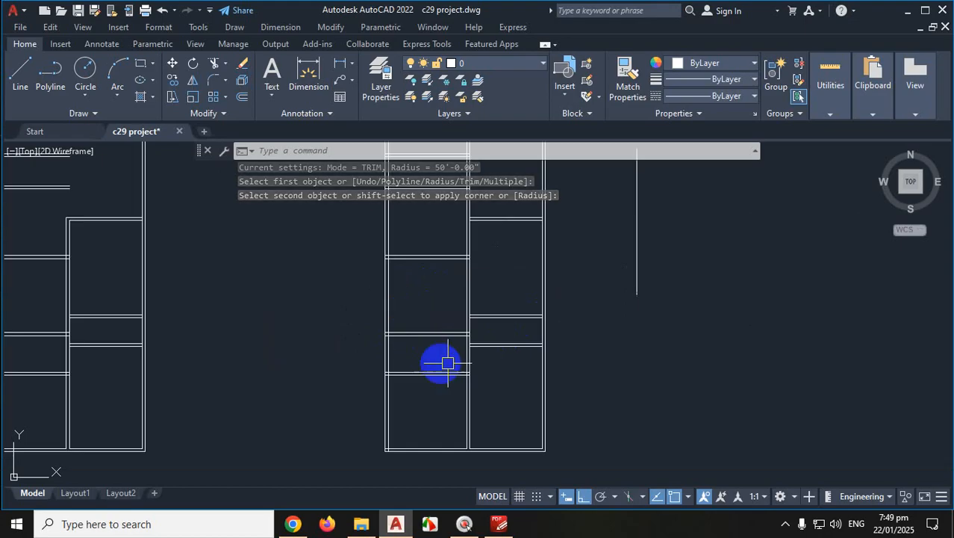
scroll(430, 377, "down", 5)
scroll(399, 366, "up", 7)
scroll(478, 420, "down", 5)
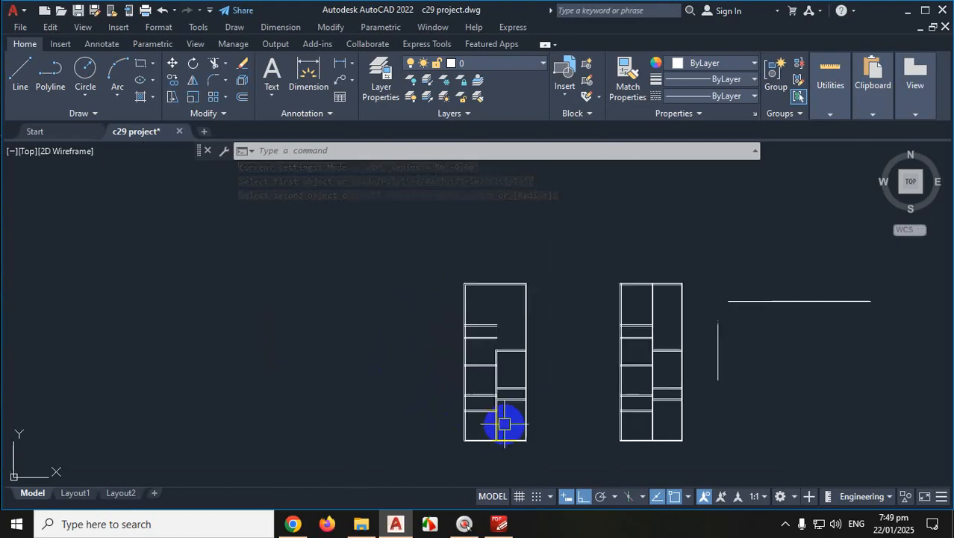
scroll(572, 366, "up", 6)
scroll(577, 363, "down", 6)
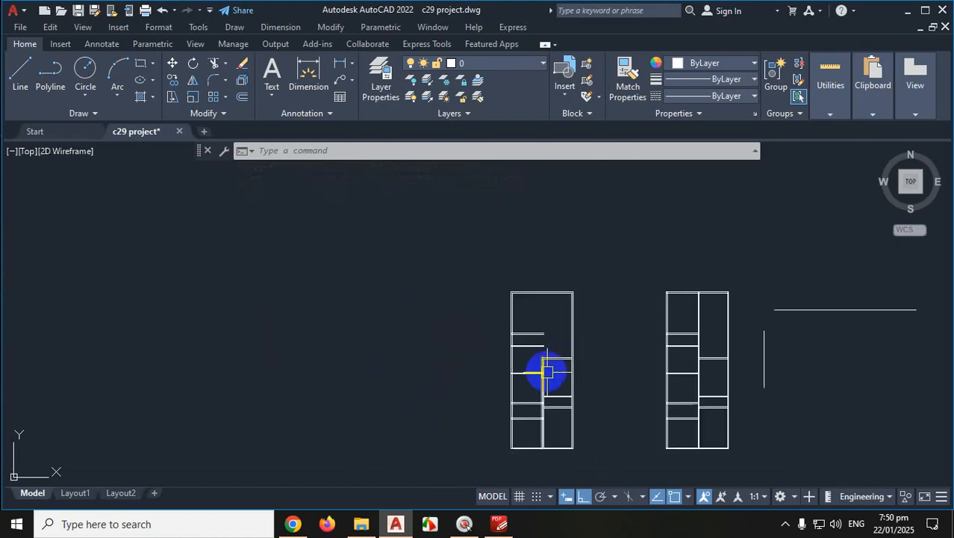
key("ctrl+1")
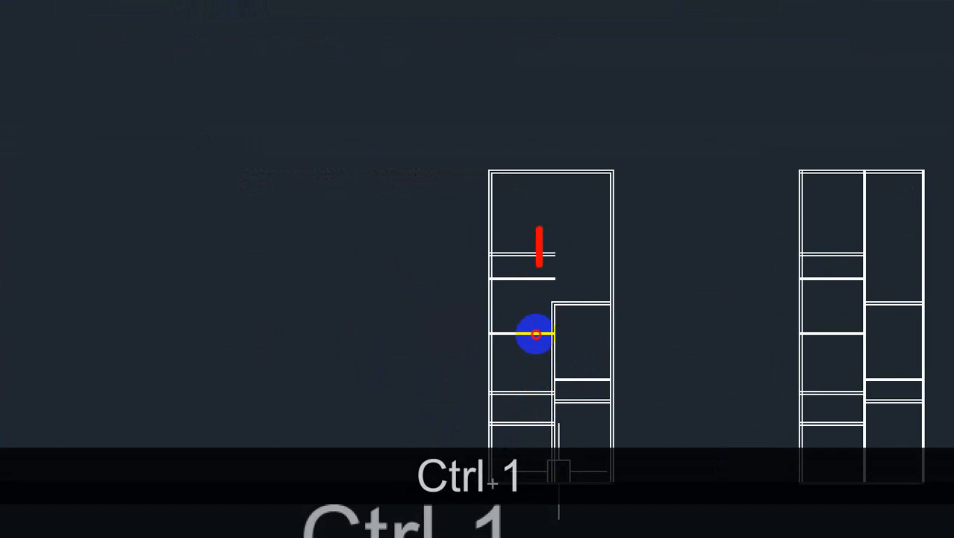
key("Escape")
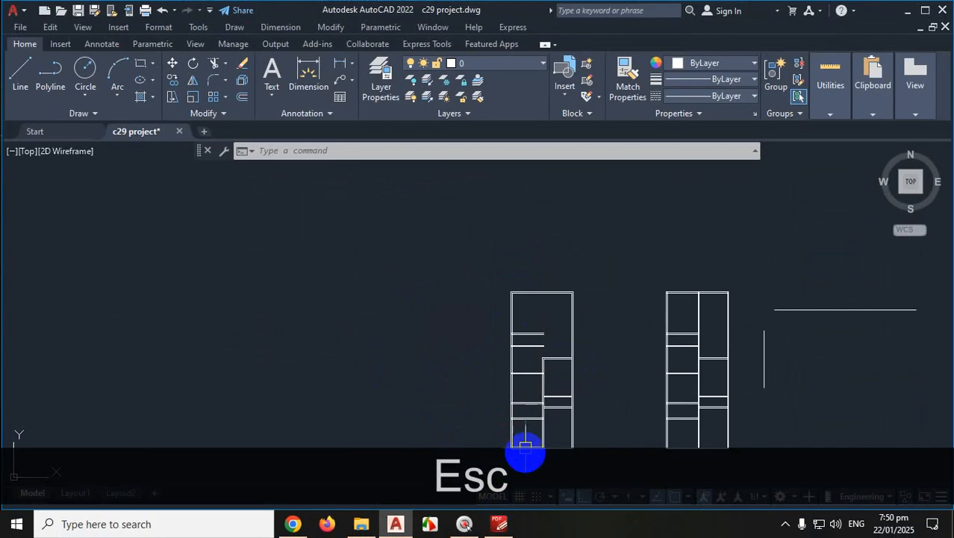
Mark in red the two square corners needed where a partition meets the left outer wall, and clear the markup
scroll(527, 471, "up", 4)
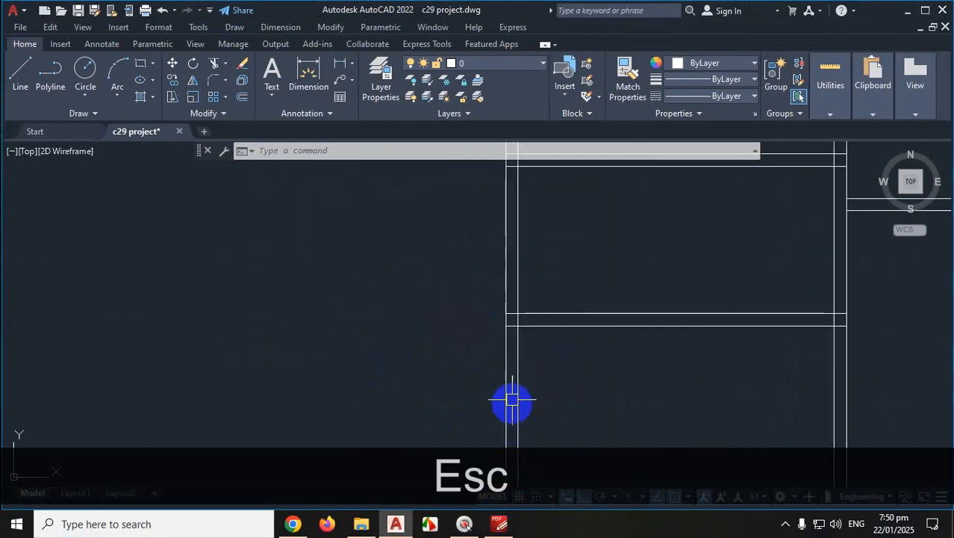
scroll(532, 313, "up", 4)
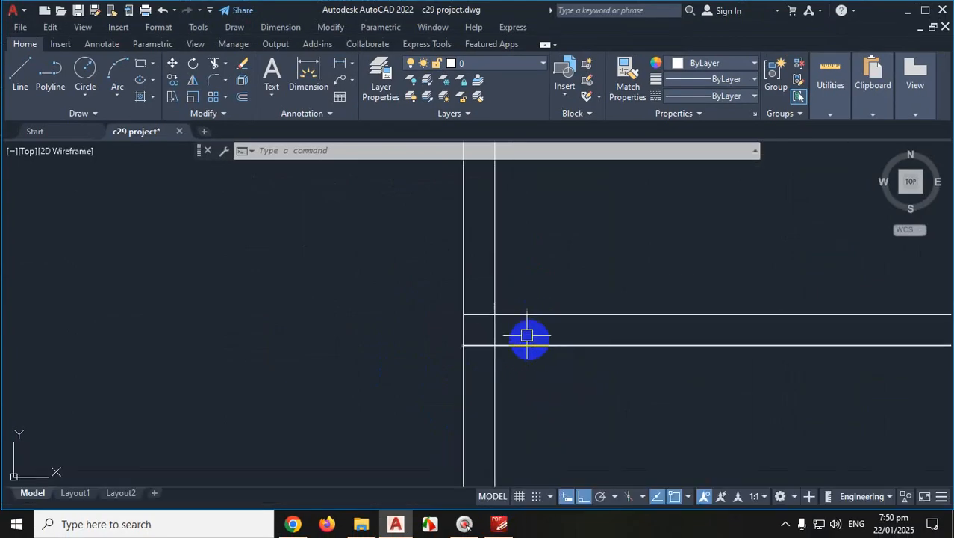
key("ctrl+1")
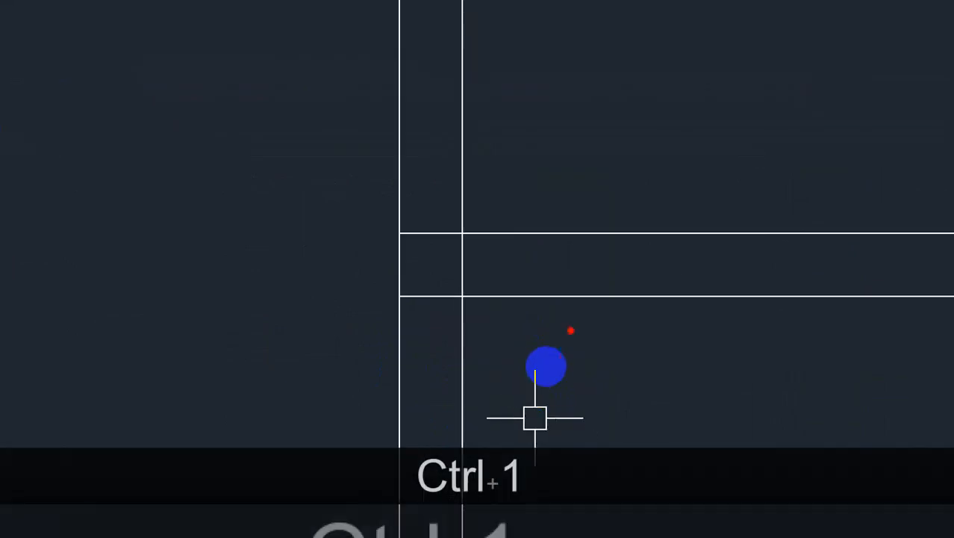
mouse_move(608, 289)
left_mouse_down()
mouse_move(462, 301)
mouse_move(459, 409)
left_mouse_up()
mouse_move(559, 241)
left_mouse_down()
mouse_move(473, 240)
mouse_move(455, 158)
left_mouse_up()
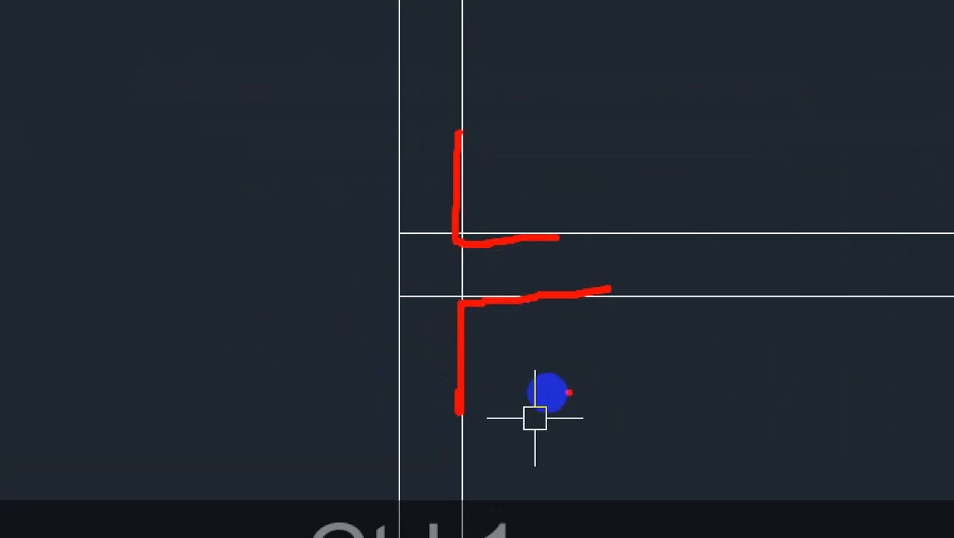
key("Escape")
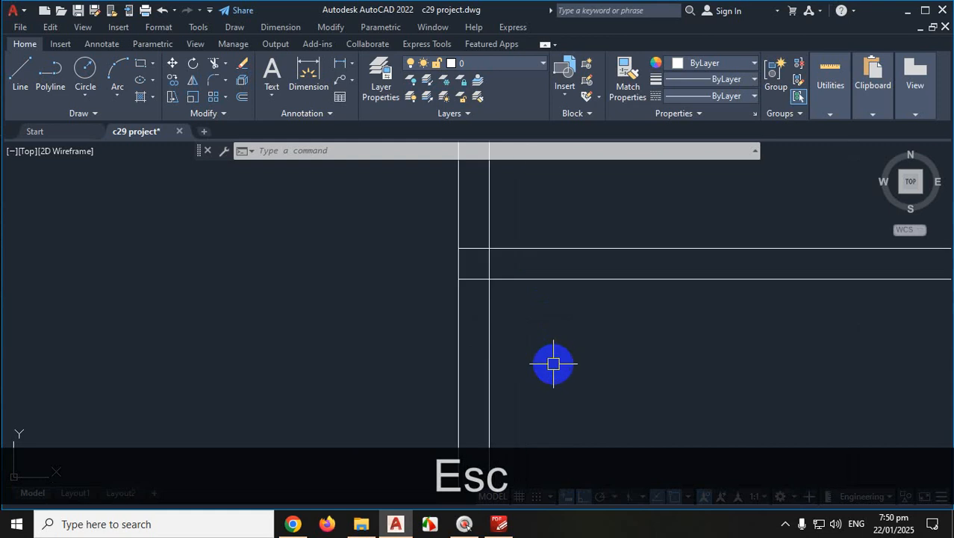
key("Return")
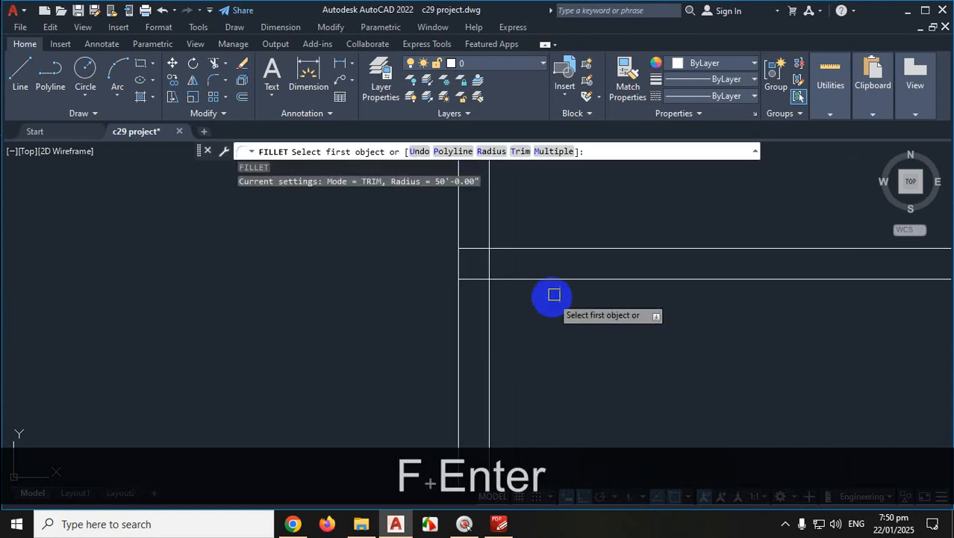
left_click(559, 280)
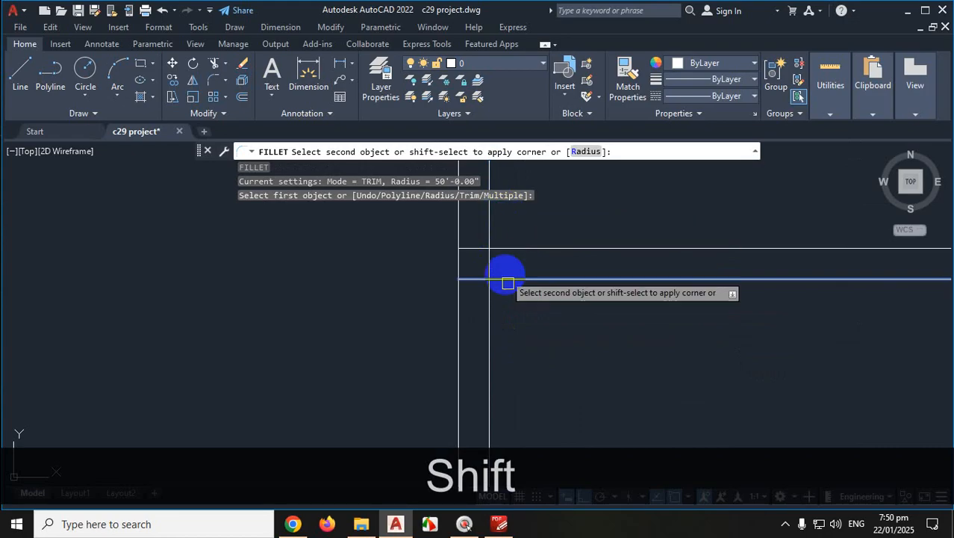
key("Escape")
Outline in red the corners at the lowest left-hand partition's junction with the outer wall, and clear the outline
scroll(545, 367, "down", 4)
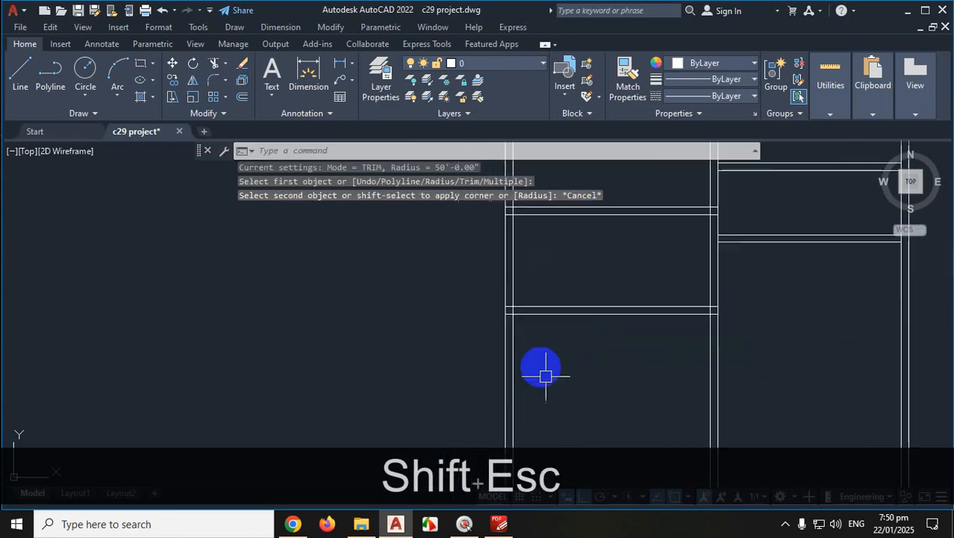
scroll(617, 288, "up", 5)
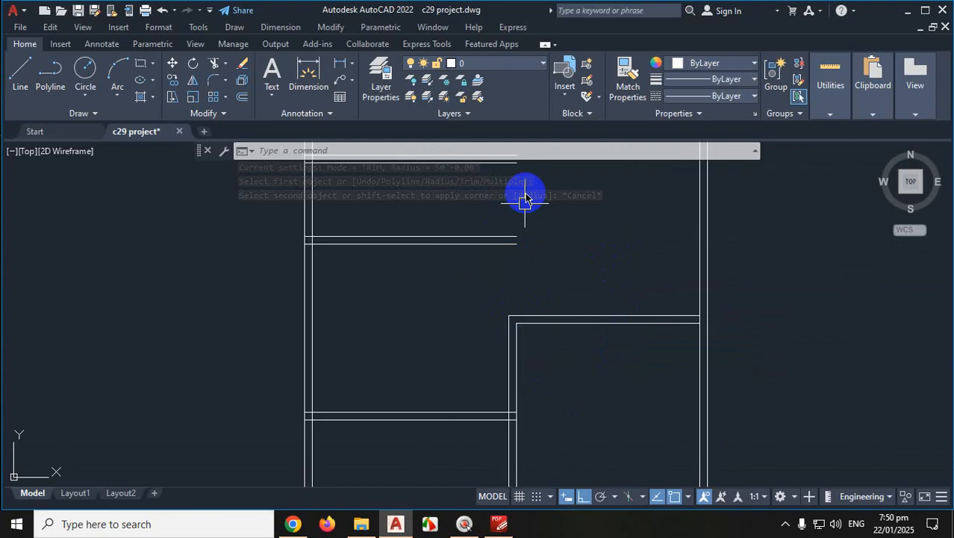
scroll(565, 324, "down", 4)
scroll(552, 327, "up", 4)
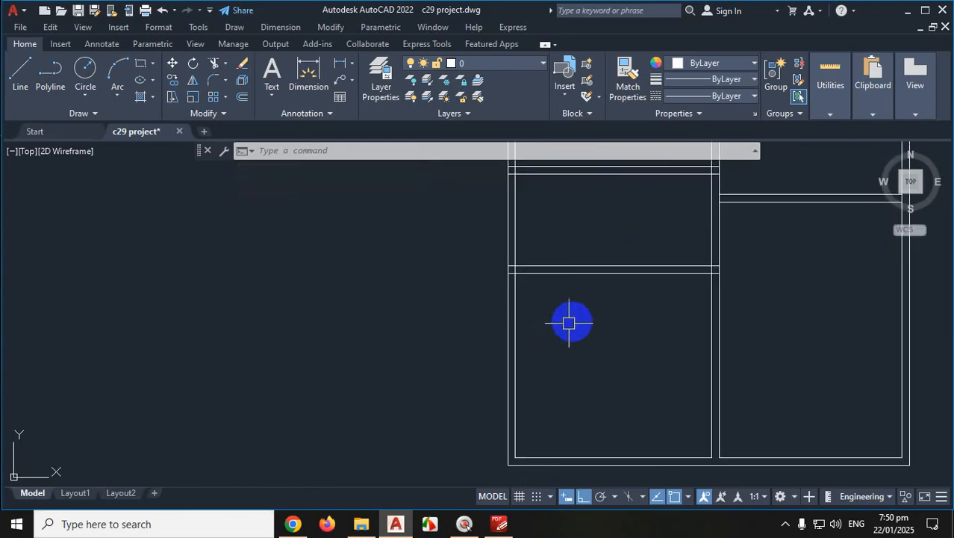
key("ctrl+1")
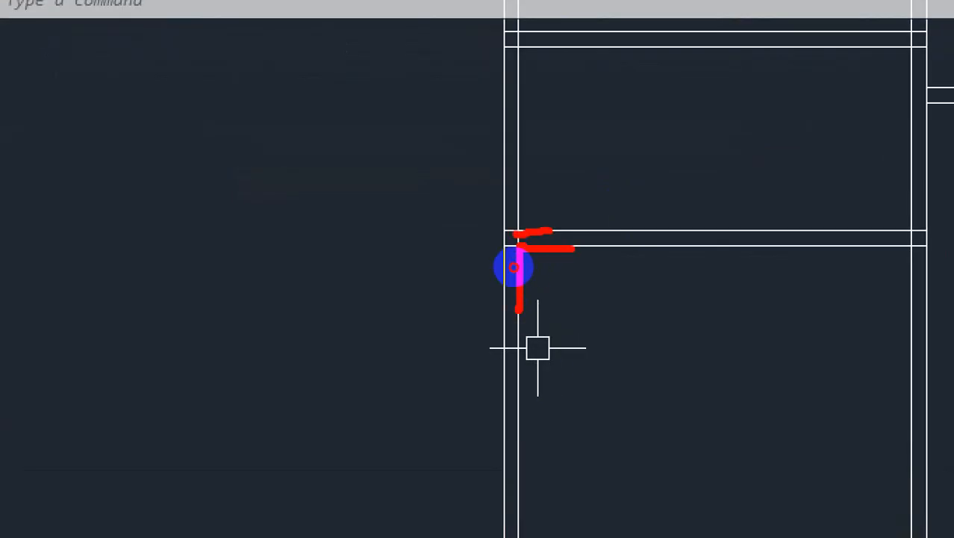
left_click_drag(514, 267, 518, 210)
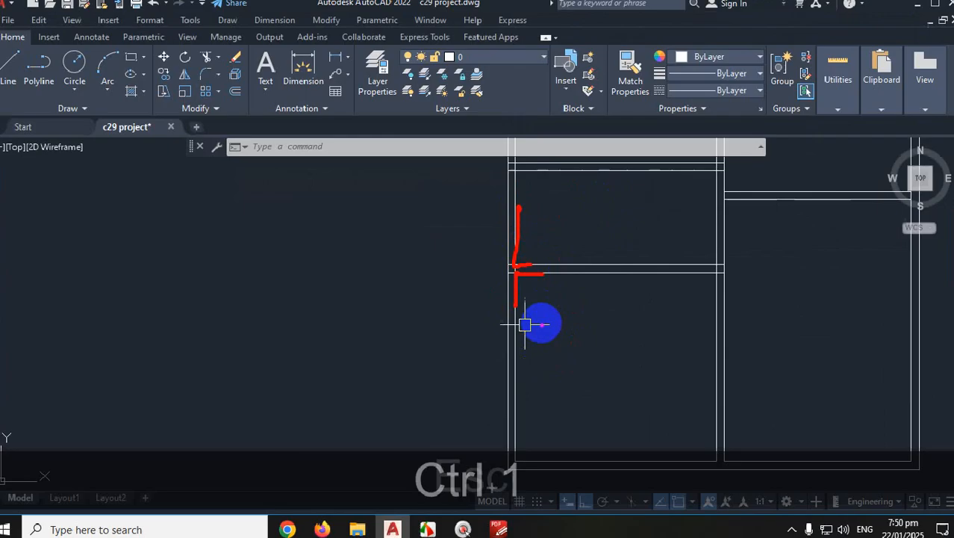
key("Escape")
Trim the overlapping line segments where the lowest left-hand partition meets the left outer wall
type("tr")
key("space")
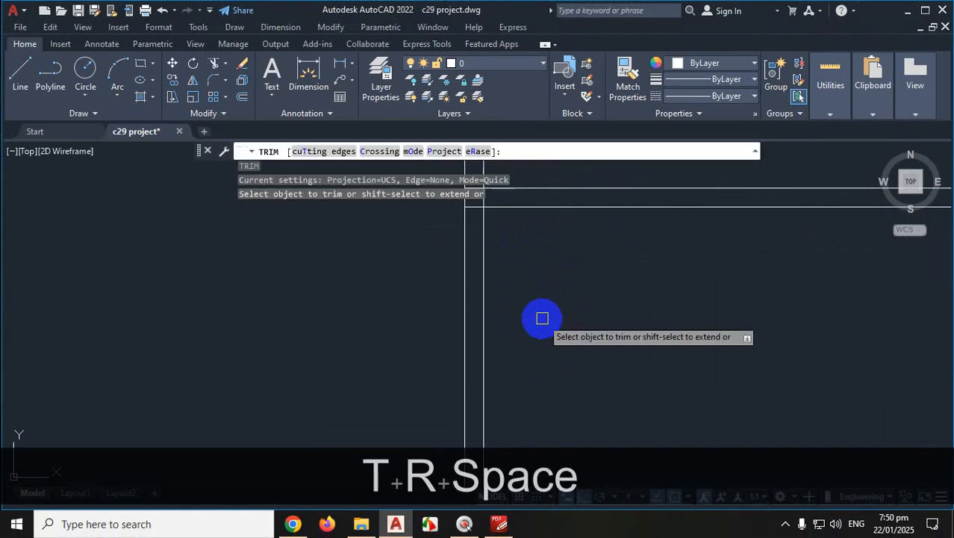
scroll(543, 321, "up", 3)
left_click_drag(542, 233, 530, 288)
scroll(583, 313, "down", 5)
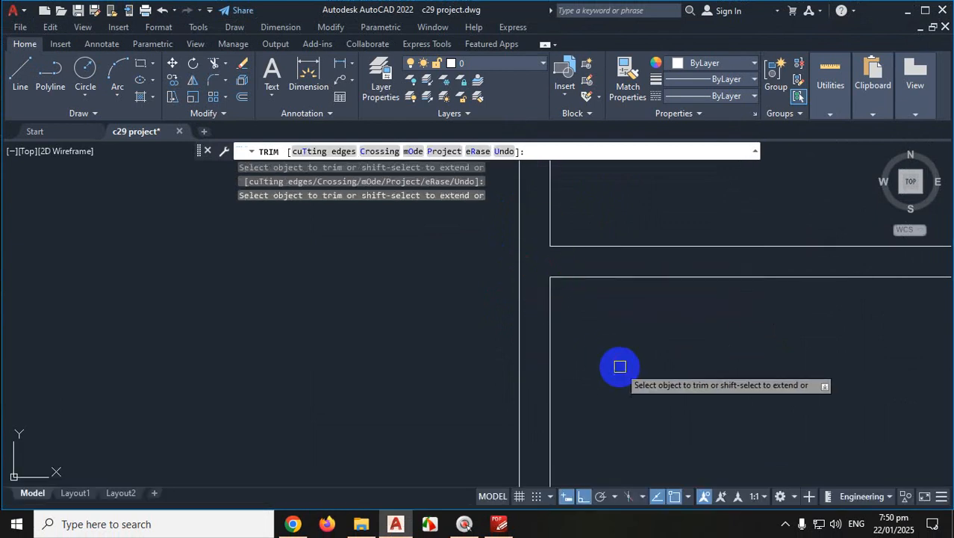
Trim the overlapping segments where the second and third left-hand partitions from the bottom meet the left outer wall
scroll(620, 292, "up", 6)
mouse_move(644, 299)
left_mouse_down()
mouse_move(650, 289)
mouse_move(618, 247)
left_mouse_up()
mouse_move(615, 338)
left_mouse_down()
mouse_move(617, 307)
mouse_move(615, 328)
left_mouse_up()
scroll(612, 356, "down", 4)
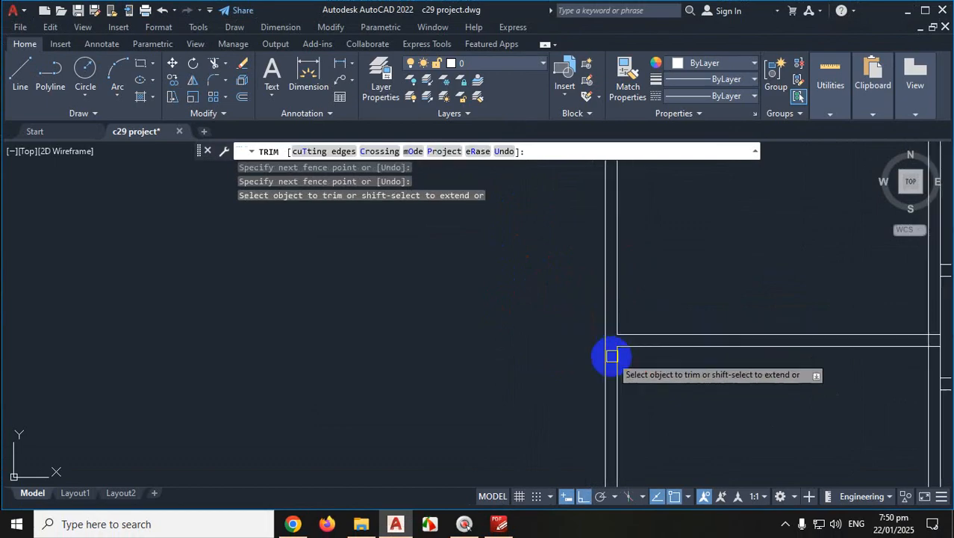
scroll(654, 251, "up", 5)
mouse_move(675, 284)
left_mouse_down()
mouse_move(660, 289)
mouse_move(639, 235)
left_mouse_up()
left_click(633, 327)
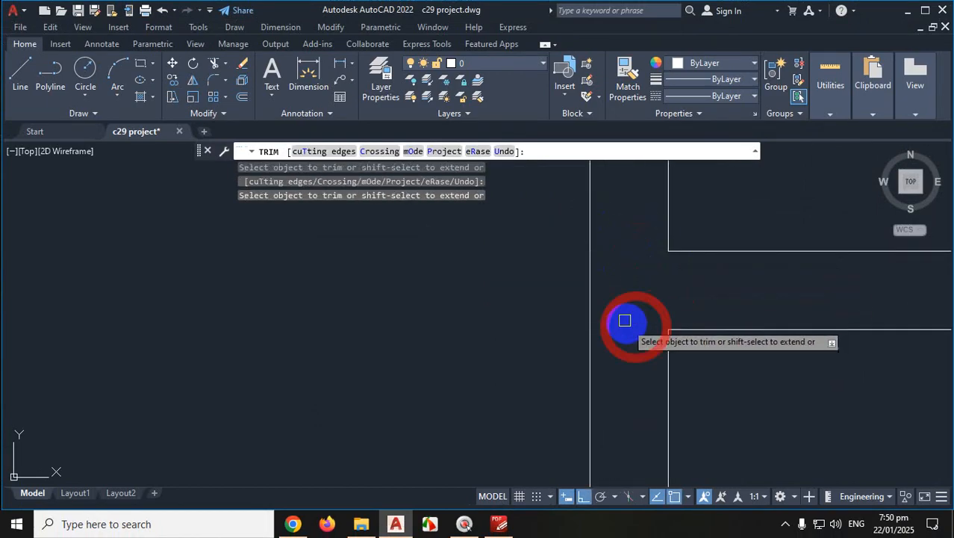
Trim the overlapping segments where the two uppermost left-hand partitions meet the left outer wall
scroll(650, 324, "down", 4)
scroll(673, 272, "up", 4)
scroll(590, 189, "up", 5)
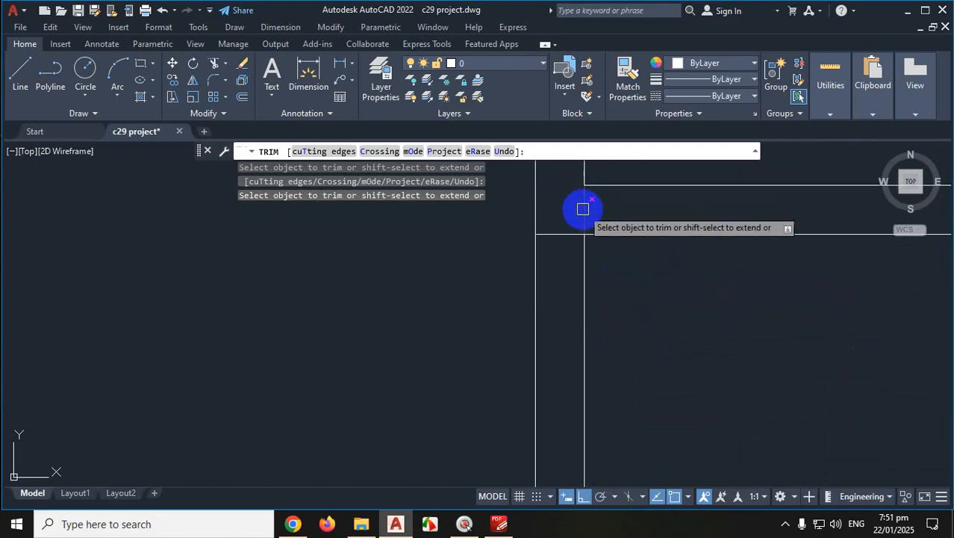
scroll(631, 270, "down", 4)
scroll(653, 282, "down", 3)
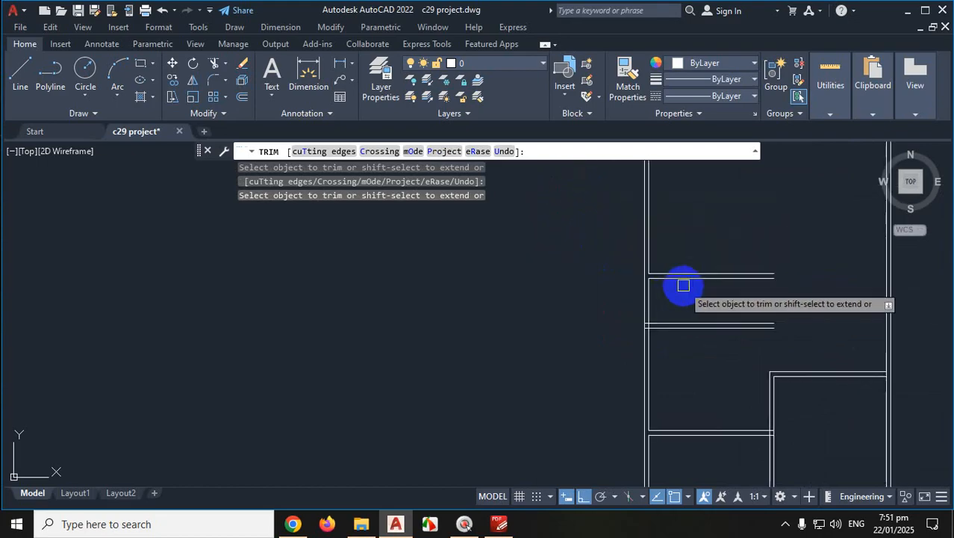
scroll(652, 334, "up", 5)
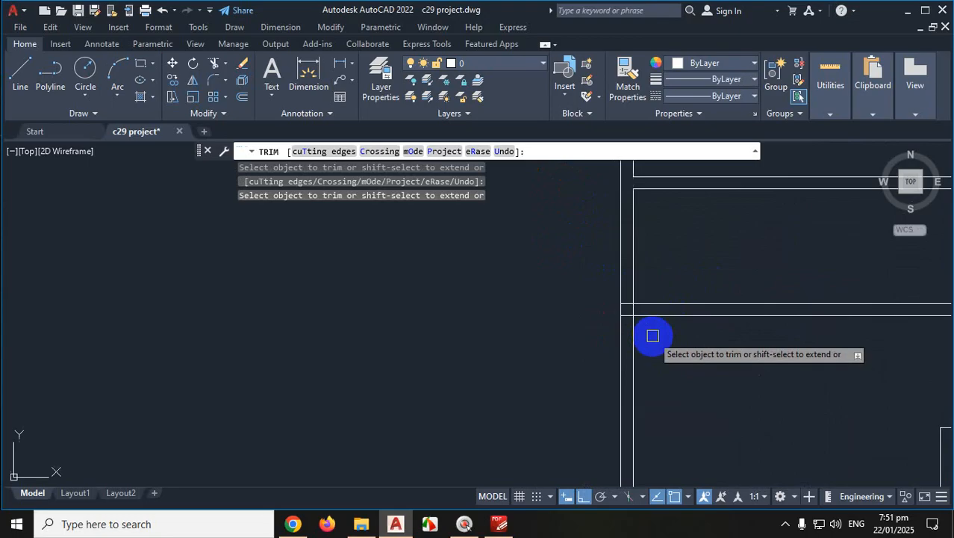
left_click(633, 309)
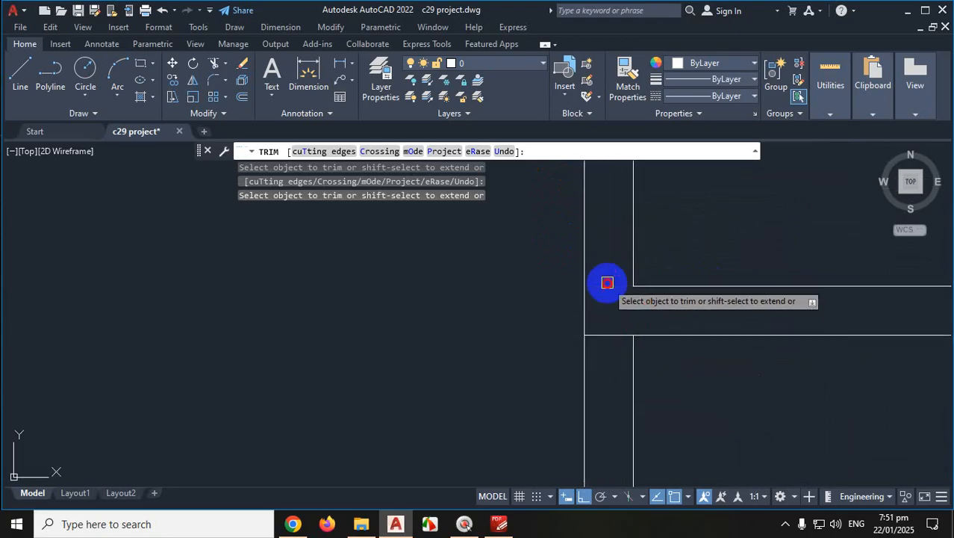
left_click(611, 332)
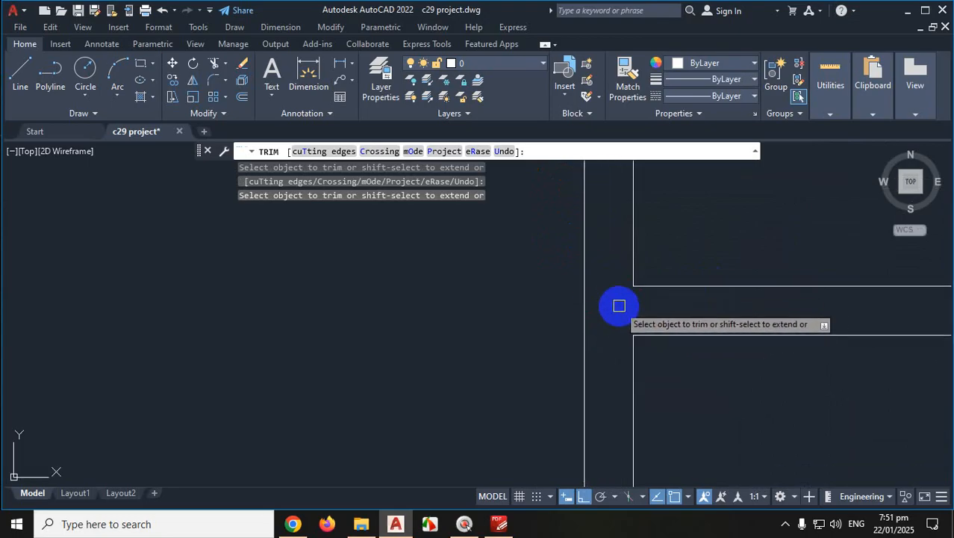
Check all partition junctions along the left outer wall for remaining overlaps and end Trim
scroll(610, 356, "down", 4)
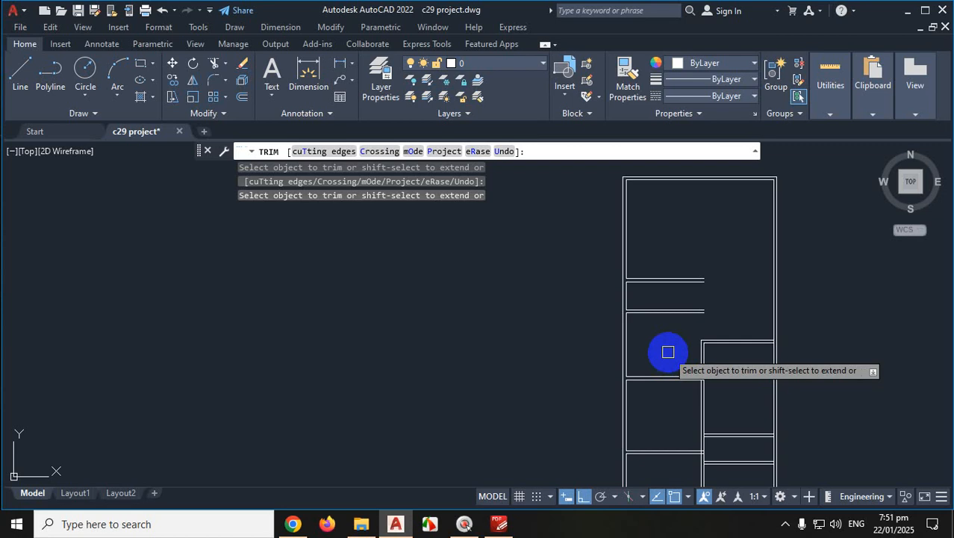
scroll(630, 330, "down", 3)
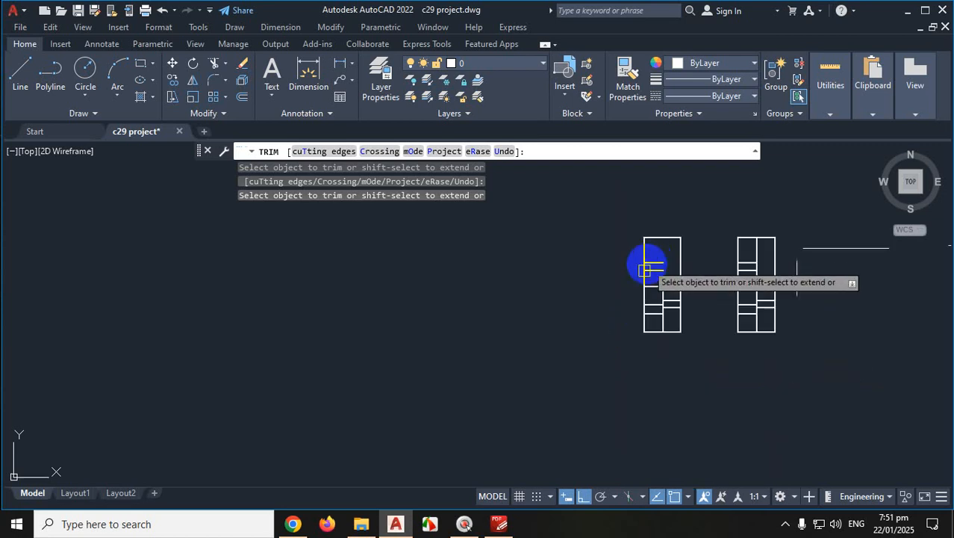
scroll(650, 291, "up", 3)
scroll(580, 333, "up", 4)
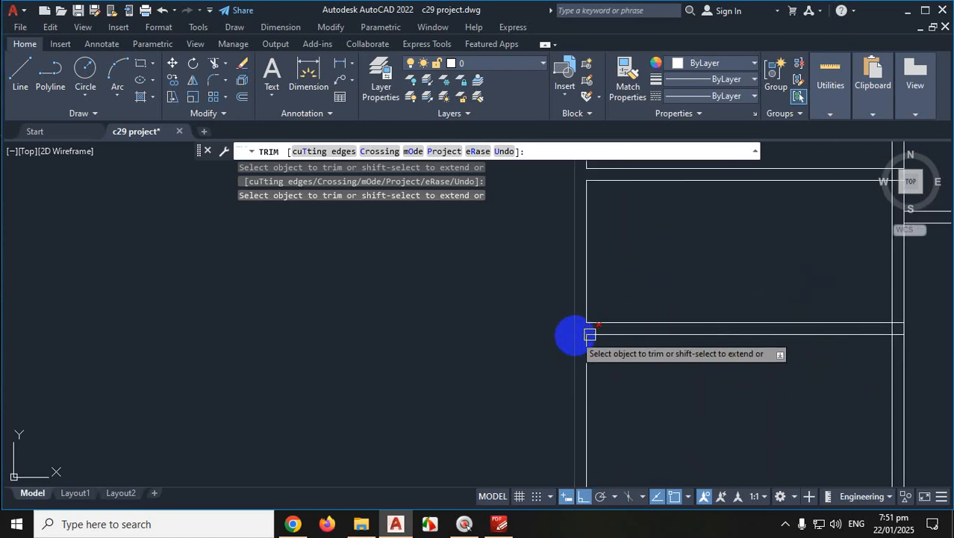
scroll(590, 348, "down", 2)
scroll(588, 299, "up", 3)
scroll(587, 262, "down", 5)
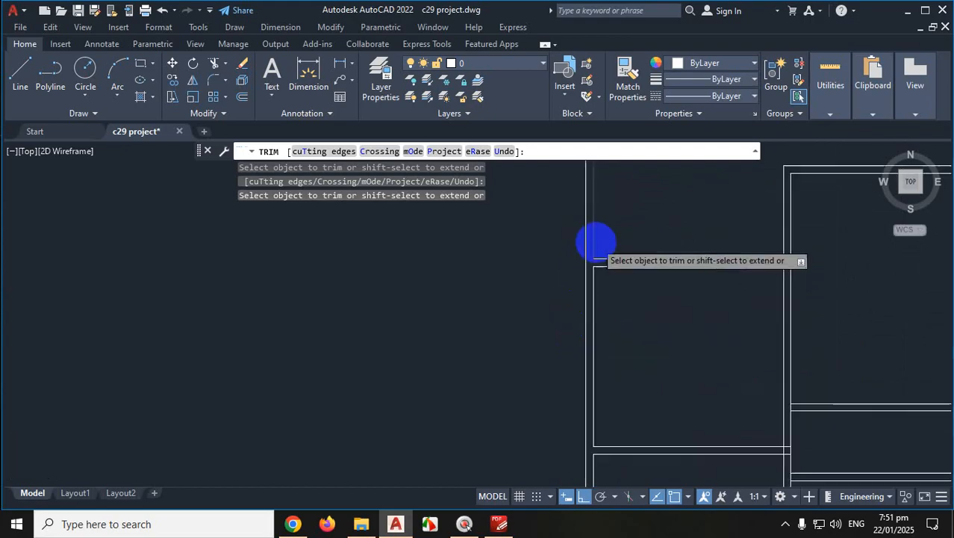
key("Escape")
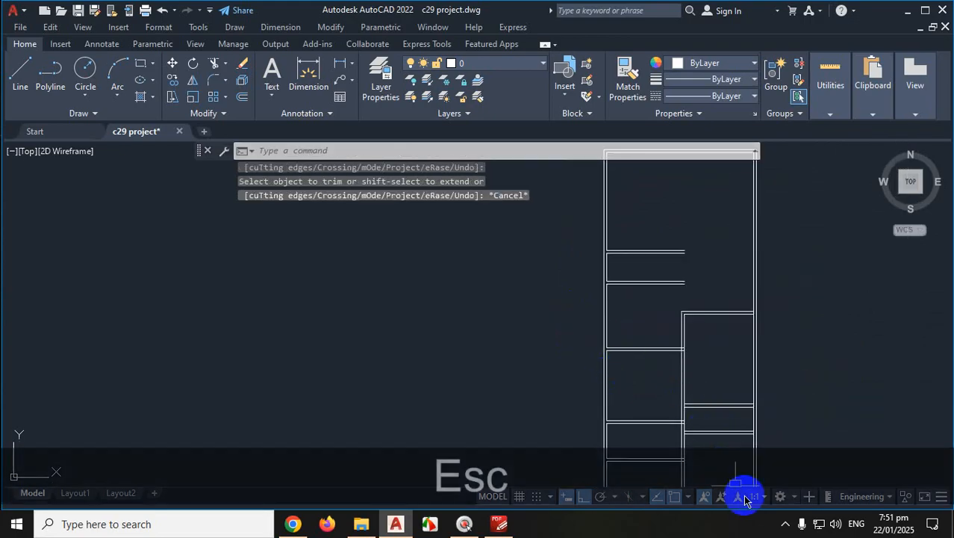
Check the bath and master bedroom walls in the PROJECT-1 (2) PDF in PDF-XChange Editor and return to the AutoCAD drawing
left_click(785, 522)
left_click(760, 496)
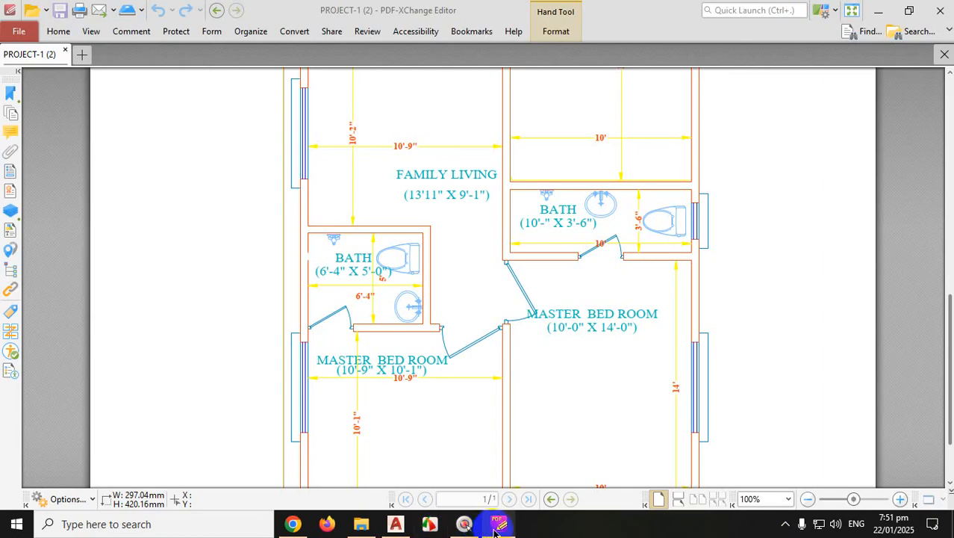
left_click(395, 524)
Offset the bath's left inner wall line 6'4" toward the room's interior using Offset's Through option
scroll(694, 239, "up", 2)
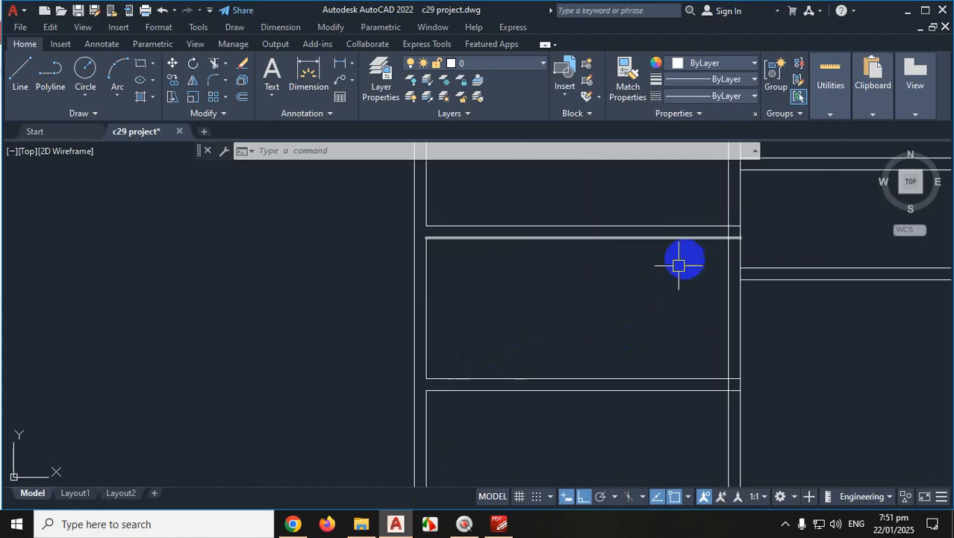
scroll(657, 276, "down", 3)
scroll(640, 298, "up", 5)
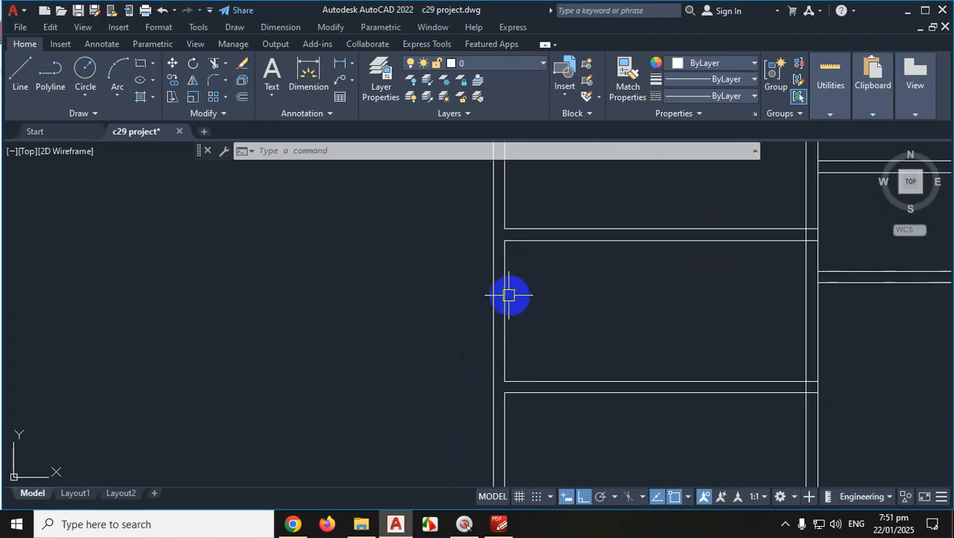
type("o")
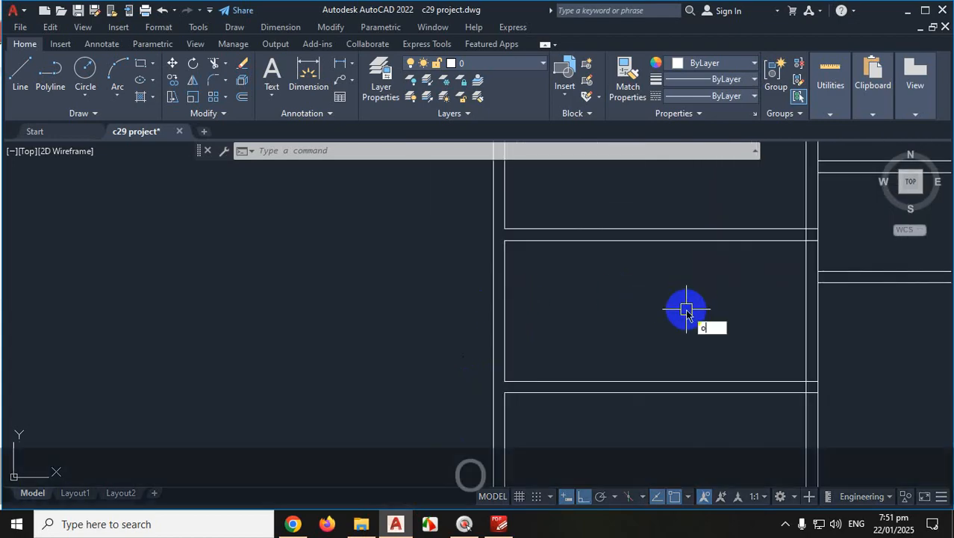
key("Return")
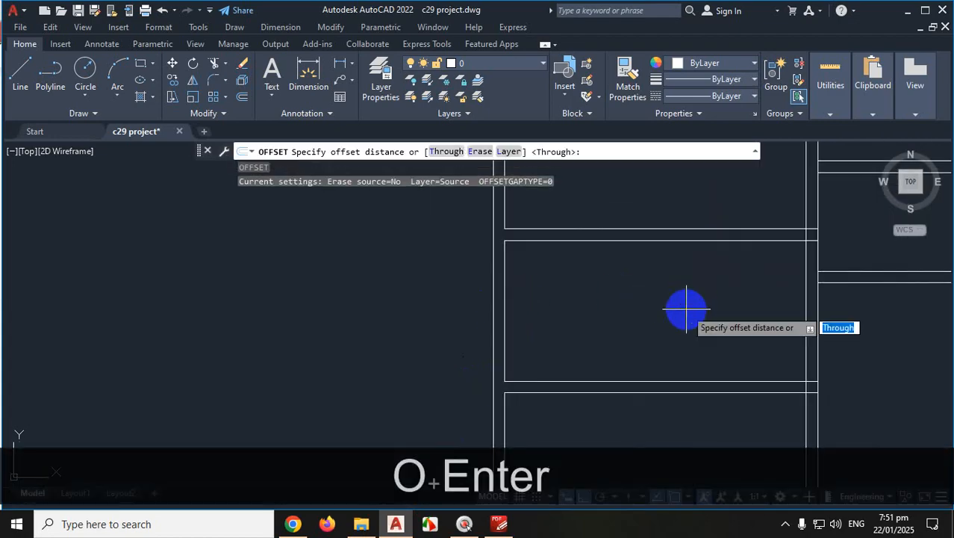
left_click(446, 151)
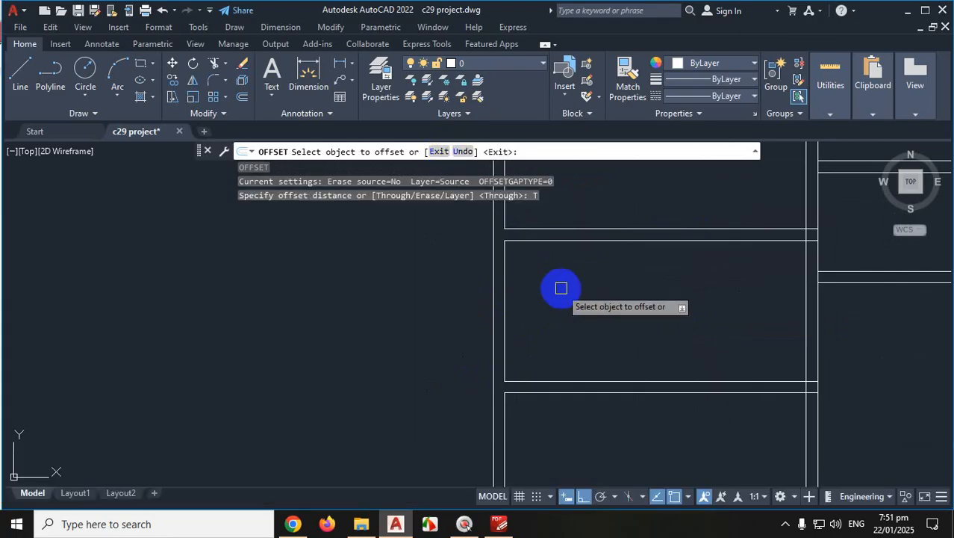
left_click(504, 299)
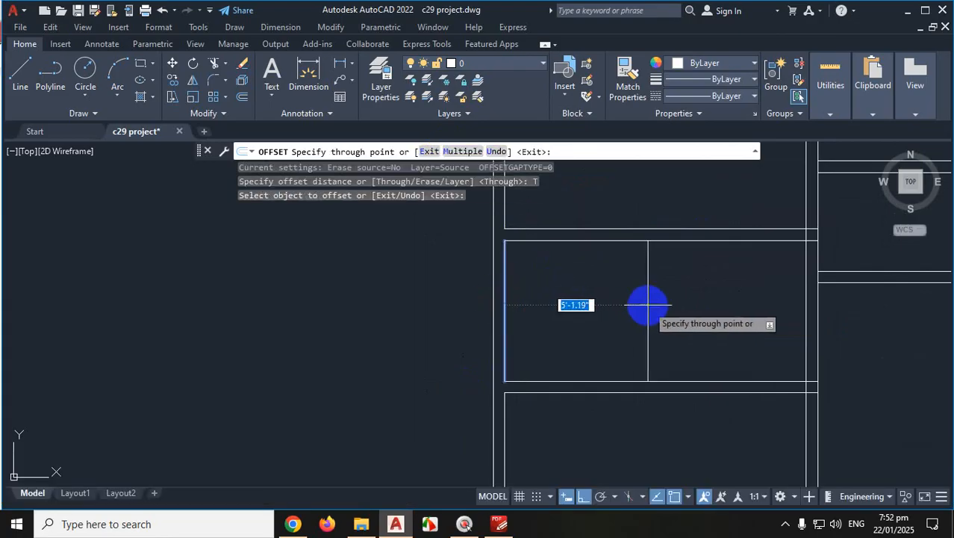
type("6'4")
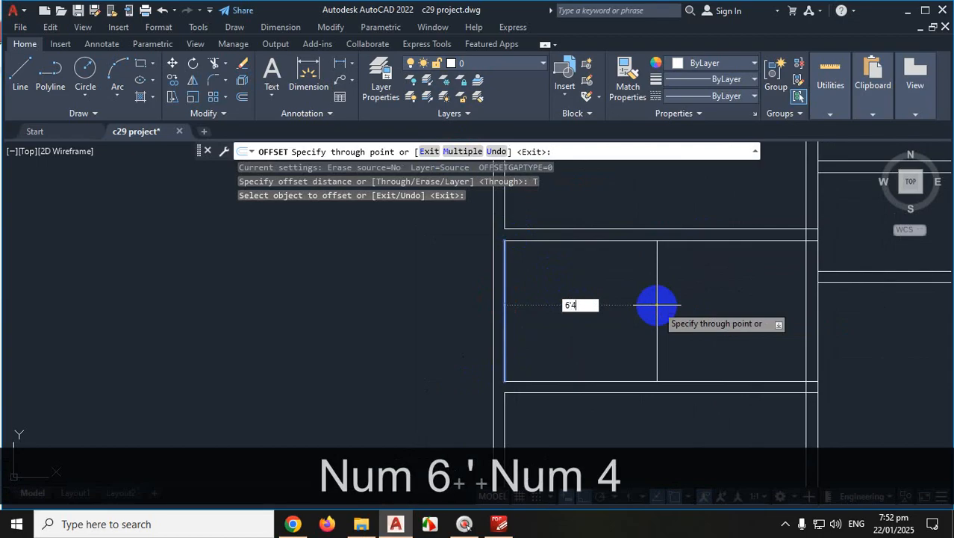
key("Return")
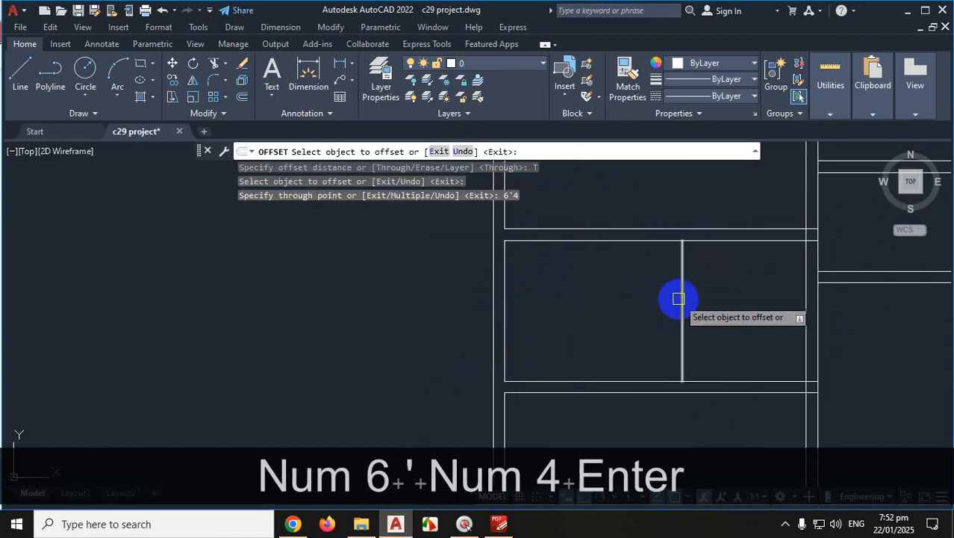
Offset the new vertical bath line 5" to the right to give the partition its thickness
left_click(682, 301)
type("5")
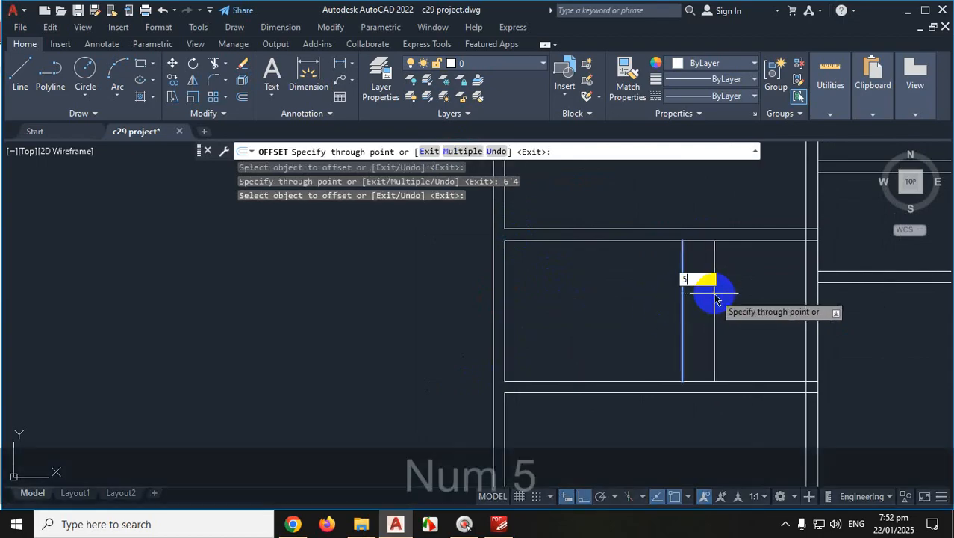
key("Return")
scroll(699, 314, "down", 2)
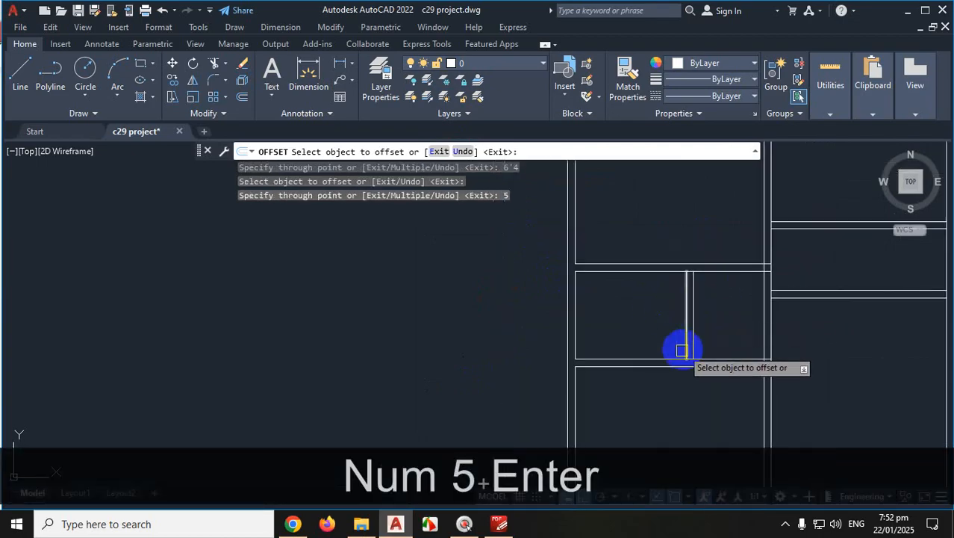
Check the kitchen and toilet wall dimensions in the PROJECT-1 (2) PDF in PDF-XChange Editor and return to the AutoCAD drawing
scroll(688, 377, "down", 5)
scroll(682, 297, "up", 5)
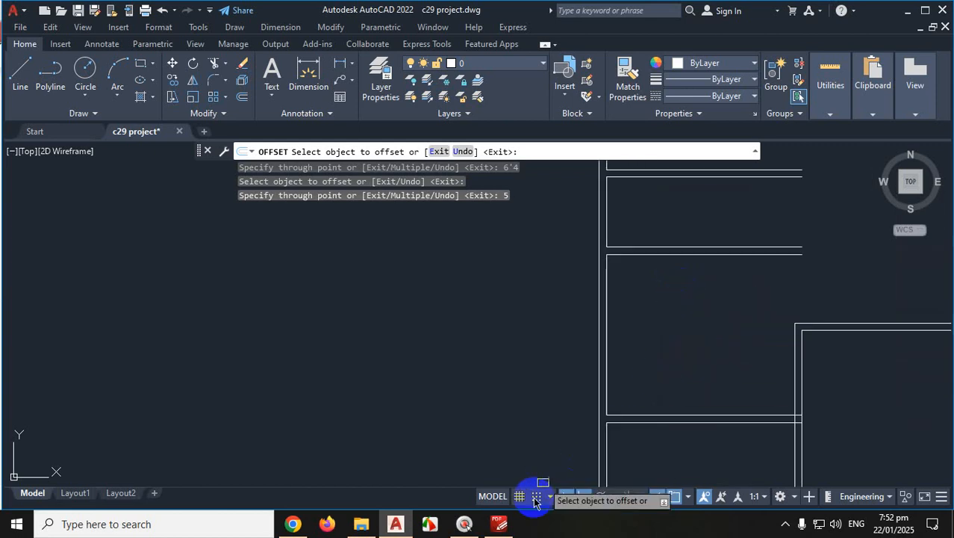
left_click(499, 524)
scroll(426, 231, "up", 4)
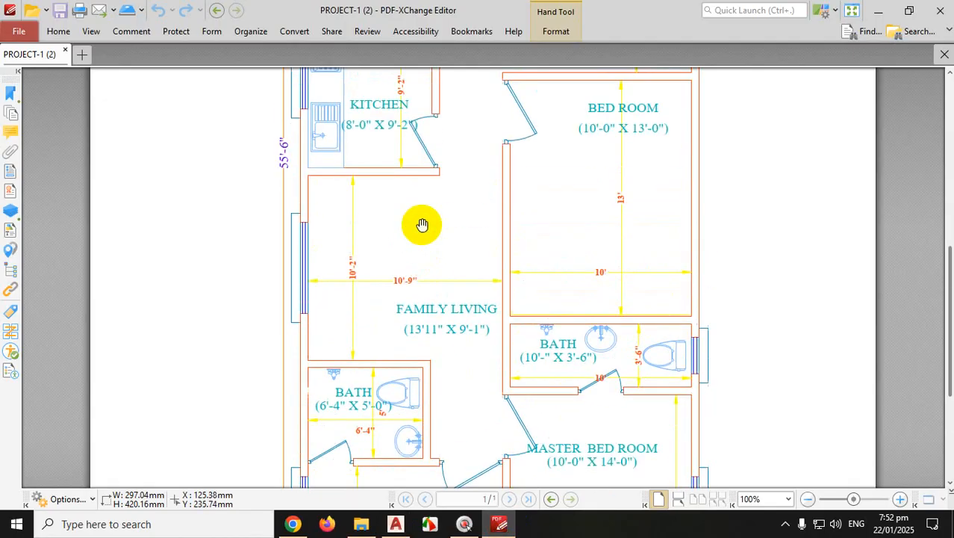
scroll(371, 177, "up", 1)
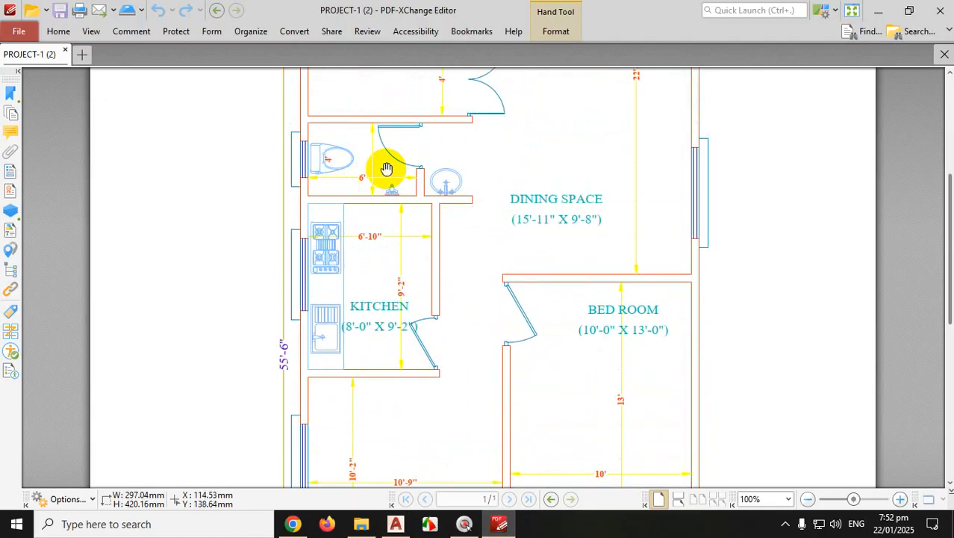
left_click(396, 525)
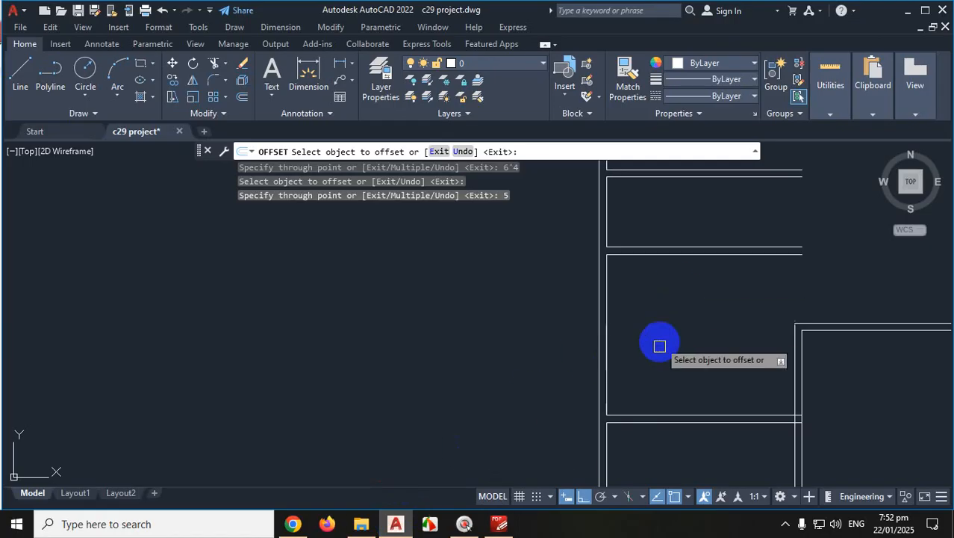
Offset the kitchen's left inner wall line 6'10" to the right, and offset that new line 5" to form the kitchen's right wall
scroll(673, 396, "down", 2)
scroll(654, 362, "up", 2)
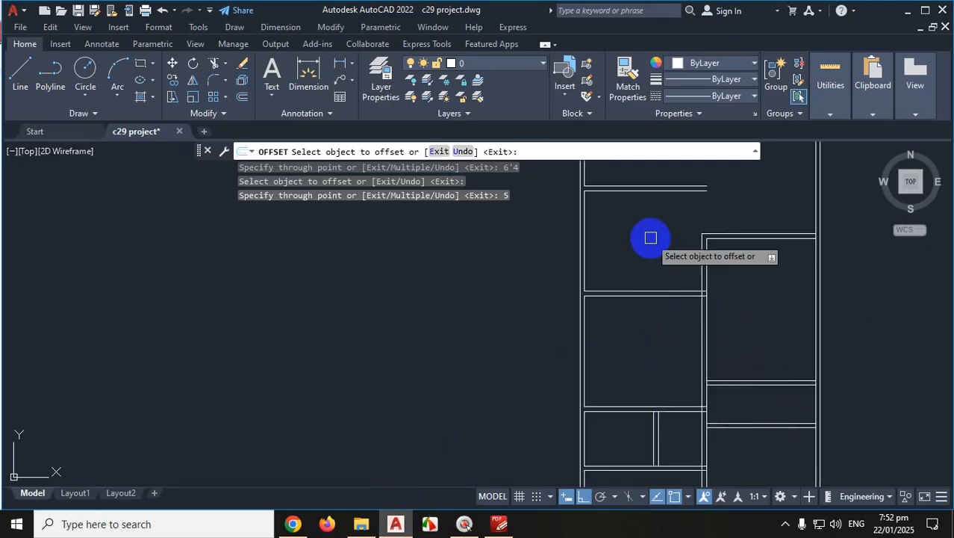
scroll(574, 258, "up", 2)
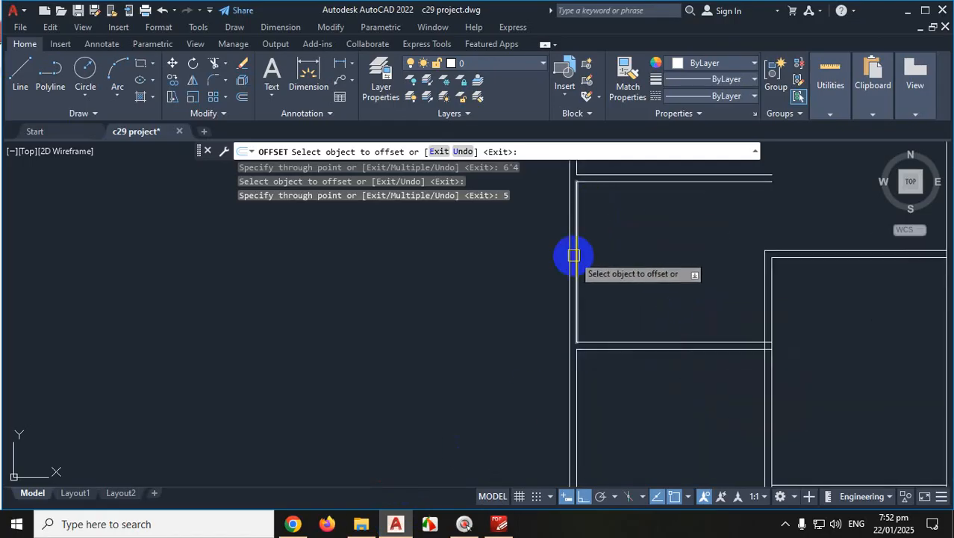
left_click(575, 254)
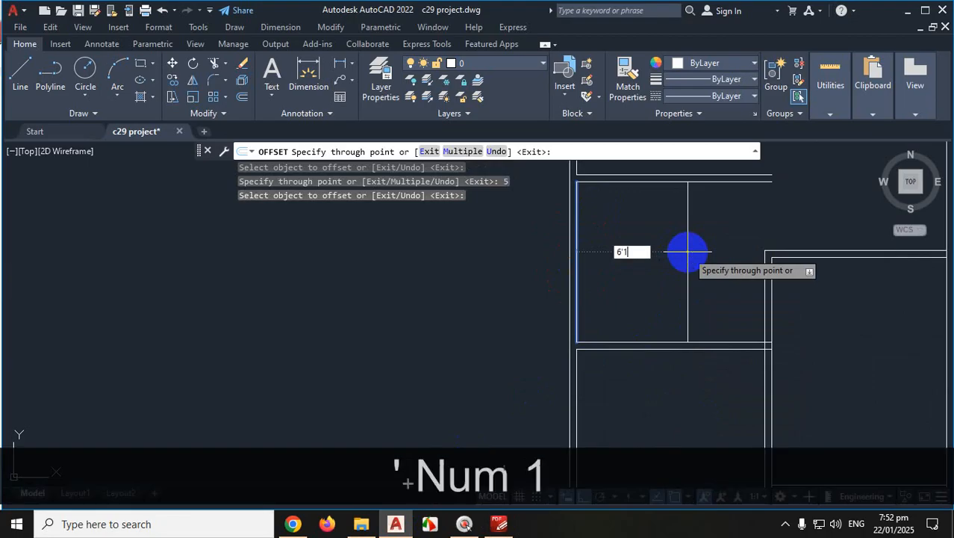
type("0")
key("Return")
left_click(695, 238)
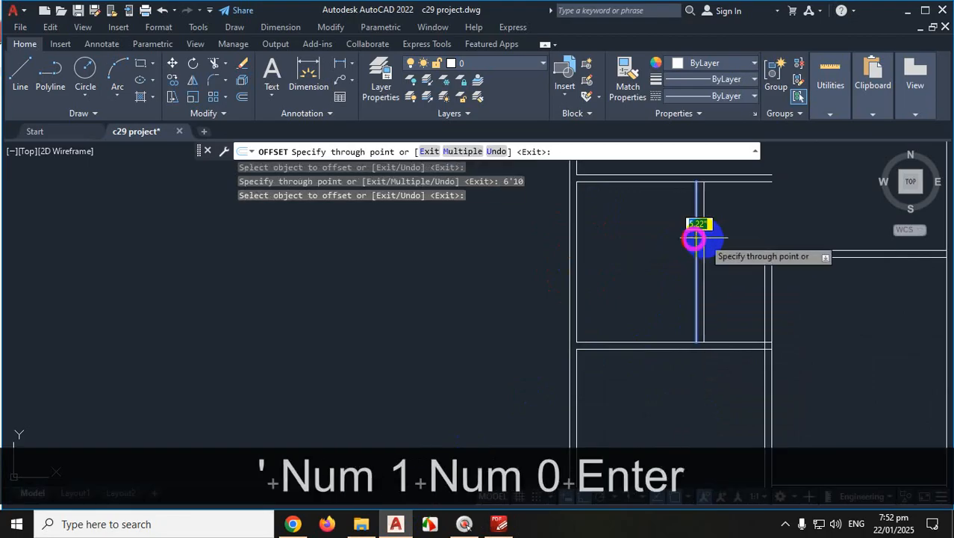
type("5")
key("Return")
scroll(688, 242, "down", 2)
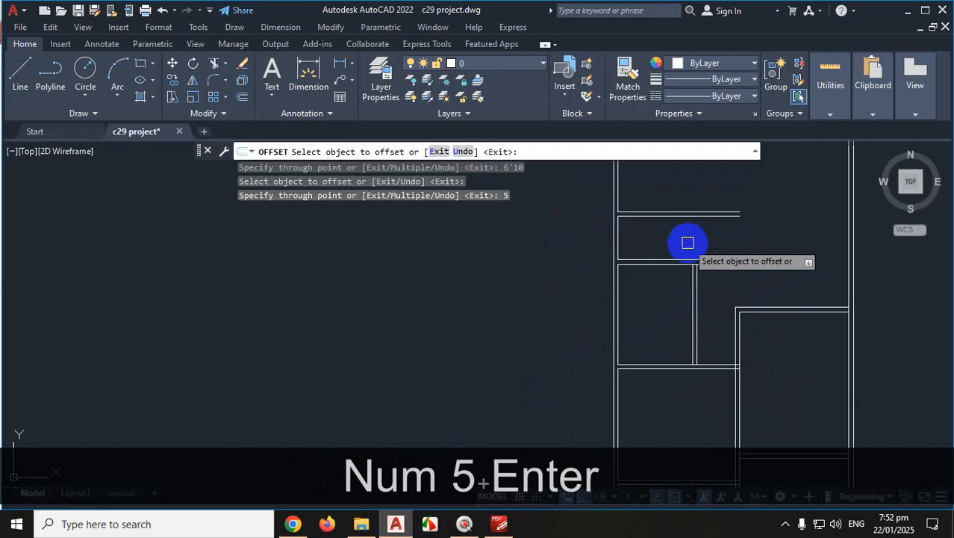
Offset the toilet's left inner wall line 5' to the right, add a 5" offset for the partition thickness, and end Offset
scroll(688, 242, "up", 2)
left_click(579, 228)
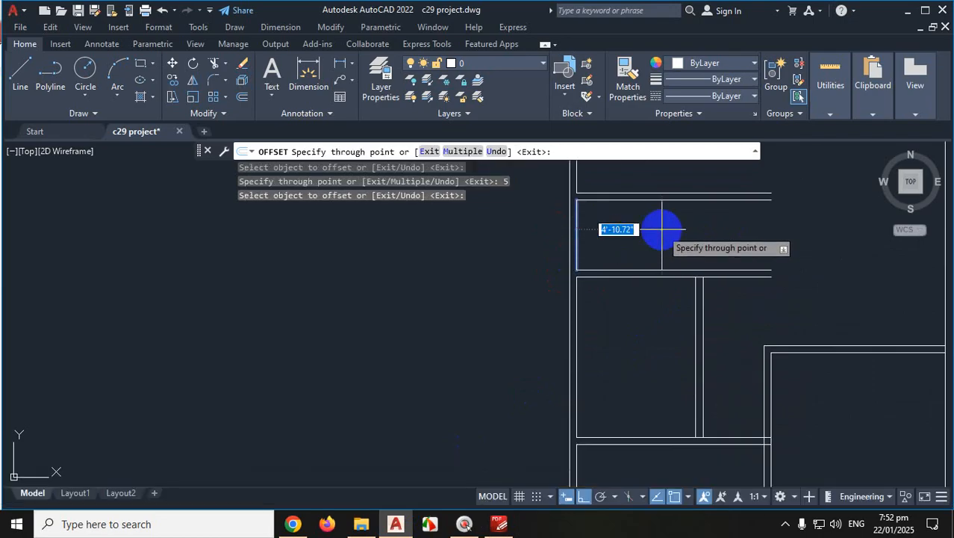
type("5'")
key("Return")
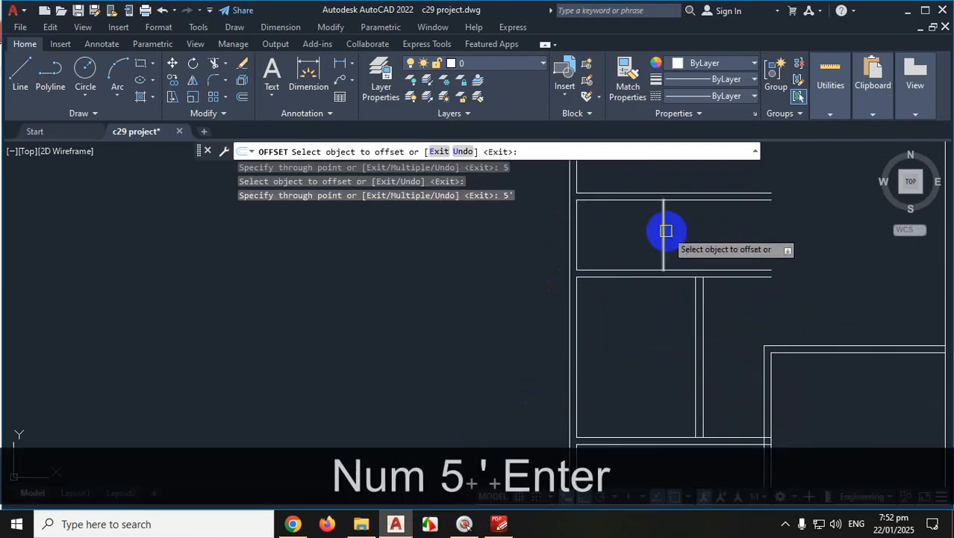
left_click(661, 230)
type("5")
key("Return")
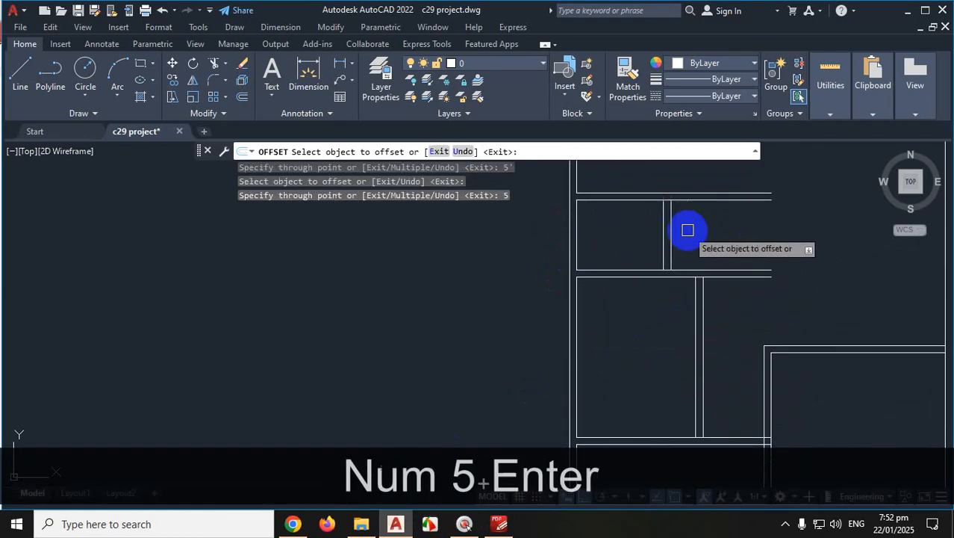
scroll(684, 228, "down", 4)
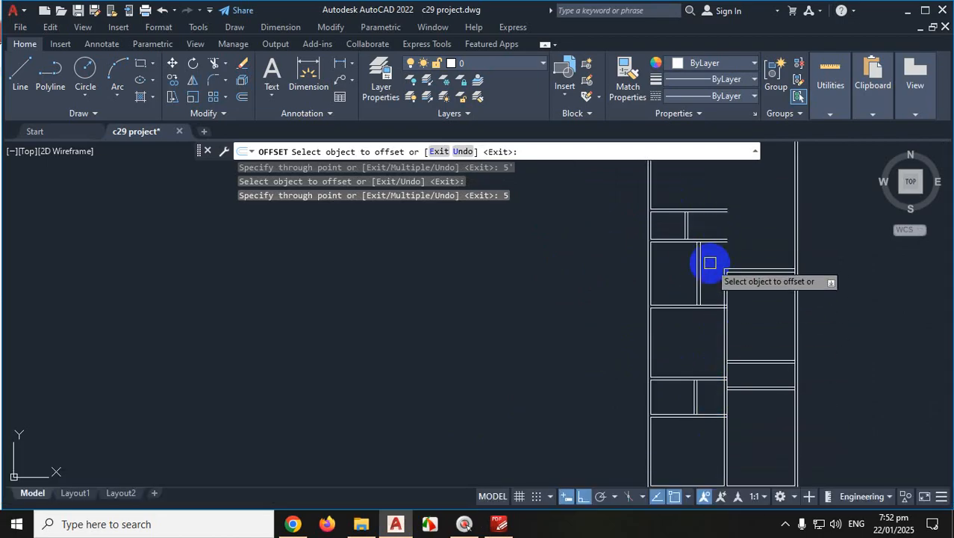
key("Escape")
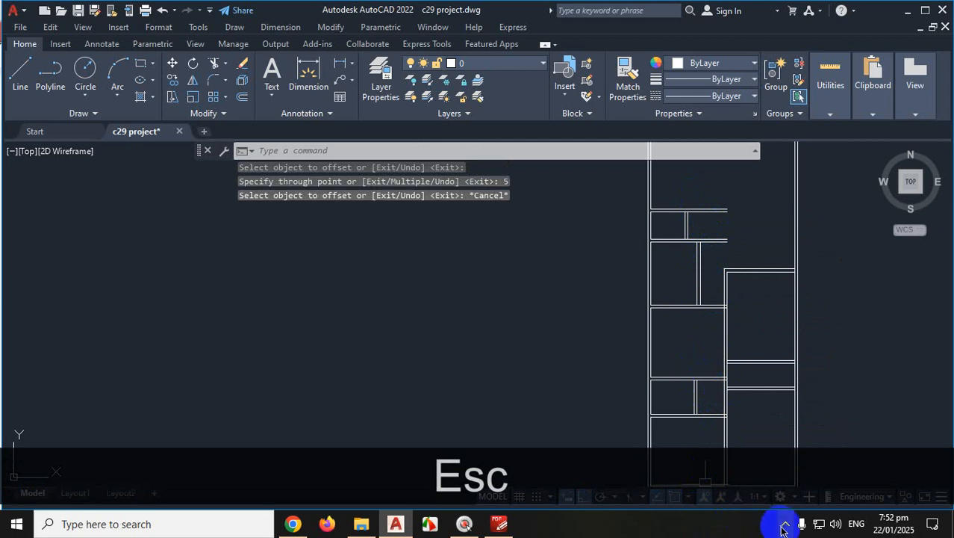
Return to the AutoCAD drawing and examine the bath partition's upper corner and the surplus wall segment to its right
left_click(784, 528)
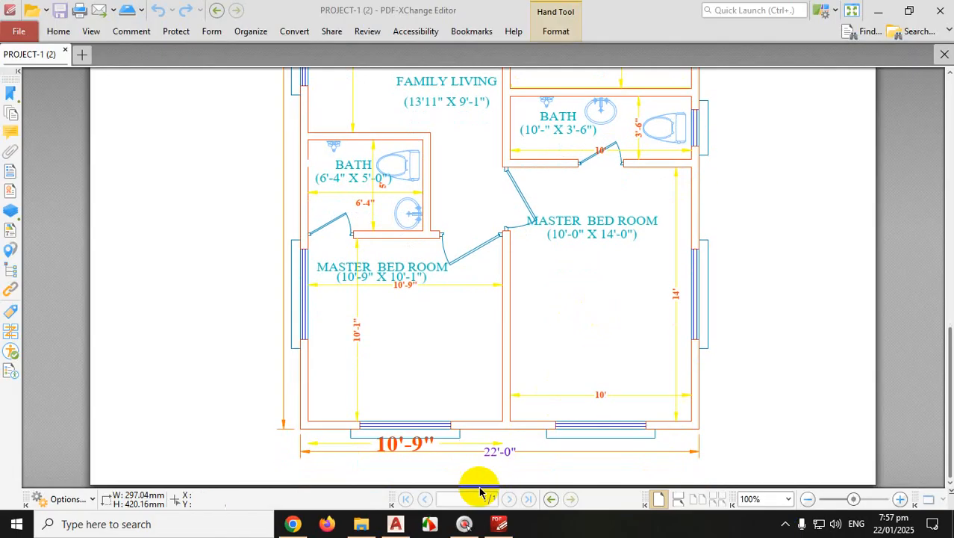
left_click(396, 525)
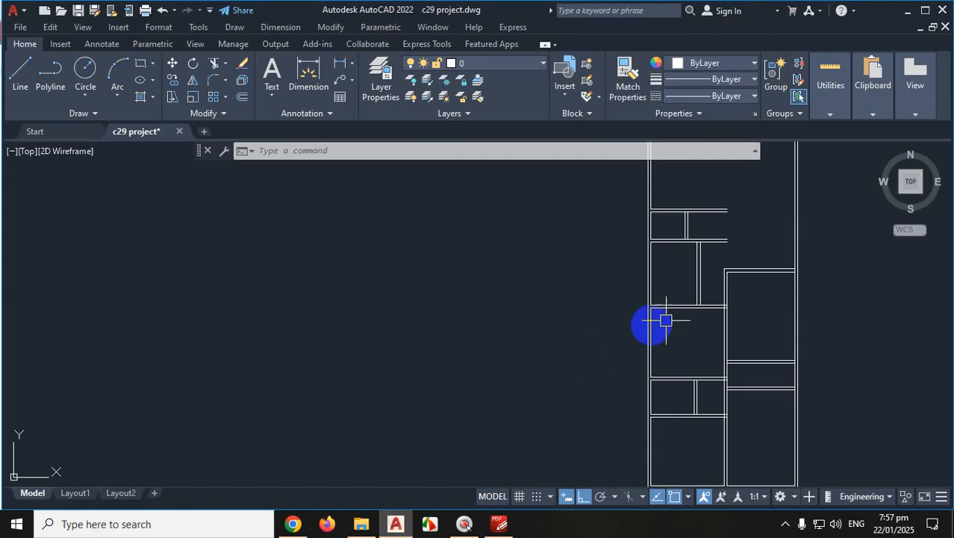
scroll(724, 407, "up", 5)
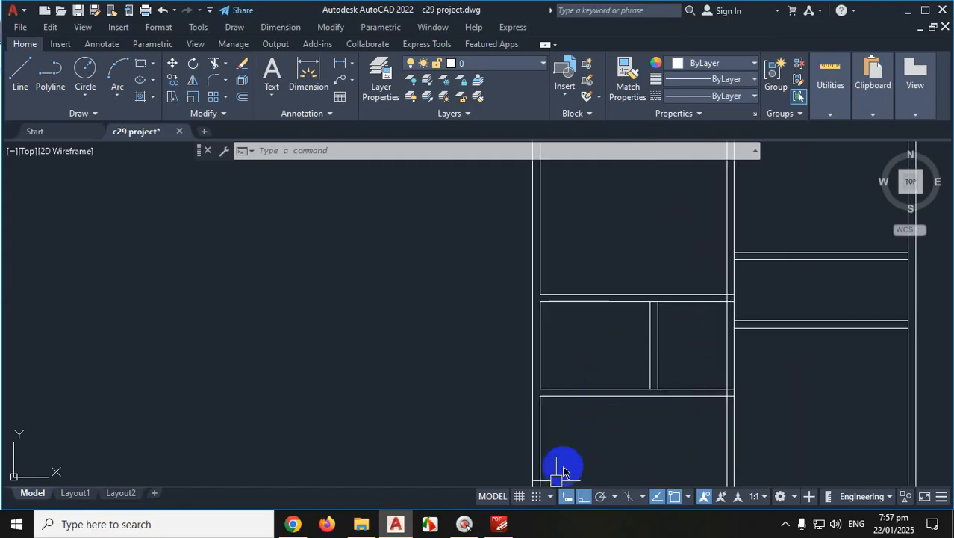
key("ctrl+1")
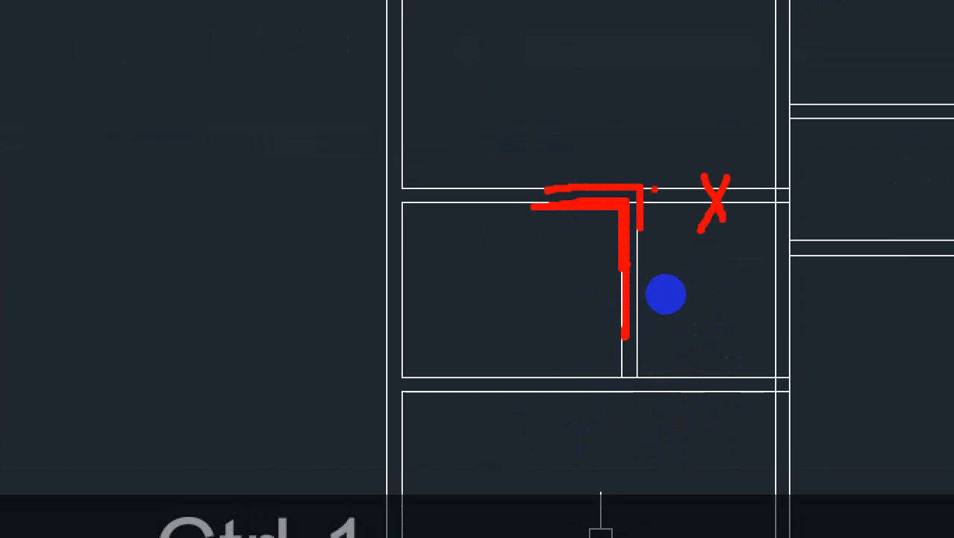
key("Escape")
scroll(622, 352, "down", 1)
scroll(655, 346, "up", 1)
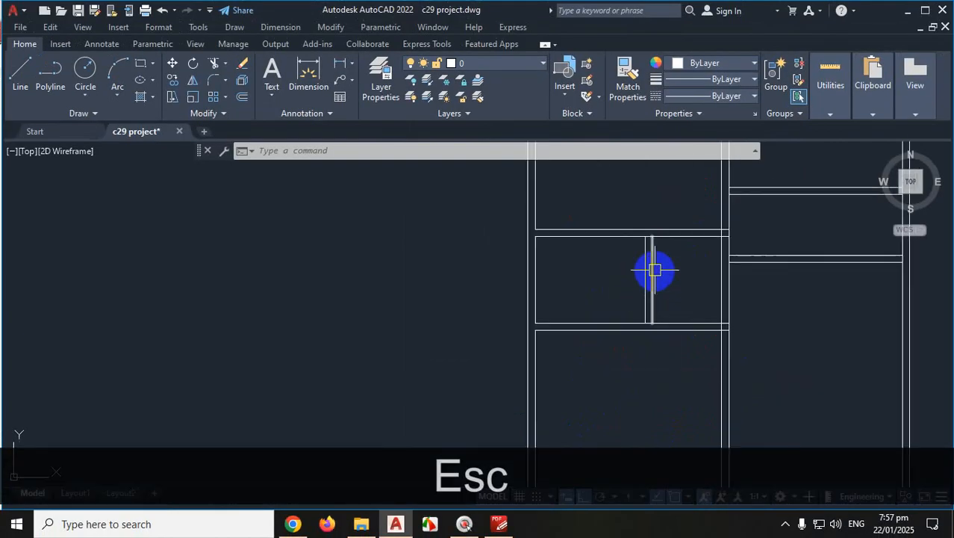
Examine the corner where the kitchen's right wall meets the partition below it, comparing it with the bath's upper corner
scroll(655, 270, "up", 8)
scroll(643, 266, "down", 4)
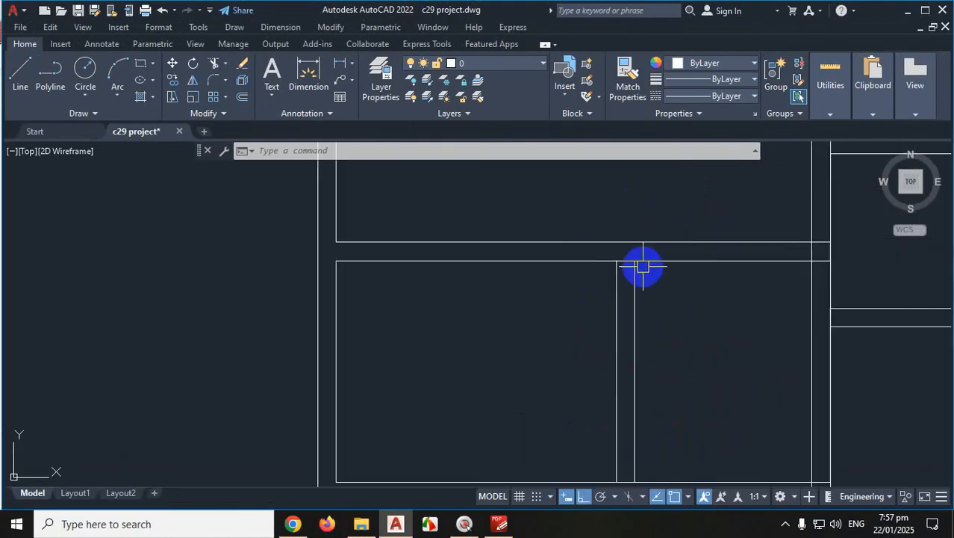
scroll(643, 267, "down", 5)
scroll(649, 262, "up", 5)
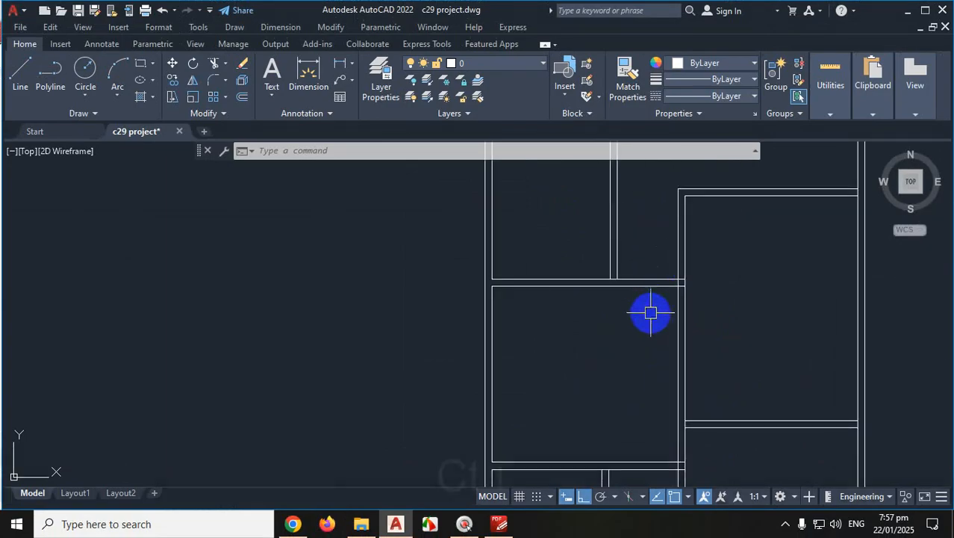
key("ctrl+1")
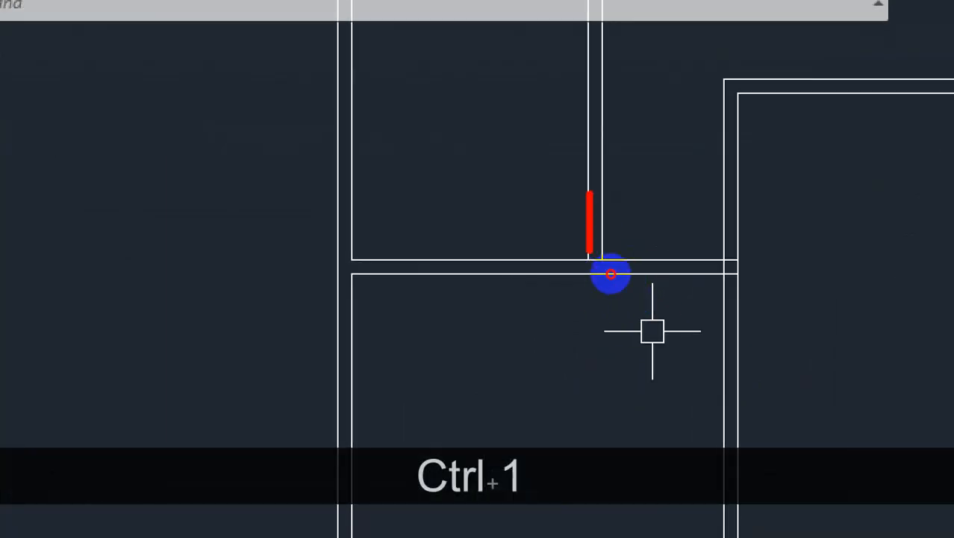
left_click(604, 222)
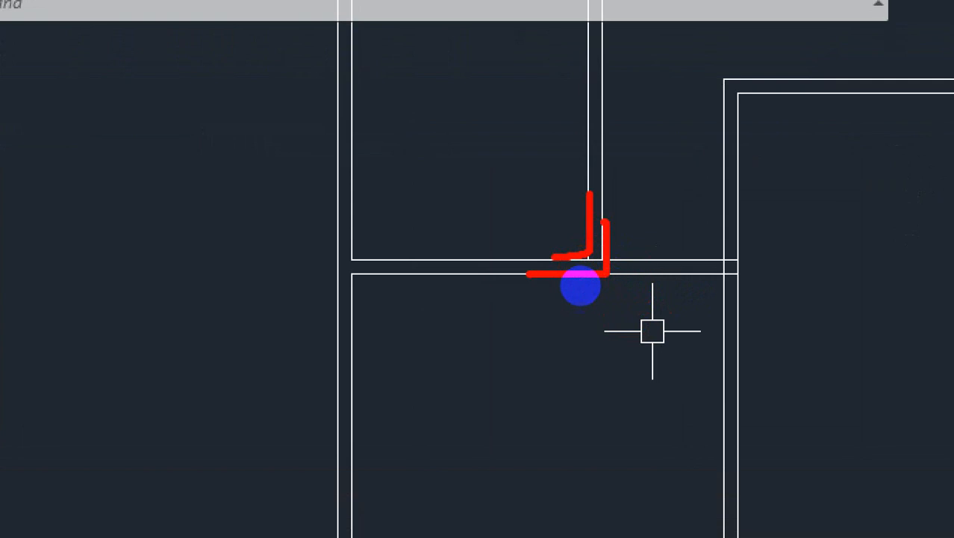
left_click(663, 252)
mouse_move(624, 281)
left_mouse_down()
mouse_move(548, 287)
mouse_move(592, 245)
left_mouse_up()
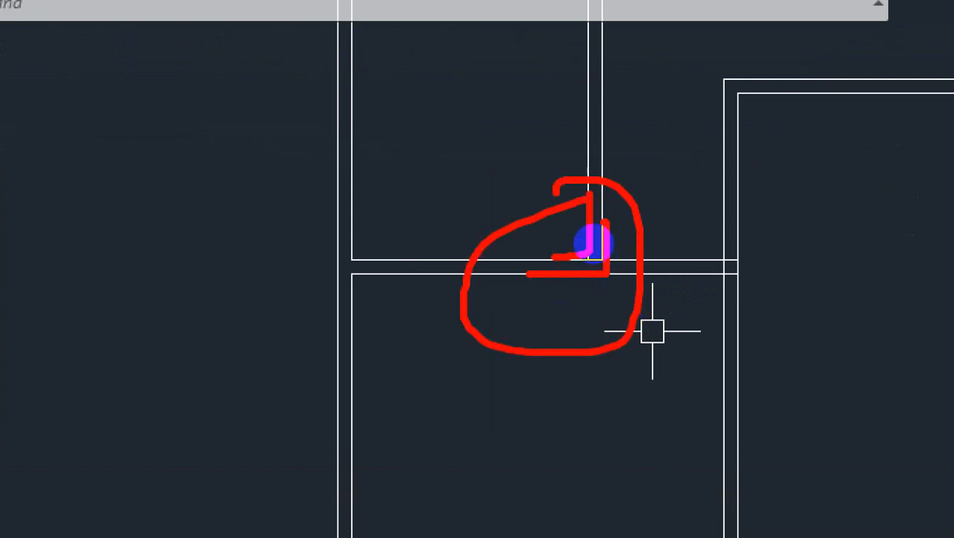
key("Escape")
scroll(627, 317, "down", 3)
scroll(627, 317, "up", 3)
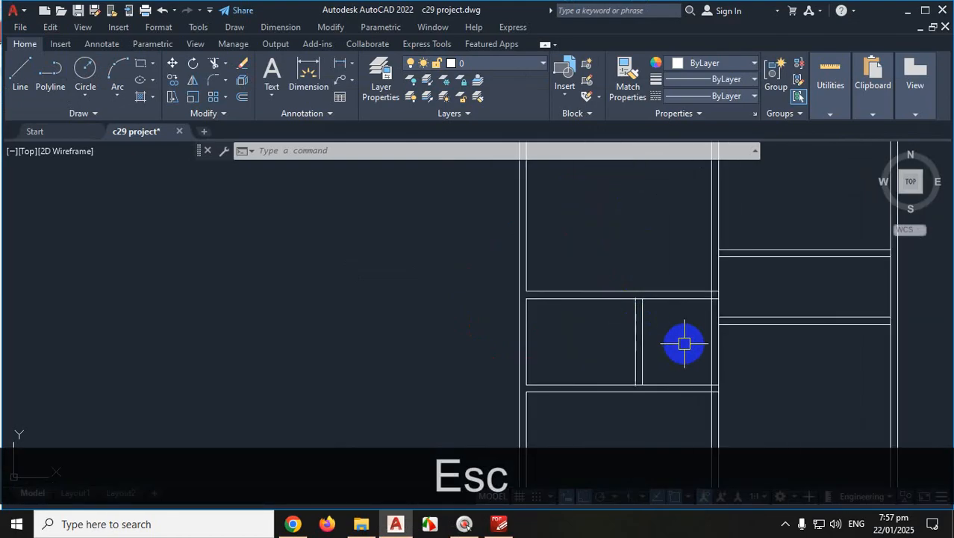
Join the outer and inner line pairs at the bath partition's upper right corner into sharp corners using Fillet's Multiple option
key("Return")
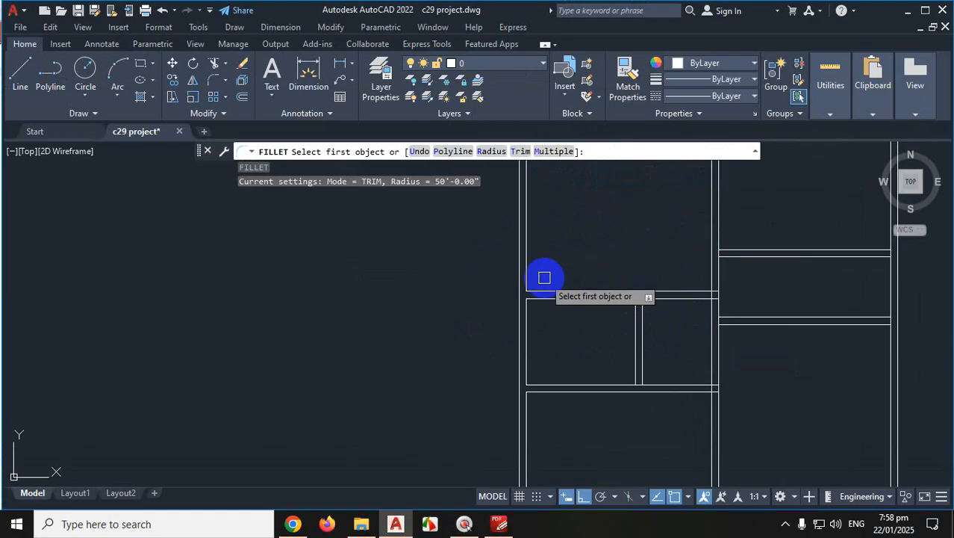
type("m")
key("Return")
scroll(661, 321, "up", 3)
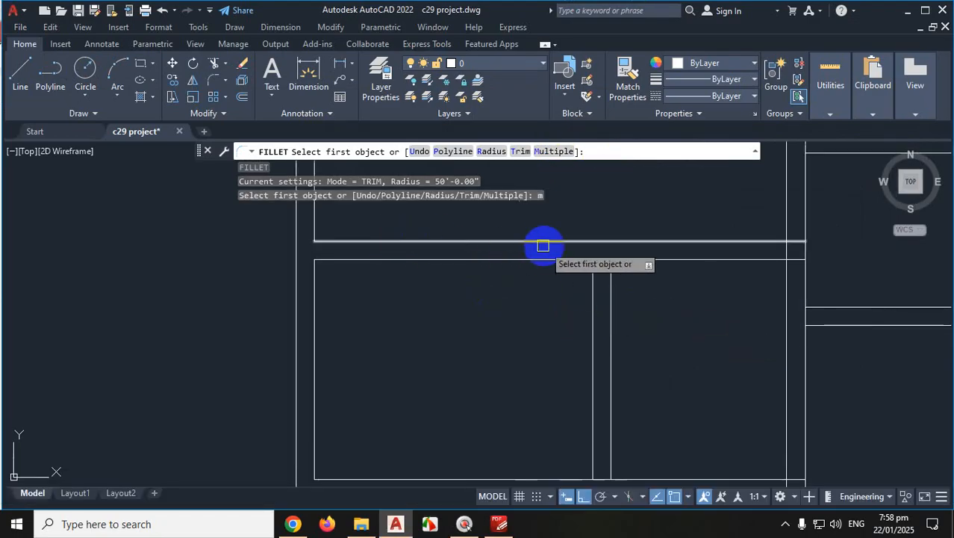
key("ctrl+1")
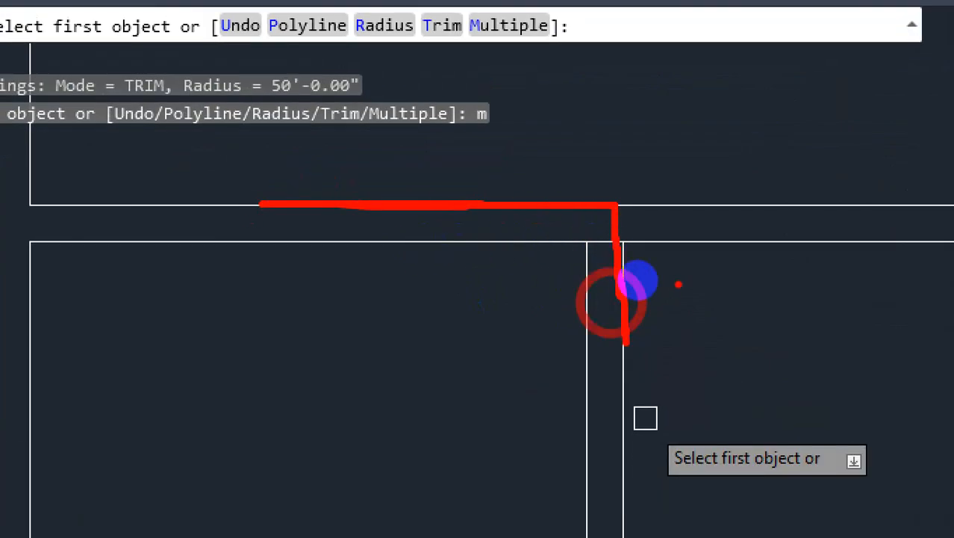
key("Escape")
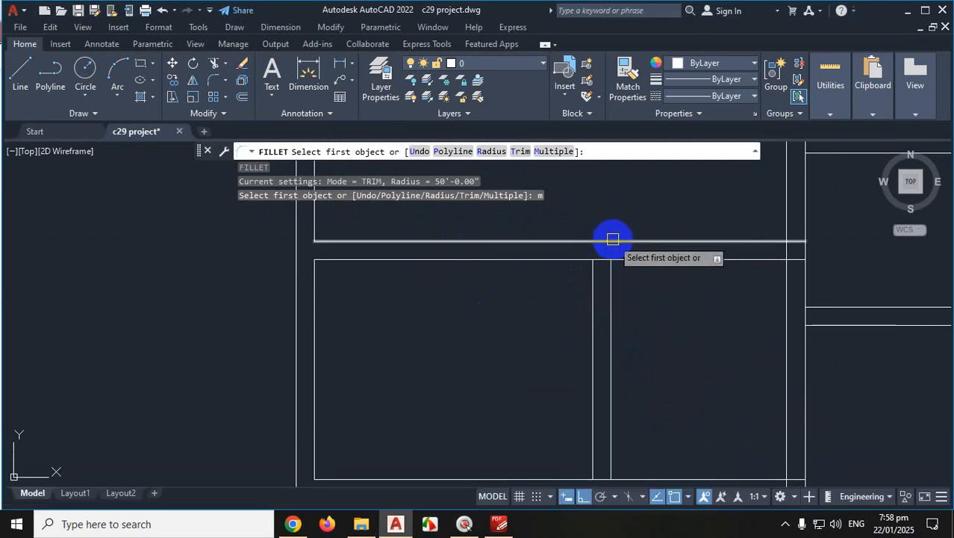
left_click(493, 241)
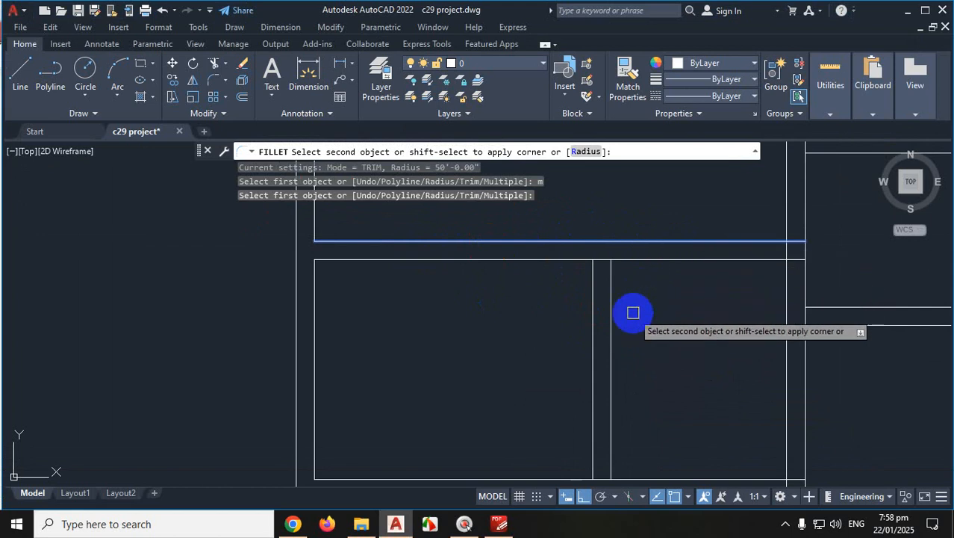
key("shift")
left_click(610, 291, "shift")
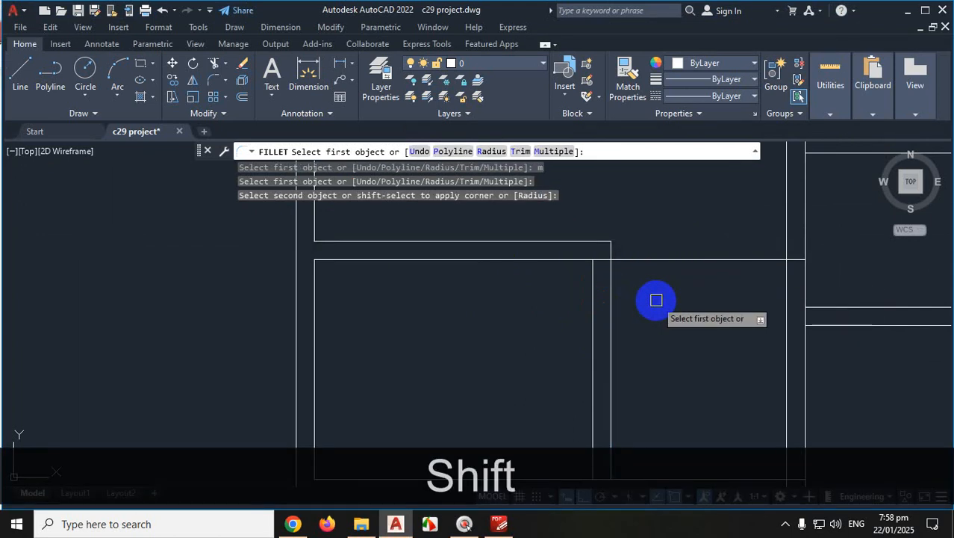
left_click(518, 260)
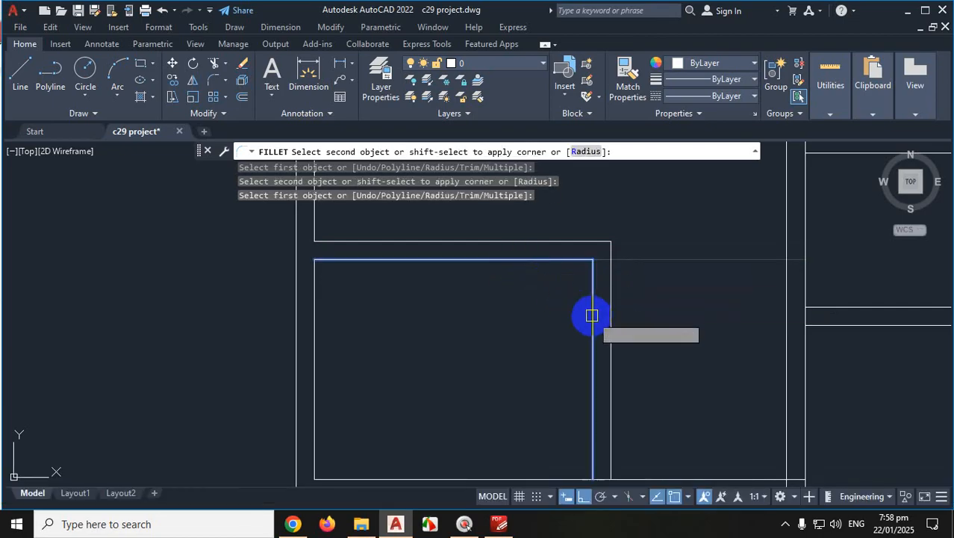
left_click(592, 306, "shift")
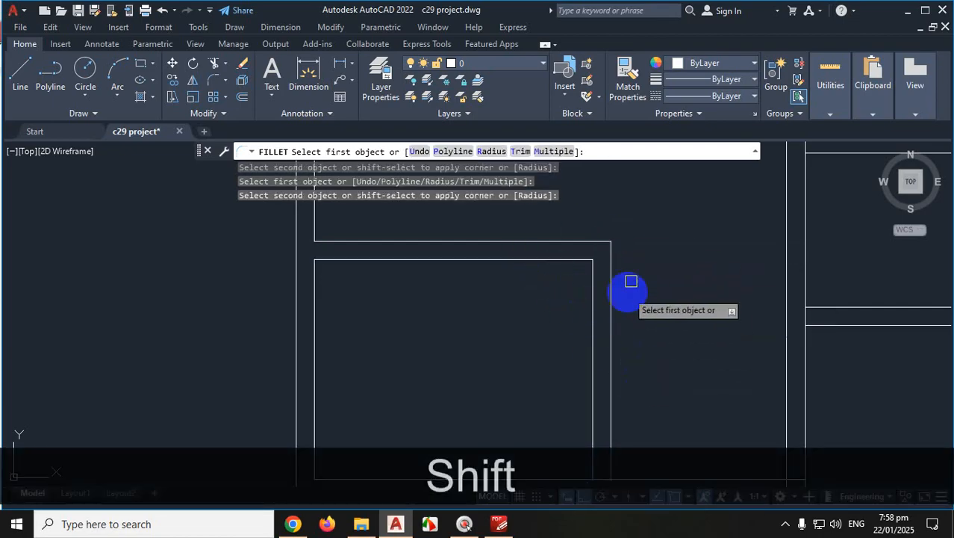
Close the kitchen's lower right corner by joining its inner and outer wall lines into sharp corners
scroll(646, 350, "down", 5)
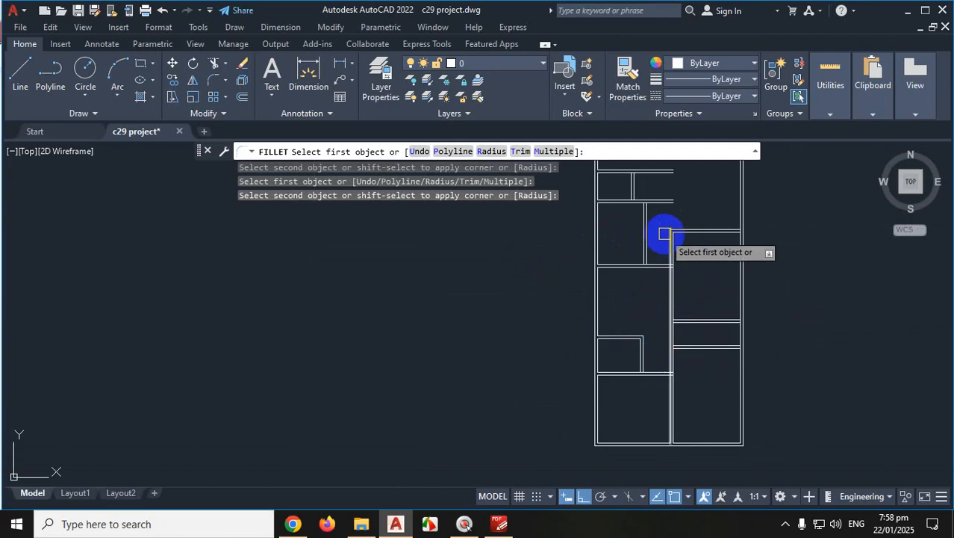
scroll(639, 304, "up", 6)
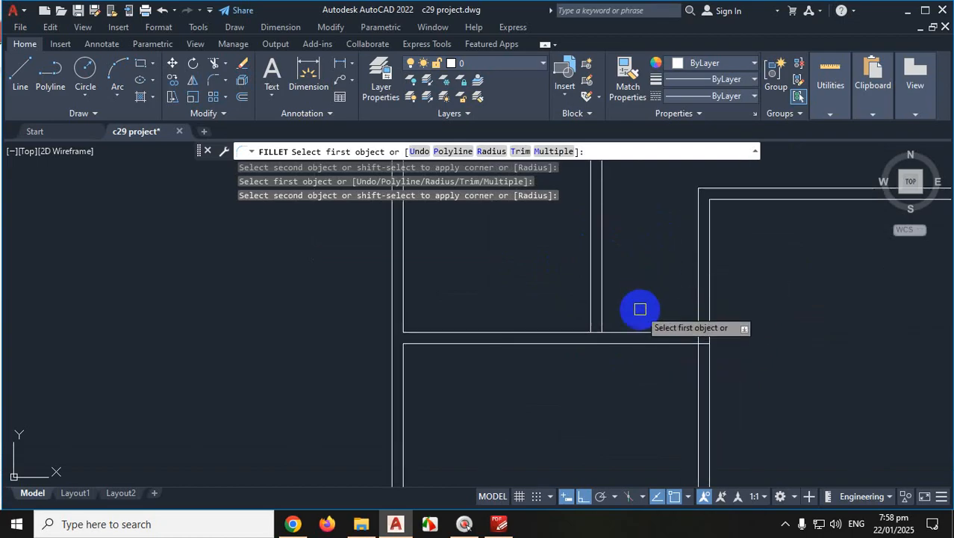
scroll(639, 308, "up", 2)
left_click(566, 303)
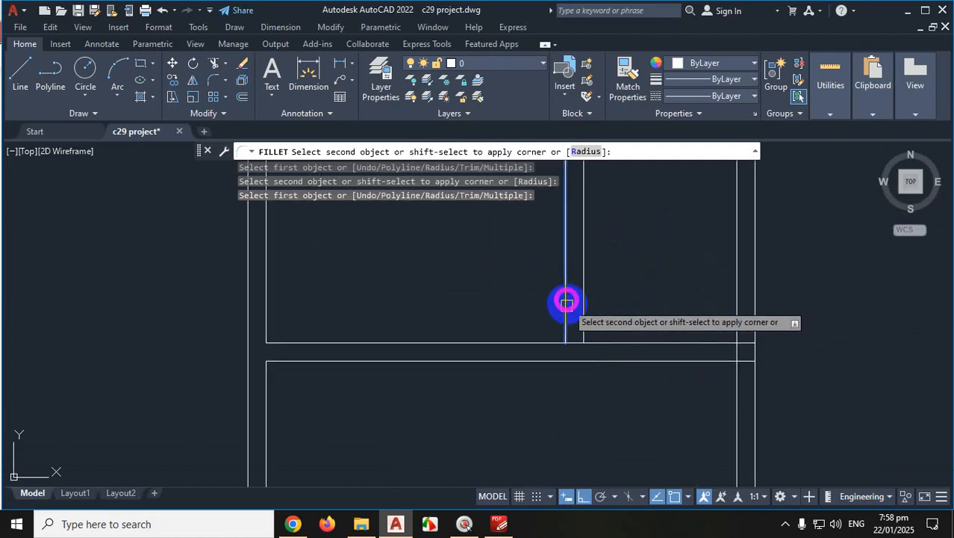
left_click(513, 342, "shift")
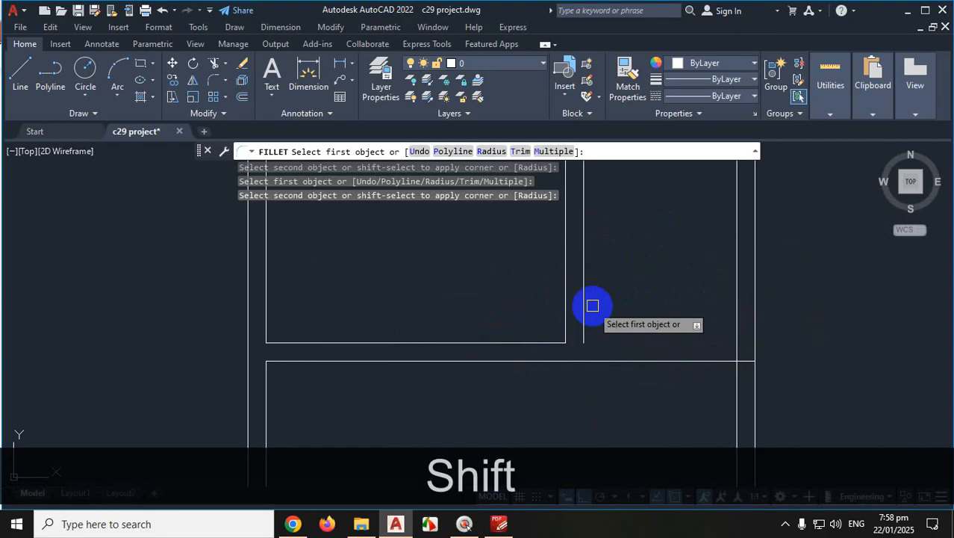
left_click(583, 310)
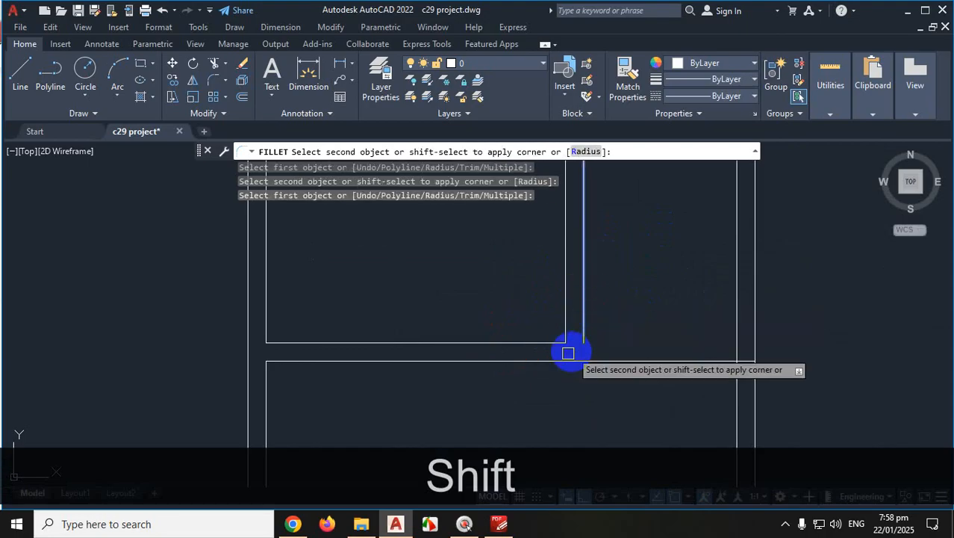
left_click(464, 361, "shift")
scroll(609, 382, "down", 4)
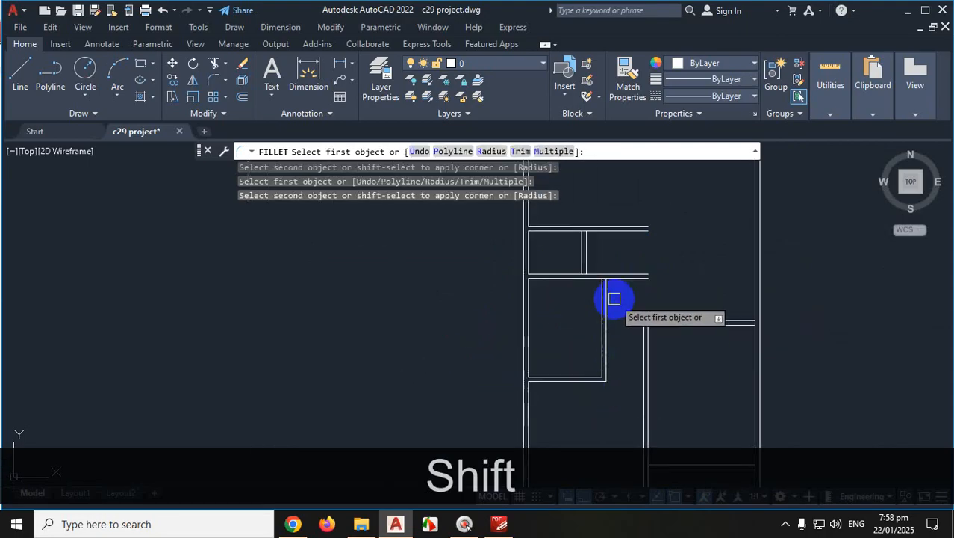
Compare the kitchen and toilet walls with the PROJECT-1 (2) PDF plan, return to the AutoCAD drawing, and end Fillet
scroll(624, 263, "up", 2)
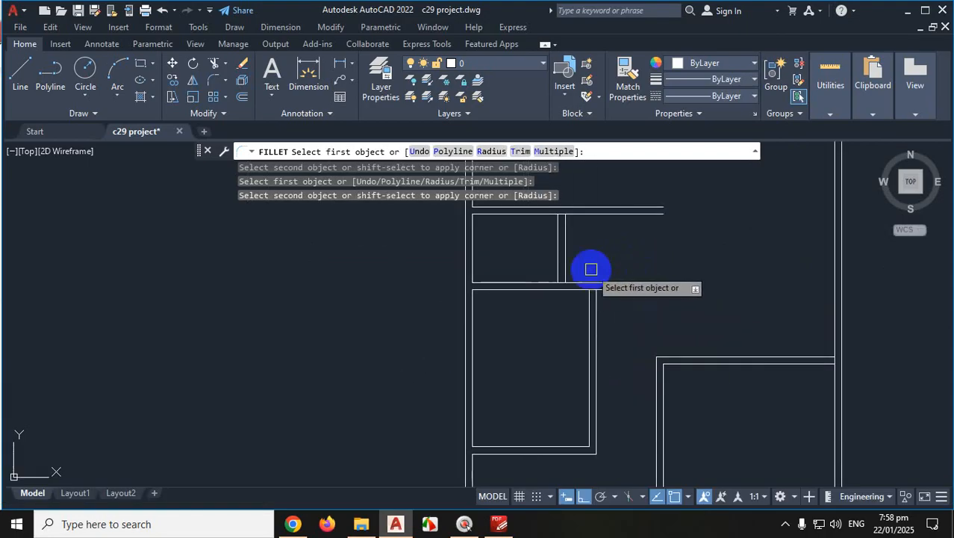
left_click(500, 524)
scroll(516, 321, "up", 4)
scroll(519, 334, "up", 5)
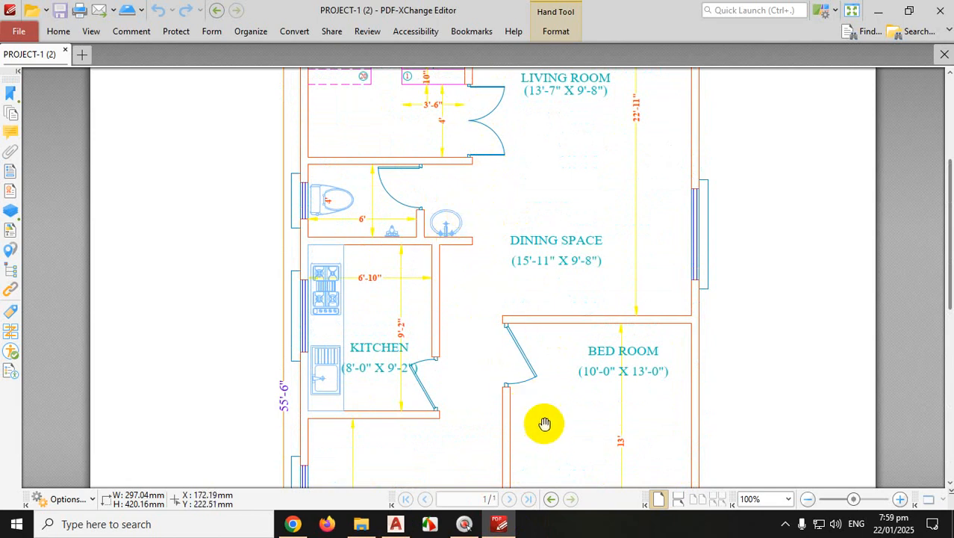
left_click(396, 524)
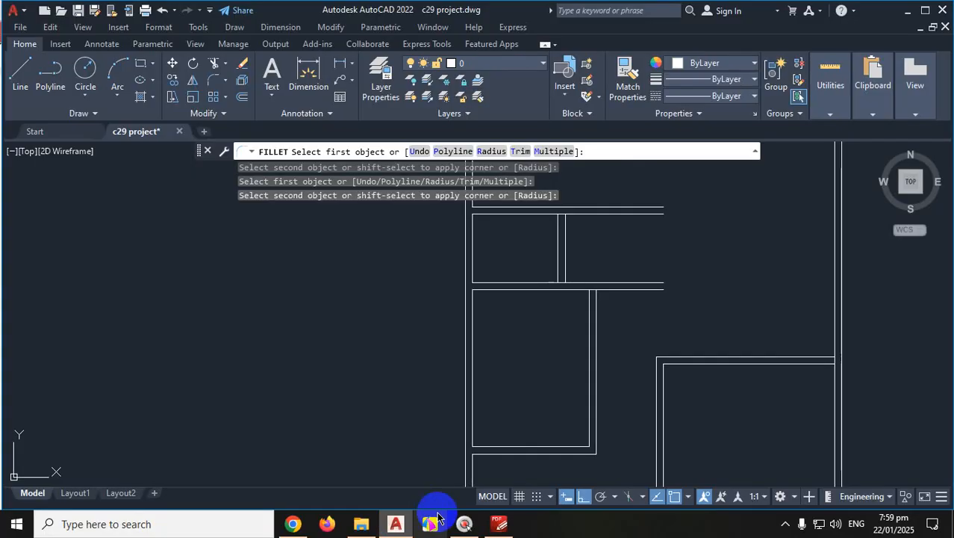
scroll(554, 340, "down", 4)
scroll(571, 322, "up", 4)
scroll(568, 294, "down", 3)
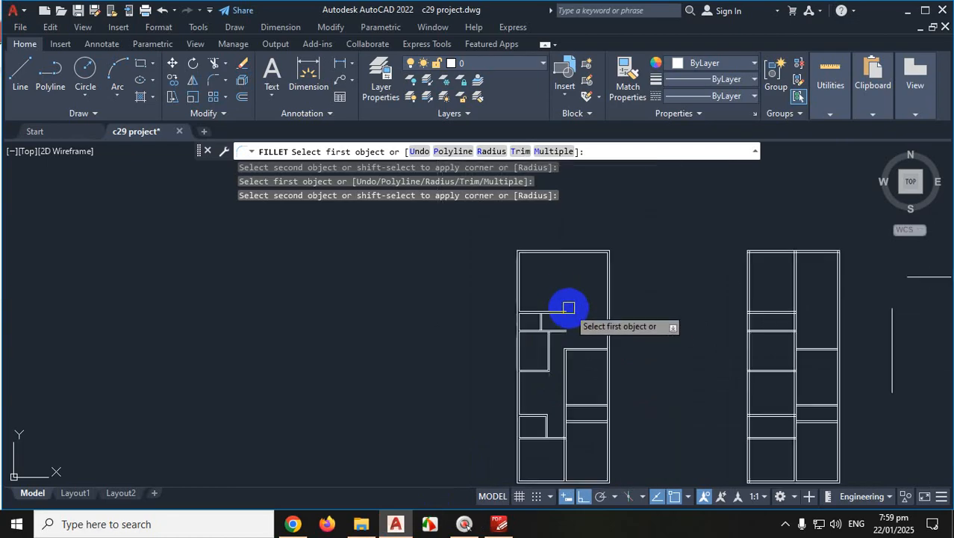
scroll(567, 306, "up", 3)
key("Escape")
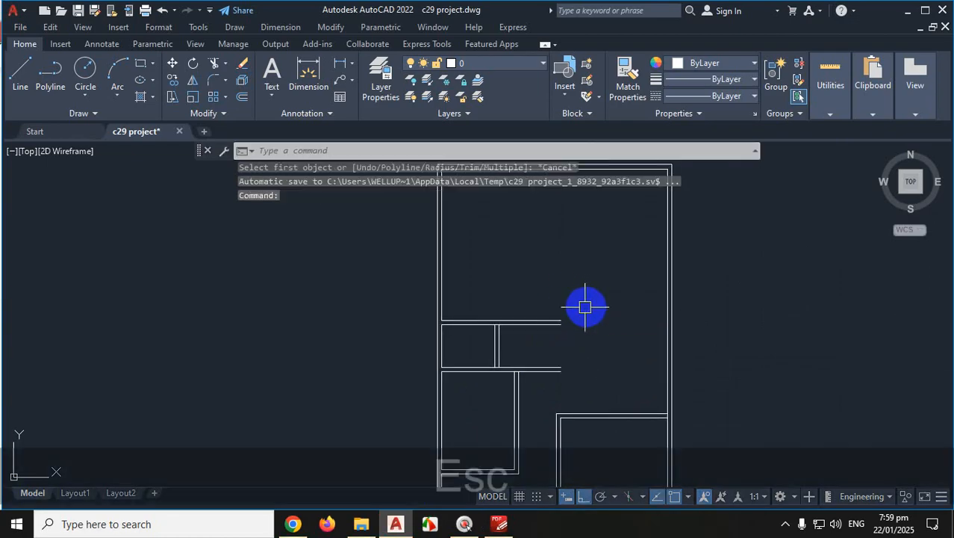
scroll(575, 305, "down", 3)
scroll(574, 326, "up", 2)
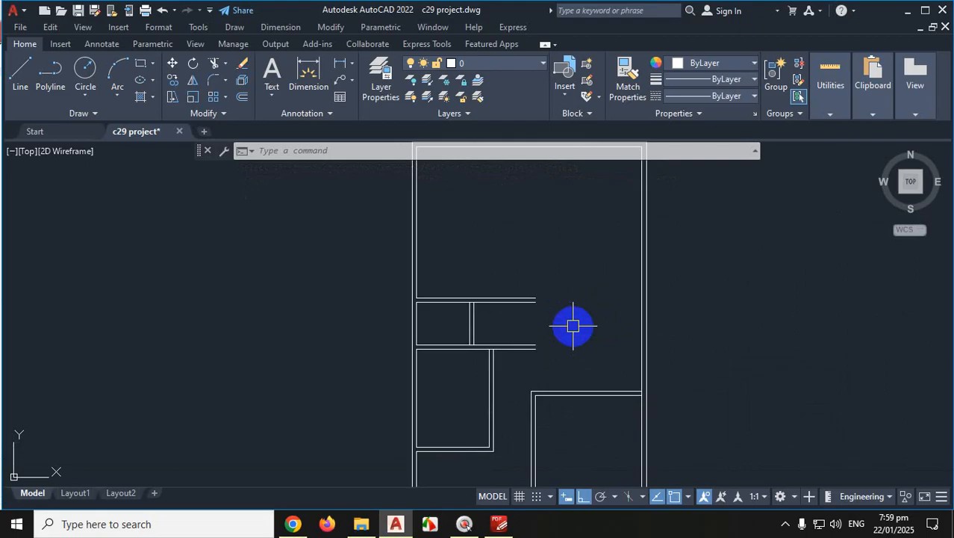
scroll(558, 310, "down", 5)
scroll(575, 289, "up", 4)
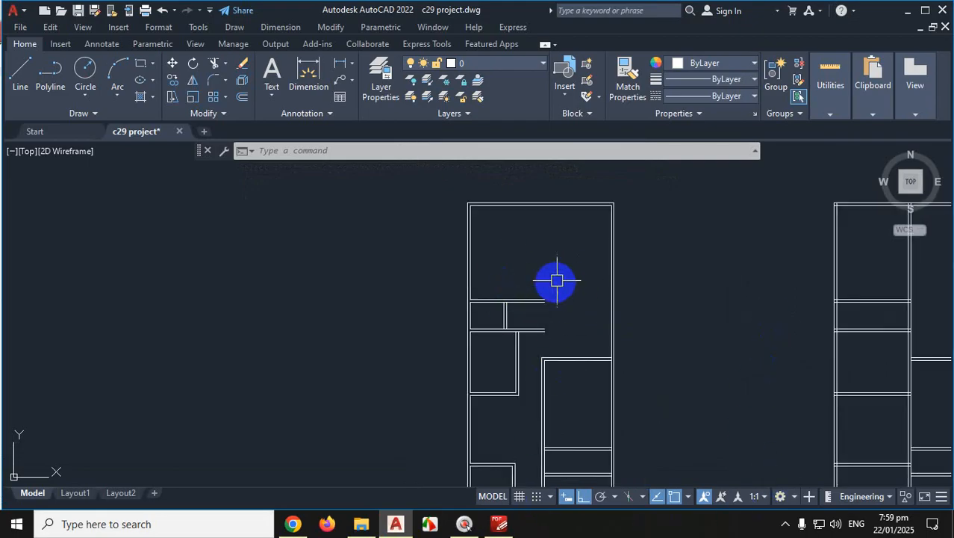
scroll(569, 273, "down", 2)
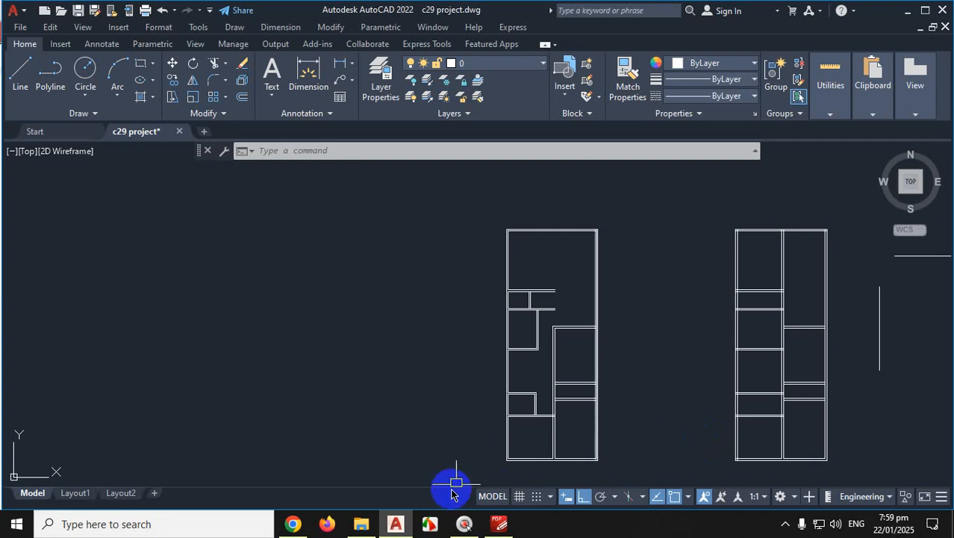
Switch to the PROJECT-1 (2) PDF and examine the living room's width dimension between the staircase wall and the right exterior wall
left_click(498, 526)
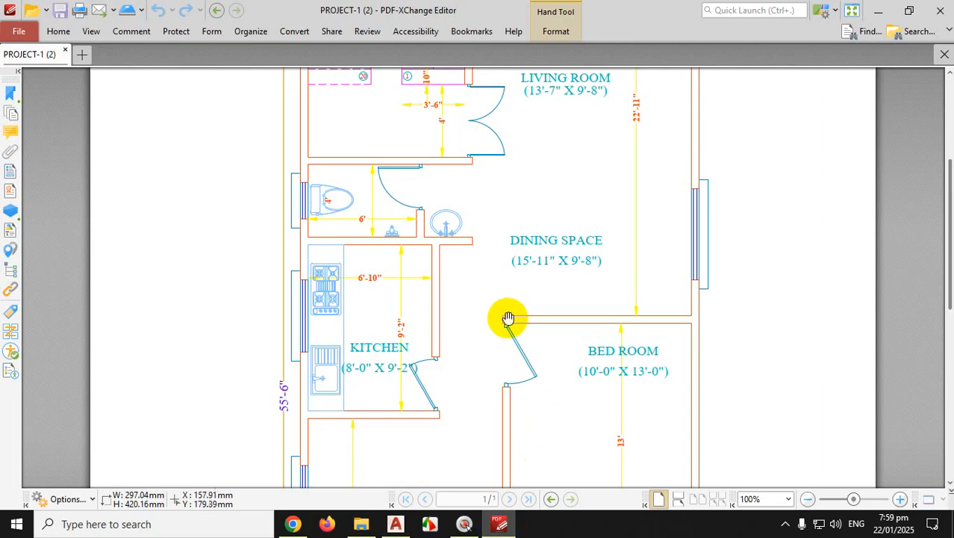
scroll(508, 312, "up", 3)
key("ctrl+1")
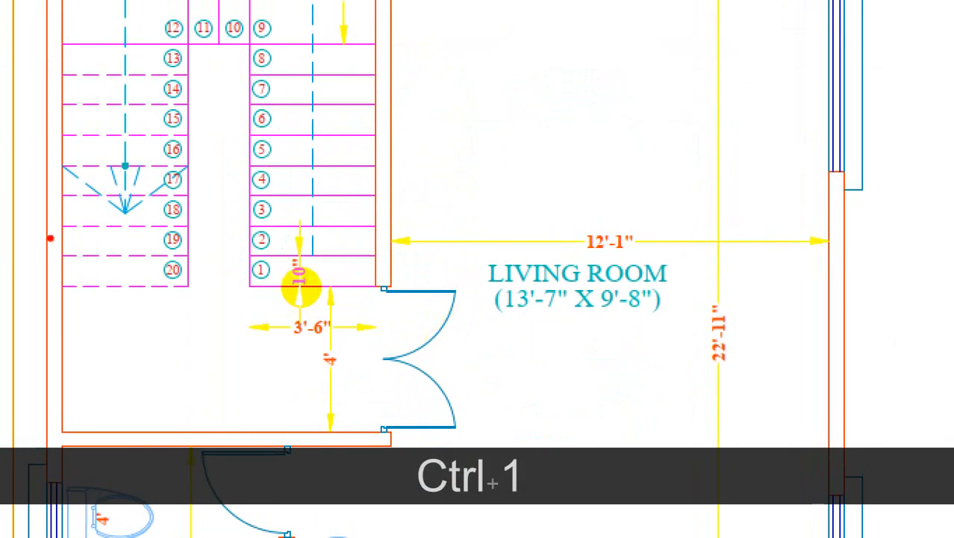
left_click_drag(61, 226, 358, 230)
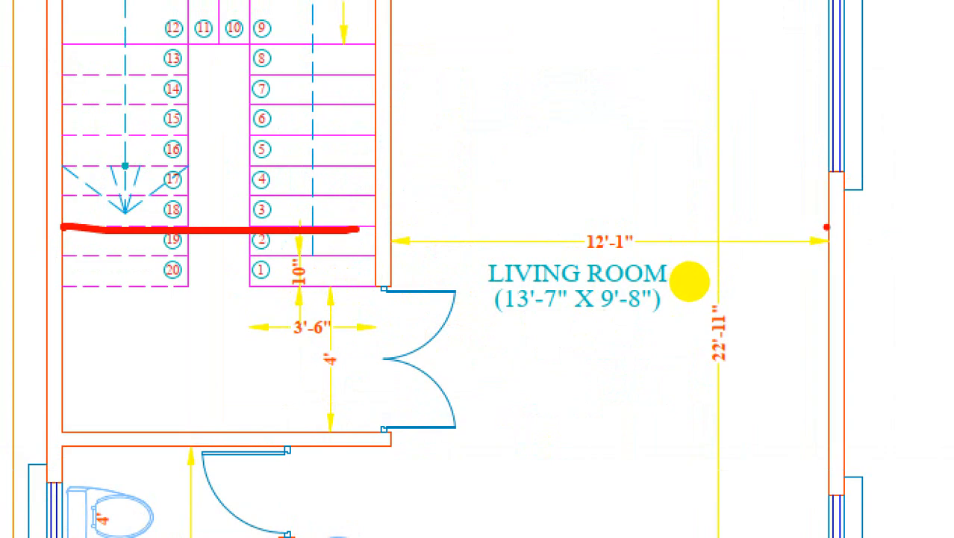
mouse_move(827, 226)
left_mouse_down()
mouse_move(405, 213)
mouse_move(399, 203)
mouse_move(422, 204)
left_mouse_up()
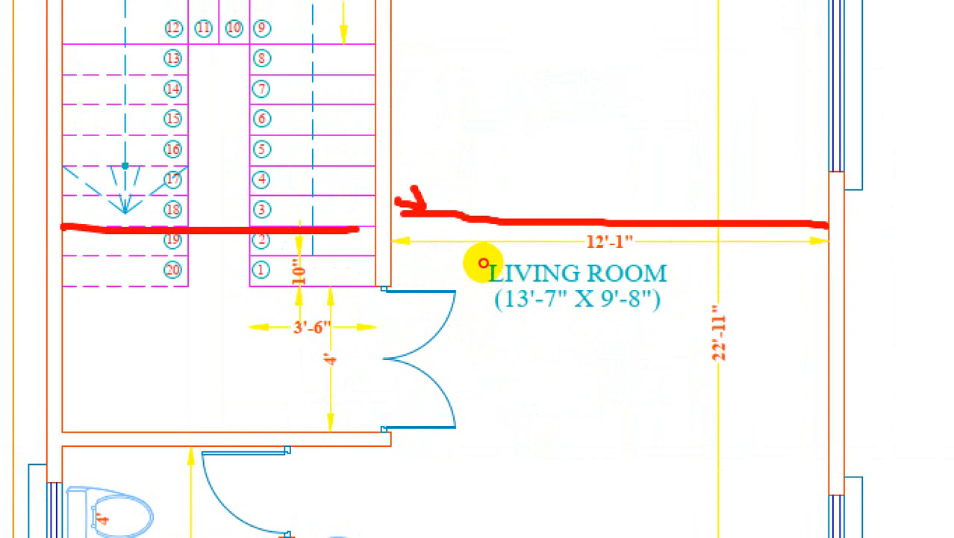
mouse_move(553, 250)
left_mouse_down()
mouse_move(590, 190)
mouse_move(608, 271)
mouse_move(556, 221)
left_mouse_up()
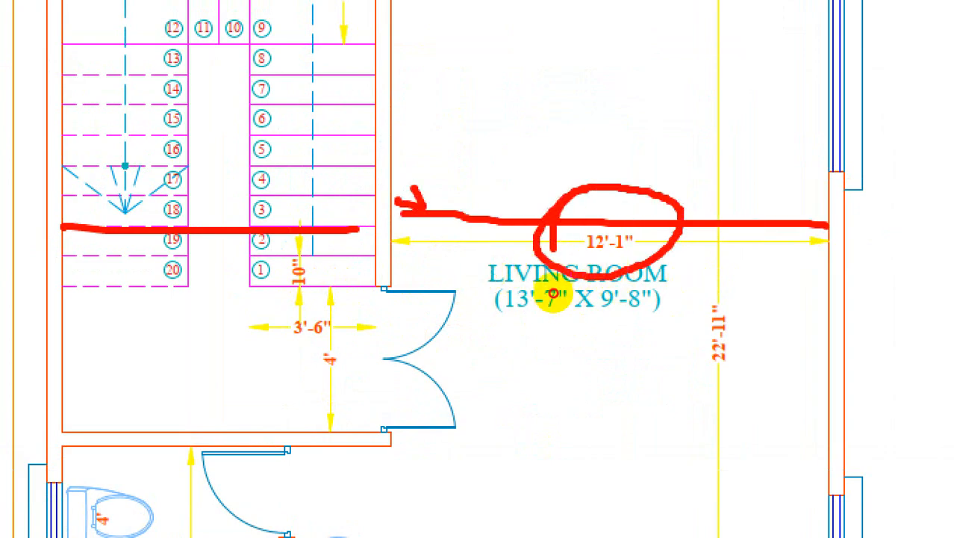
left_click_drag(552, 297, 618, 291)
key("Escape")
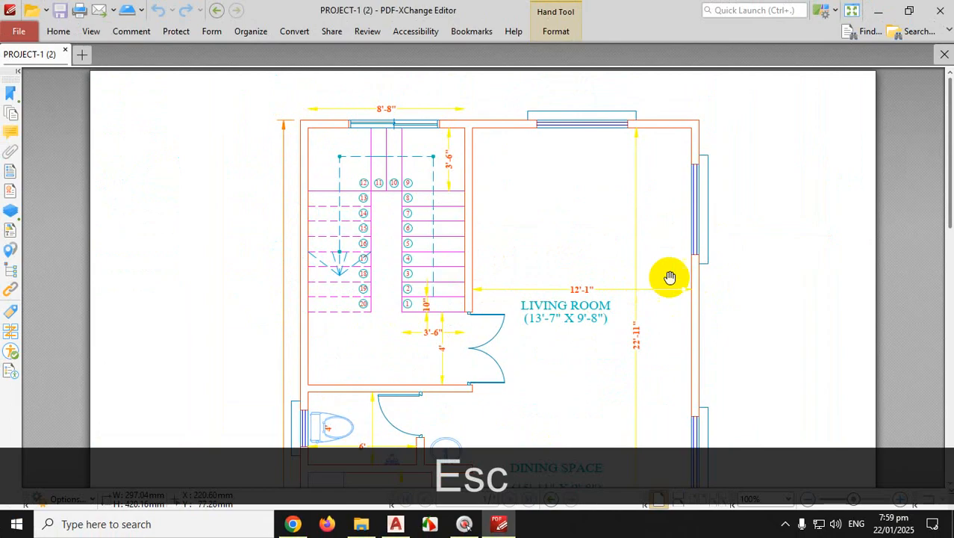
scroll(571, 228, "down", 3)
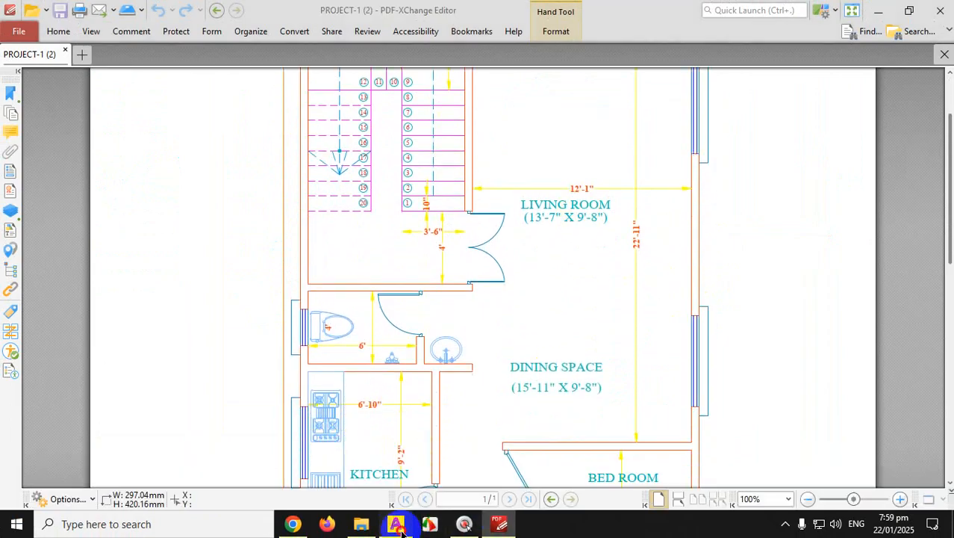
Return to the AutoCAD drawing and examine the right exterior wall's inner line from the top wall down to the bedroom's upper wall
left_click(394, 525)
scroll(601, 326, "up", 5)
scroll(597, 328, "up", 2)
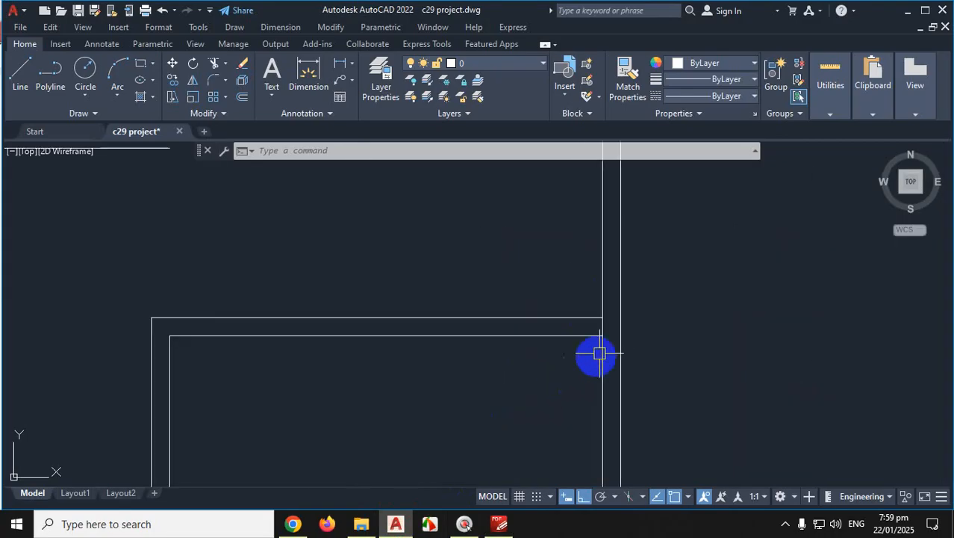
scroll(649, 366, "down", 8, "ctrl")
scroll(661, 358, "up", 4, "ctrl")
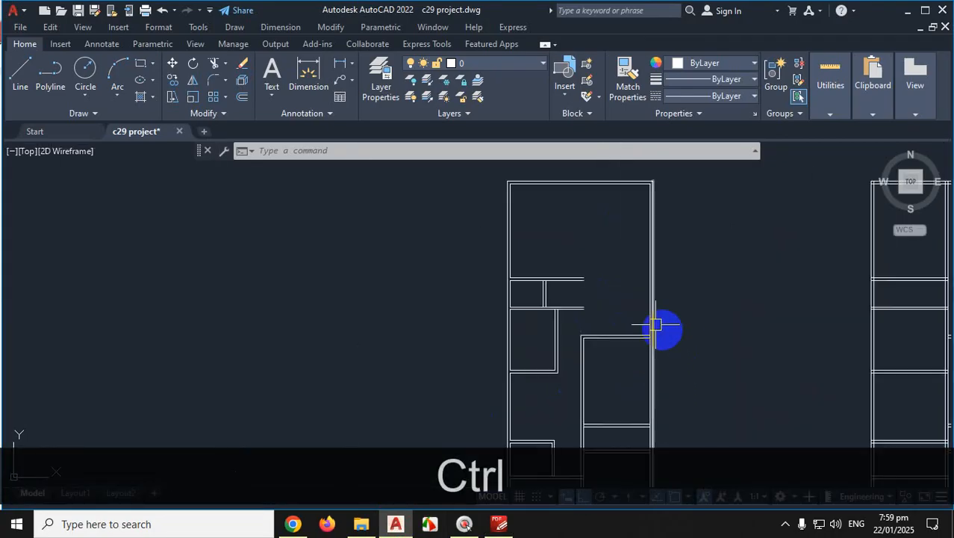
key("ctrl+1")
left_click(645, 344)
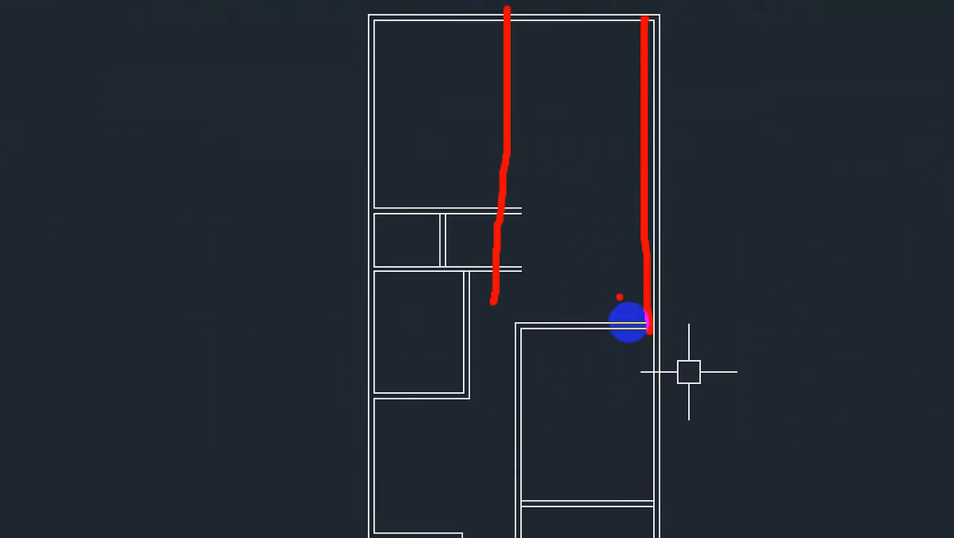
left_click_drag(661, 328, 658, 347)
key("Escape")
Trim the right exterior wall's inner line between the two lines of the bedroom's upper wall, and end Trim
scroll(672, 329, "up", 5)
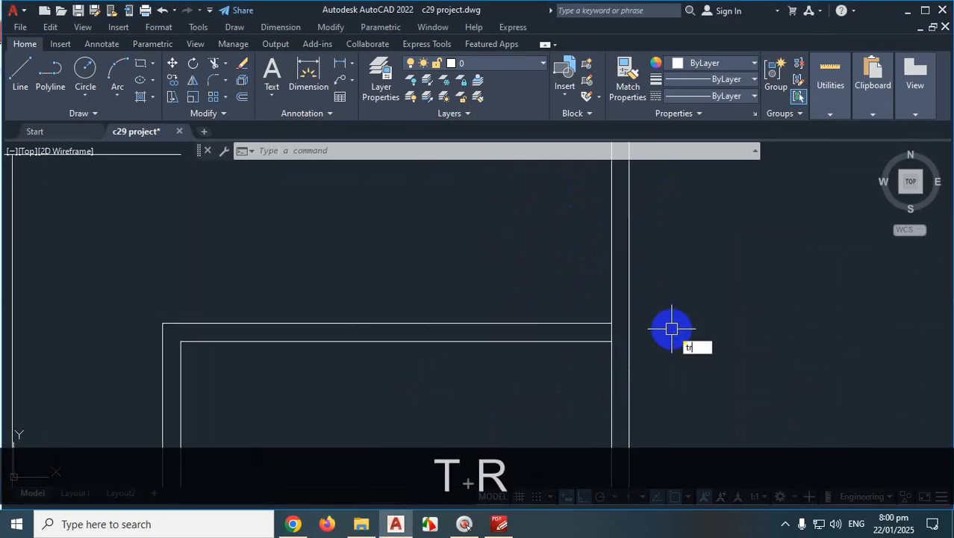
key("space")
scroll(635, 329, "up", 5)
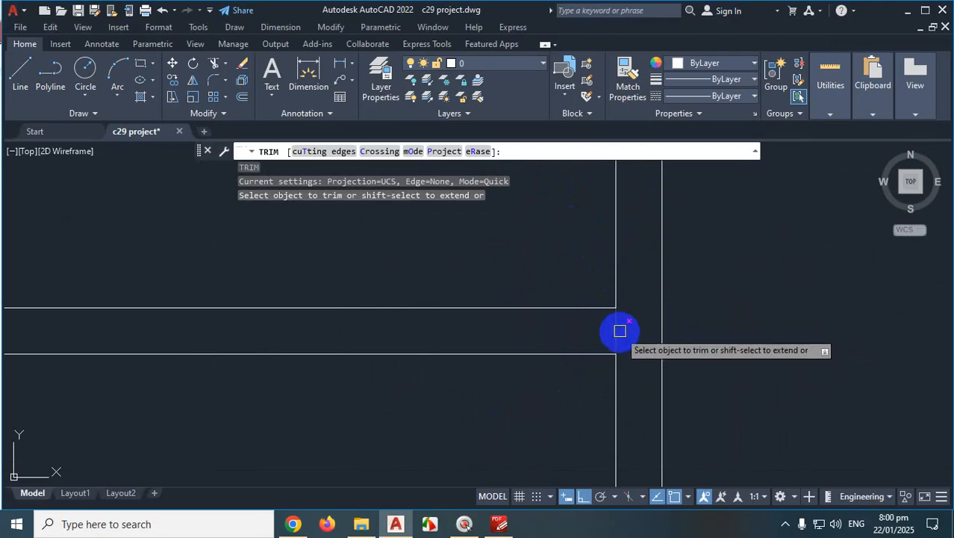
scroll(747, 344, "down", 5)
key("Escape")
scroll(728, 280, "up", 5)
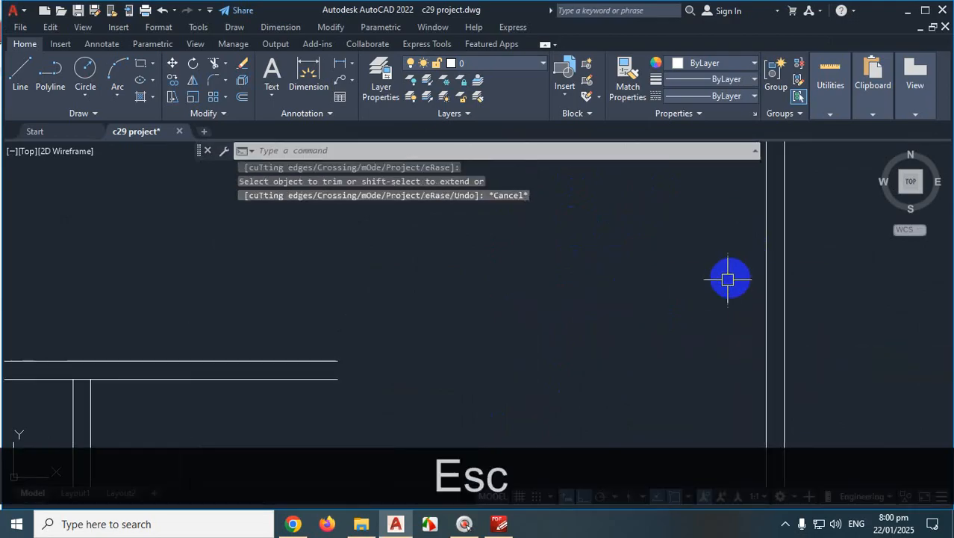
Offset the right exterior wall's inner line 12'1 leftward through the living room to mark the stair partition's living room side
key("Return")
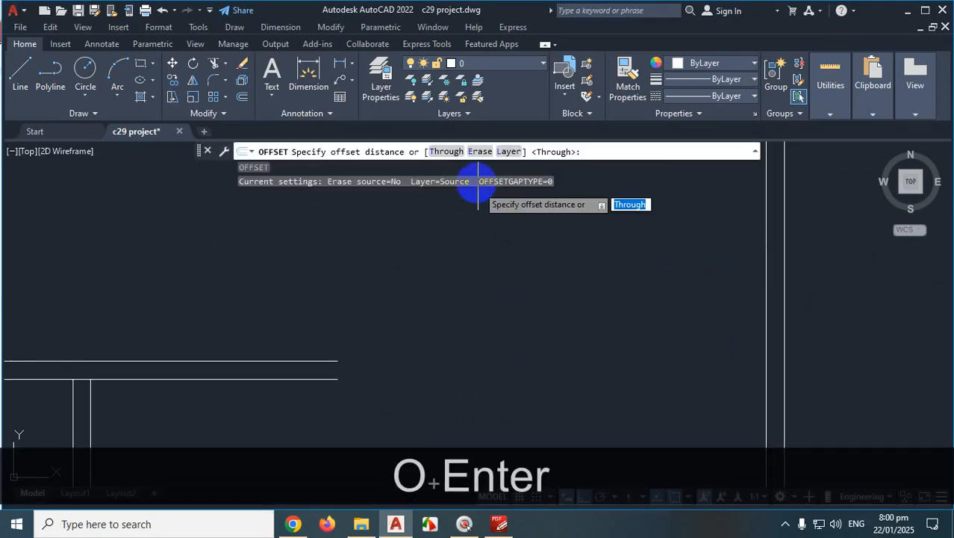
left_click(453, 152)
left_click(769, 272)
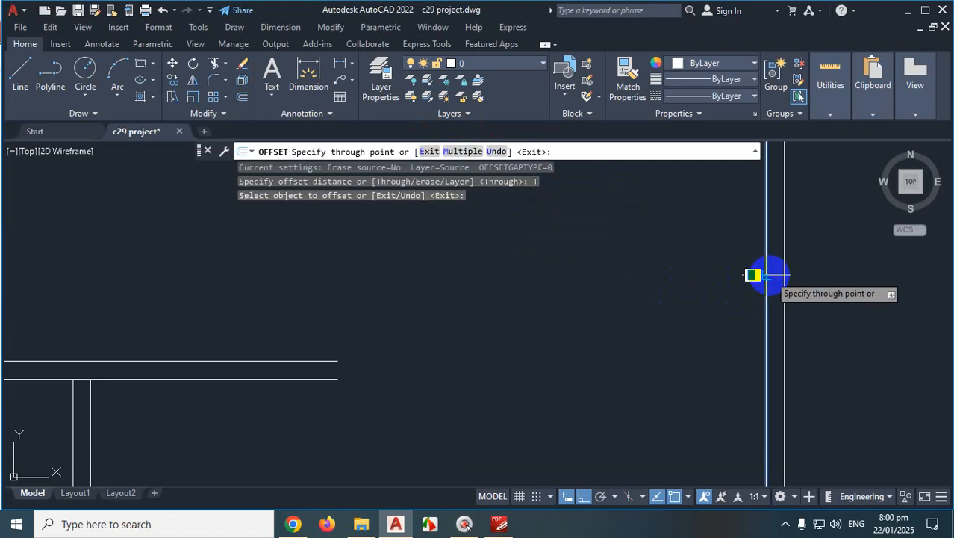
scroll(640, 295, "down", 5)
scroll(618, 288, "up", 5)
type("1")
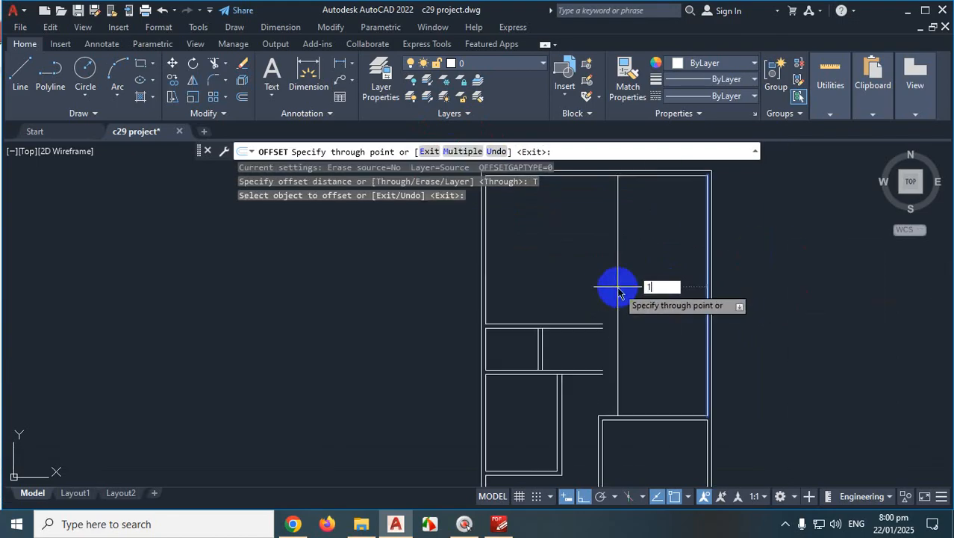
type("2'1")
key("Return")
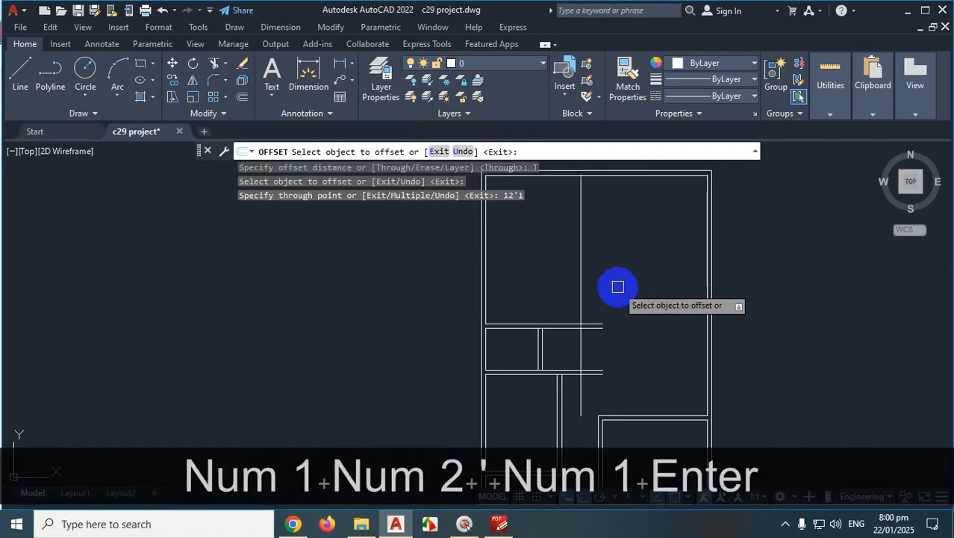
Offset the new partition line 5 toward the staircase for the wall's second line, and end Offset
left_click(581, 269)
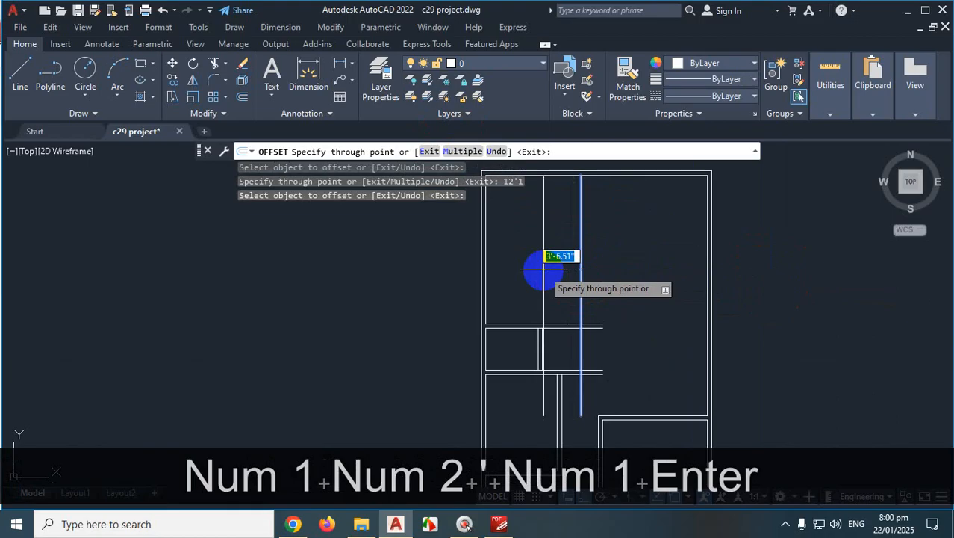
type("5")
key("Return")
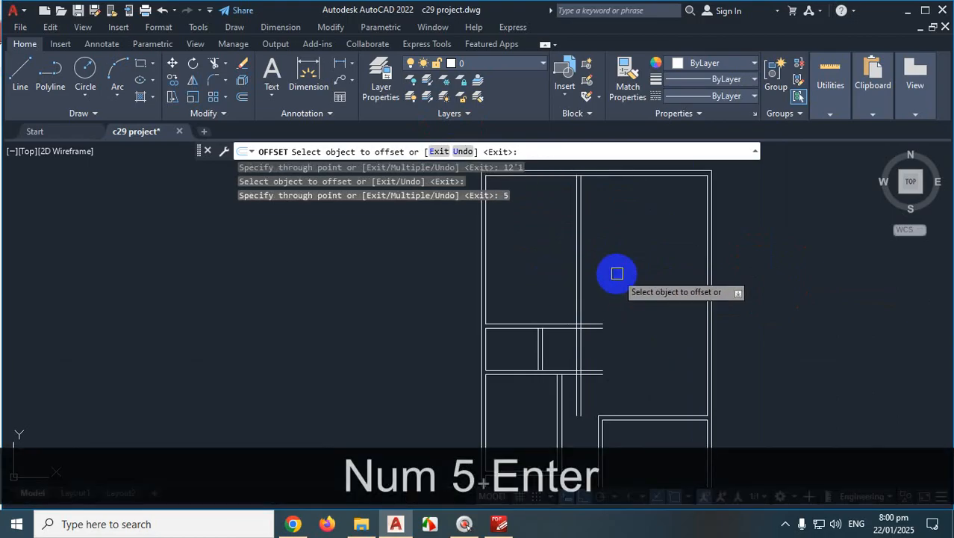
scroll(587, 355, "up", 2)
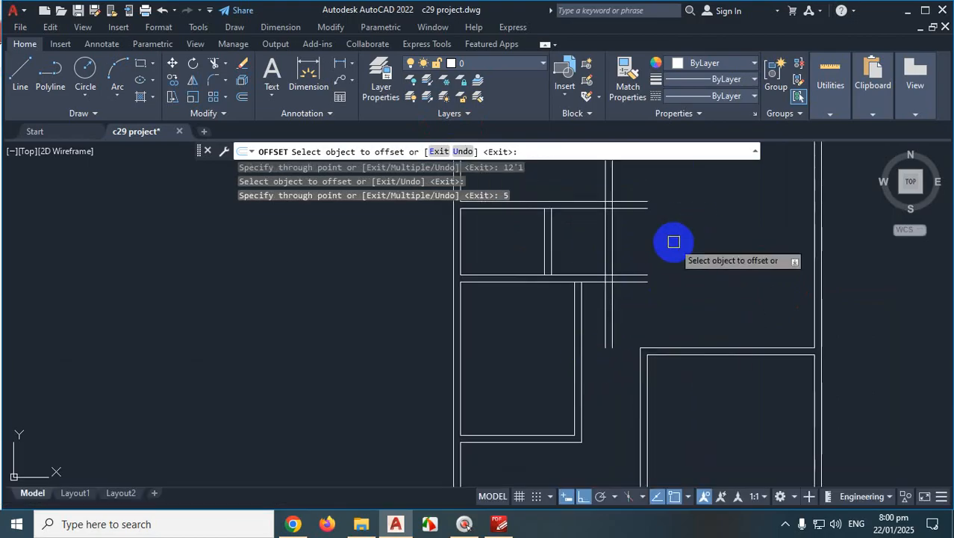
key("Escape")
Compare the crossing of the stair partition and the toilet's upper wall with the PROJECT-1 (2) PDF, and return to the AutoCAD drawing
scroll(664, 283, "down", 1)
scroll(643, 248, "up", 1)
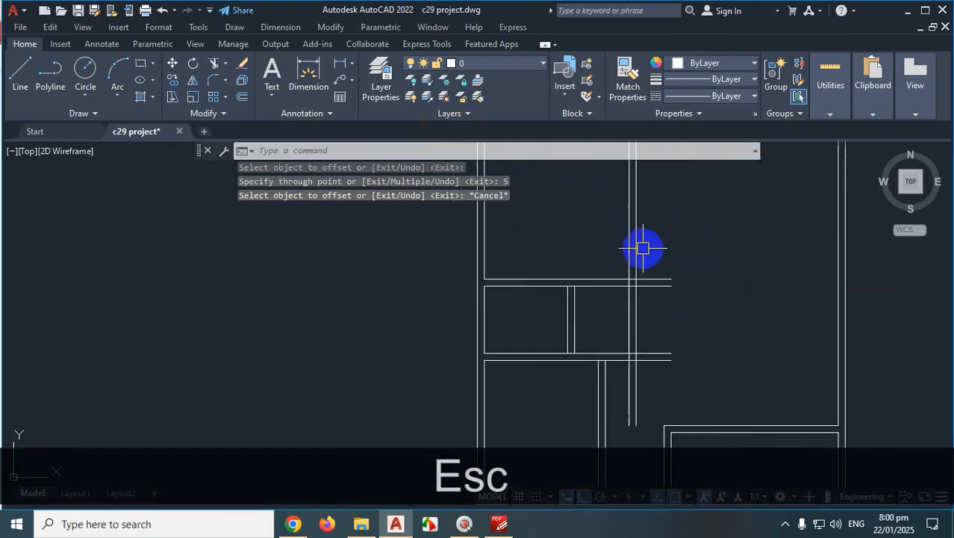
scroll(643, 248, "up", 1)
key("ctrl+1")
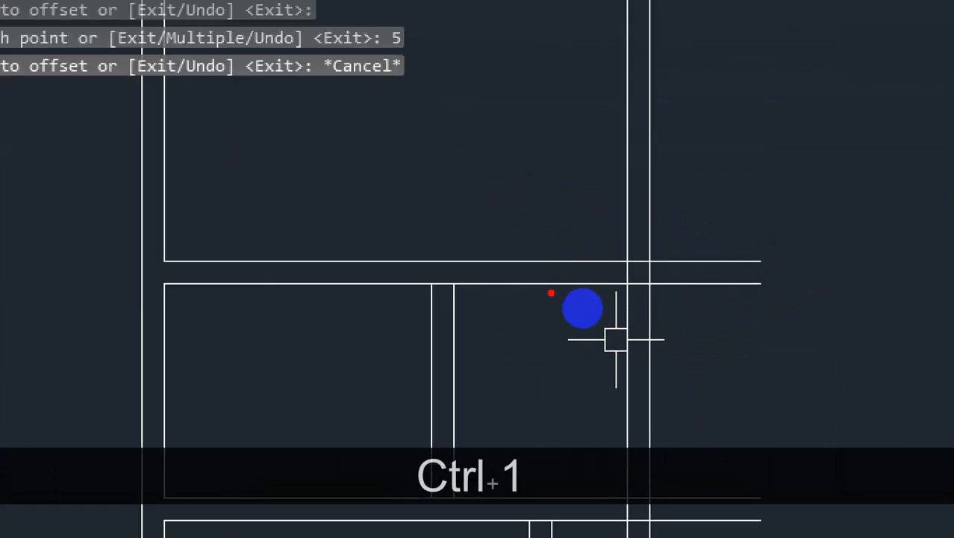
left_click_drag(551, 292, 629, 305)
left_click_drag(542, 256, 607, 256)
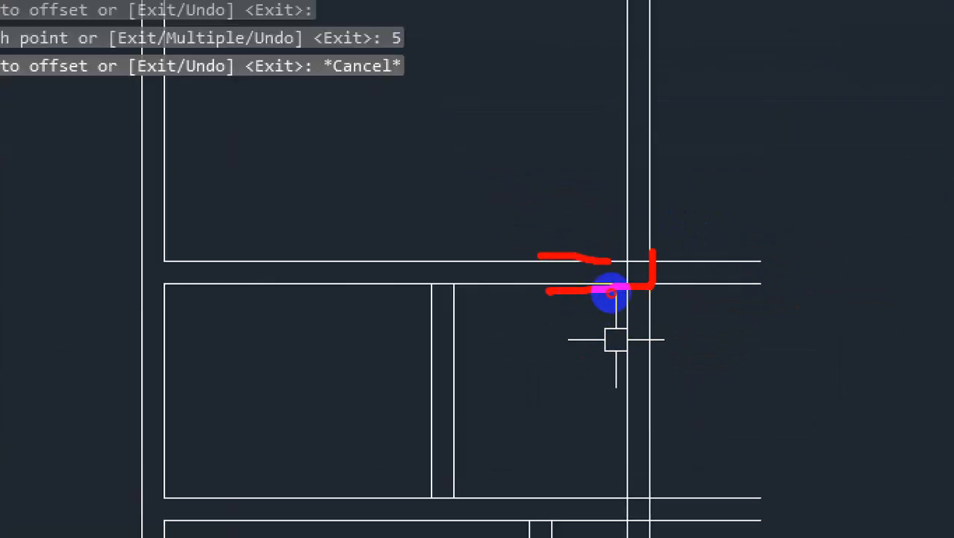
left_click_drag(618, 175, 618, 267)
key("Escape")
left_click(515, 523)
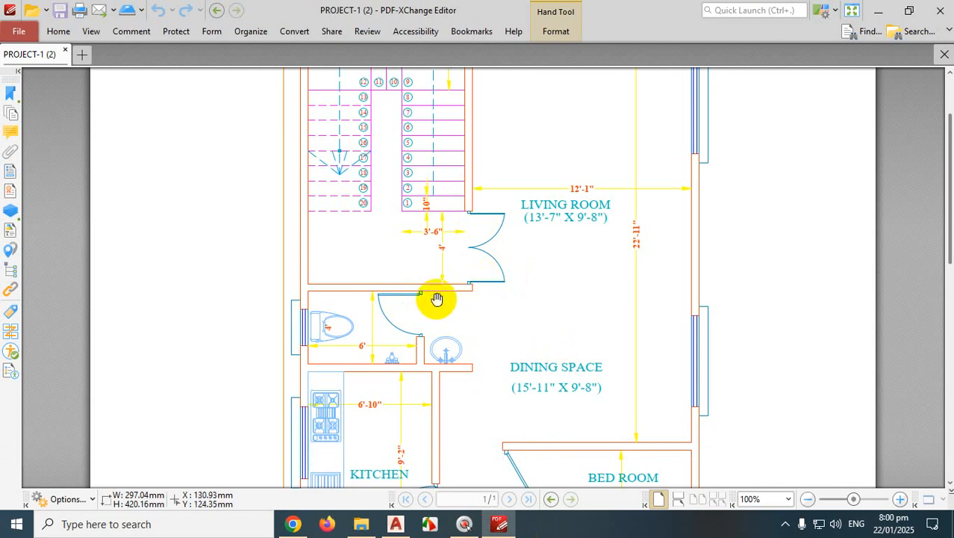
left_click(402, 527)
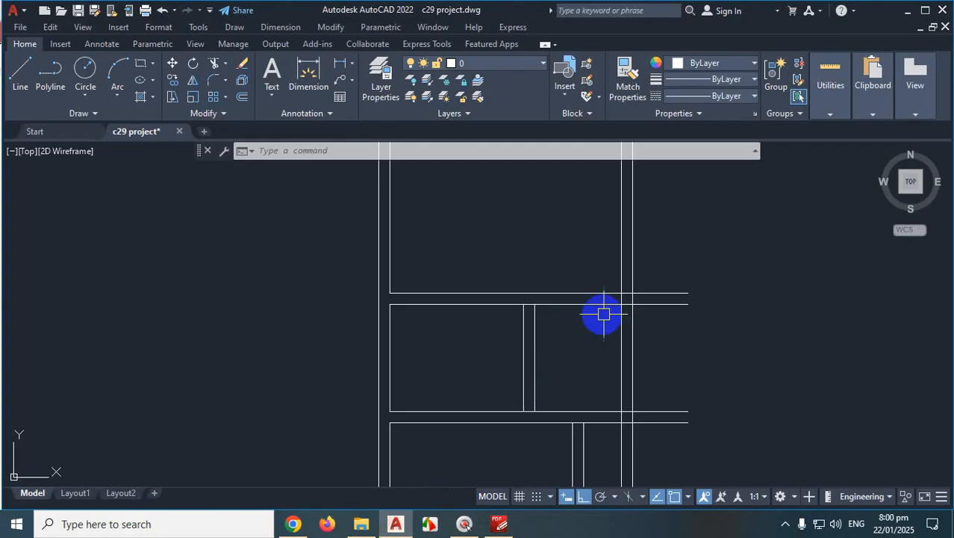
Fillet the stair partition's inner line with the upper line of the toilet's upper wall into a square corner
key("Escape")
type("f")
key("Return")
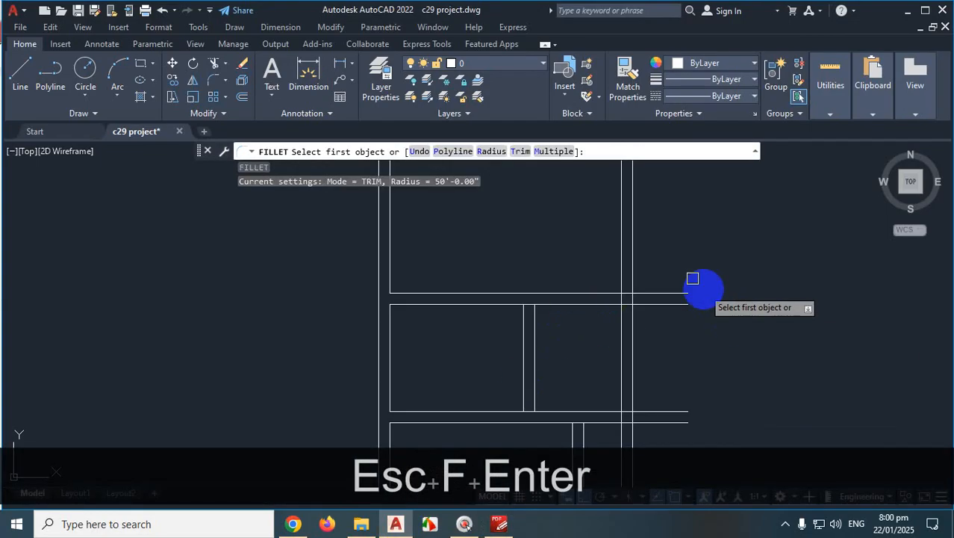
left_click(622, 244)
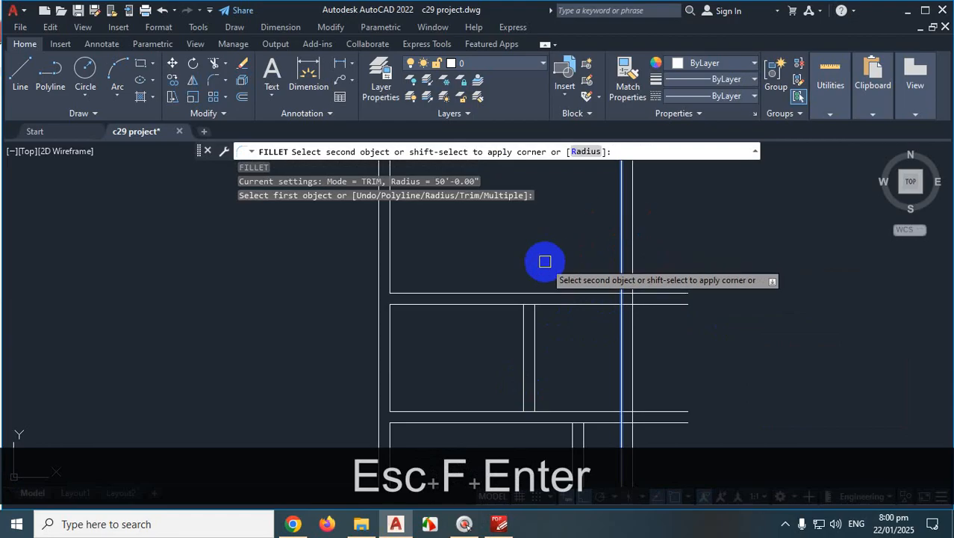
left_click(575, 292, "shift")
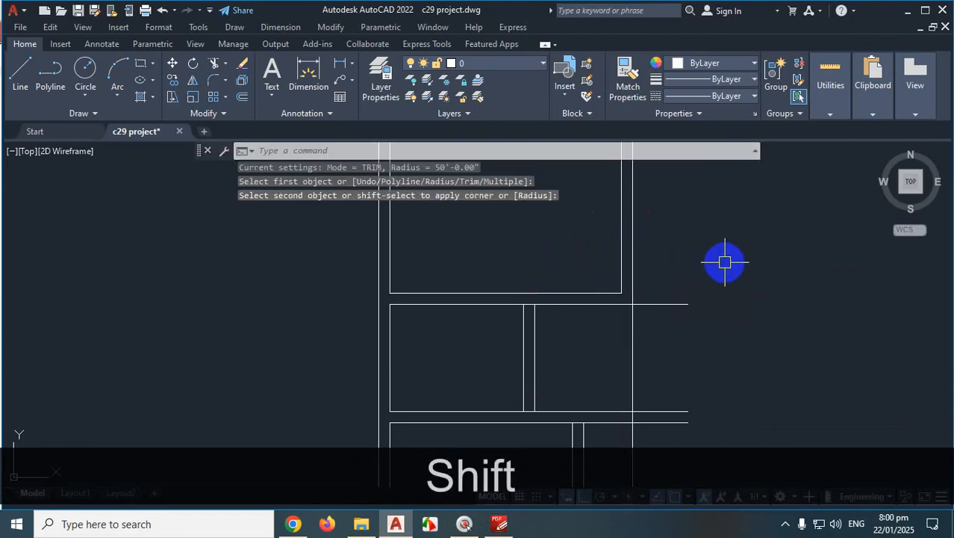
Fillet the stair partition's outer line with the lower line of the toilet's upper wall into a square corner
key("shift+space")
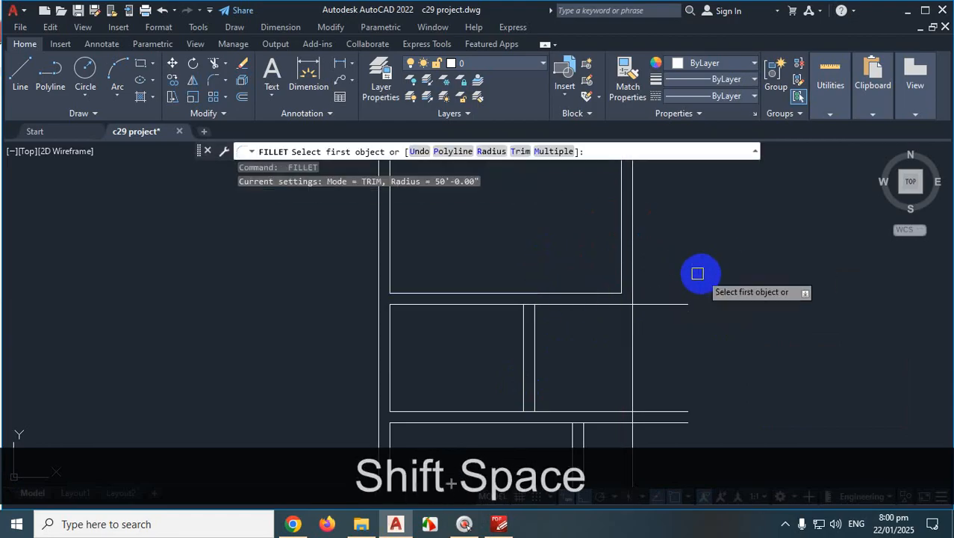
left_click(633, 214)
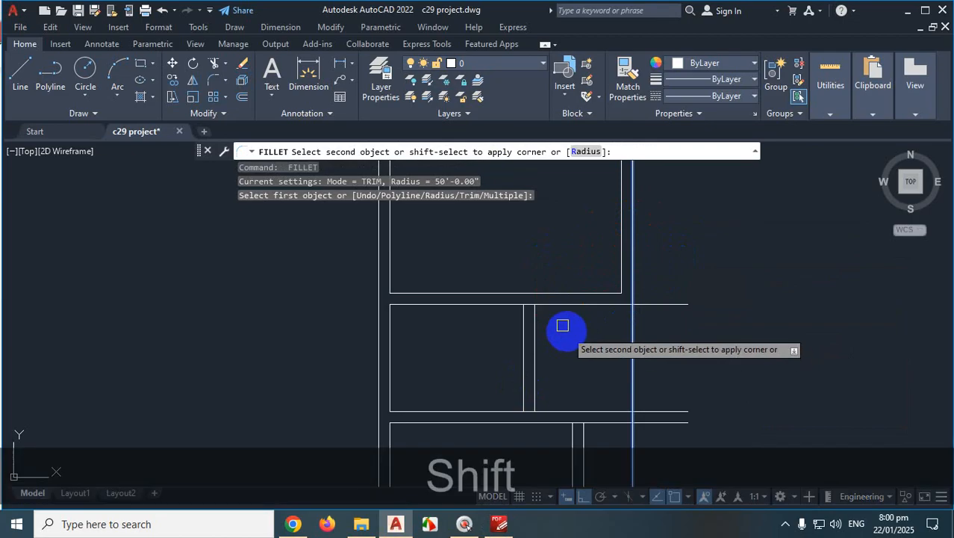
left_click(575, 304, "shift")
scroll(723, 289, "down", 3)
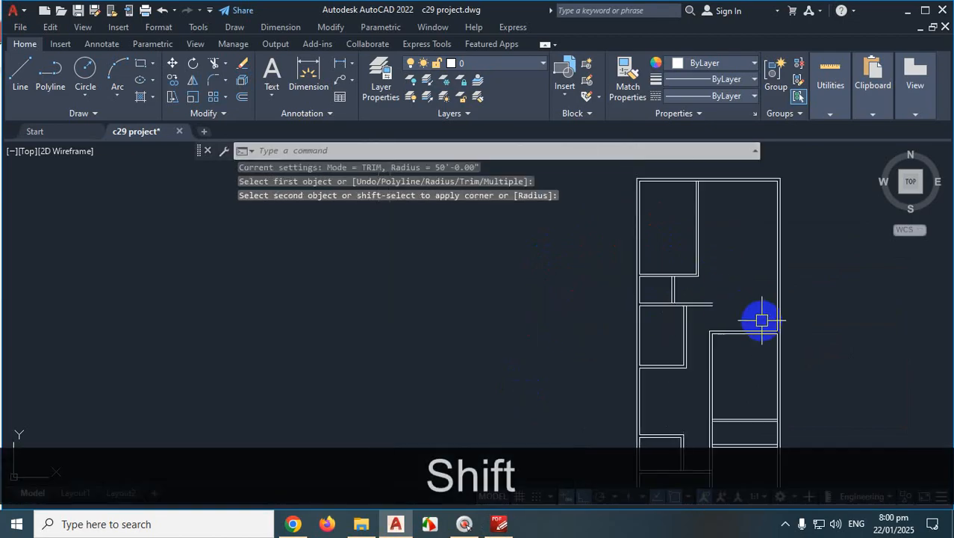
Switch to the PROJECT-1 (2) PDF, examine how the stair partition aligns with the toilet-kitchen wall's end, and return to the AutoCAD drawing
scroll(740, 306, "up", 4)
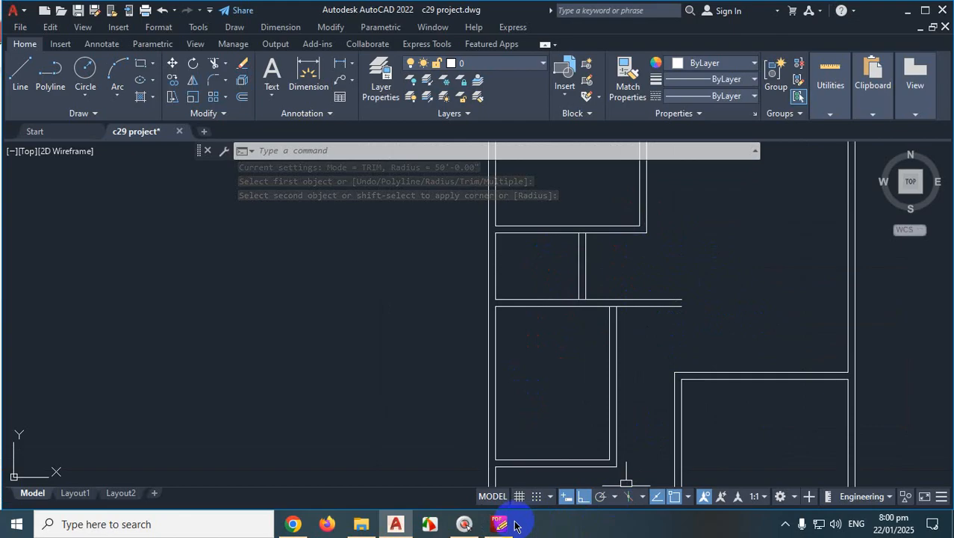
left_click(415, 524)
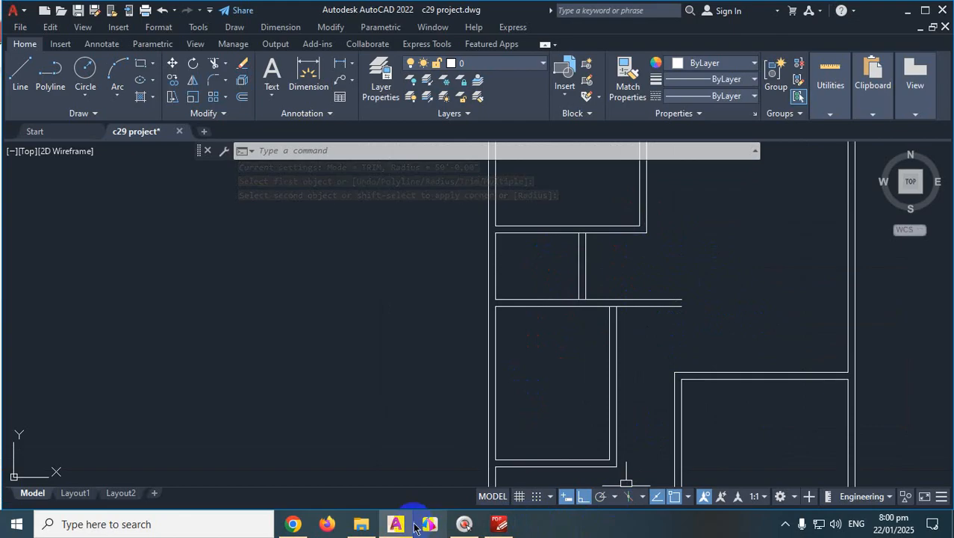
left_click(505, 526)
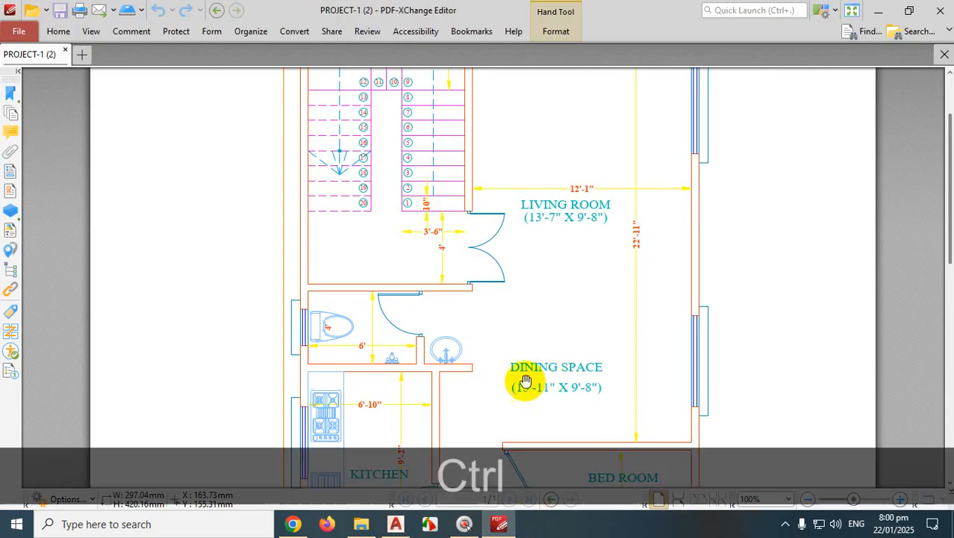
key("ctrl+1")
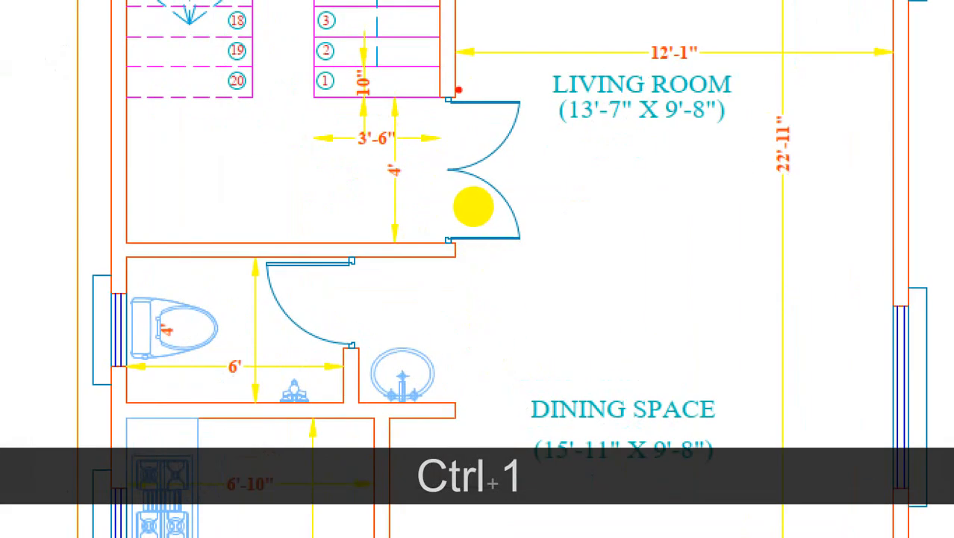
left_click_drag(459, 90, 475, 334)
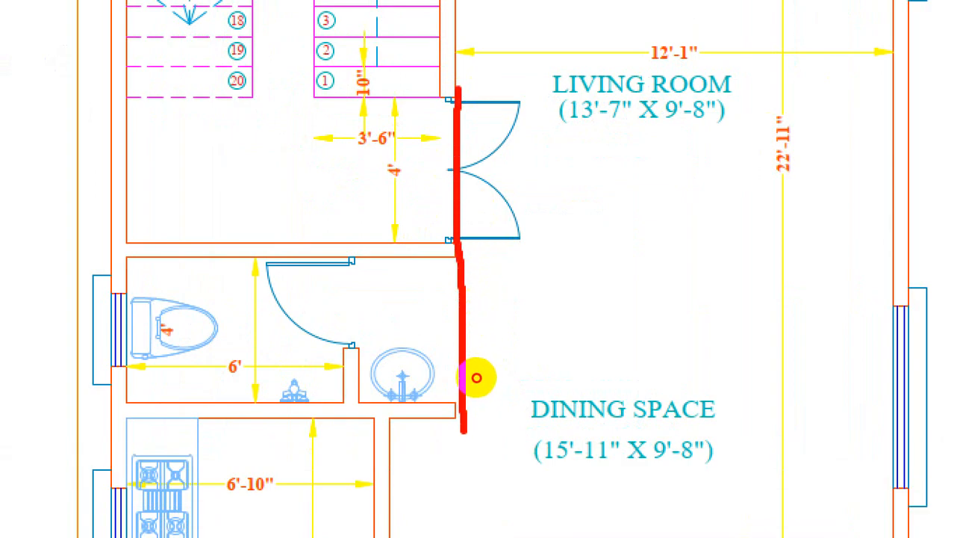
key("Escape")
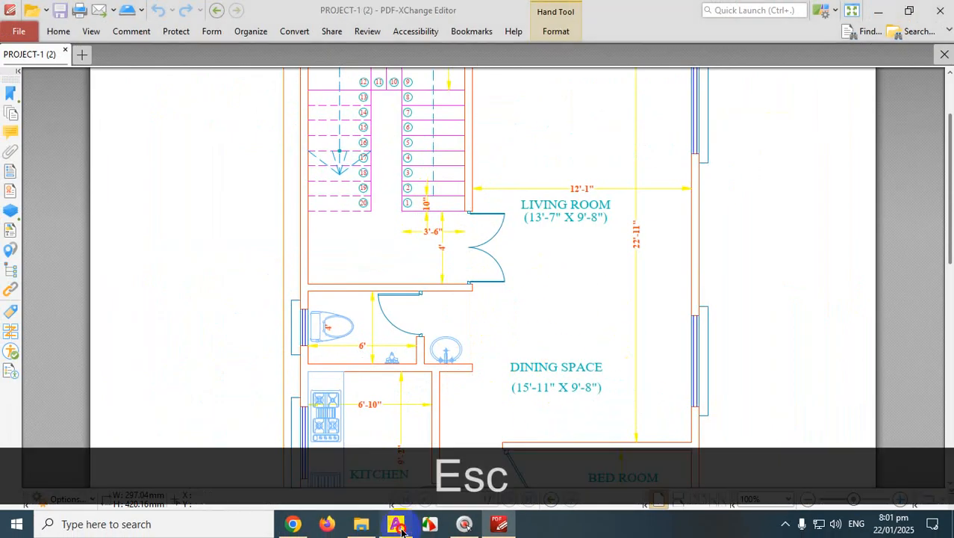
left_click(399, 526)
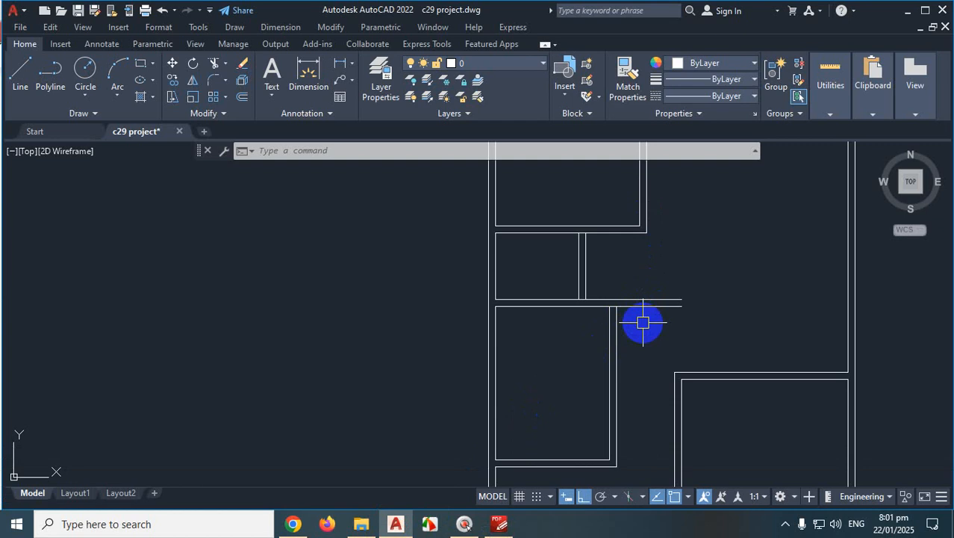
Try to extend the stair partition's outer line to the toilet-kitchen wall and trim that wall's two projecting lines at it
type("ex")
key("Return")
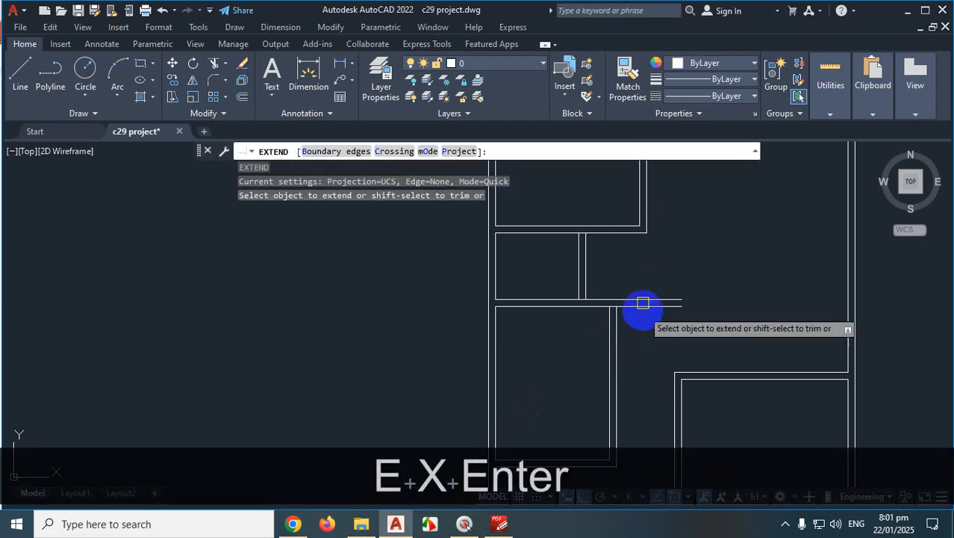
left_click(648, 208)
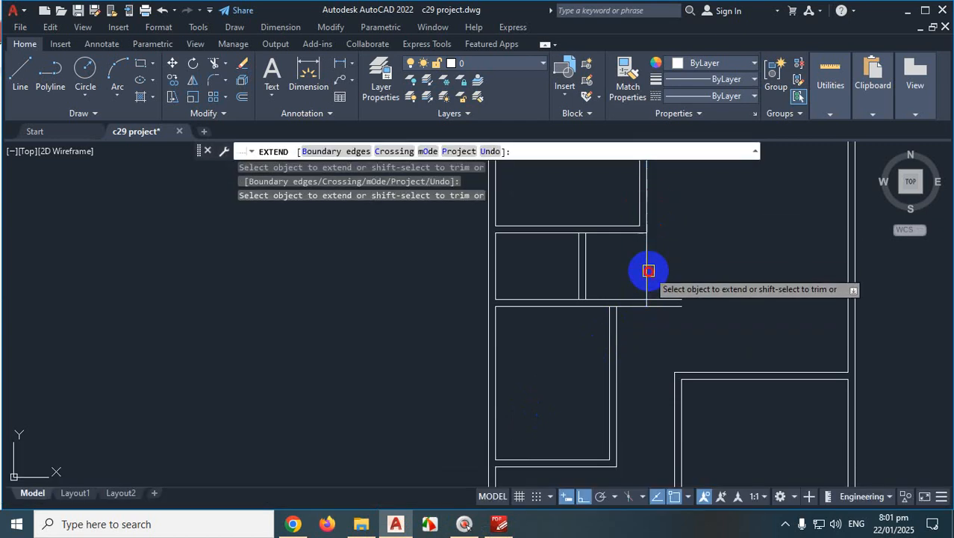
left_click_drag(682, 271, 664, 330, "shift")
left_click_drag(673, 254, 614, 270)
left_click_drag(672, 255, 628, 271, "shift")
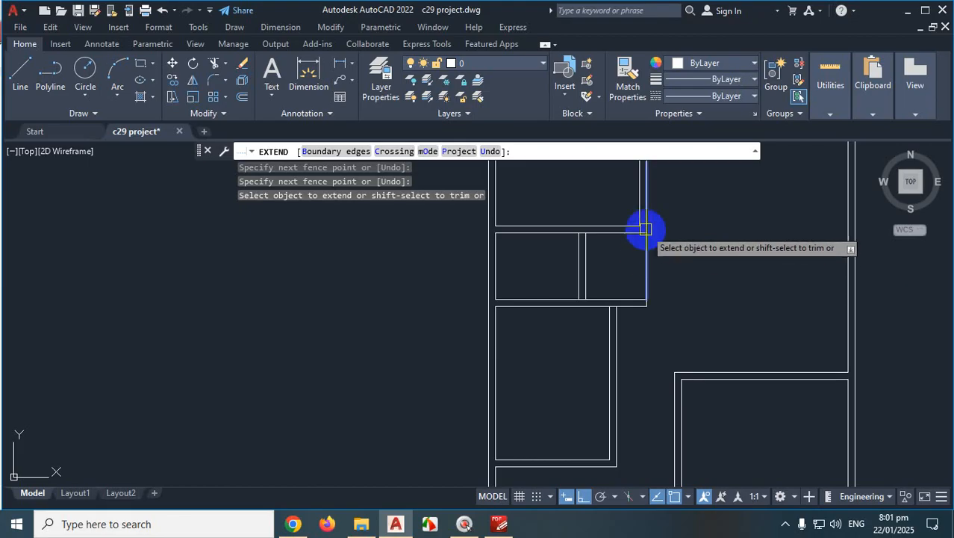
Undo the trims and the partition line's extension, and end Extend
key("ctrl+z")
key("ctrl+z")
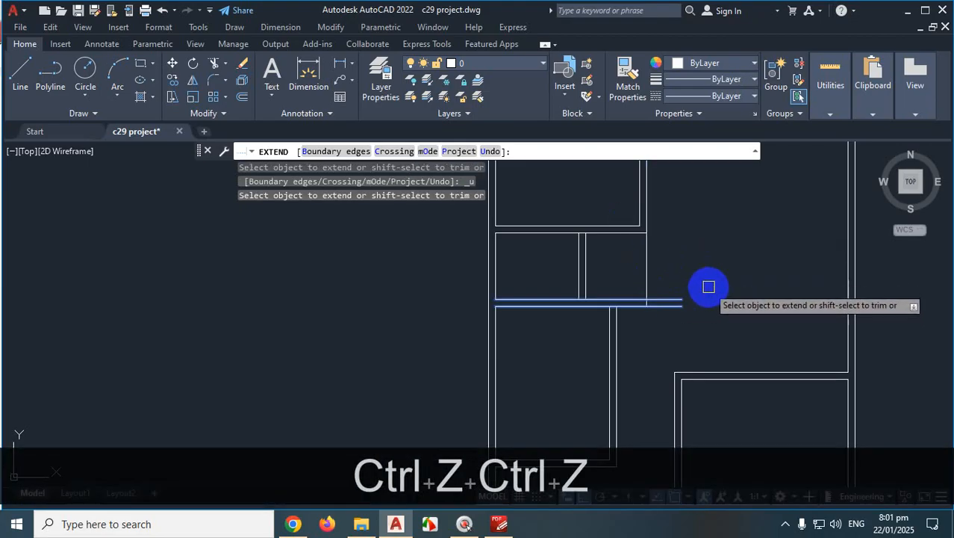
key("Escape")
key("ctrl+z")
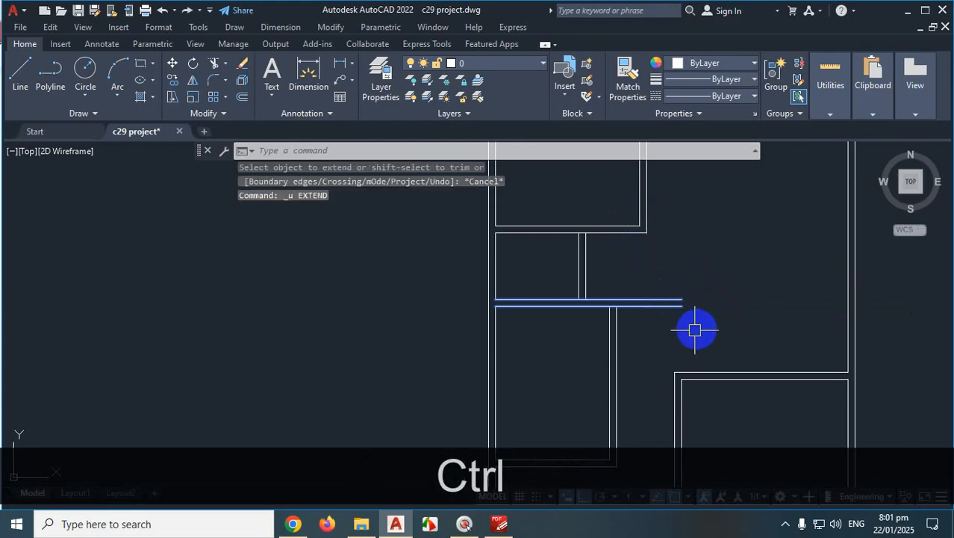
Examine the toilet-kitchen wall's end against the partition corner, and clear the highlight from its two lines
key("ctrl+1")
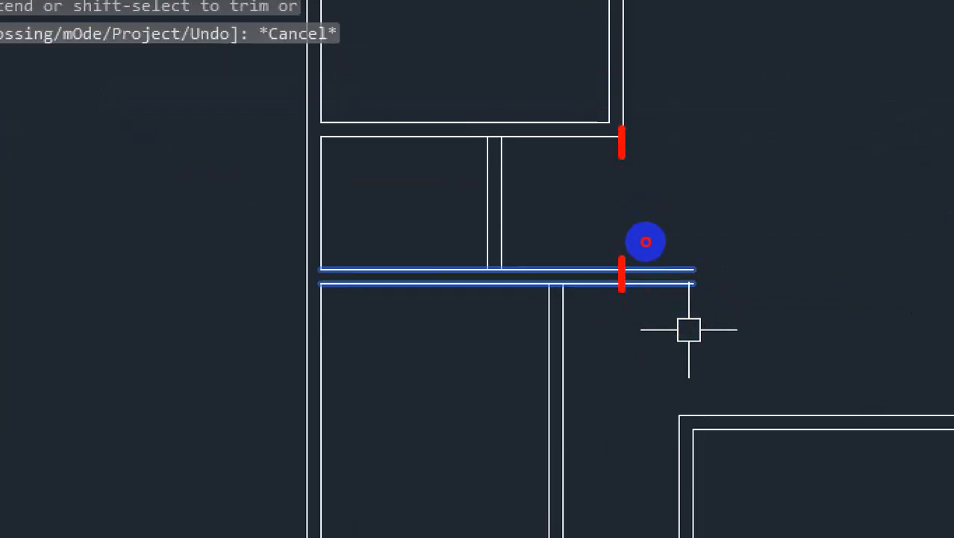
key("Escape")
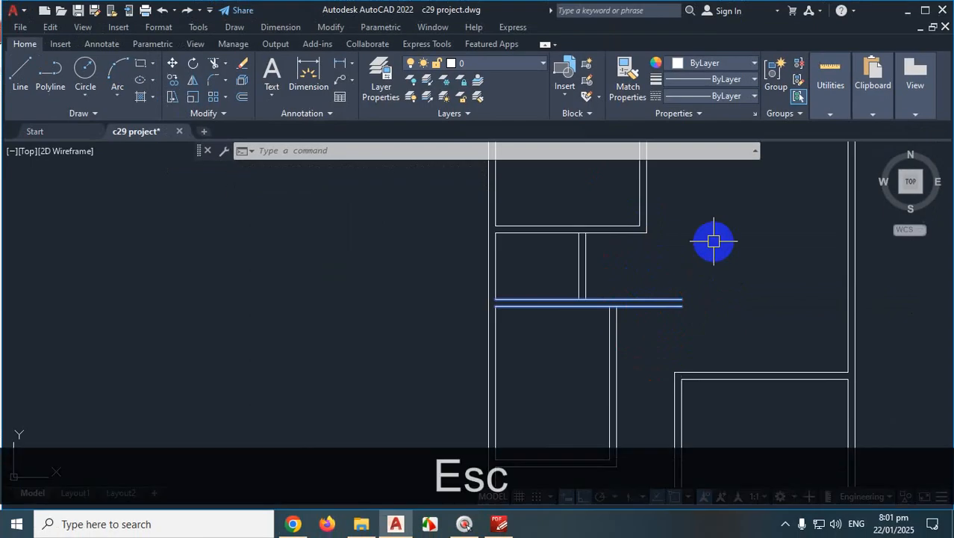
key("Escape")
key("Escape")
key("Escape")
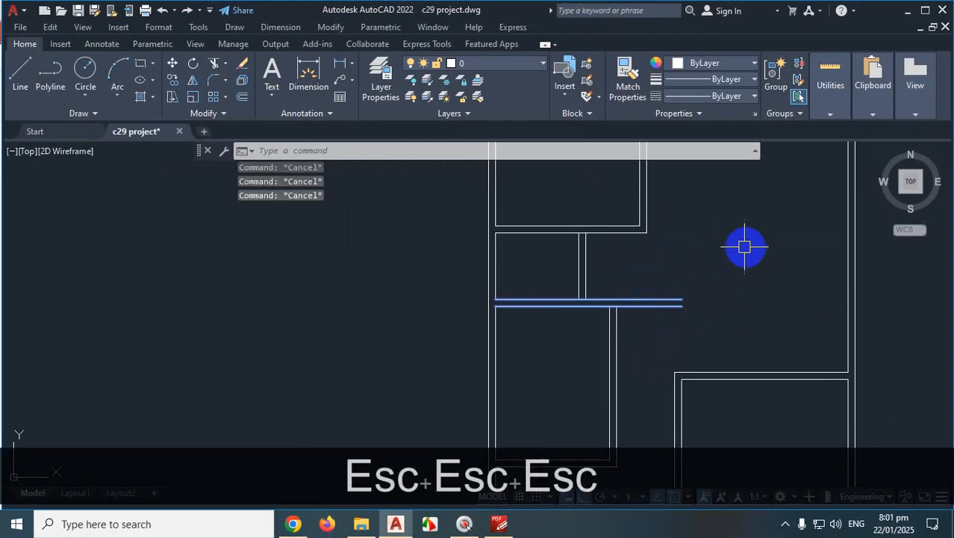
key("Escape")
left_click(649, 356)
left_click(674, 287)
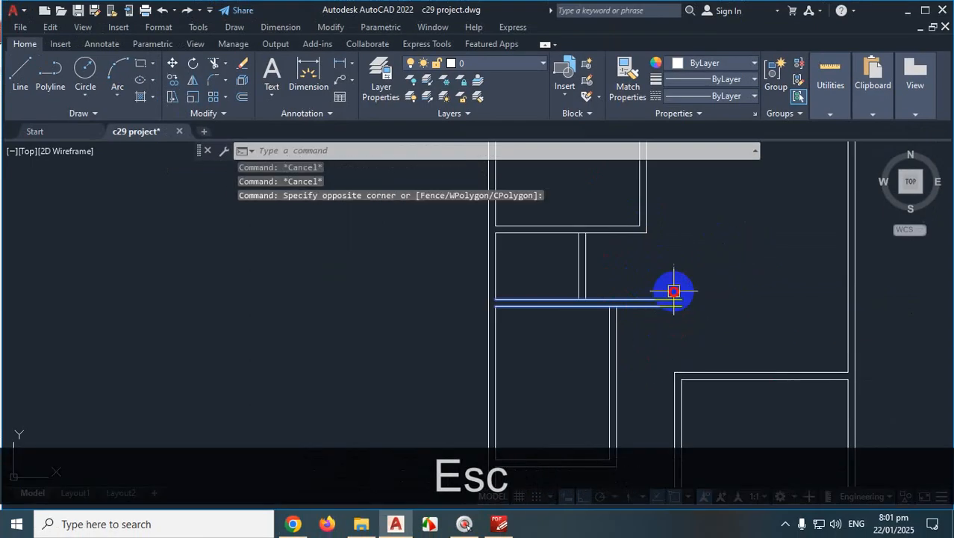
left_click(686, 284)
key("Escape")
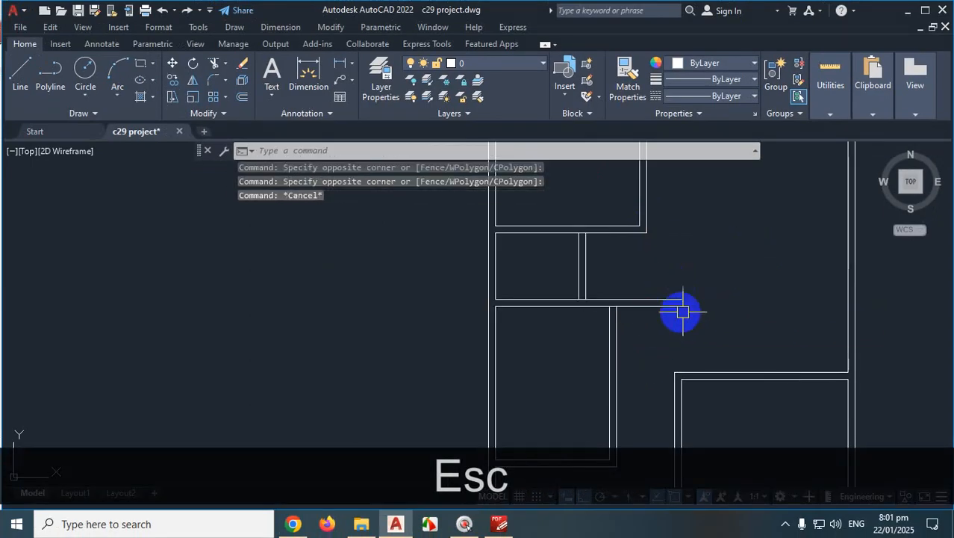
Try to draw a short line across the toilet-kitchen wall in line with the stair partition's outer corner
left_click(17, 75)
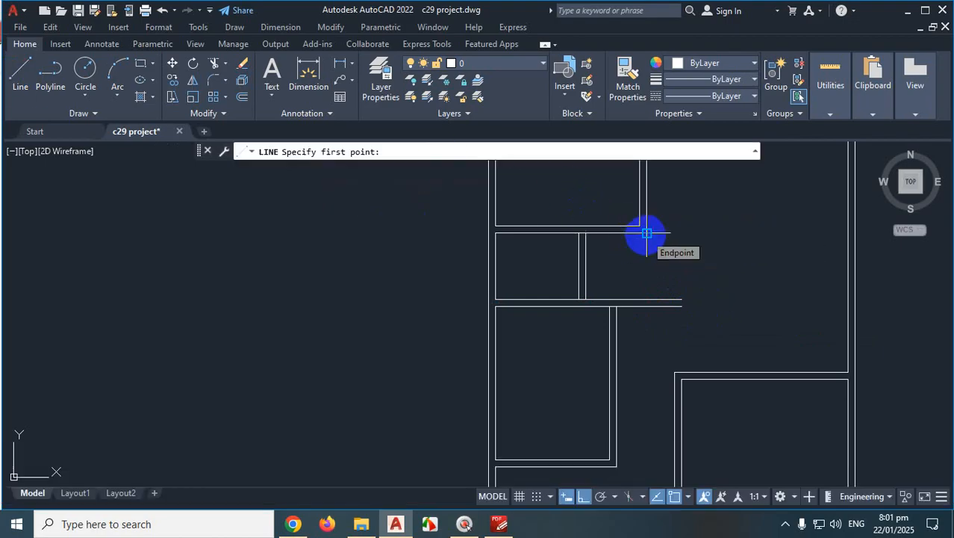
left_click(647, 299)
key("Escape")
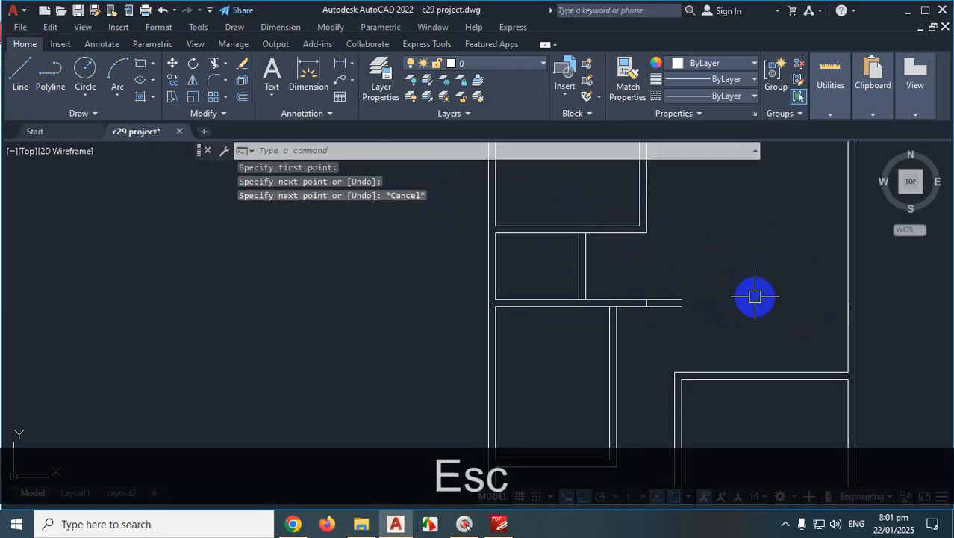
Try trimming the toilet-kitchen wall's two lines that project beyond the short closing line
type("tr")
key("space")
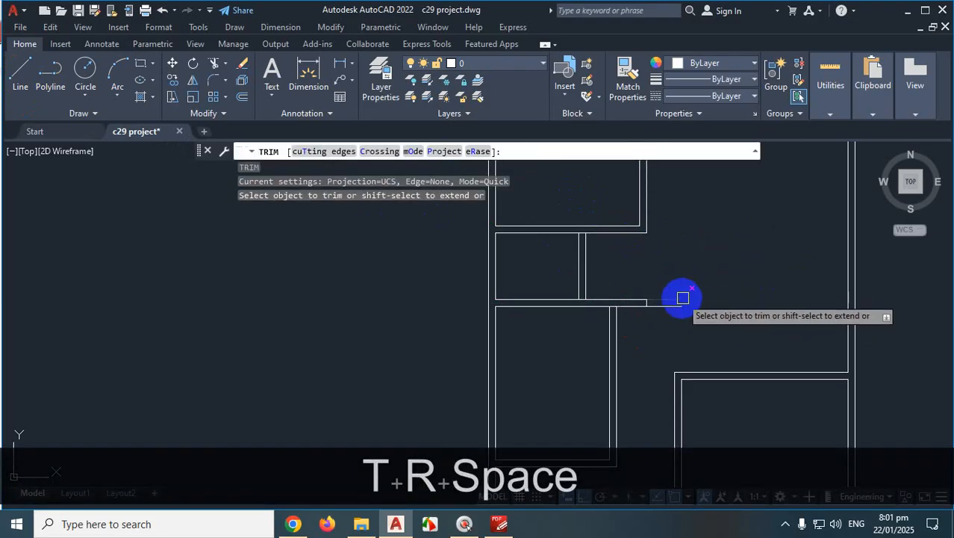
scroll(679, 291, "up", 4)
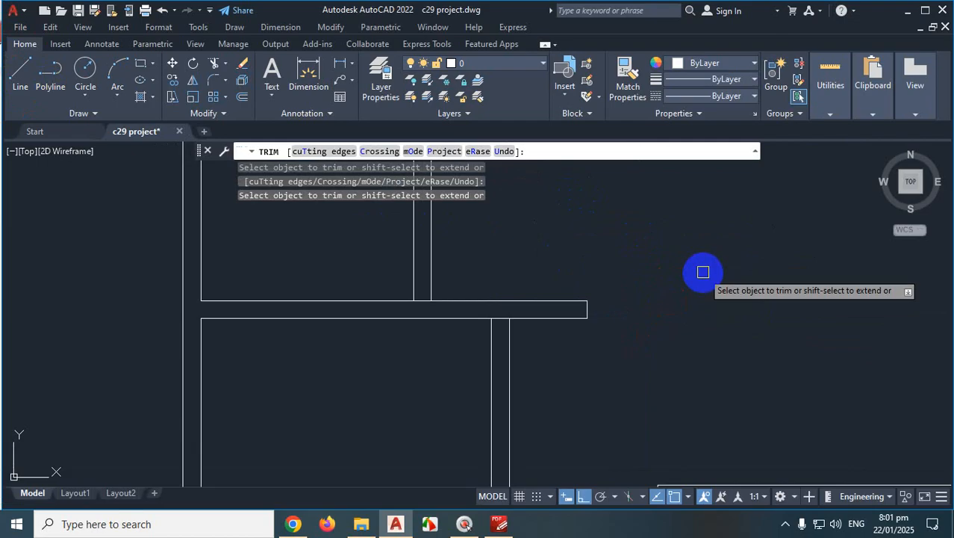
key("Escape")
scroll(647, 334, "down", 4)
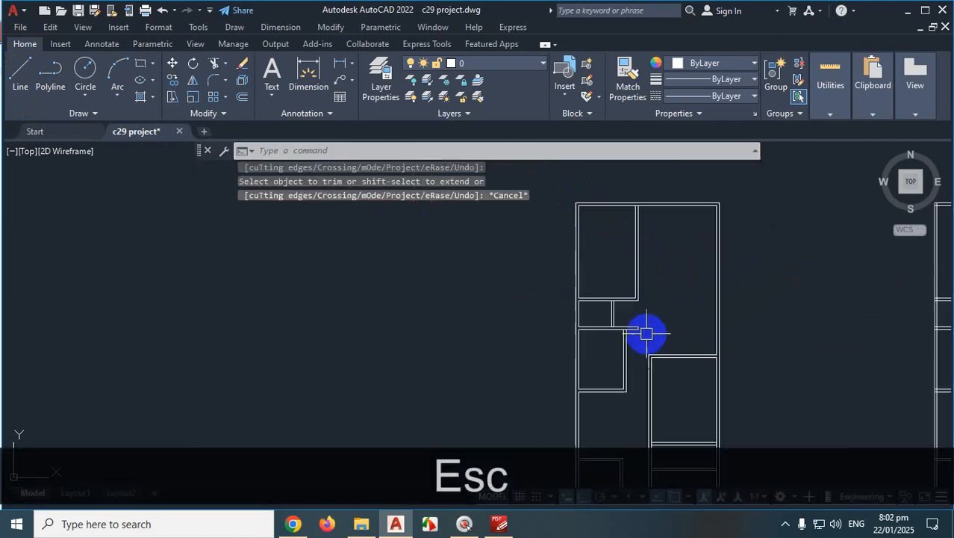
Undo the trims and the short closing line on the toilet-kitchen wall
key("ctrl+z")
key("ctrl+z")
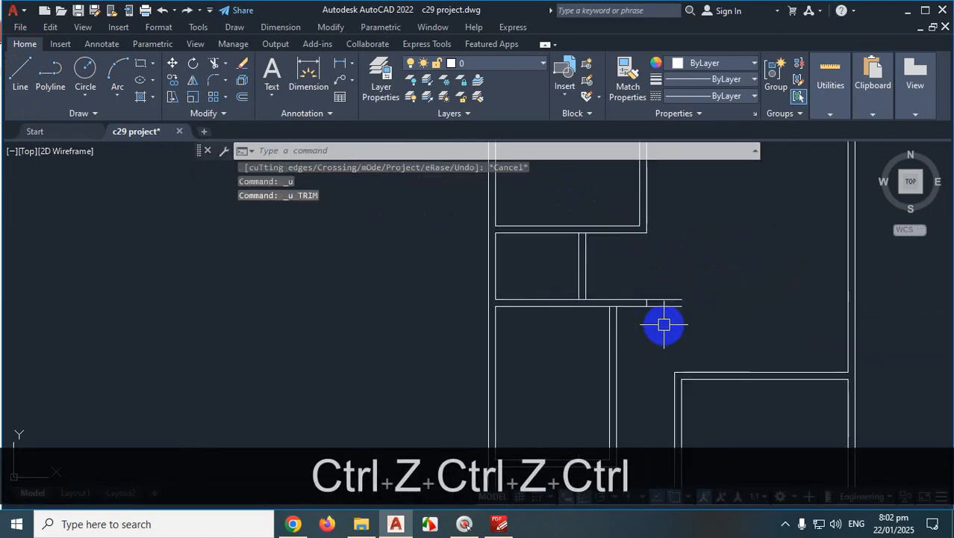
key("ctrl+z")
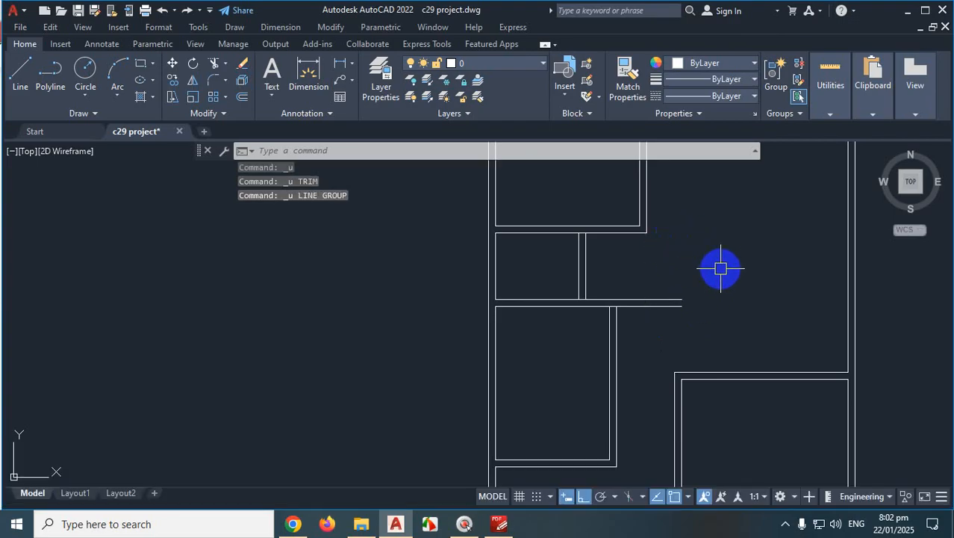
Extend the stair partition's outer line across the toilet-kitchen wall to that wall's kitchen-side line
type("ex")
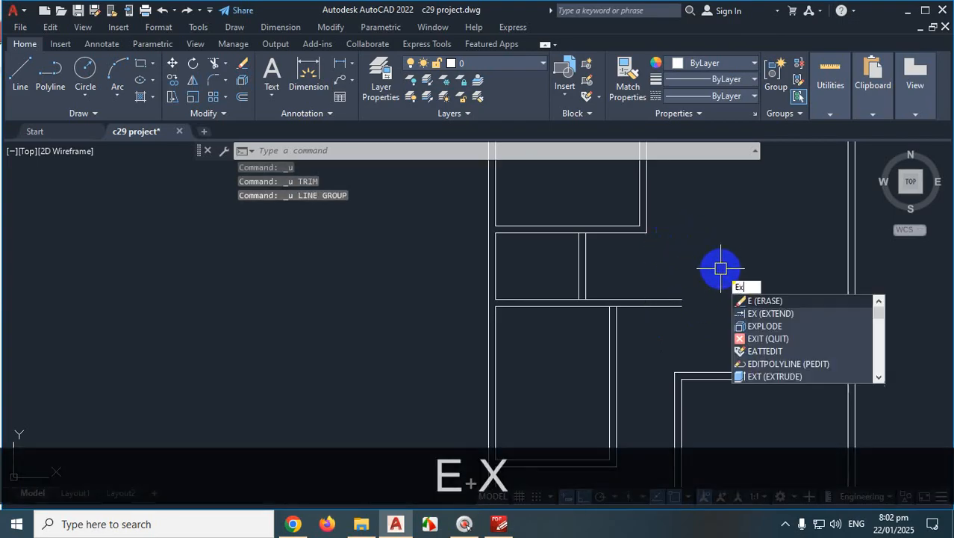
key("Return")
scroll(669, 272, "up", 2)
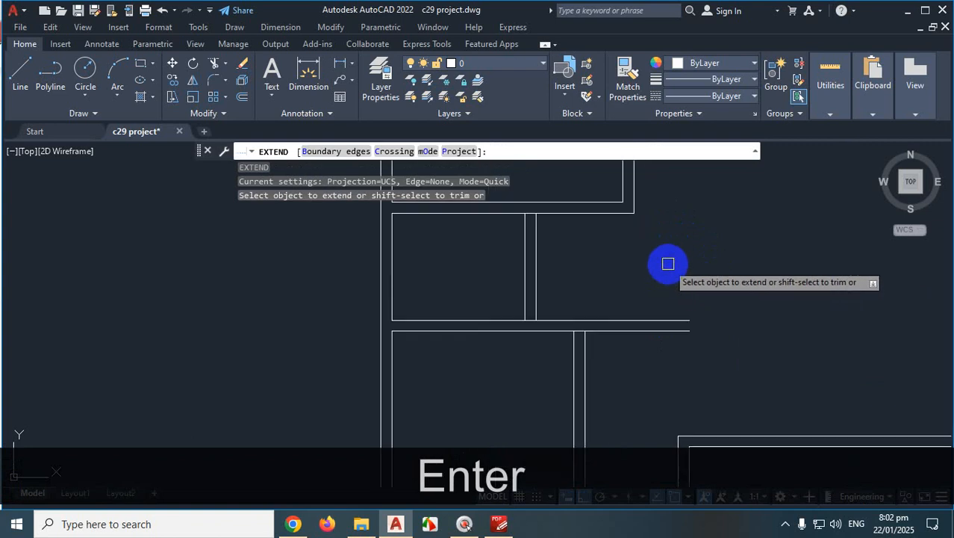
left_click(633, 184)
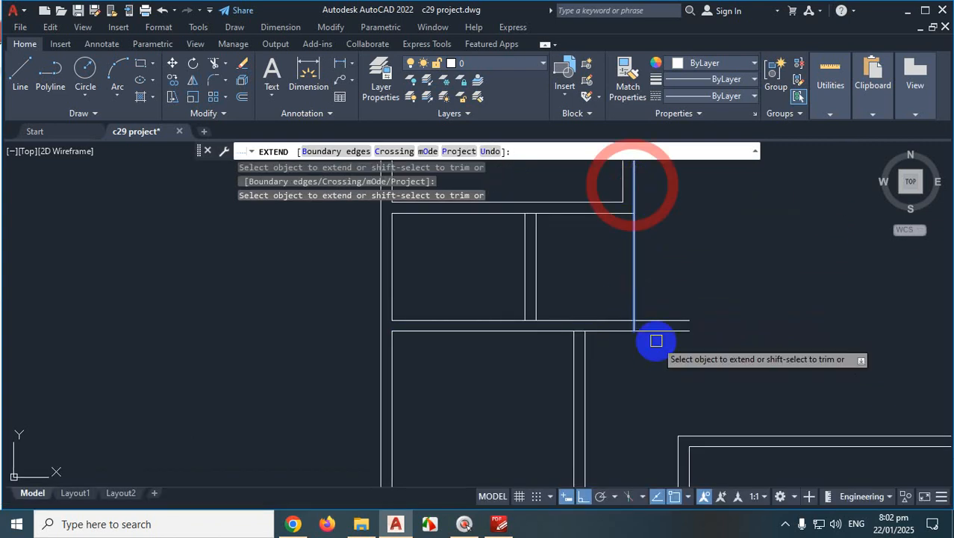
scroll(653, 340, "up", 4)
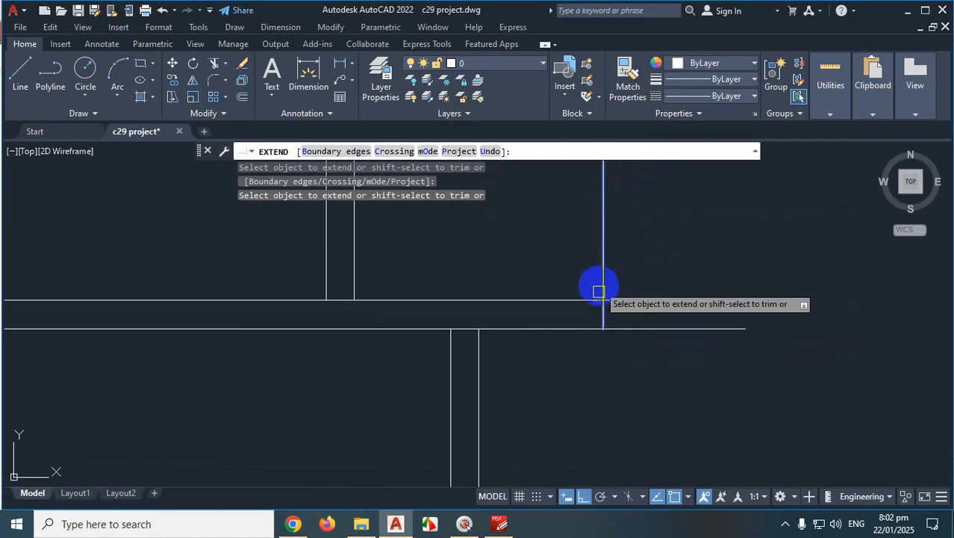
left_click(599, 292)
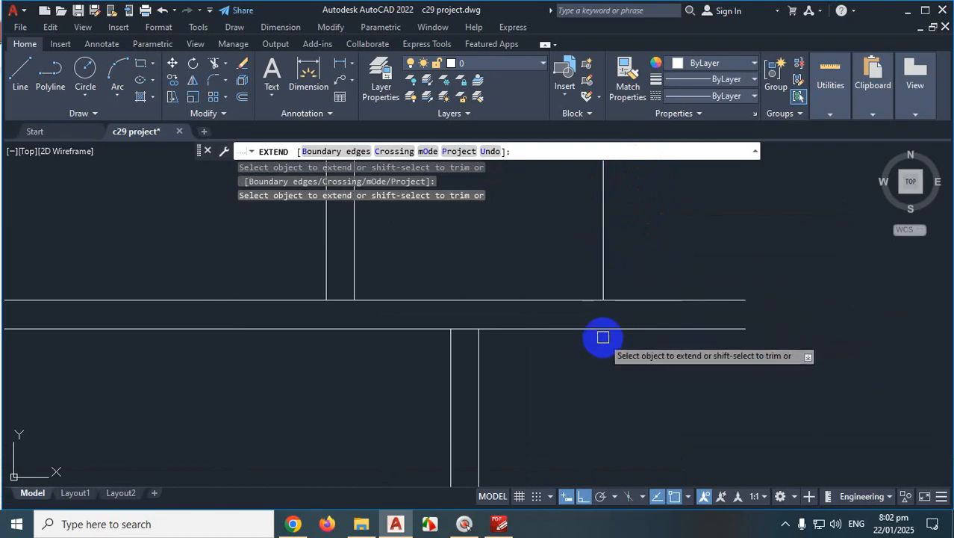
left_click(602, 254)
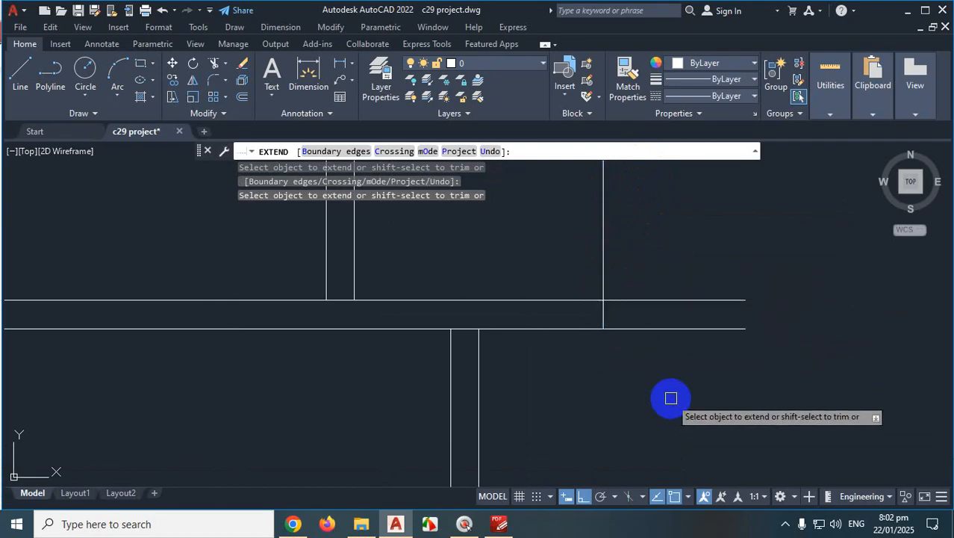
scroll(717, 394, "down", 6)
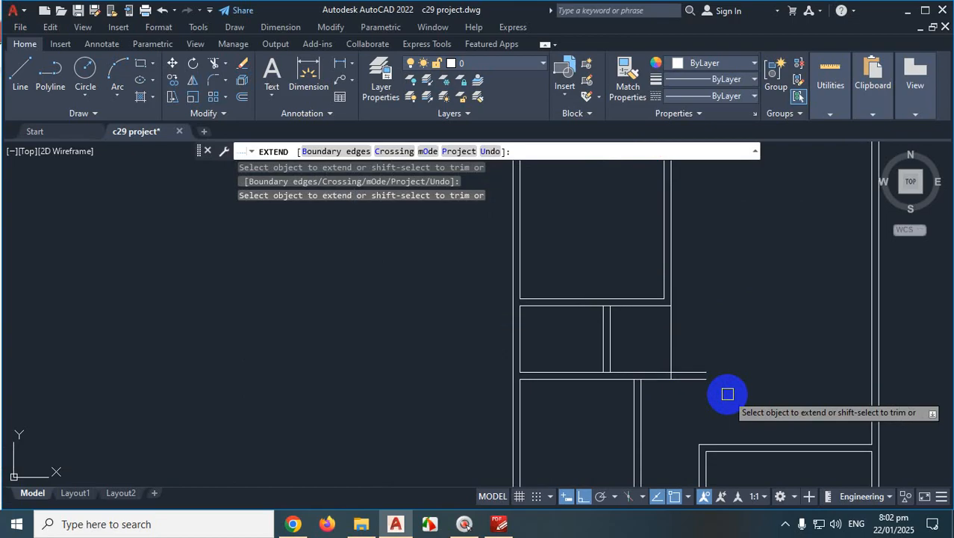
Trim the toilet-kitchen wall's two projecting lines at the partition line, and cut that line away between the two walls
scroll(717, 390, "up", 5)
left_click(650, 315, "shift")
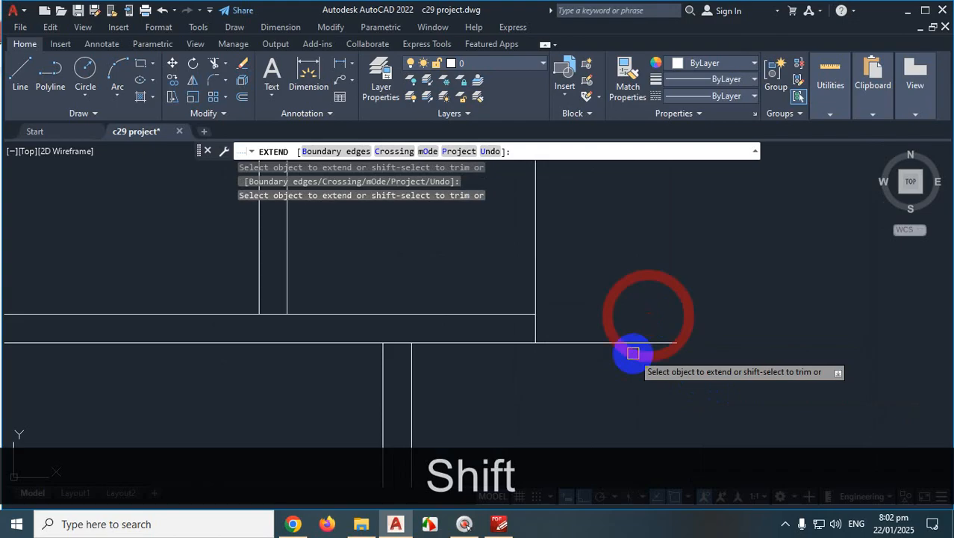
scroll(743, 319, "down", 6)
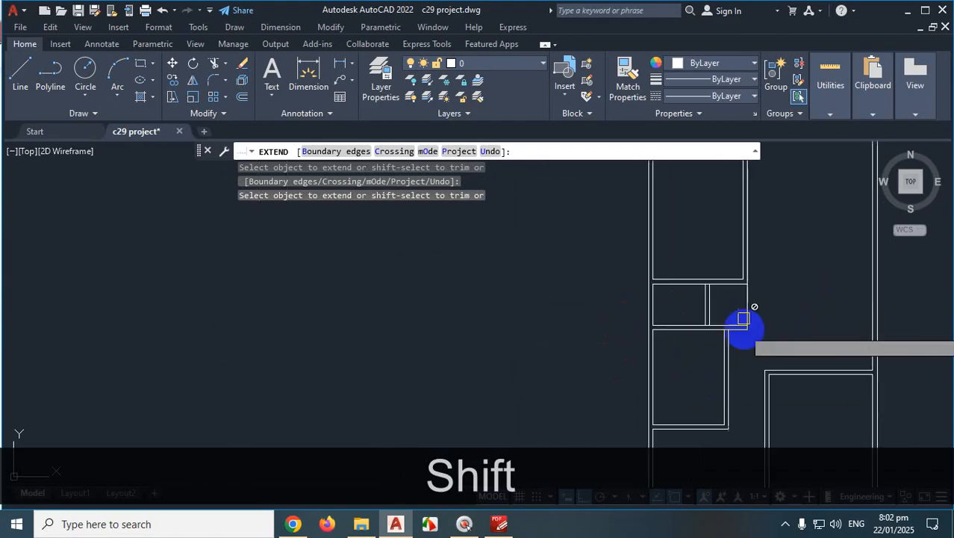
scroll(743, 319, "up", 3)
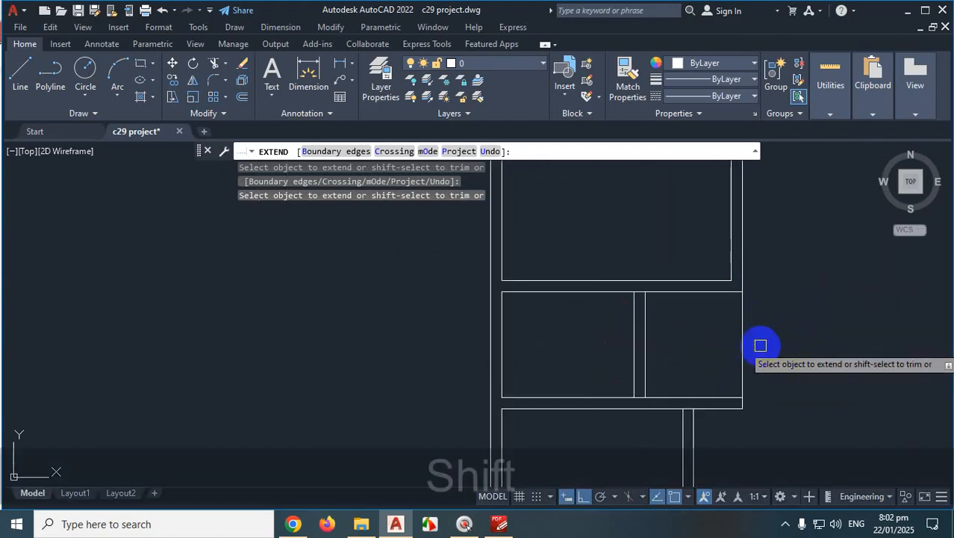
left_click_drag(761, 341, 723, 333, "shift")
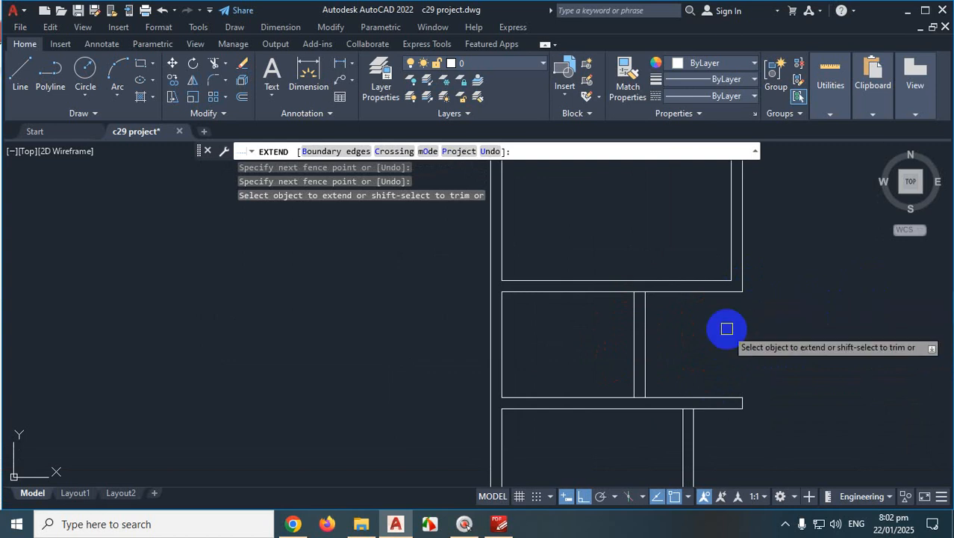
key("Escape")
Examine the plan's wall junctions for lines crossing inside the walls, up to the stair partition's upper end
scroll(697, 327, "down", 3)
scroll(704, 373, "up", 2)
scroll(704, 373, "down", 3)
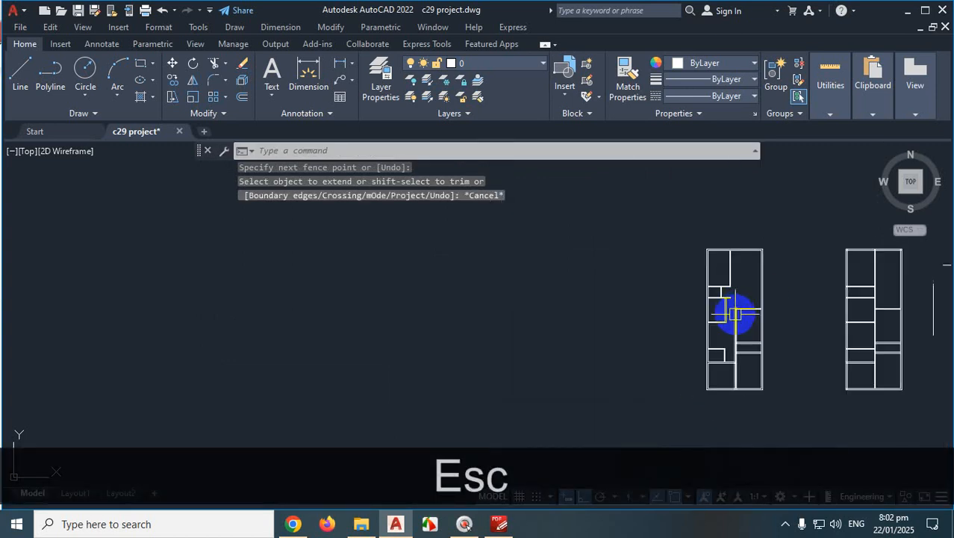
scroll(789, 382, "up", 3)
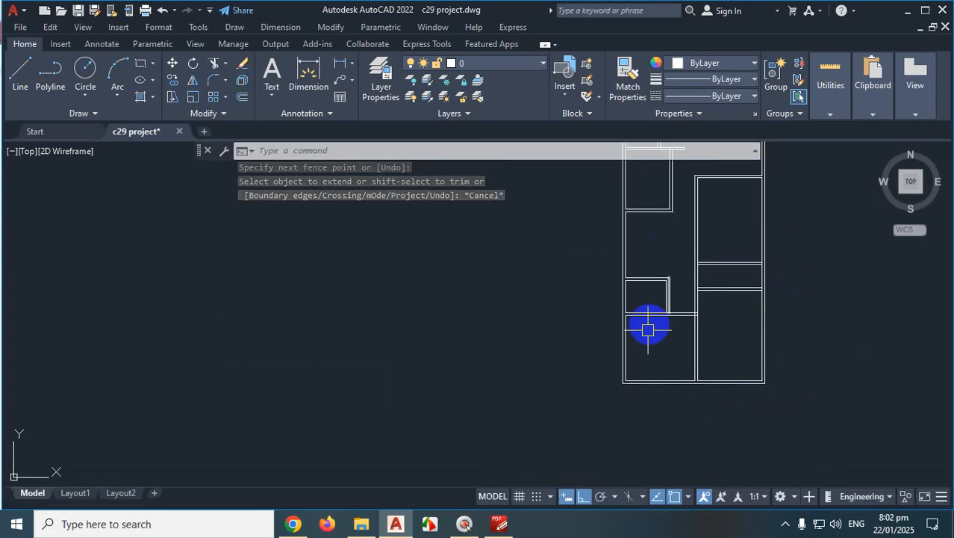
scroll(688, 375, "down", 2)
scroll(717, 234, "up", 1)
scroll(717, 234, "up", 2)
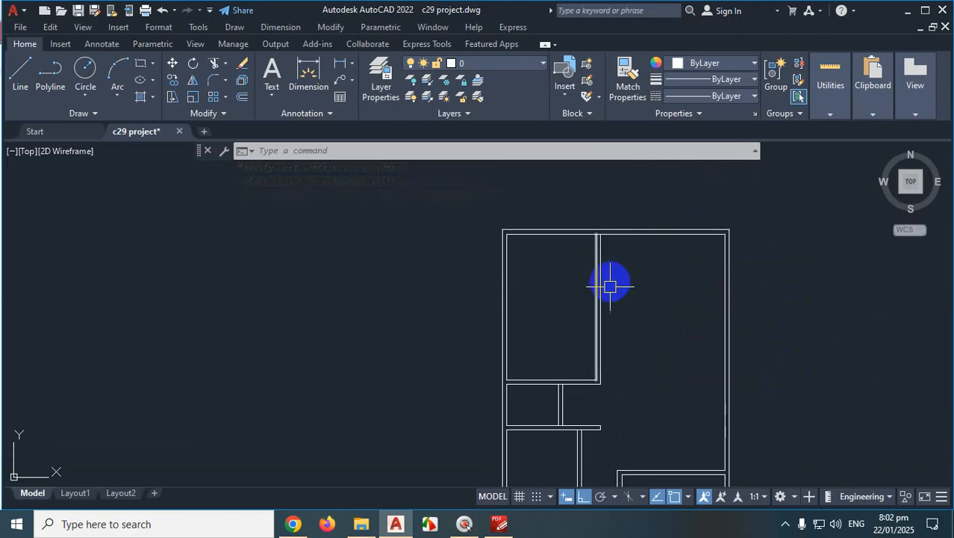
scroll(602, 230, "up", 3)
scroll(595, 199, "up", 1)
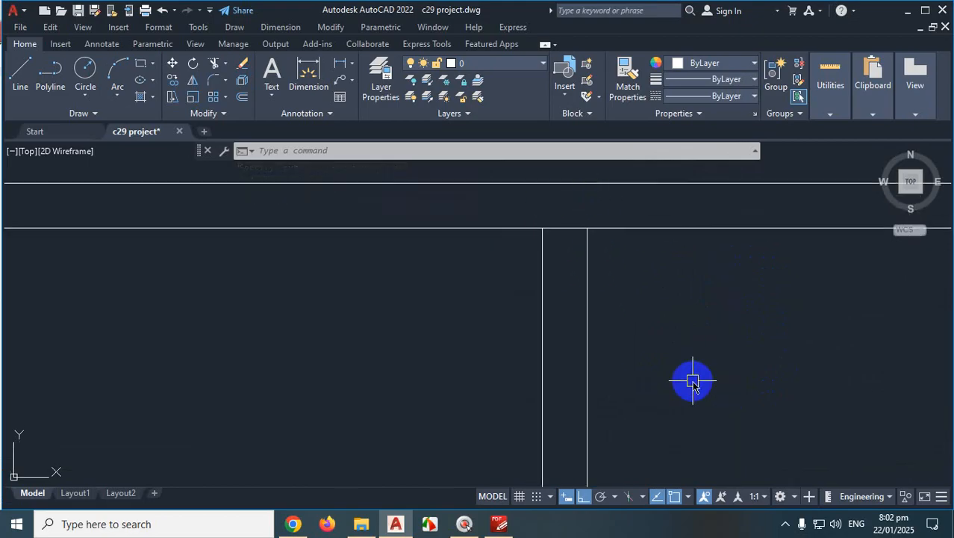
type("tr")
key("space")
type("b")
key("Escape")
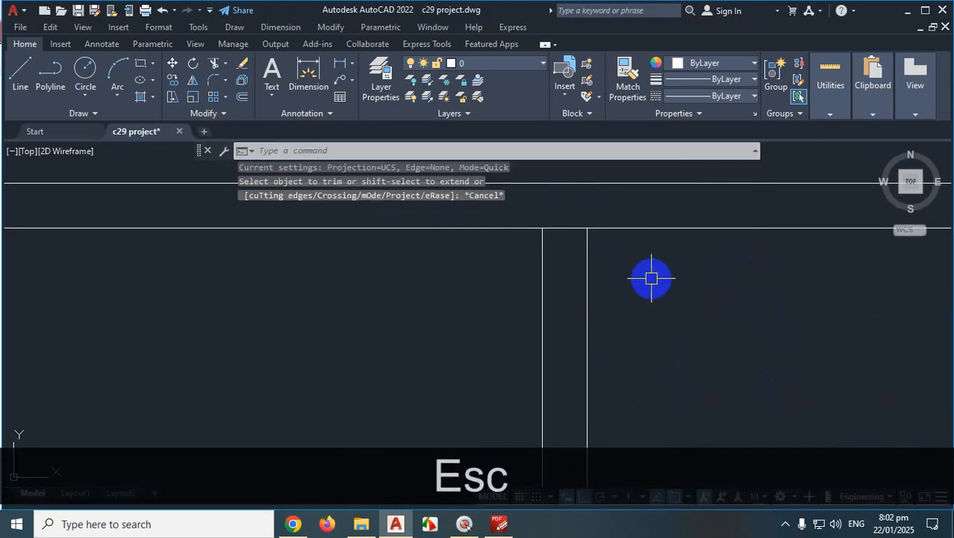
Trim the upper exterior wall's inner line between the stair partition's two lines
type("tr")
key("space")
left_click(570, 233)
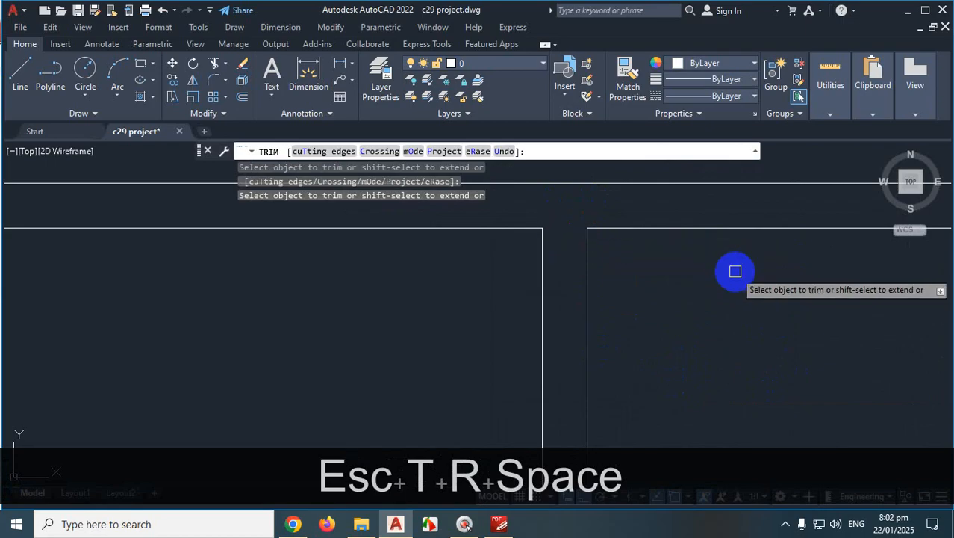
Trim the wall lines crossing both ends of the short dividing wall between the stair and toilet-kitchen walls
scroll(735, 271, "down", 3)
scroll(708, 346, "up", 5)
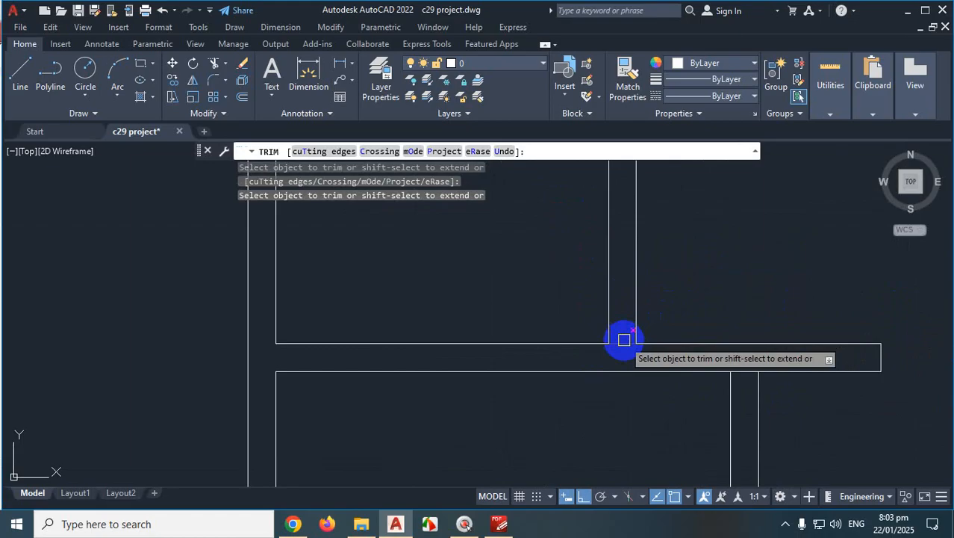
left_click(624, 340)
scroll(635, 321, "down", 5)
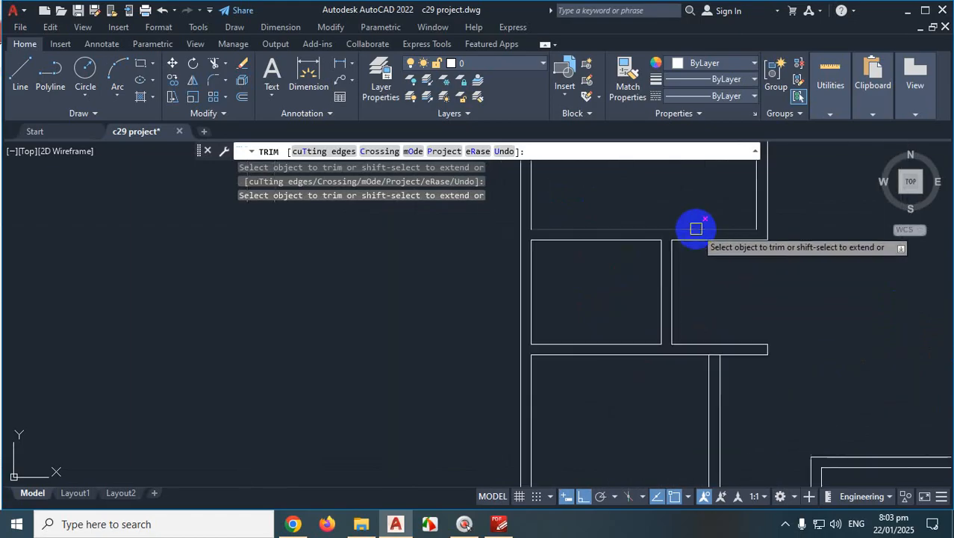
Trim the central wall's line where the two horizontal walls of the narrow bath meet it
scroll(731, 352, "down", 3)
scroll(727, 385, "up", 3)
scroll(715, 343, "down", 3)
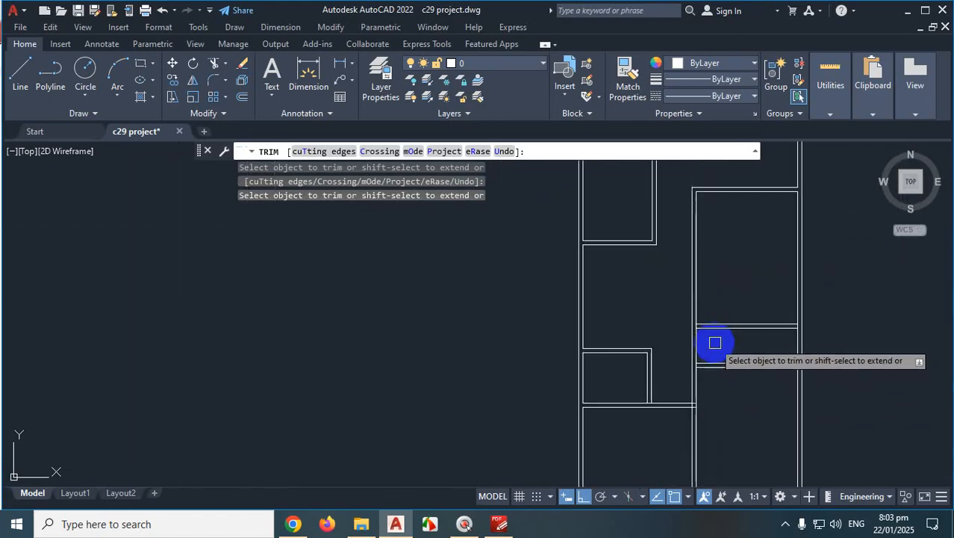
scroll(702, 317, "up", 5)
scroll(676, 282, "down", 3)
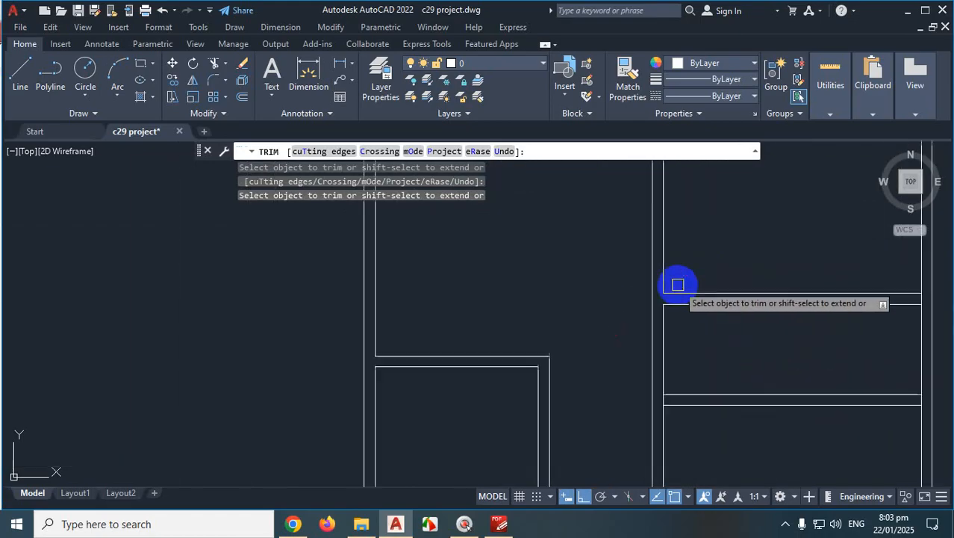
scroll(682, 335, "up", 4)
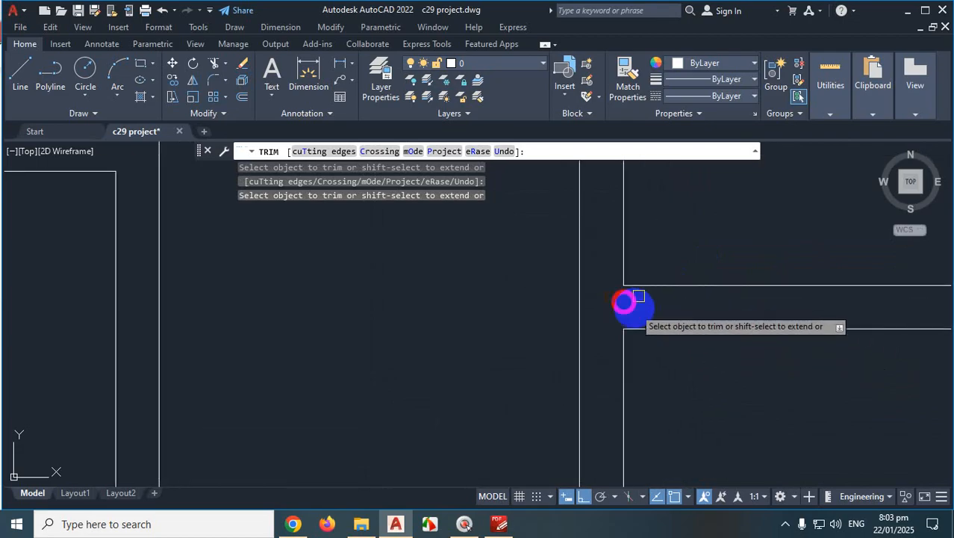
scroll(636, 306, "down", 3)
scroll(635, 344, "up", 3)
scroll(660, 331, "down", 4)
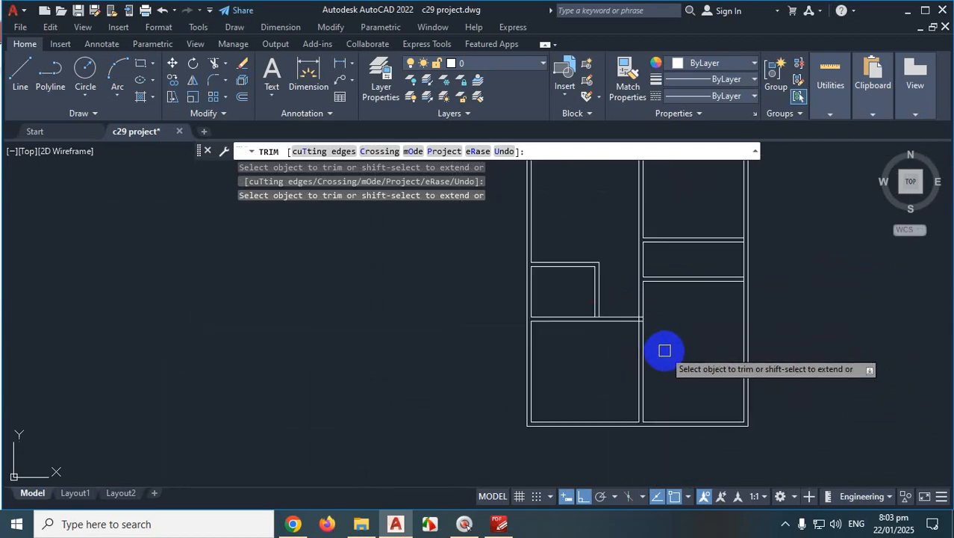
scroll(645, 301, "up", 2)
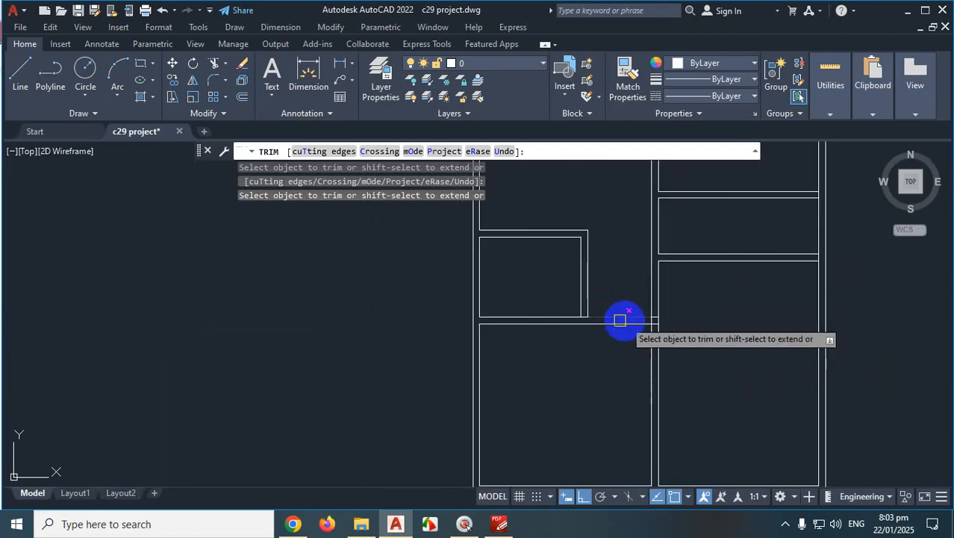
Trim the exterior wall's inner line where the narrow bath's two horizontal walls meet it, and end Trim
scroll(667, 337, "down", 3)
scroll(735, 260, "up", 4)
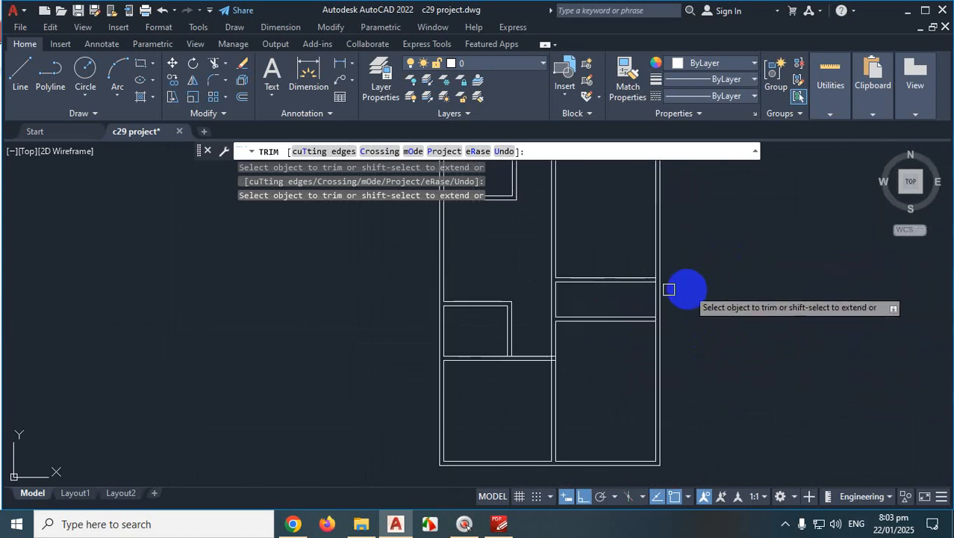
scroll(665, 284, "up", 4)
scroll(668, 280, "down", 3)
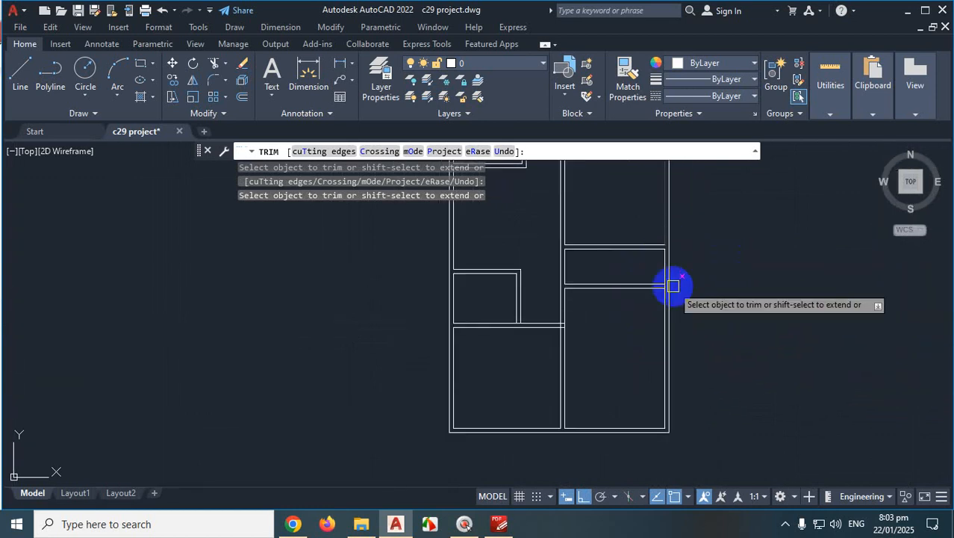
scroll(667, 281, "up", 3)
scroll(653, 251, "down", 4)
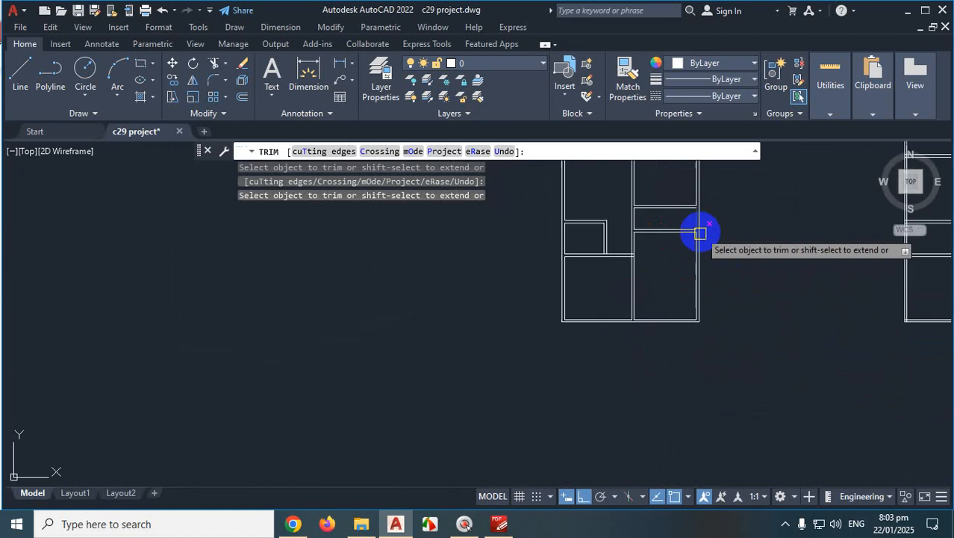
scroll(706, 252, "up", 4)
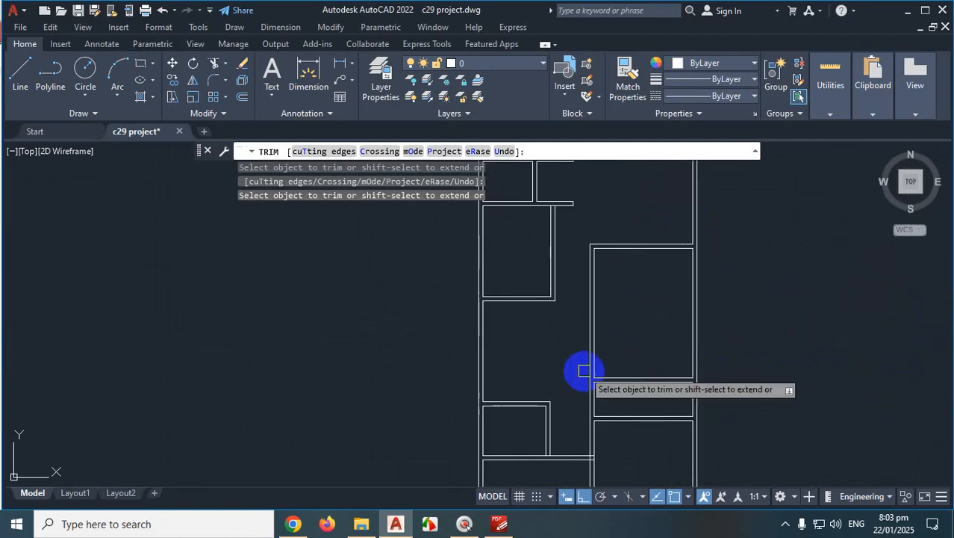
scroll(547, 264, "down", 4)
scroll(485, 312, "up", 4)
scroll(485, 311, "up", 2)
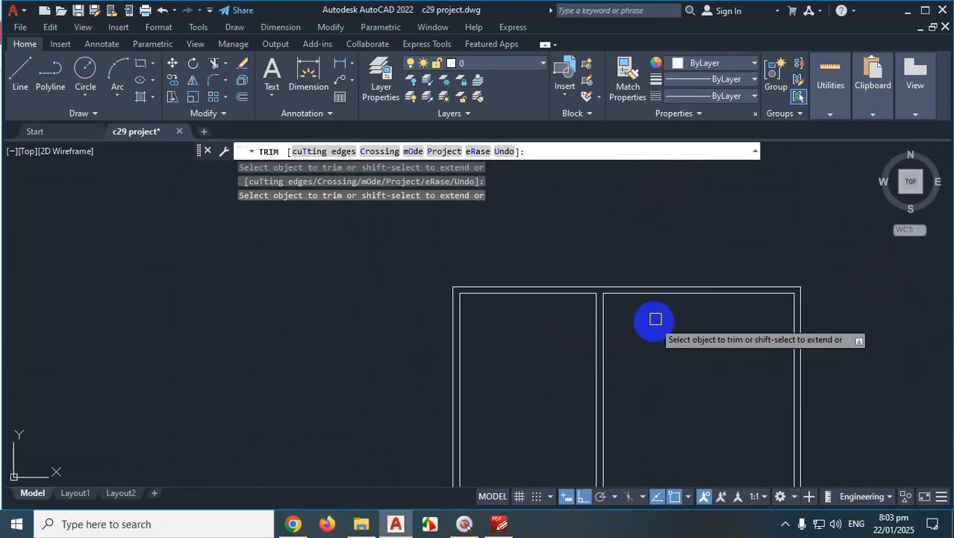
key("Escape")
Switch to the PROJECT-1 (2) PDF, examine the walls around the lower baths and master bedrooms, and return to the AutoCAD drawing
scroll(702, 272, "down", 4)
scroll(698, 309, "up", 4)
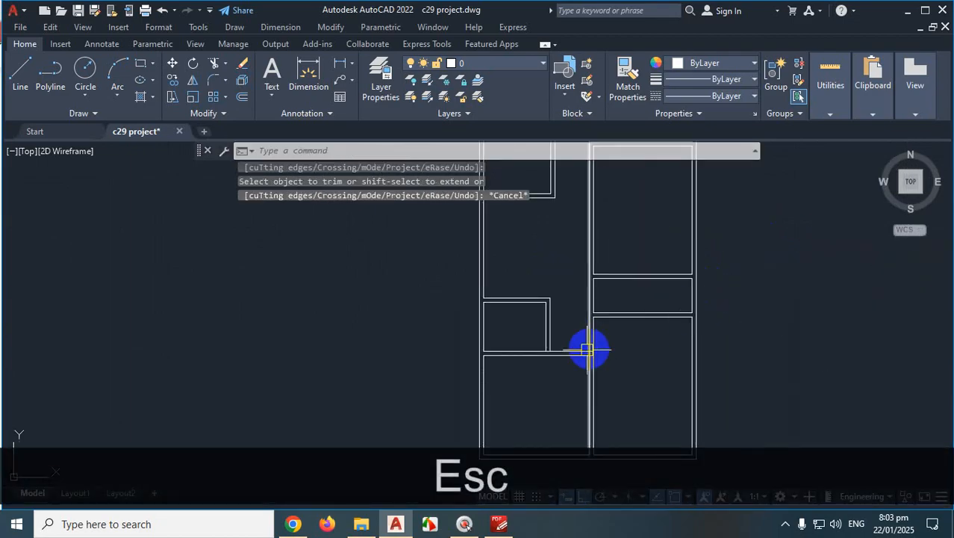
scroll(603, 405, "up", 1)
left_click(499, 523)
scroll(594, 326, "down", 10)
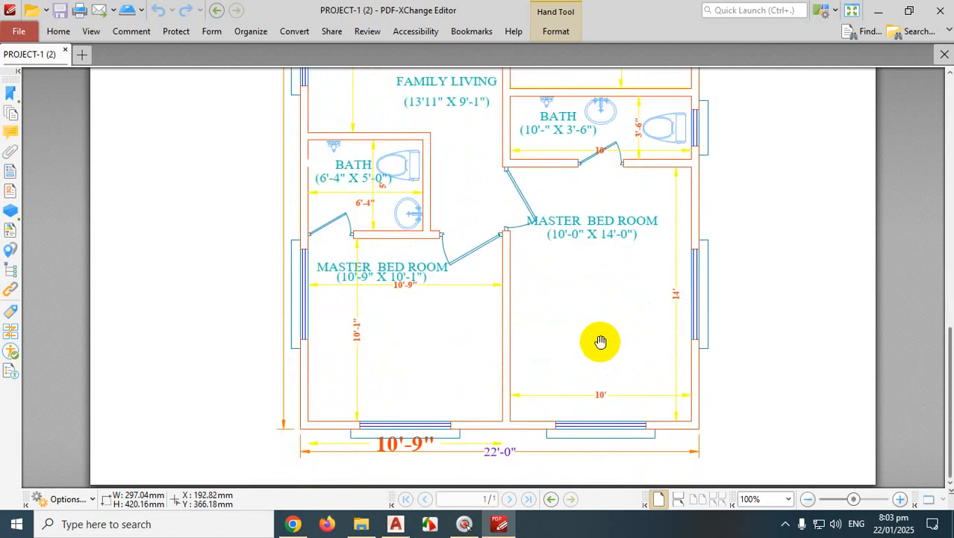
scroll(601, 342, "up", 2)
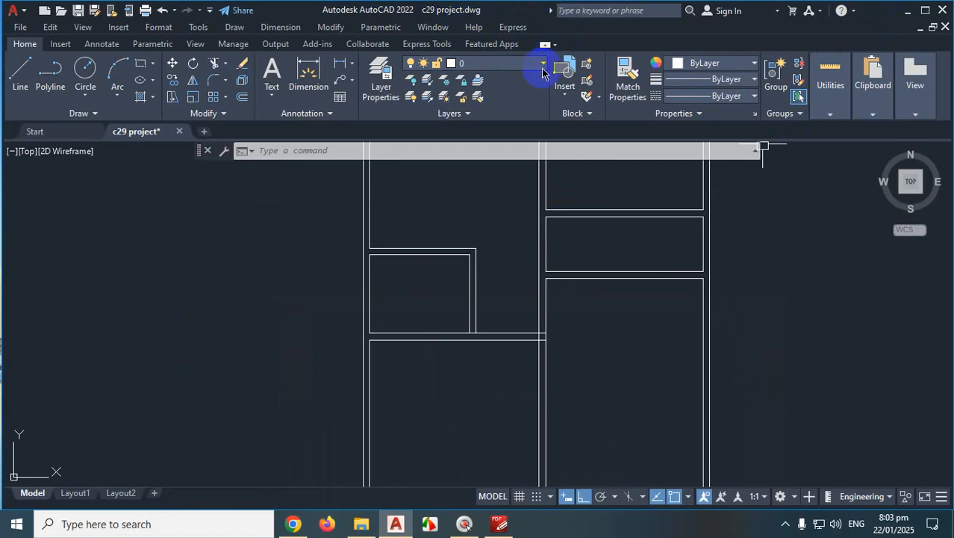
scroll(571, 372, "down", 4)
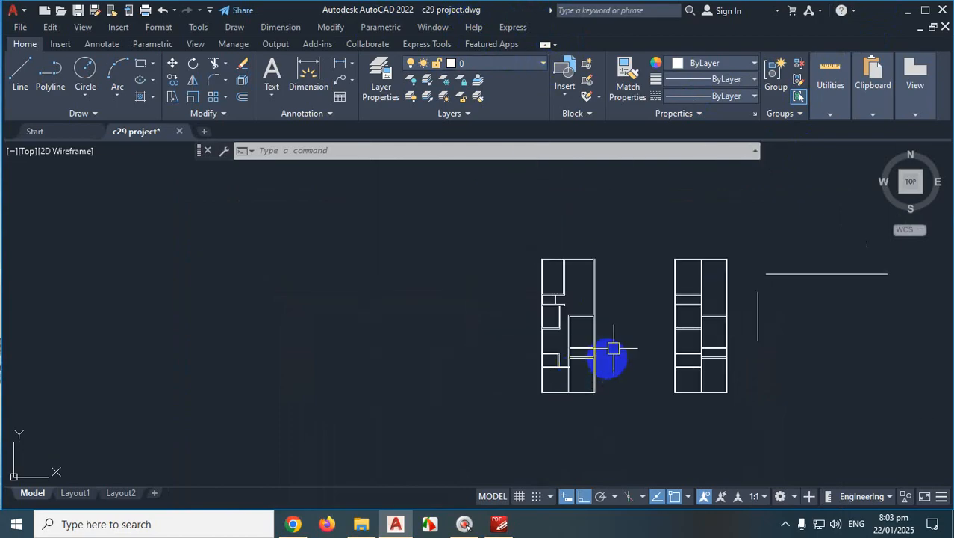